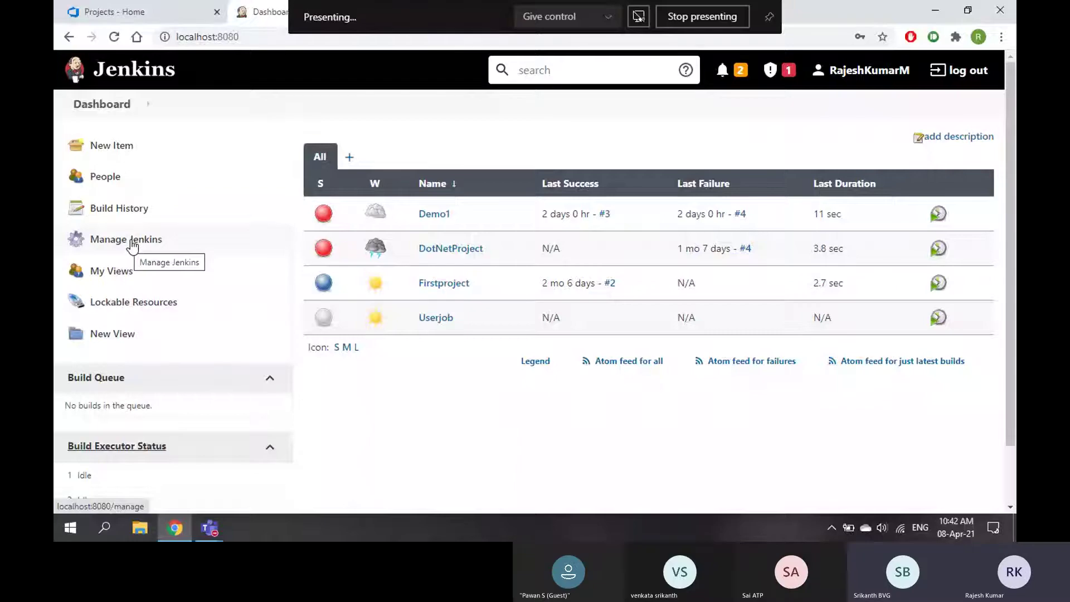
Open the Manage Roles page in the Jenkins security settings and review the permissions of the global roles.
click(133, 246)
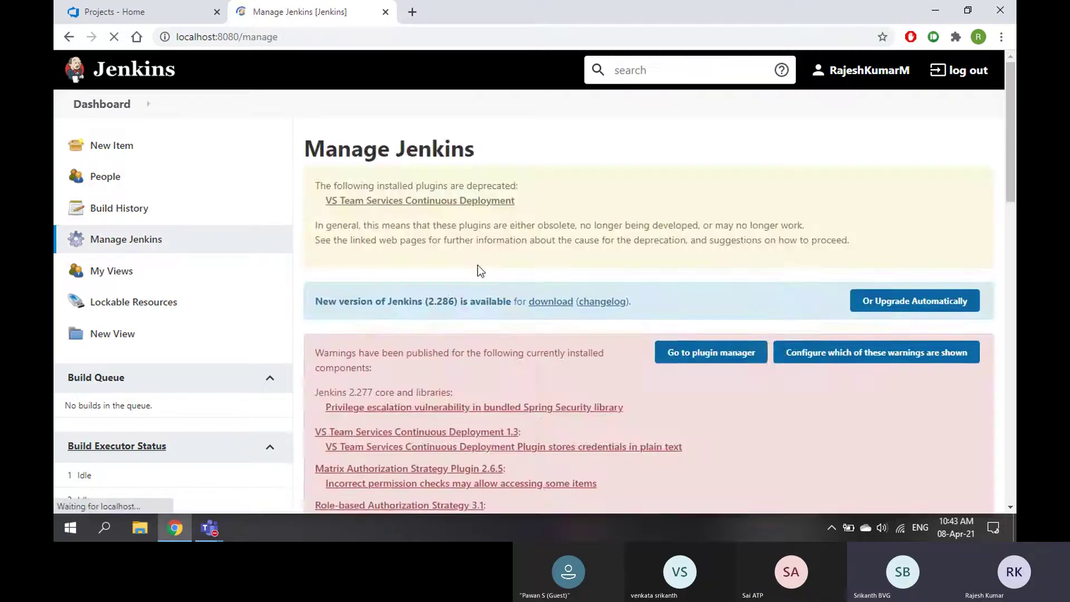
scroll(553, 282, down, 10)
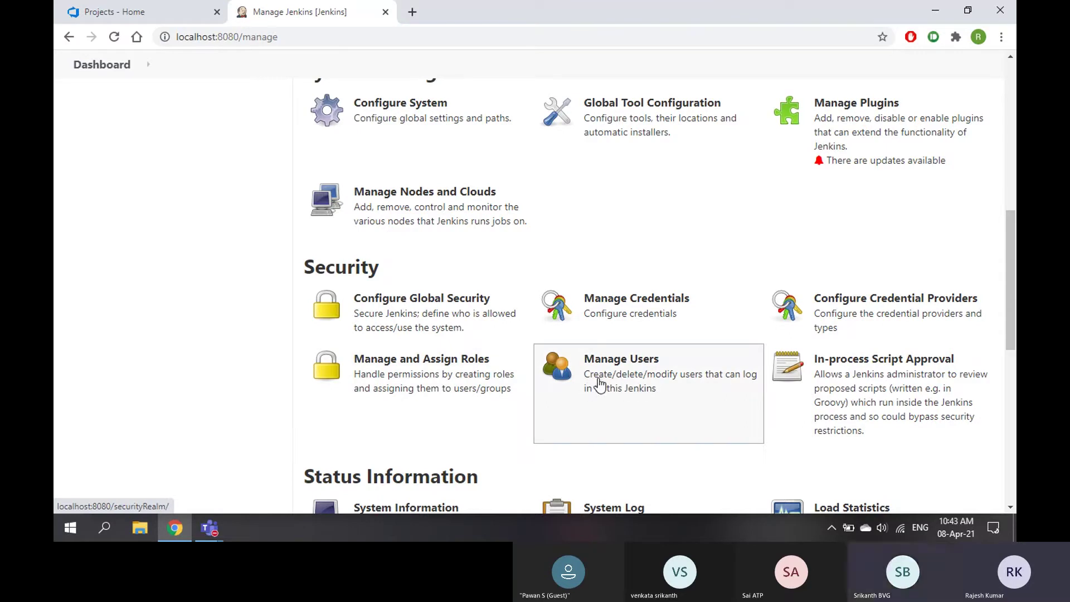
click(462, 382)
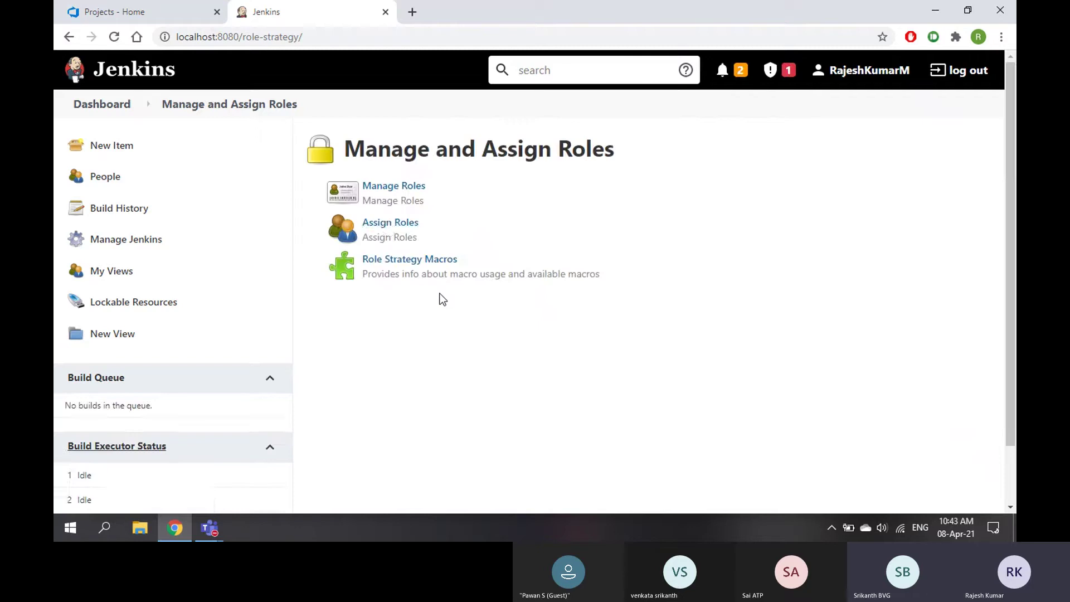
click(394, 196)
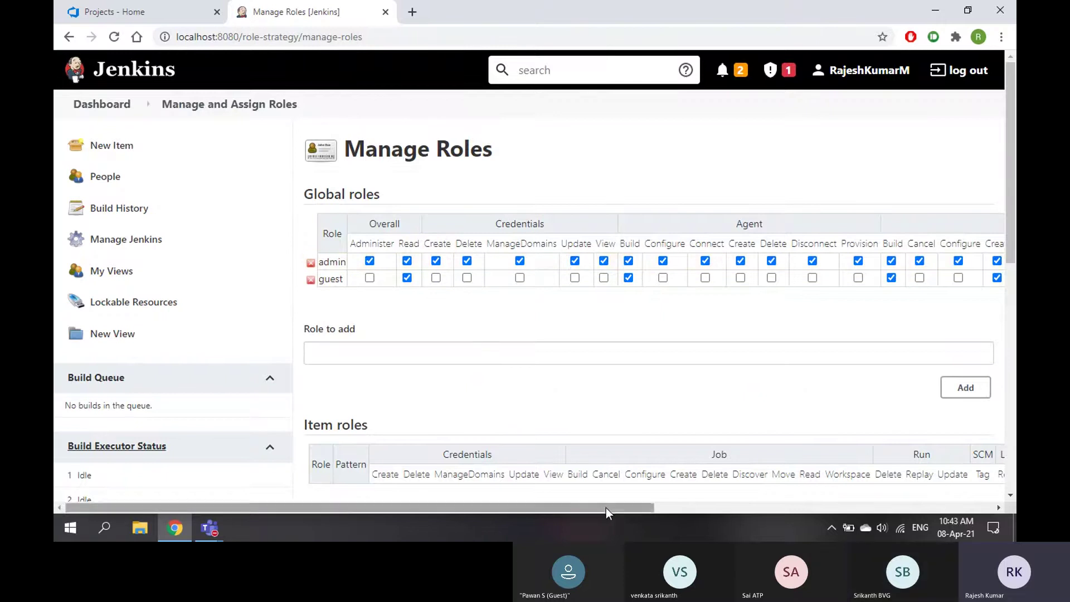
drag(607, 507, 925, 431)
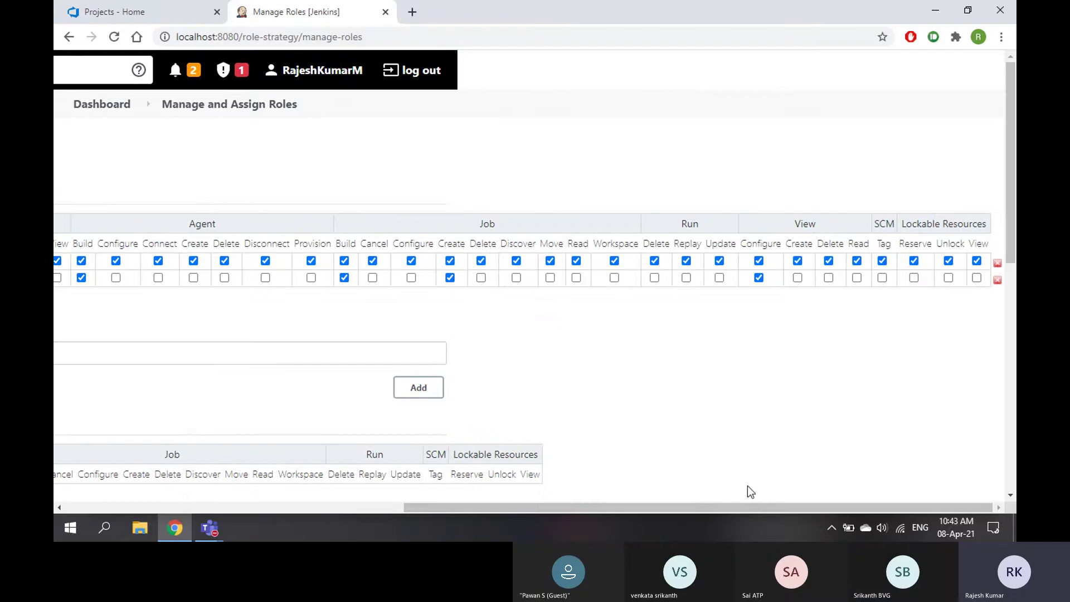
drag(757, 510, 386, 511)
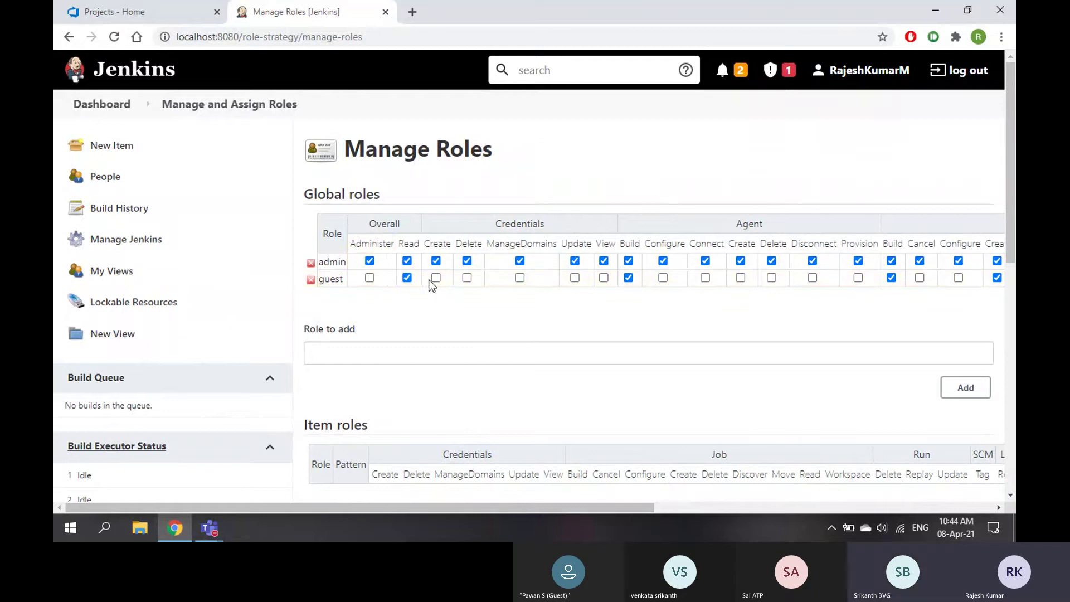
Add a global role named reader.
click(342, 355)
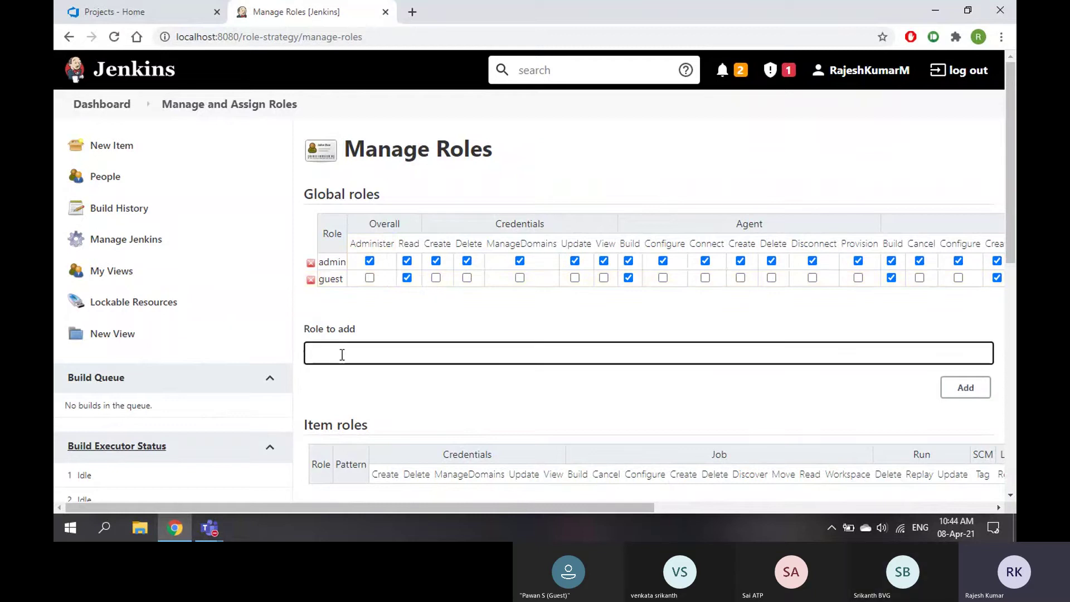
text(reader)
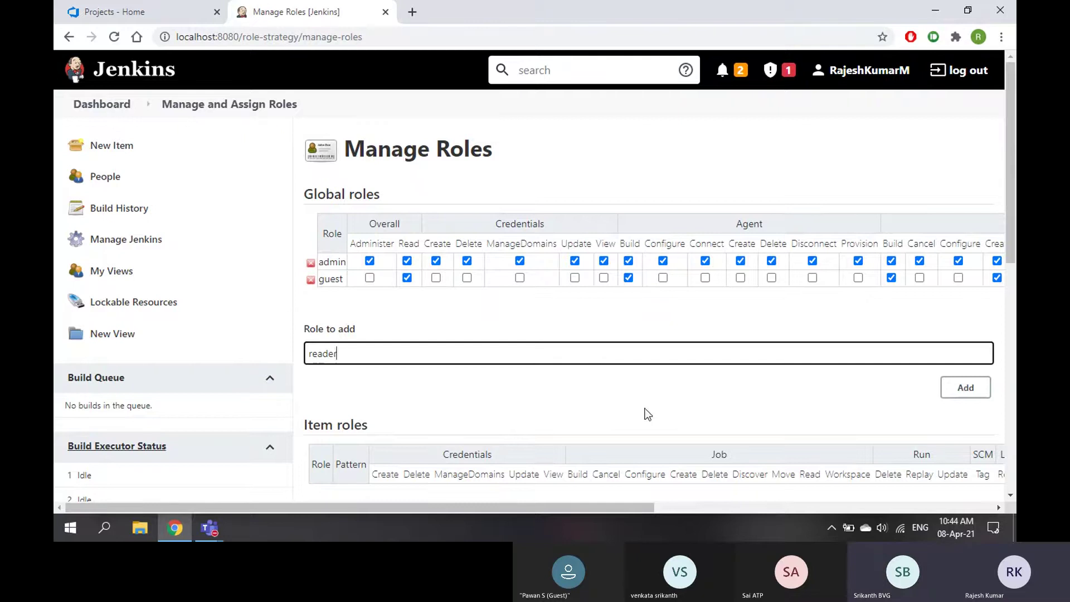
click(968, 389)
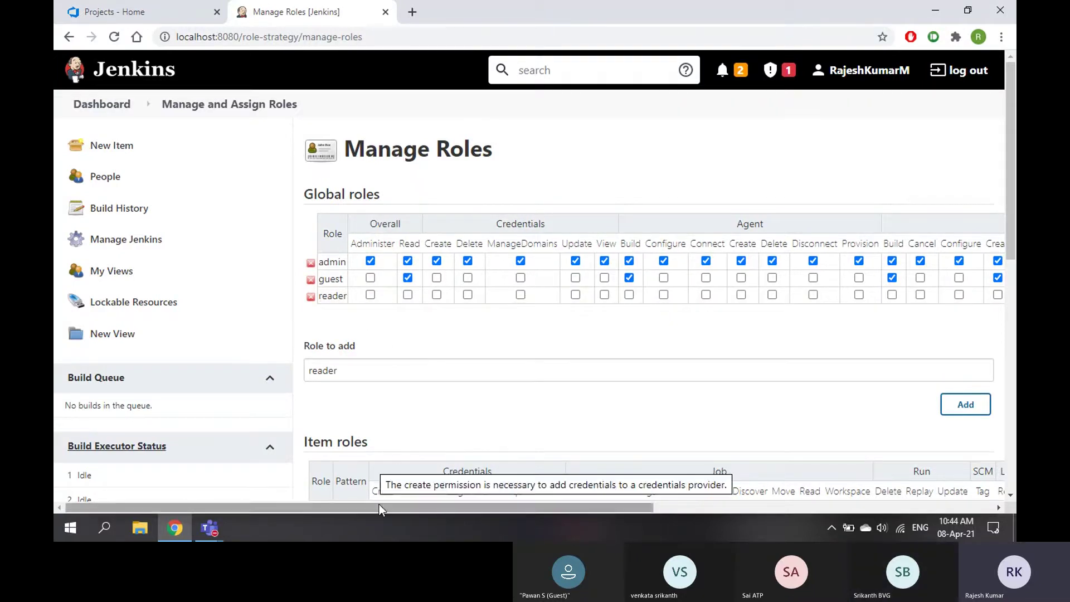
drag(401, 507, 379, 523)
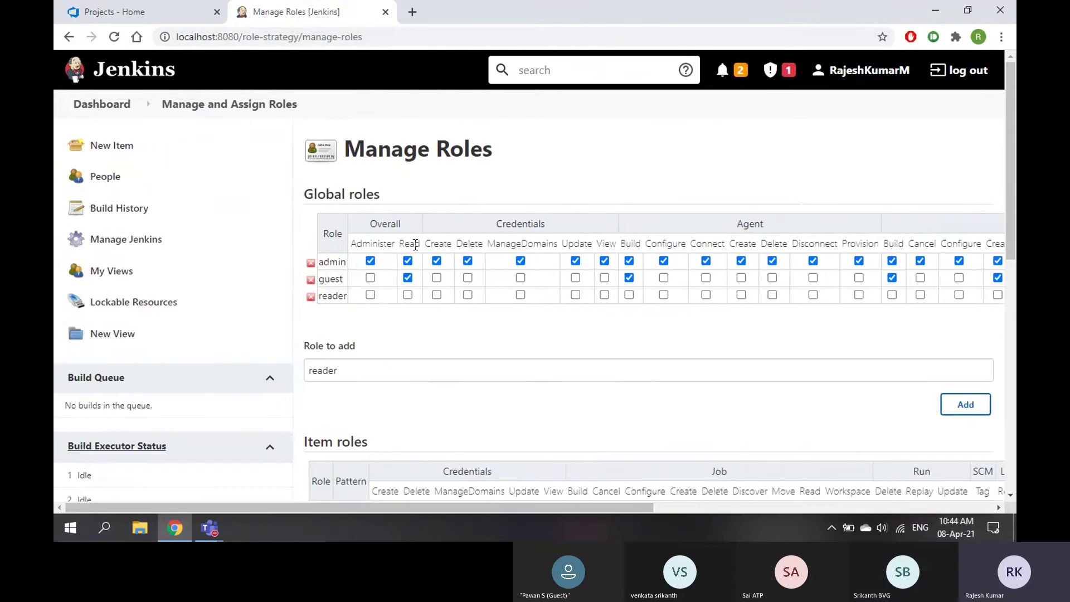
Grant the reader role Overall Read, Credentials View, Job Read, View Read and Lockable Resources View permissions.
click(408, 294)
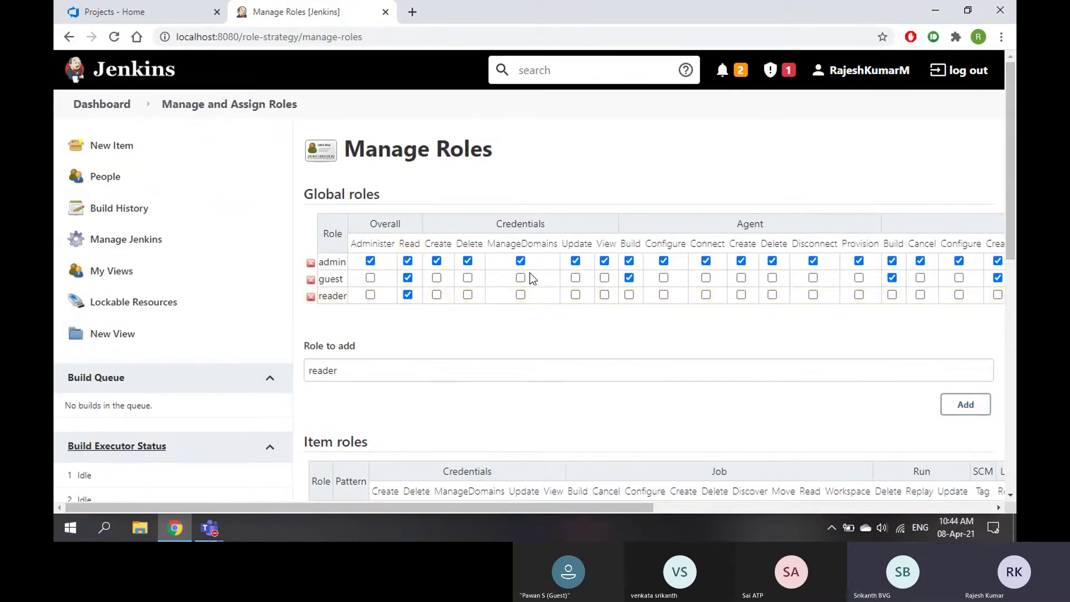
click(604, 295)
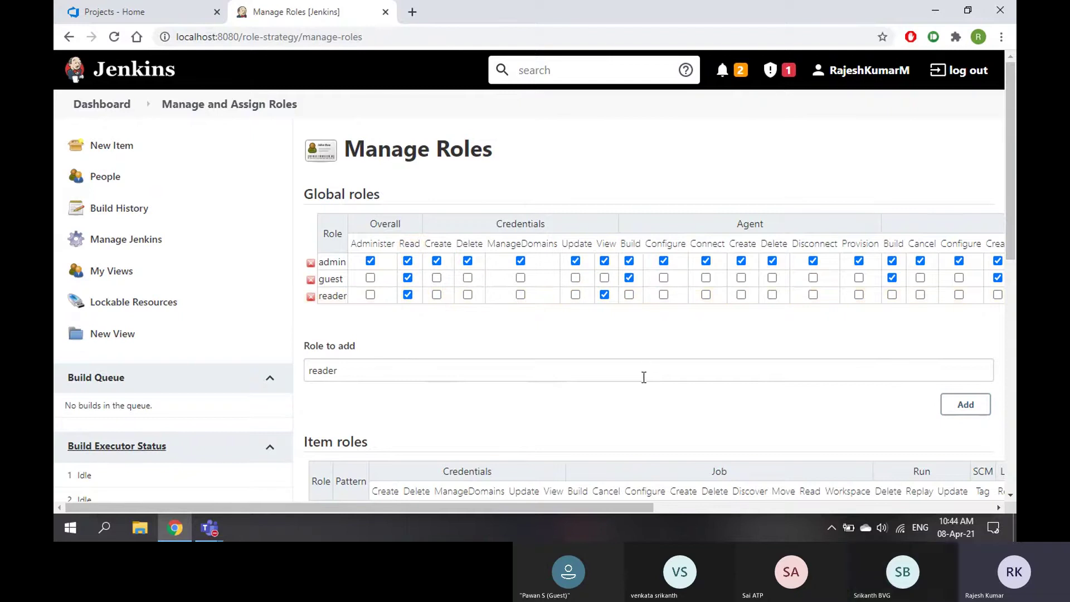
drag(621, 507, 682, 507)
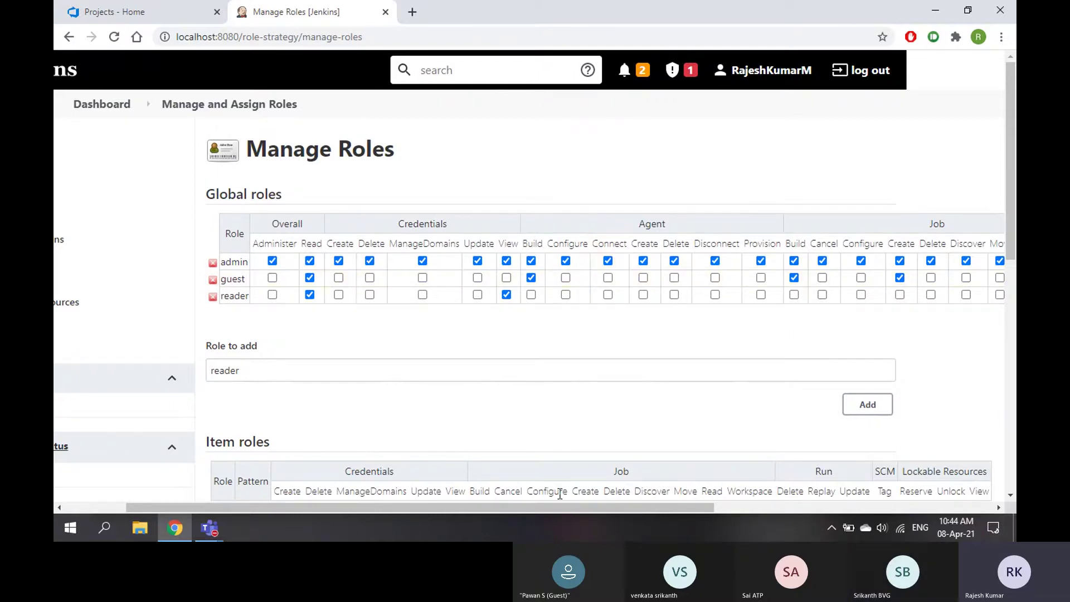
drag(544, 507, 705, 510)
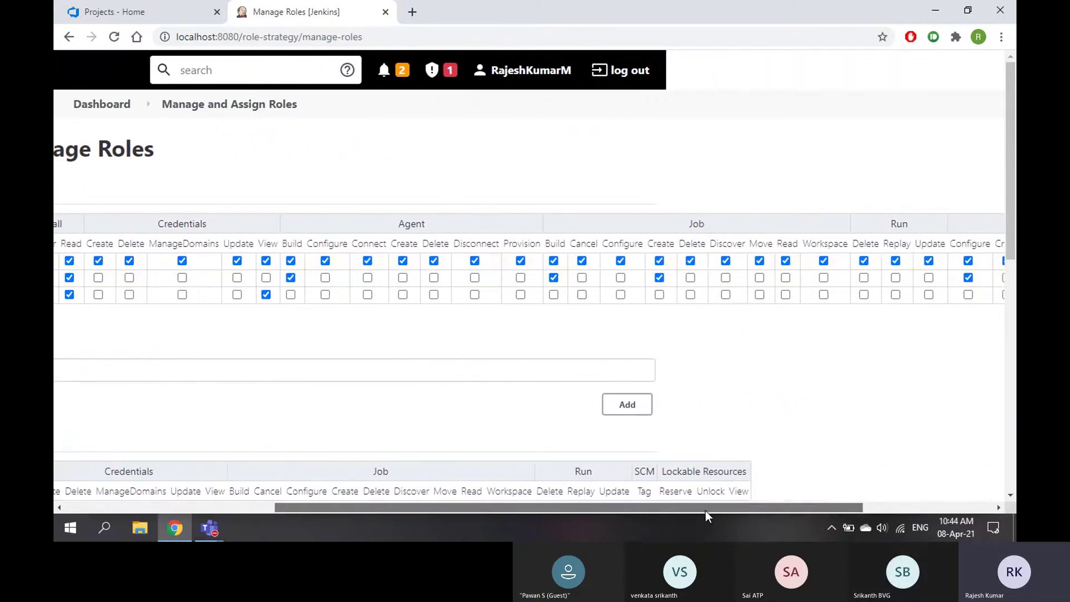
click(786, 295)
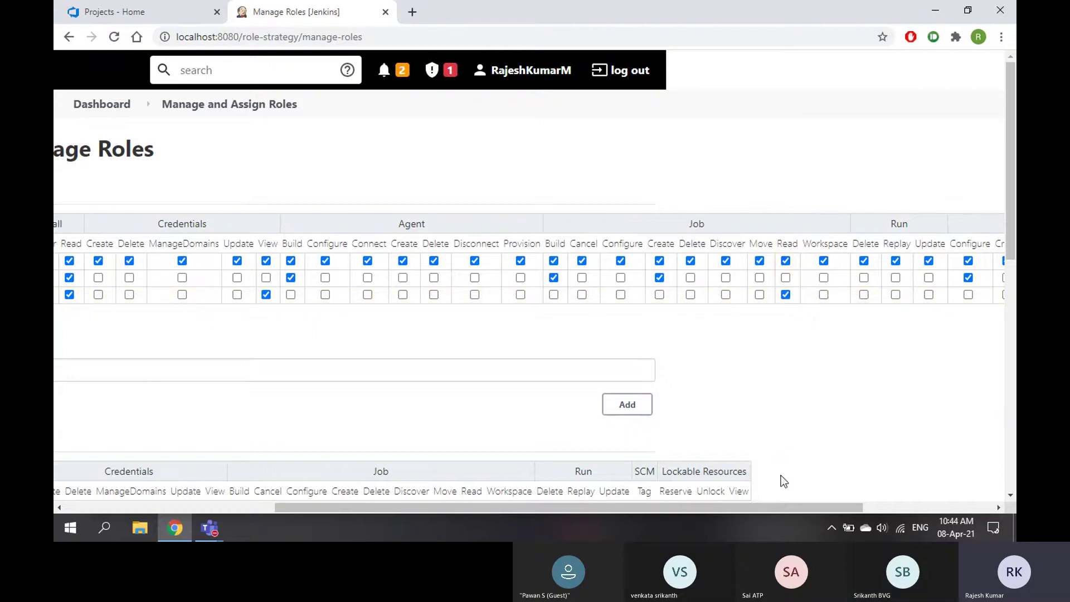
drag(781, 508, 863, 508)
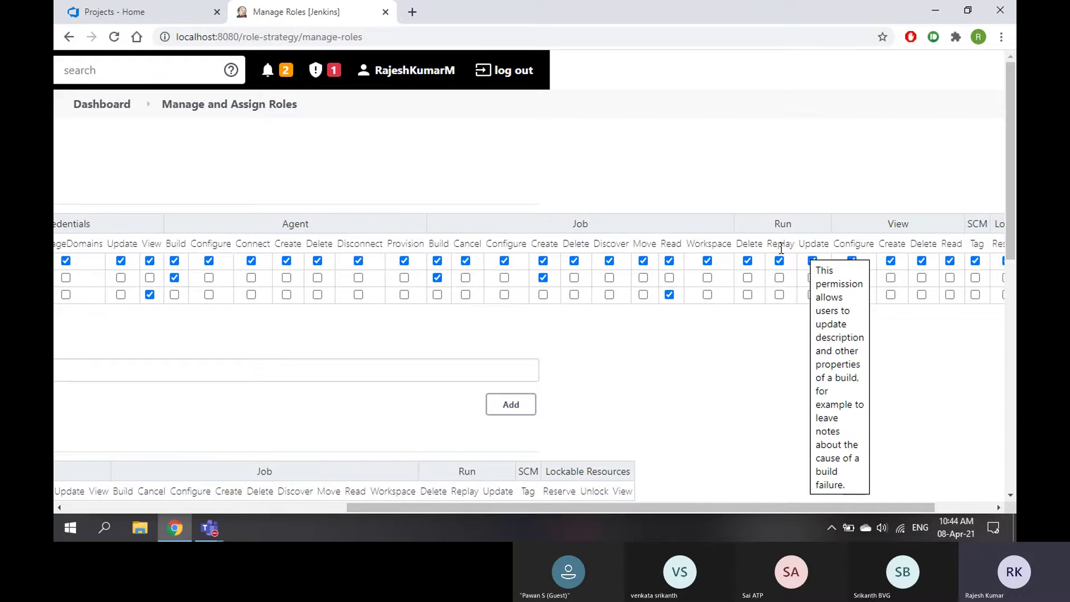
drag(774, 508, 894, 509)
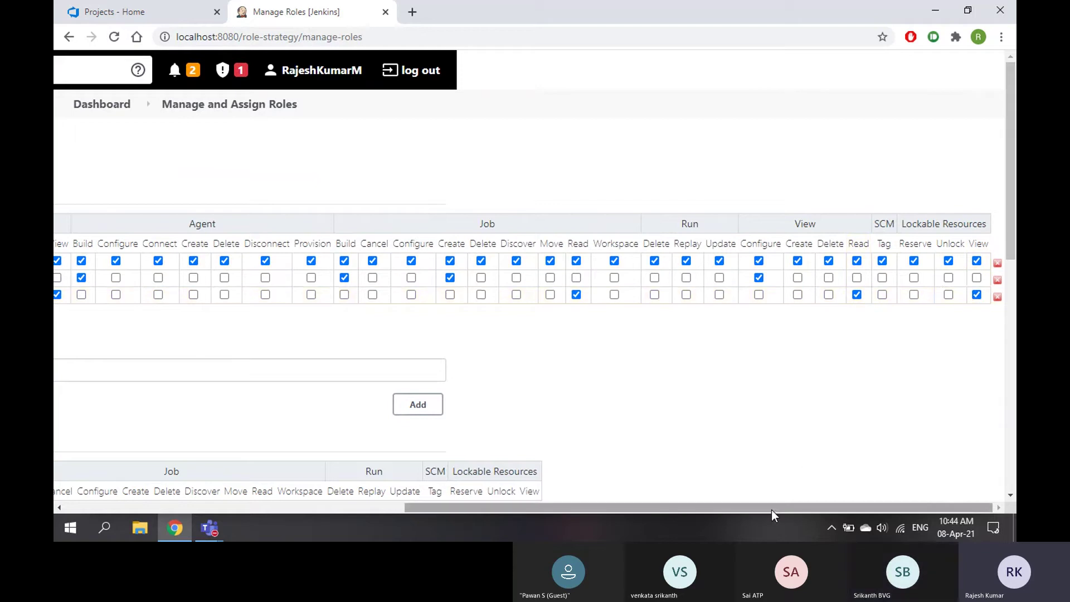
drag(772, 509, 487, 510)
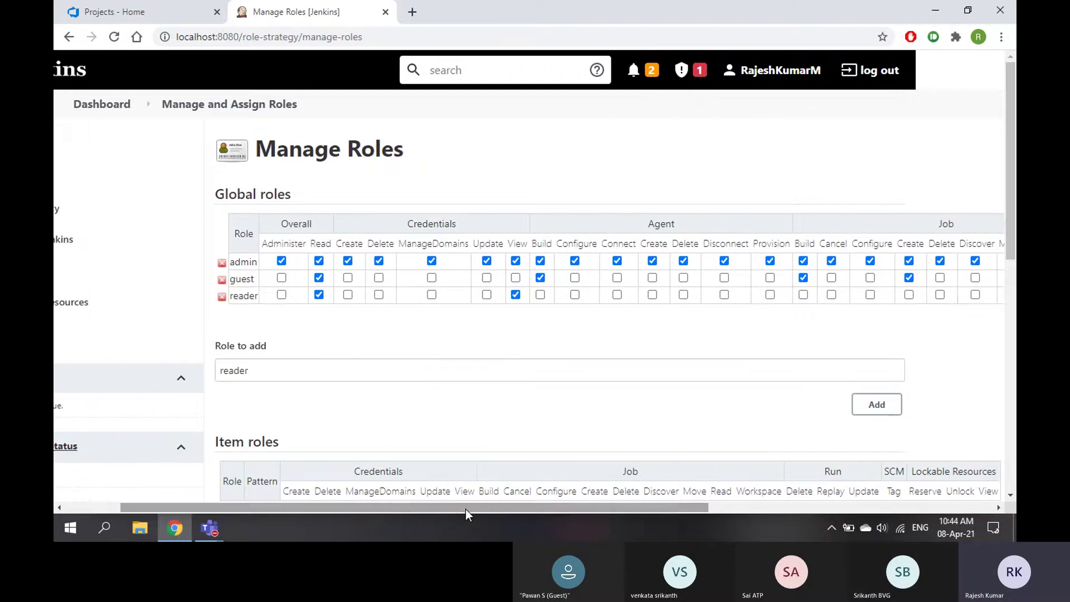
drag(466, 510, 386, 528)
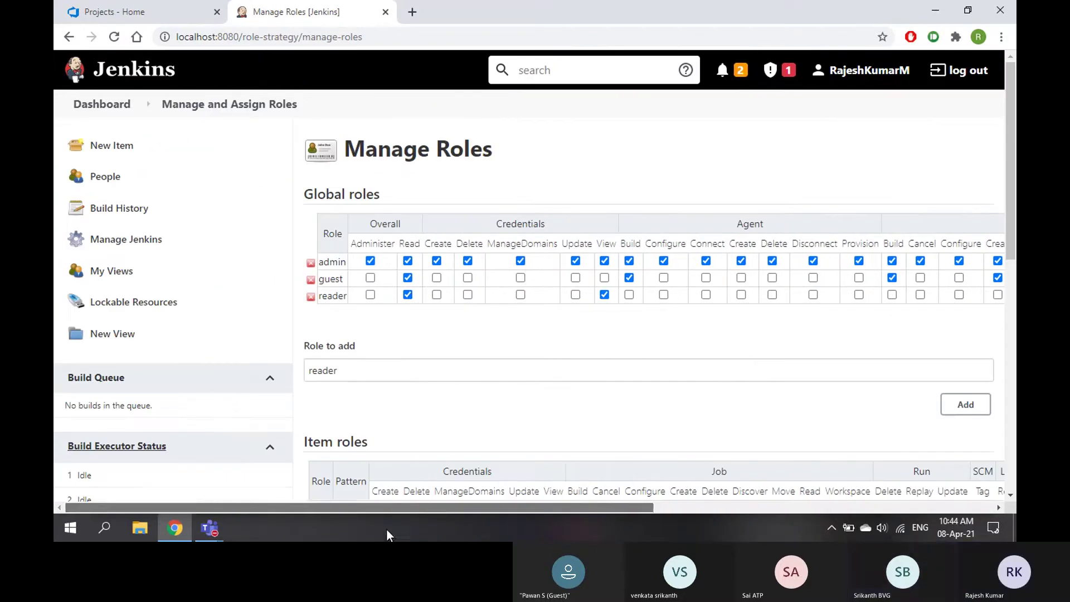
Save the role changes and review the global, item and node role assignments on the Assign Roles page.
scroll(388, 319, down, 9)
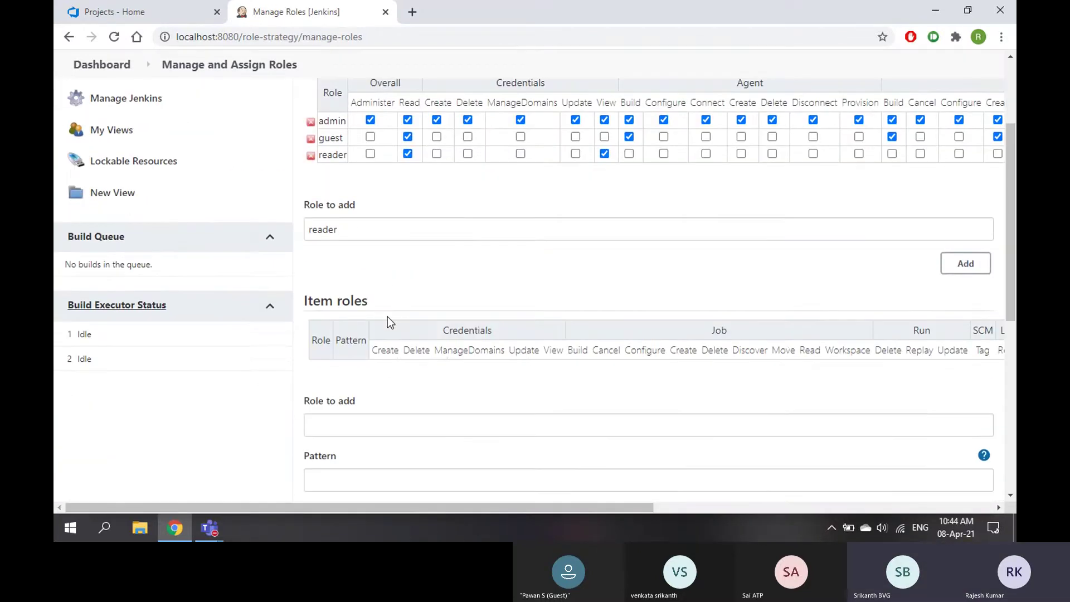
click(334, 424)
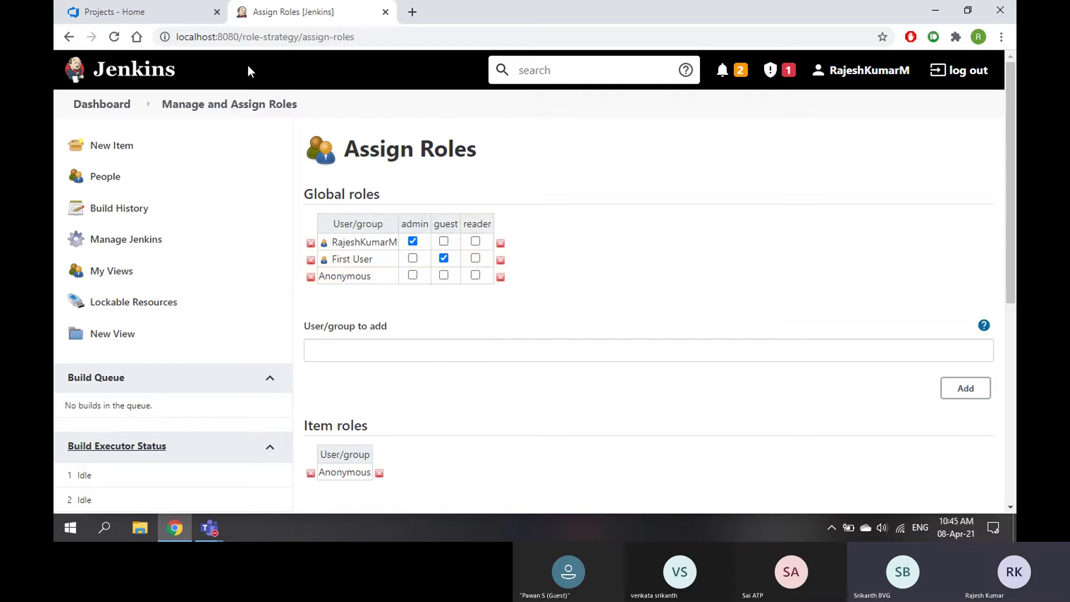
drag(239, 37, 166, 37)
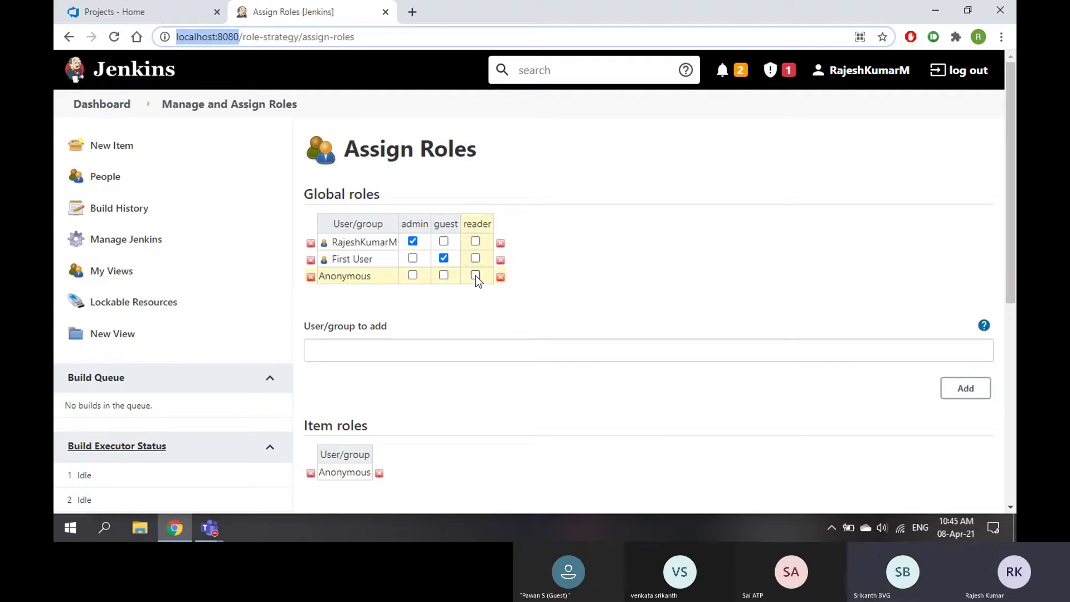
scroll(509, 312, down, 4)
scroll(507, 318, down, 3)
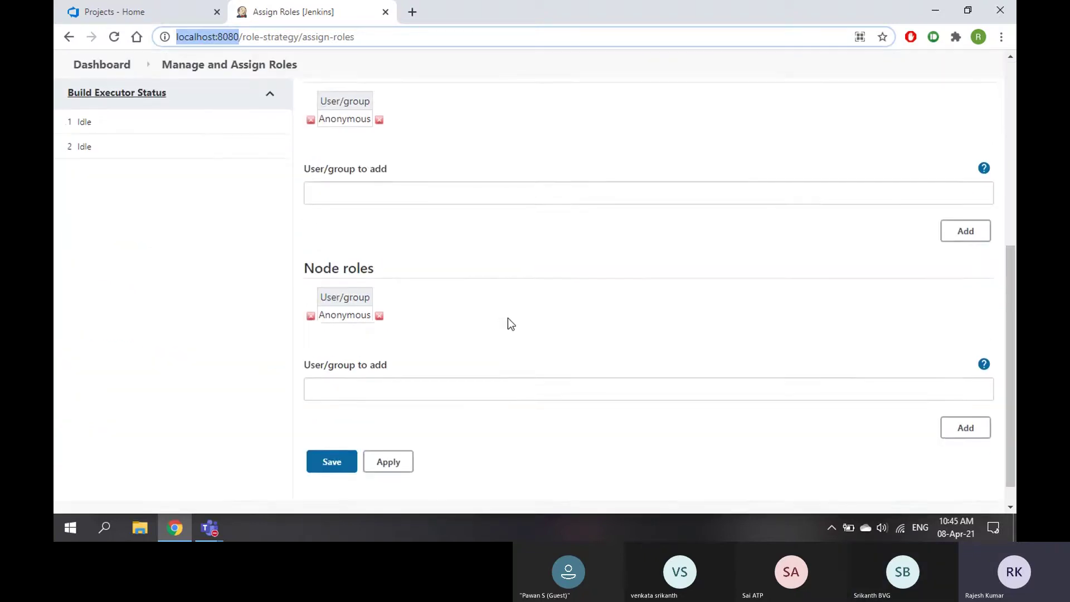
scroll(507, 318, up, 7)
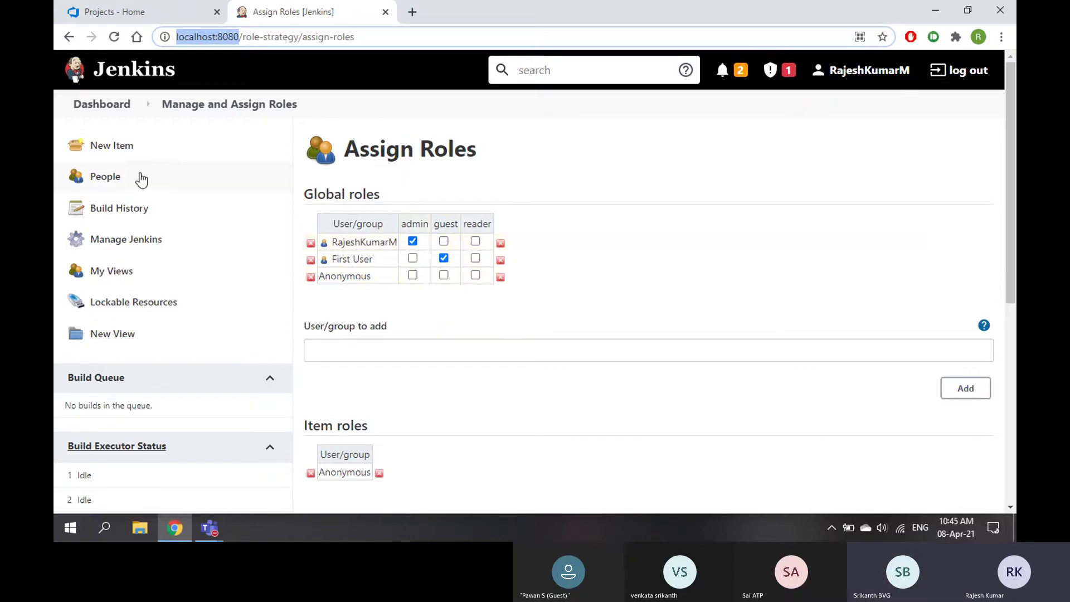
click(102, 105)
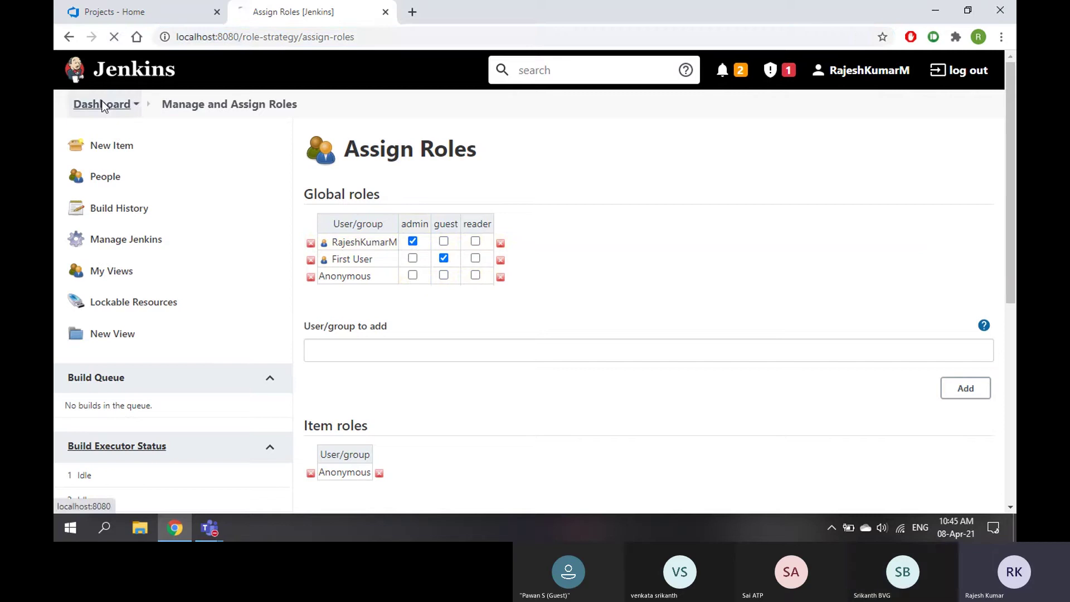
Switch to Azure DevOps and open the pipelines of the SampleProject_DotNetCore project.
click(148, 14)
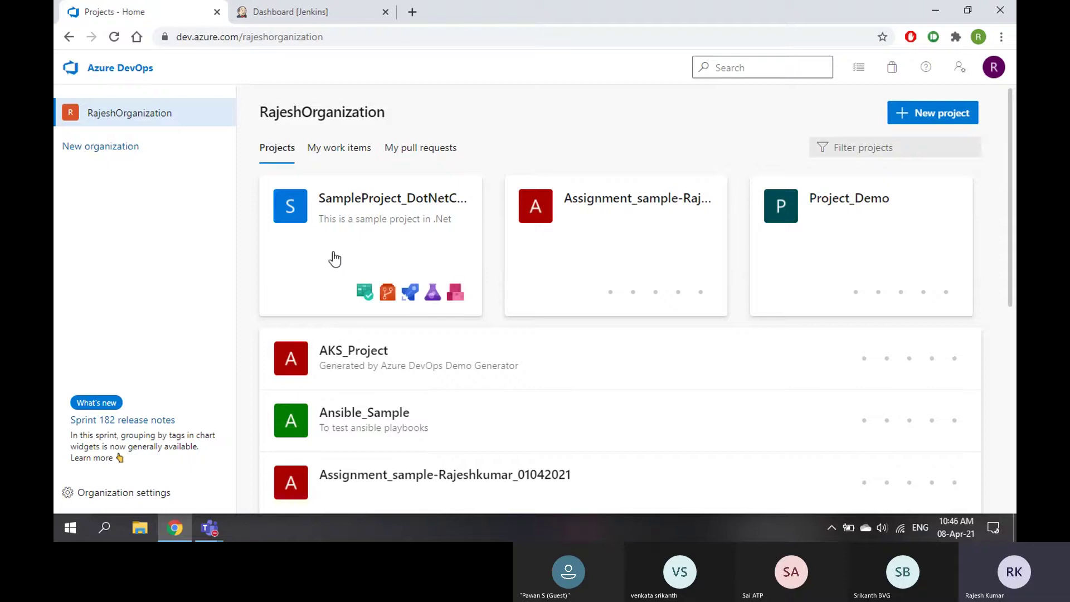
click(335, 257)
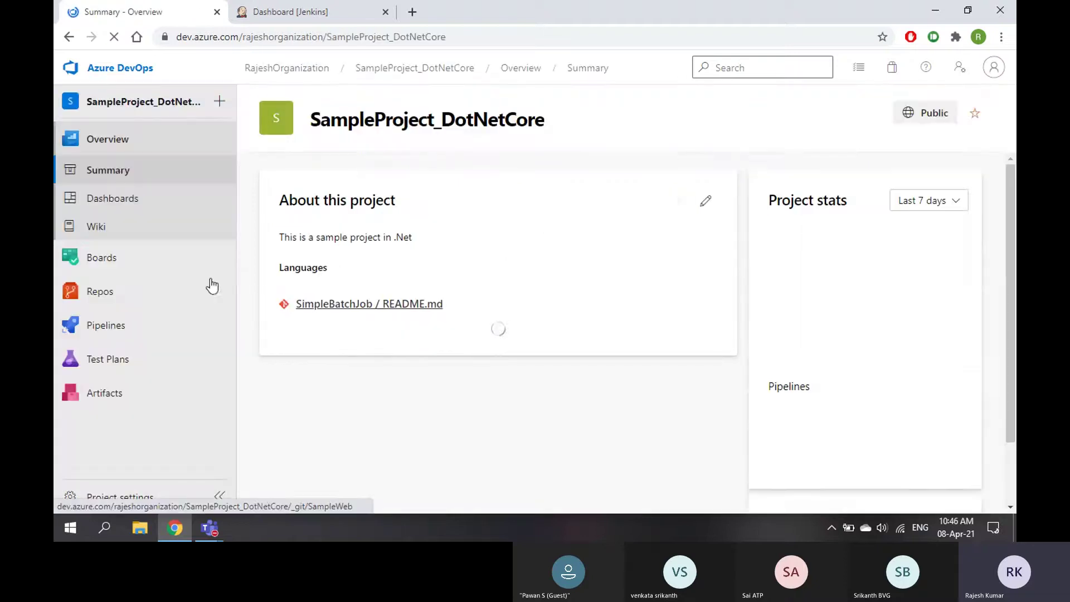
click(120, 329)
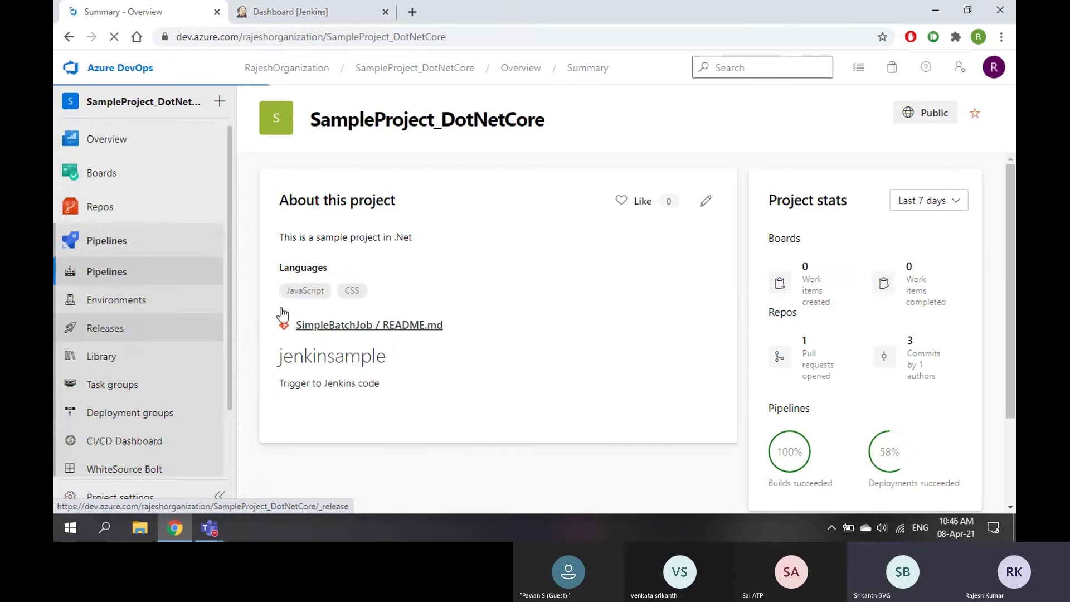
Switch back to Jenkins and open the console output of Firstproject's build #2 to examine its workspace path.
click(306, 17)
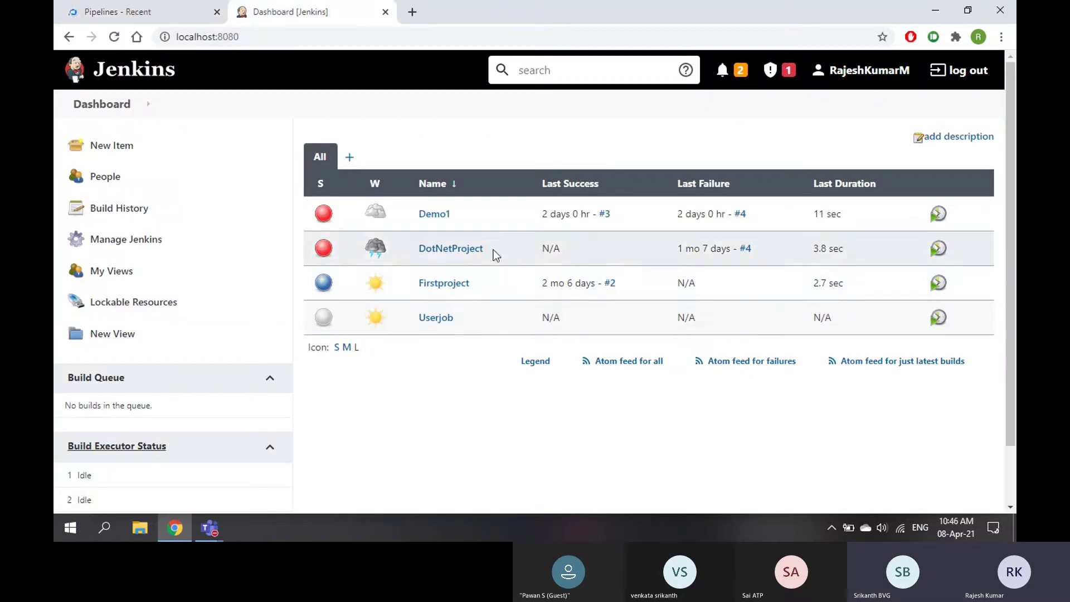
click(476, 283)
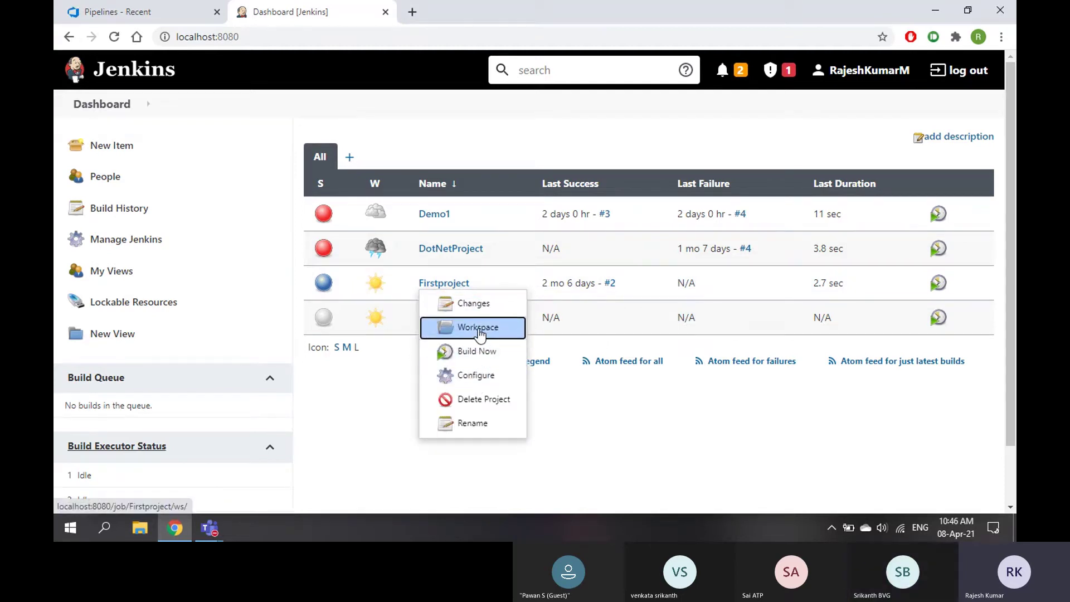
click(433, 284)
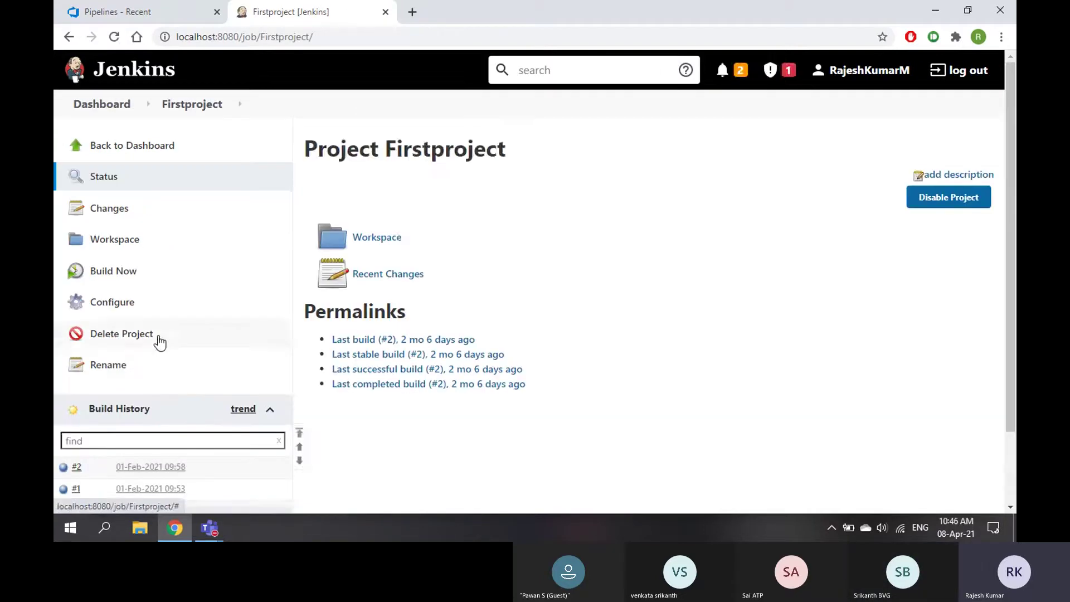
scroll(151, 357, down, 2)
click(88, 381)
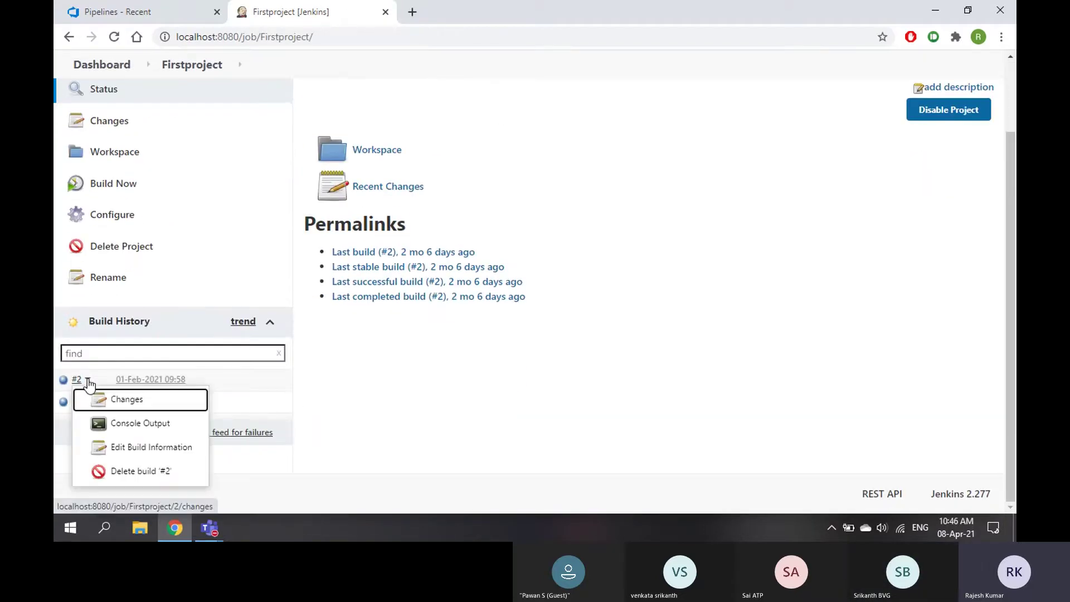
click(130, 424)
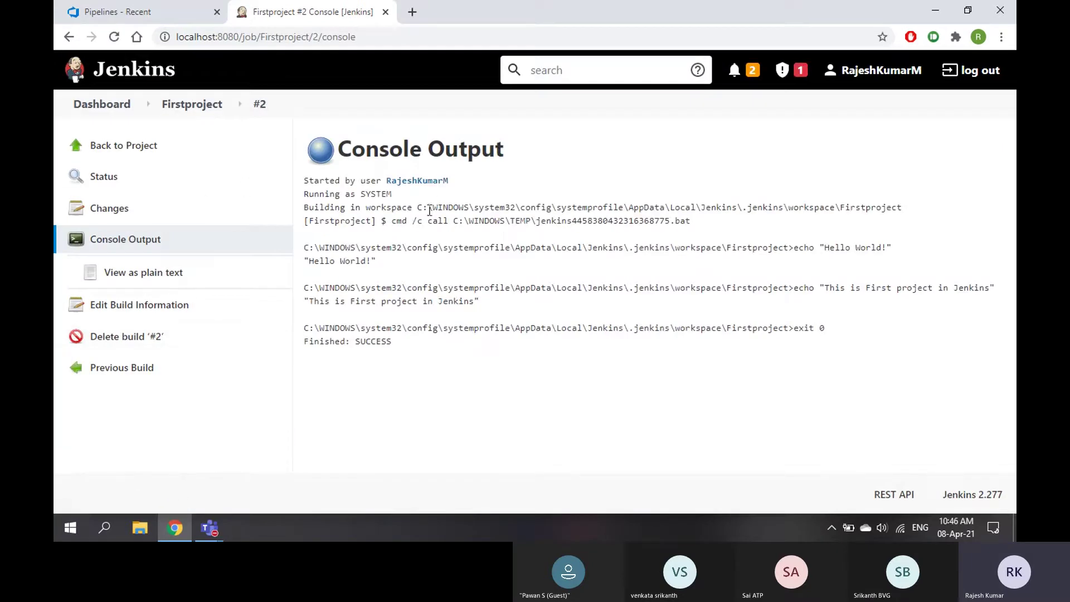
drag(435, 207, 830, 211)
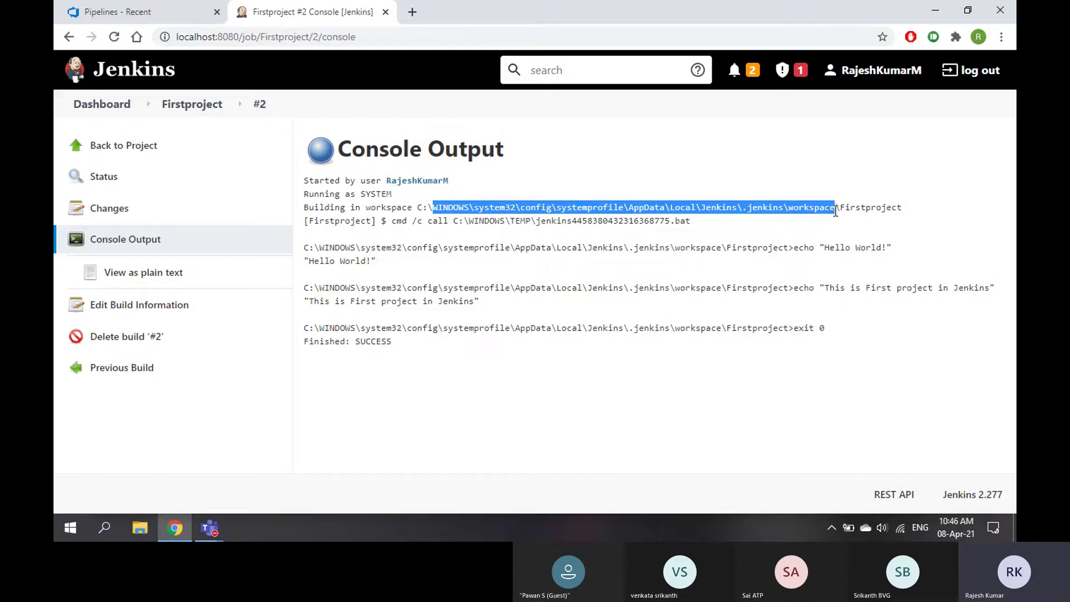
click(835, 213)
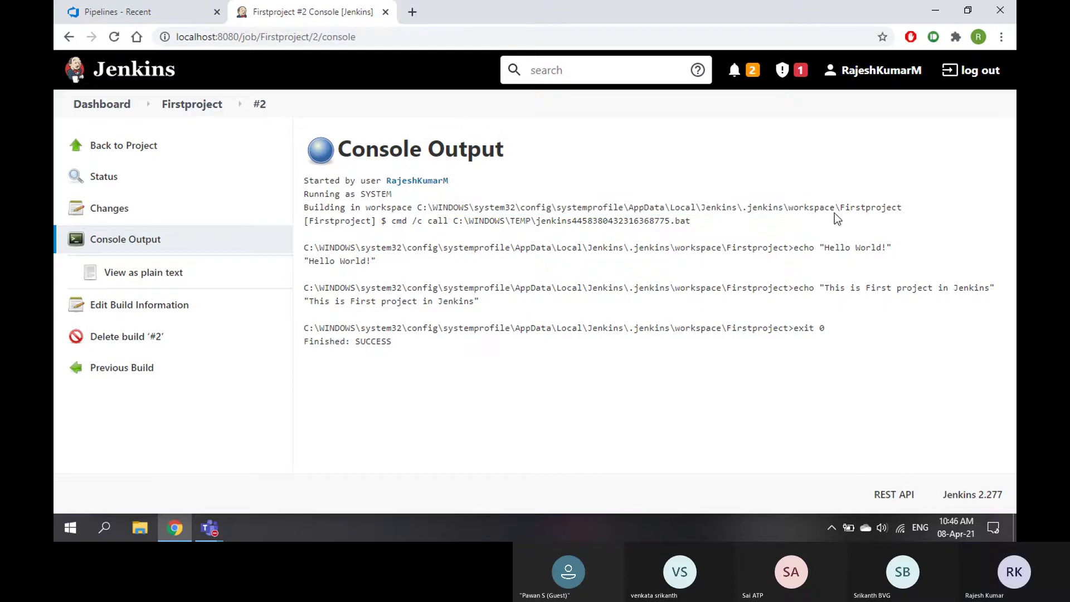
Open File Explorer at the workspace path from the console output, C:\WINDOWS\system32\config\systemprofile\AppData\Local\Jenkins\.jenkins\workspace.
drag(835, 207, 422, 207)
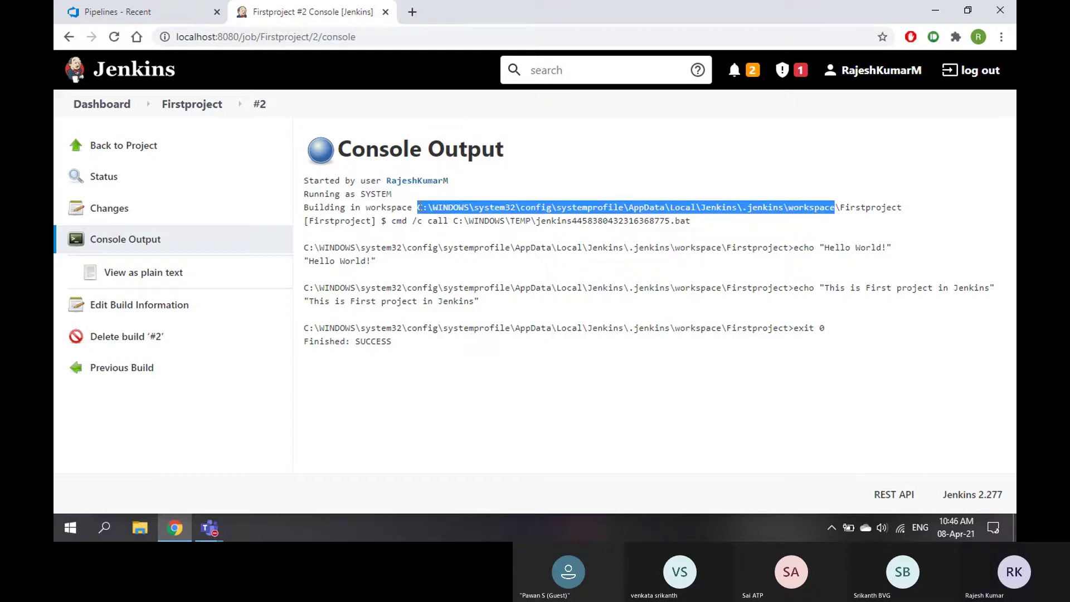
key(super+r)
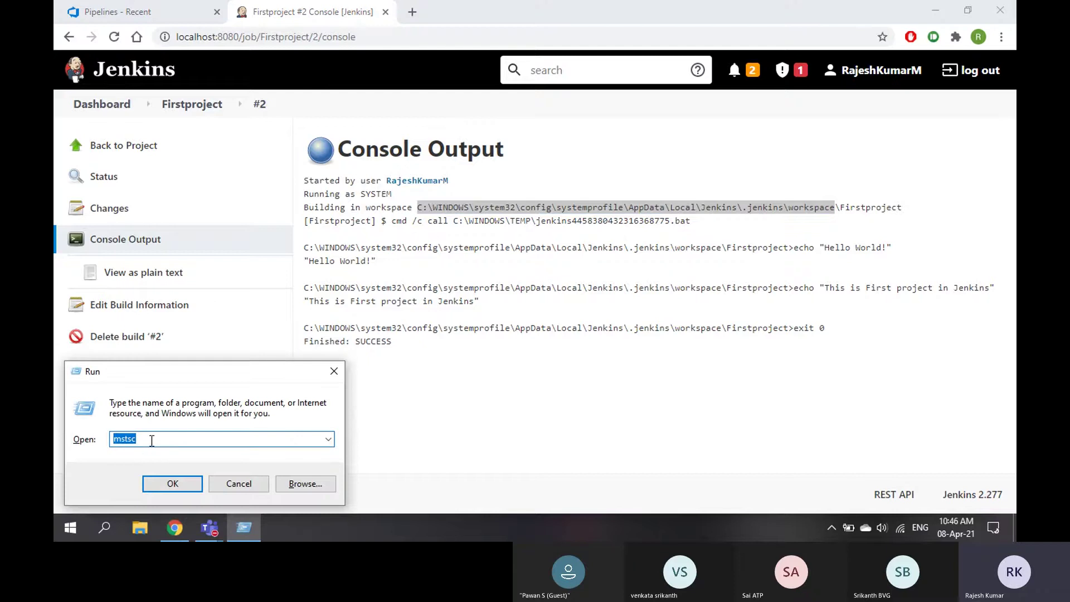
click(343, 372)
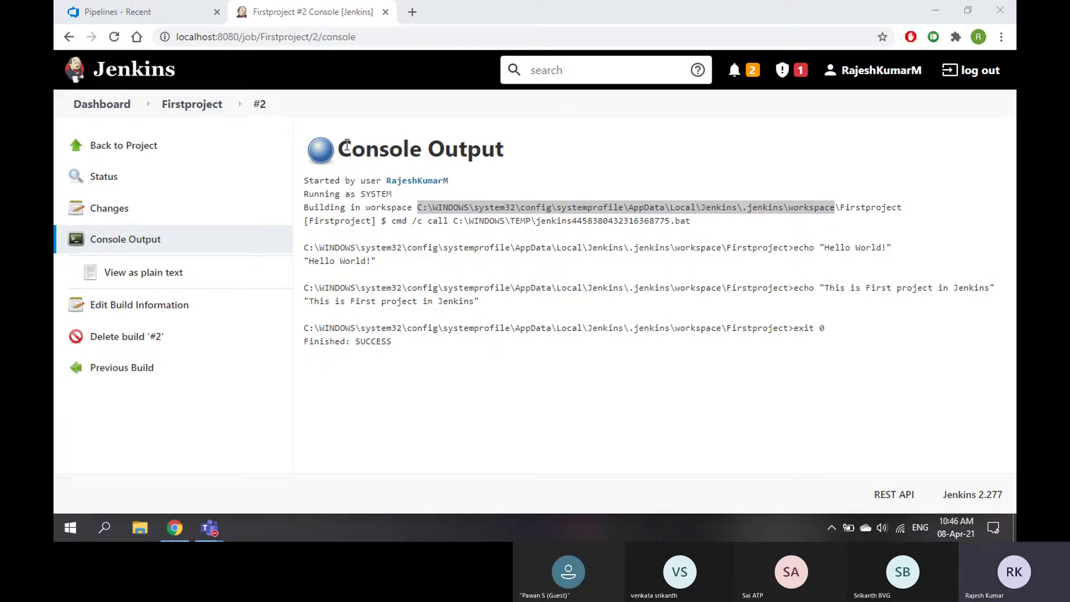
key(super+e)
click(282, 112)
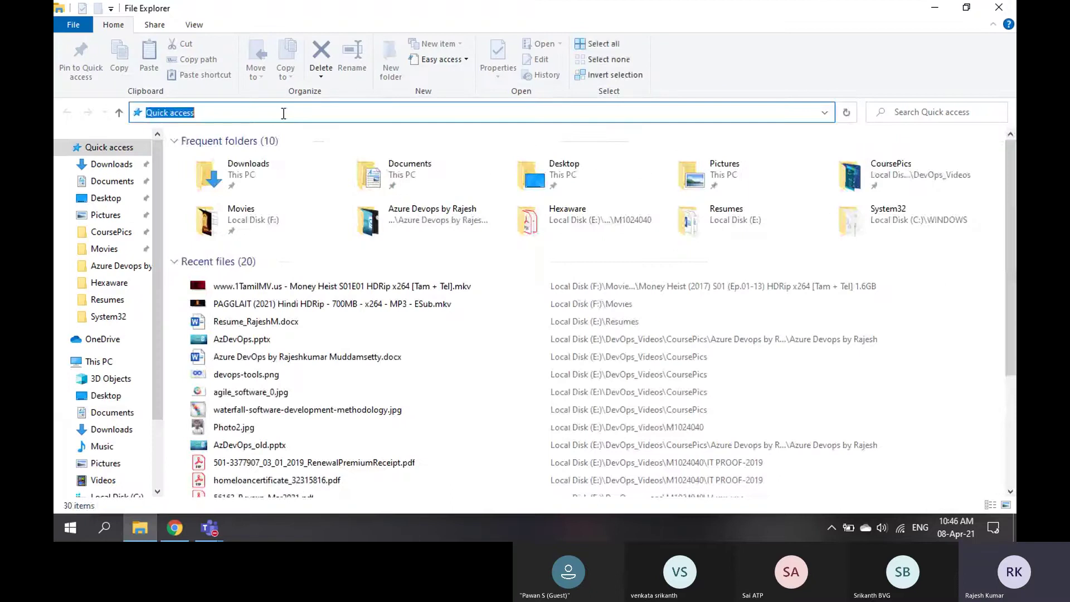
text(C:\WINDOWS\system32\config\systemprofile\AppData\Local\Jenkins\.jenkins\workspace)
key(ctrl+a)
key(Return)
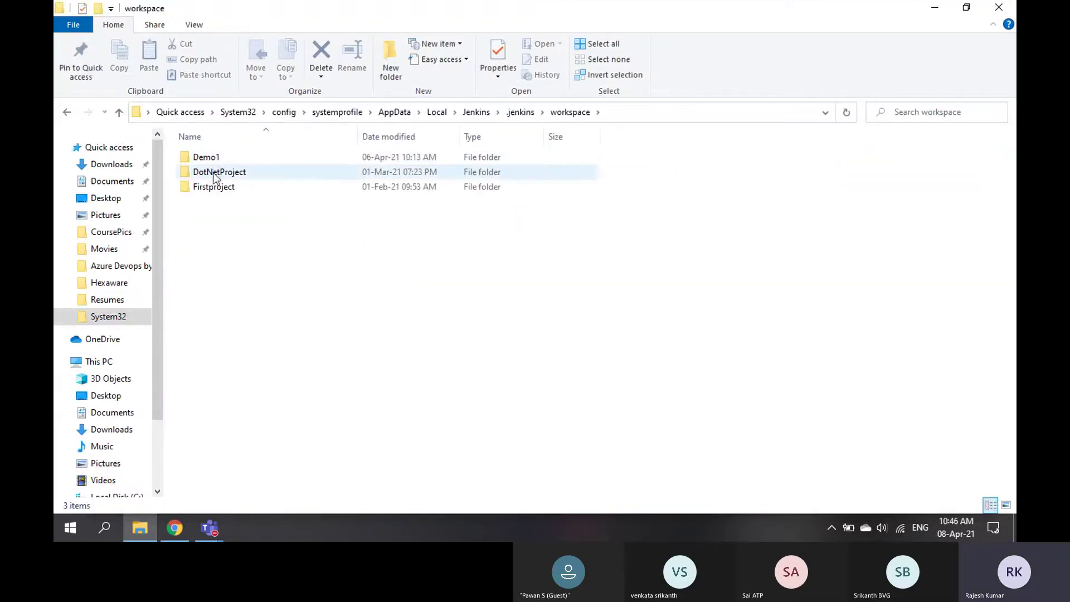
Open the Jenkins dashboard's job list and examine the matching DotNetProject and Firstproject workspace folders in File Explorer.
click(140, 528)
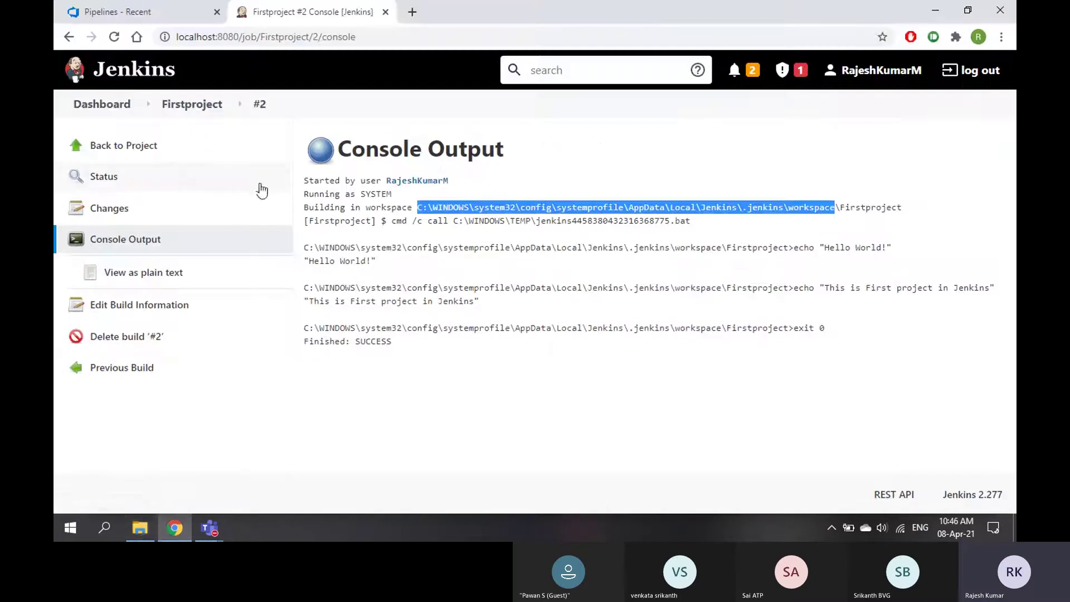
click(107, 114)
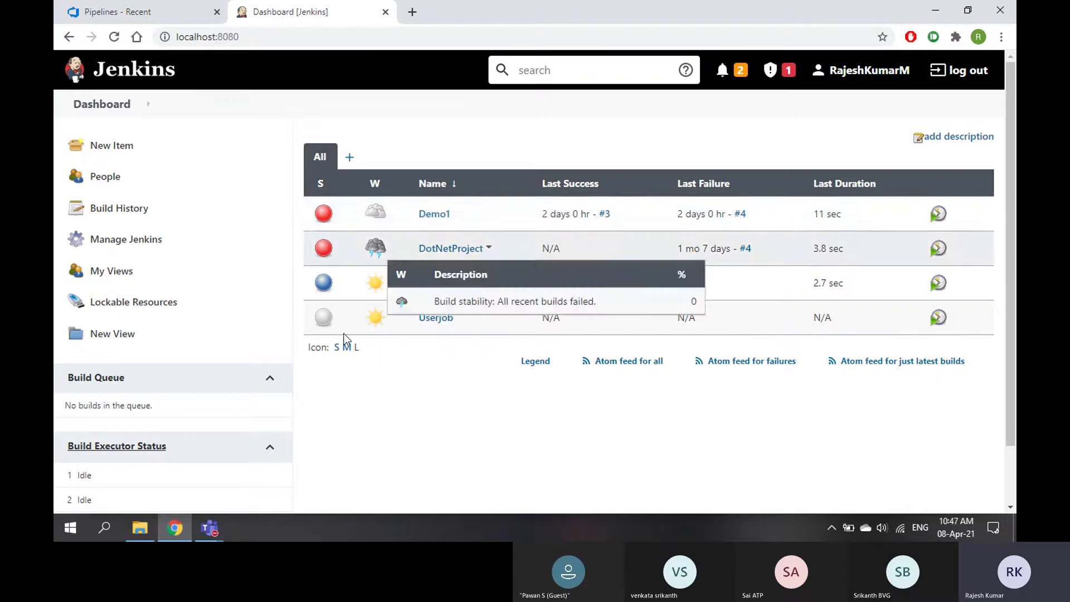
click(140, 527)
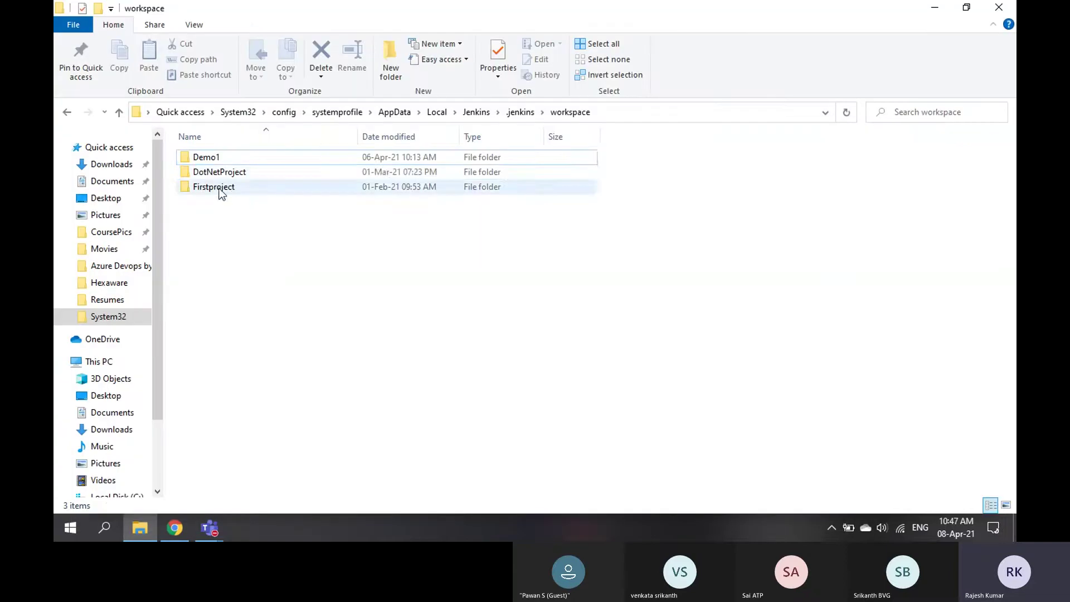
double_click(223, 173)
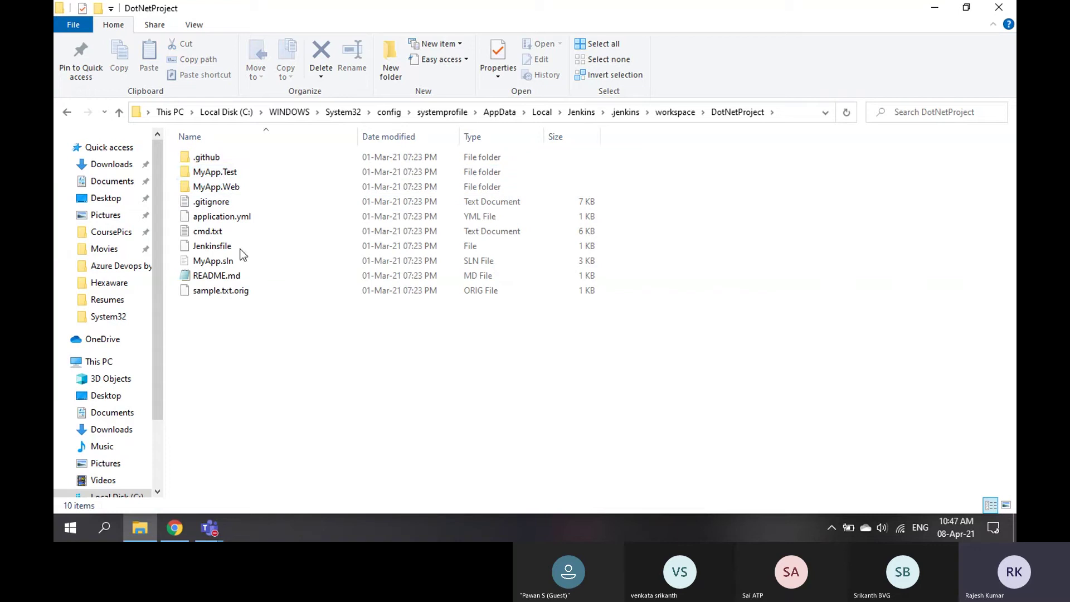
click(240, 249)
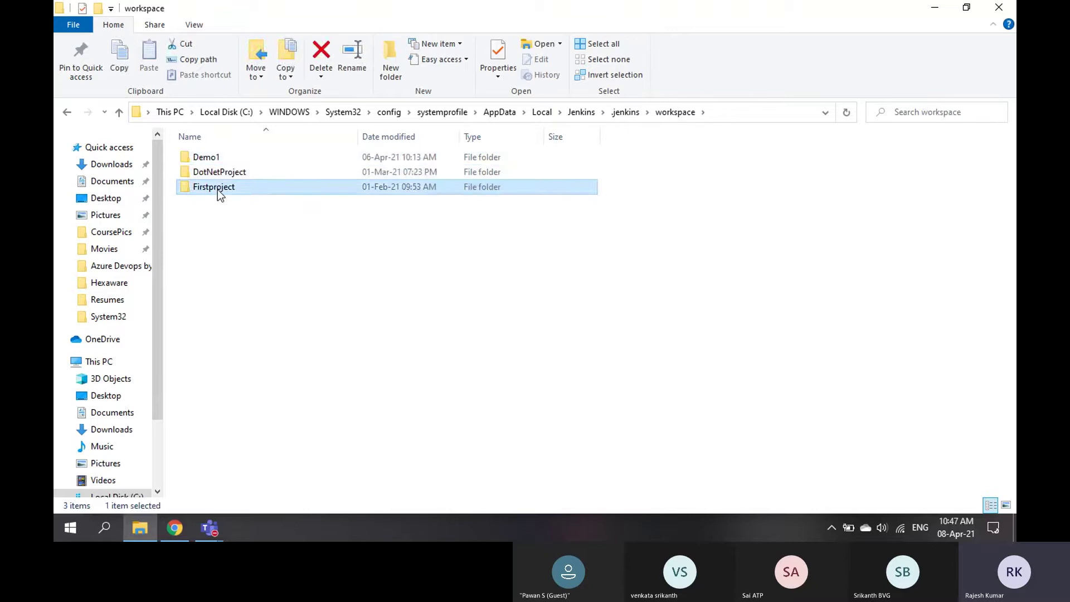
double_click(218, 190)
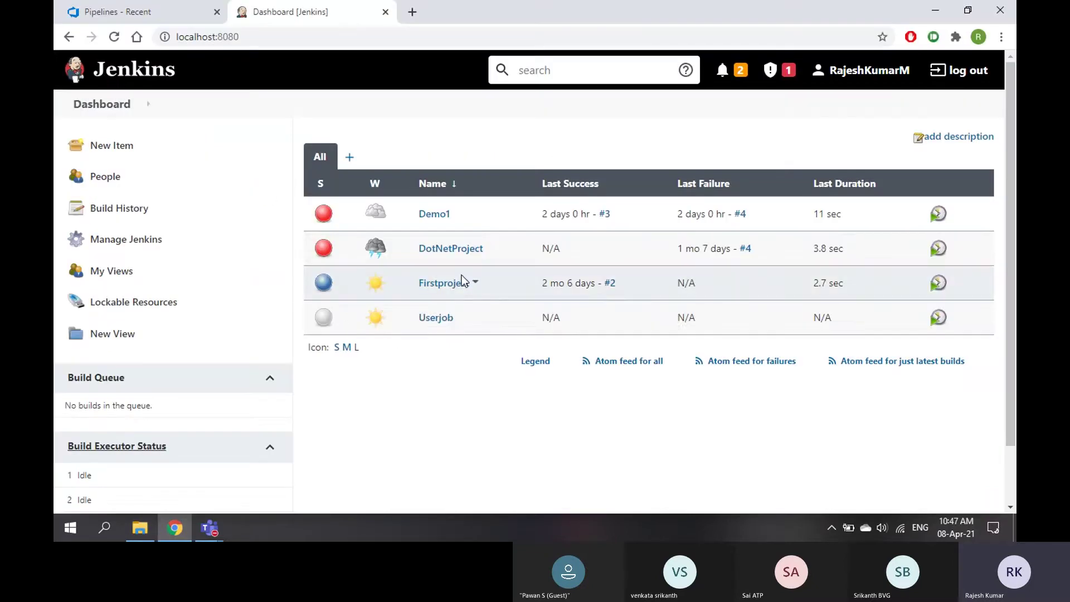
Open Firstproject's configuration in Jenkins and examine its source code management, Windows batch command and e-mail notification settings.
click(432, 284)
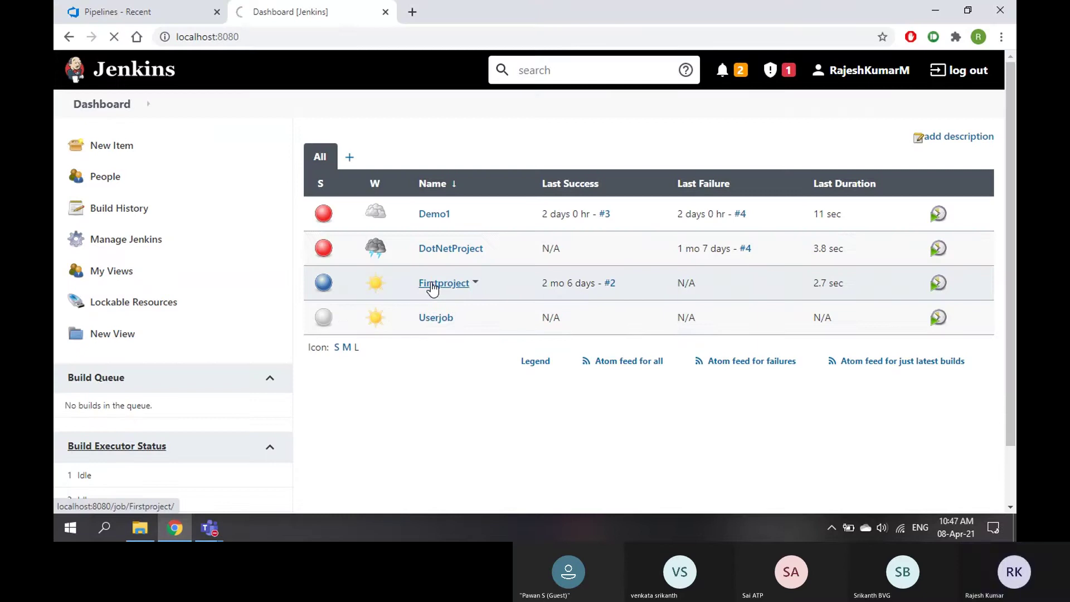
scroll(234, 335, down, 1)
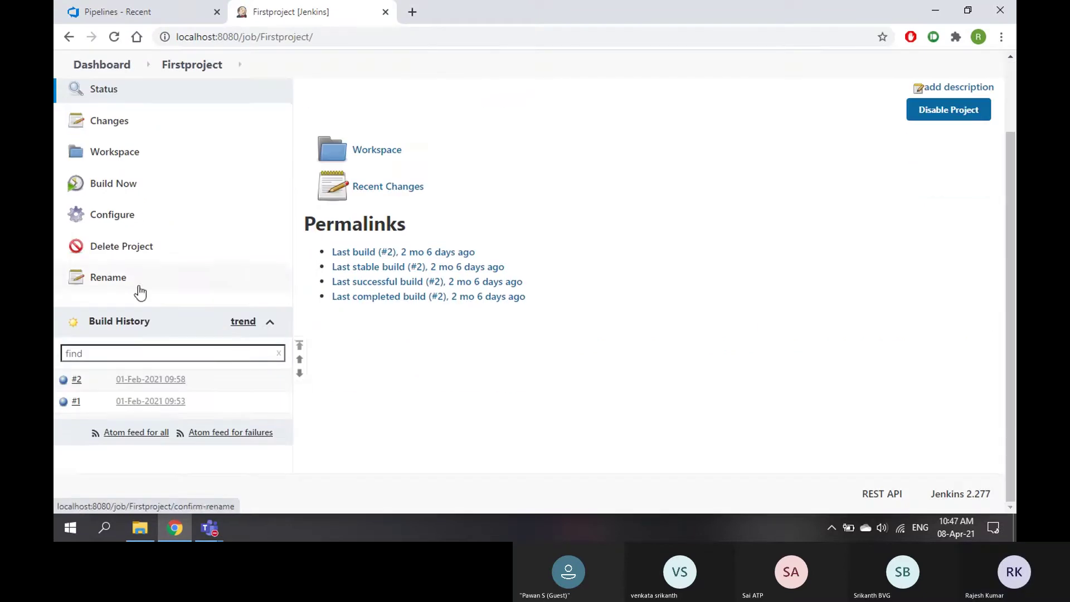
click(103, 221)
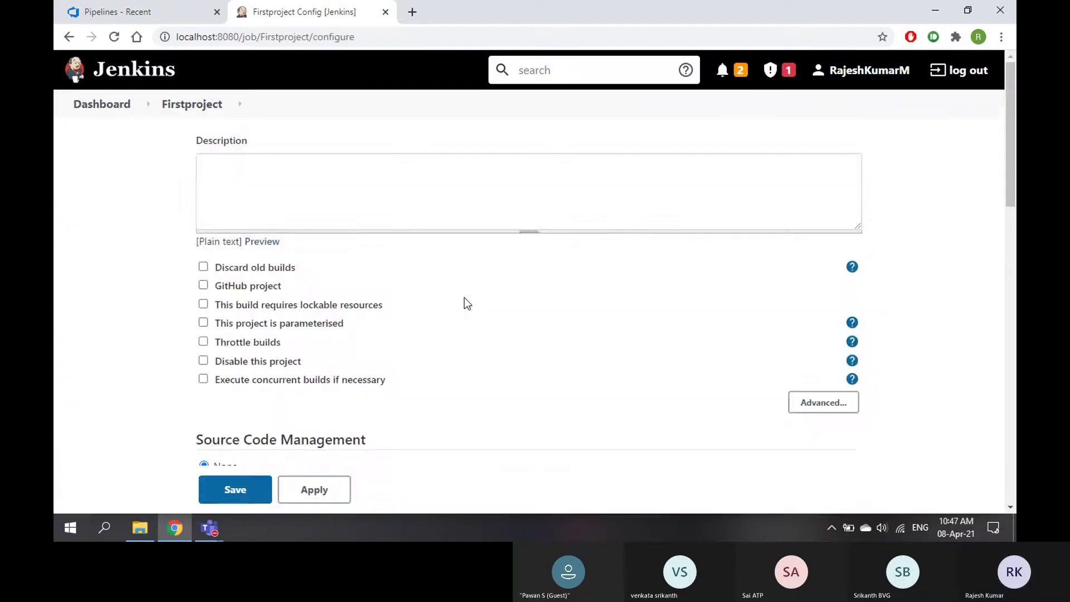
scroll(264, 306, down, 3)
drag(218, 289, 252, 288)
click(276, 295)
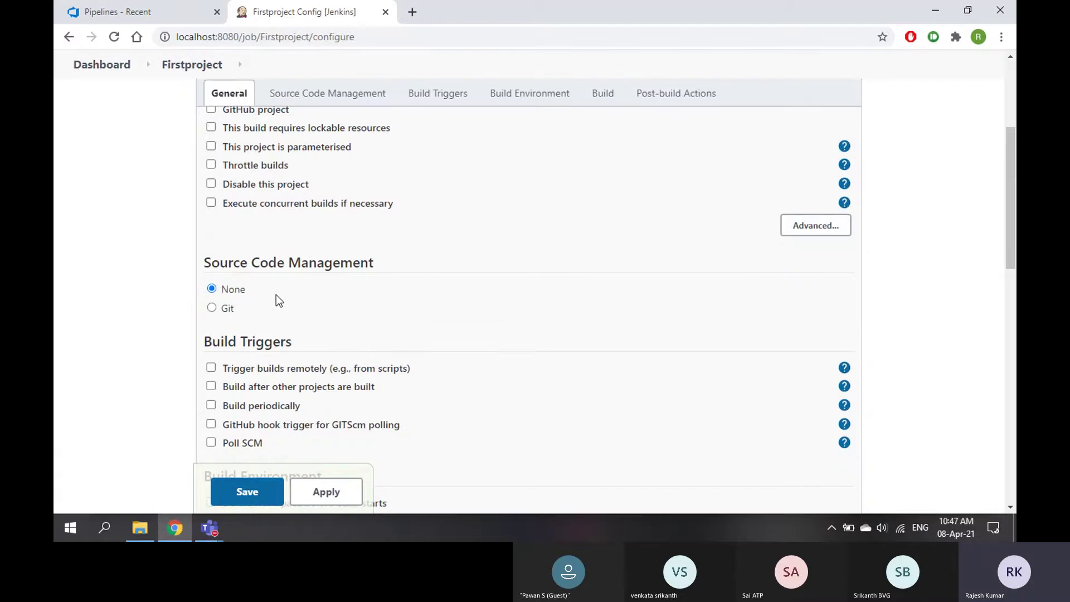
scroll(276, 294, down, 8)
drag(255, 234, 487, 259)
click(296, 246)
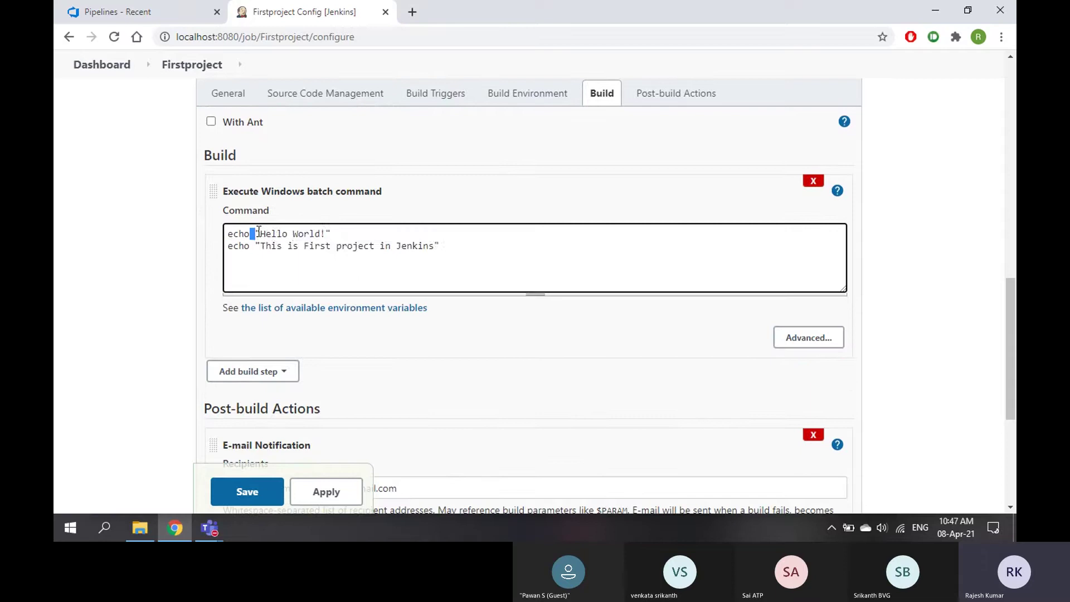
drag(250, 234, 489, 249)
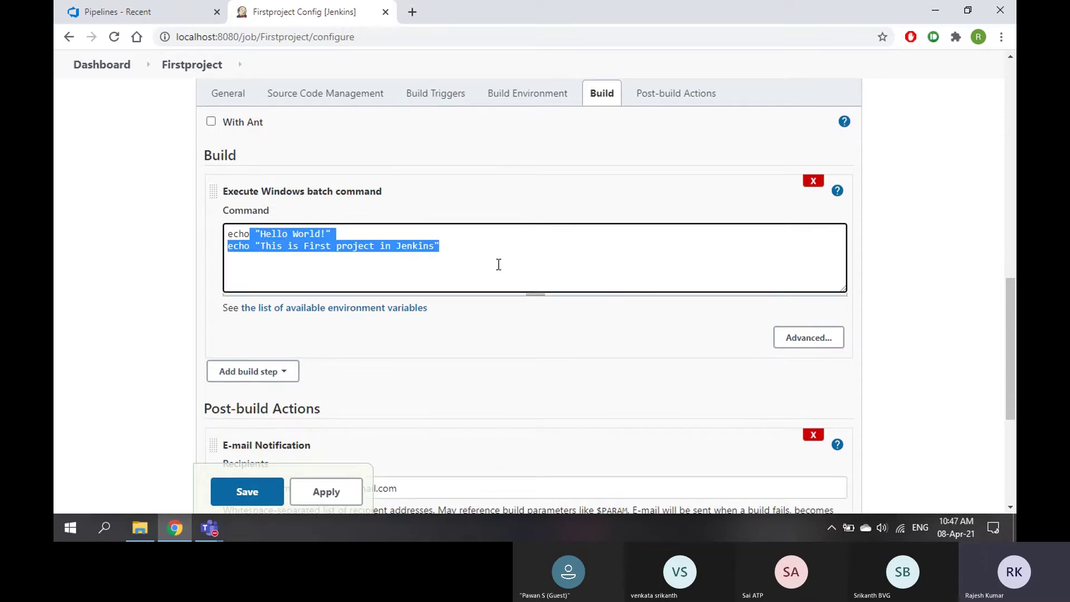
scroll(449, 282, down, 5)
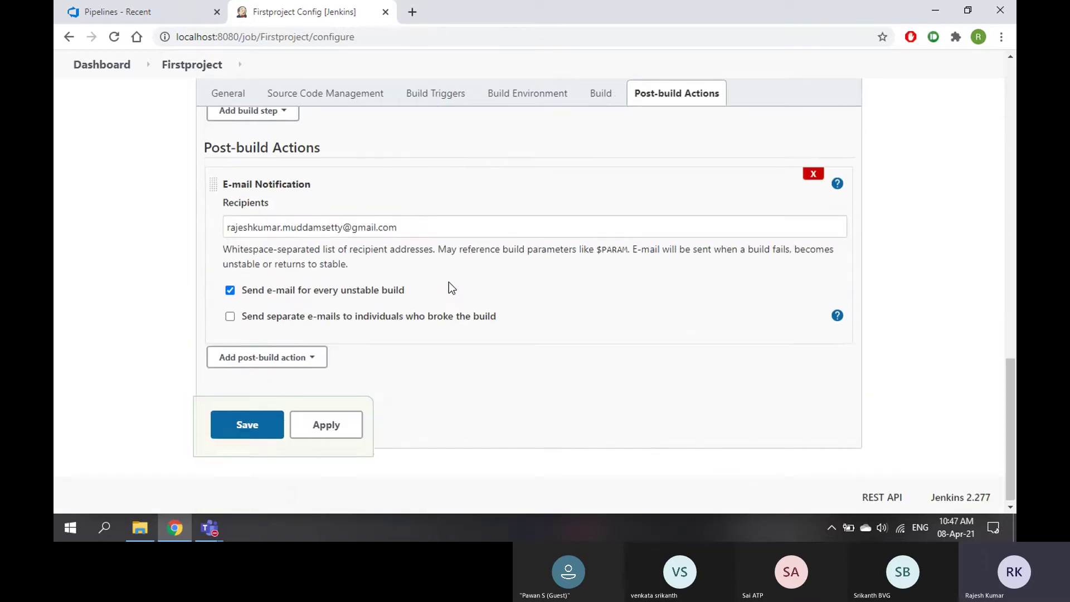
Switch to Azure DevOps and open the new agent setup instructions for MyPool in SampleProject_DotNetCore's agent pool settings.
click(138, 18)
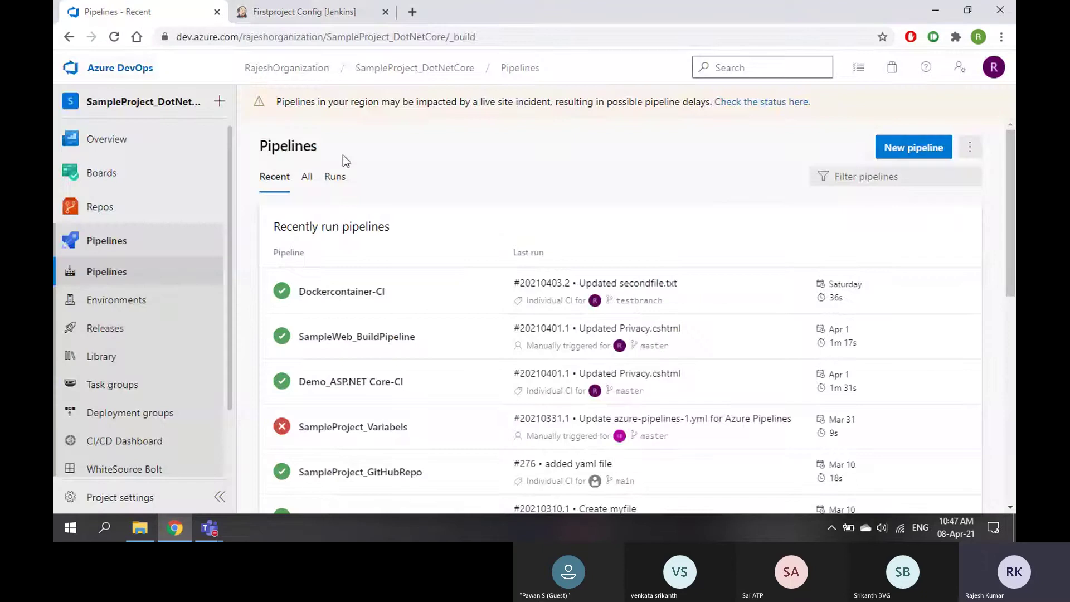
scroll(134, 389, down, 2)
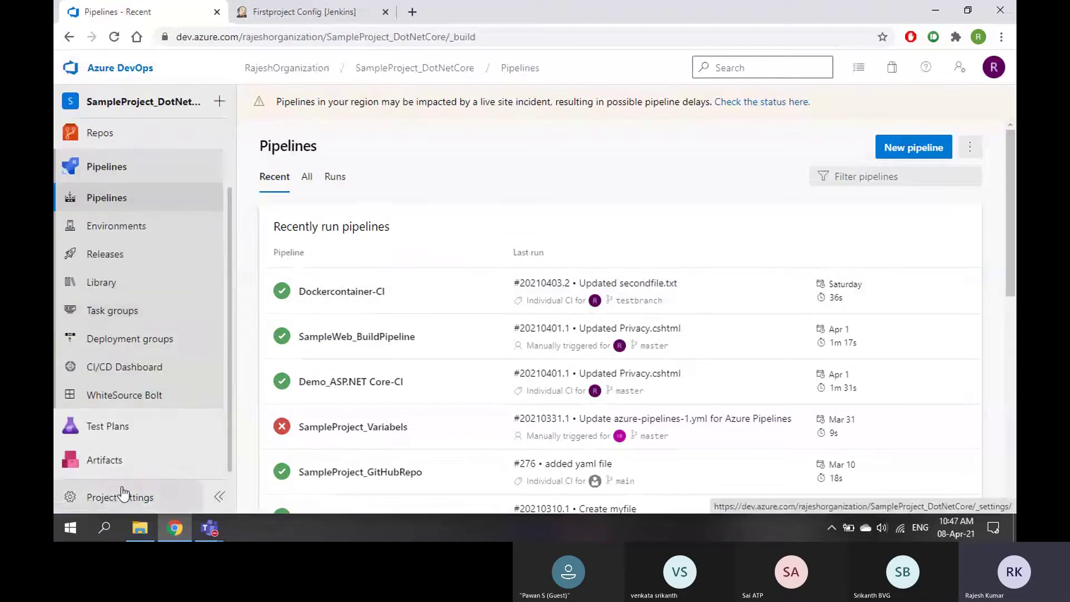
click(125, 500)
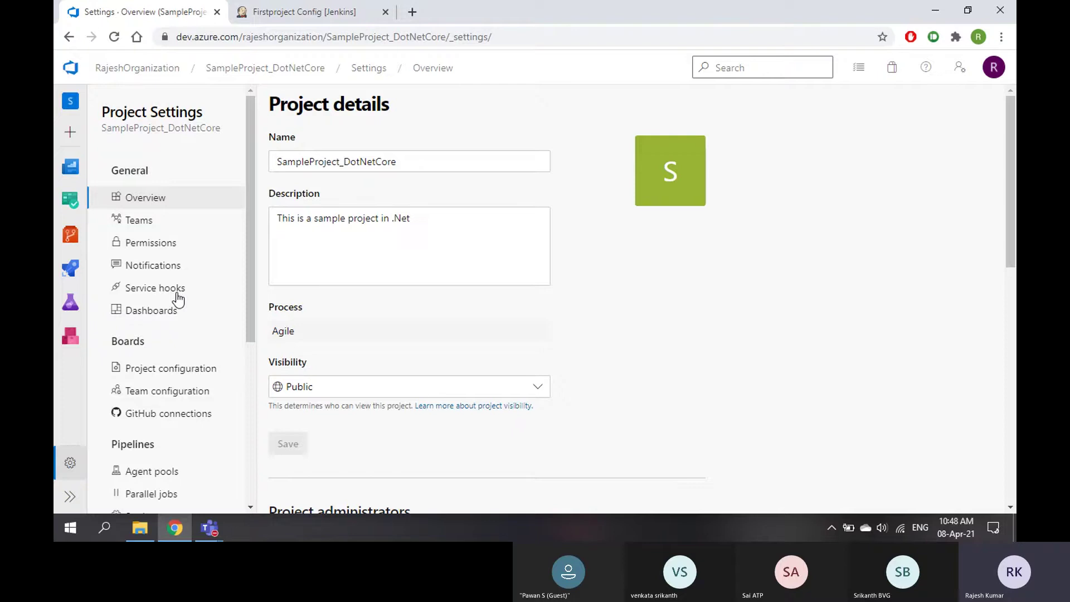
scroll(177, 301, down, 5)
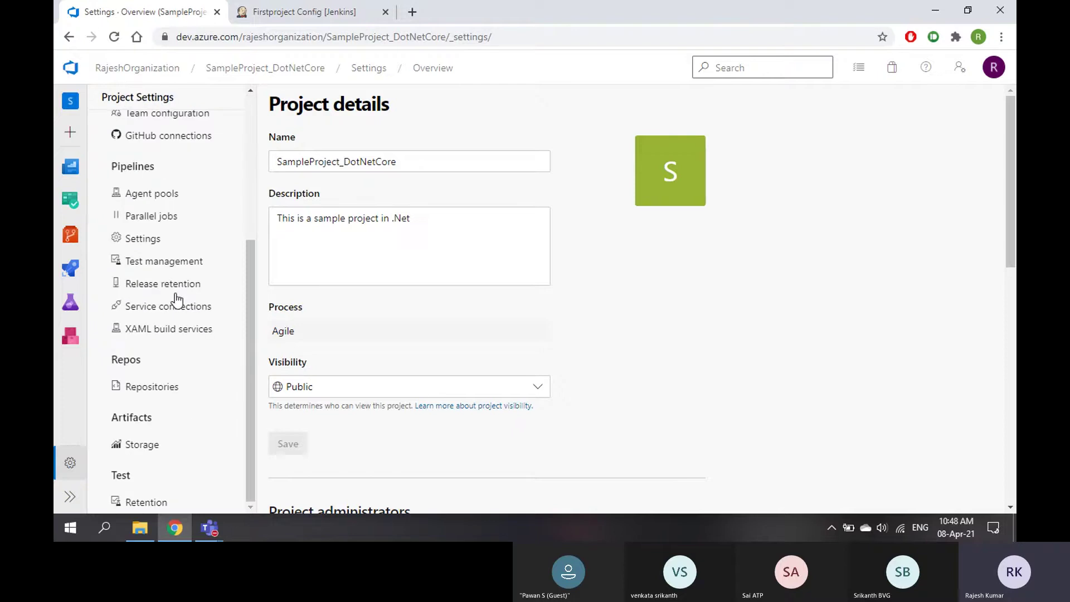
click(170, 199)
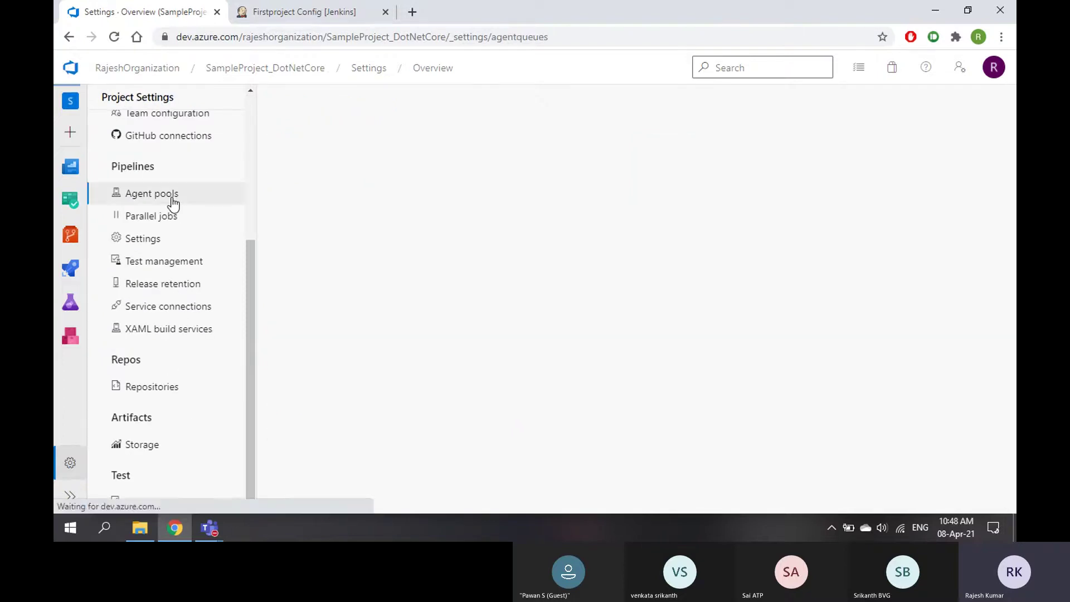
click(378, 266)
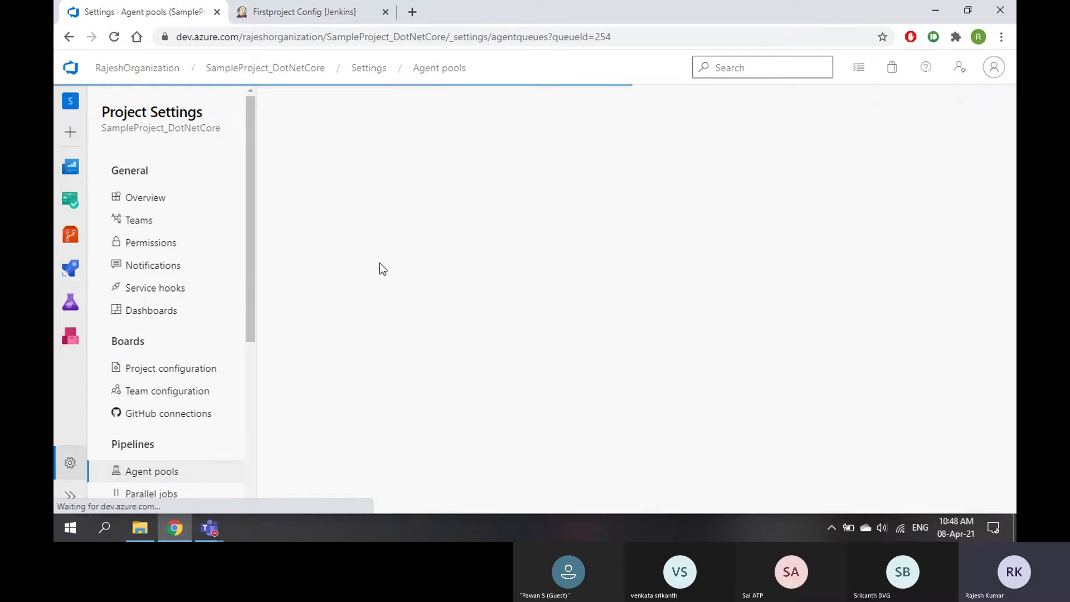
click(338, 147)
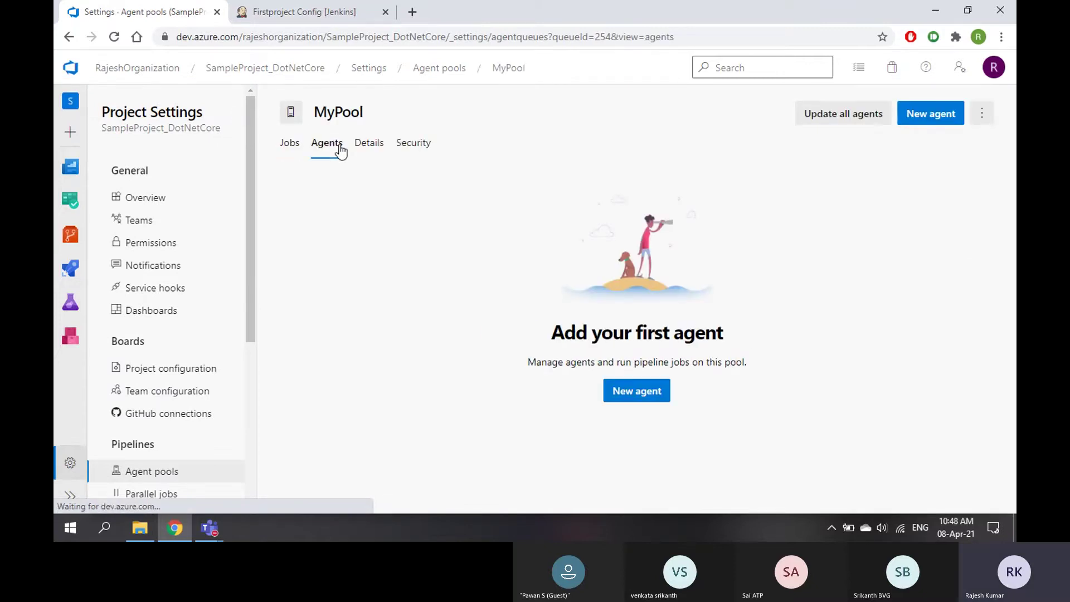
click(938, 117)
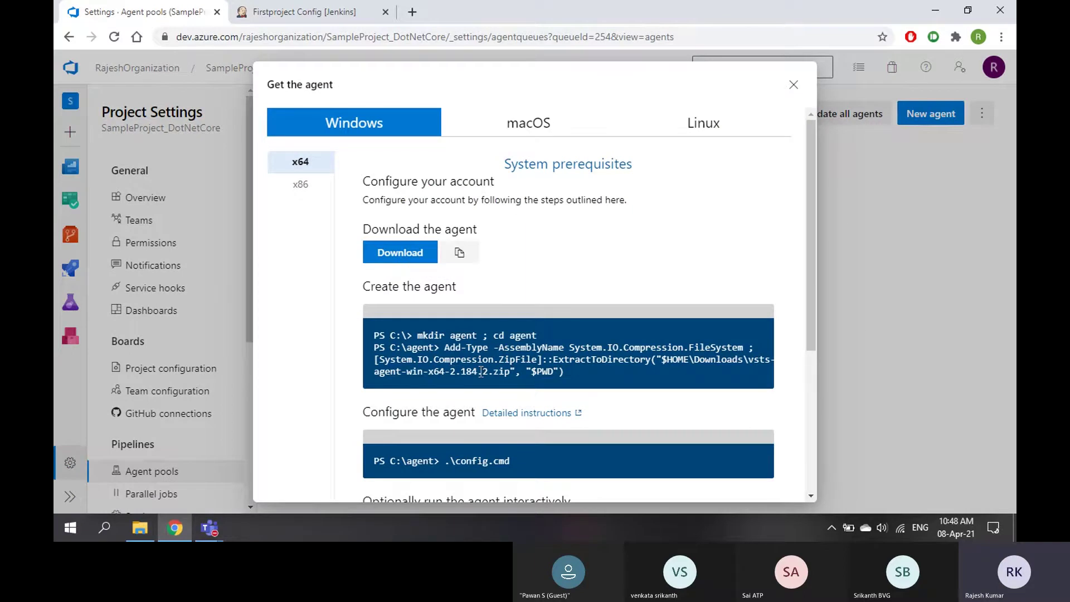
Switch to File Explorer and locate the agent package vsts-agent-win-x64-2.184.2.zip in the Softwares folder on Local Disk (E:).
click(140, 528)
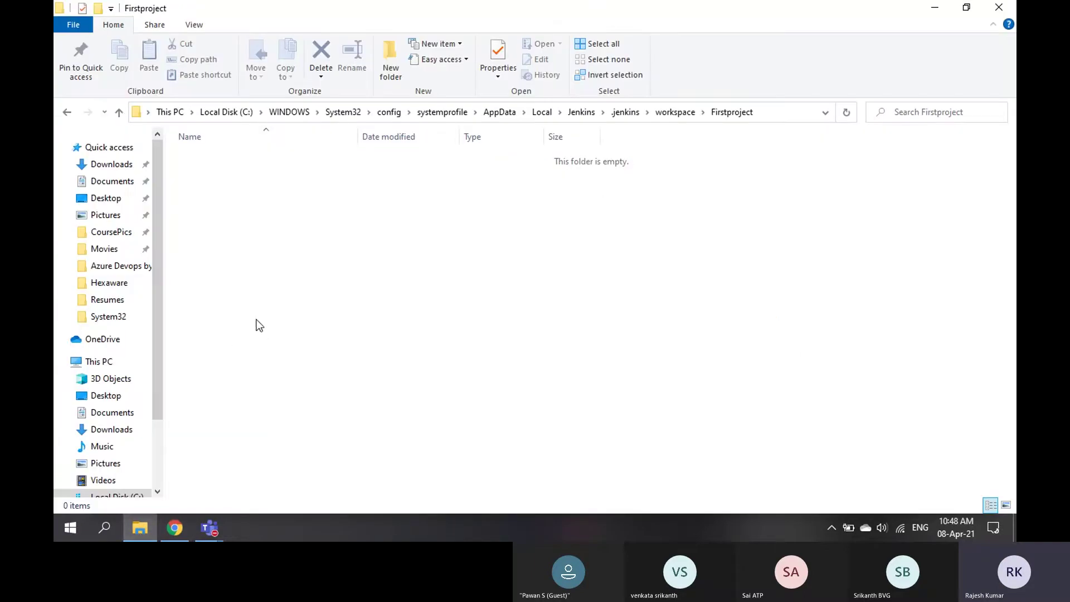
click(111, 232)
click(296, 112)
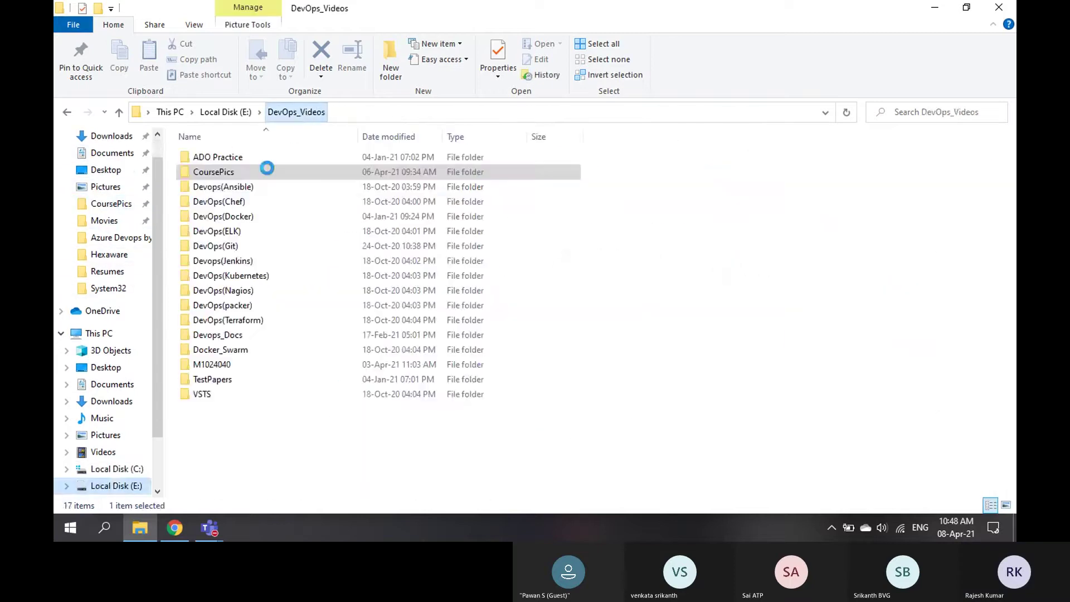
click(225, 112)
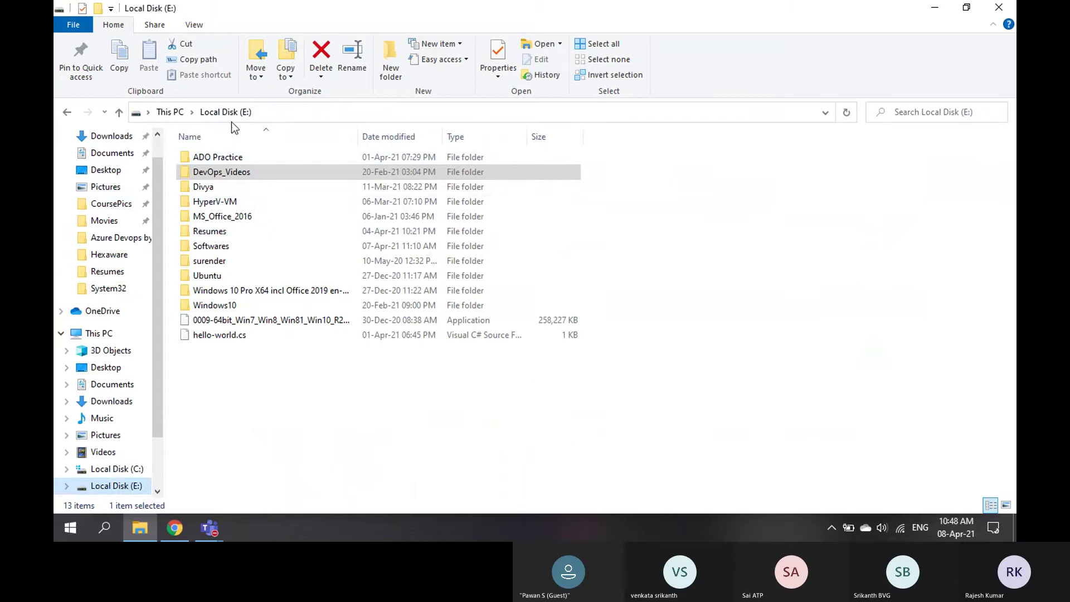
double_click(215, 247)
scroll(300, 287, down, 1)
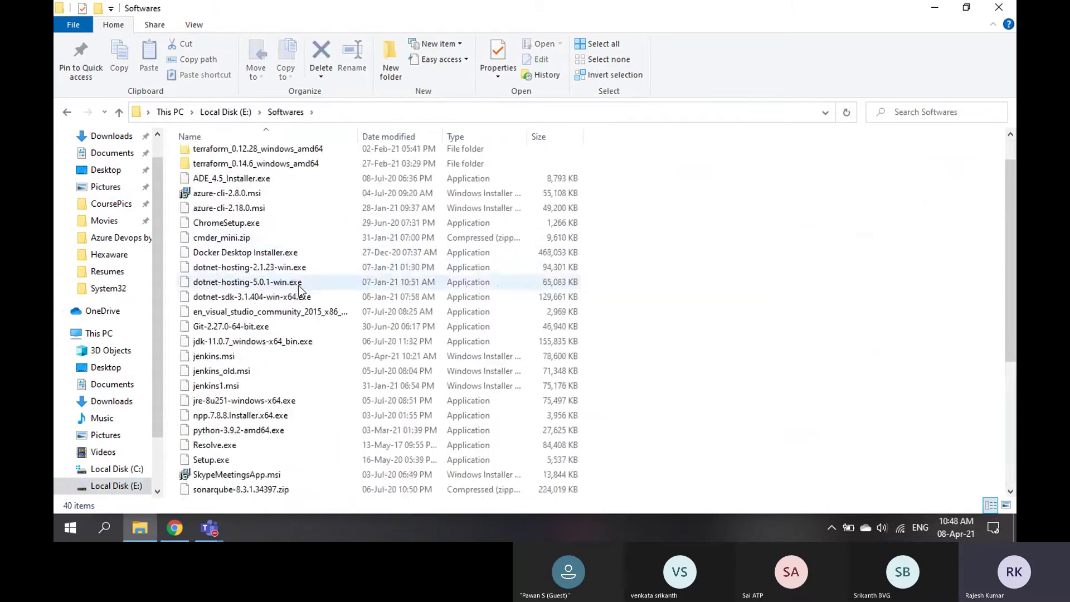
scroll(300, 287, down, 5)
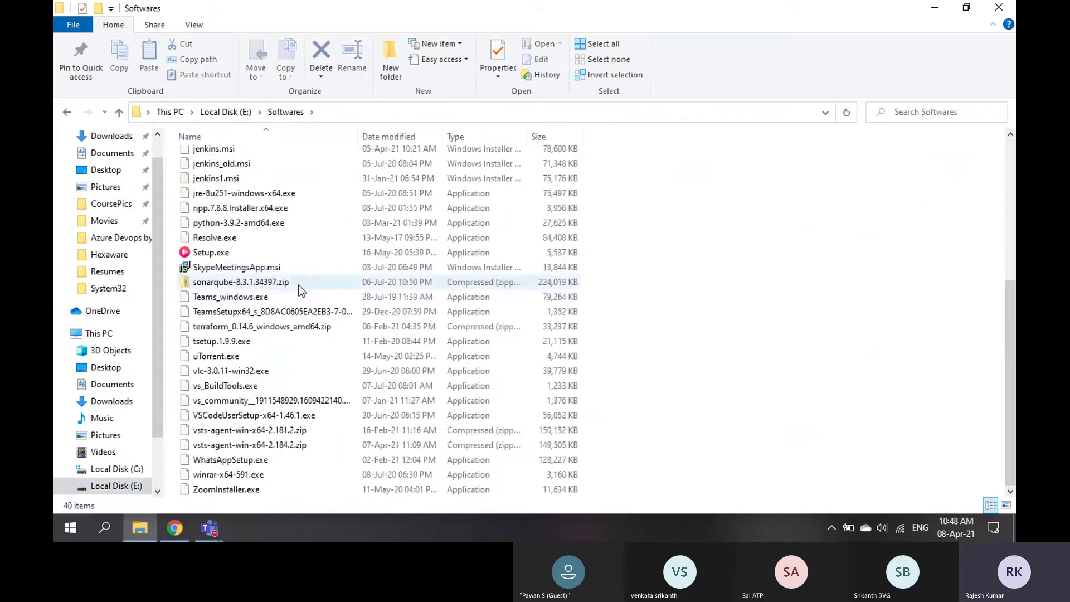
click(273, 444)
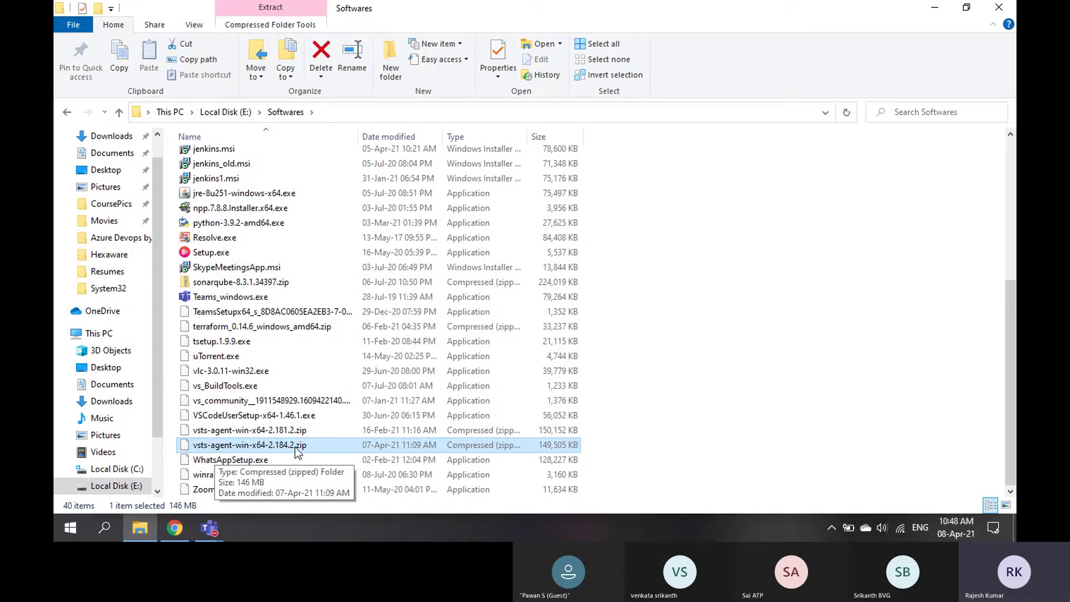
Return to Azure DevOps and compare the x86 and x64 instructions for the Windows agent, ending on x64.
click(175, 528)
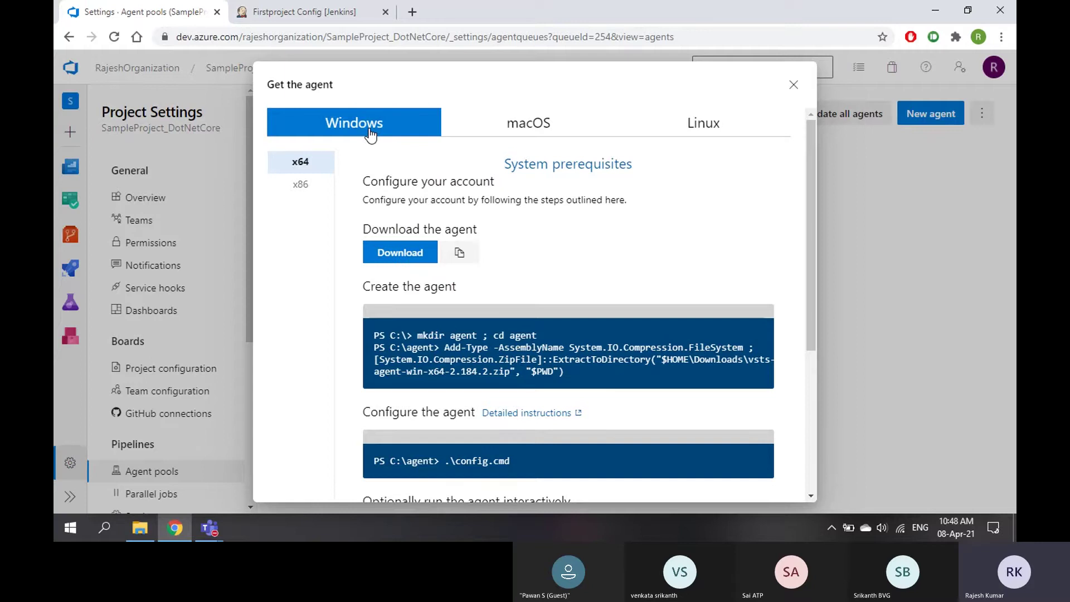
click(301, 185)
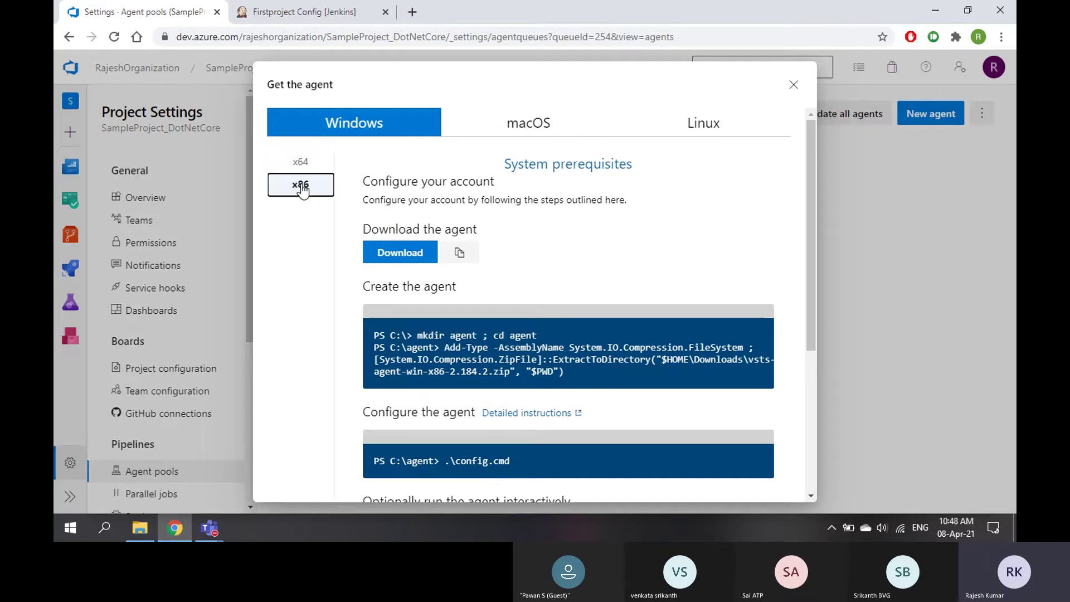
click(304, 166)
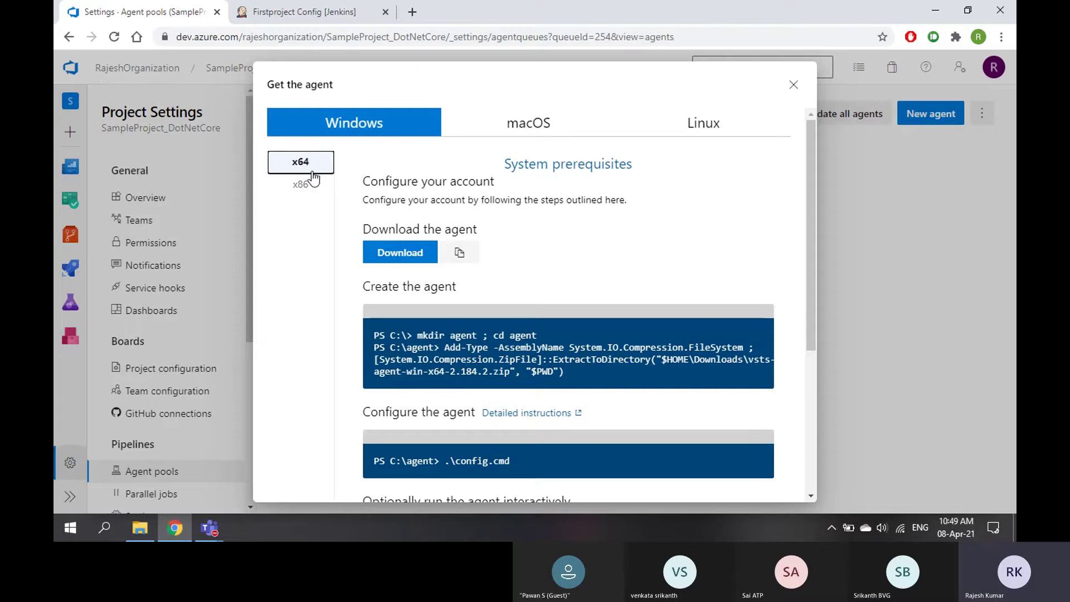
Examine the agent instructions for macOS and for Linux in its x64, ARM, ARM64 and RHEL6 variants, and return to the Windows instructions.
click(539, 125)
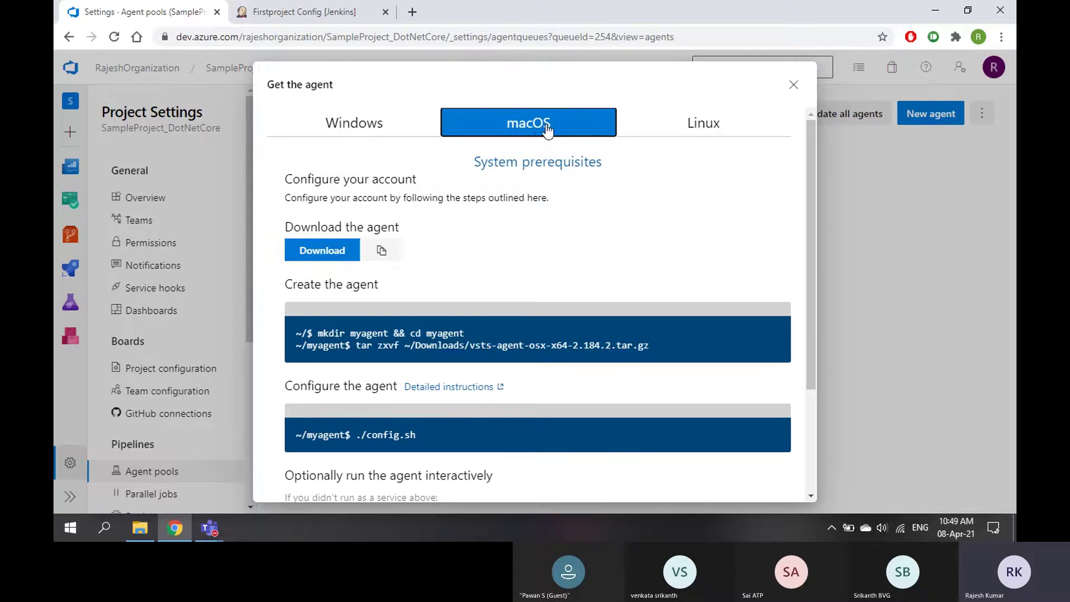
click(707, 126)
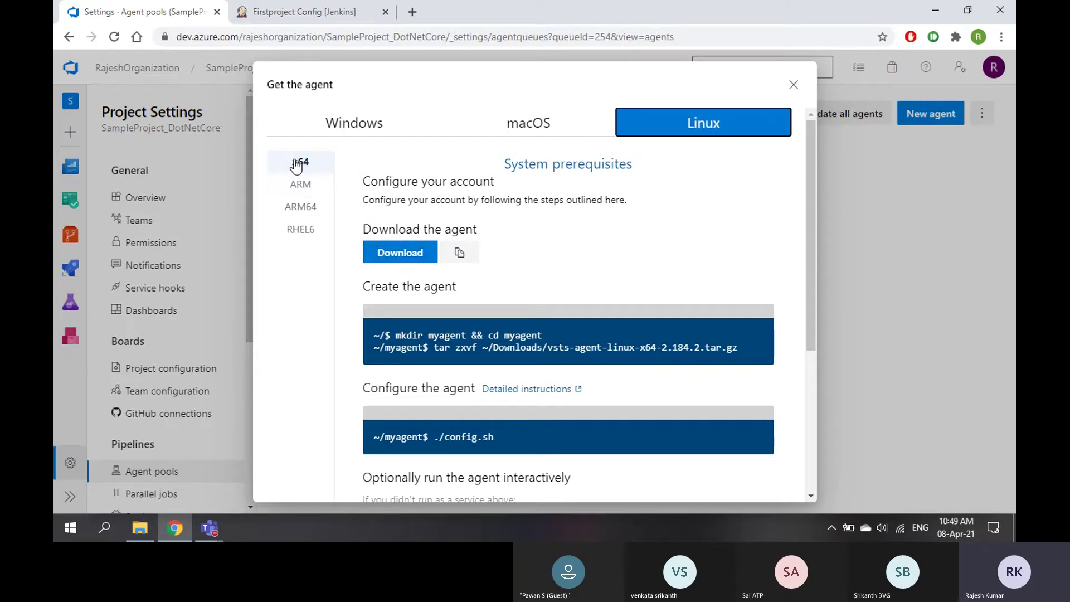
click(300, 188)
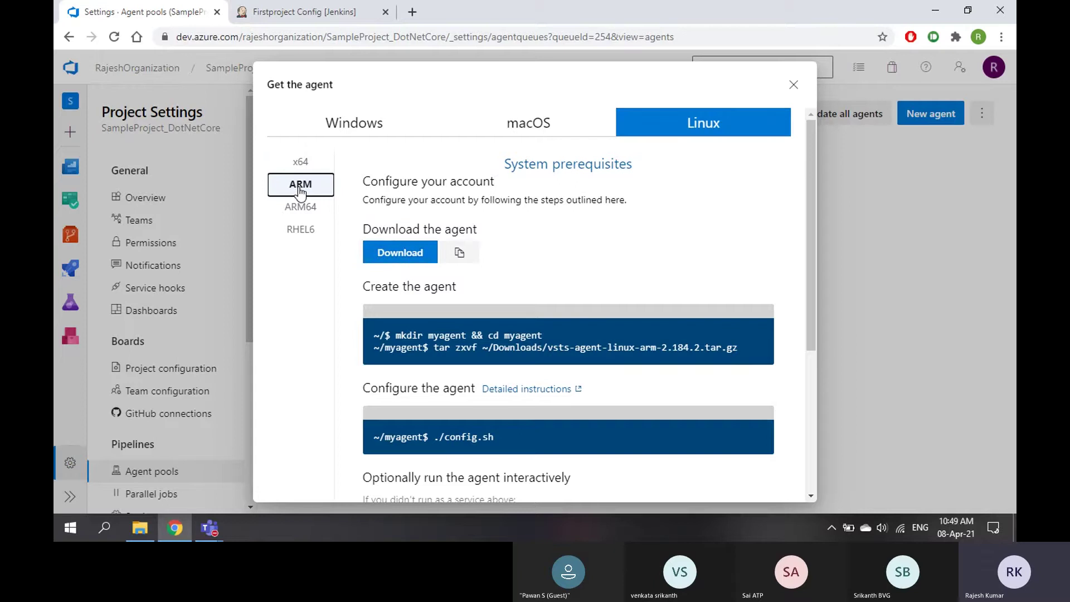
click(303, 213)
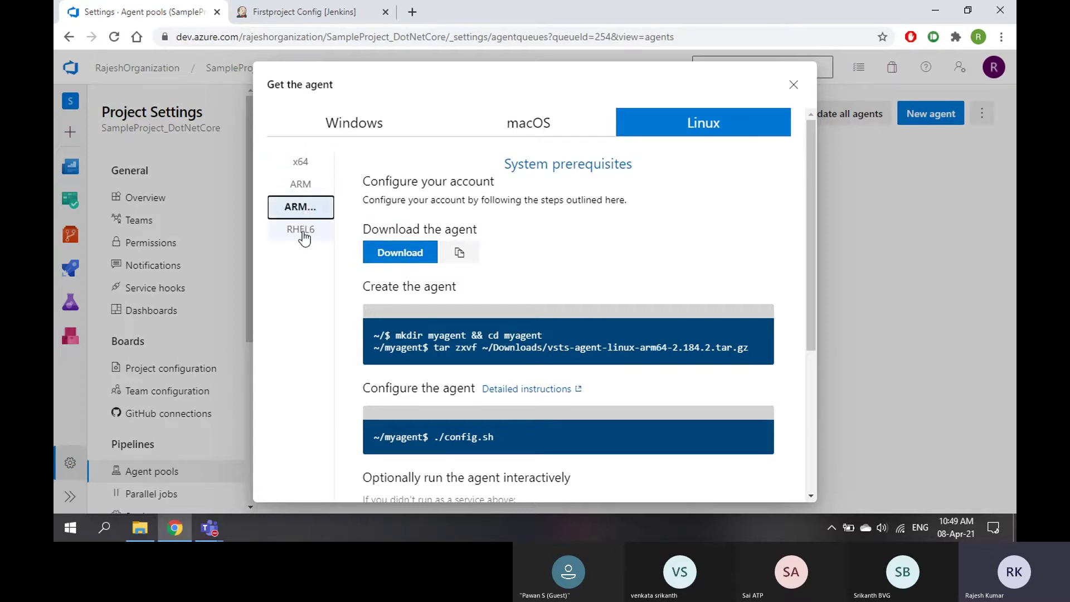
click(304, 234)
scroll(382, 274, down, 4)
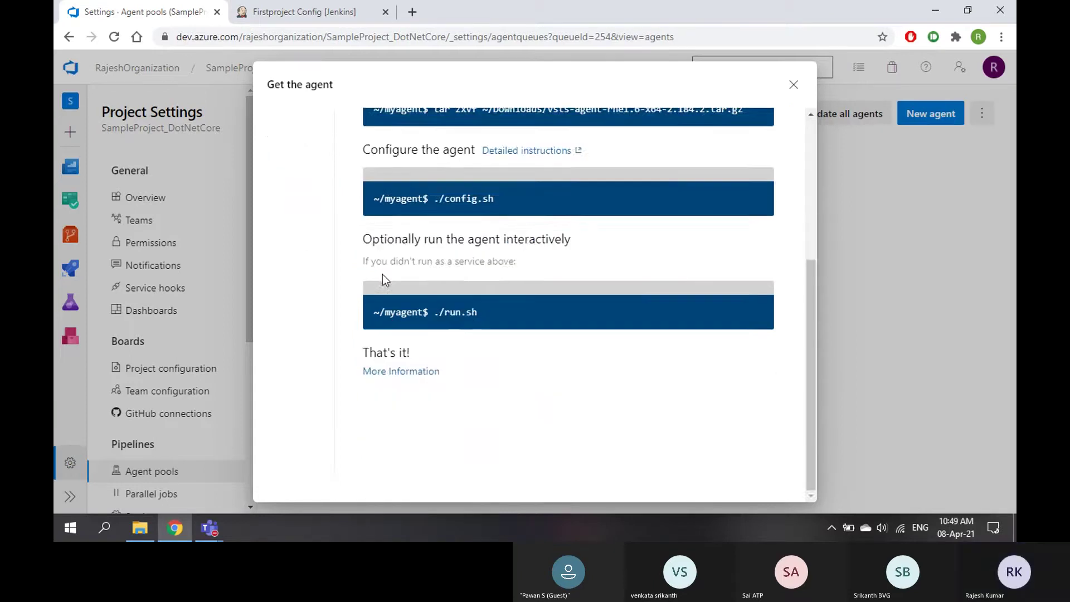
scroll(383, 274, up, 4)
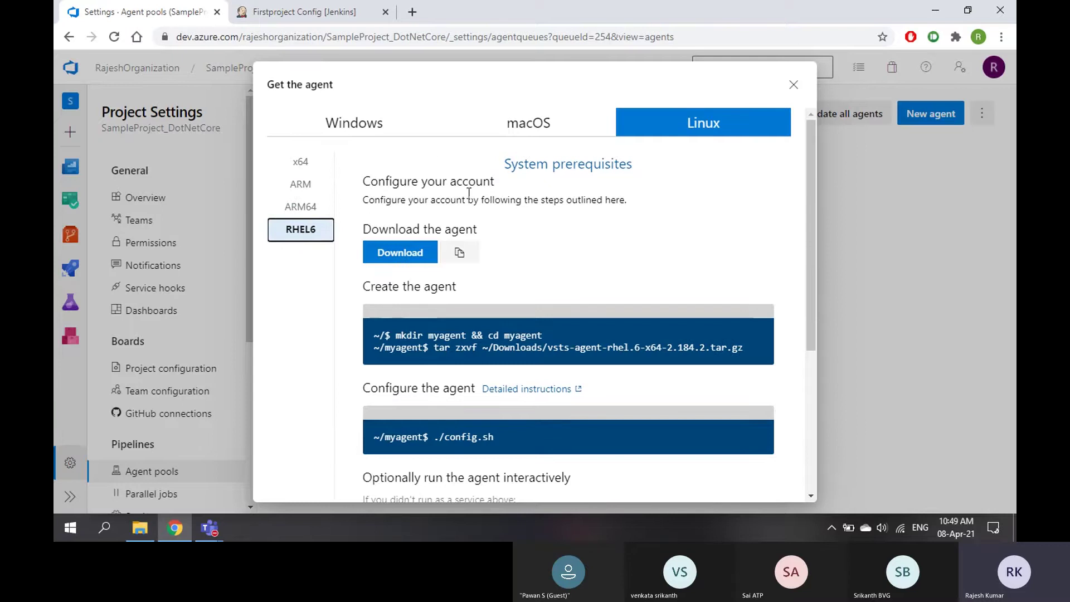
click(354, 123)
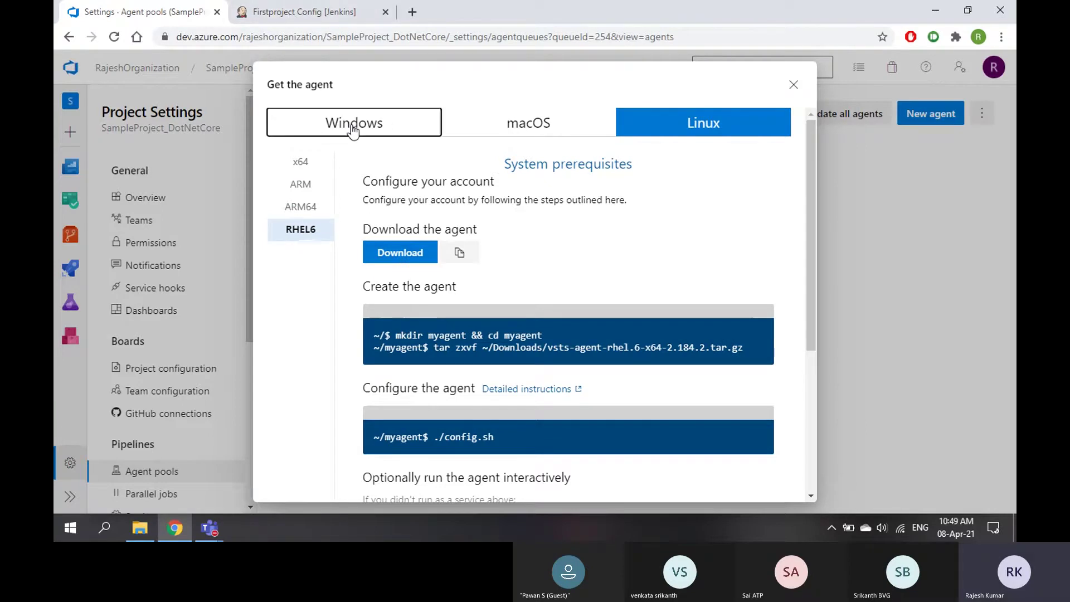
Switch to File Explorer and create a folder named azagent on Local Disk (C:).
click(140, 528)
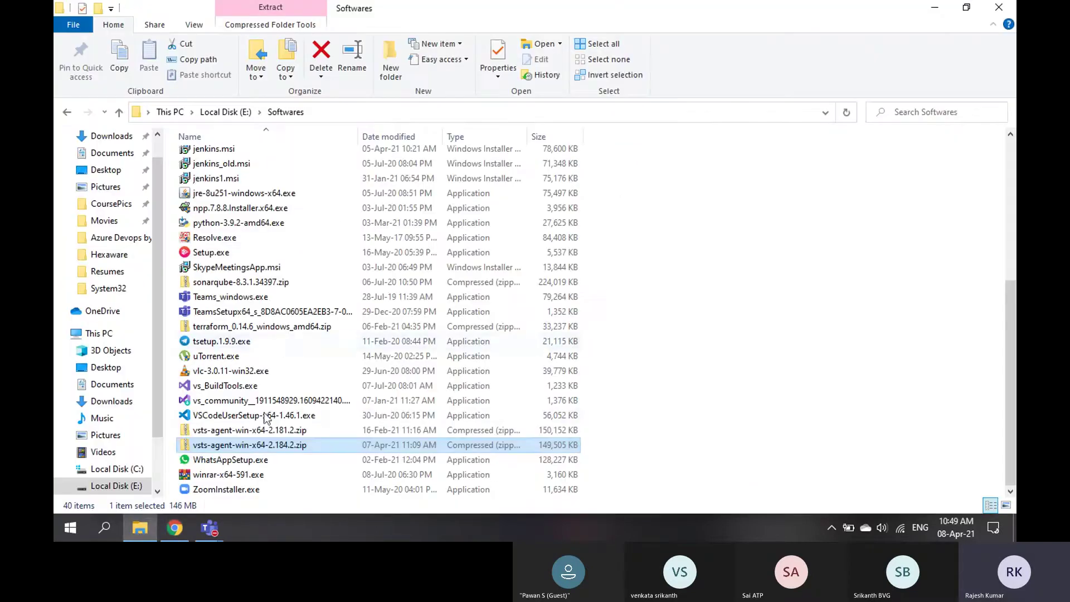
right_click(262, 447)
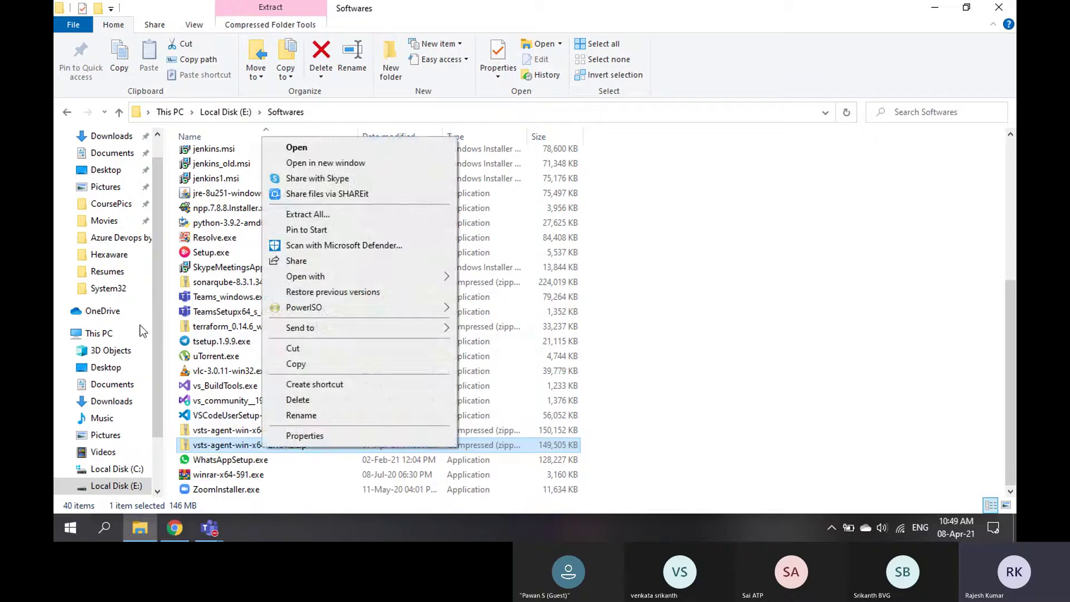
click(124, 470)
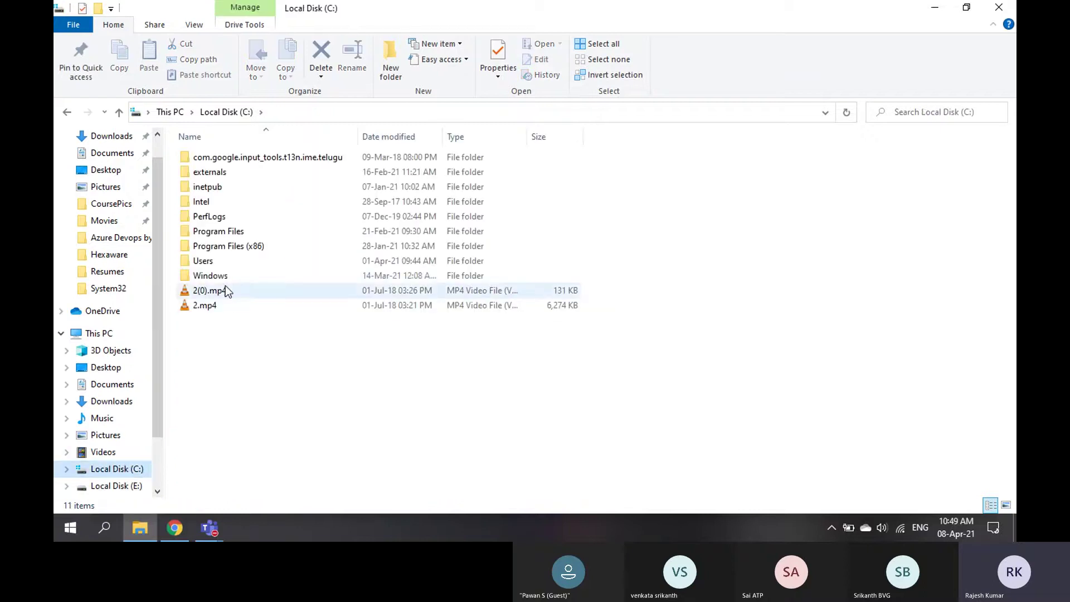
right_click(244, 395)
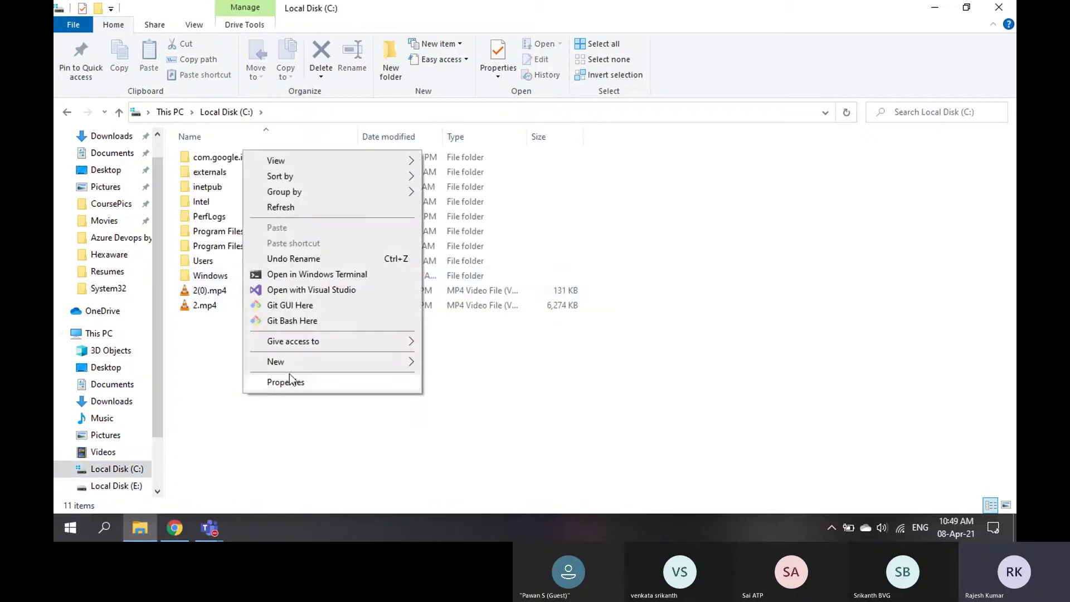
mouse_move(367, 361)
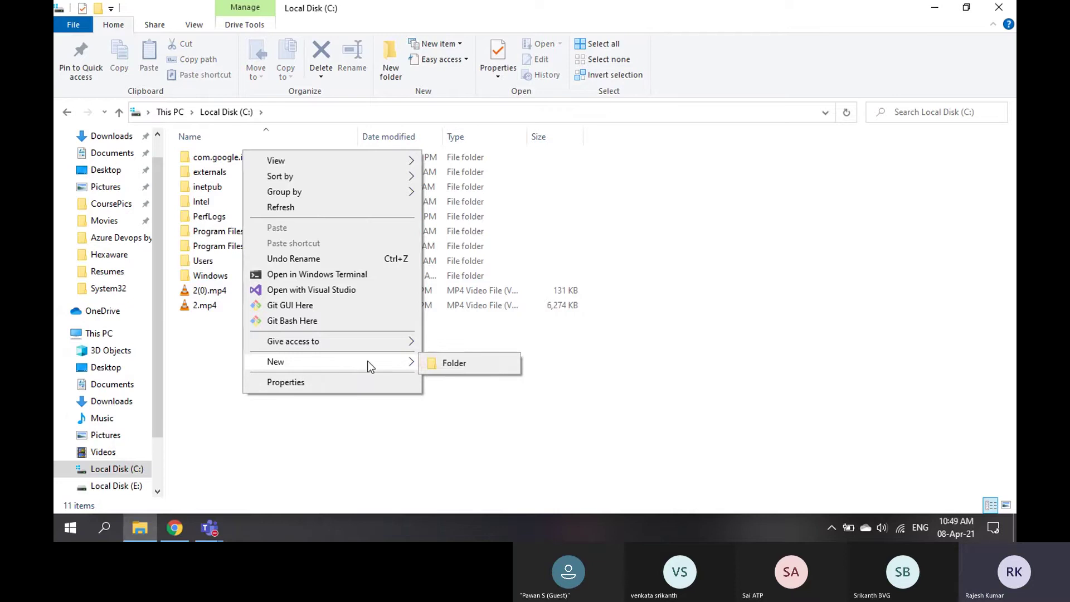
click(454, 363)
text(azagent)
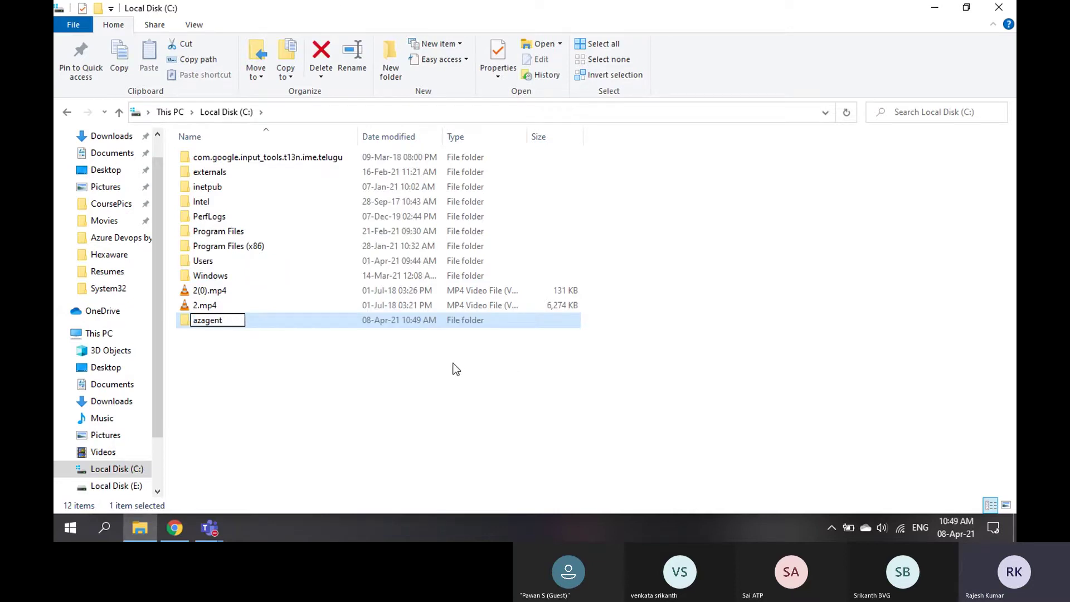
key(Return)
Launch the Windows Services console through the Run dialog.
key(super)
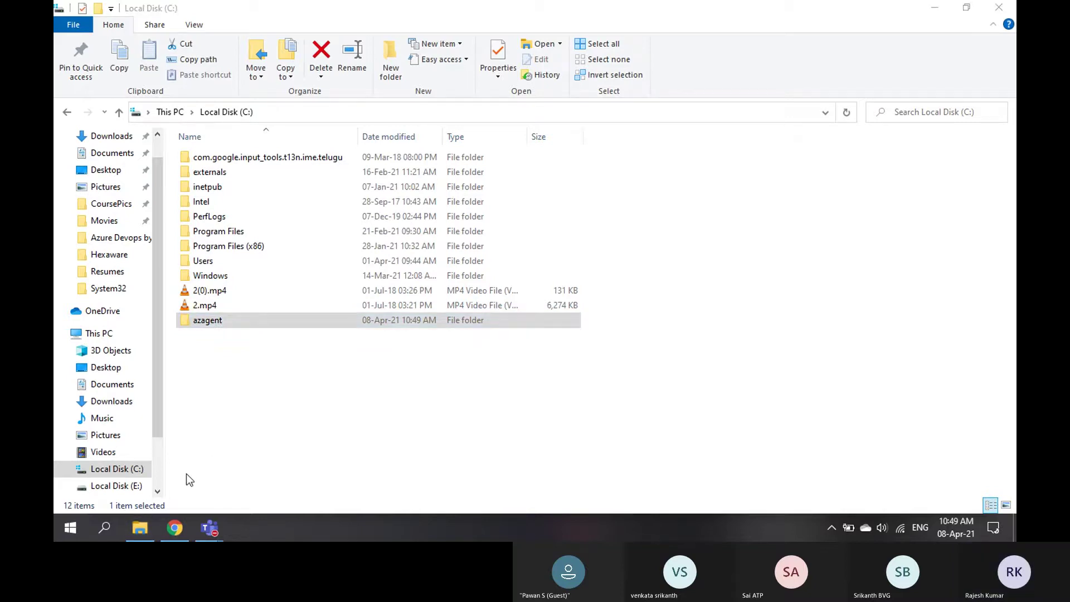
key(super+r)
key(Down)
key(Down)
key(Down)
key(Down)
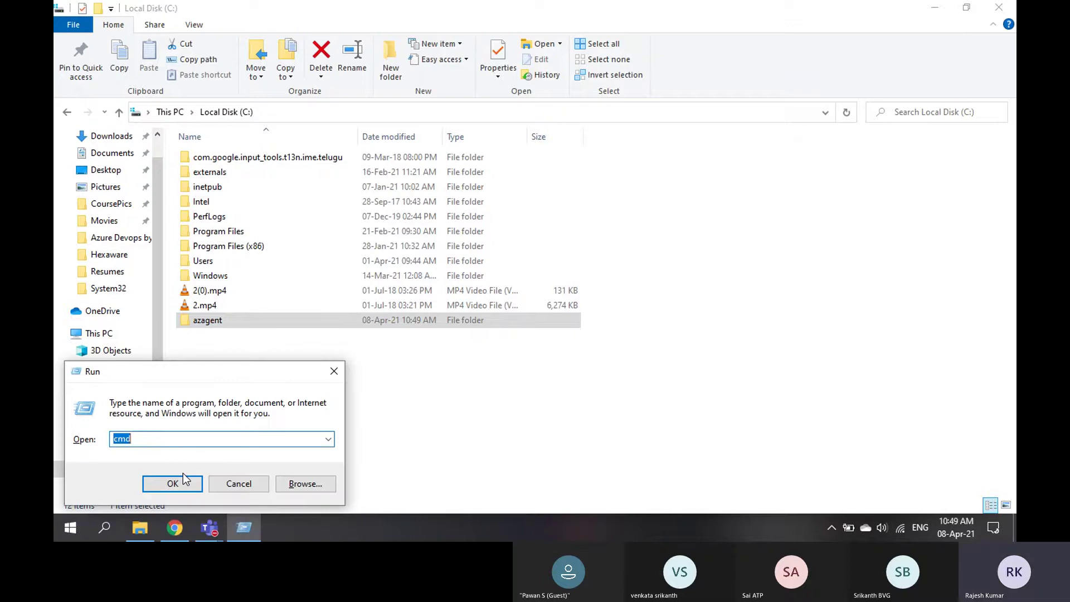
key(Down)
key(Return)
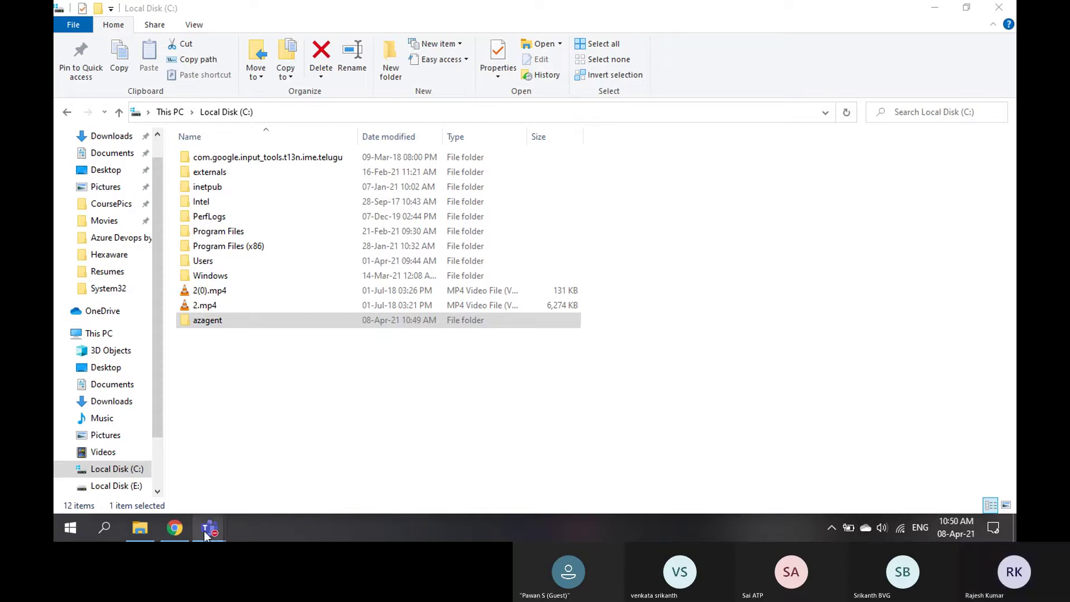
mouse_move(206, 534)
click(273, 439)
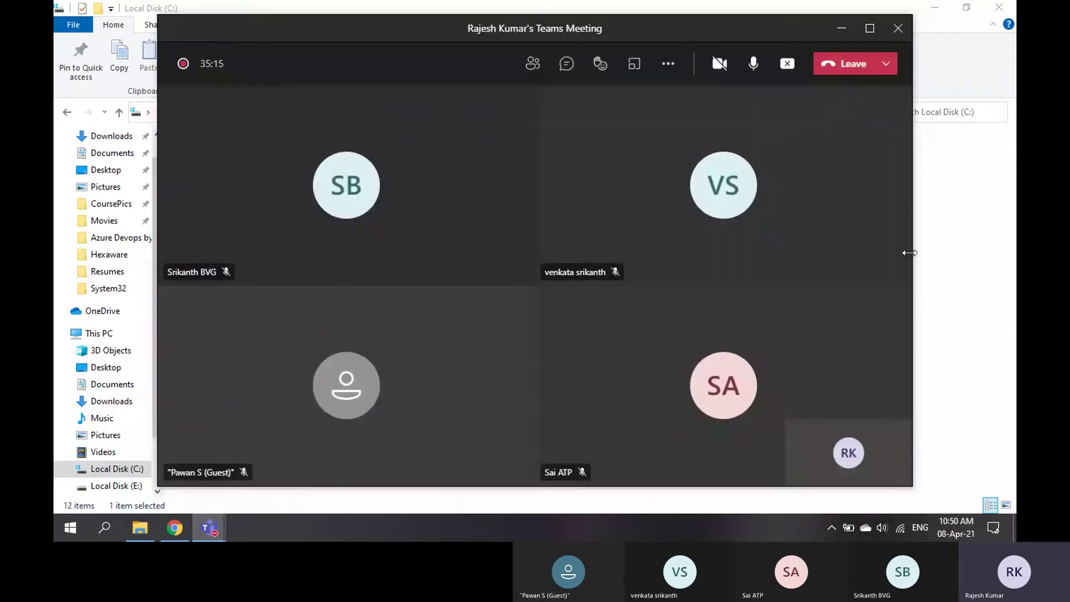
click(964, 237)
click(175, 529)
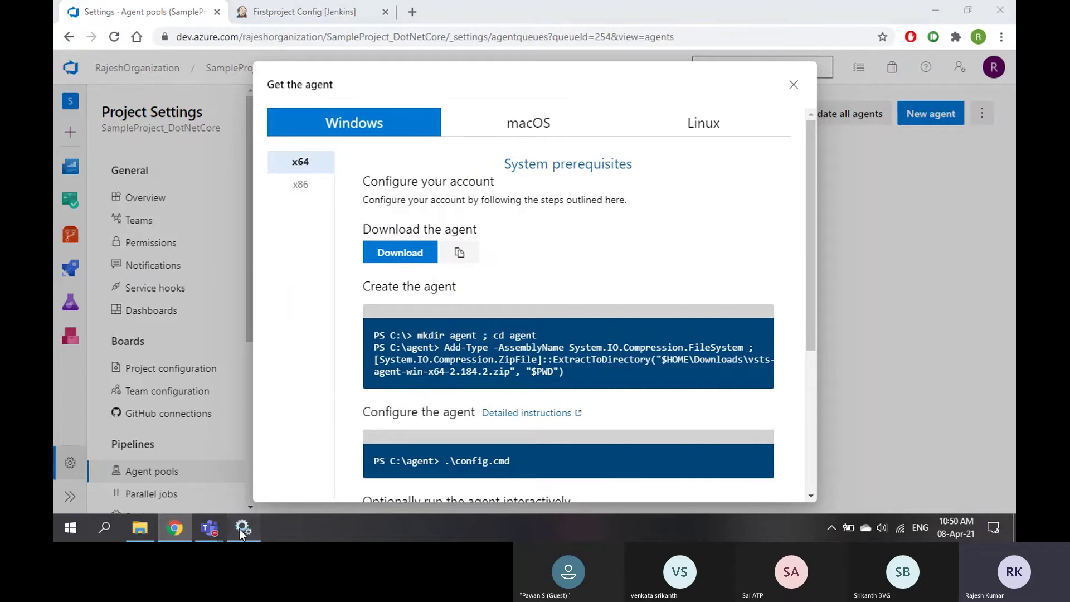
Switch to the Services console, examine the running services list around Agent Activation Runtime, and close the console.
click(243, 528)
click(309, 318)
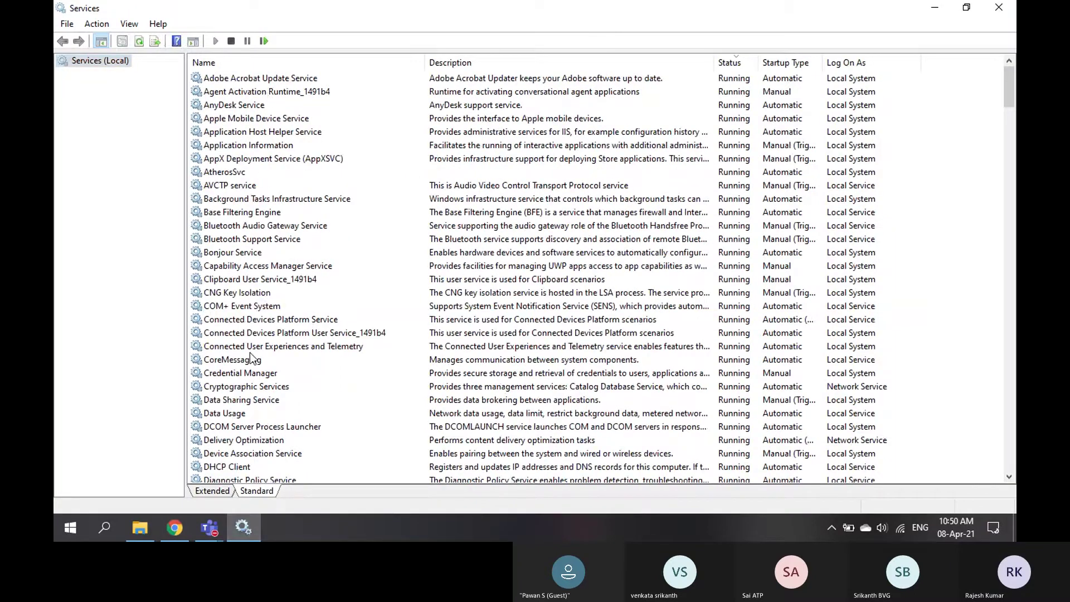
click(240, 92)
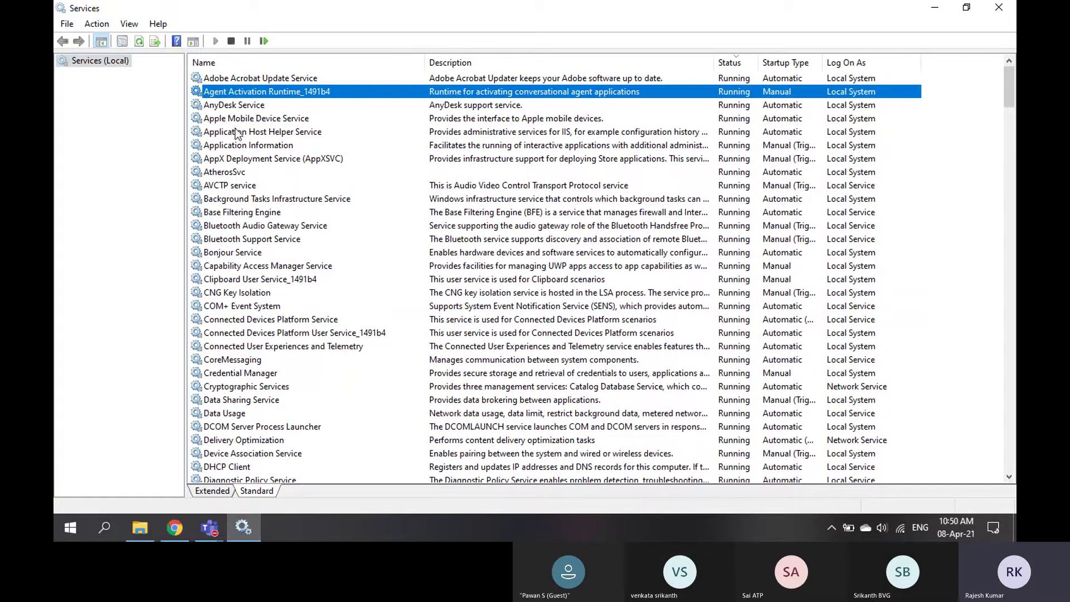
scroll(248, 351, down, 4)
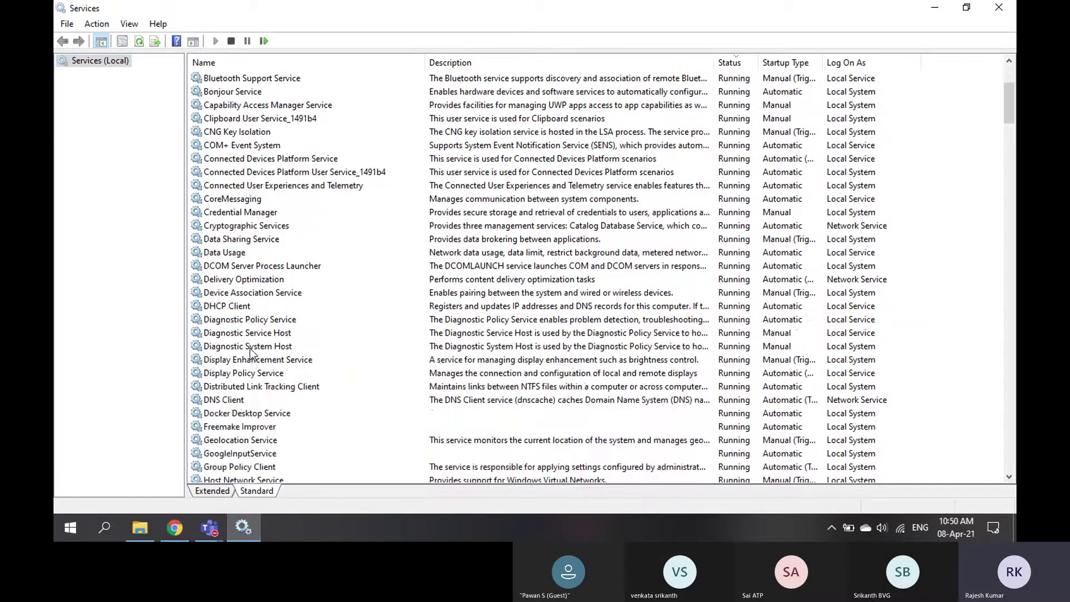
scroll(248, 351, up, 4)
click(999, 7)
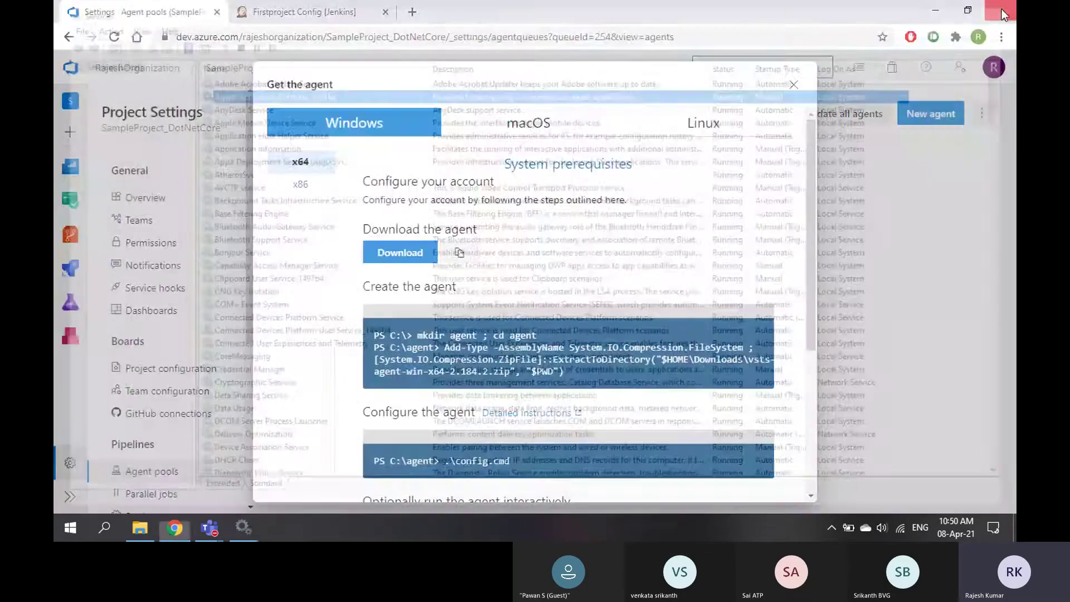
Switch to File Explorer, check the azagent folder on Local Disk (C:), and return to the Softwares folder on Local Disk (E:).
click(134, 527)
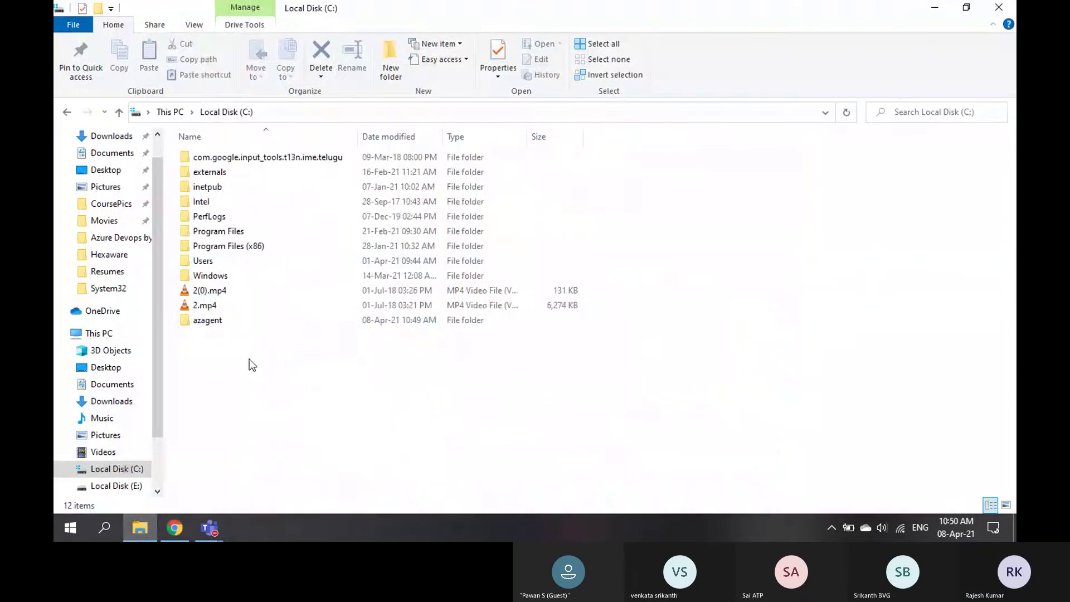
double_click(214, 326)
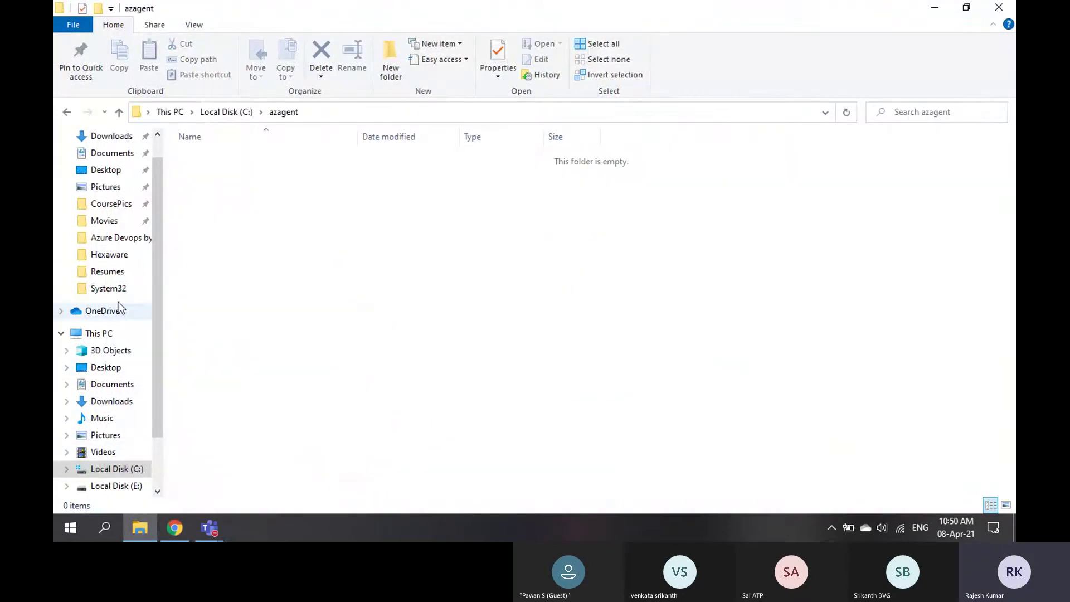
click(104, 112)
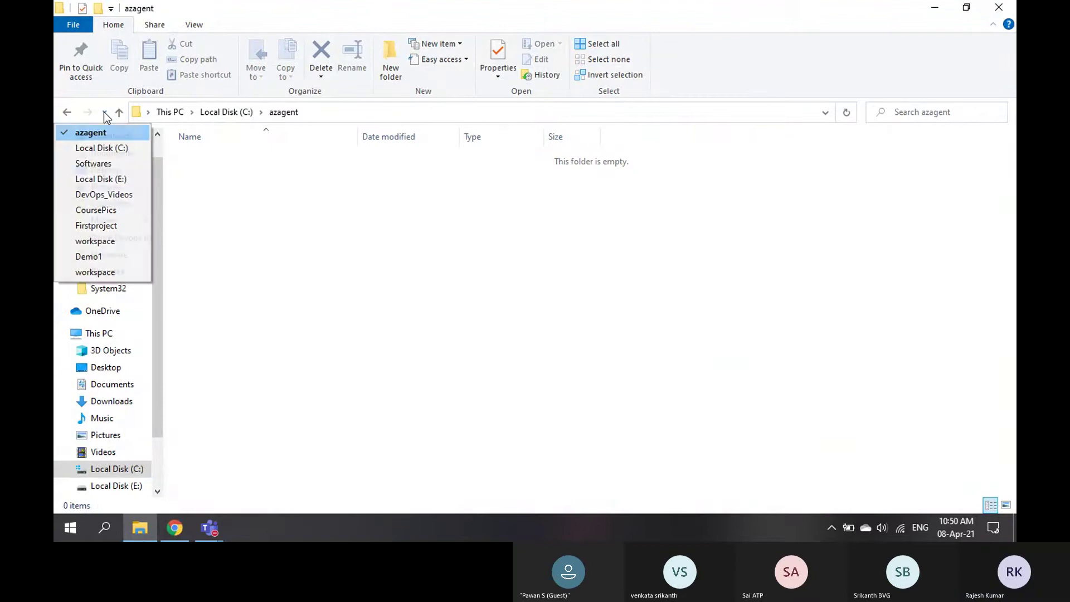
click(105, 164)
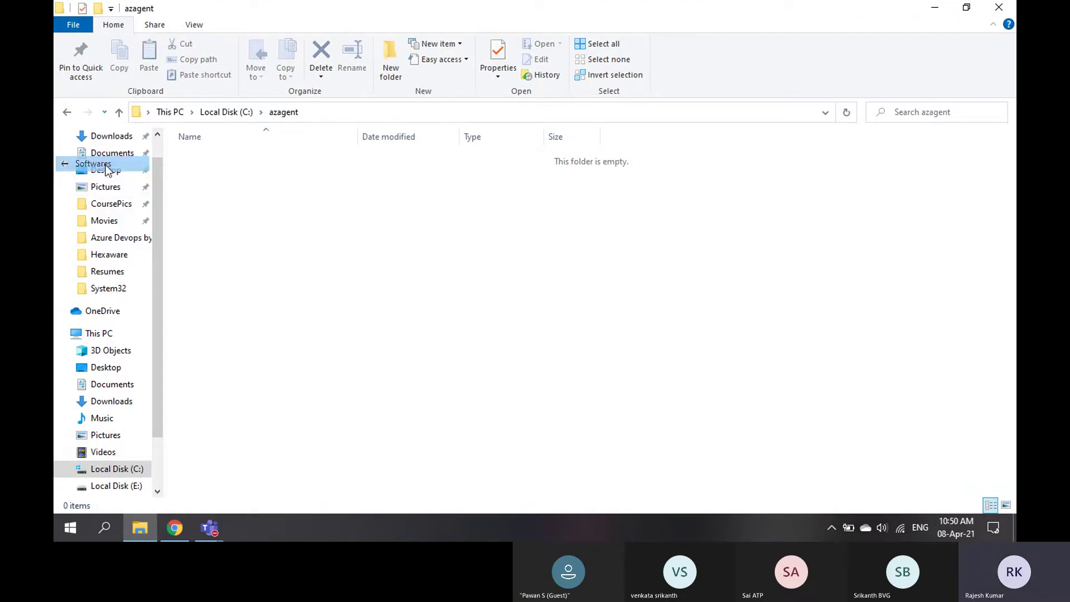
scroll(311, 369, down, 1)
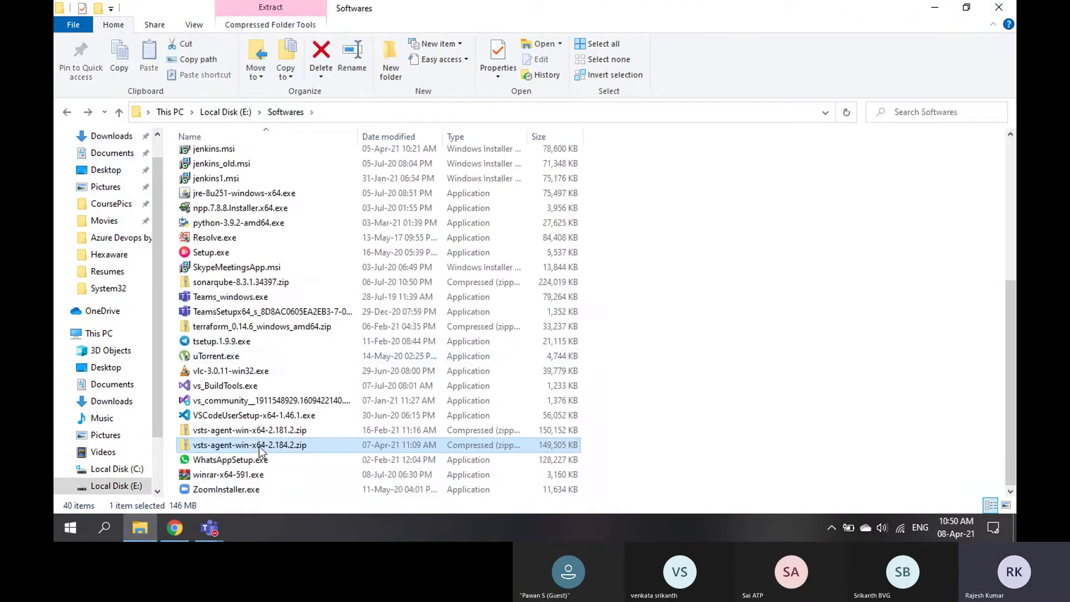
Extract vsts-agent-win-x64-2.184.2.zip to C:\azagent, and switch back to the agent instructions in Azure DevOps.
right_click(259, 447)
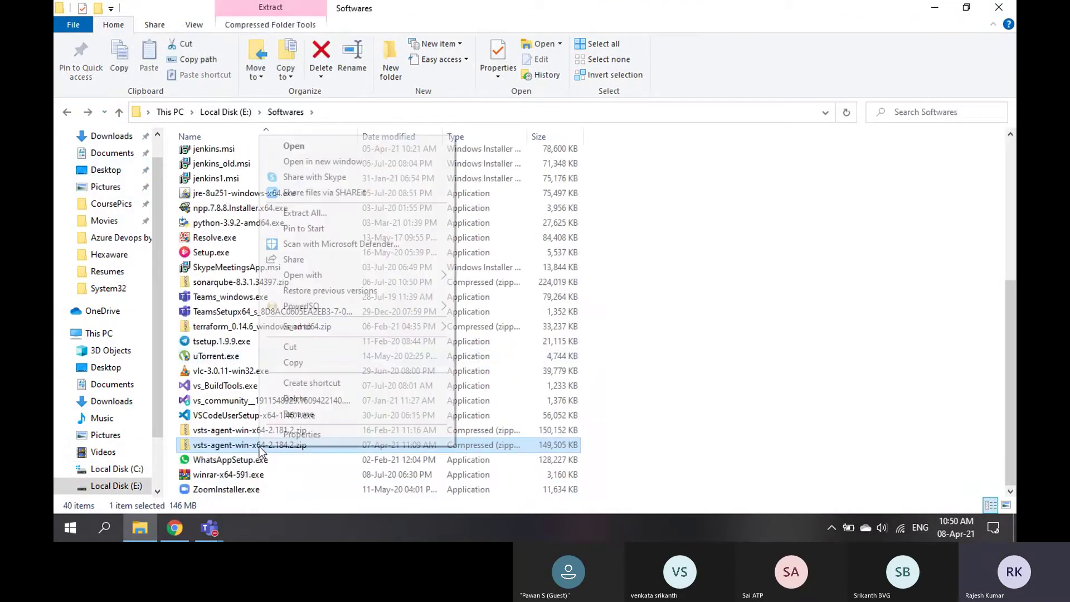
click(327, 214)
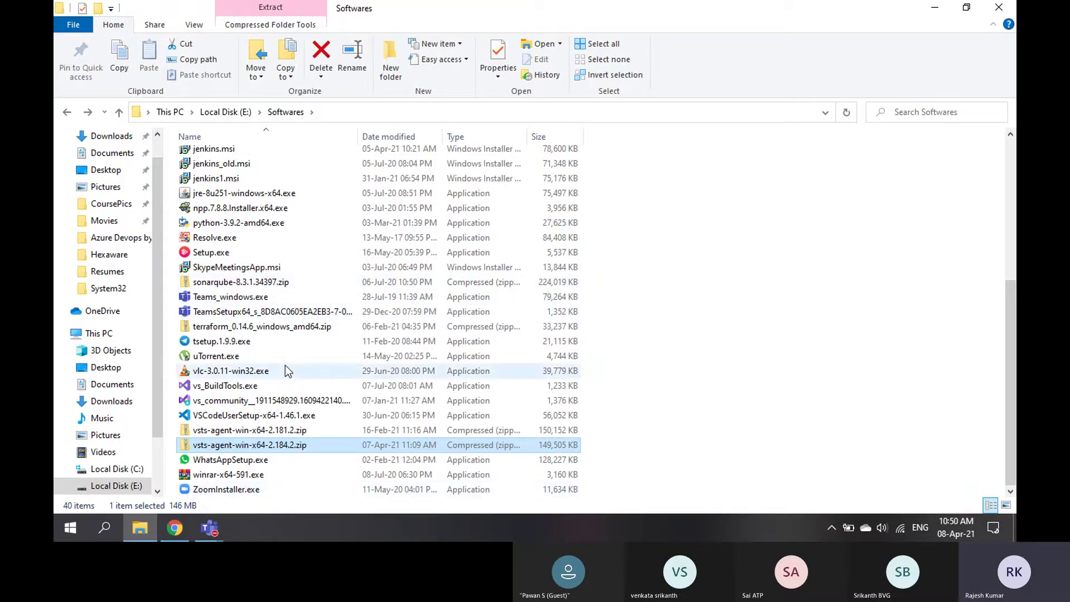
scroll(285, 367, up, 5)
scroll(286, 370, down, 3)
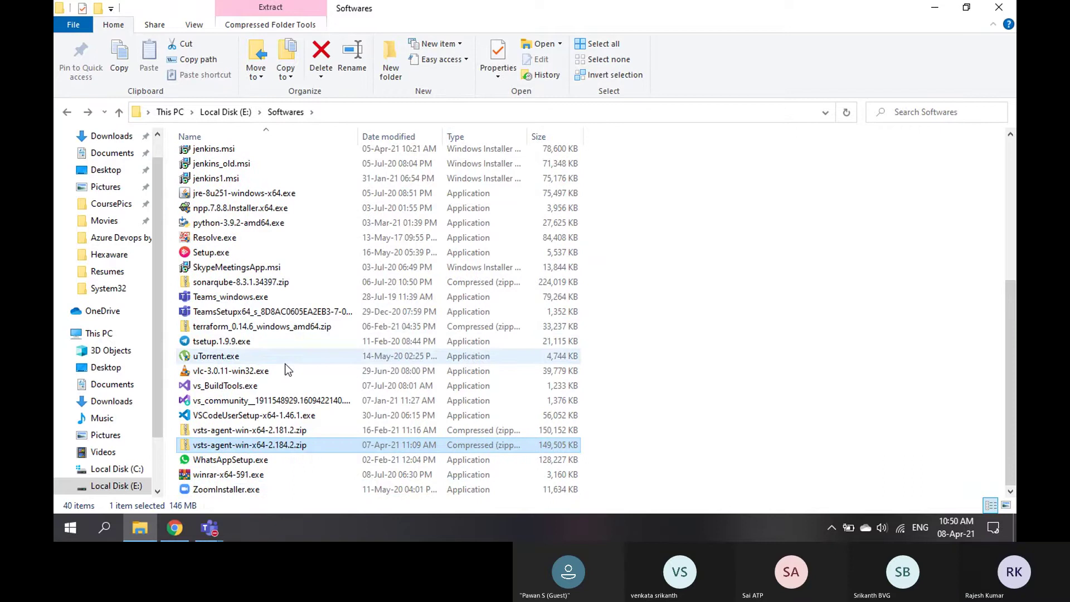
scroll(285, 370, up, 1)
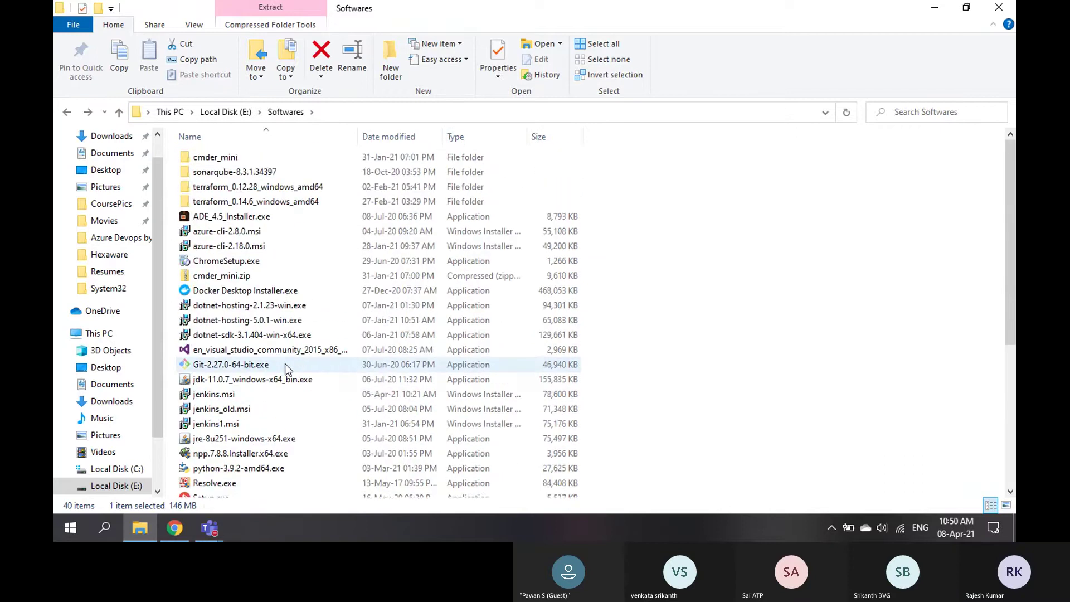
click(691, 204)
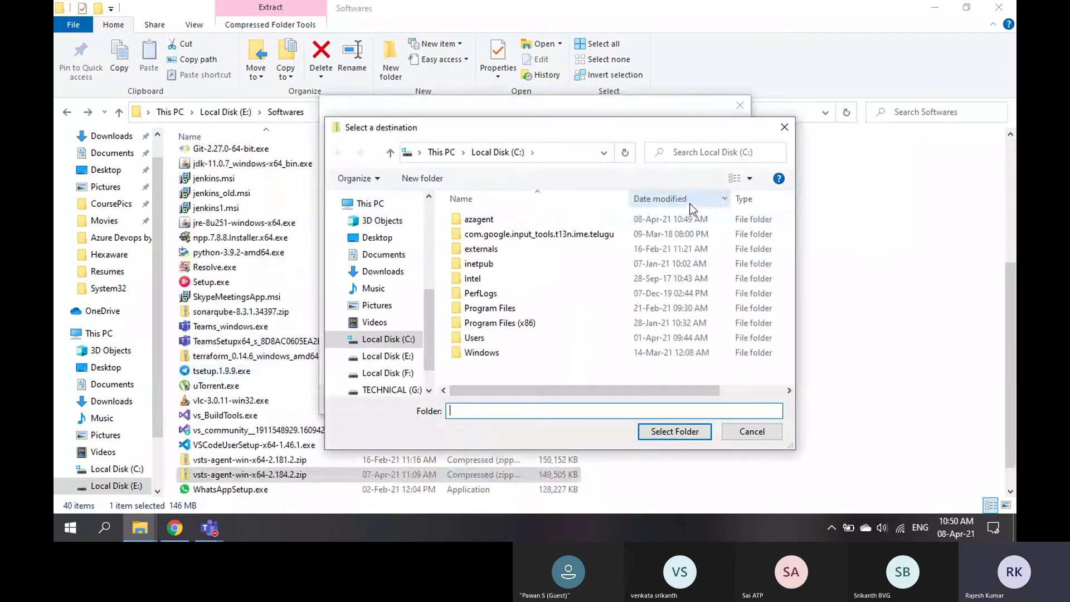
click(487, 219)
click(675, 432)
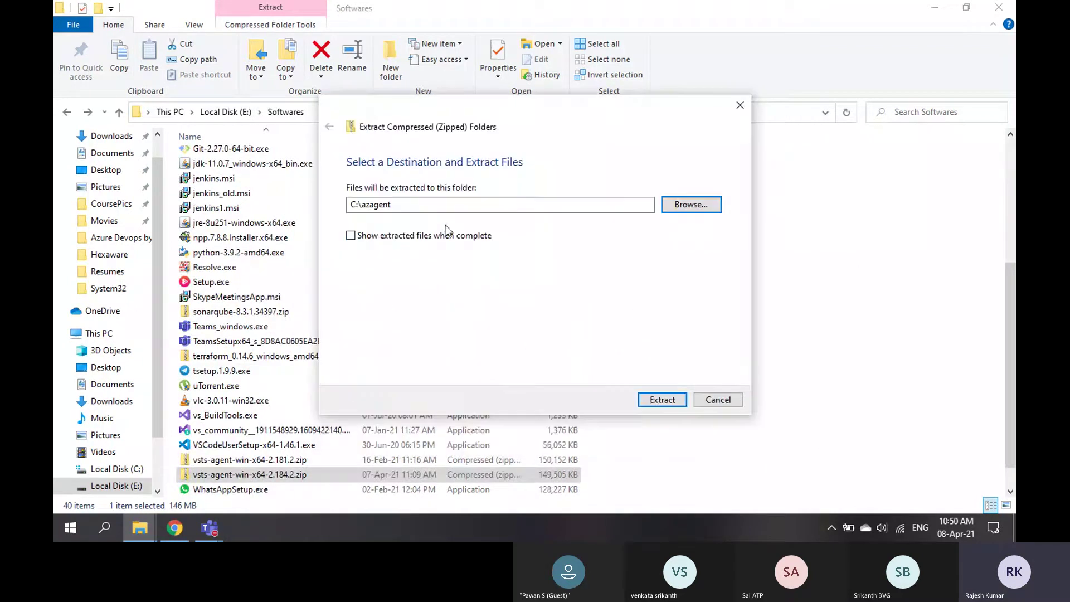
click(660, 400)
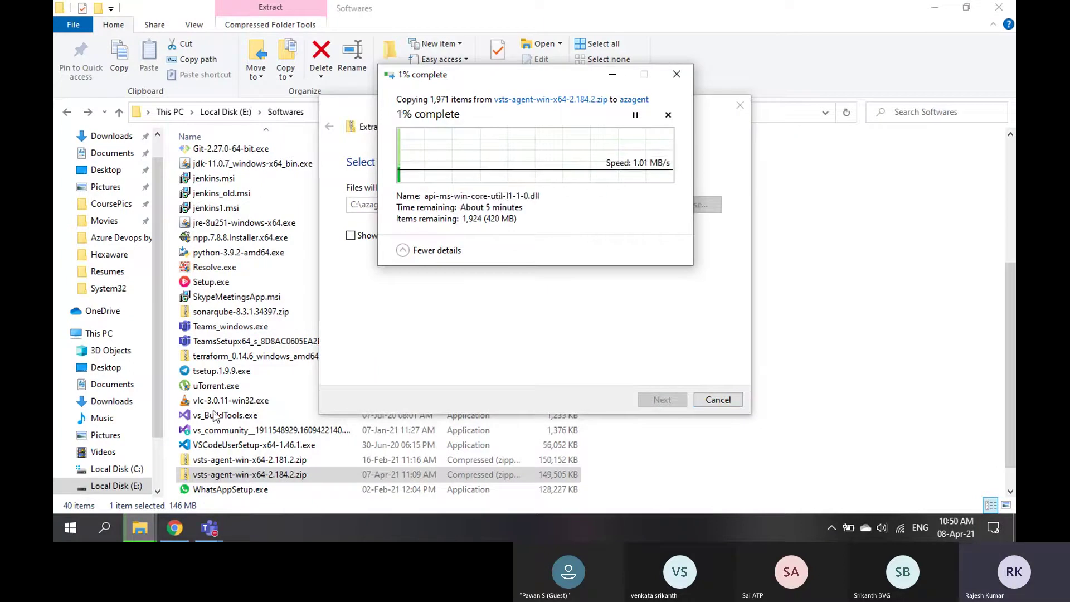
click(174, 527)
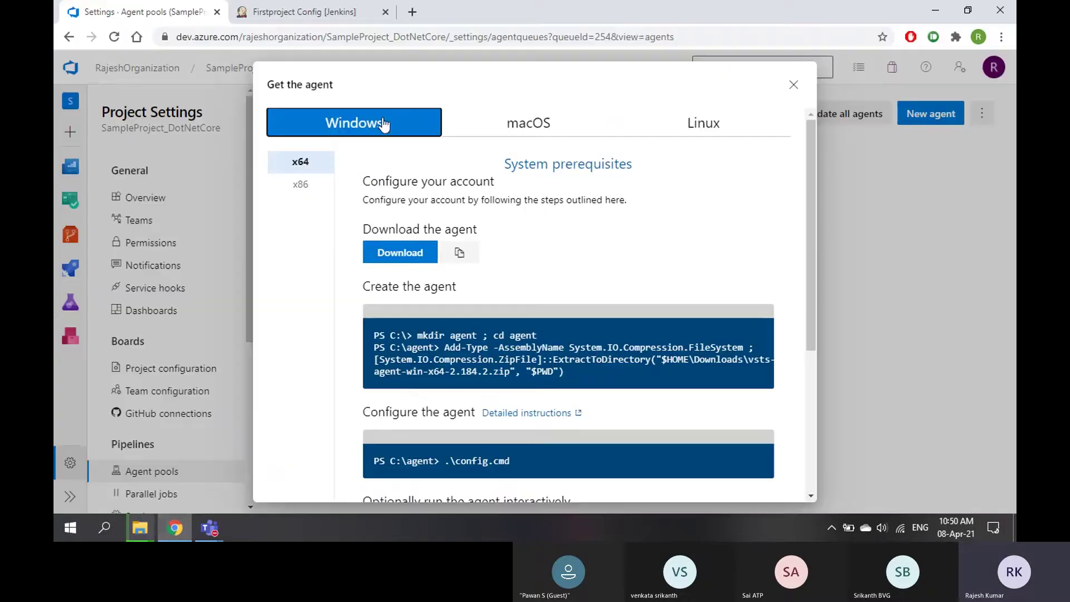
Switch to Jenkins and go from the Firstproject configuration back to the Dashboard.
click(325, 12)
scroll(521, 248, up, 15)
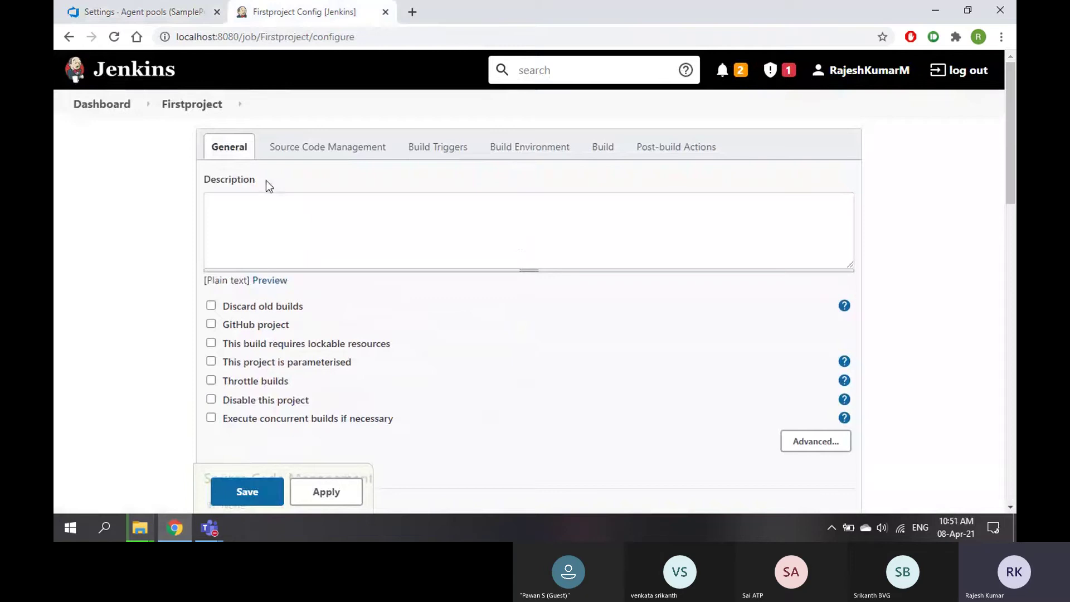
click(106, 105)
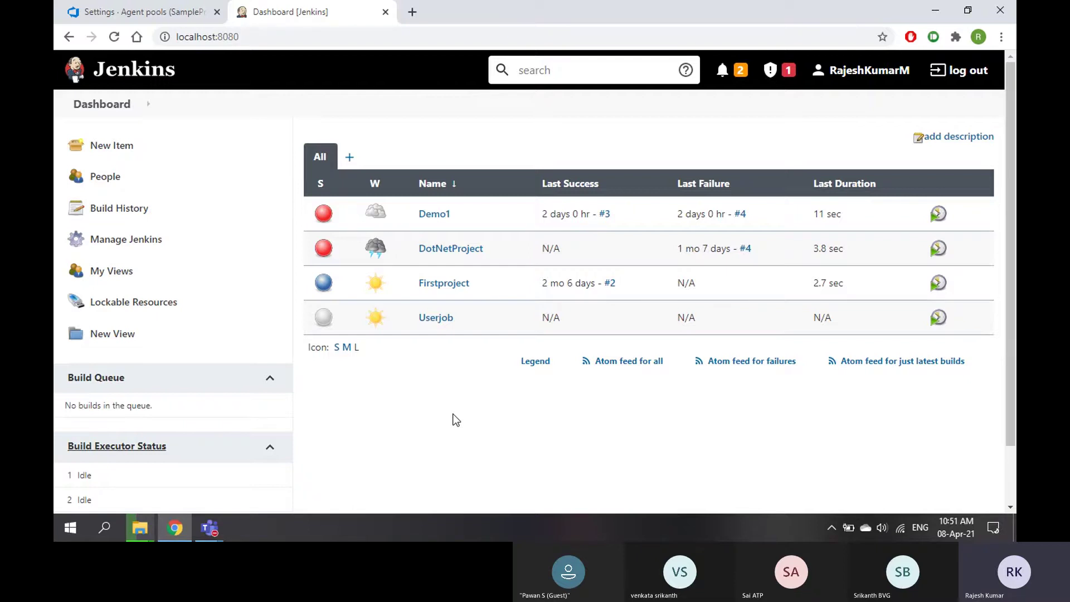
Open Local Disk (C:) in File Explorer, check the drives in This PC, and return to the Jenkins Dashboard.
click(142, 534)
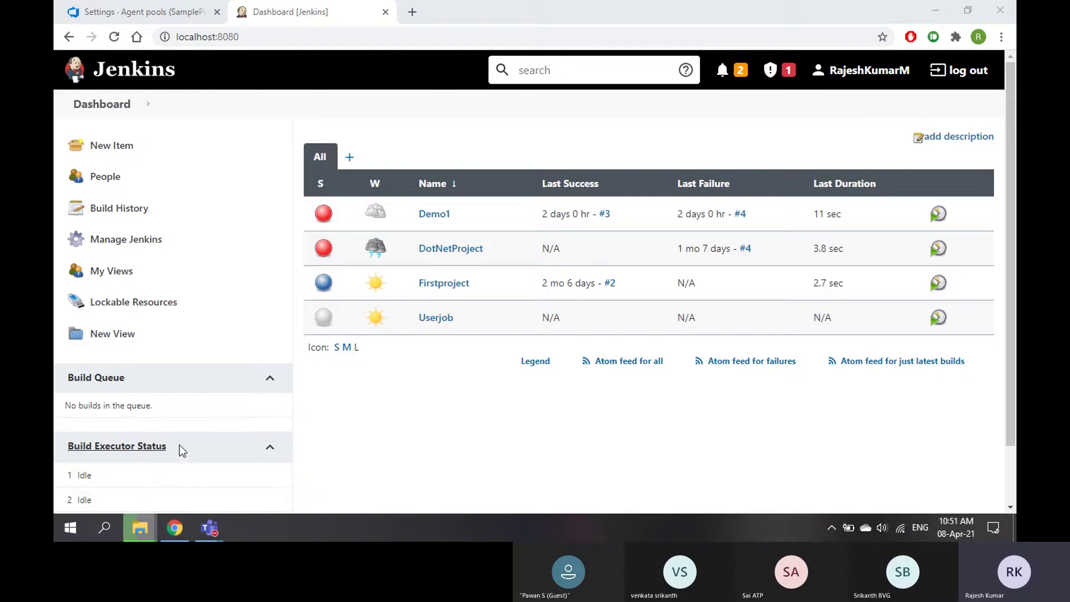
right_click(139, 527)
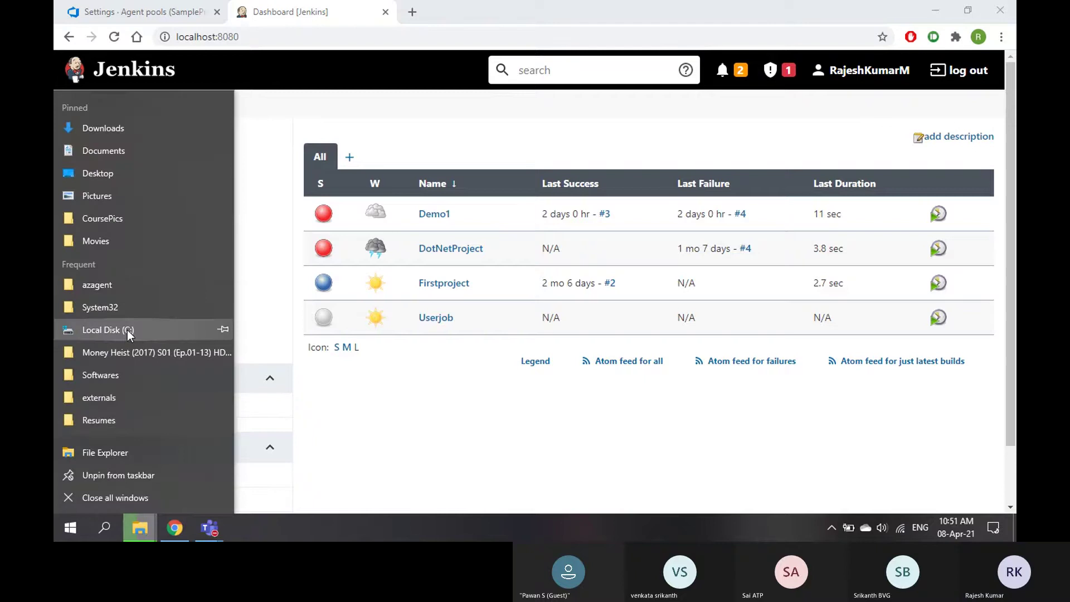
click(256, 352)
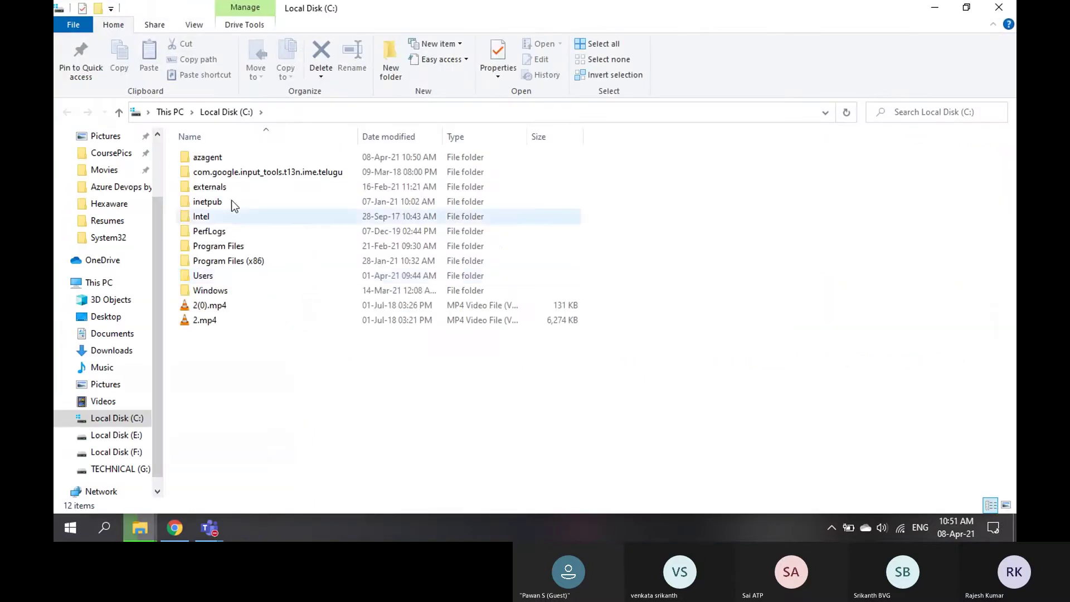
click(169, 111)
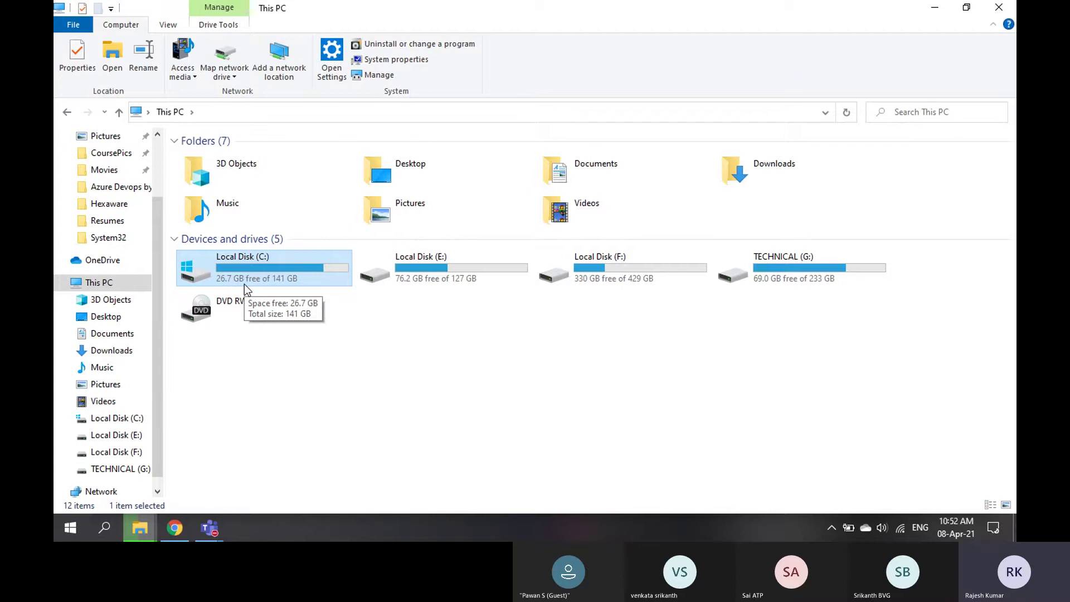
click(935, 10)
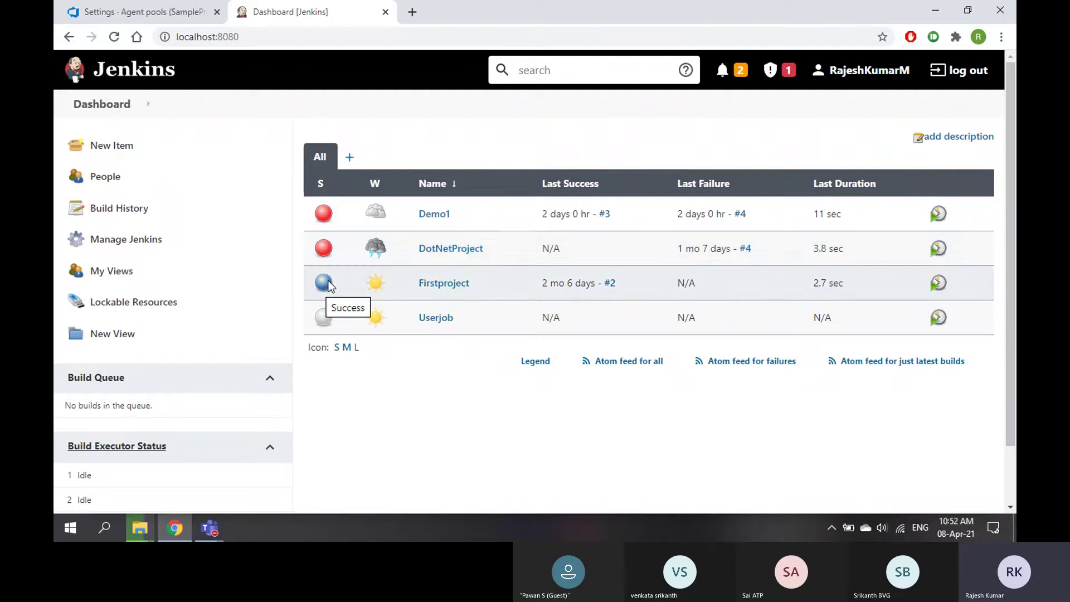
Open Manage Jenkins, close the Get the agent dialog in Azure DevOps, and return to the Manage Jenkins page.
click(125, 240)
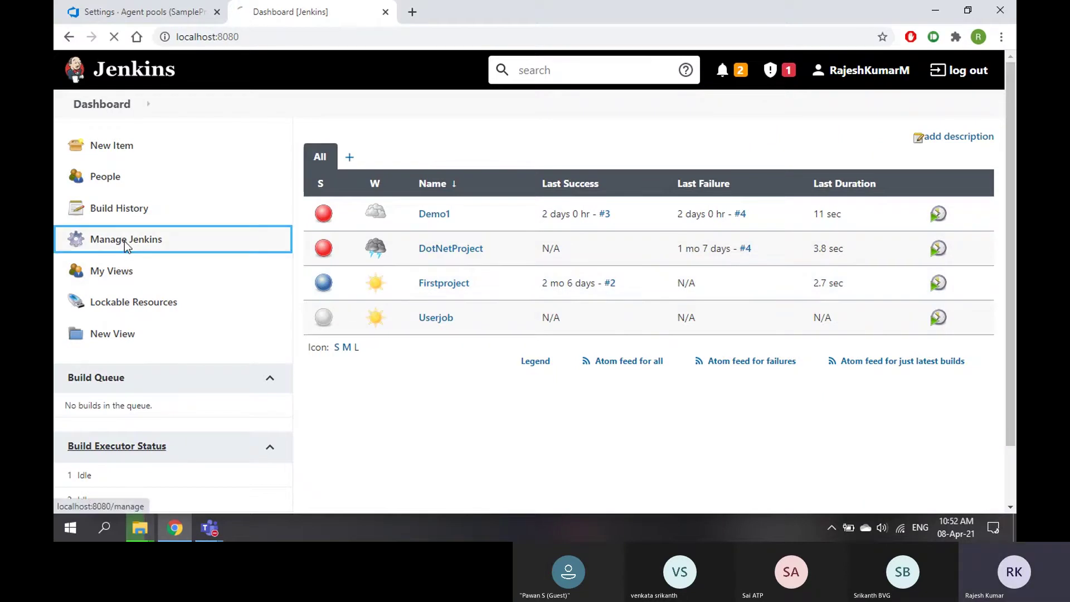
click(143, 12)
click(794, 85)
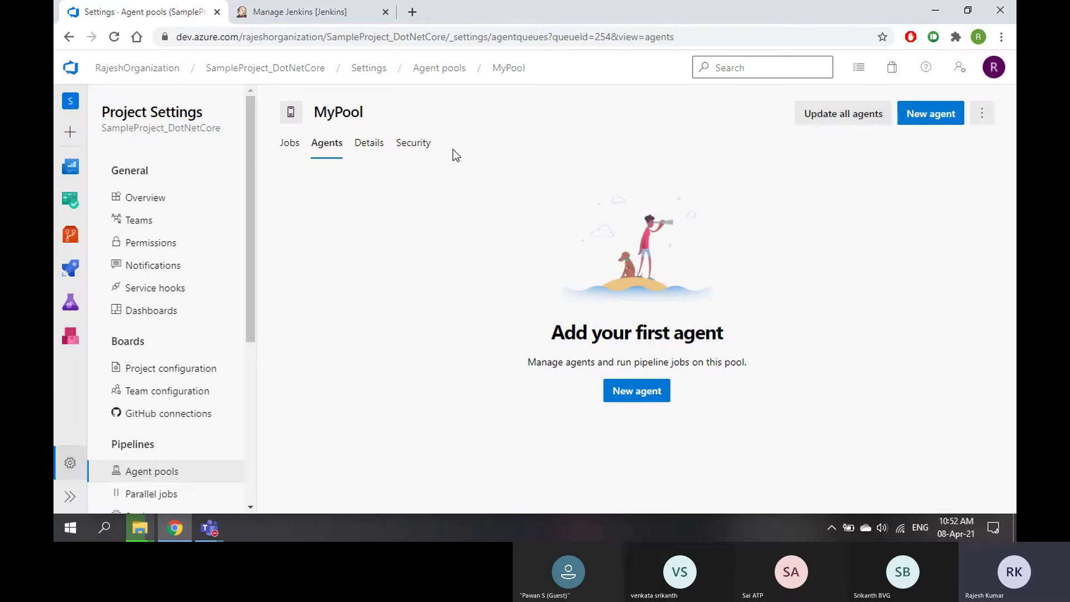
click(320, 16)
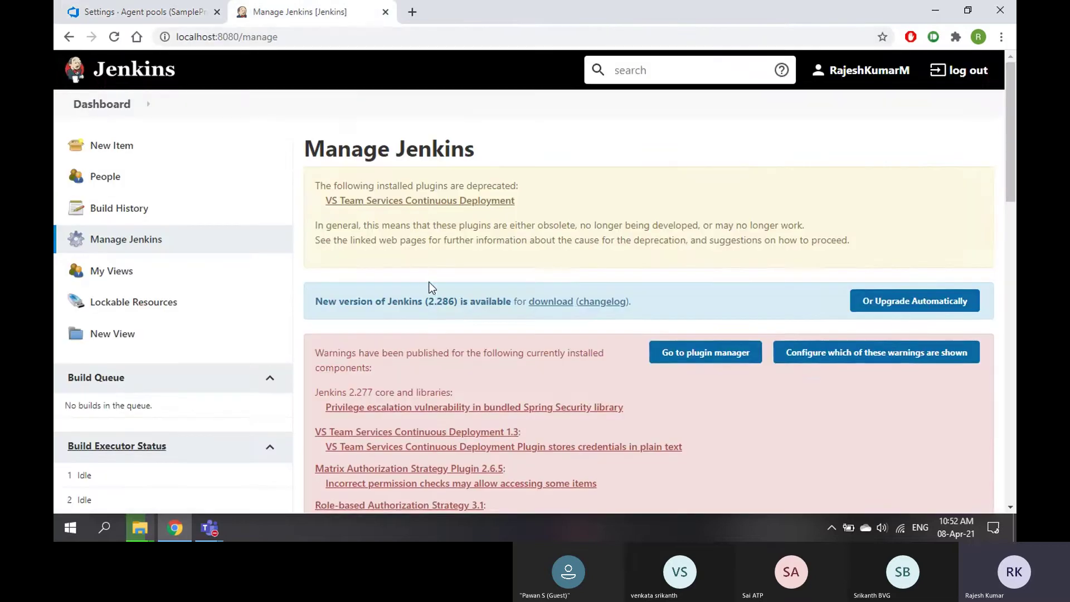
Look through the Manage Jenkins options, open Manage Nodes and Clouds, and glance at MyPool in Azure DevOps before returning to the Nodes page.
scroll(435, 285, down, 5)
scroll(434, 285, down, 5)
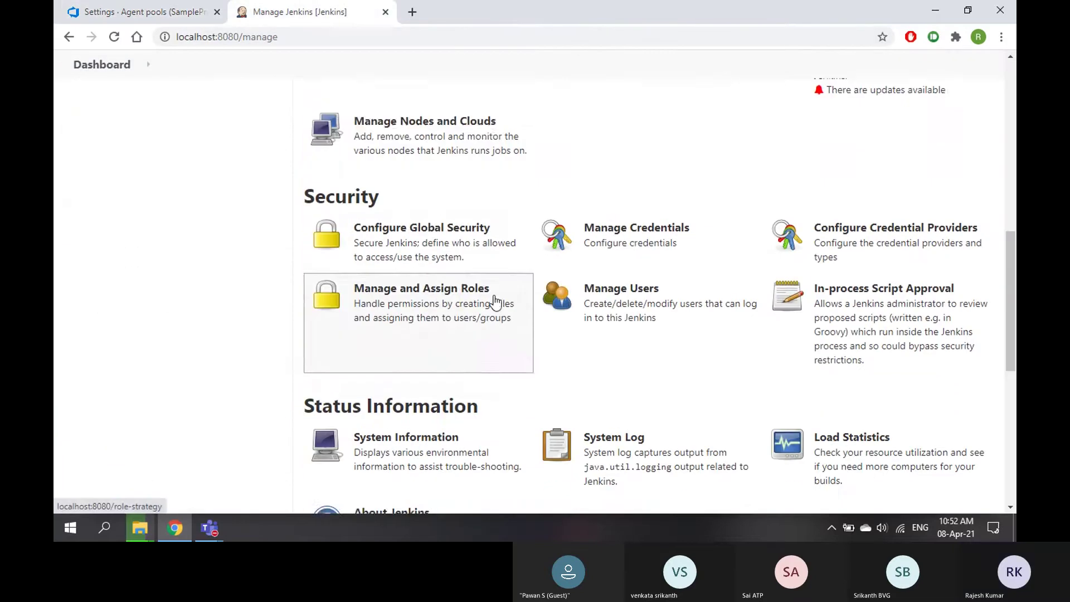
scroll(495, 302, down, 3)
scroll(495, 301, down, 4)
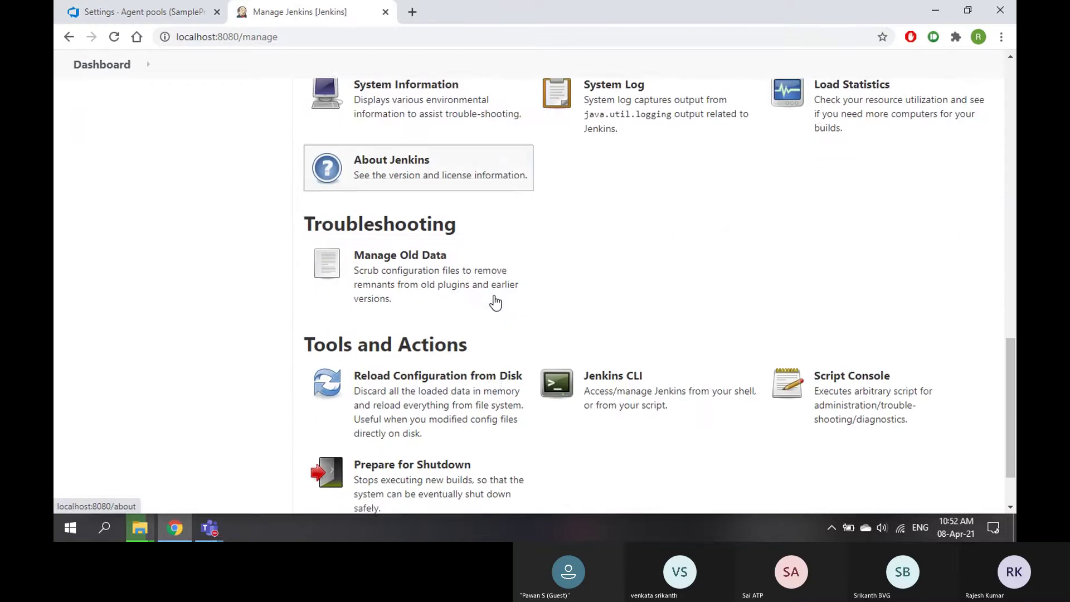
scroll(495, 302, down, 2)
scroll(495, 302, up, 6)
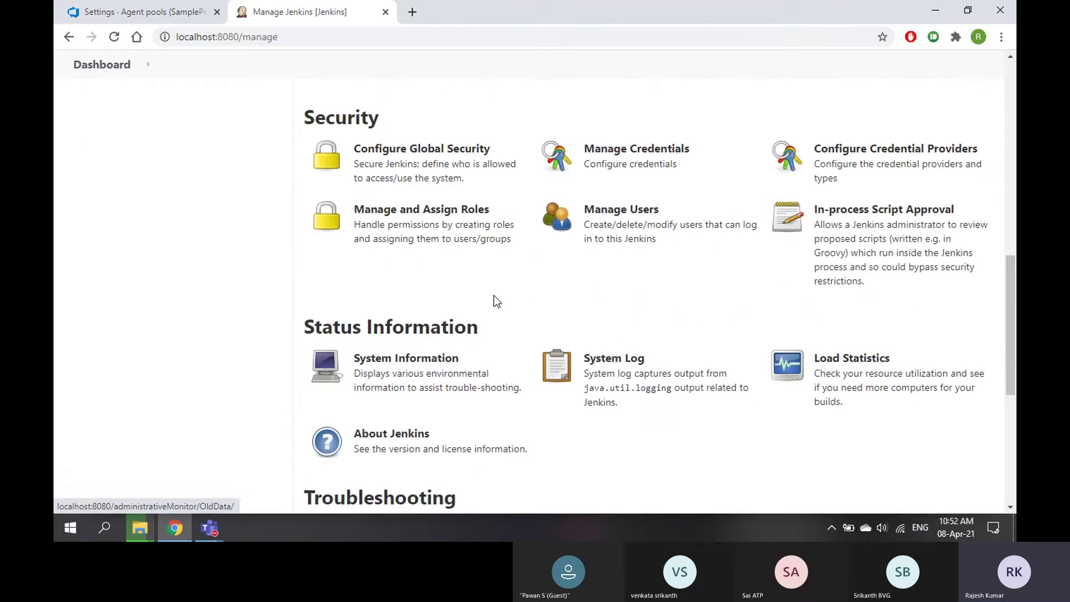
scroll(494, 295, up, 5)
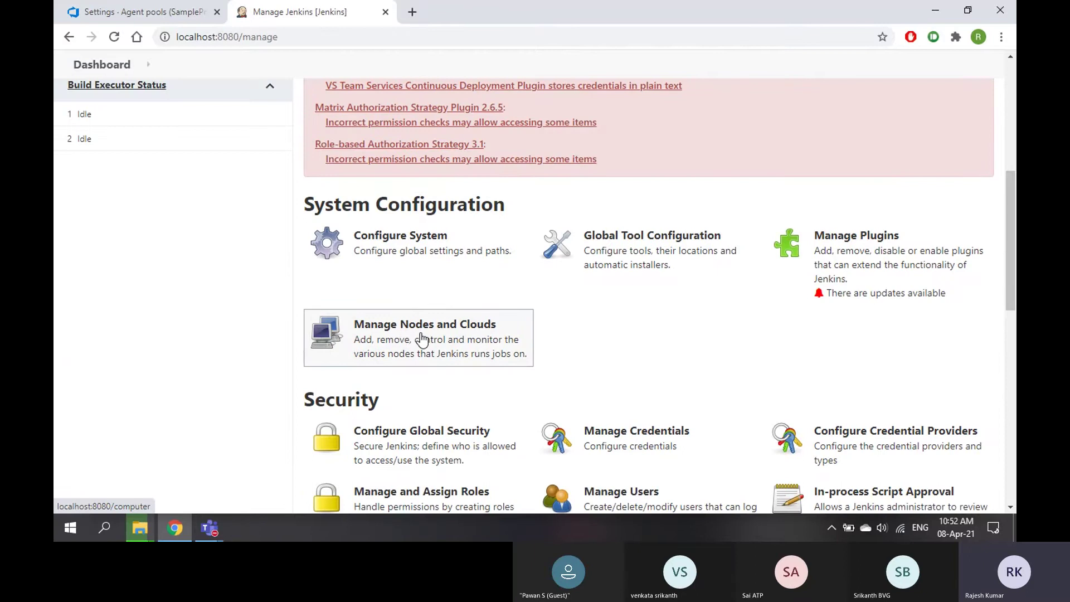
click(413, 338)
click(140, 14)
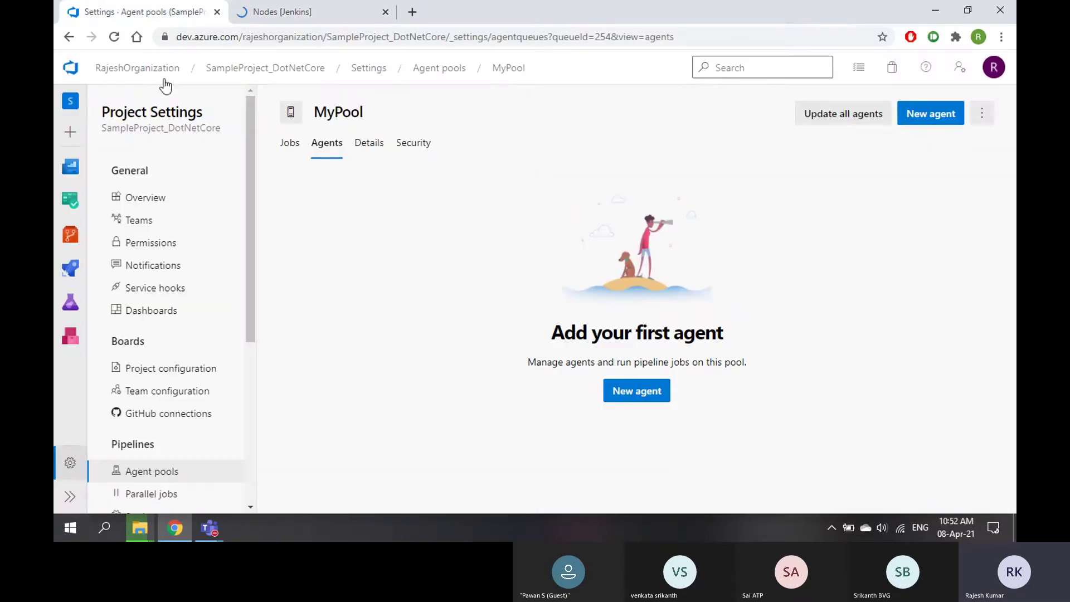
click(295, 12)
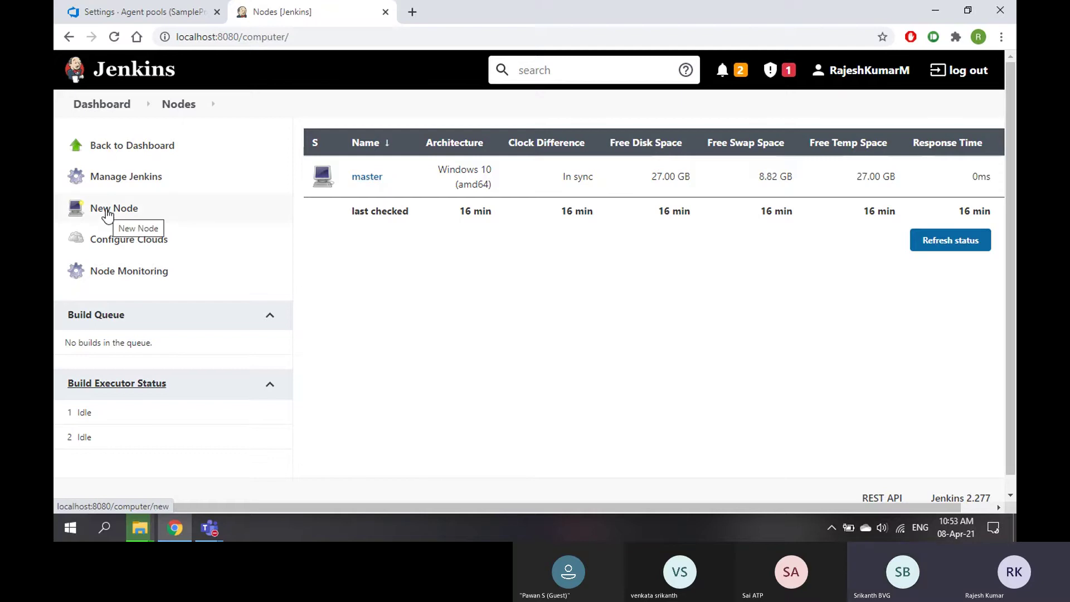
Create a new Jenkins node named Local1 as a Permanent Agent and proceed to its configuration form.
click(106, 212)
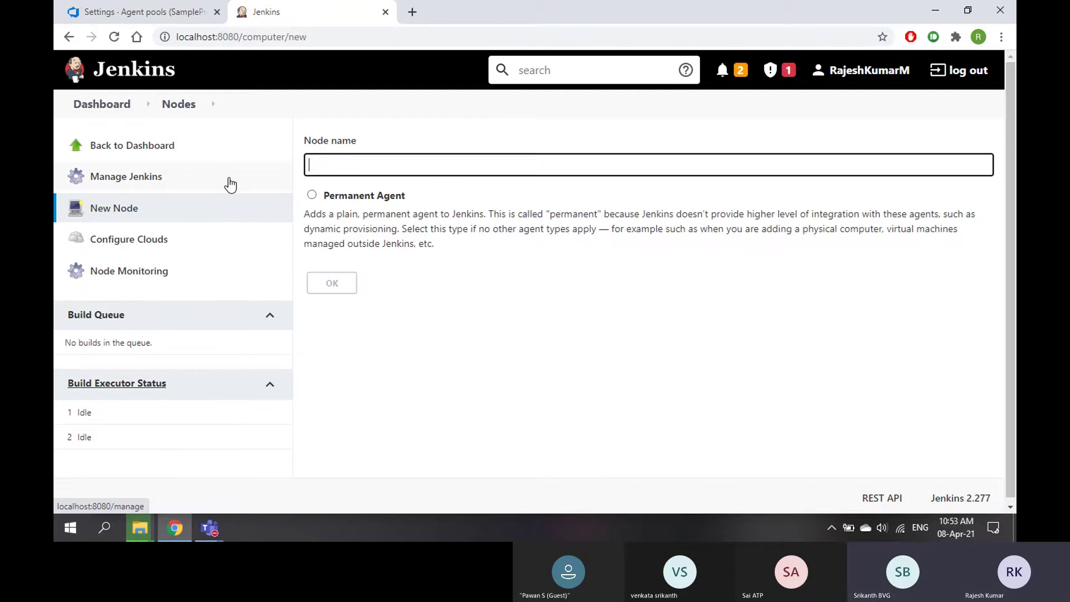
text(Local1)
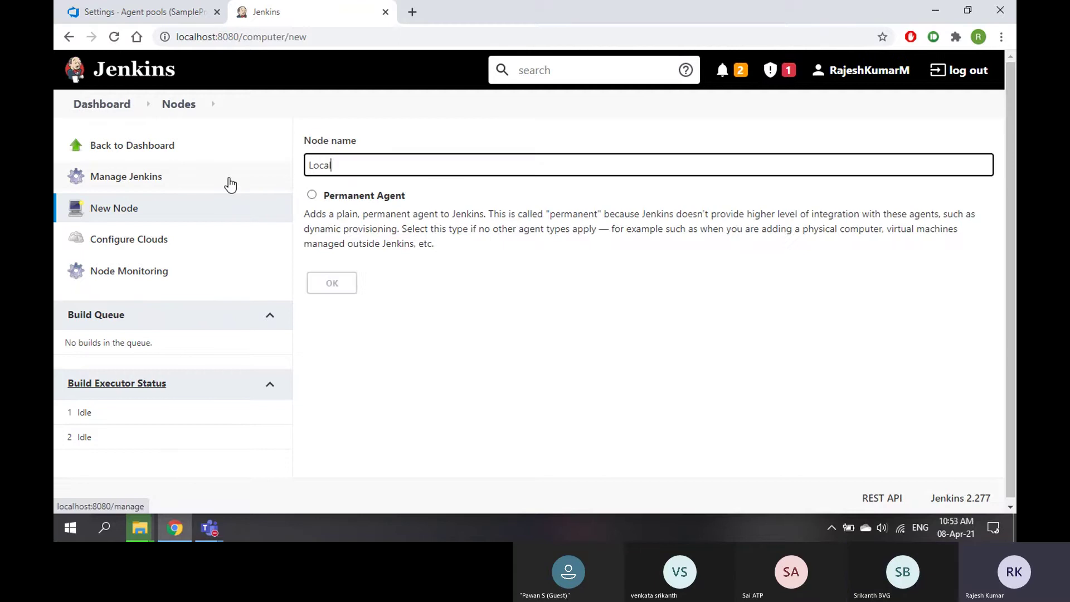
click(311, 195)
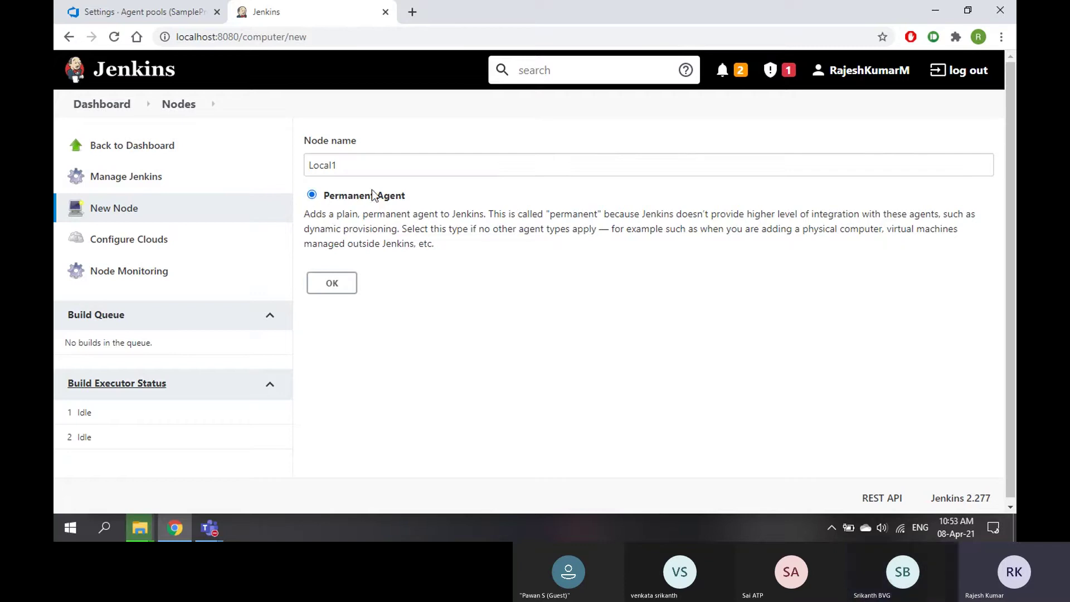
click(332, 286)
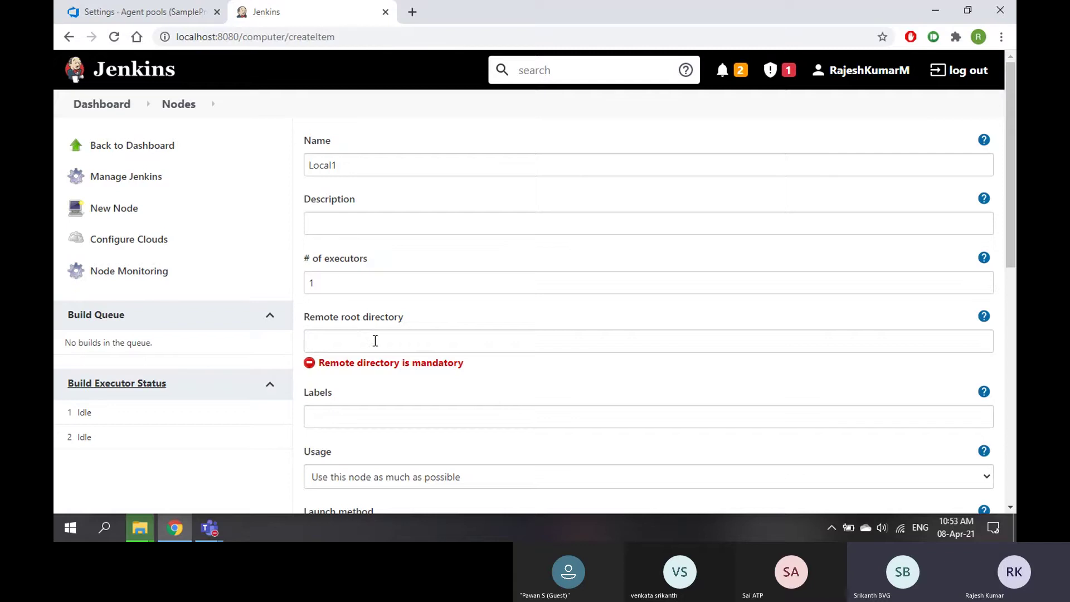
Review the Local1 node's configuration fields, including remote root directory, usage, launch method, availability and node properties.
click(375, 341)
scroll(495, 349, down, 3)
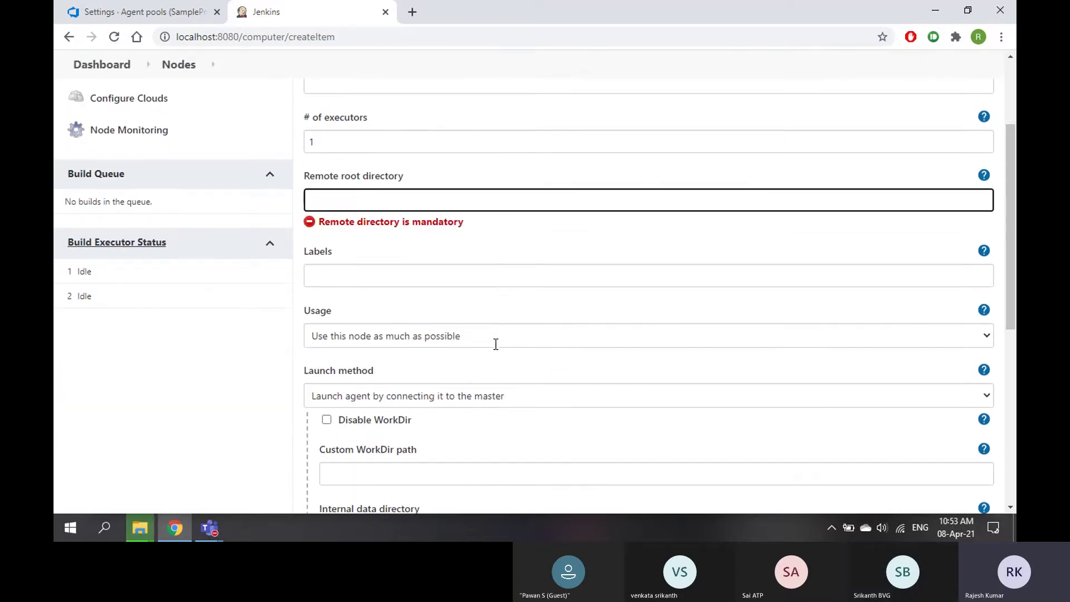
scroll(495, 346, down, 4)
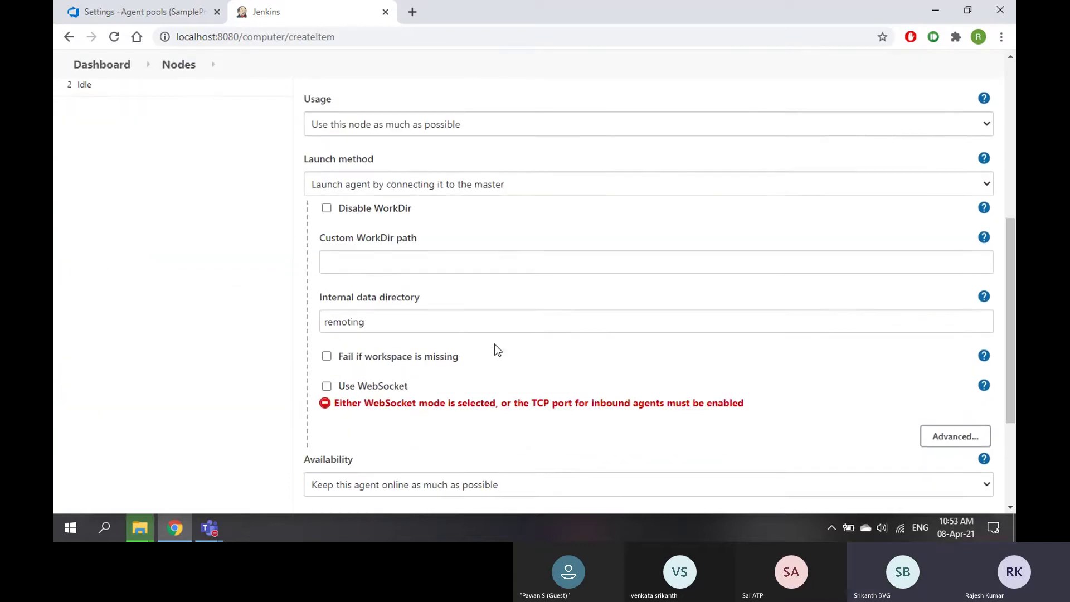
scroll(495, 346, down, 3)
scroll(494, 344, up, 1)
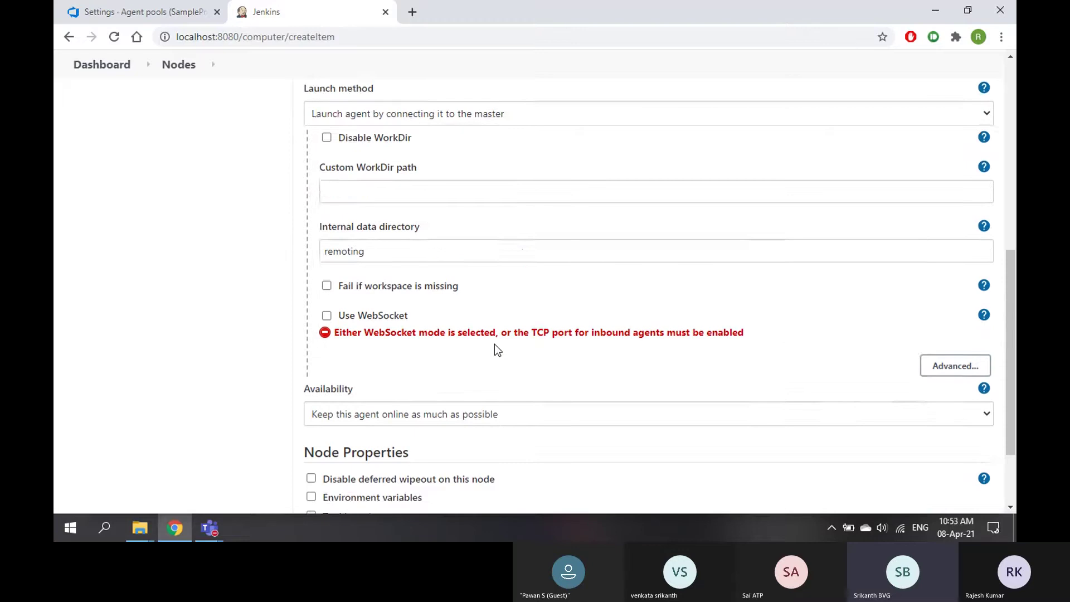
scroll(493, 343, up, 5)
scroll(493, 343, up, 3)
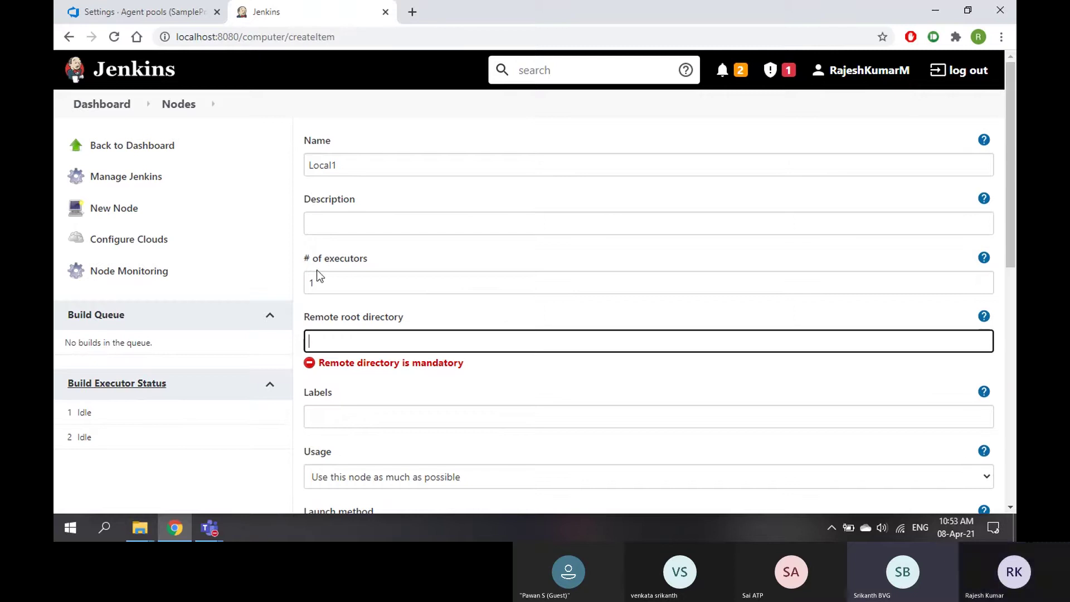
Switch to File Explorer and create a folder named Local1 on Local Disk (F:).
mouse_move(137, 527)
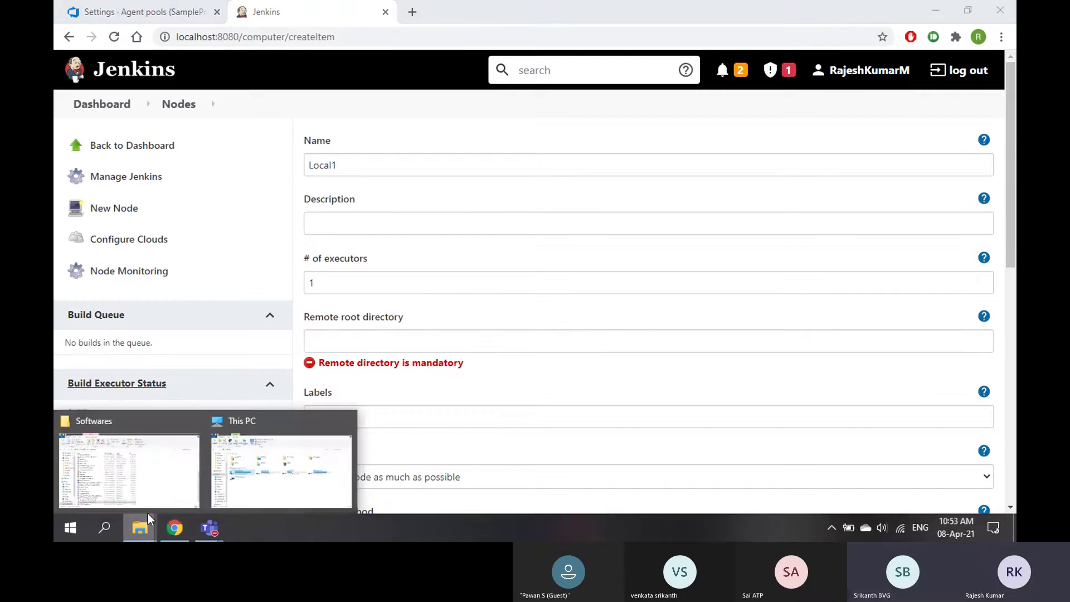
click(267, 459)
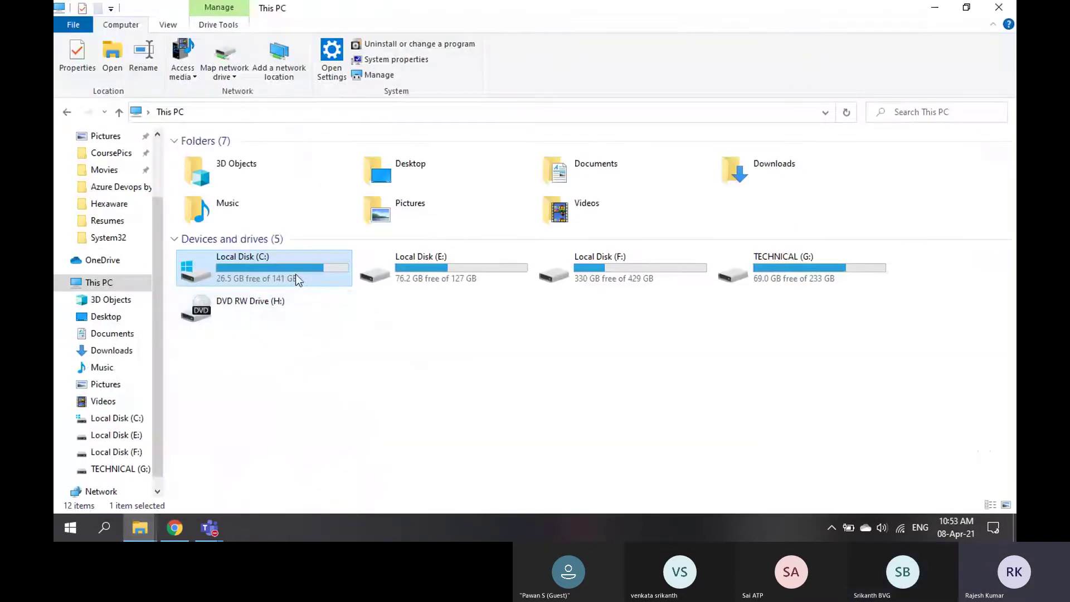
double_click(624, 266)
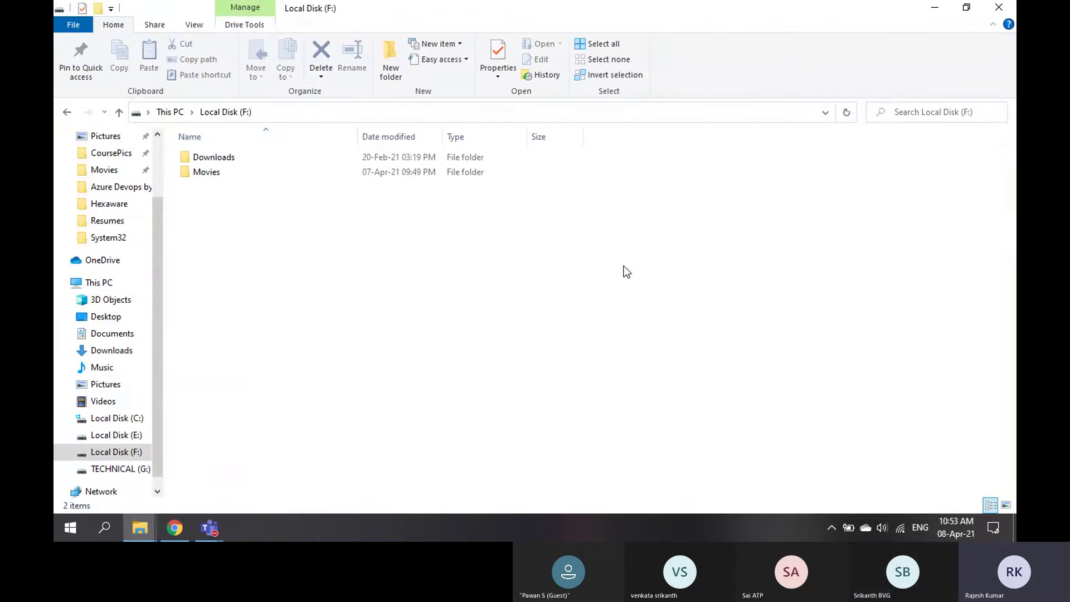
right_click(270, 238)
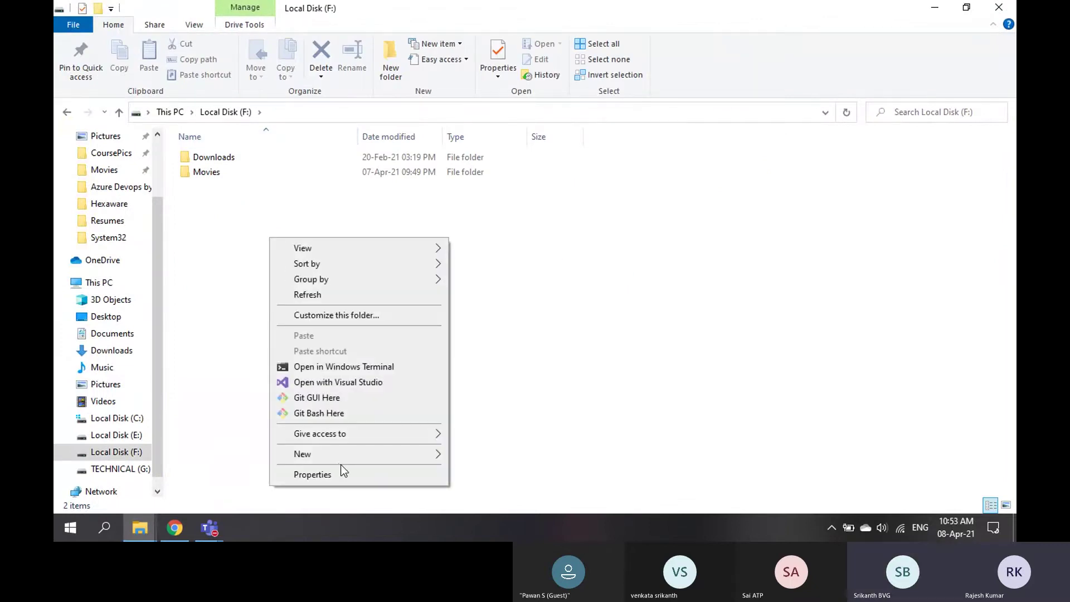
mouse_move(363, 453)
click(493, 321)
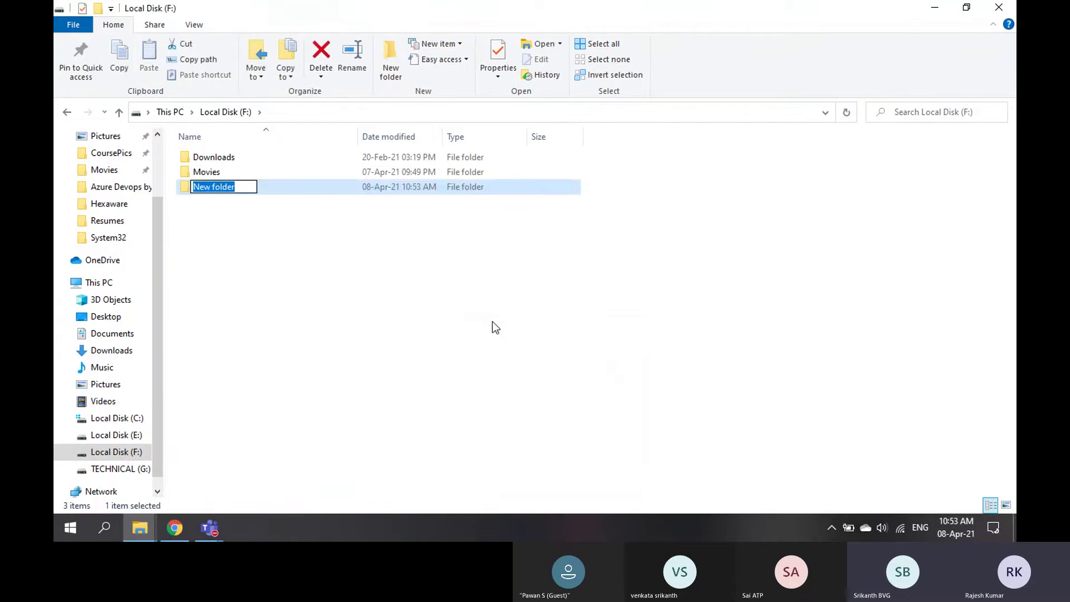
text(Local1)
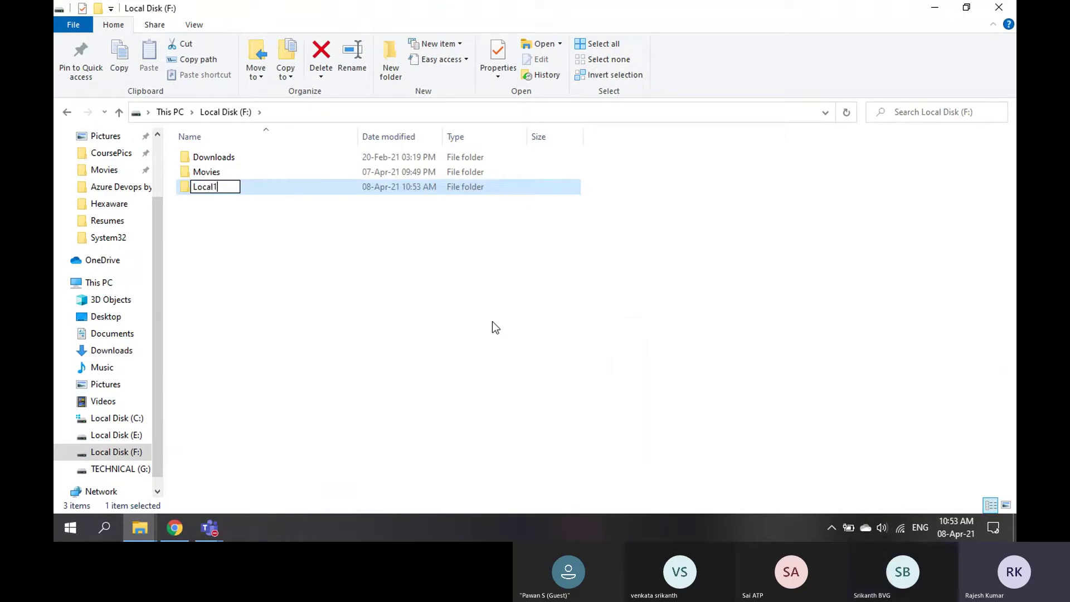
key(Return)
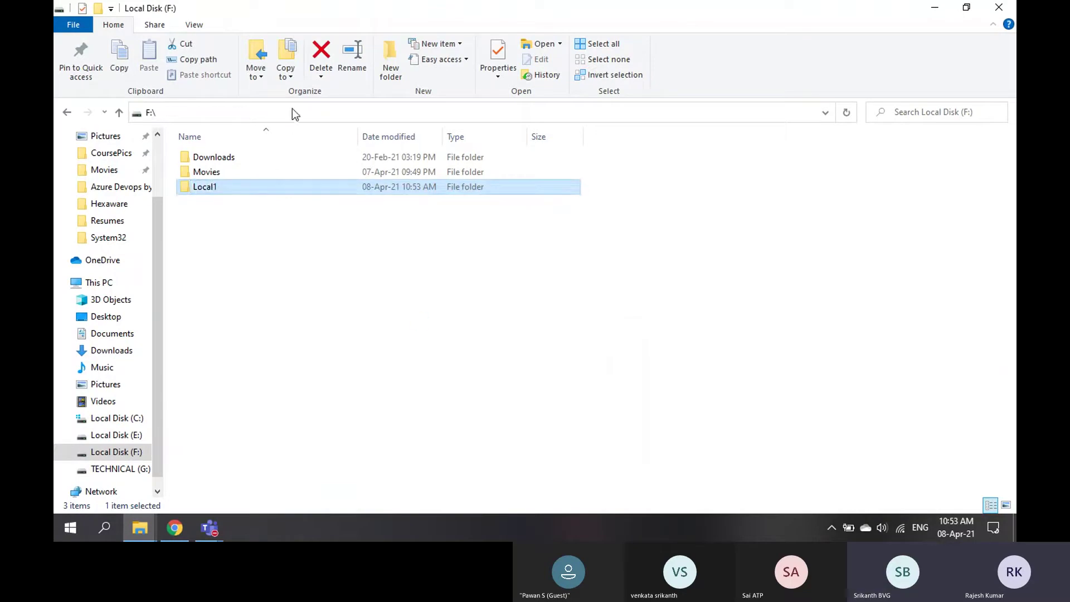
Copy the path F:\Local1 from File Explorer and set it as the Jenkins node's remote root directory.
click(293, 108)
click(293, 109)
text(lo)
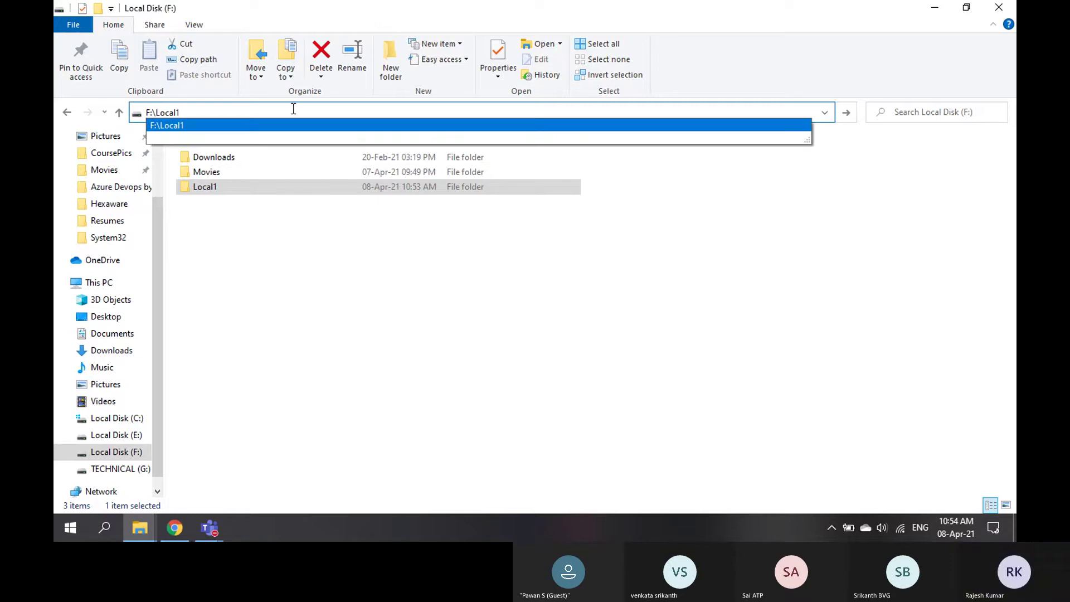
key(Return)
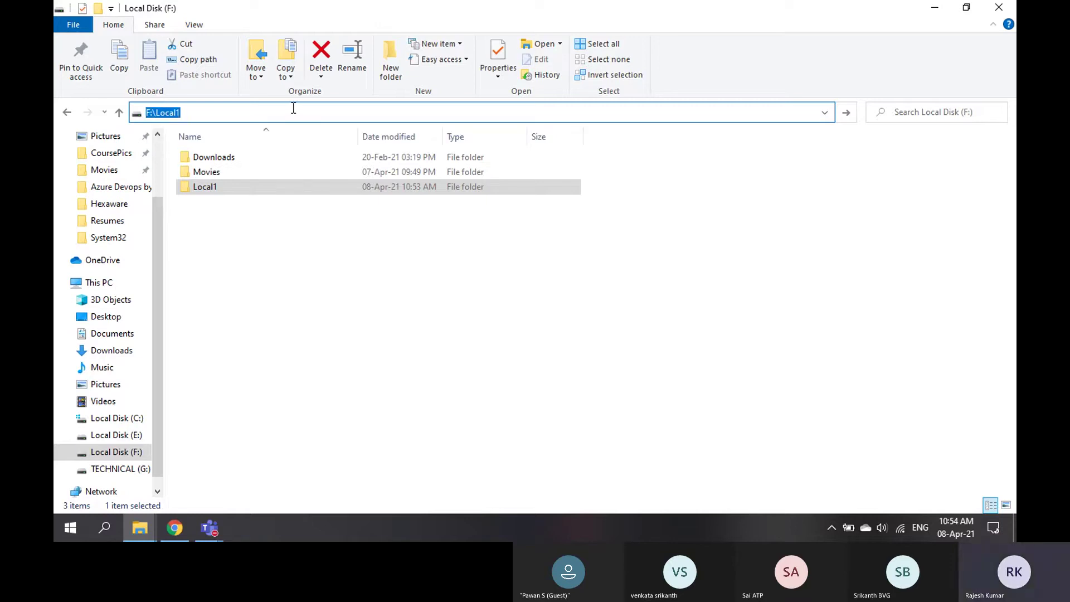
click(938, 10)
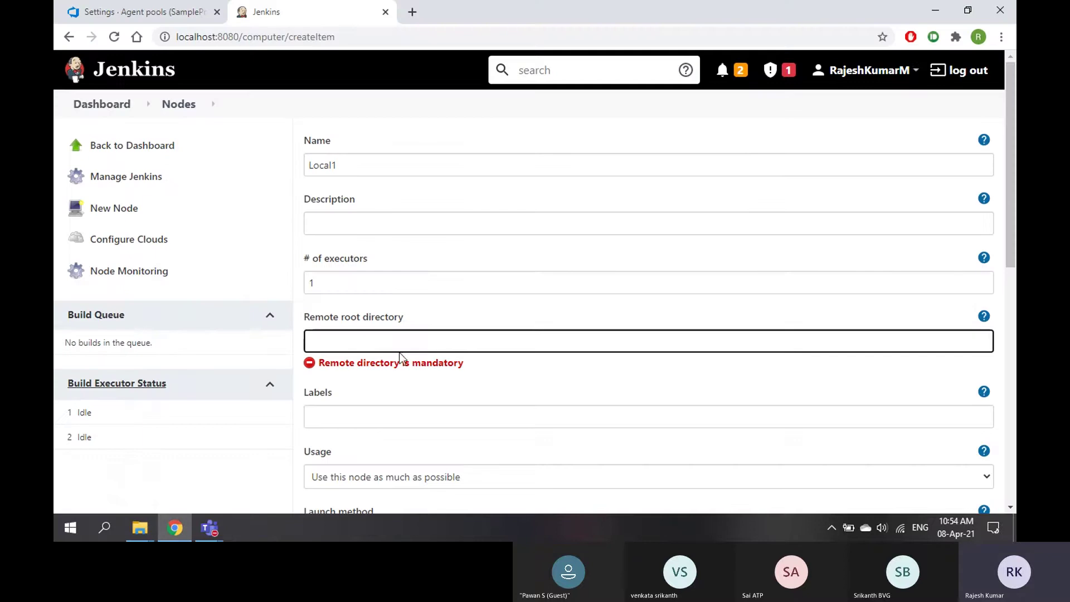
text(F:\Local1)
click(231, 430)
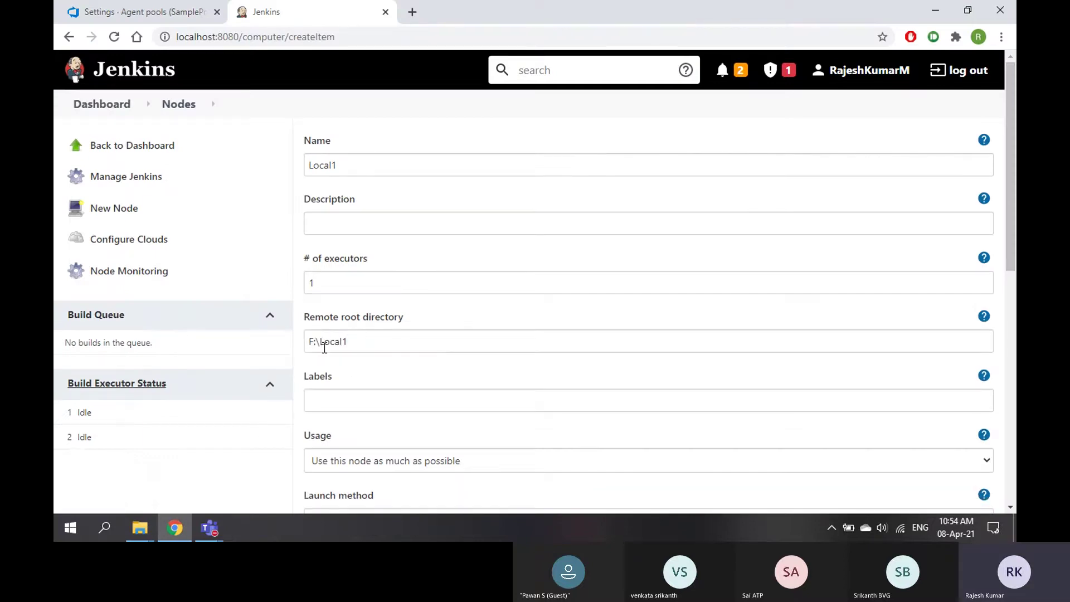
Enable the Use WebSocket option for the Local1 node's launch method.
scroll(379, 351, down, 3)
scroll(381, 350, down, 5)
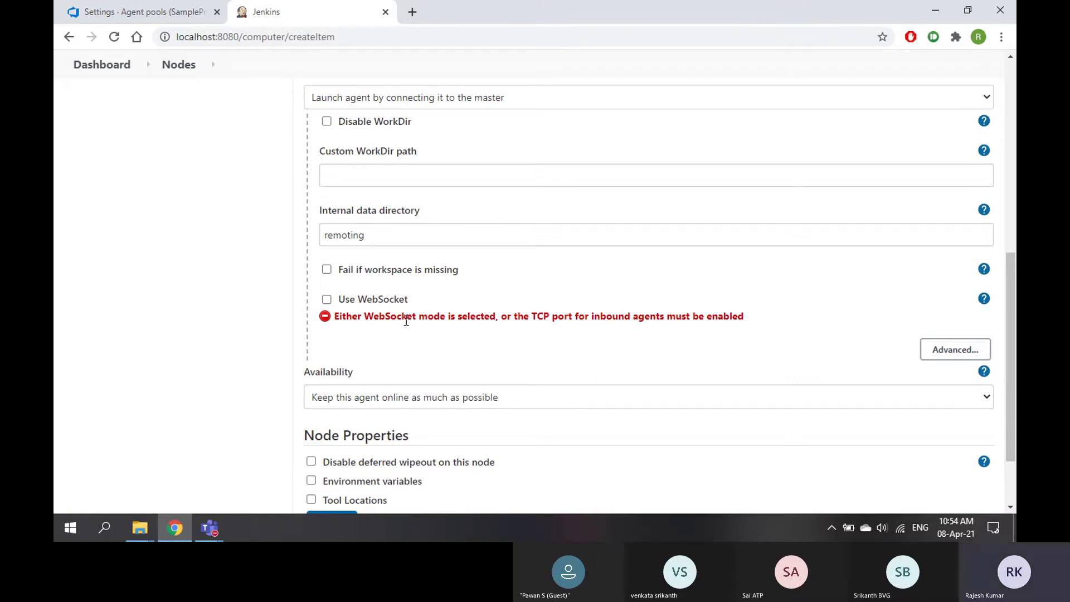
click(327, 300)
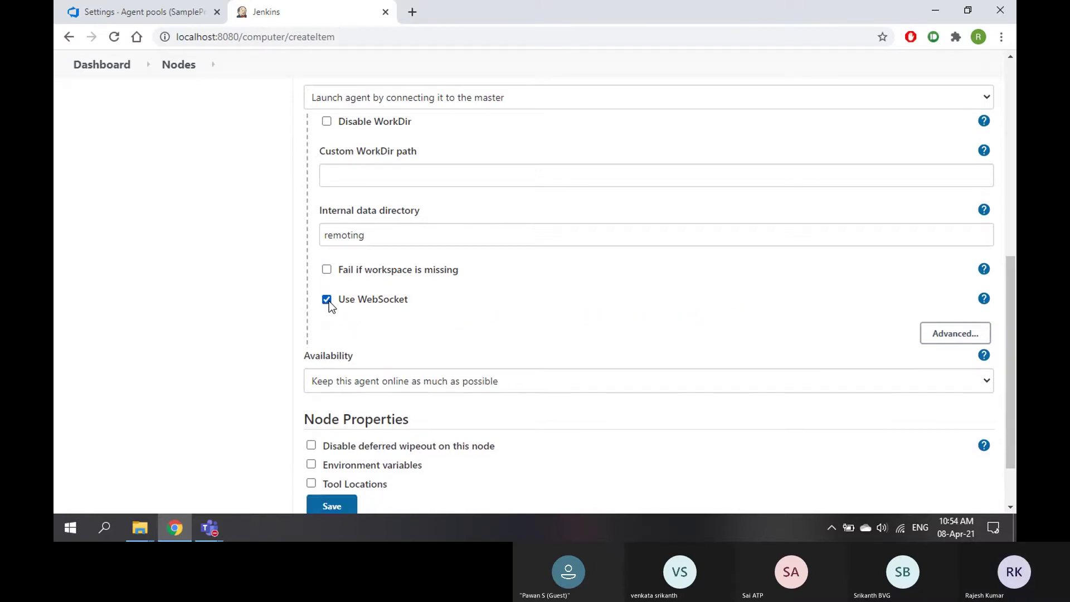
scroll(481, 307, up, 1)
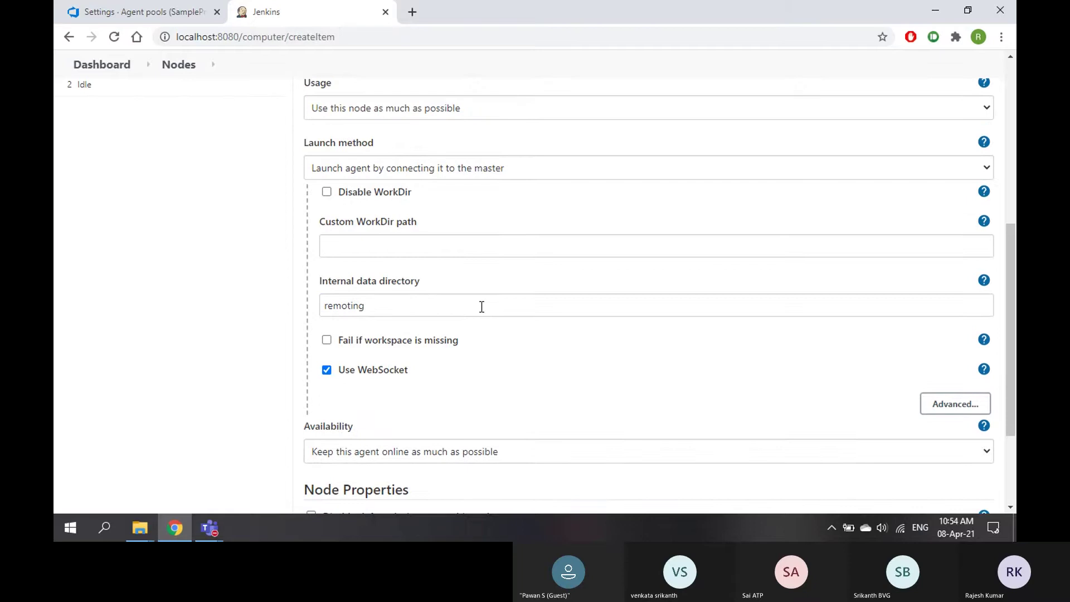
scroll(481, 306, up, 1)
scroll(481, 307, down, 3)
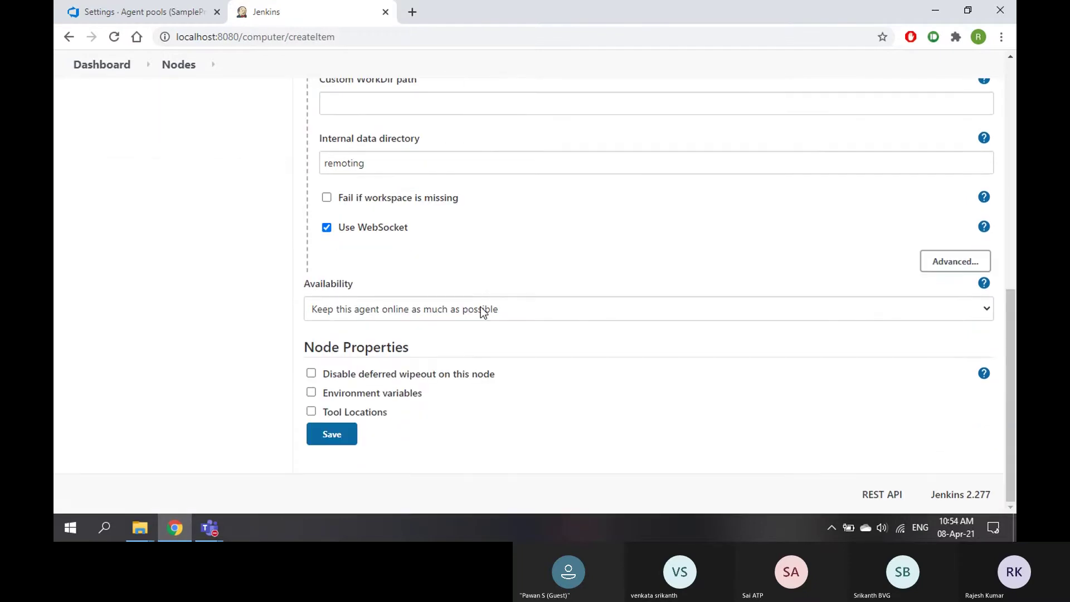
Assign the label myownagent to the Local1 node.
scroll(481, 311, up, 5)
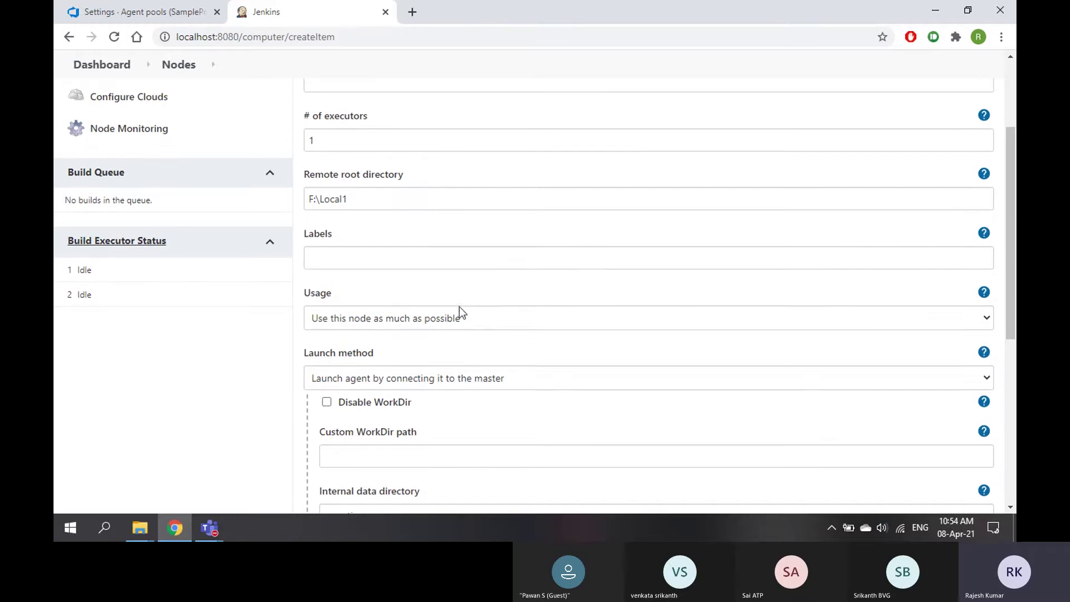
click(362, 257)
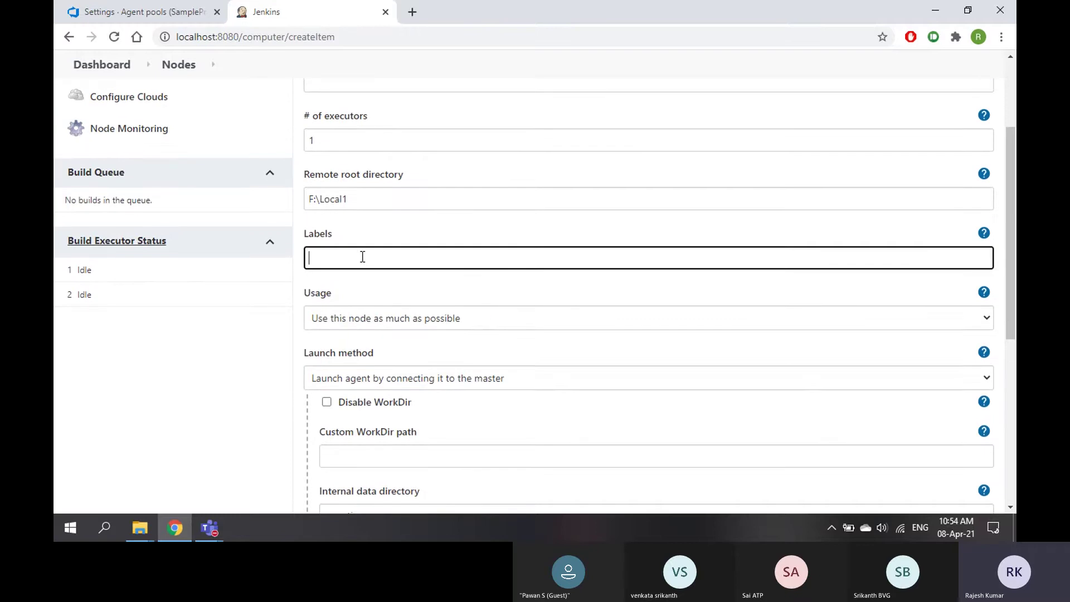
text(myownagent)
click(243, 367)
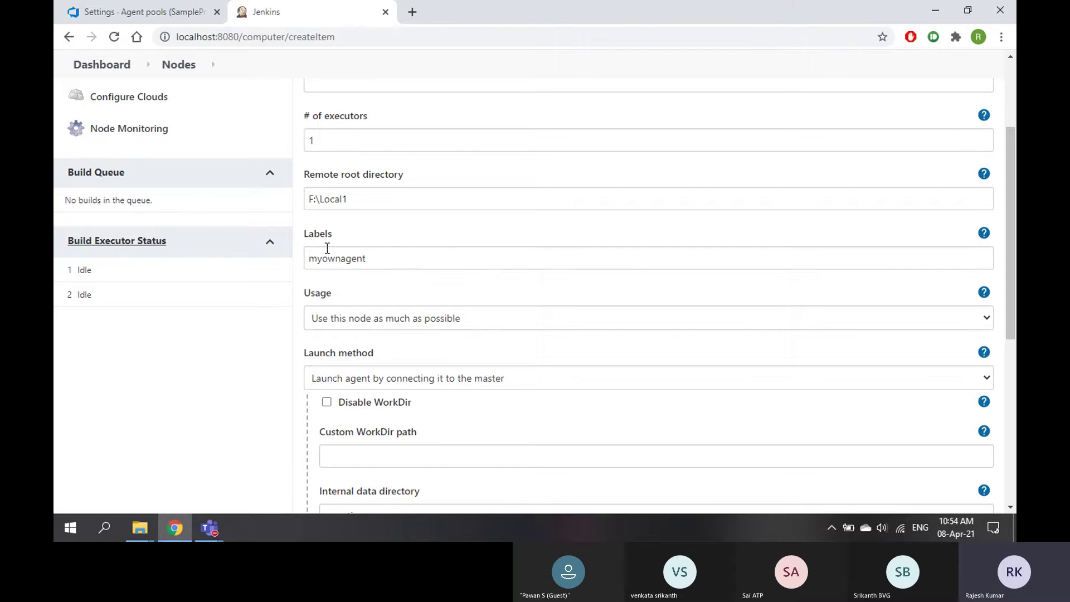
drag(306, 234, 359, 236)
Check the number of executors for Local1 and save the new node.
scroll(423, 241, up, 3)
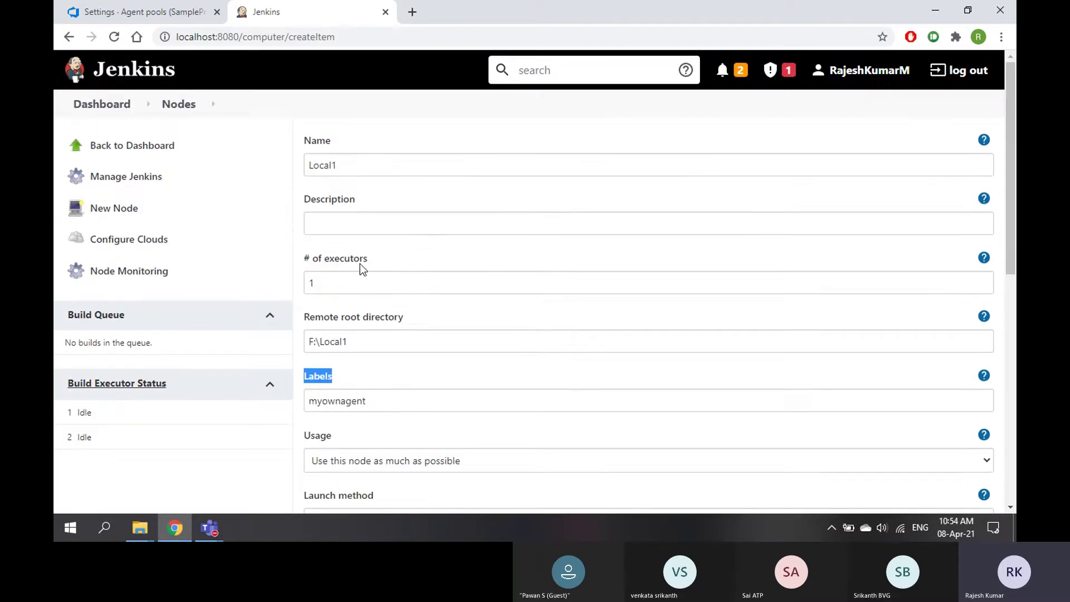
drag(306, 262, 394, 265)
click(364, 269)
click(321, 284)
scroll(430, 312, down, 10)
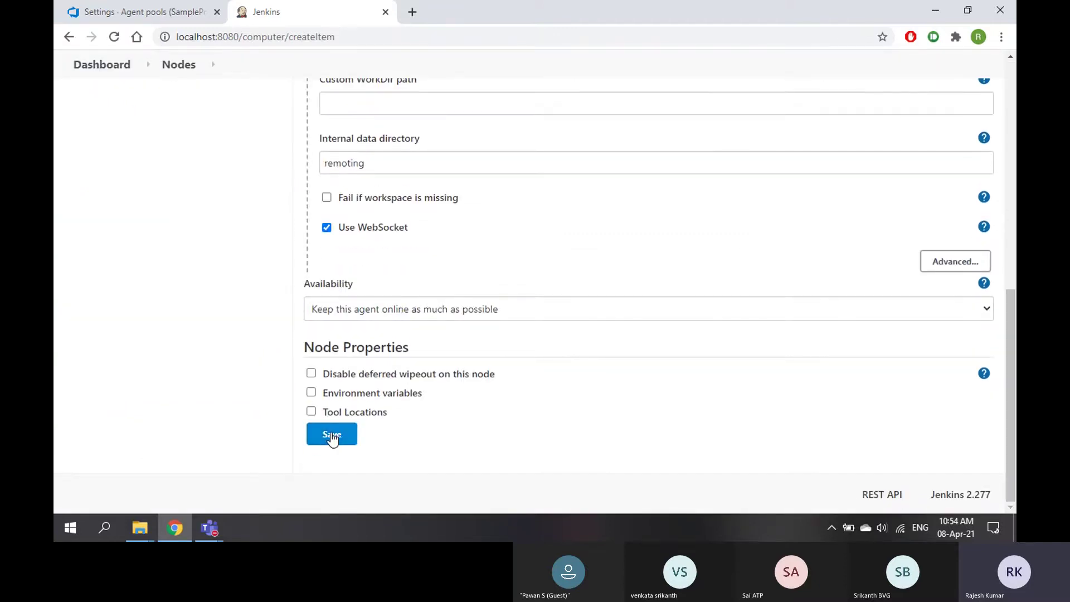
click(333, 435)
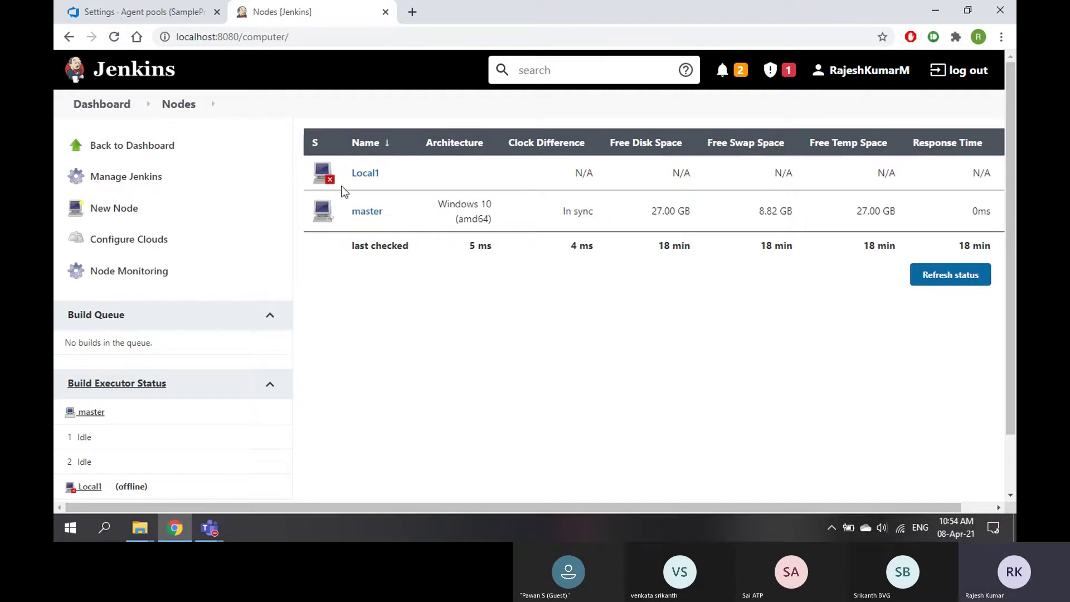
Reopen the saved Local1 node's configuration from the node list and review its label and launch settings.
click(385, 173)
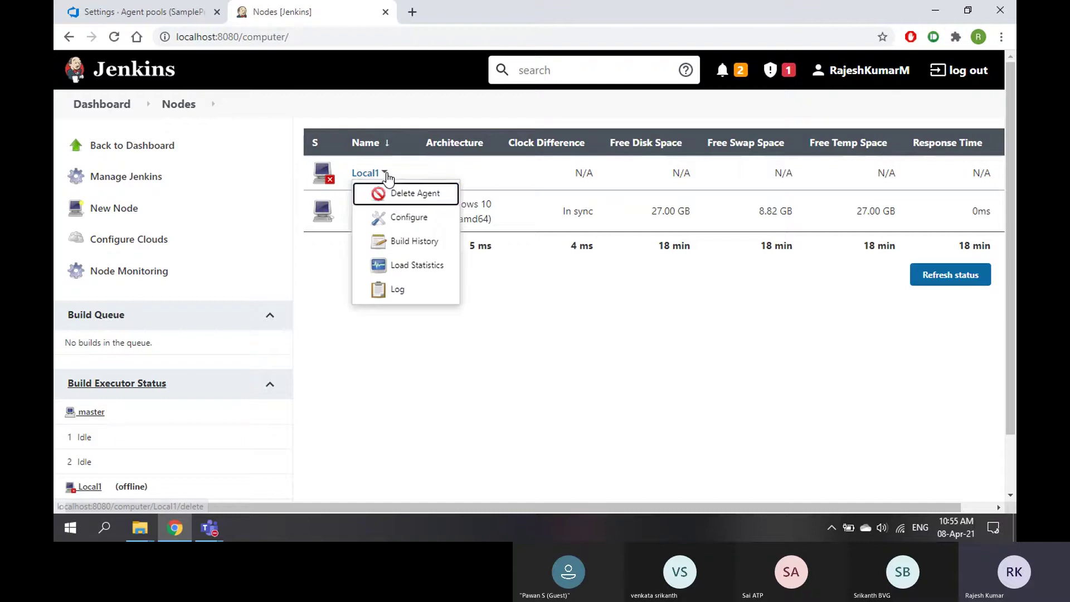
click(410, 219)
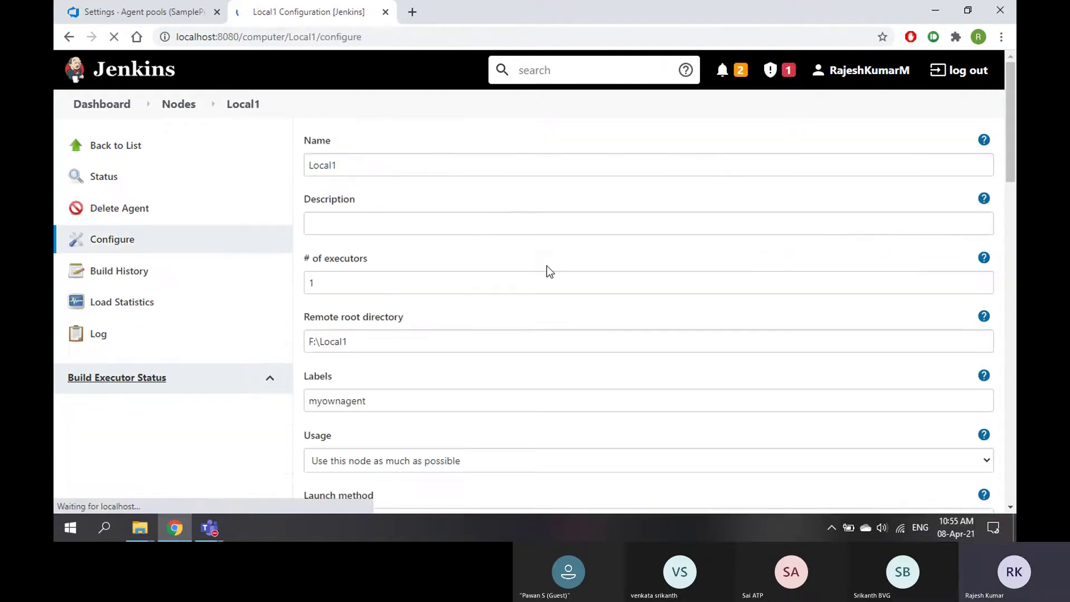
scroll(548, 266, down, 5)
Switch to the Teams meeting window, mute and unmute the microphone, and minimize the meeting.
mouse_move(209, 528)
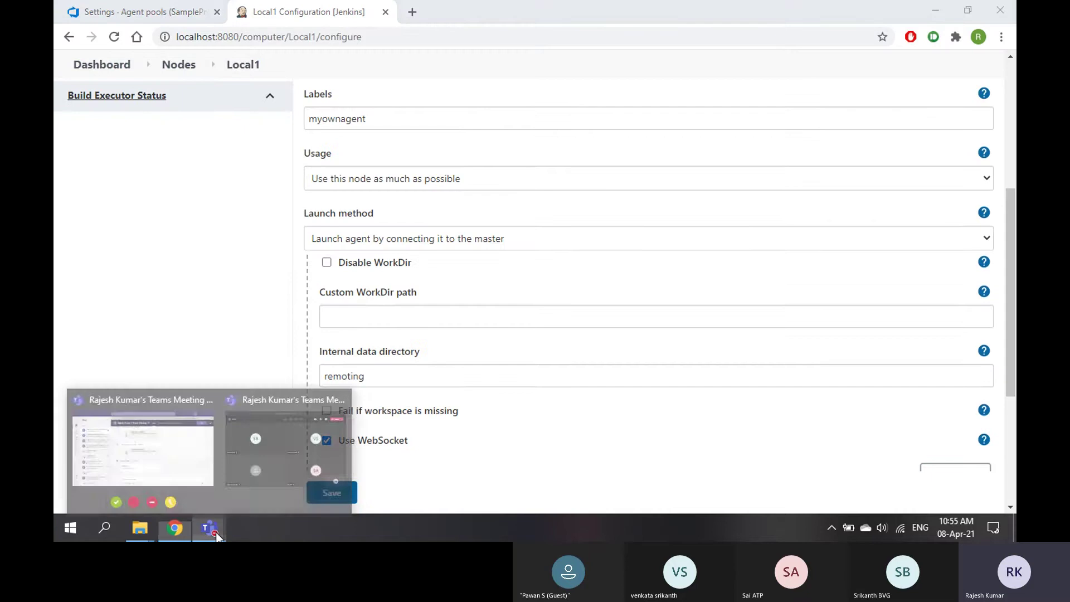
click(289, 470)
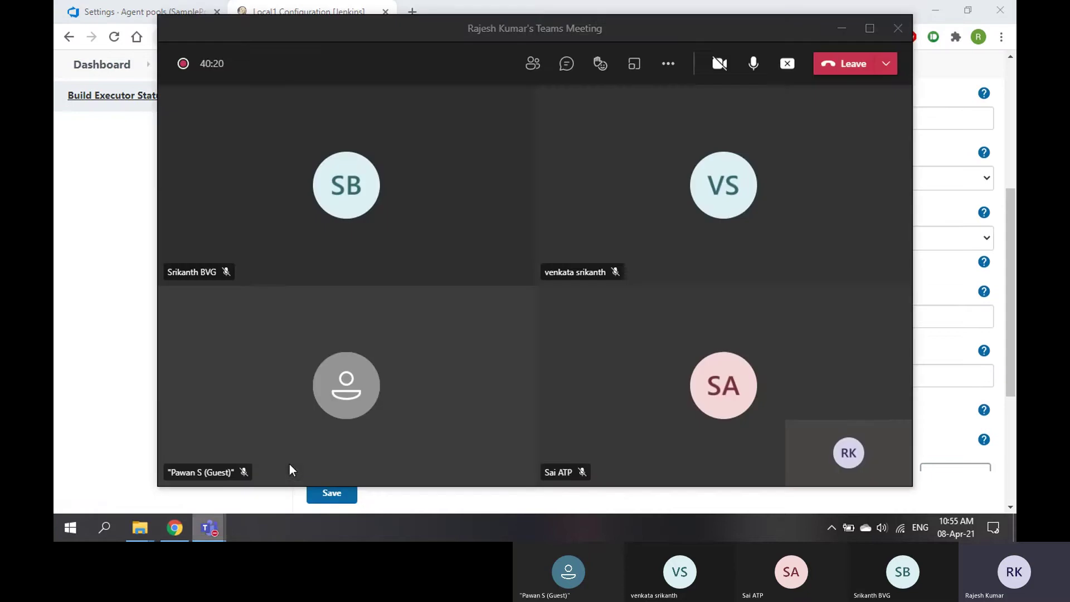
click(761, 70)
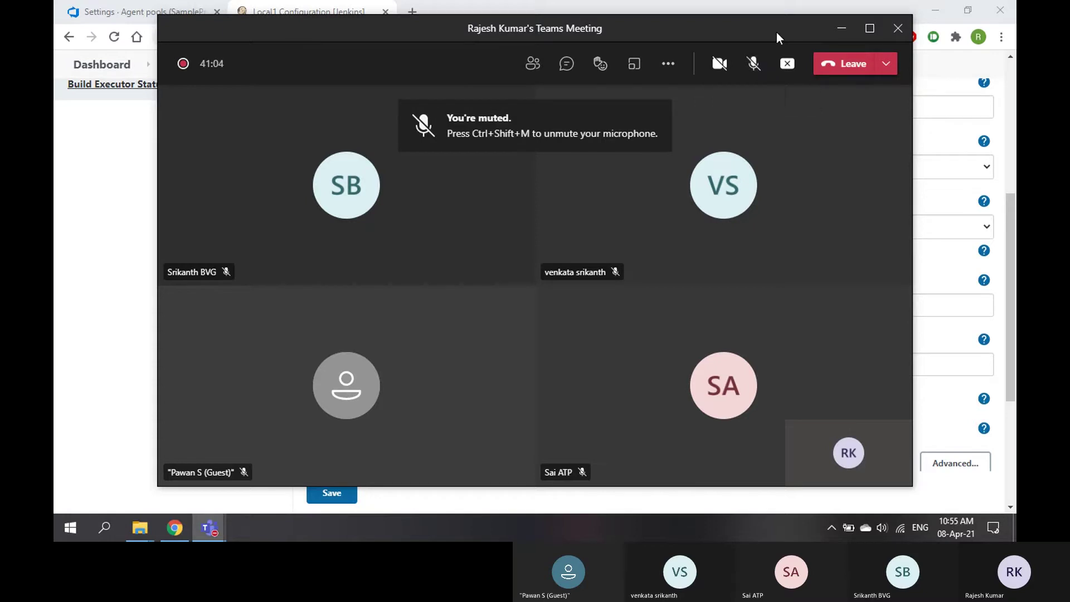
click(754, 67)
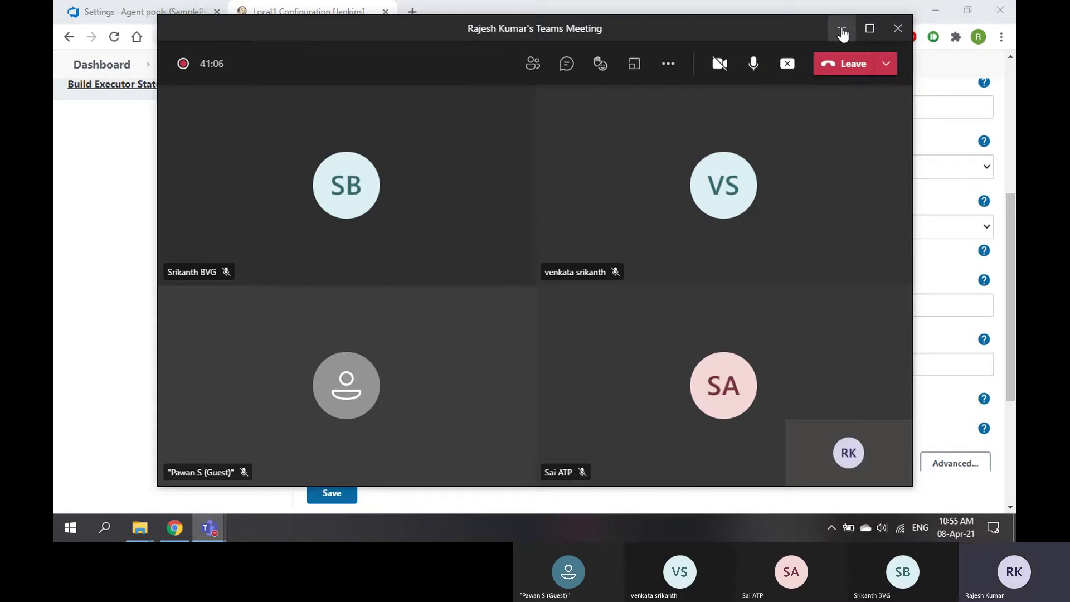
click(847, 35)
Open the Local1 agent's status page and examine the option to run it from the agent command line.
scroll(475, 332, up, 2)
scroll(475, 336, up, 3)
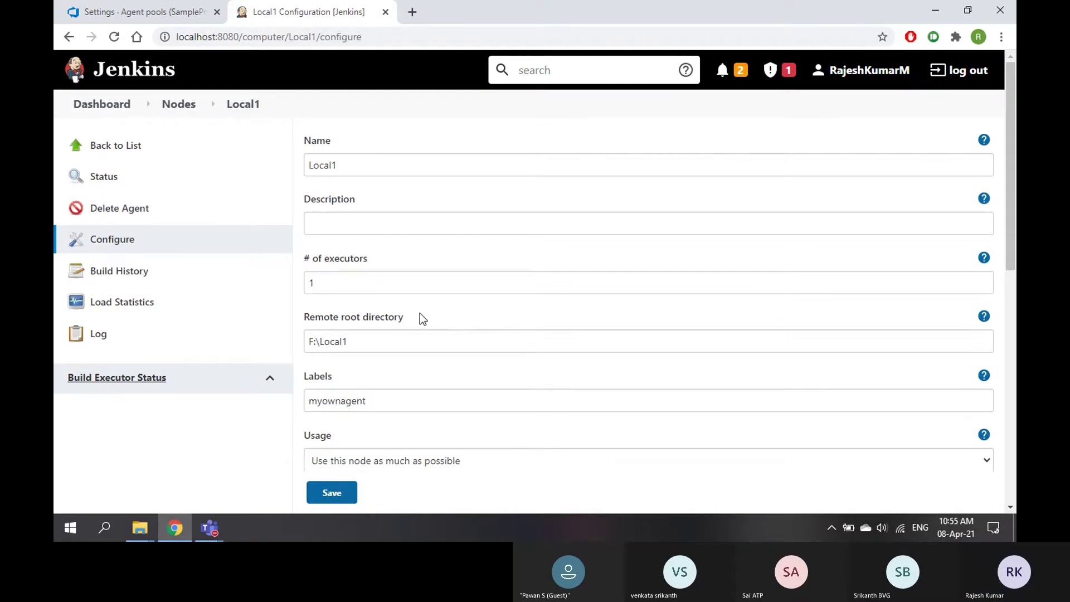
click(114, 182)
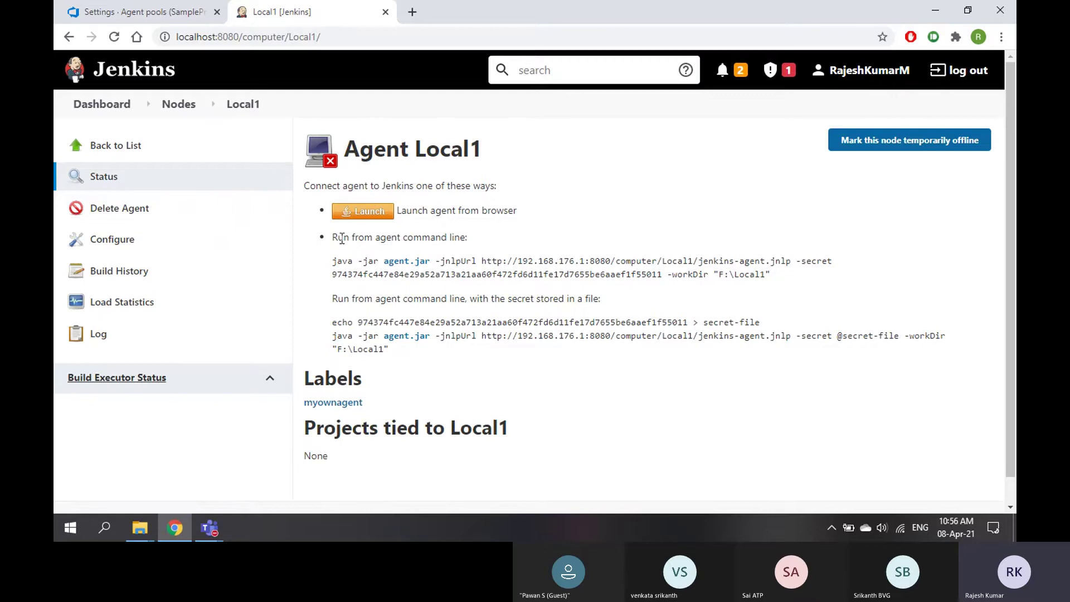
drag(333, 237, 468, 238)
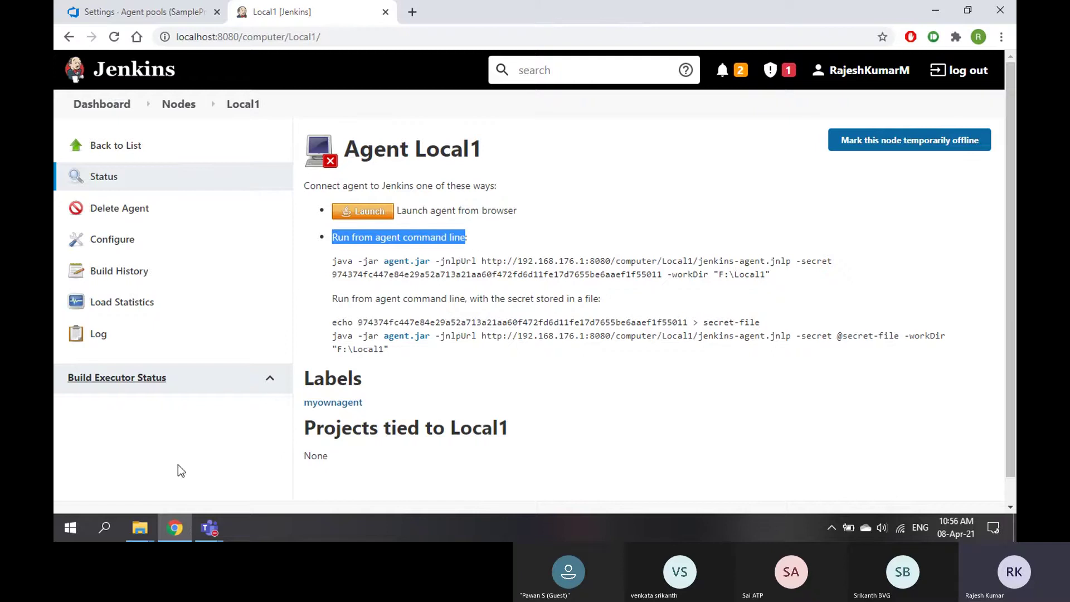
Switch to File Explorer, view the drives and the contents of Local Disk (F:), and return to the Jenkins agent page.
click(140, 528)
click(247, 427)
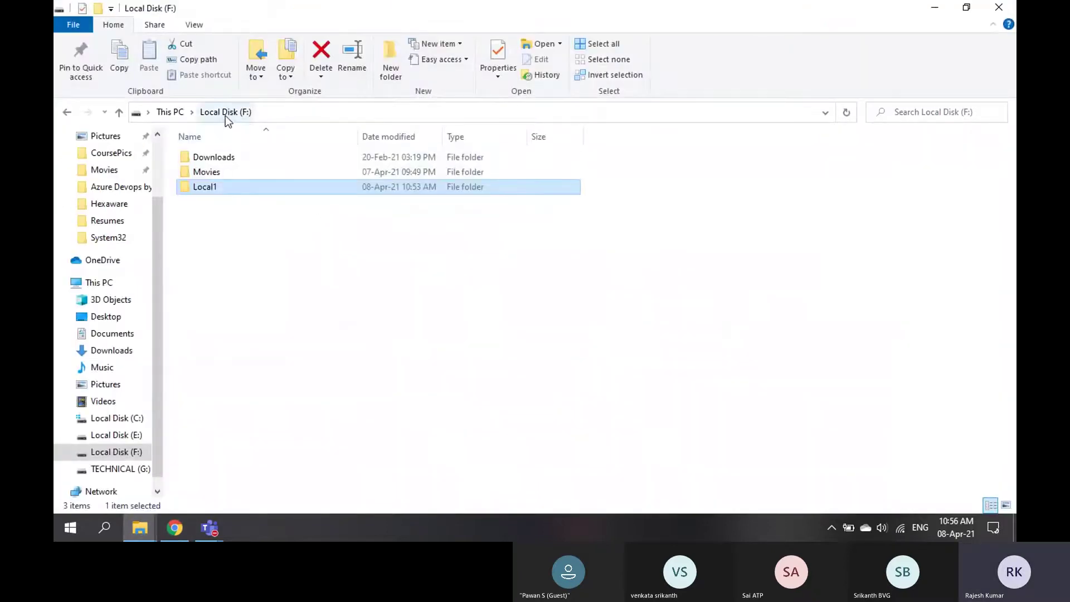
click(169, 112)
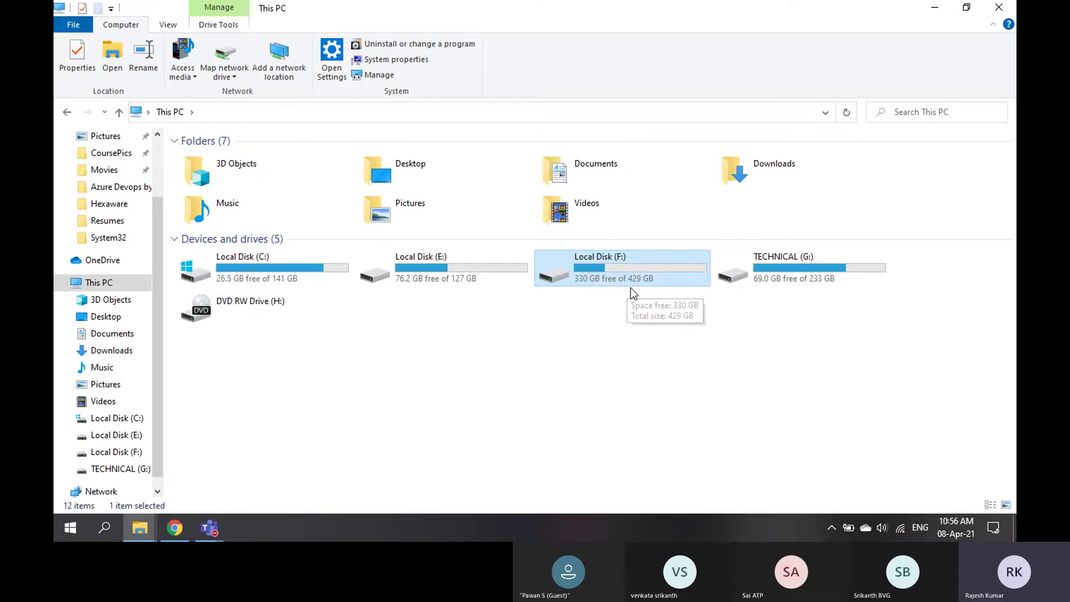
double_click(626, 275)
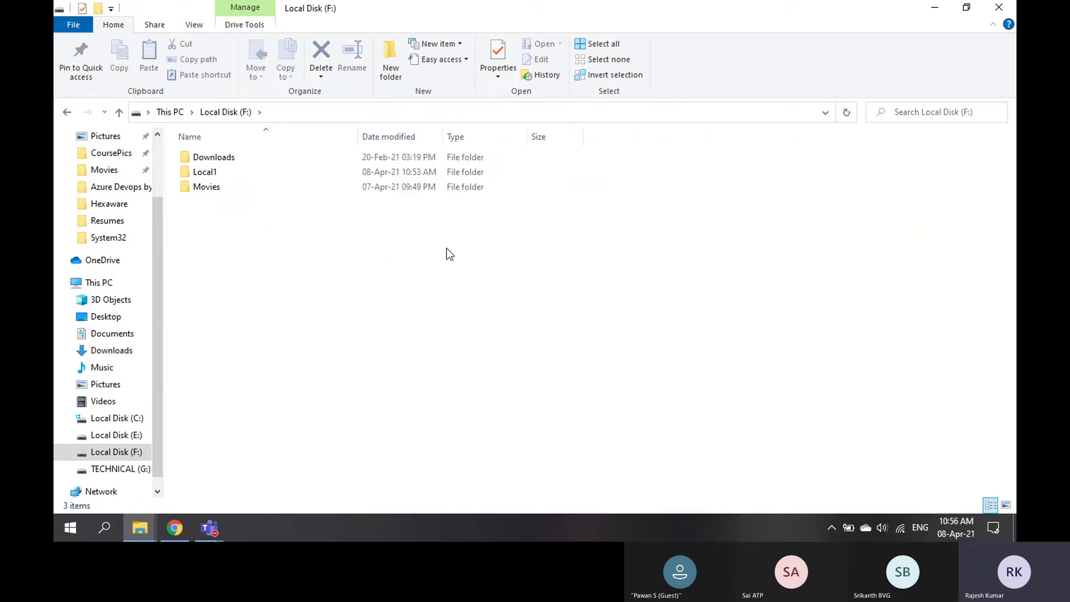
click(175, 530)
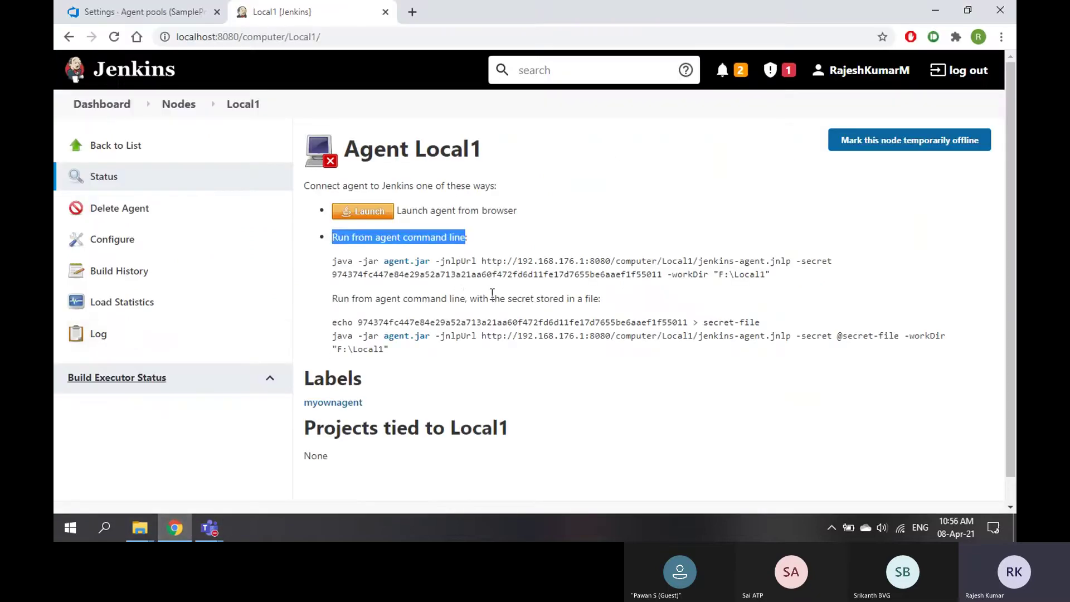
Copy the first java -jar agent.jar command, the one containing the agent secret and the F:\Local1 work directory.
click(334, 262)
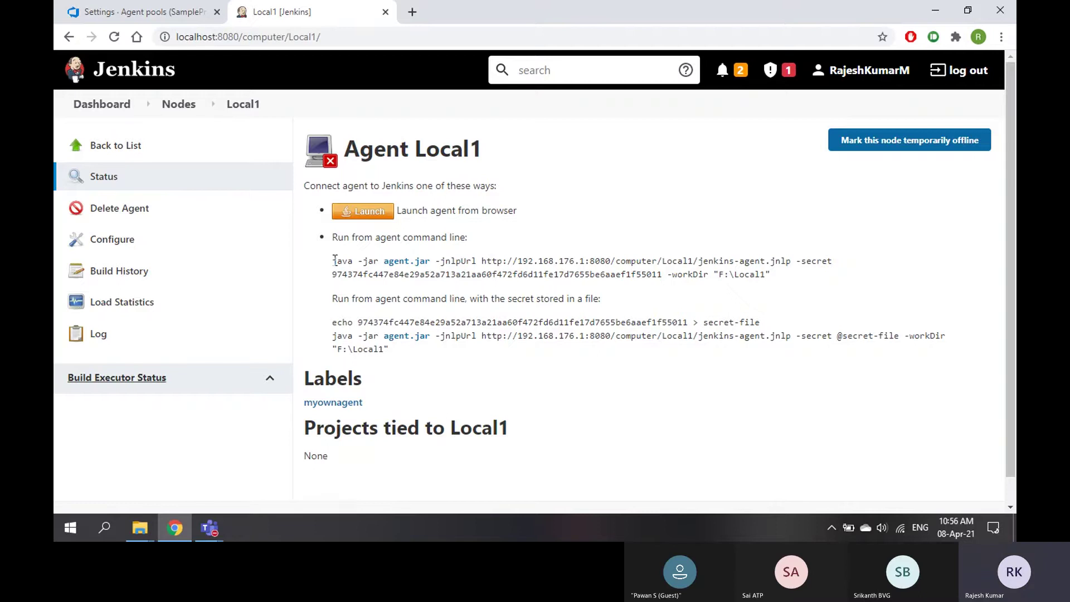
drag(334, 262, 781, 278)
right_click(659, 276)
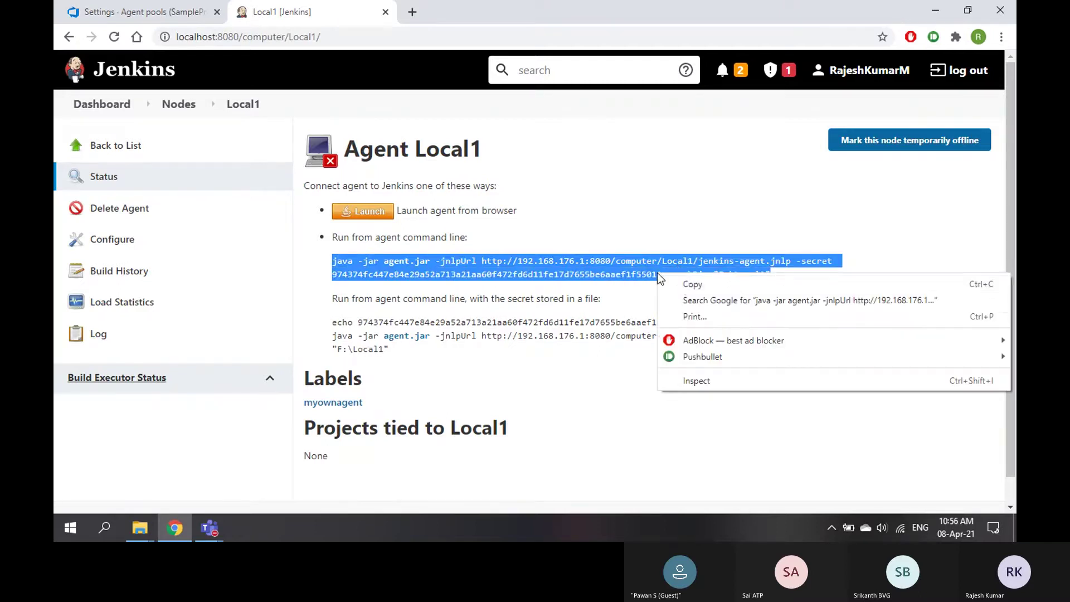
click(693, 284)
Bring up Local Disk (F:) in File Explorer and open Command Prompt as administrator over it.
mouse_move(145, 528)
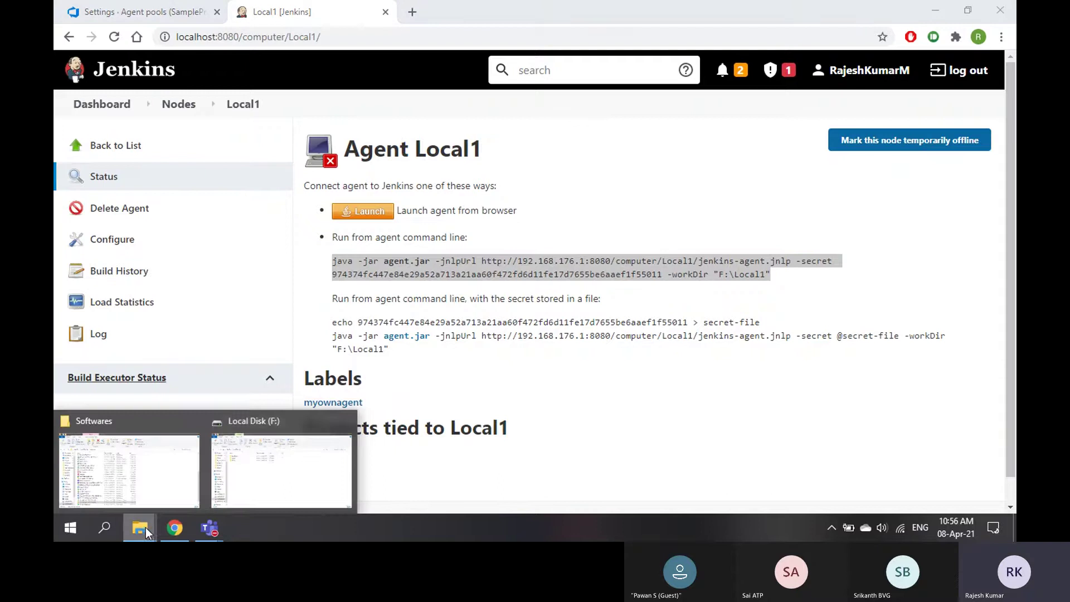
click(223, 480)
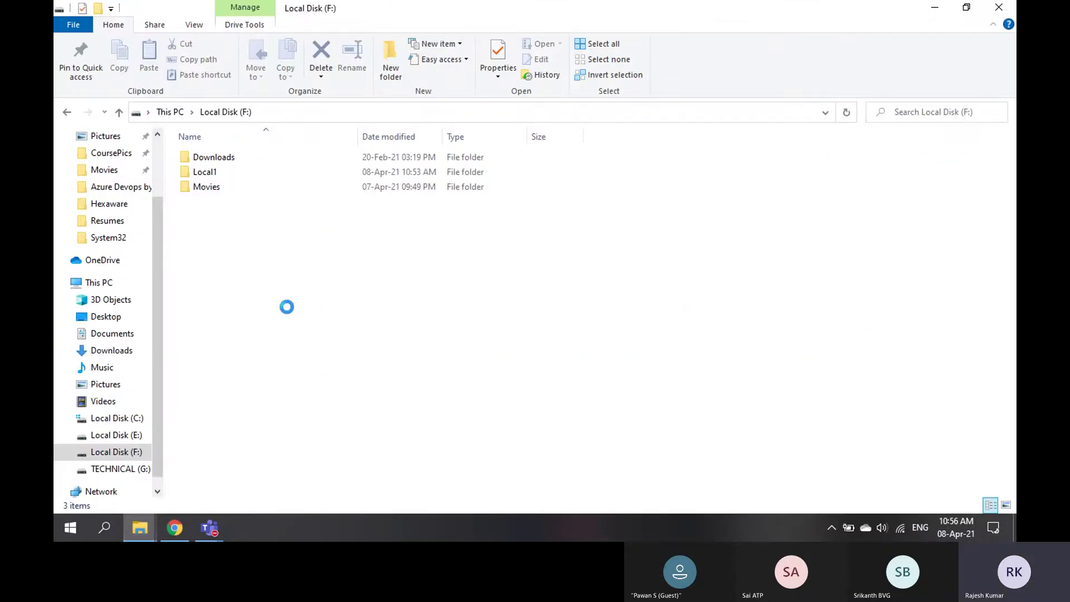
right_click(287, 307)
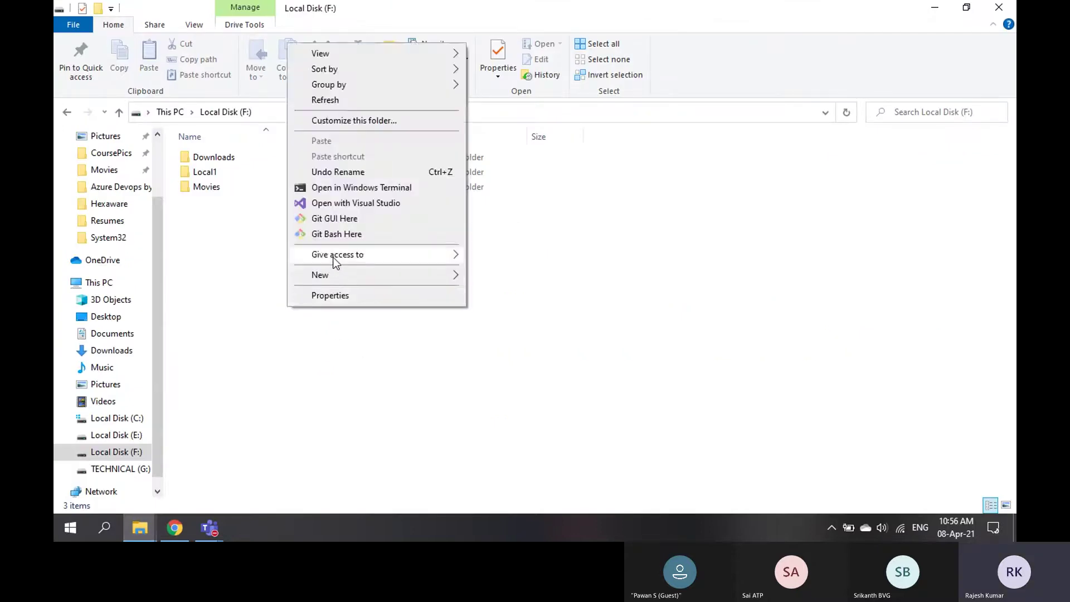
click(288, 358)
key(super)
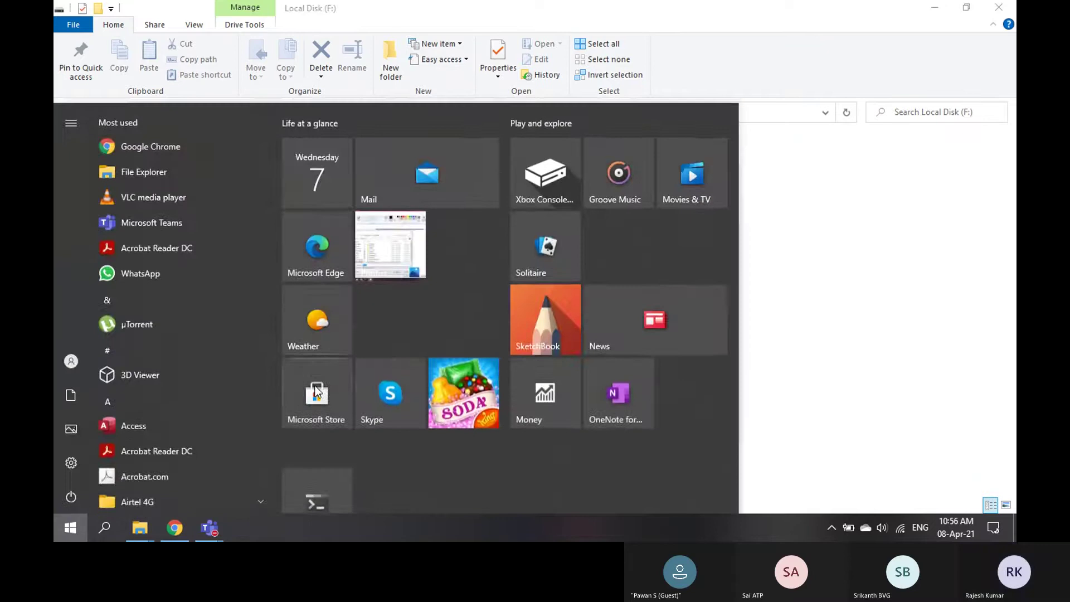
text(cmd)
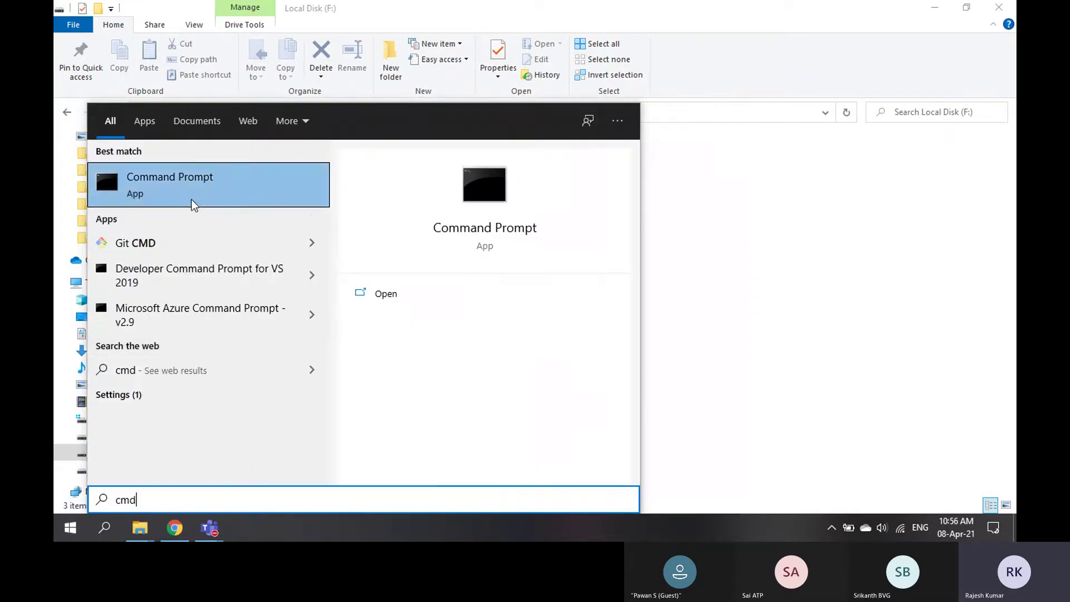
right_click(195, 199)
click(239, 207)
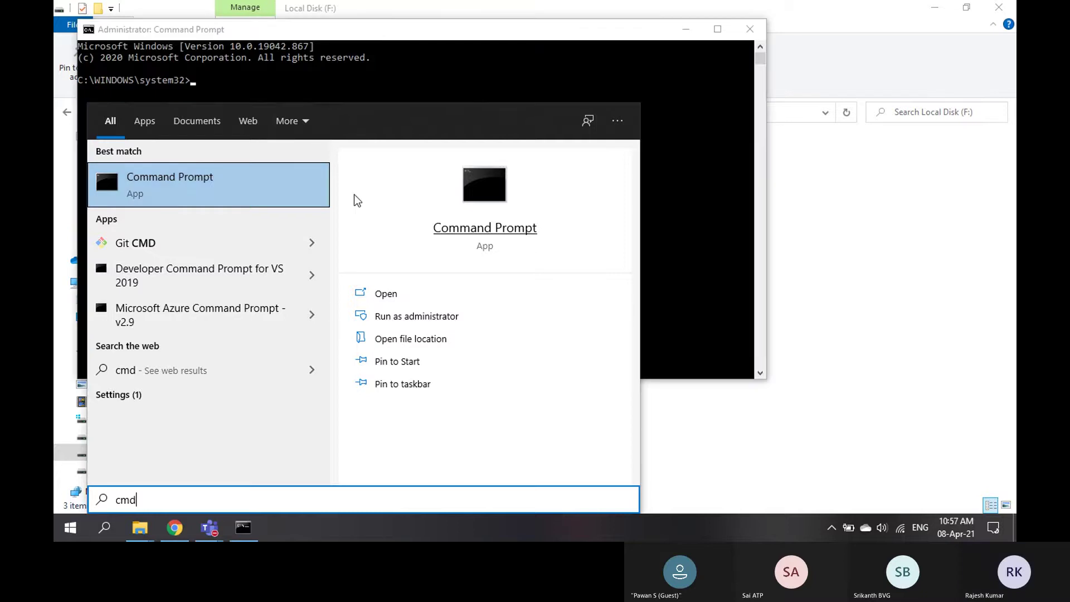
click(537, 33)
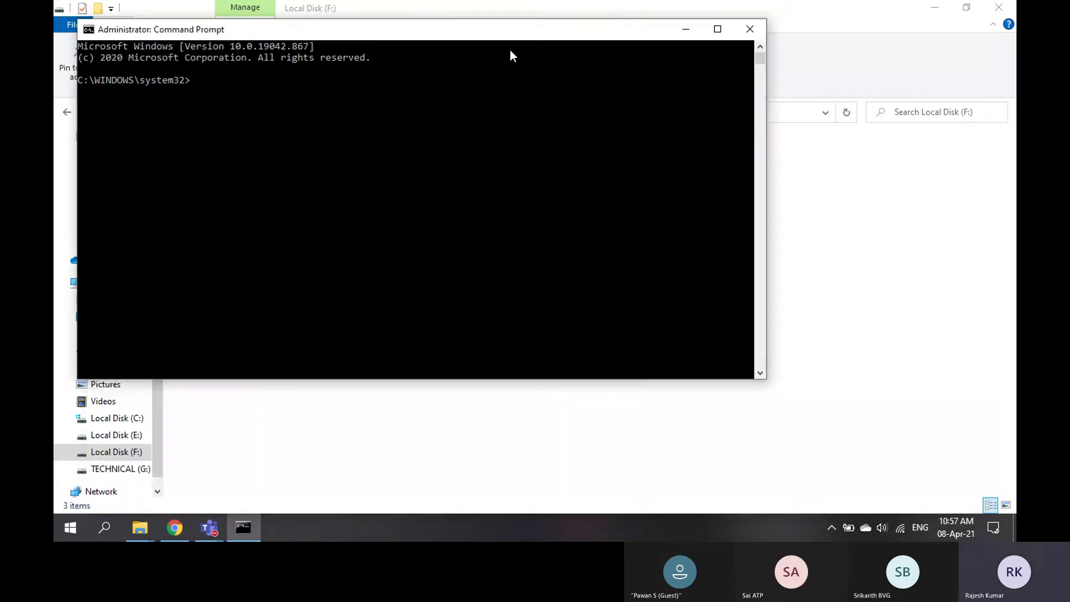
Paste the copied agent launch command with its secret into Command Prompt and open the Local1 folder in File Explorer.
right_click(303, 189)
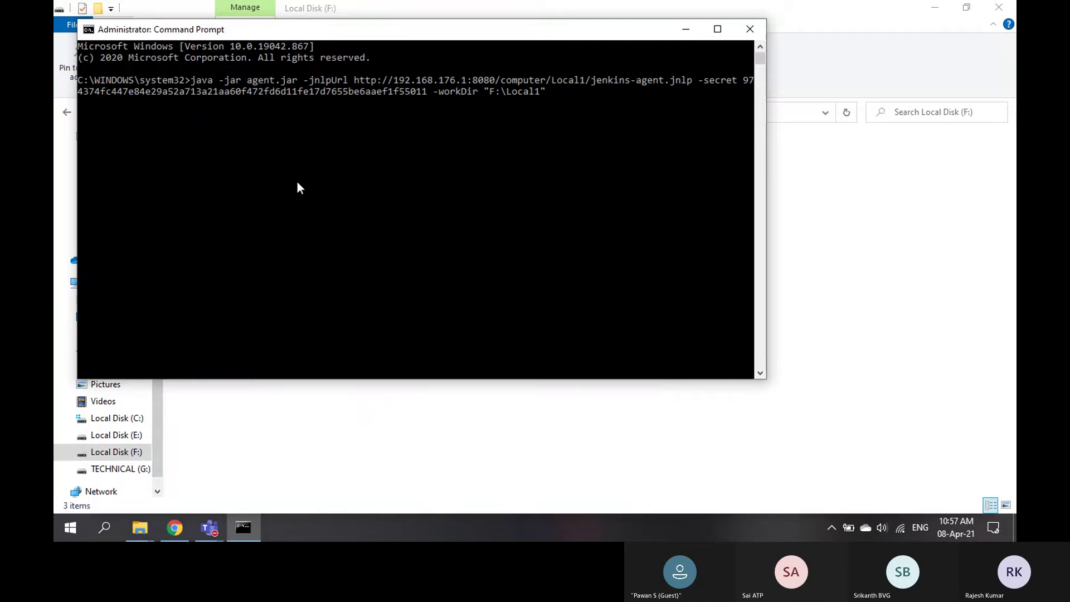
drag(396, 32, 713, 115)
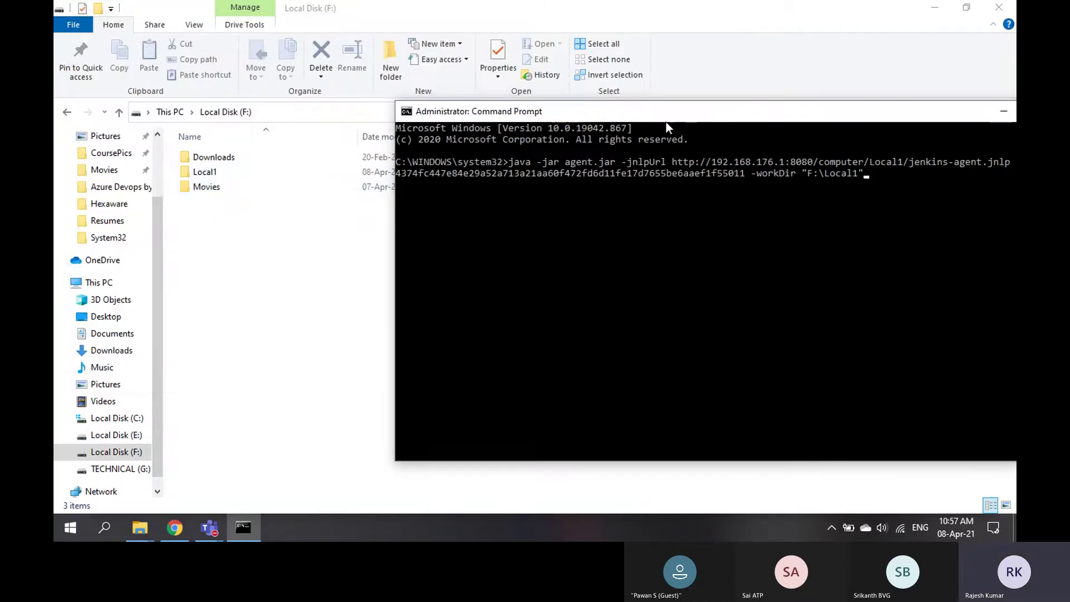
double_click(205, 172)
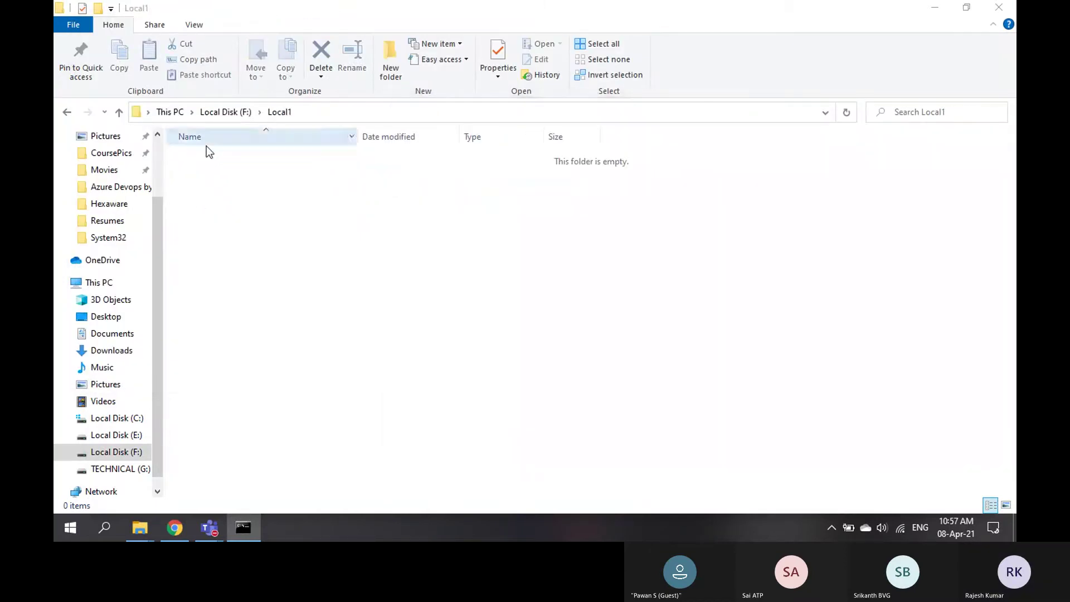
Return to Command Prompt from the Local1 folder and try to run the pasted Jenkins agent launch command.
click(415, 386)
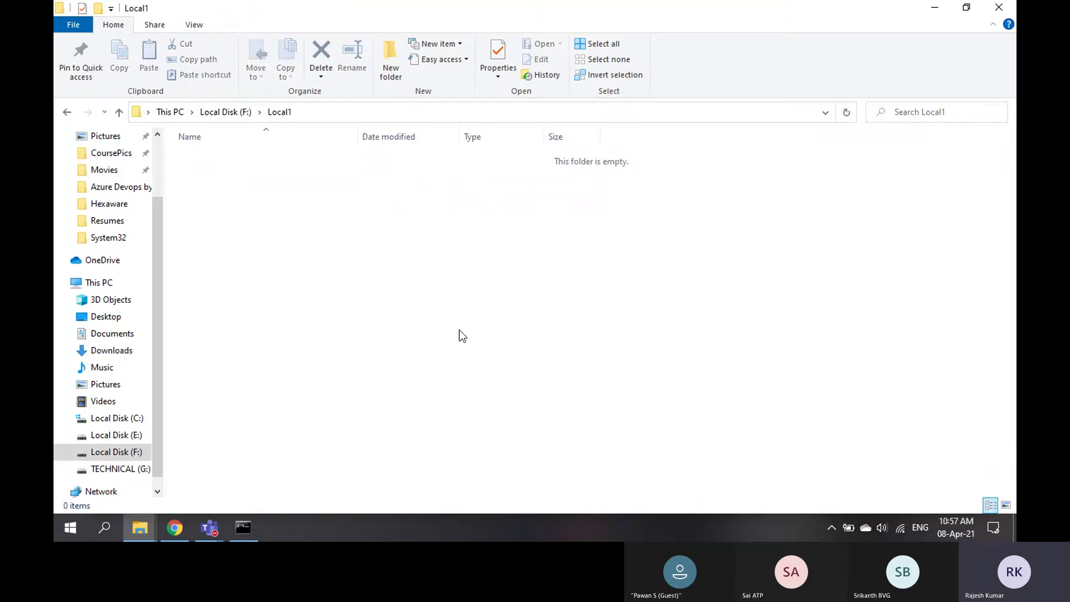
click(244, 534)
drag(697, 116, 612, 104)
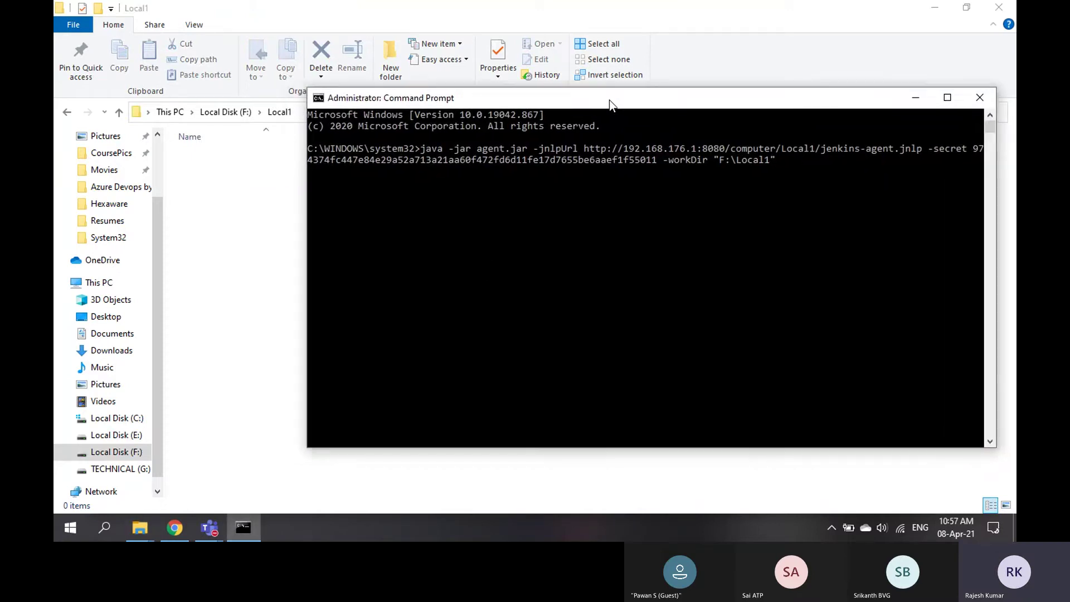
key(Return)
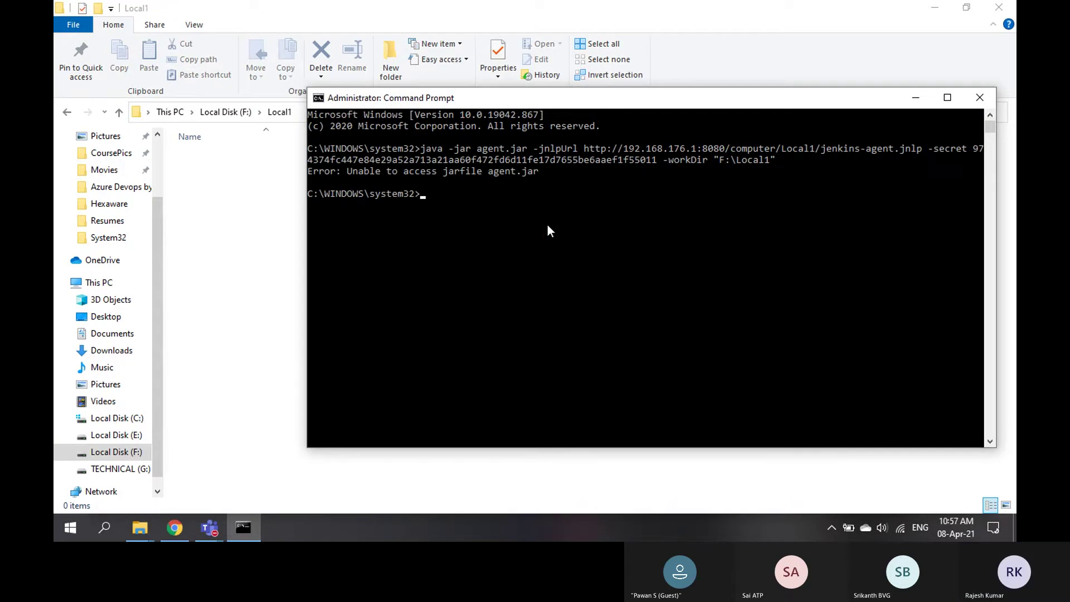
Download agent.jar from the Jenkins Local1 agent page and show the file in its Downloads folder.
click(174, 529)
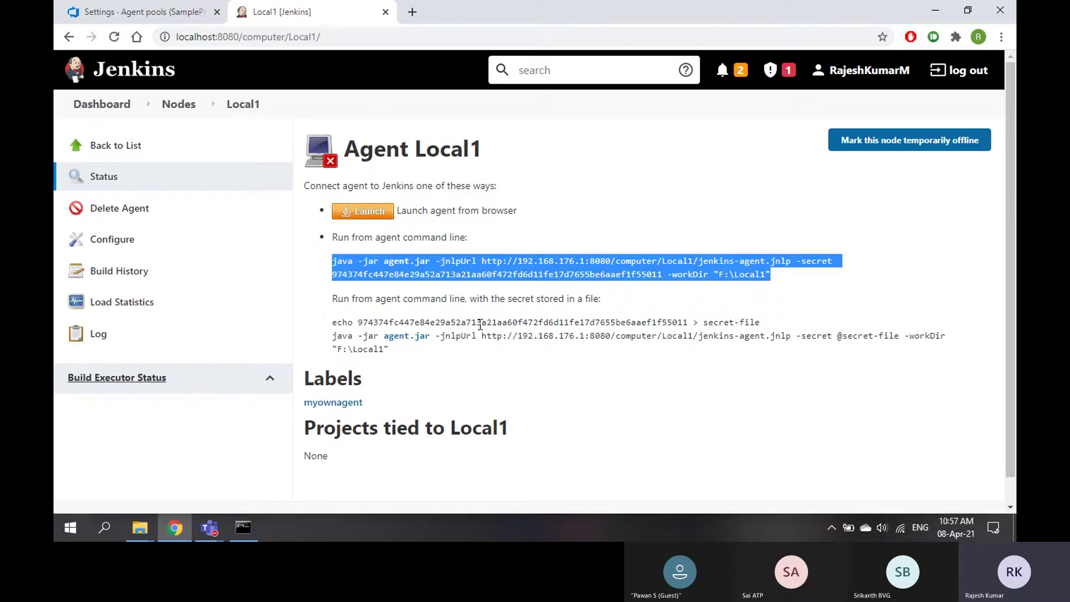
click(412, 266)
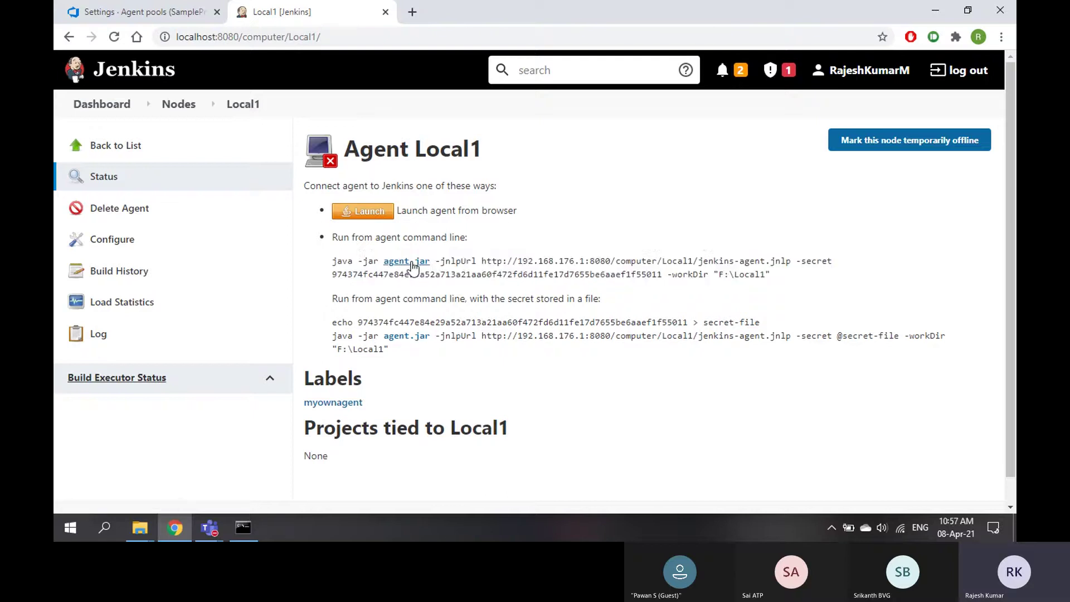
click(412, 267)
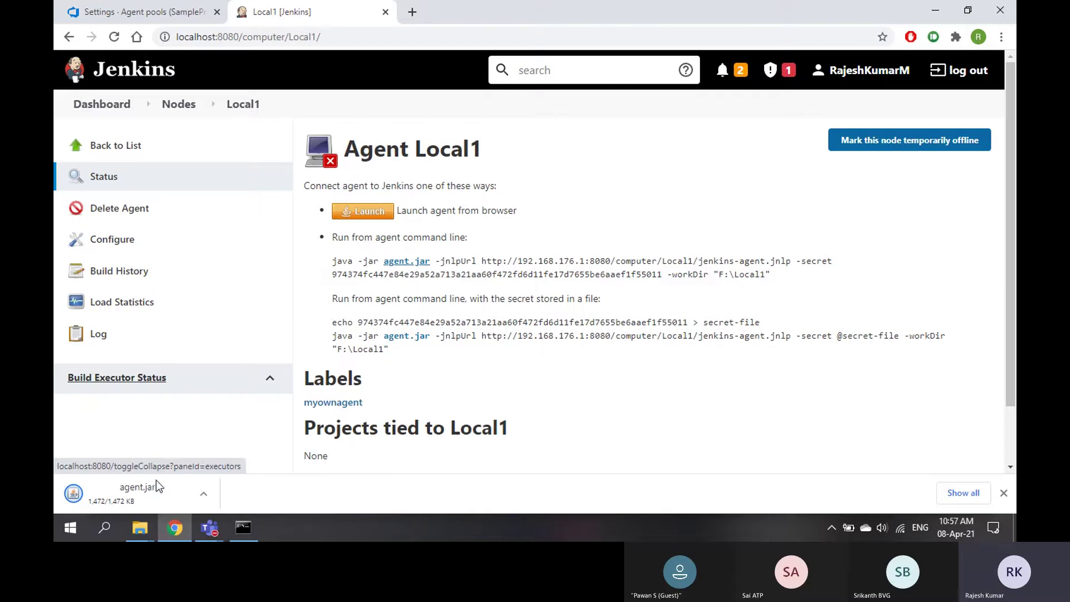
click(291, 494)
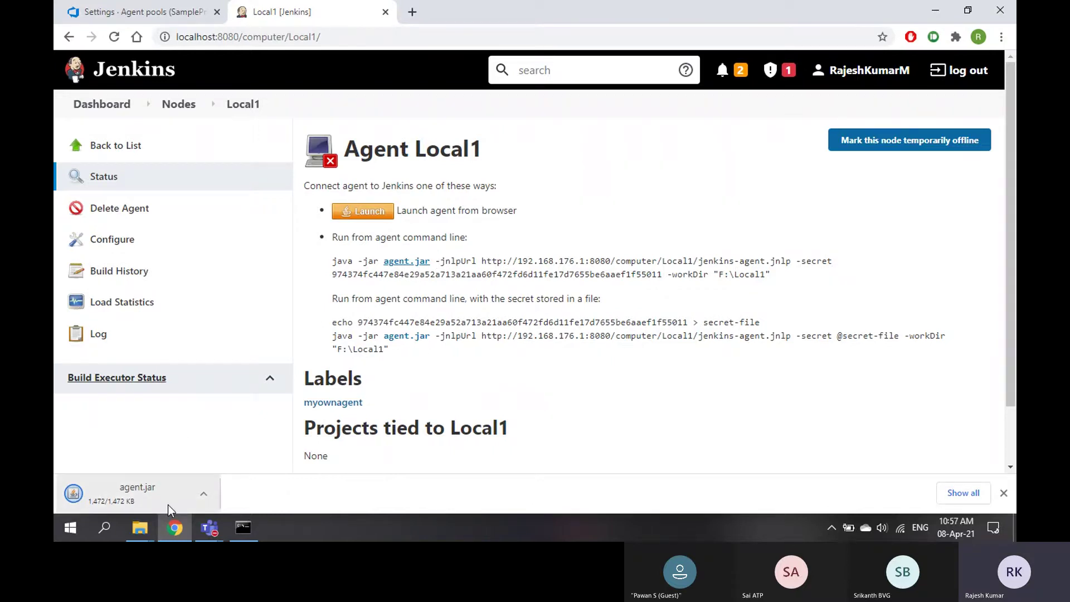
click(203, 494)
click(256, 445)
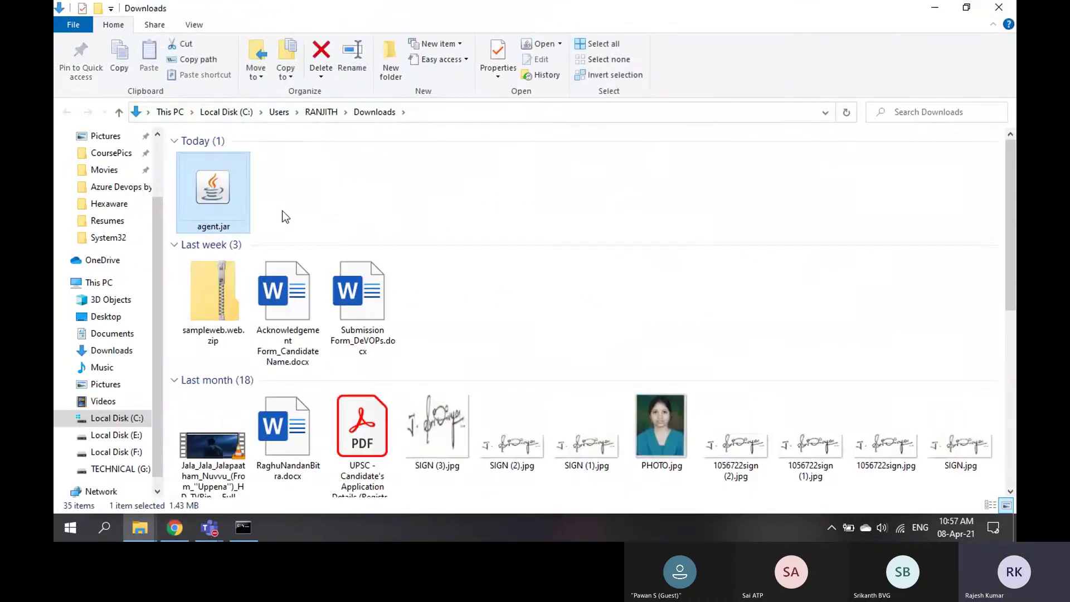
Copy agent.jar from Downloads into the F:\Local1 folder and refresh the folder view.
right_click(217, 190)
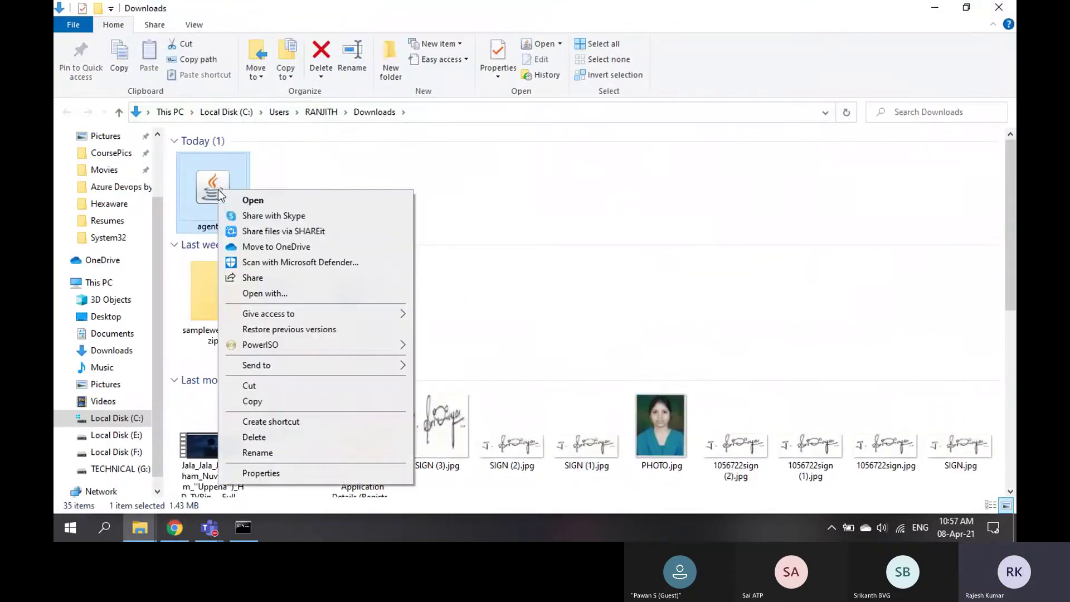
click(252, 401)
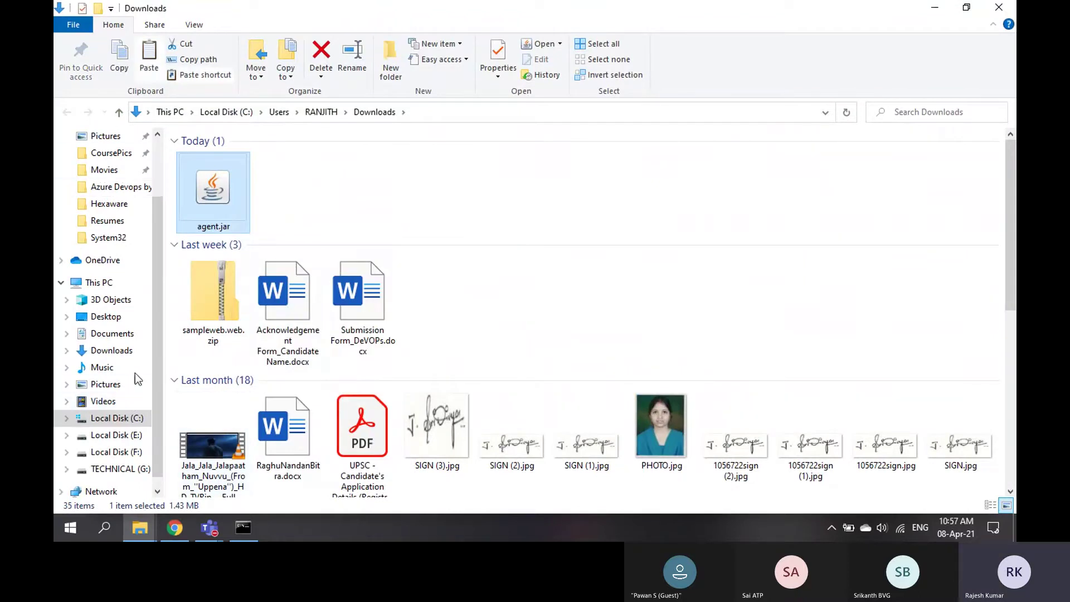
scroll(133, 312, up, 2)
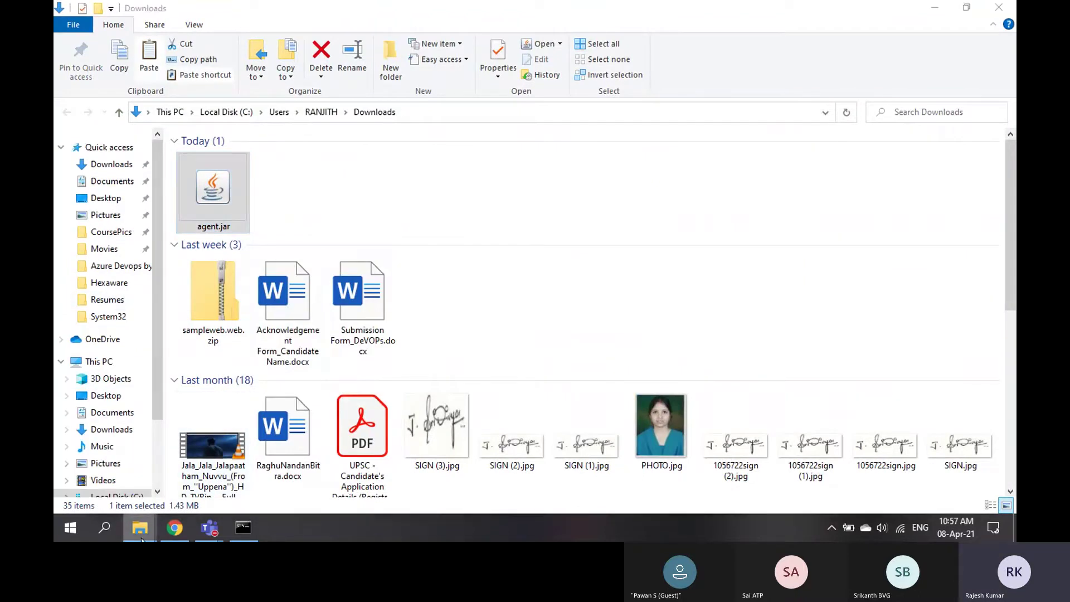
mouse_move(141, 518)
click(239, 446)
right_click(271, 338)
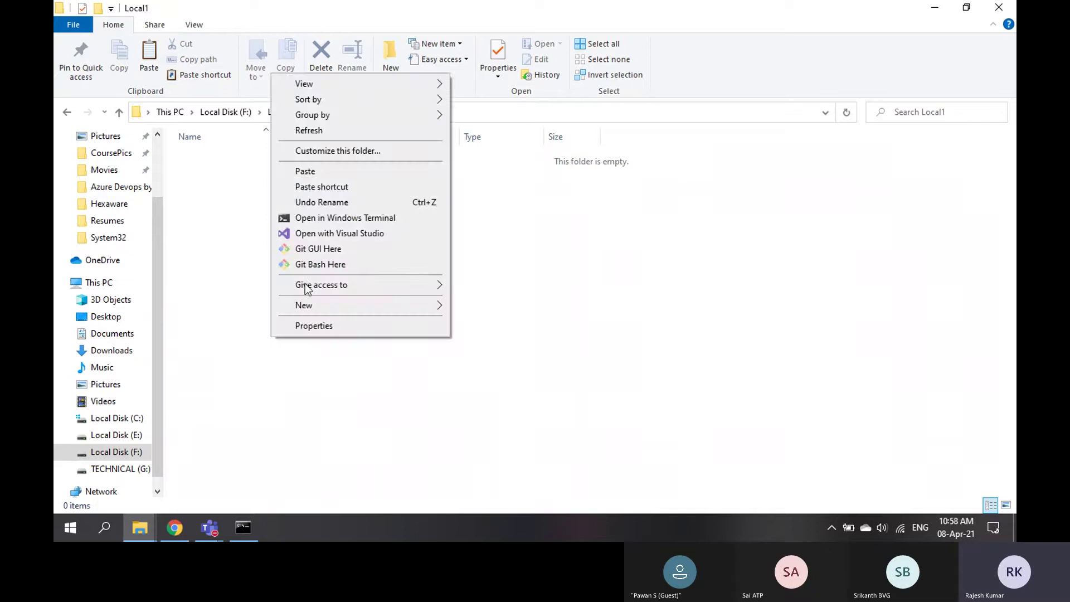
click(324, 171)
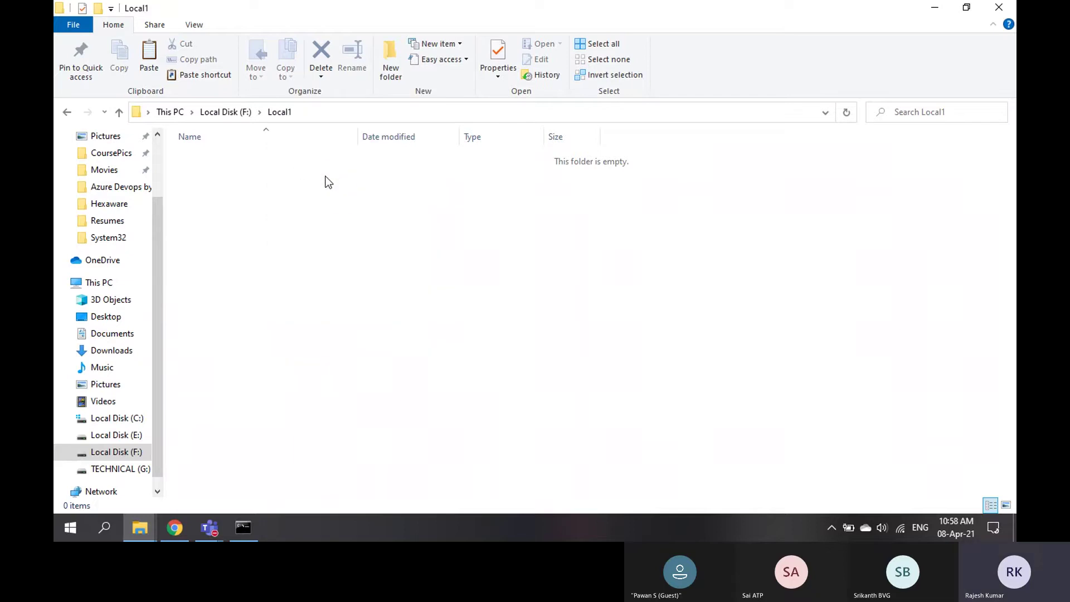
right_click(334, 293)
key(Escape)
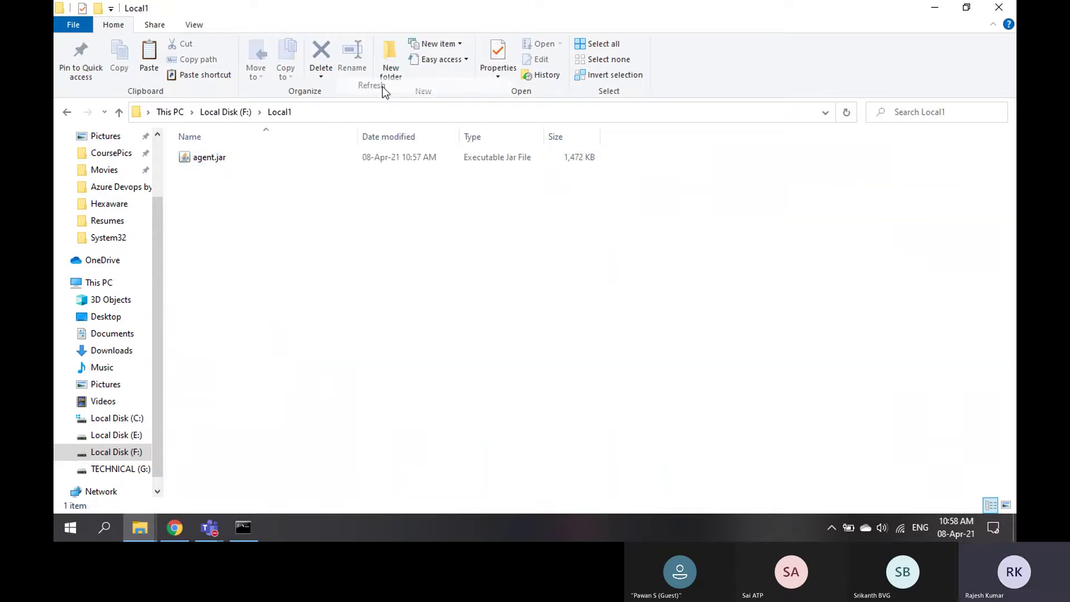
Try to rerun the java -jar agent.jar command with its agent secret from C:\WINDOWS\system32 in Command Prompt.
click(243, 528)
key(Up)
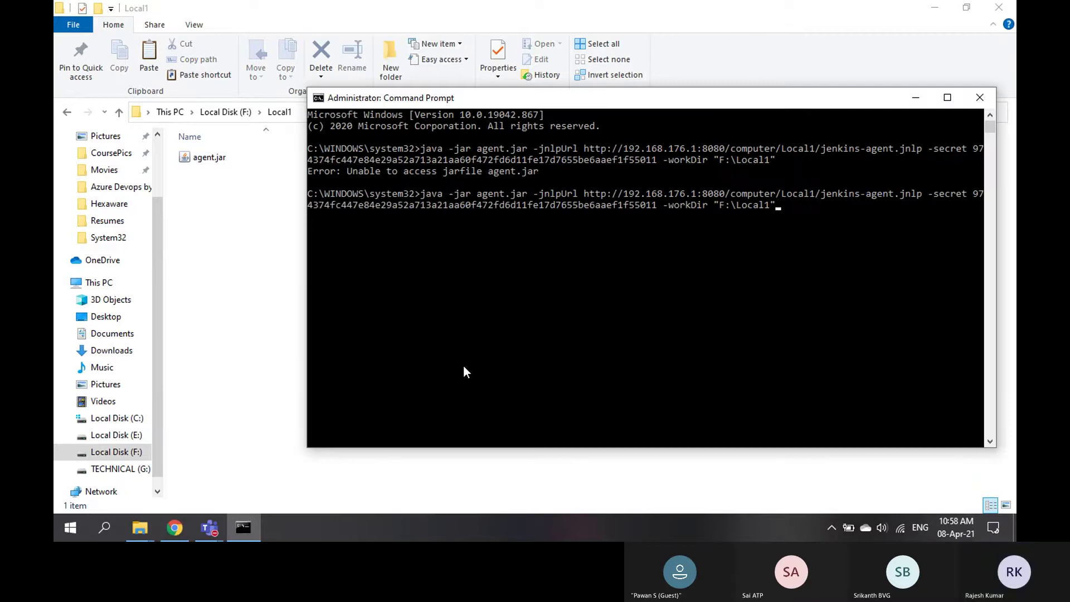
key(Return)
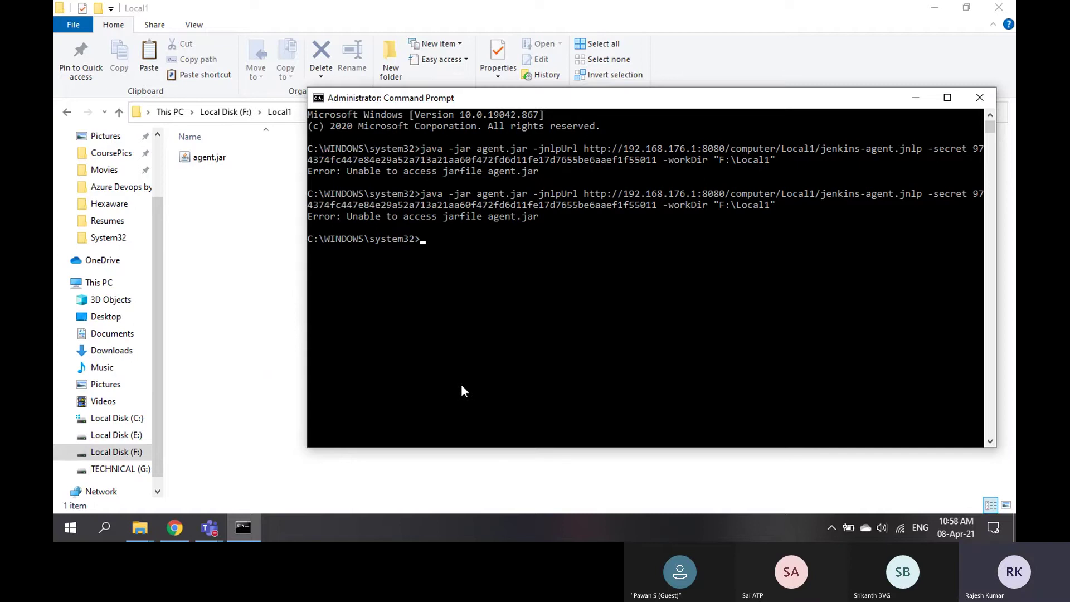
Run cd F:\Local1 in Command Prompt, reusing the path from the previous launch command without its opening quote.
text(cd)
drag(716, 207, 731, 208)
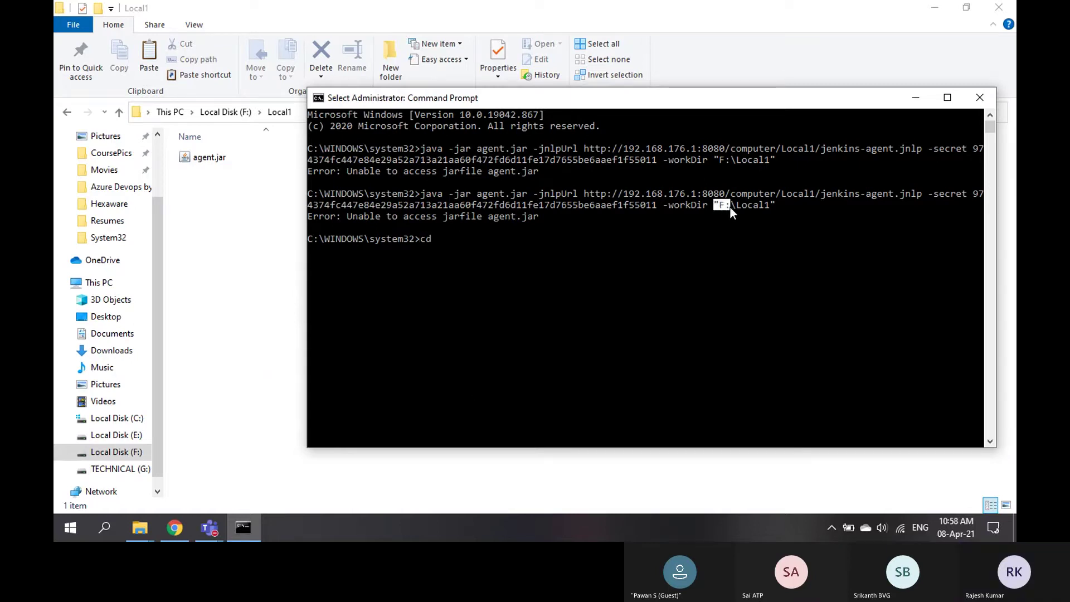
right_click(767, 207)
right_click(570, 250)
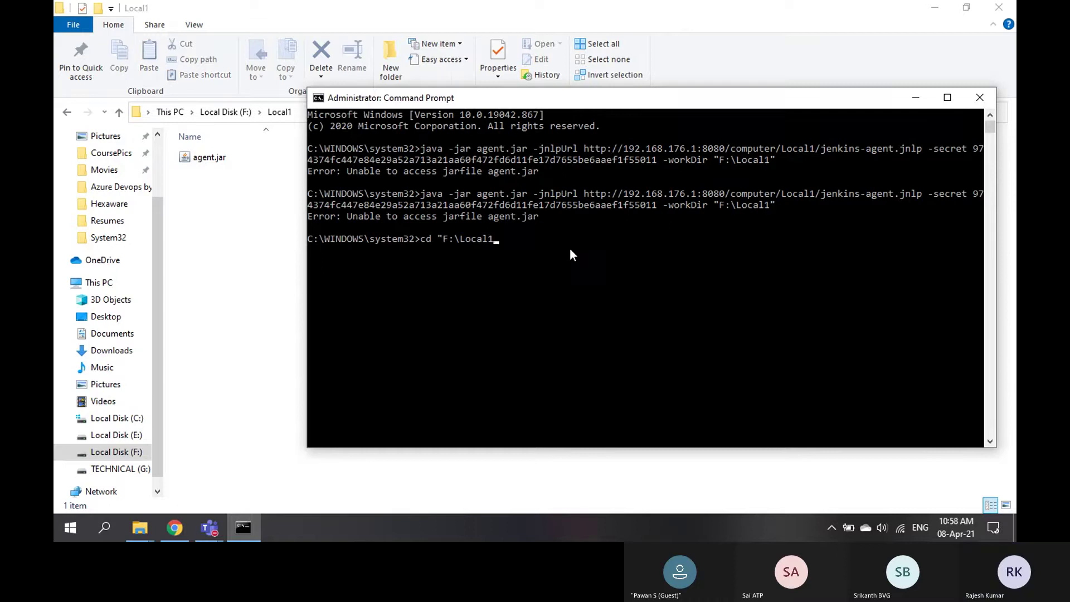
key(Left)
key(Left)
key(Left)
key(Left)
key(Left)
key(Left)
key(Left)
key(Left)
key(Left)
key(BackSpace)
key(Return)
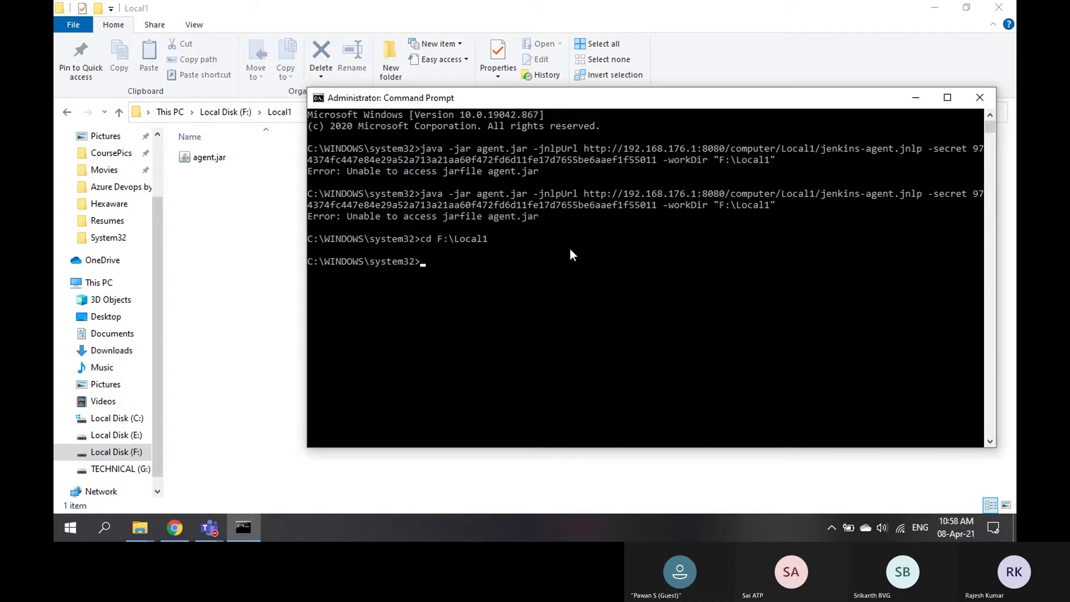
Run cd f:, switch Command Prompt to the F: drive with f:, and clear the screen with cls.
text(cd f)
text(:)
key(Return)
text(f:)
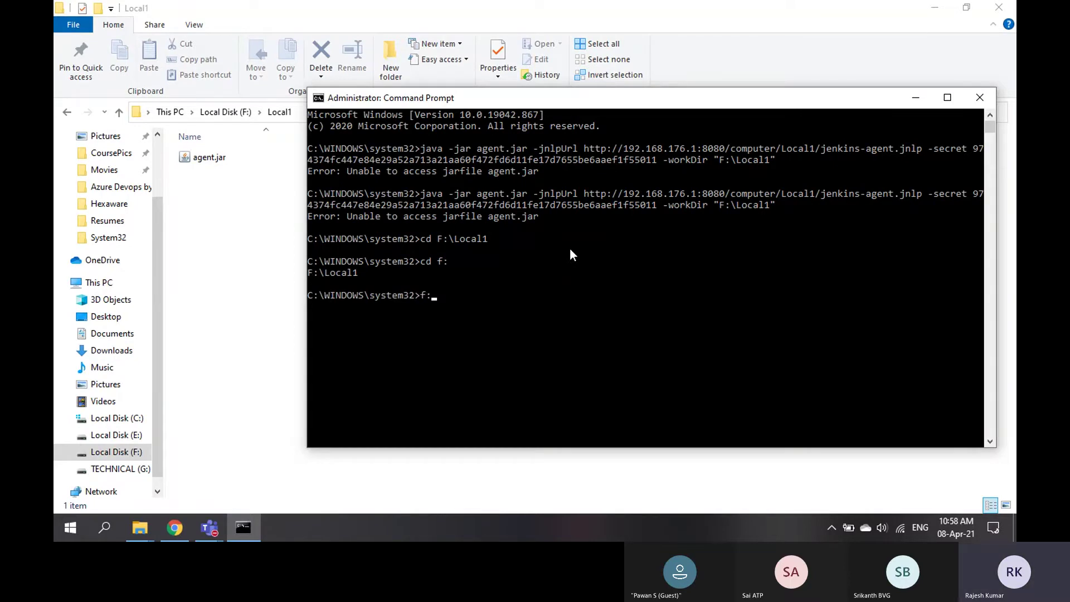
key(Return)
text(cls)
key(Return)
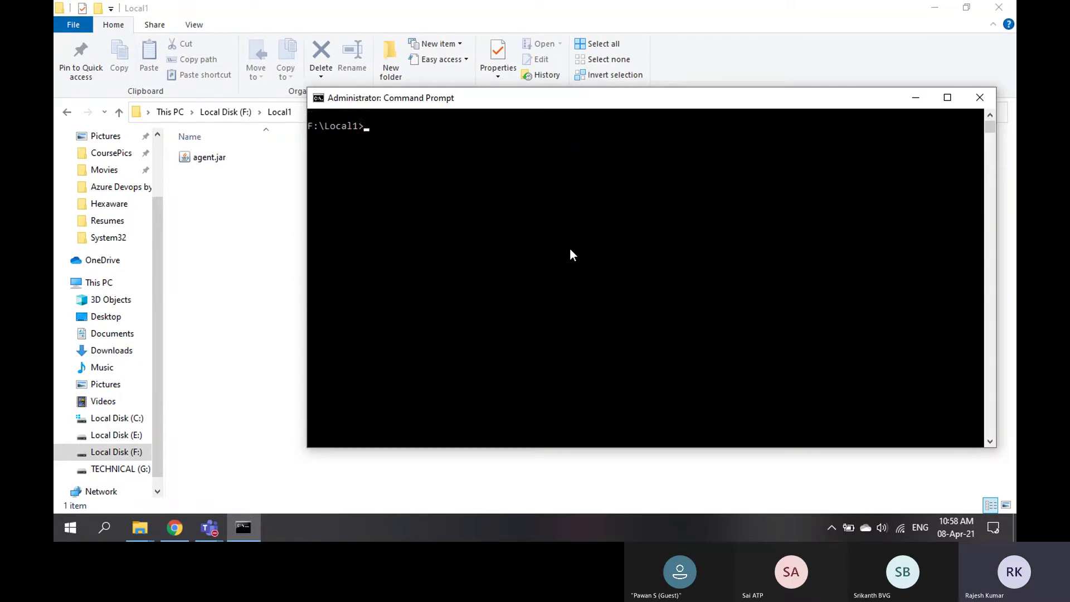
text("F:\Local1)
key(BackSpace)
key(BackSpace)
key(BackSpace)
key(BackSpace)
key(BackSpace)
key(BackSpace)
key(BackSpace)
key(BackSpace)
key(BackSpace)
key(BackSpace)
Recall the java -jar agent.jar launch command containing the agent secret and run it from F:\Local1.
text(cls)
key(Up)
key(Up)
key(Up)
key(Up)
key(Up)
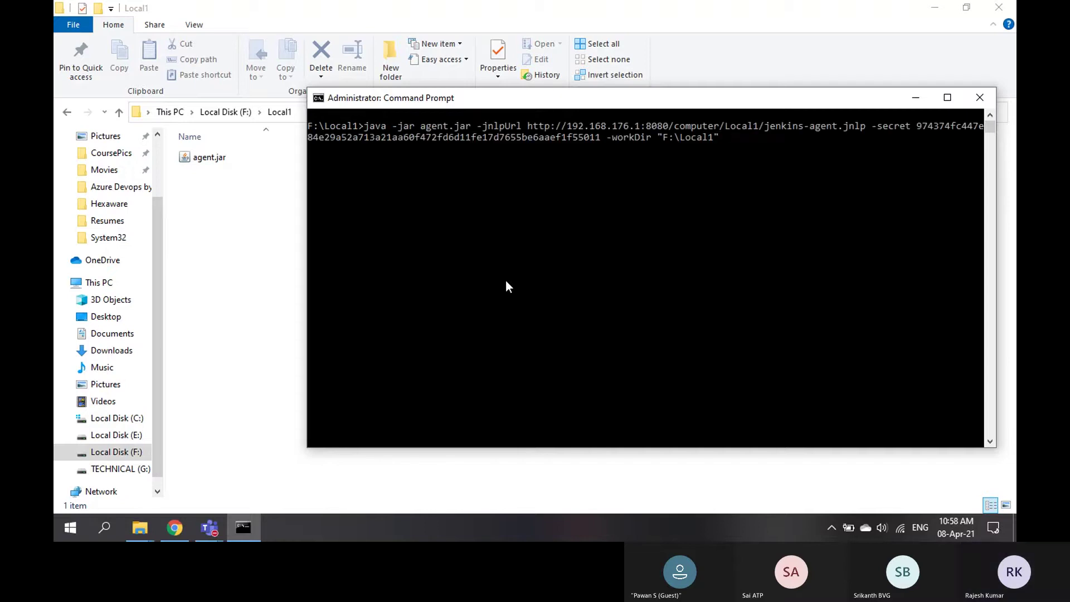
key(Return)
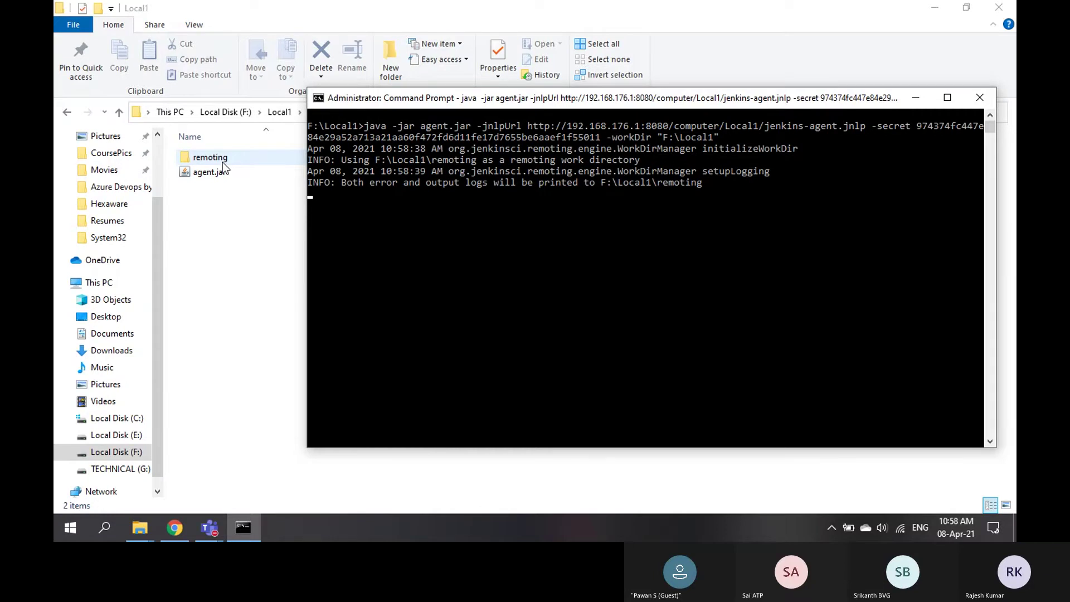
Compare the Jenkins Local1 agent status page with the agent's connection output in Command Prompt.
click(174, 528)
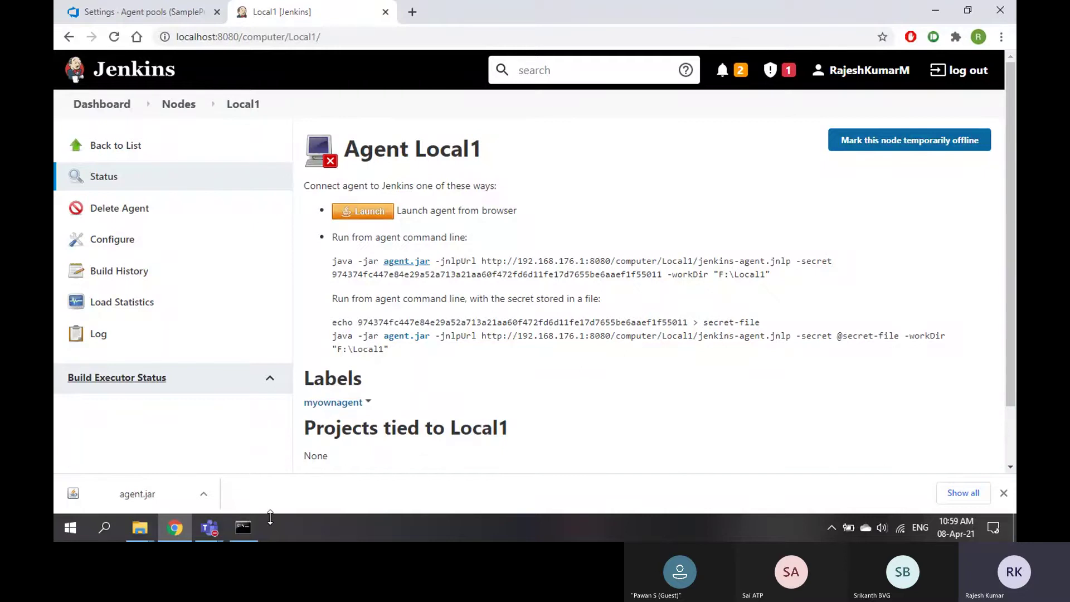
click(243, 528)
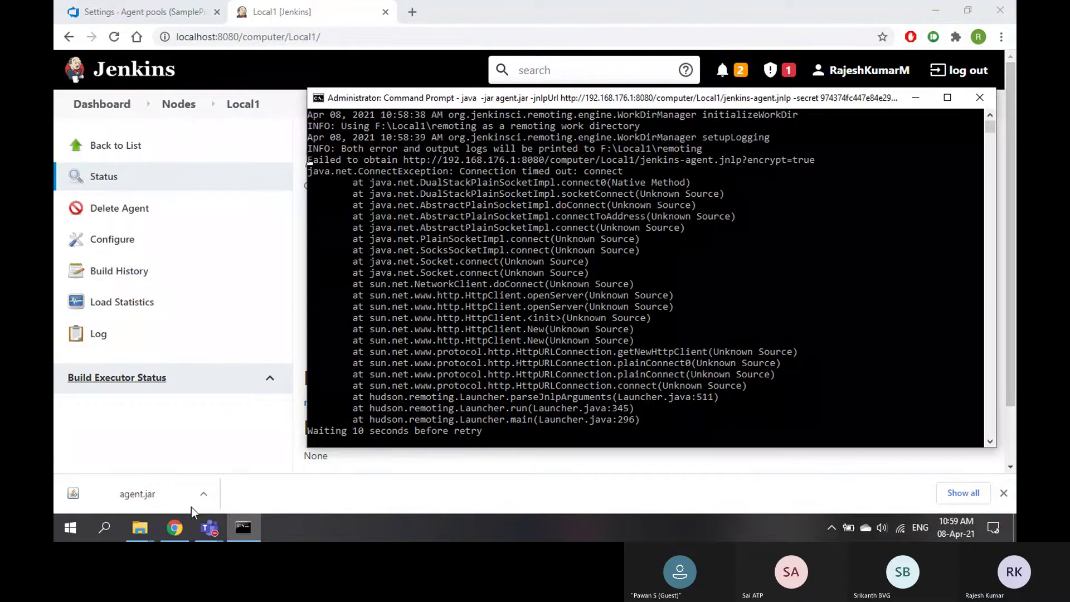
click(209, 527)
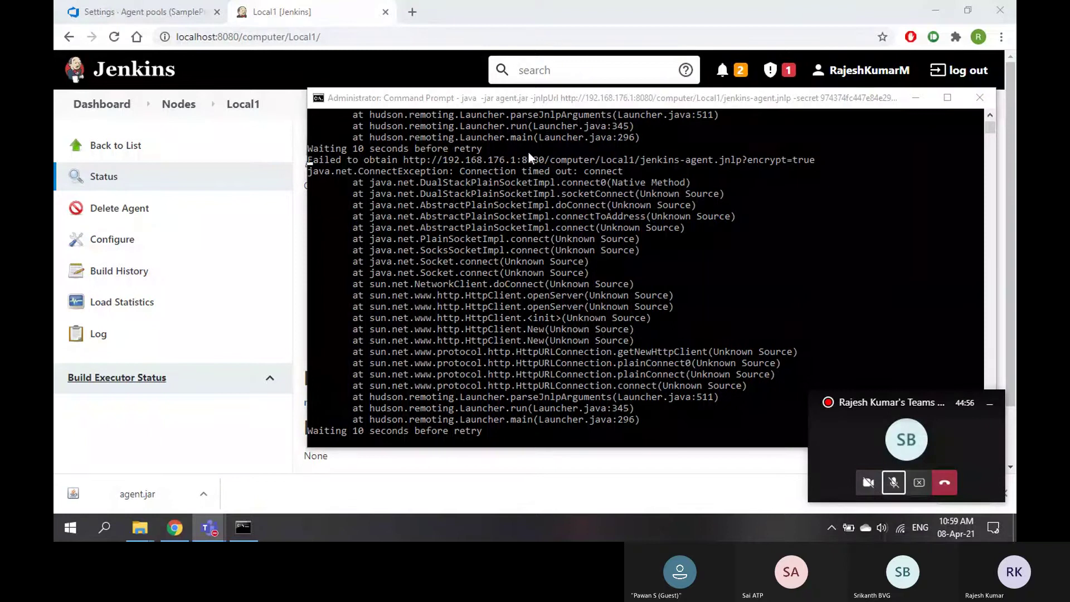
click(623, 16)
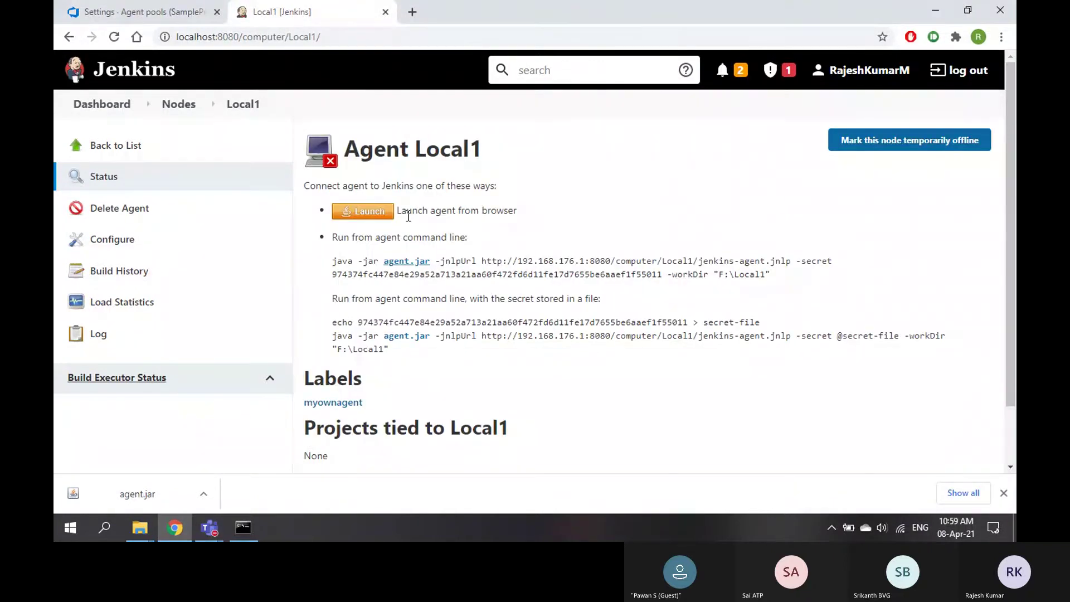
click(245, 528)
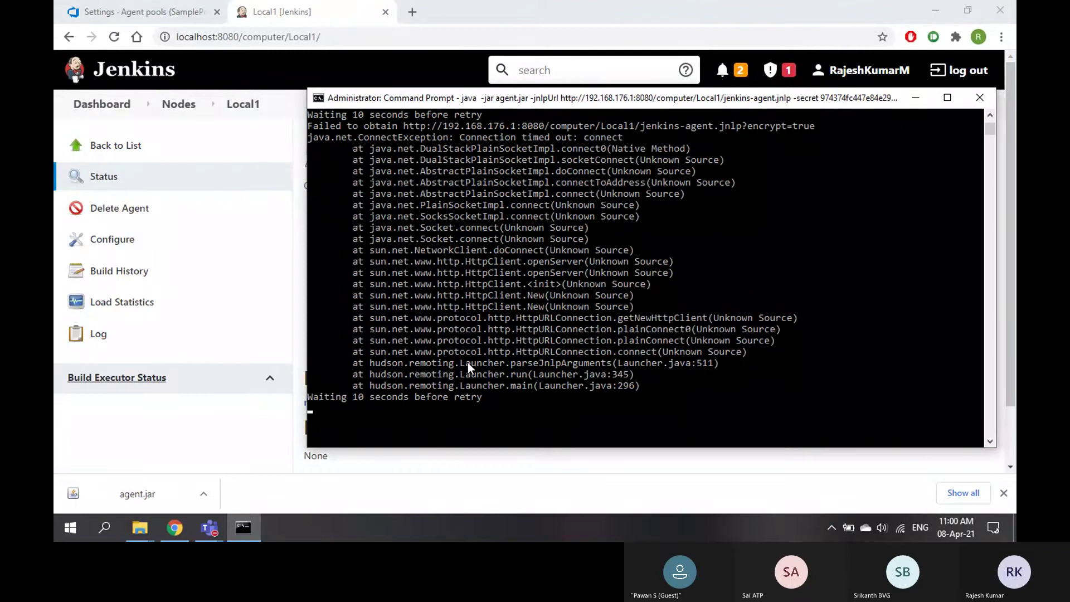
mouse_move(209, 528)
click(411, 441)
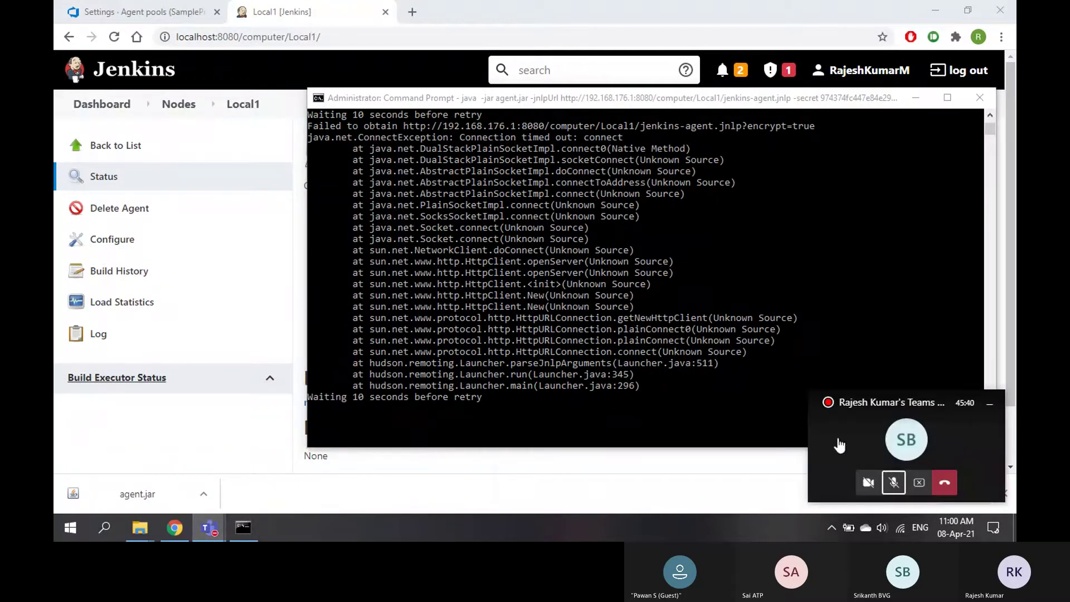
click(894, 483)
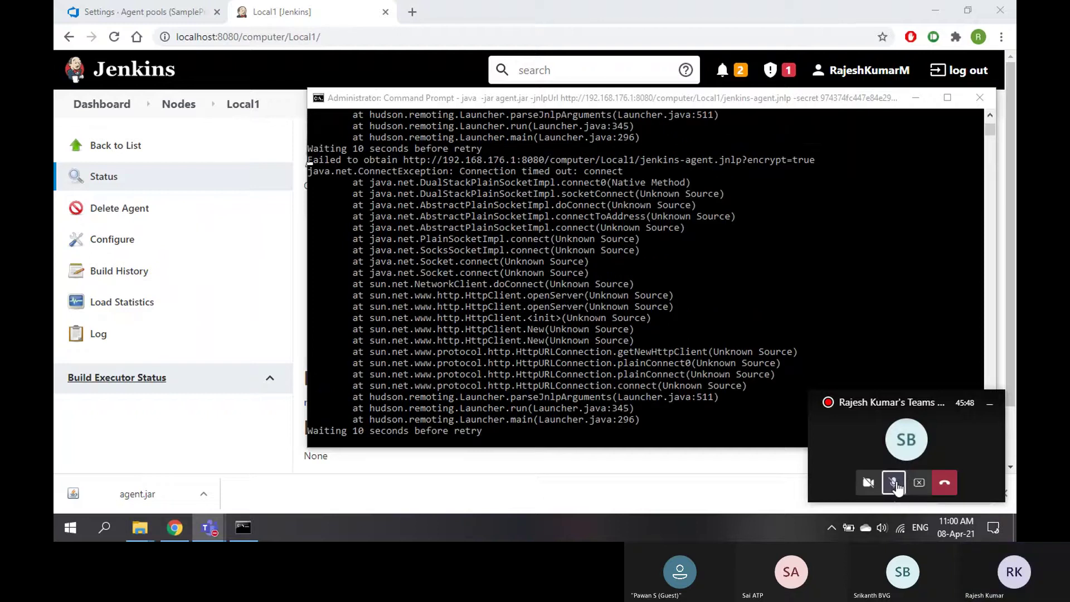
Return to the Jenkins dashboard and open Configure System from Manage Jenkins.
click(603, 466)
click(85, 109)
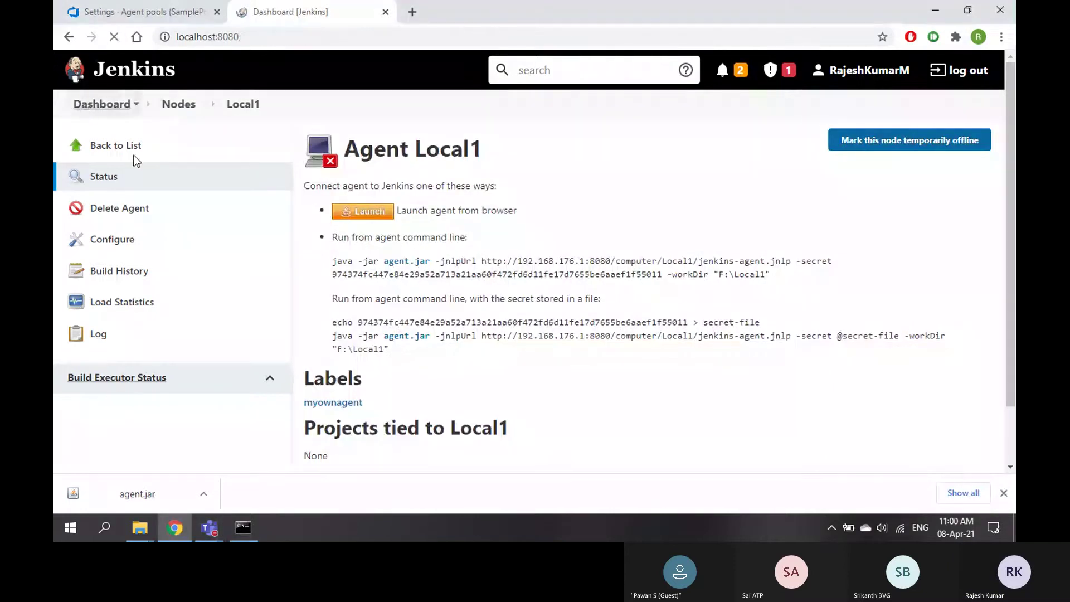
click(122, 241)
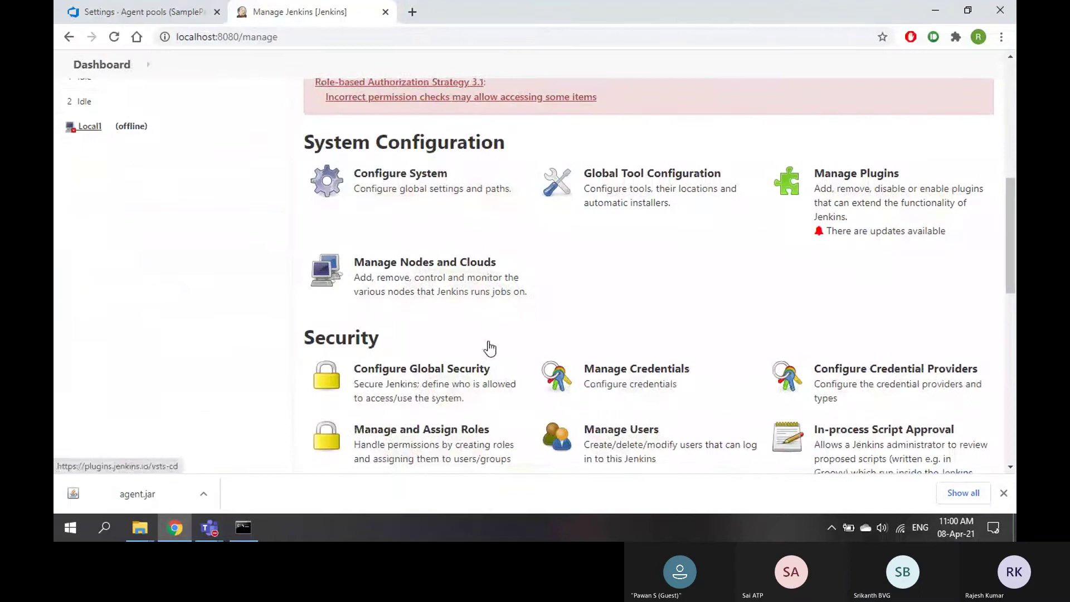
click(424, 192)
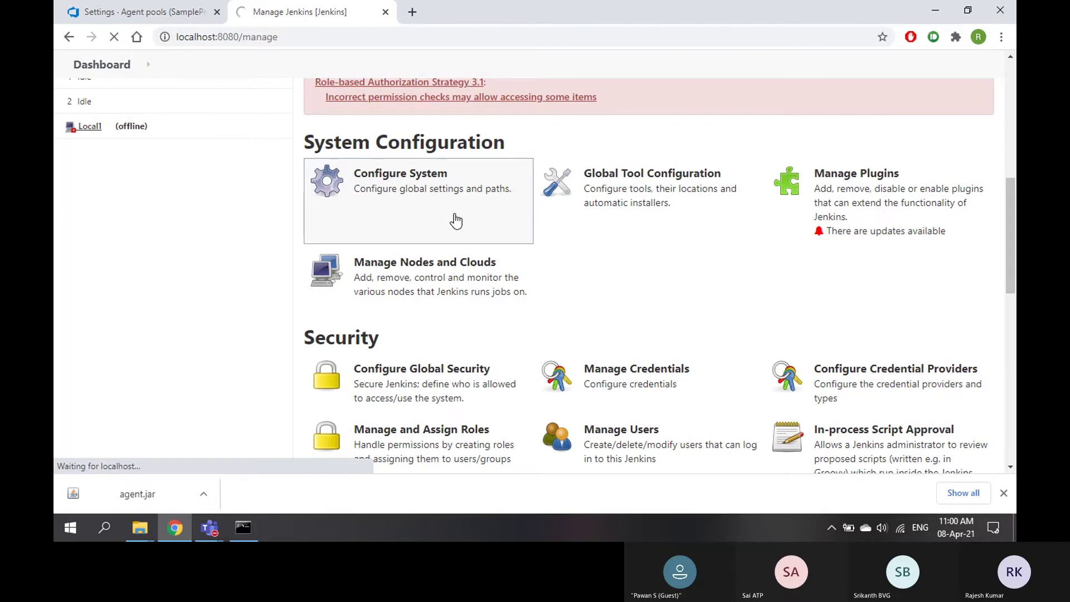
View the Azure DevOps MyPool agents page, return to the Jenkins configuration, and bring up the agent output in Command Prompt.
click(146, 11)
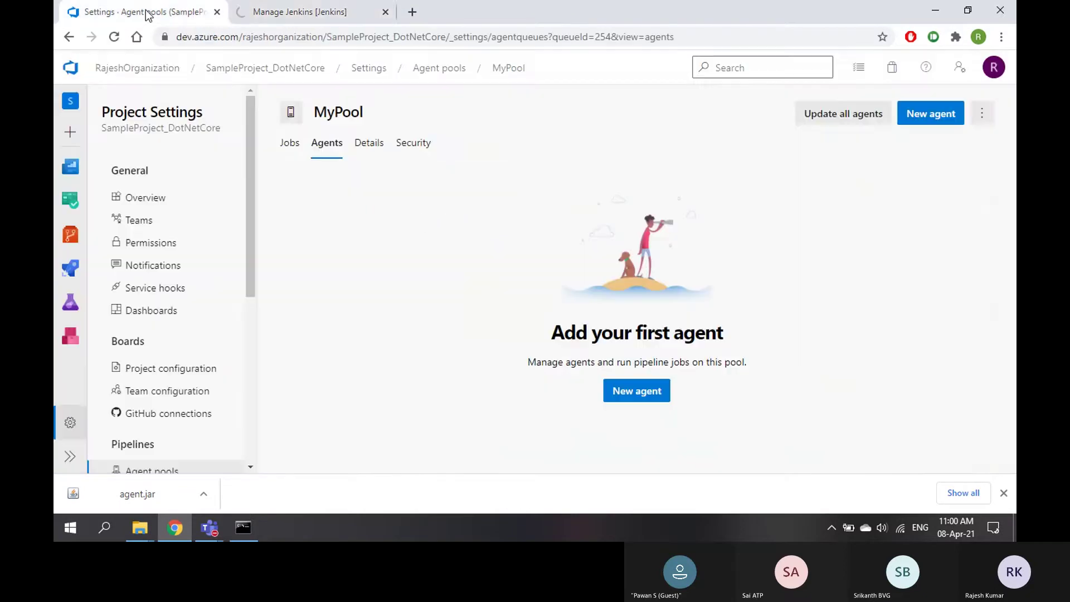
click(295, 12)
click(246, 526)
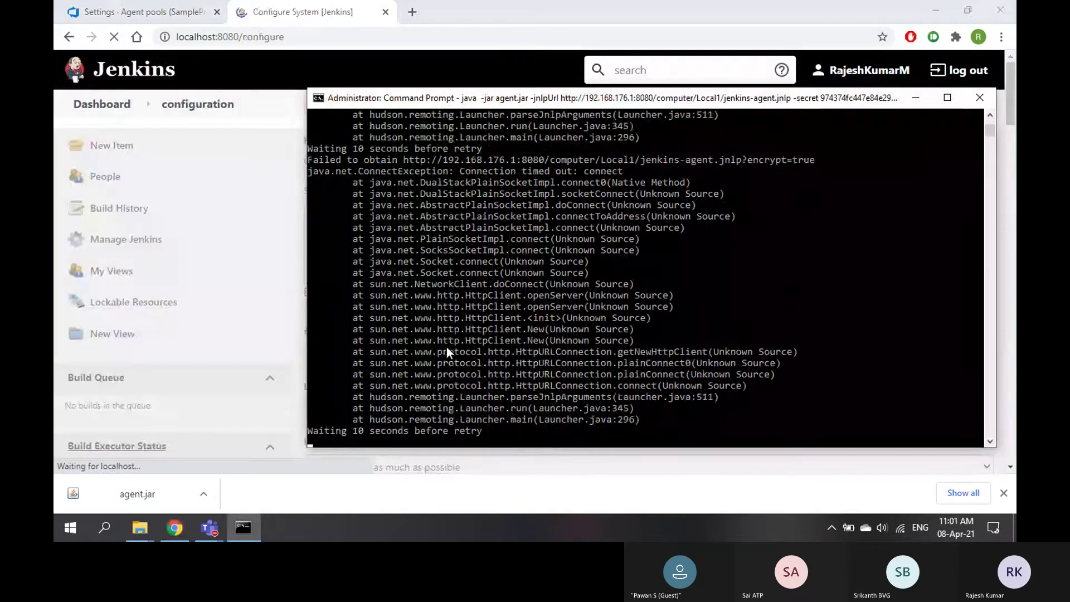
click(457, 18)
scroll(476, 251, down, 3)
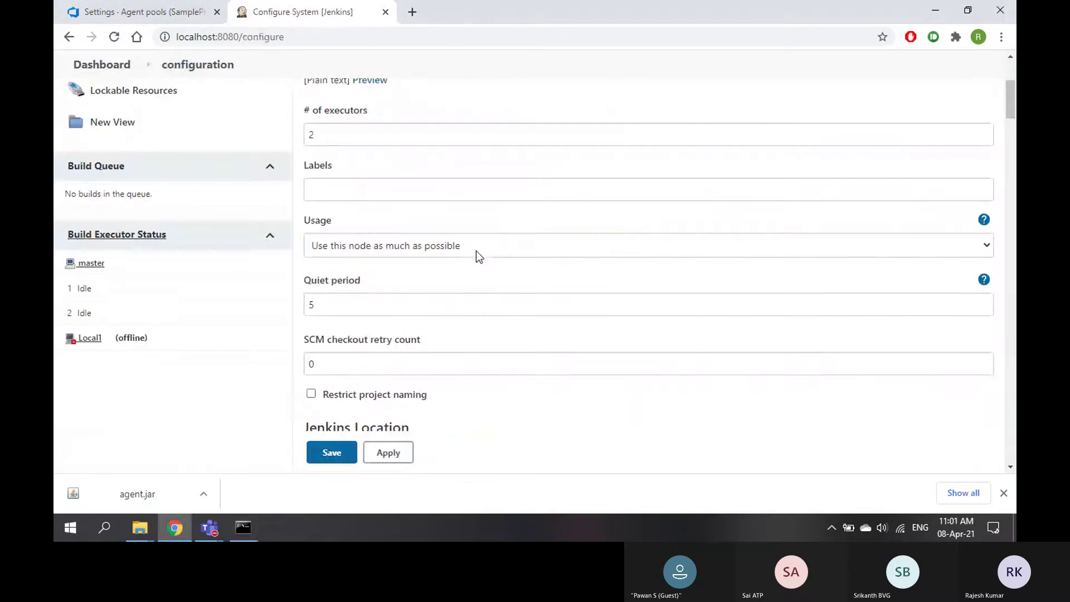
scroll(476, 251, down, 6)
scroll(467, 246, up, 1)
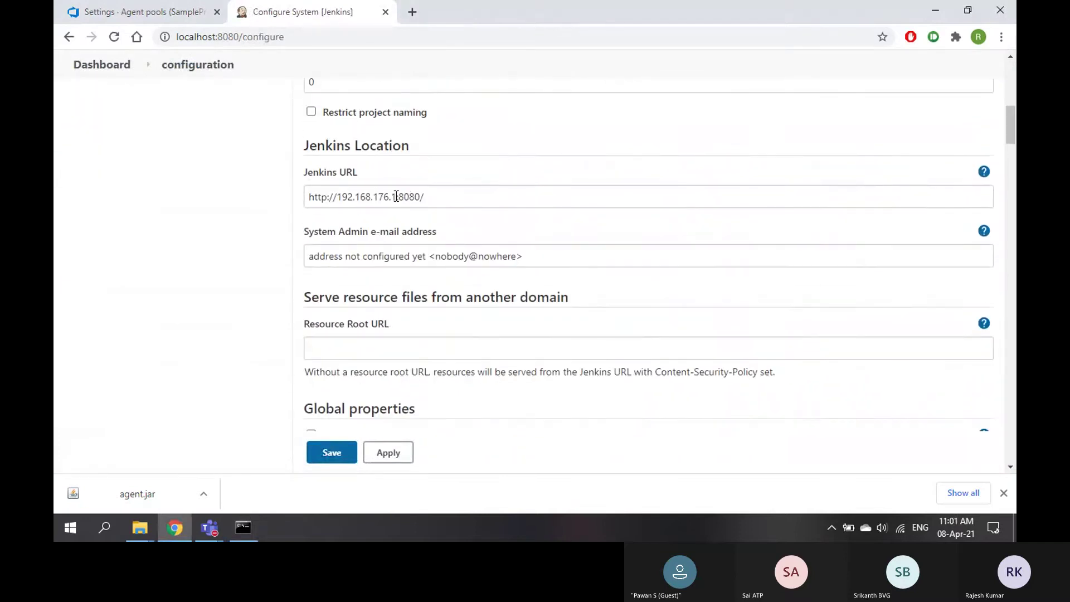
drag(396, 196, 339, 199)
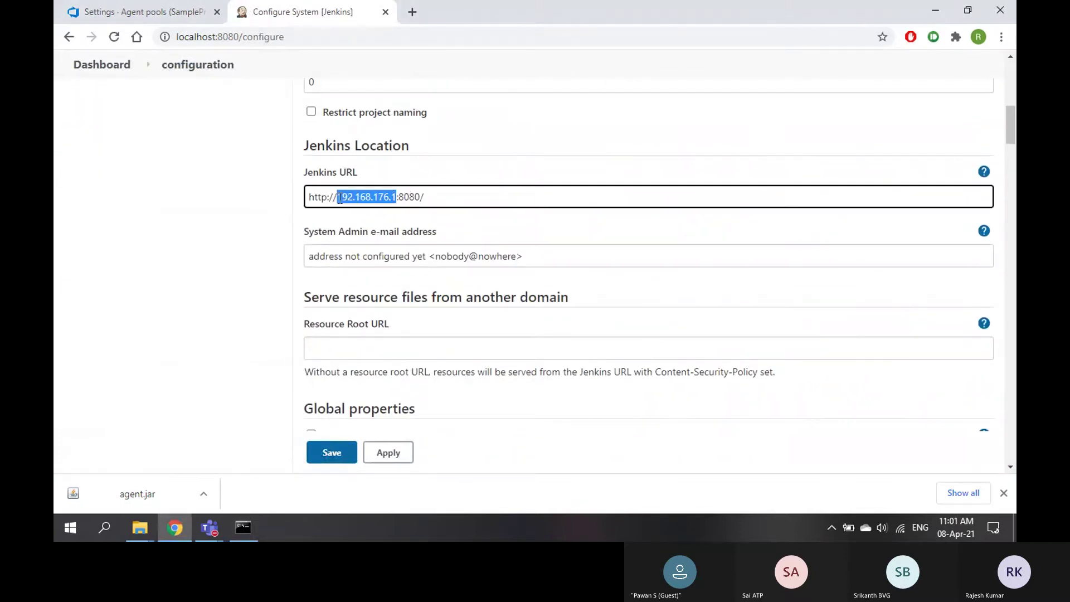
text(loclhost)
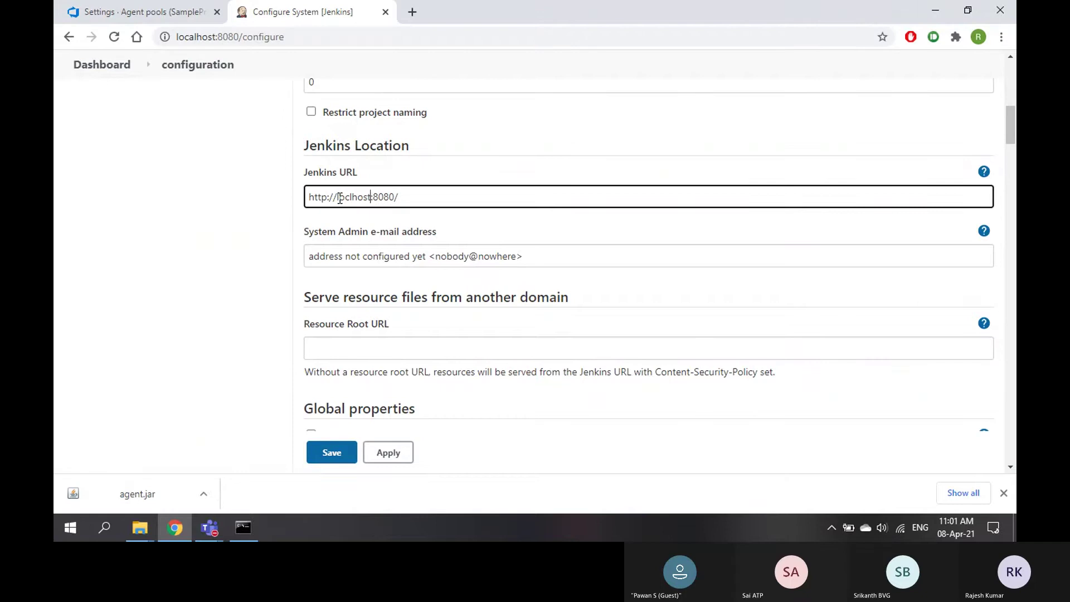
key(Left)
key(Left)
key(Left)
key(Left)
key(Left)
text(a)
click(382, 454)
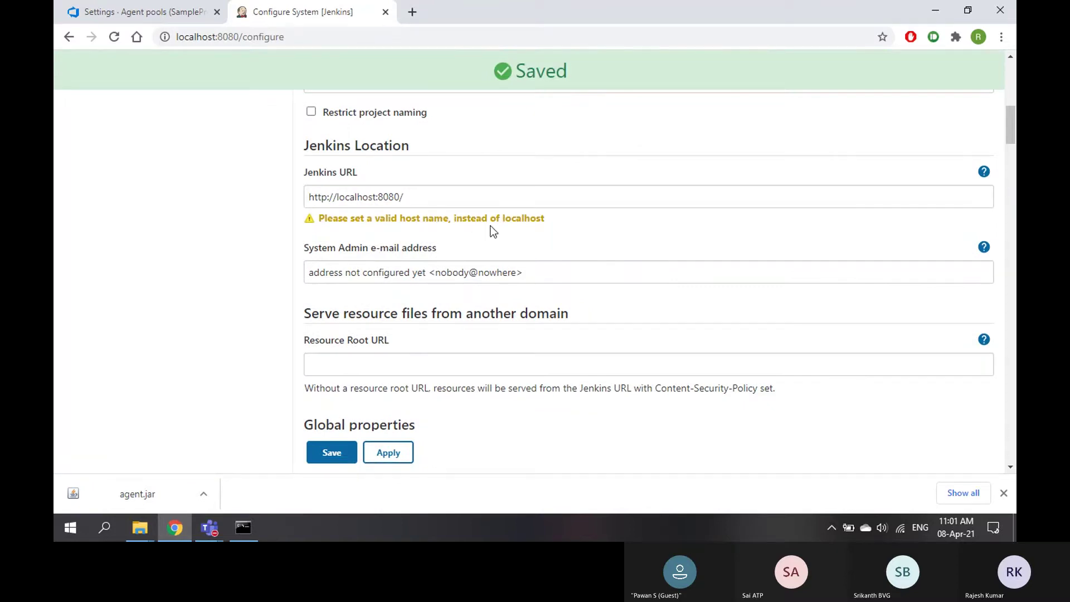
click(332, 455)
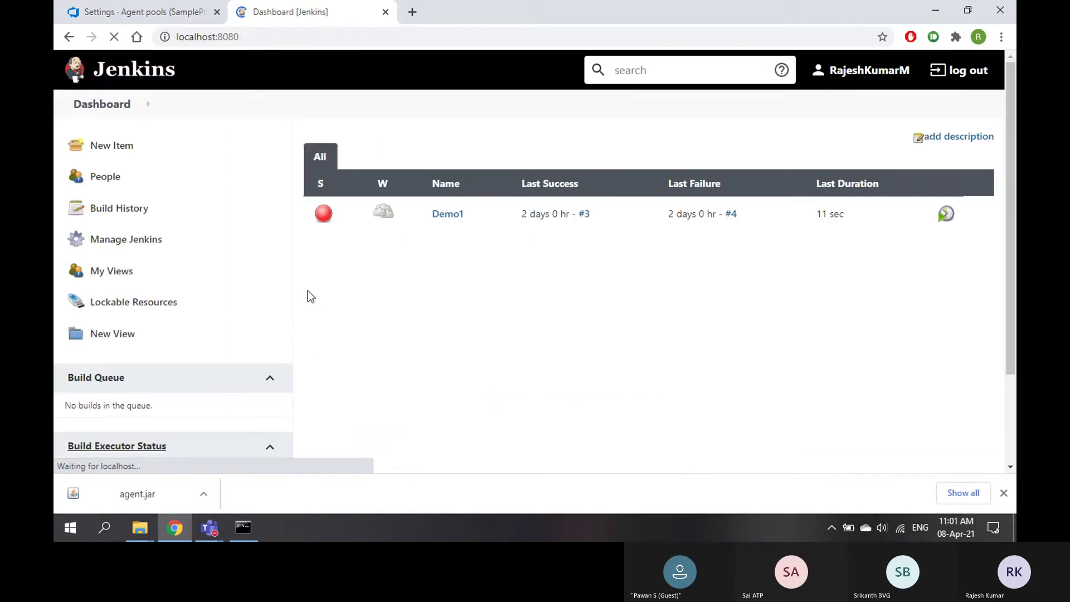
Check the agent's latest connection output in Command Prompt and return to the Jenkins dashboard.
click(244, 528)
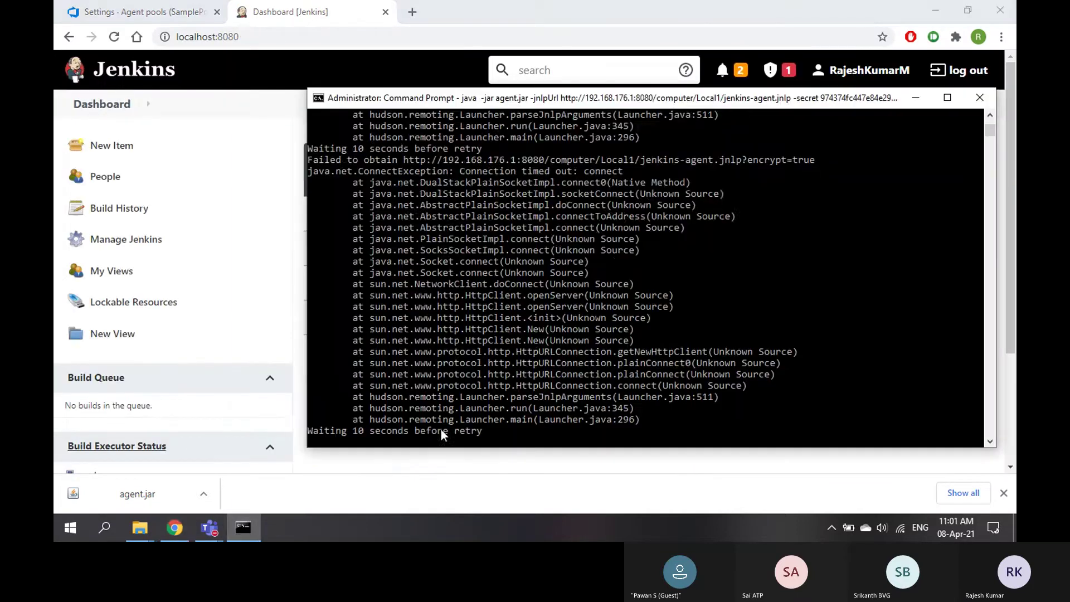
scroll(470, 415, down, 1)
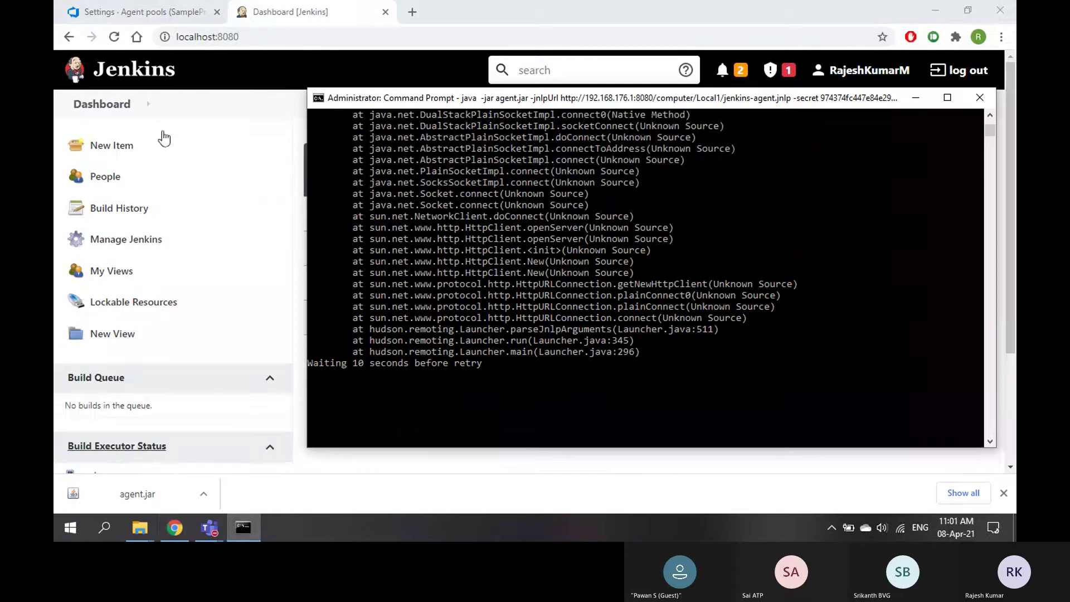
click(100, 104)
Unmute the microphone in the Teams meeting and admit the participant waiting in the lobby.
mouse_move(221, 538)
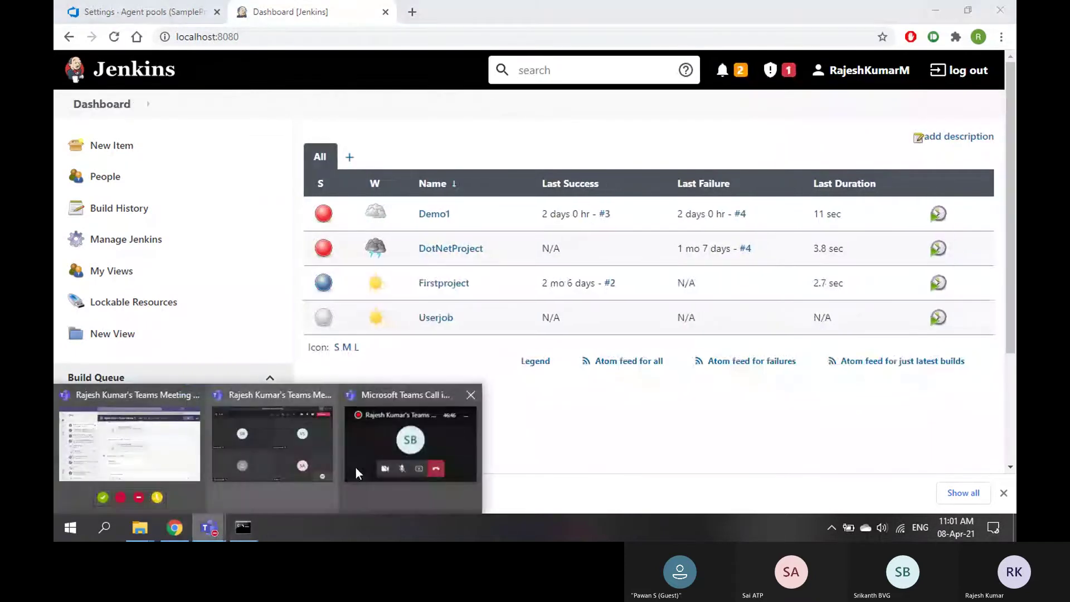
click(355, 467)
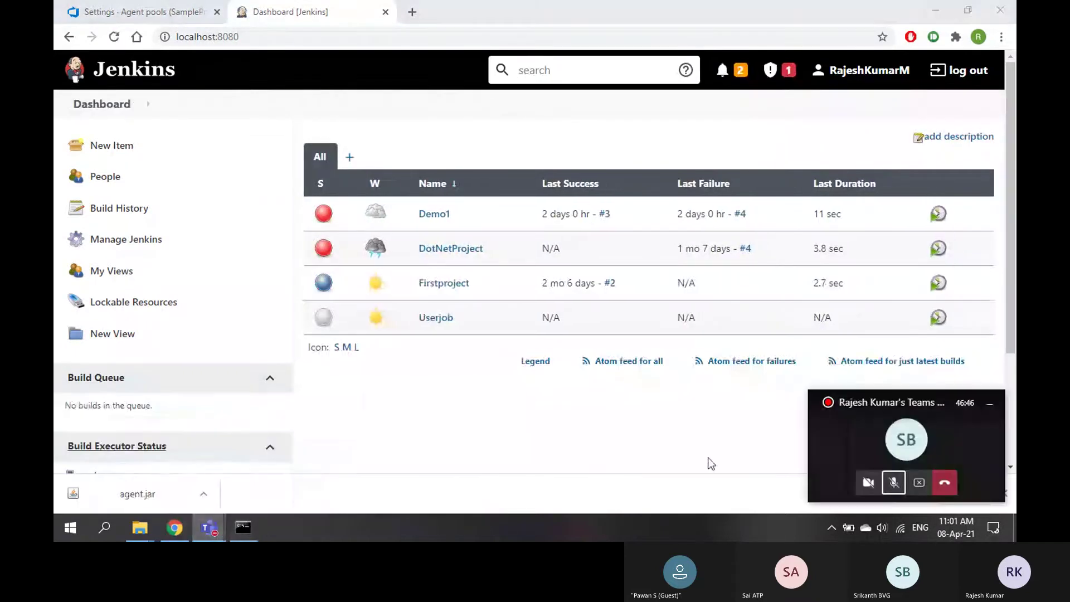
click(243, 528)
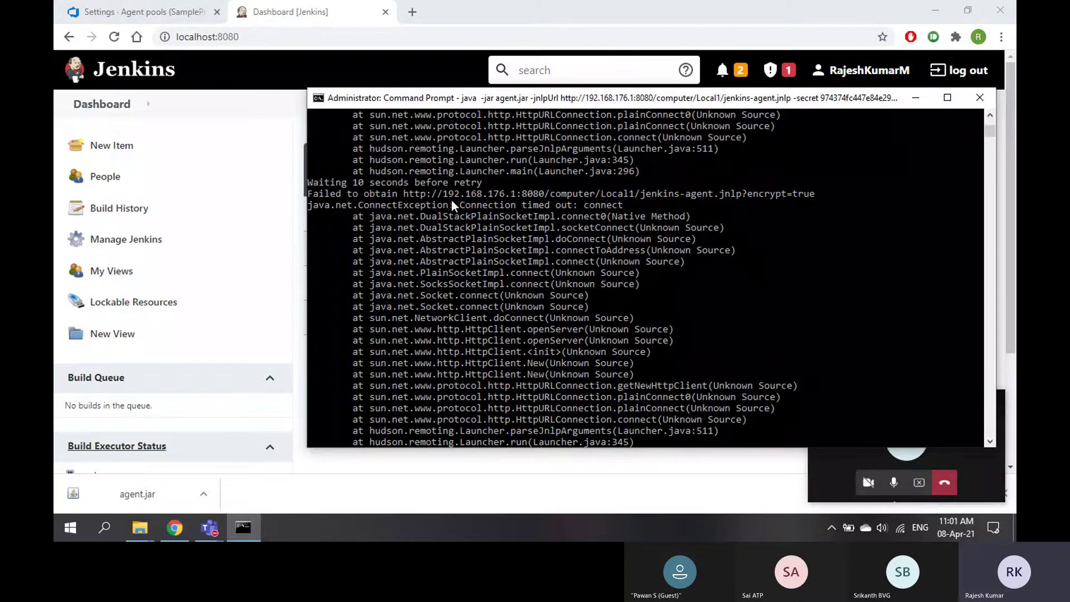
scroll(529, 224, up, 2)
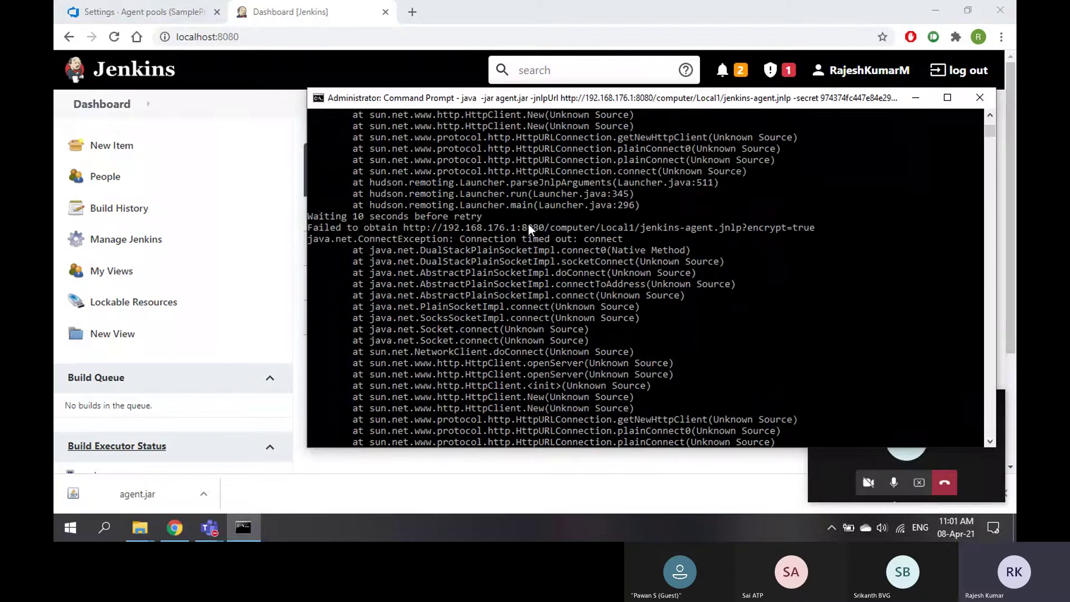
click(821, 480)
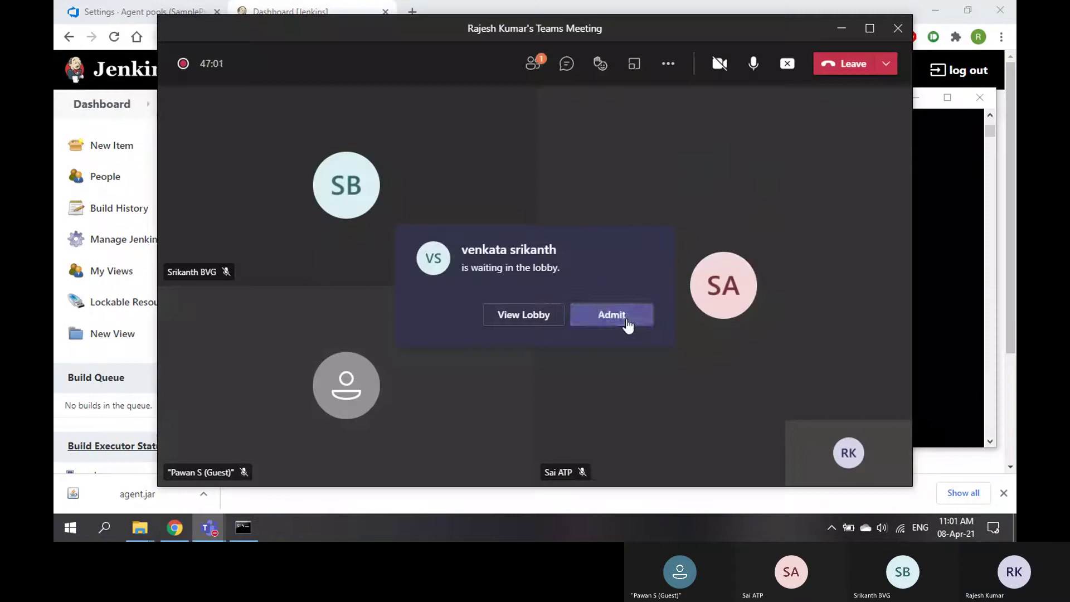
click(627, 325)
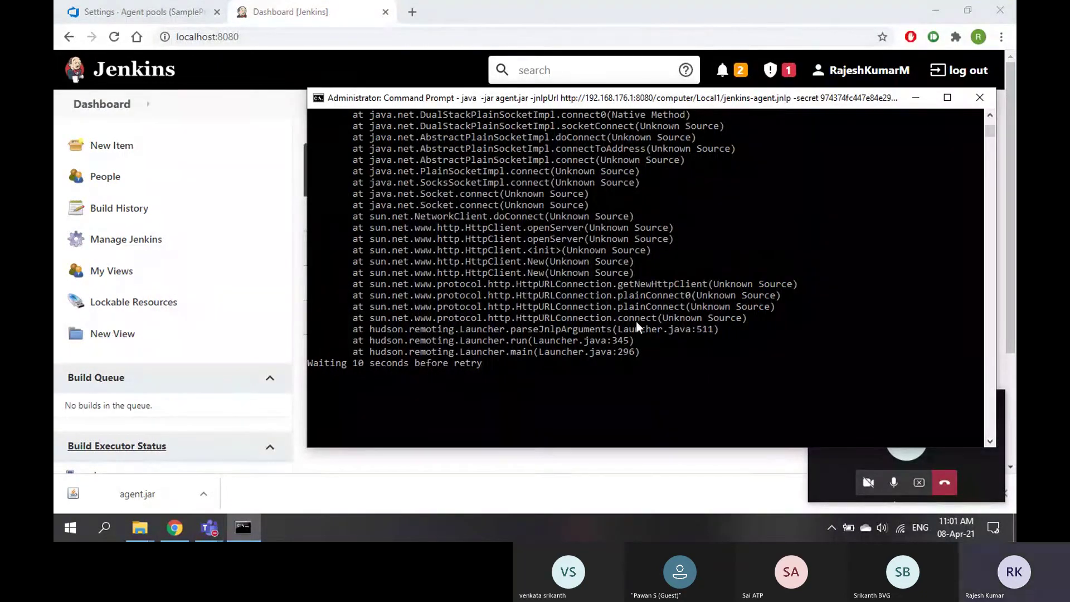
Open the Local1 agent page in Jenkins through Manage Nodes and Clouds.
click(149, 21)
click(279, 12)
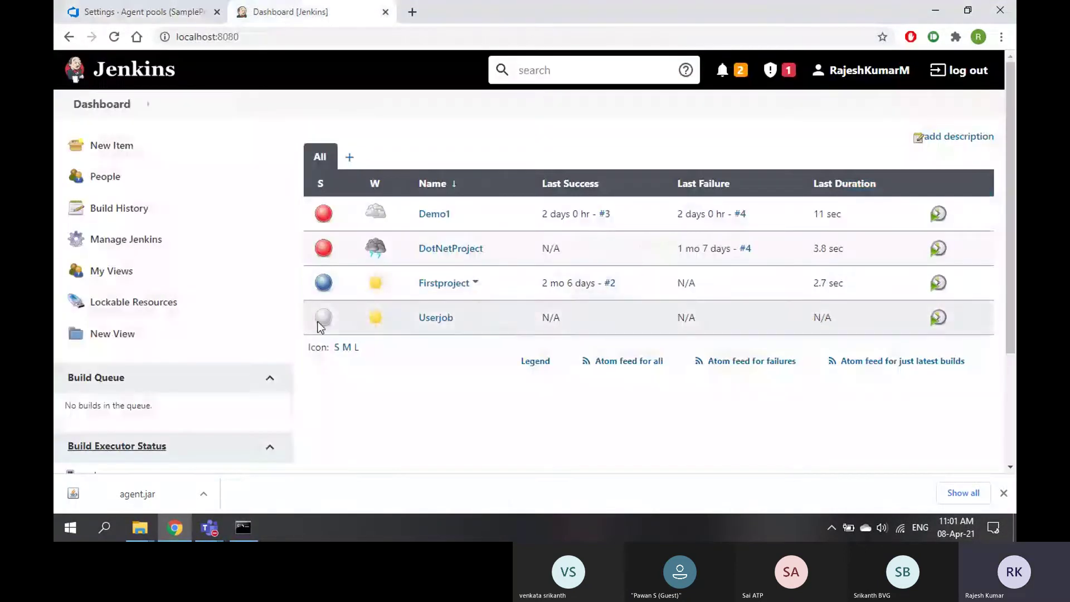
click(129, 245)
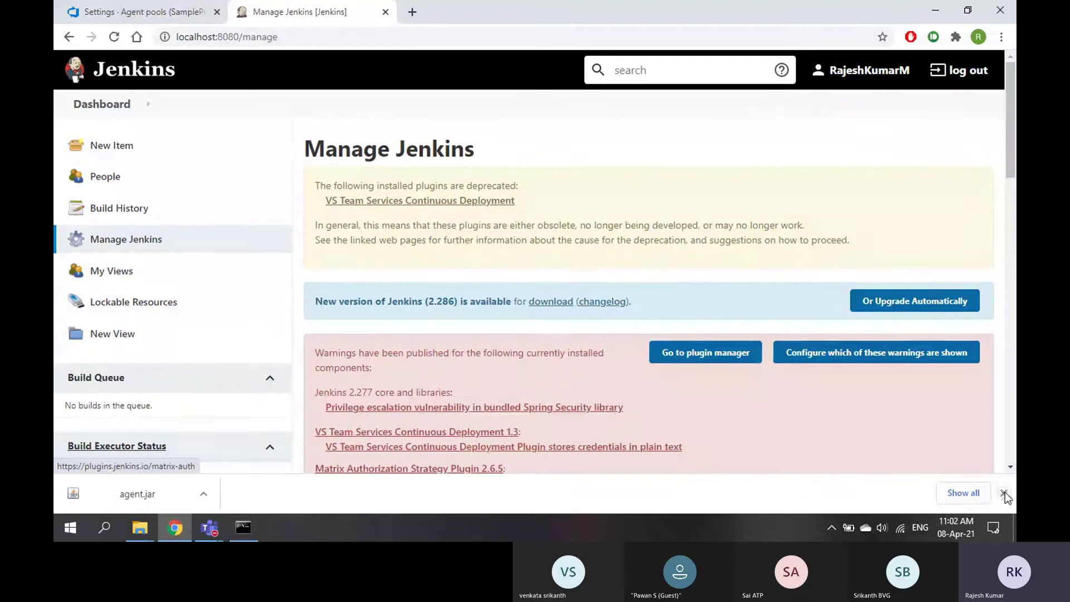
click(1005, 493)
scroll(608, 399, down, 10)
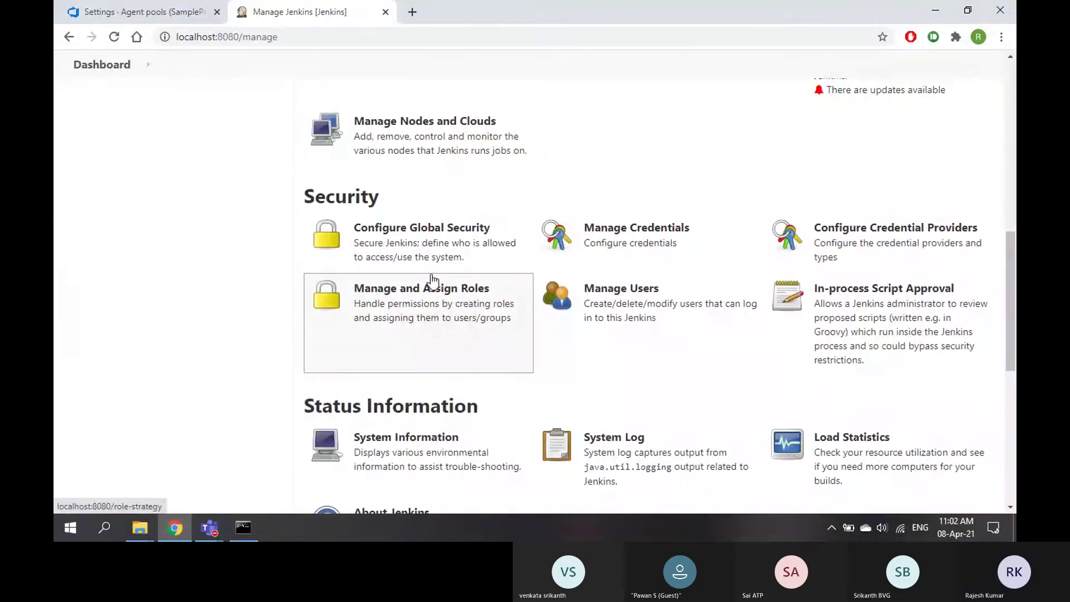
click(426, 144)
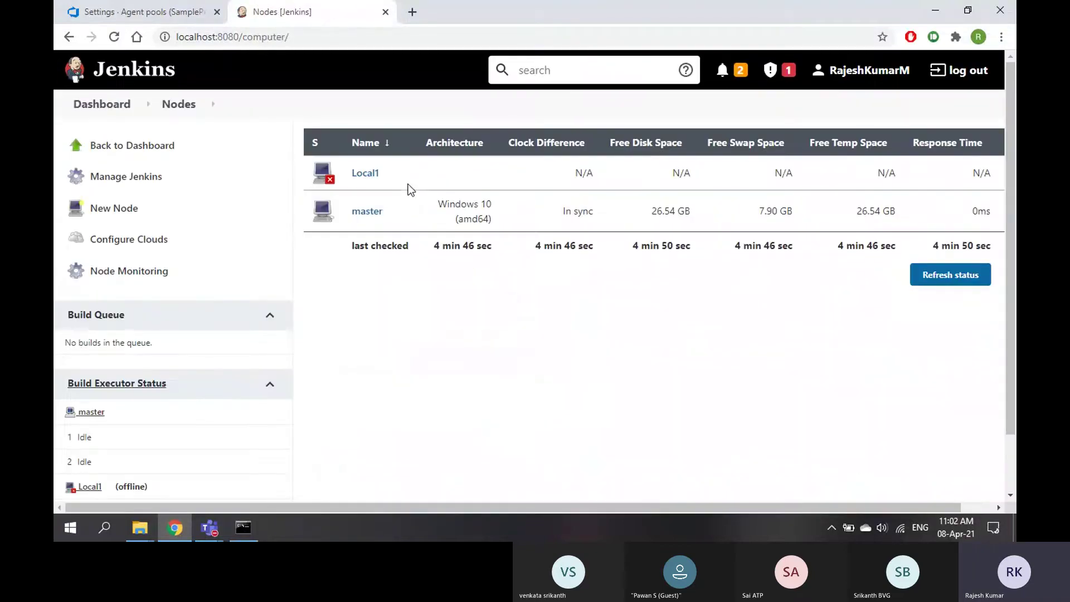
click(367, 175)
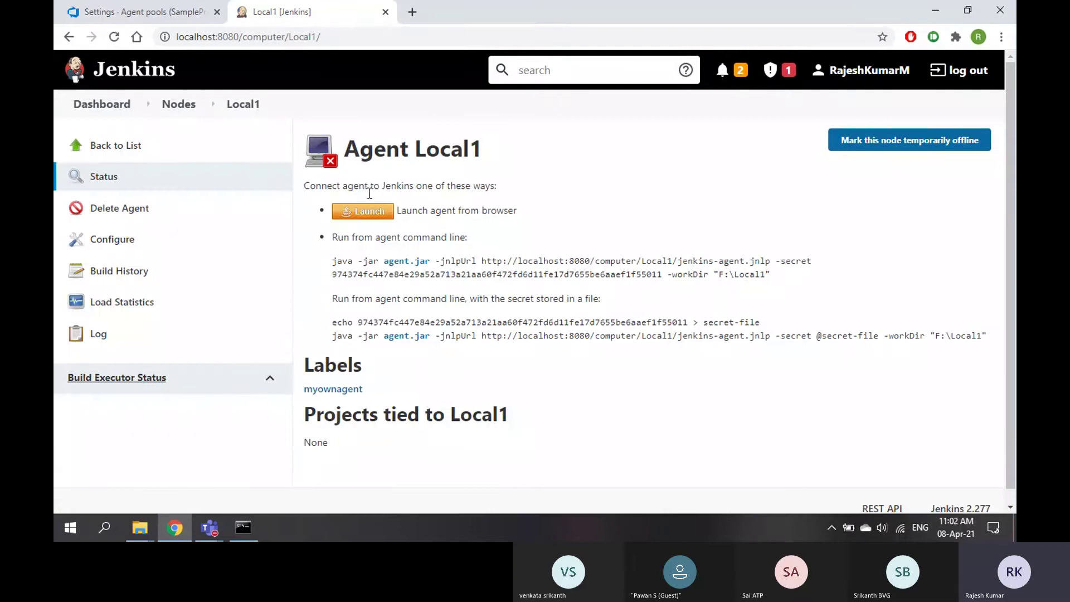
Stop the running agent in Command Prompt and bring back the java -jar agent.jar launch command containing the agent secret.
click(244, 527)
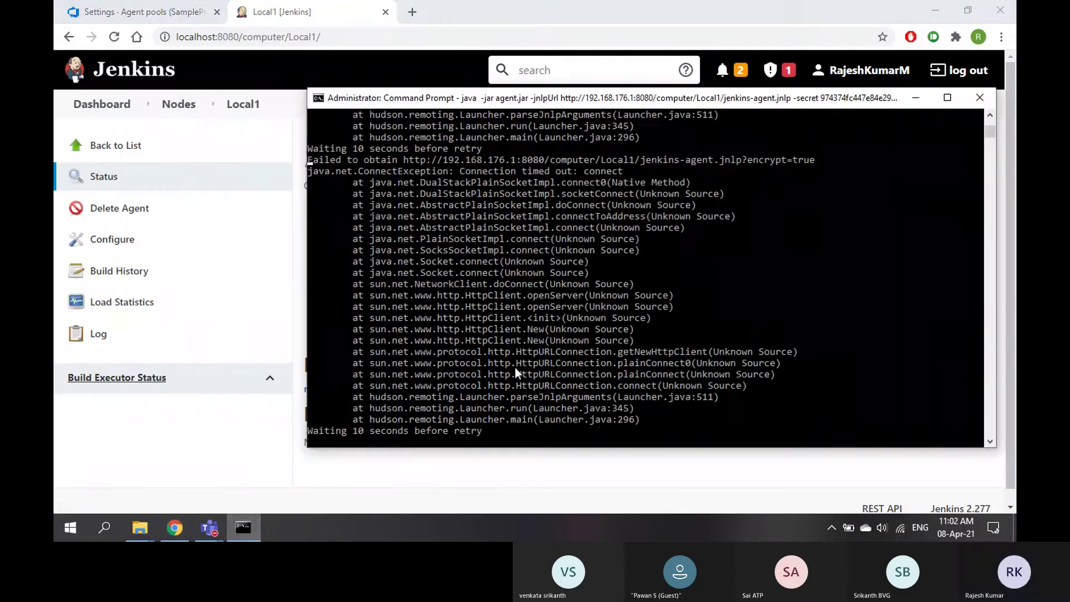
scroll(546, 365, down, 3)
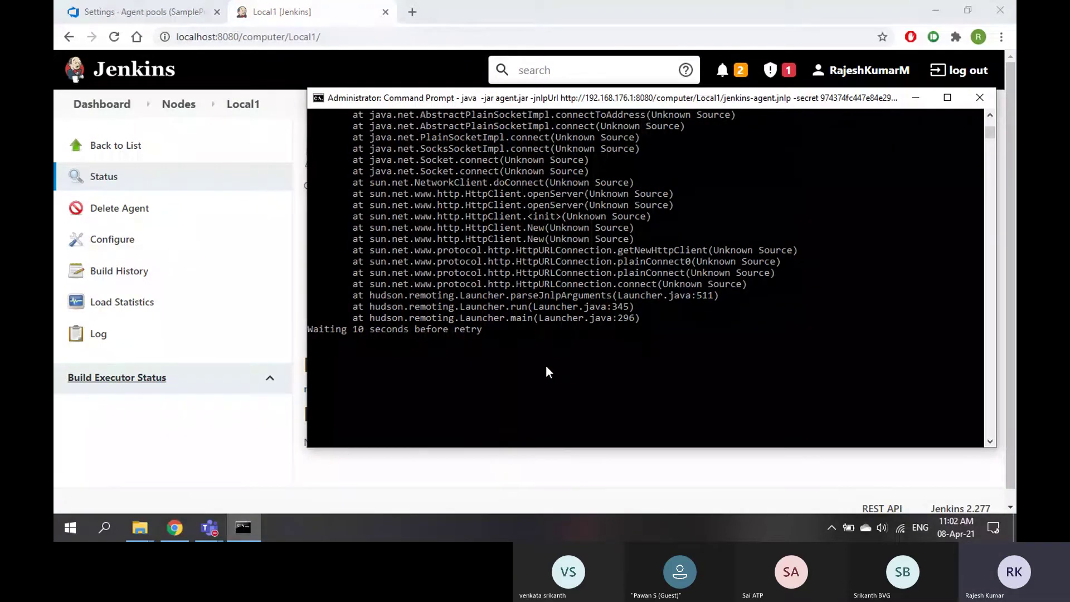
key(ctrl+c)
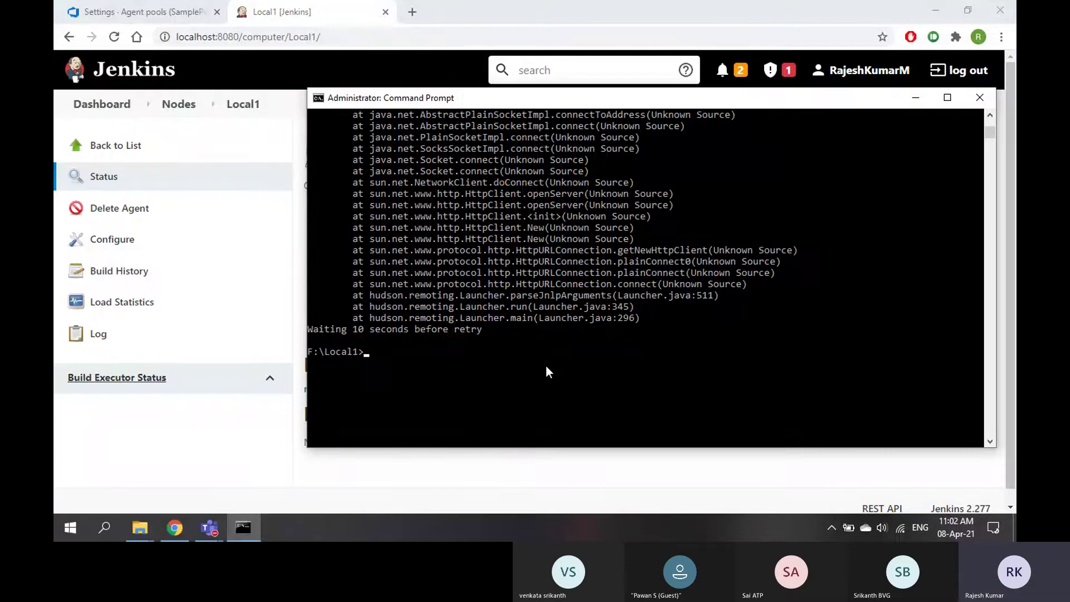
key(ctrl+v)
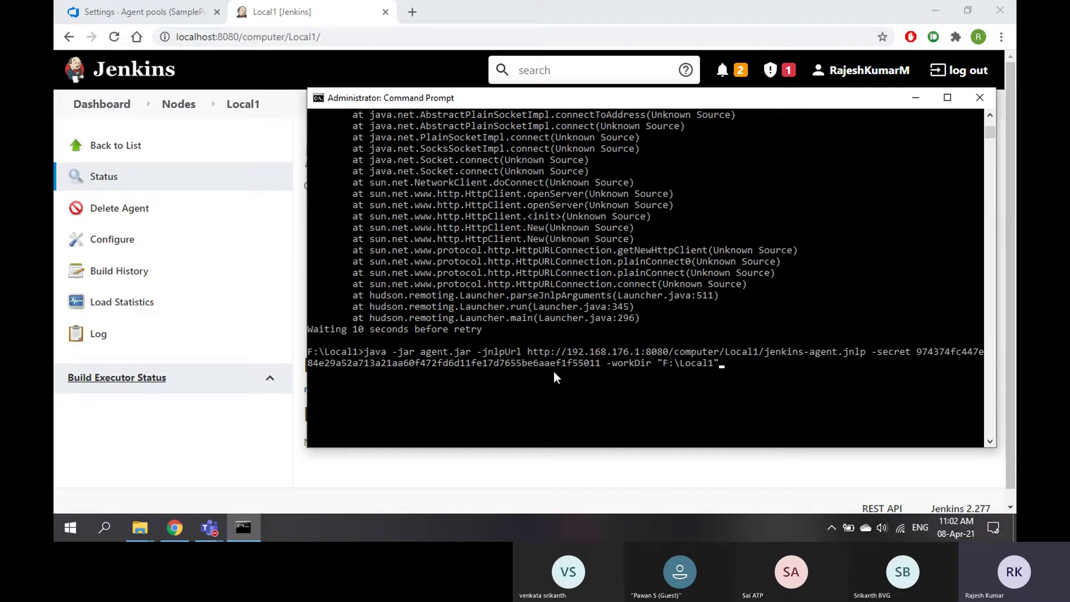
Replace the IP address in the launch command's -jnlpUrl with localhost and run the command from F:\Local1.
key(Left)
key(Left)
key(Left)
key(Left)
key(Left)
key(Left)
key(Left)
key(Left)
key(Left)
key(Left)
key(Left)
key(Left)
key(Left)
key(Left)
key(Left)
key(Left)
key(Left)
key(Left)
key(Left)
key(Left)
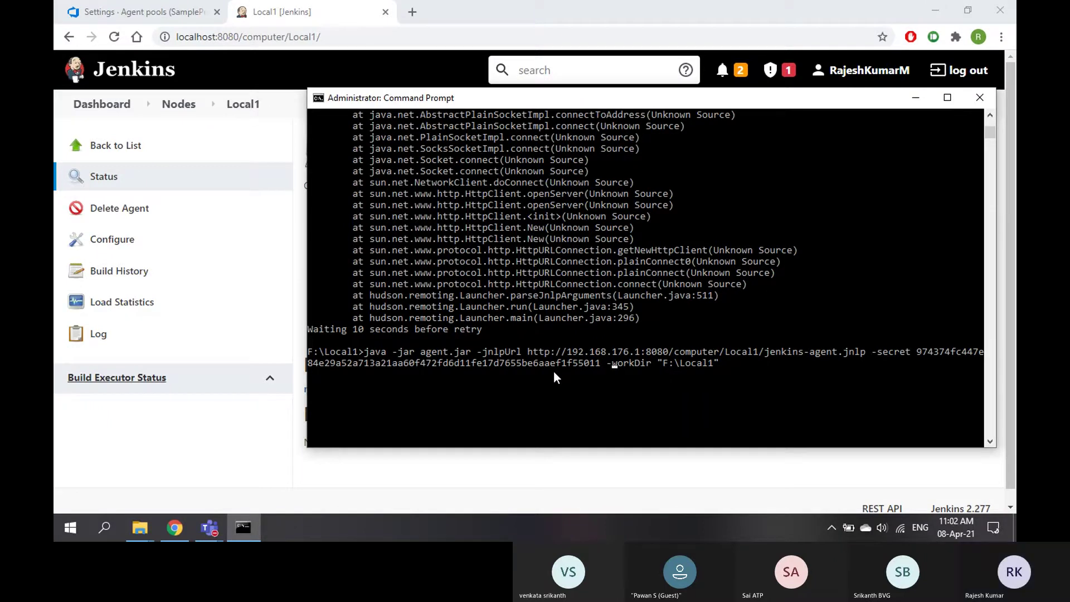
key(Left)
key(Left)
key(Left)
key(Left)
key(Left)
key(Left)
key(Left)
key(Left)
key(Left)
key(Left)
key(Left)
key(Left)
key(Left)
key(Left)
key(Left)
key(Left)
key(Left)
key(Left)
key(Left)
key(Left)
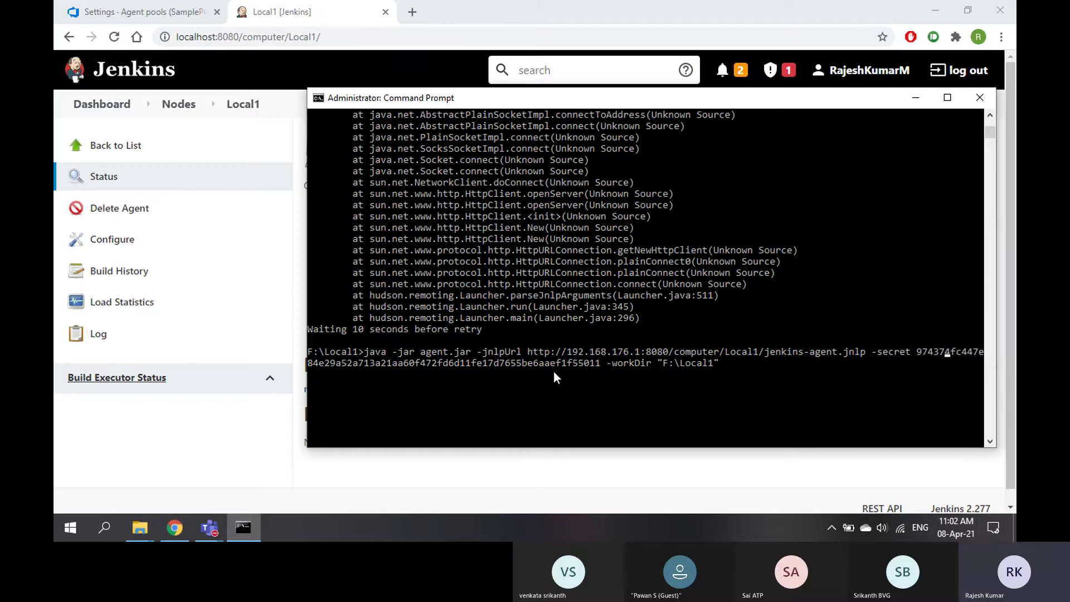
key(Left)
key(Left)
key(Left)
key(Left)
key(Left)
key(Left)
key(Left)
key(Left)
key(Left)
key(Left)
key(Left)
key(Left)
key(Left)
key(Left)
key(Left)
key(Left)
key(Left)
key(Left)
key(Left)
key(Left)
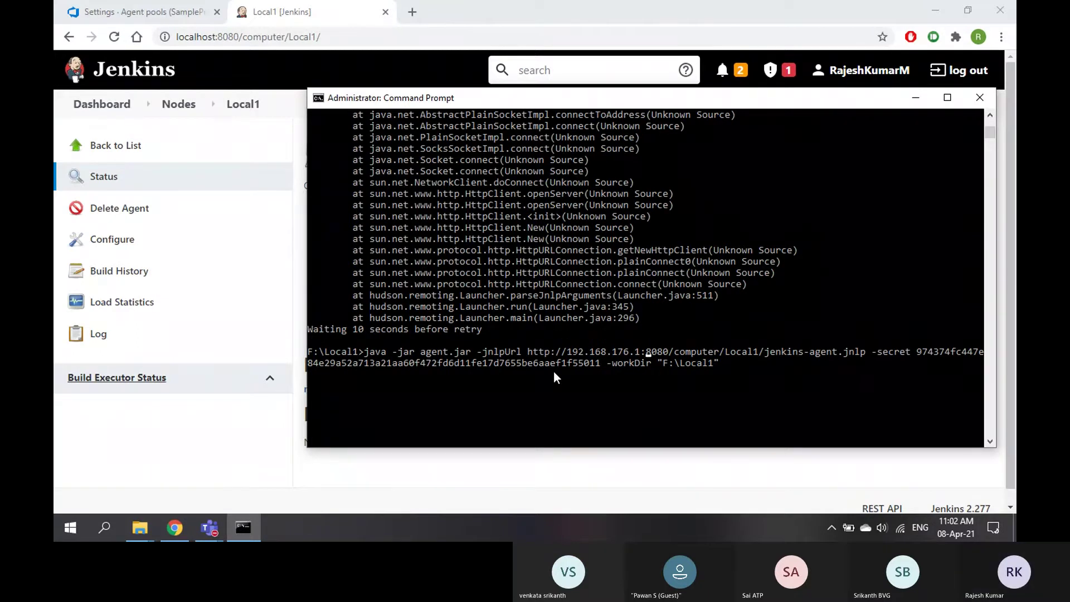
key(BackSpace)
key(BackSpace)
key(BackSpace)
key(BackSpace)
key(BackSpace)
key(BackSpace)
key(BackSpace)
key(BackSpace)
key(BackSpace)
key(BackSpace)
key(BackSpace)
key(BackSpace)
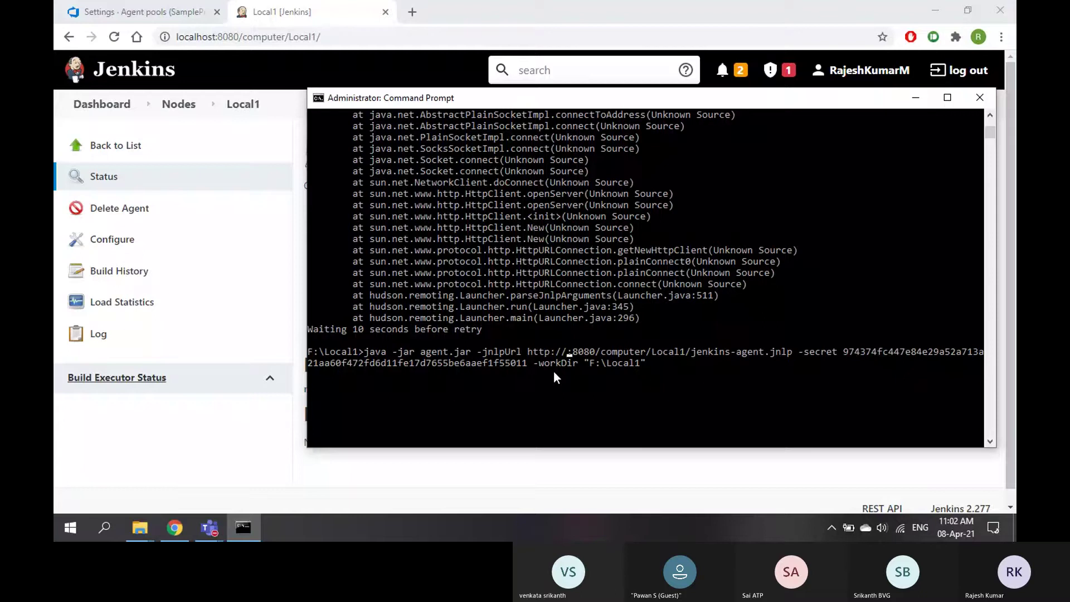
key(BackSpace)
text(localhos)
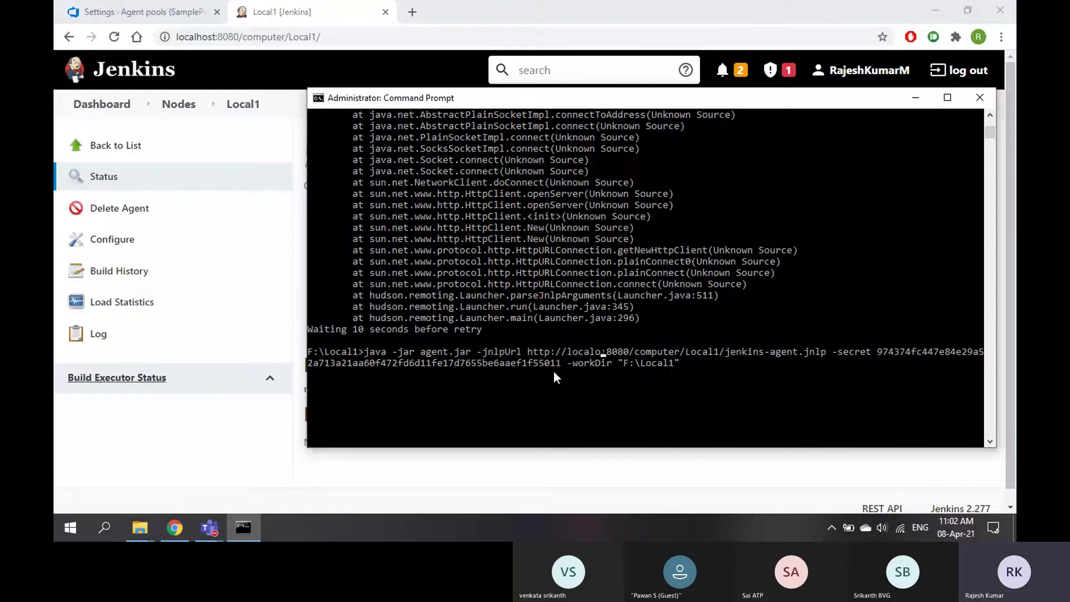
text(t)
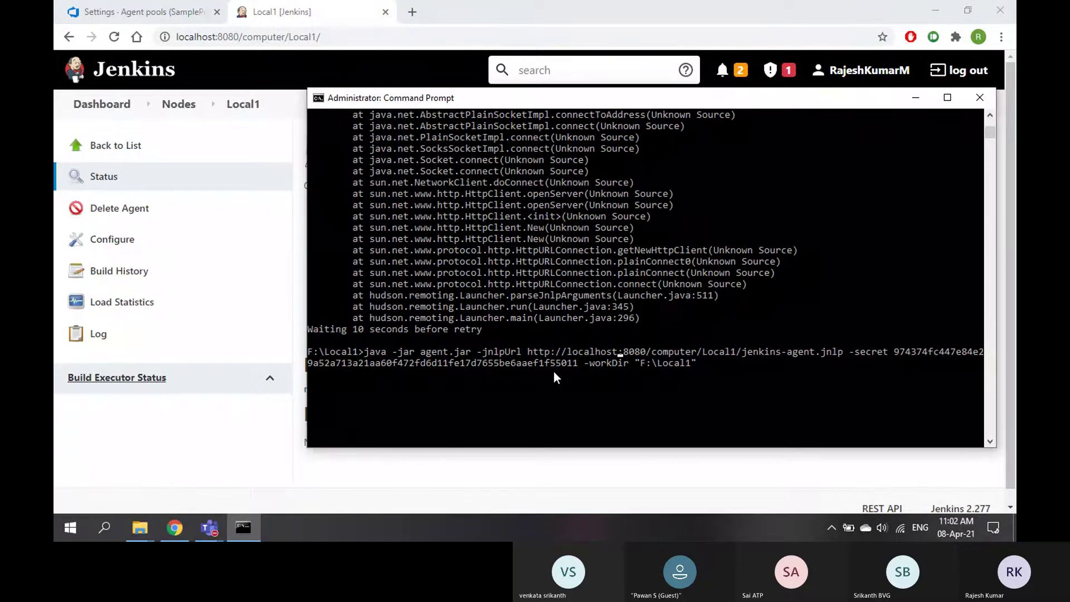
key(Return)
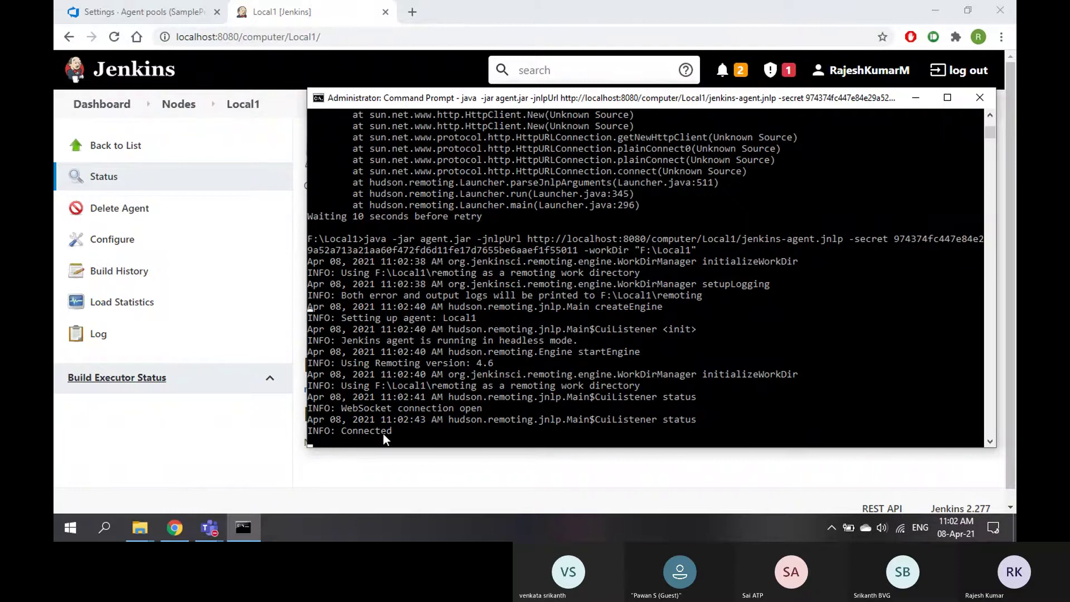
Examine the Local1 agent's connection status in Jenkins and the launch command's output in Command Prompt.
click(400, 453)
click(104, 181)
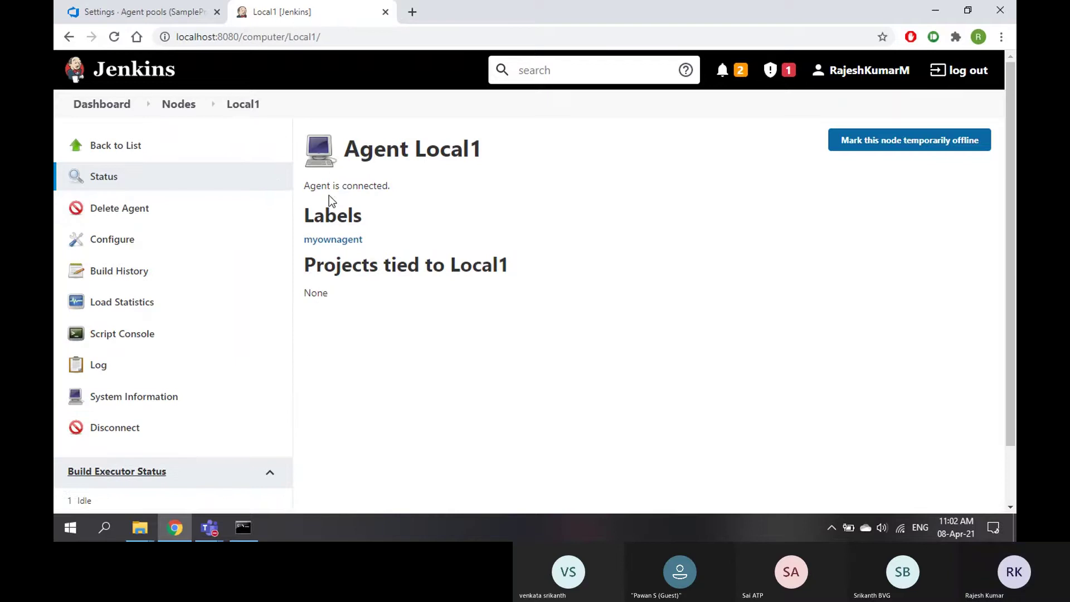
drag(306, 185, 390, 187)
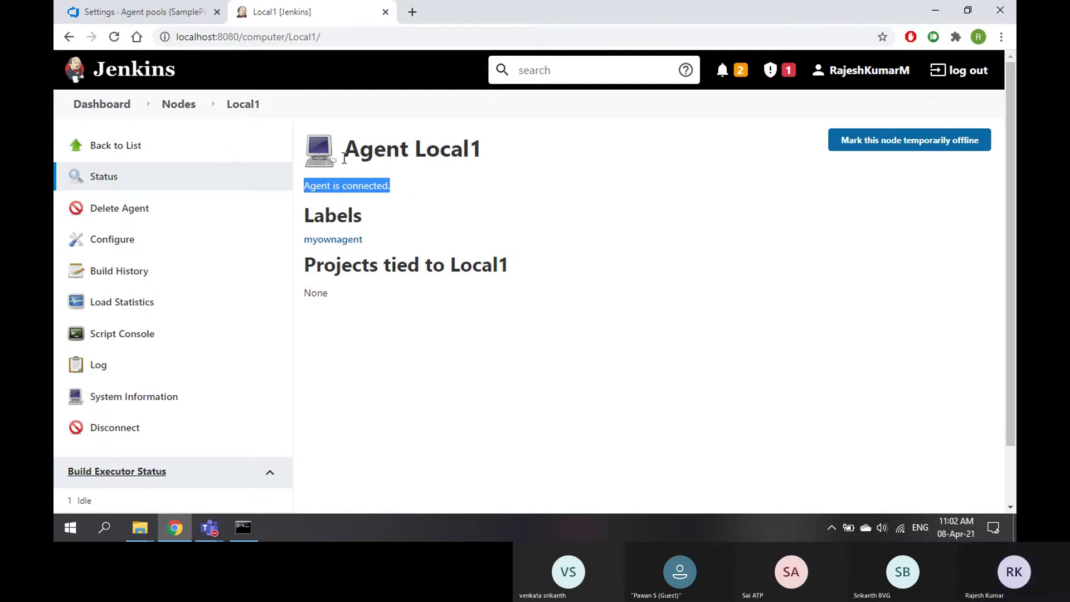
click(245, 528)
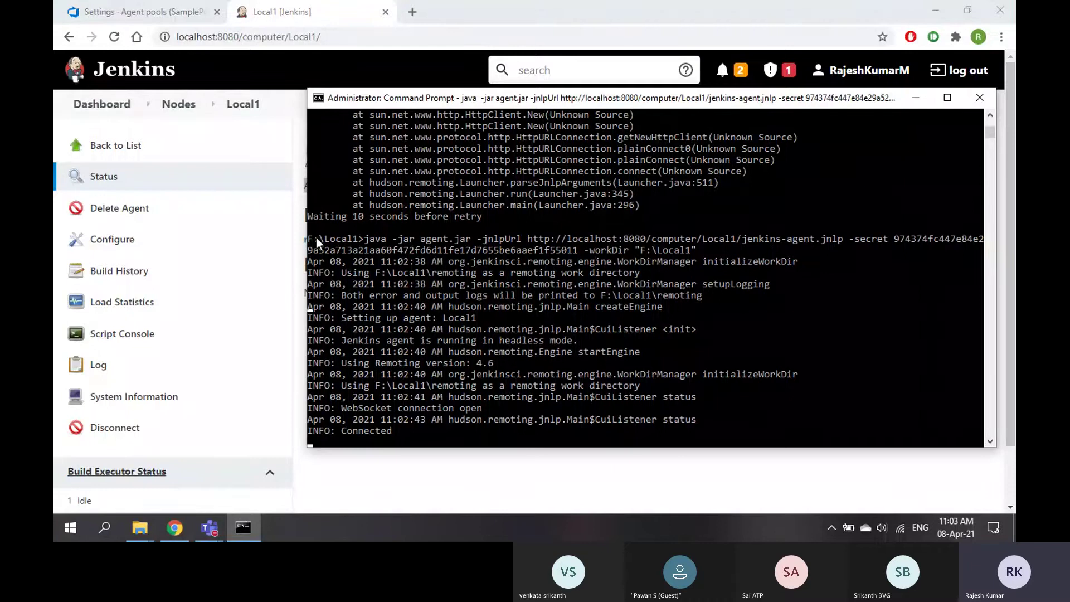
drag(310, 239, 380, 242)
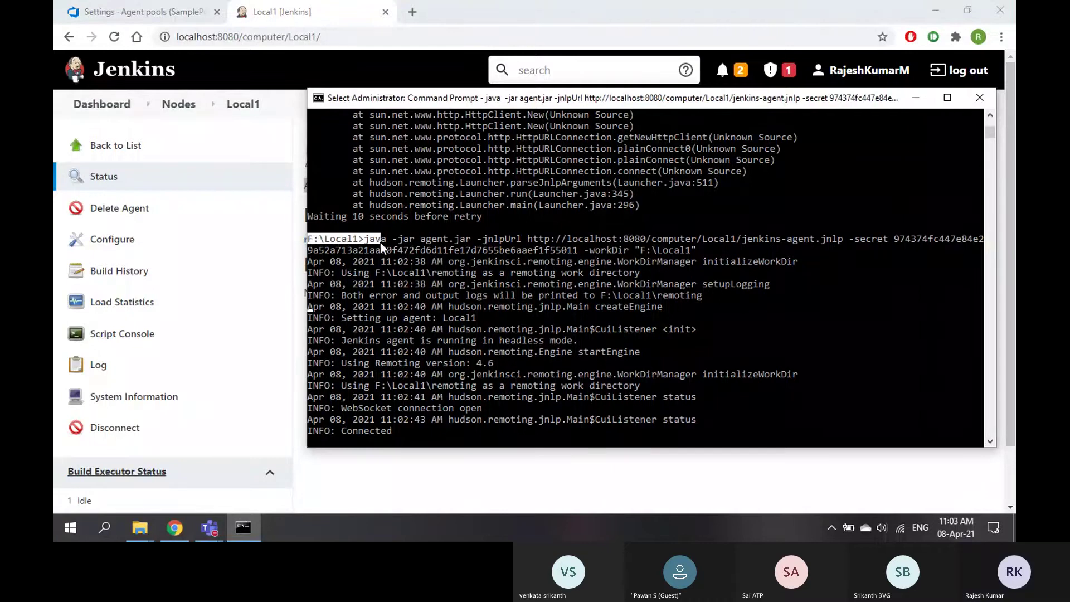
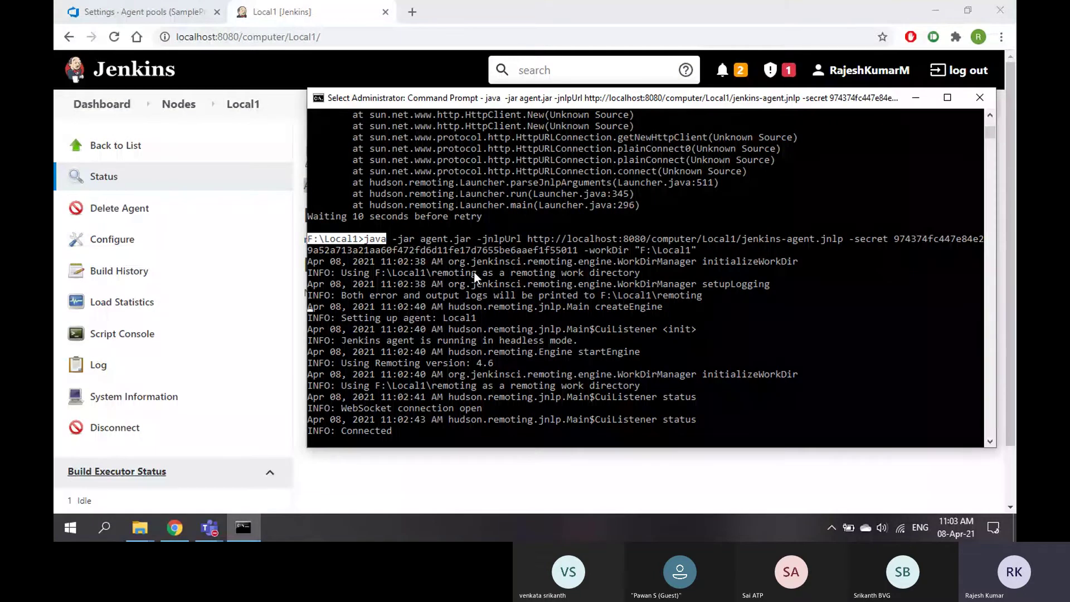
Examine the IP address in the earlier launch attempts and the output of the localhost launch in Command Prompt.
scroll(510, 306, up, 15)
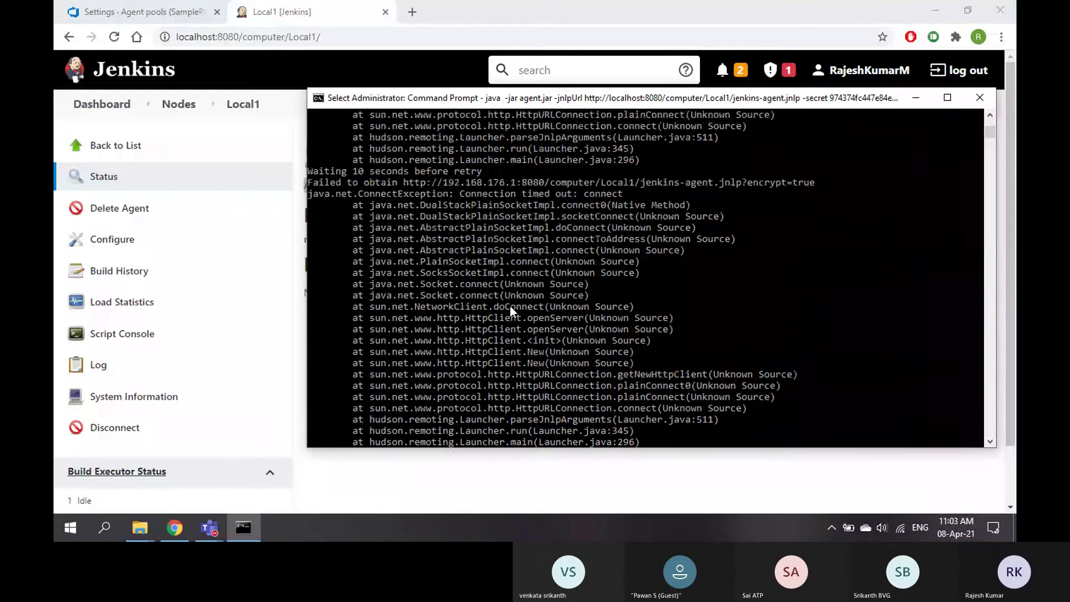
scroll(624, 274, down, 4)
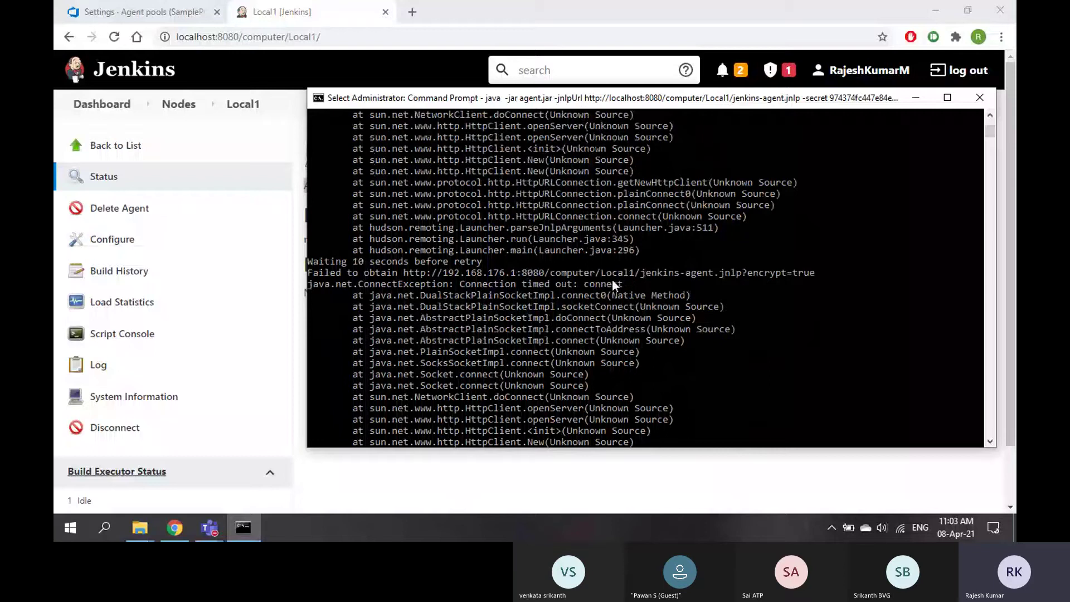
drag(446, 276, 516, 276)
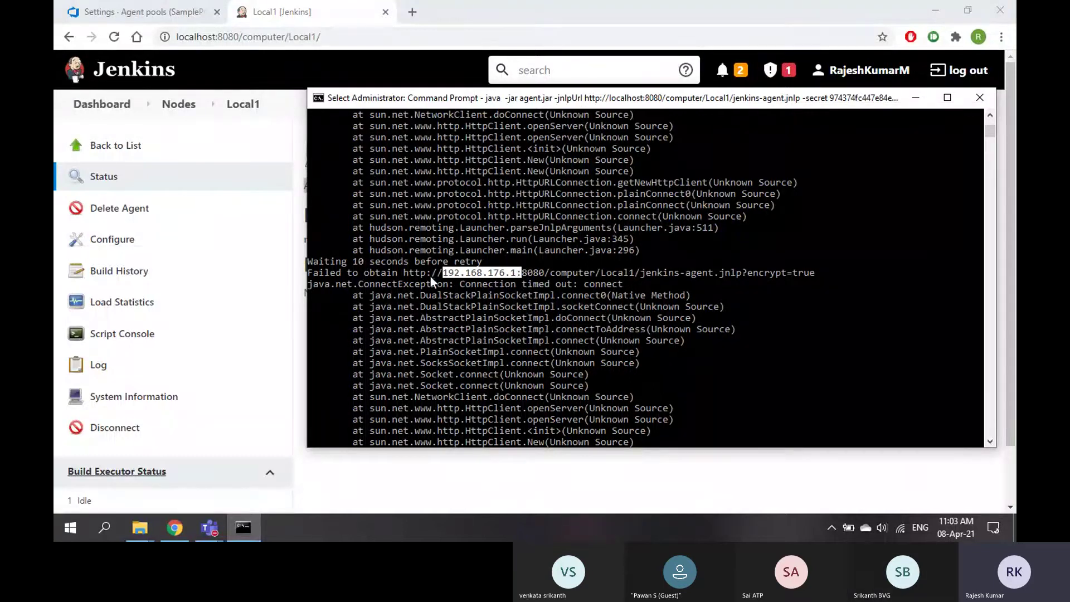
click(570, 272)
scroll(567, 273, down, 3)
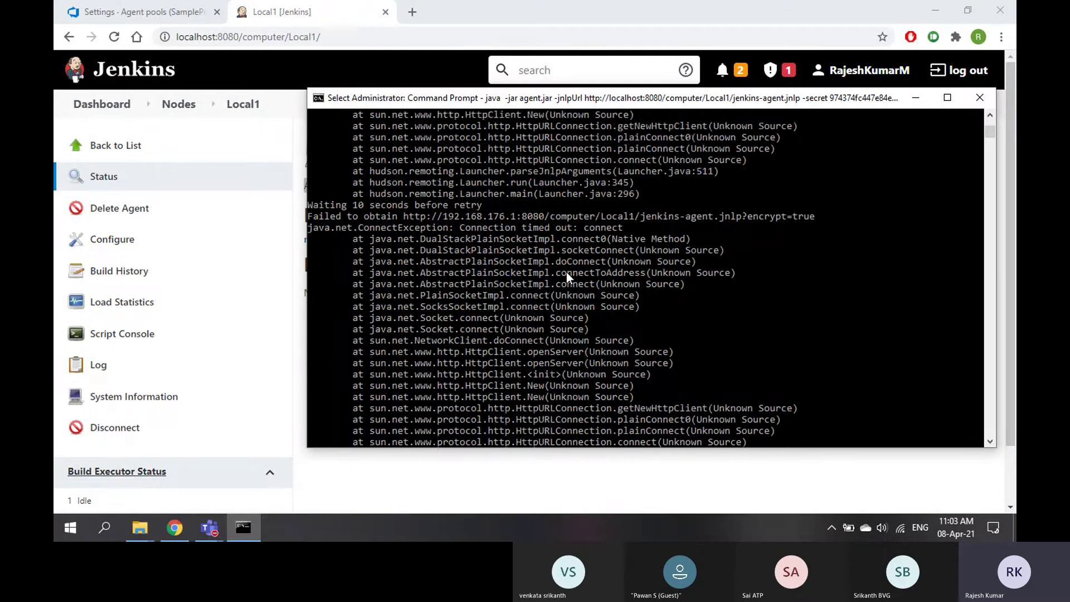
scroll(601, 305, down, 13)
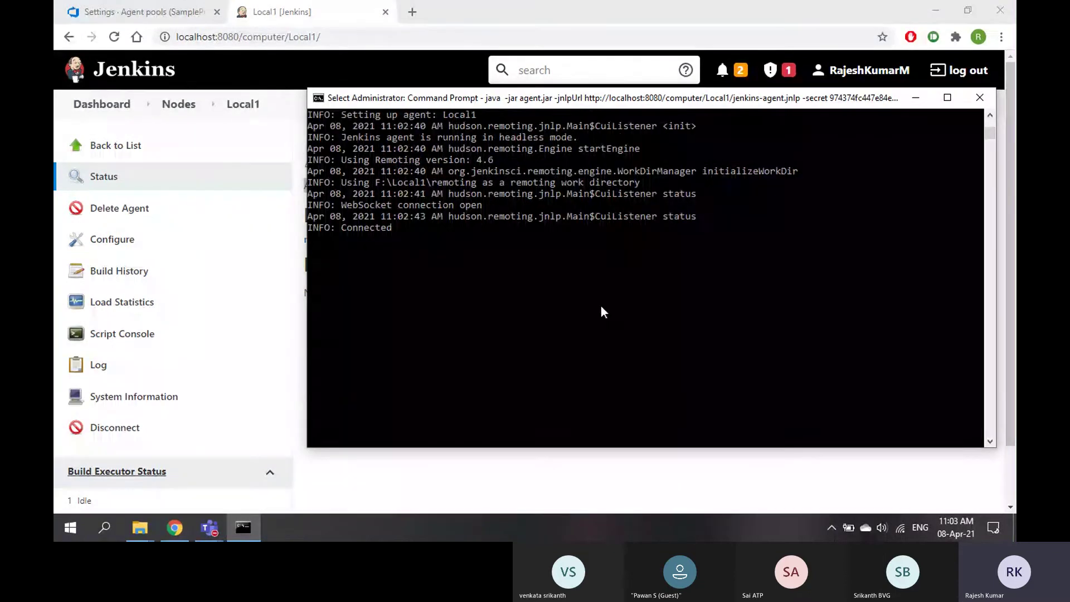
scroll(574, 217, up, 5)
Switch to Jenkins in the browser and open the configuration of the Demo1 project from the dashboard.
click(455, 484)
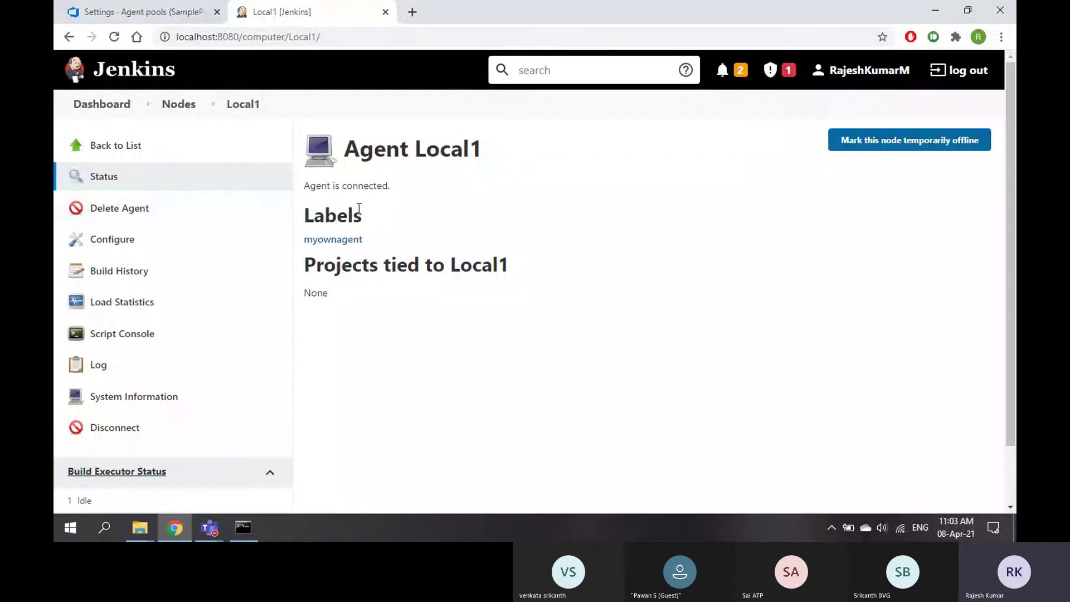
click(115, 106)
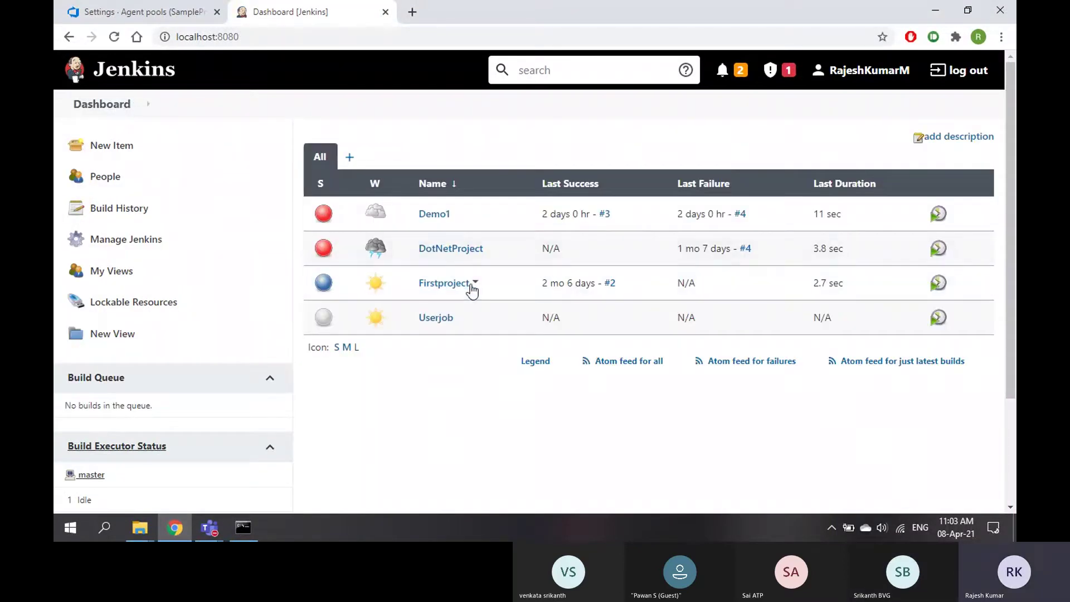
click(444, 220)
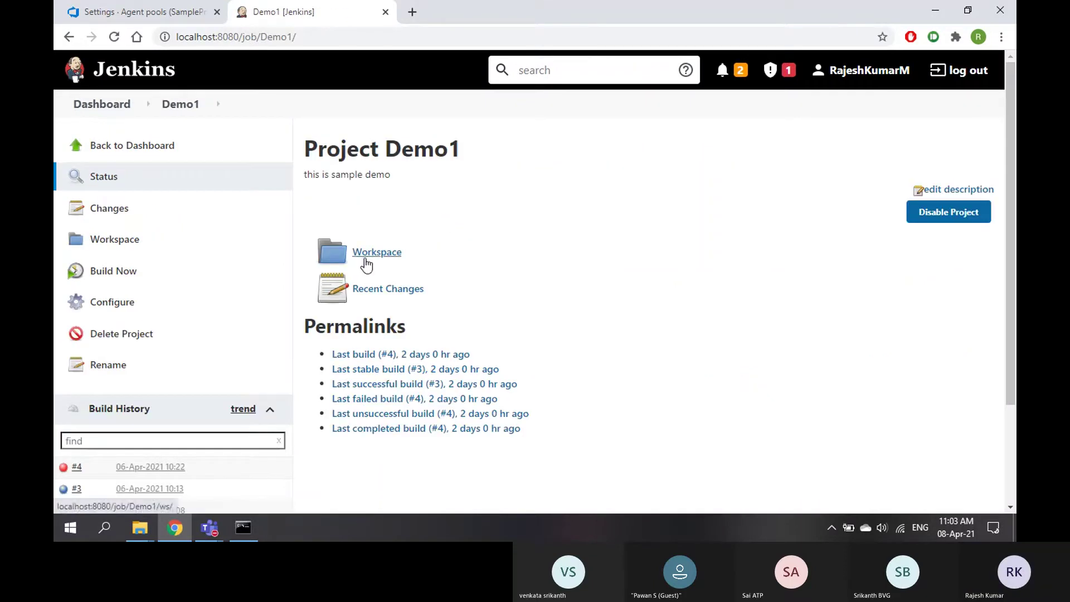
scroll(224, 277, down, 3)
scroll(116, 323, up, 3)
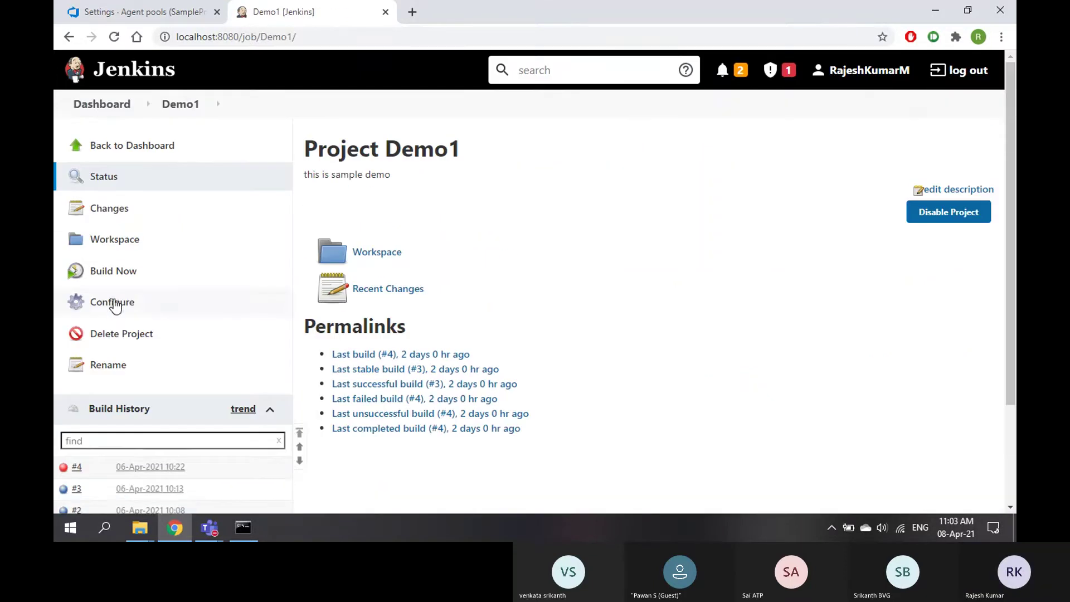
click(113, 304)
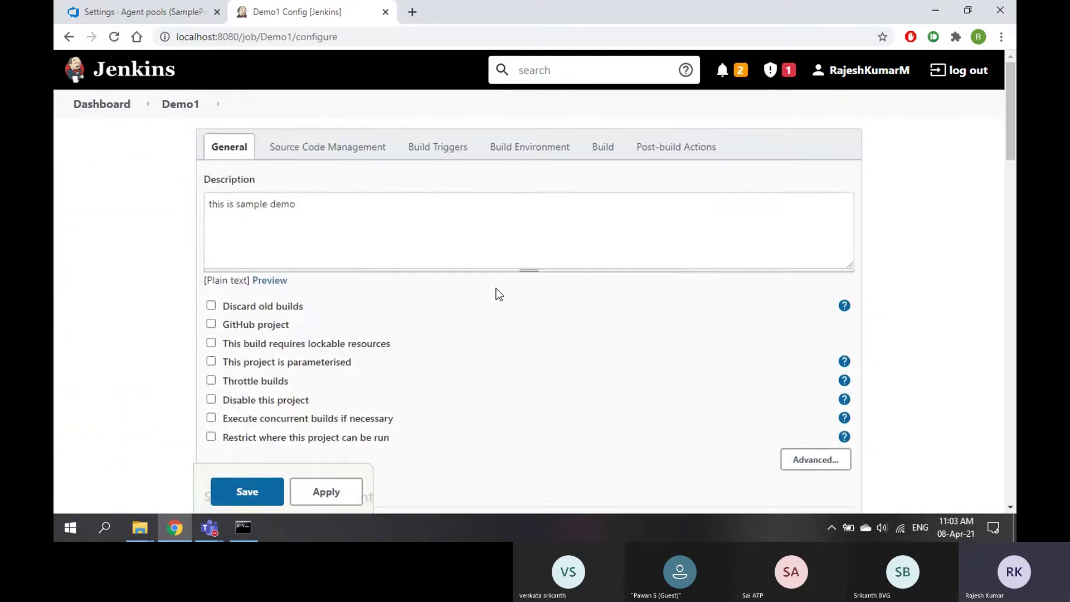
Remove the VS Team Services Continuous Deployment post-build action from the Demo1 configuration.
scroll(499, 294, down, 10)
scroll(498, 293, down, 6)
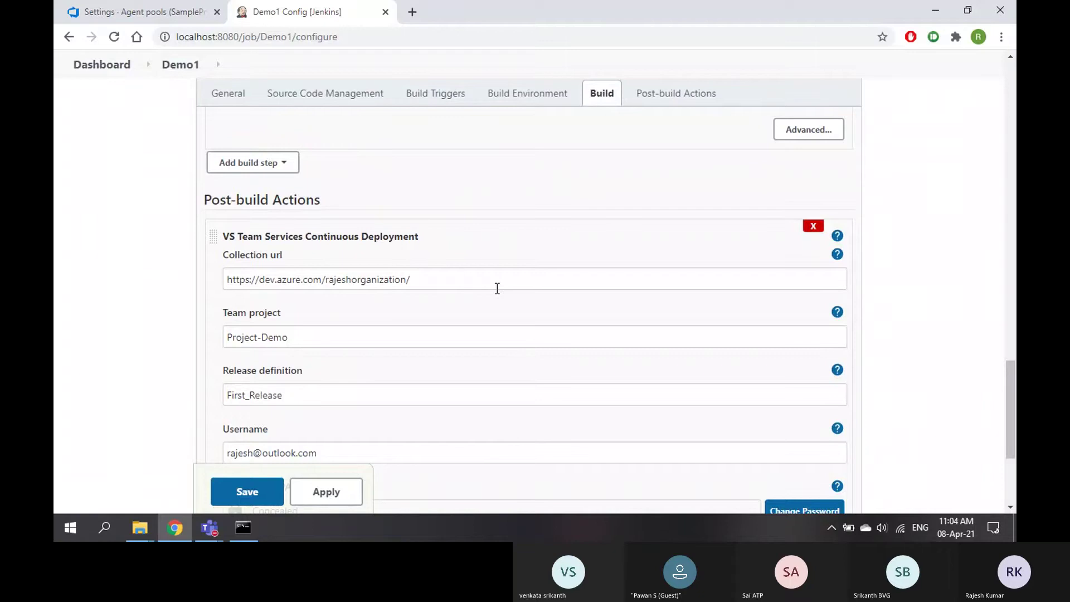
scroll(497, 288, down, 2)
scroll(497, 288, up, 2)
click(813, 228)
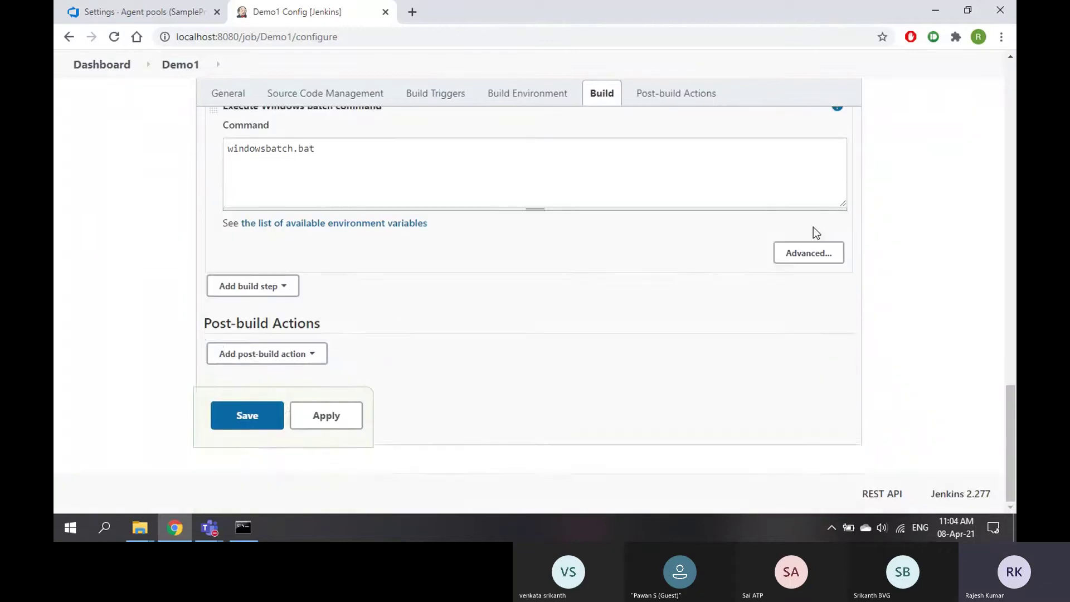
Set the command of Demo1's Execute Windows batch command build step to local.bat.
scroll(389, 368, up, 3)
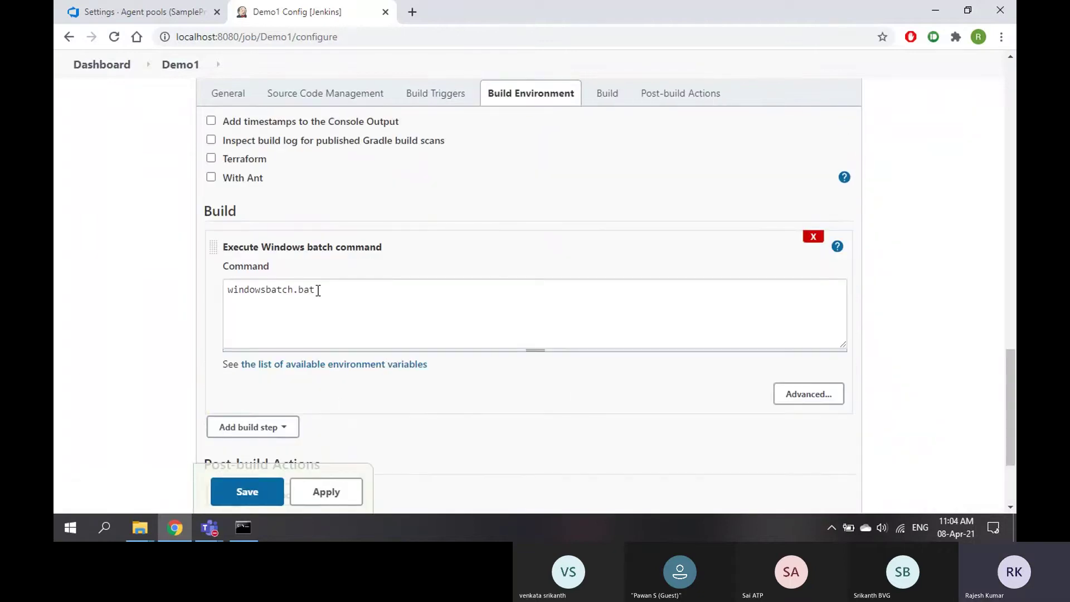
drag(316, 289, 229, 294)
text(local)
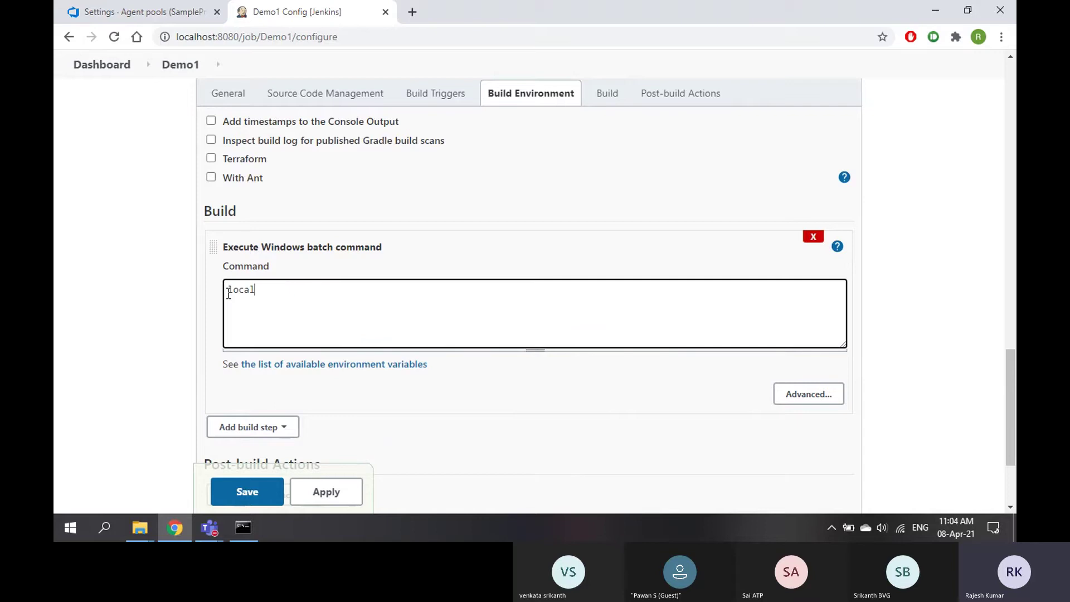
text(.bat)
Look through the E:\Softwares folder in File Explorer and show its full path.
click(140, 529)
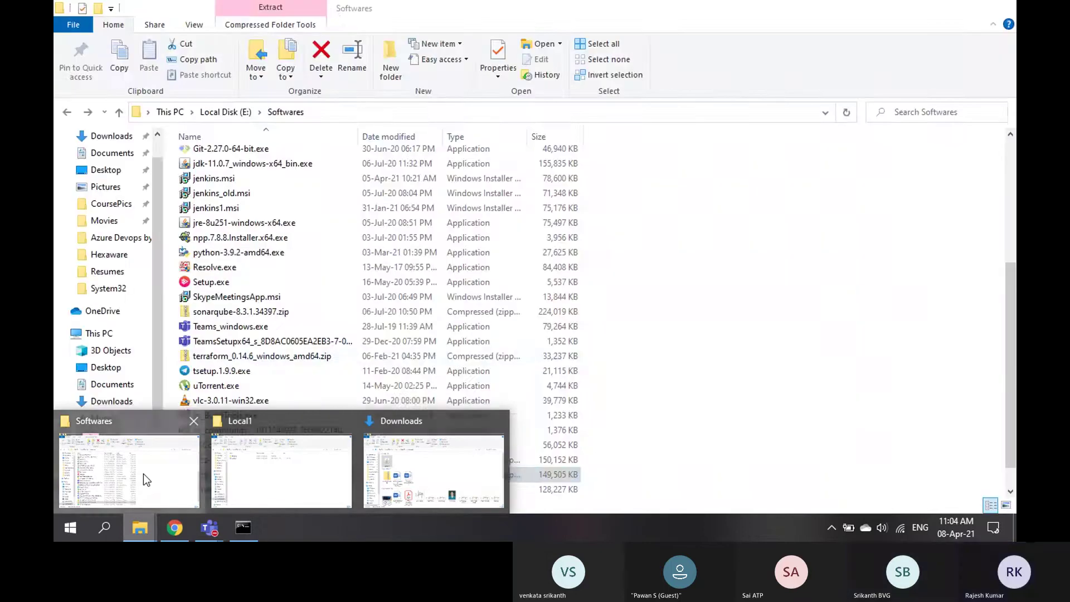
click(143, 474)
scroll(223, 357, up, 5)
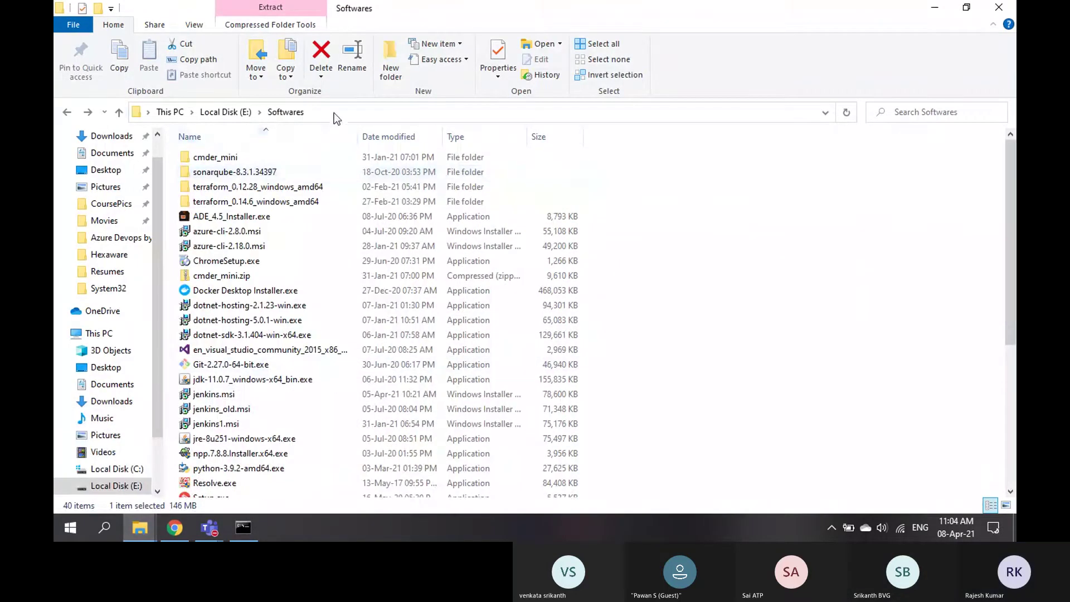
click(334, 110)
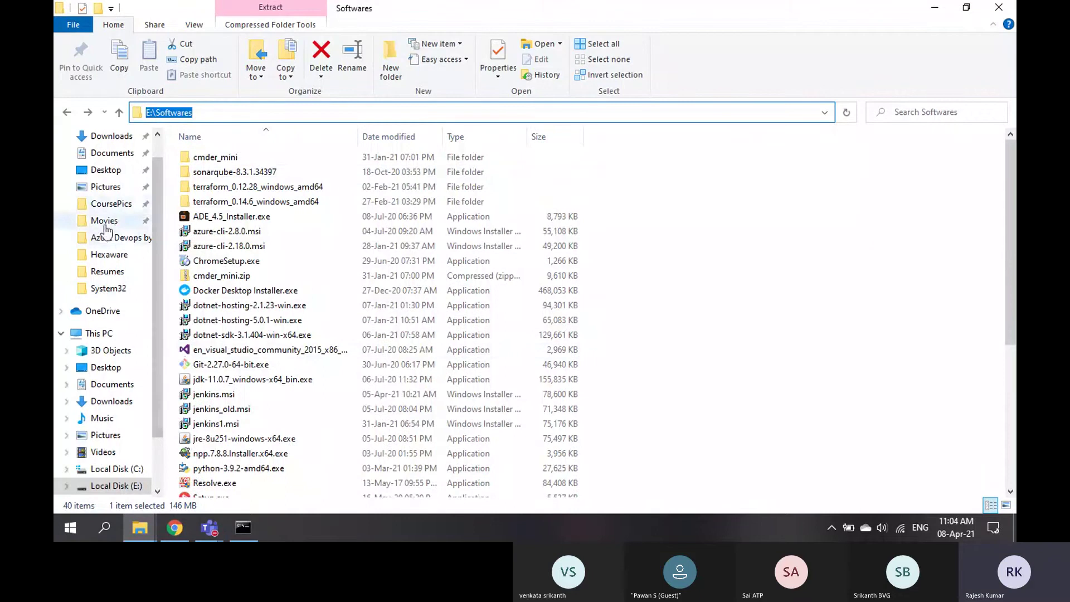
Return to the browser and view the files of the jenkinsample repository on GitHub in a new tab.
click(175, 528)
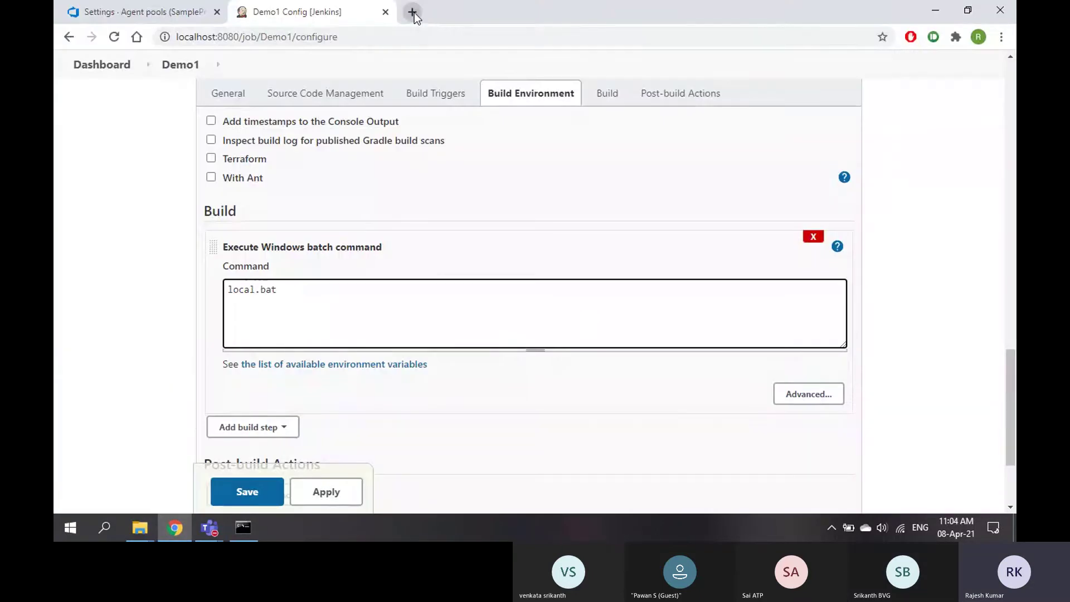
click(414, 12)
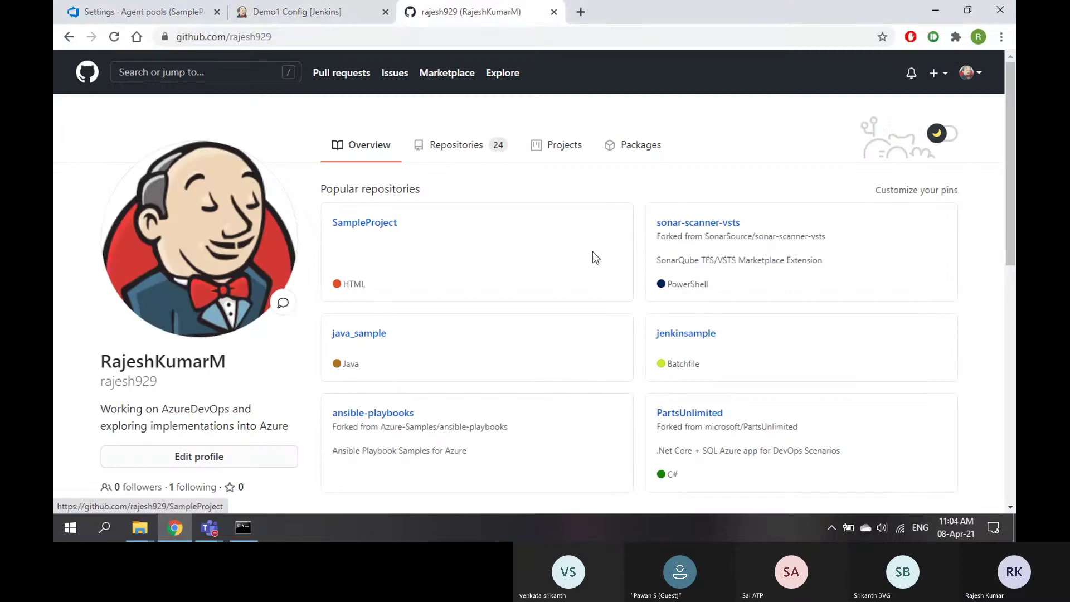
click(690, 341)
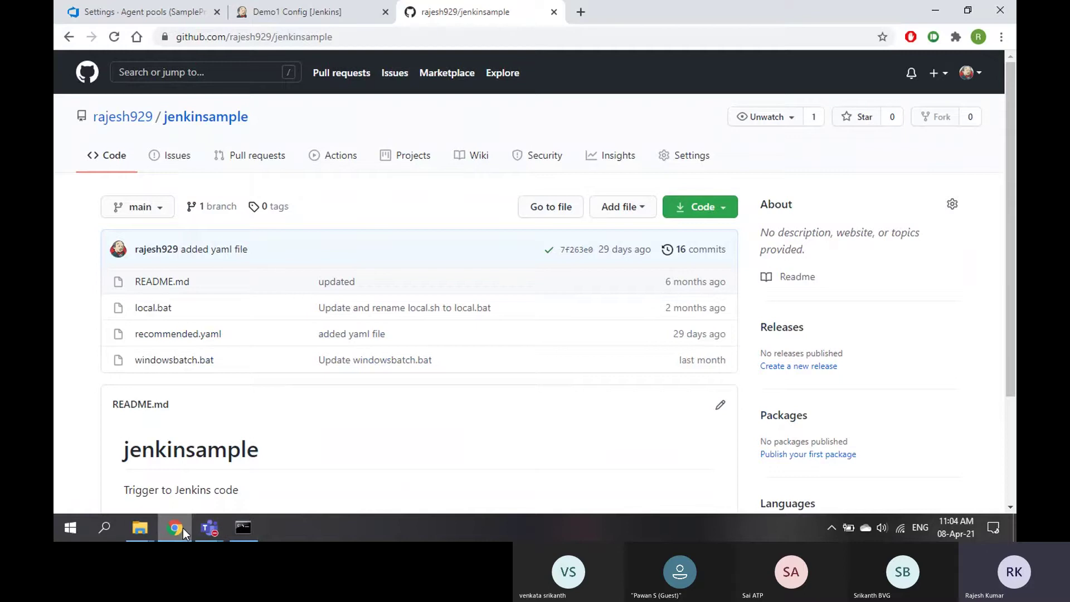
Go back to the Demo1 configuration in Jenkins, then apply and save it.
click(290, 11)
click(357, 283)
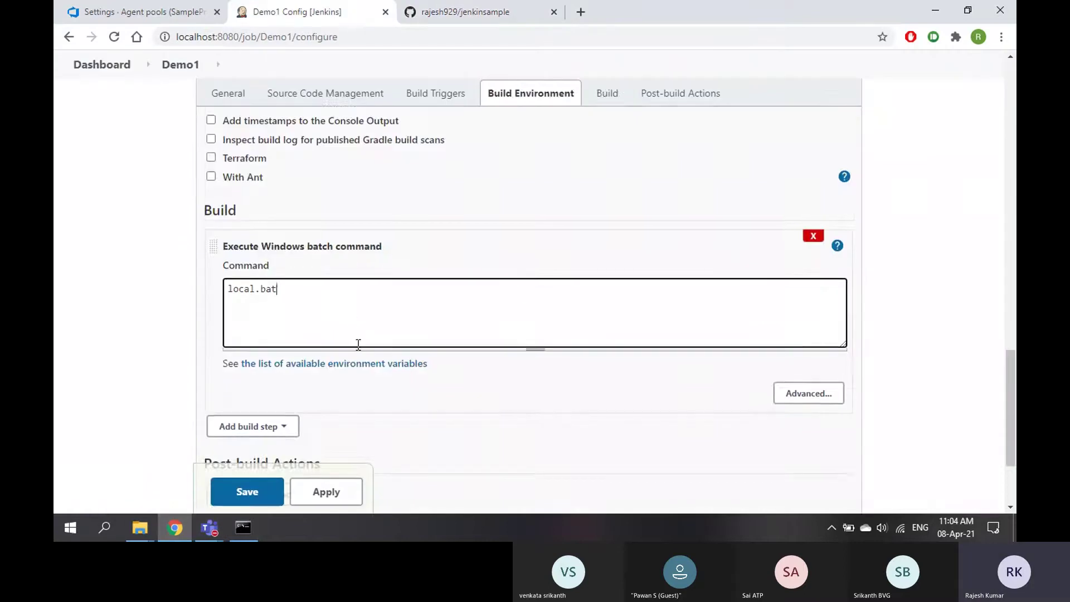
scroll(324, 434, down, 3)
click(330, 421)
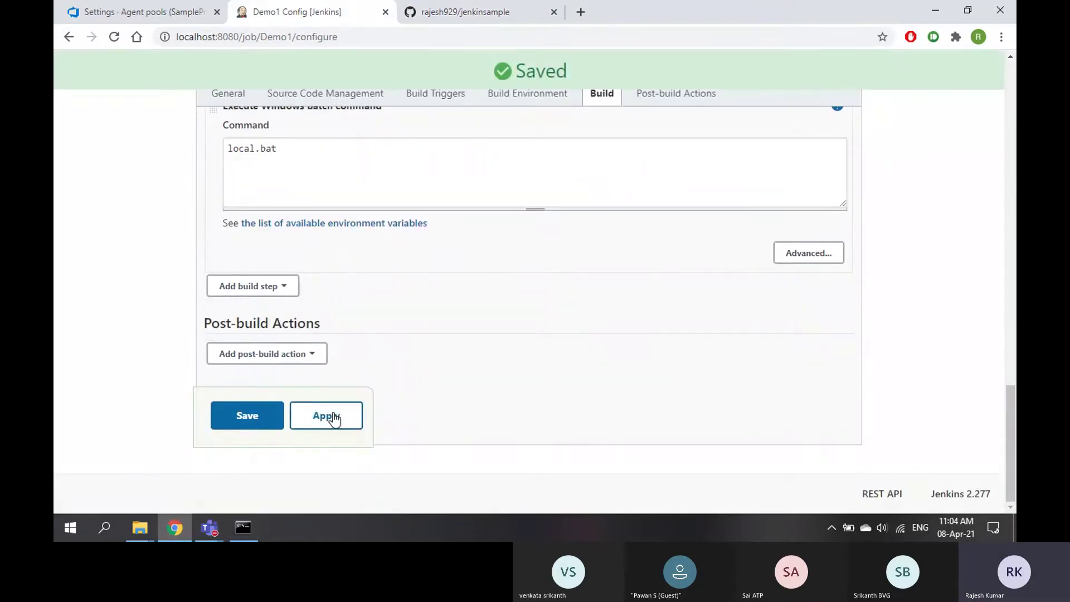
click(245, 418)
Check the contents of the F:\Local1 folder in File Explorer and minimize its window.
click(140, 527)
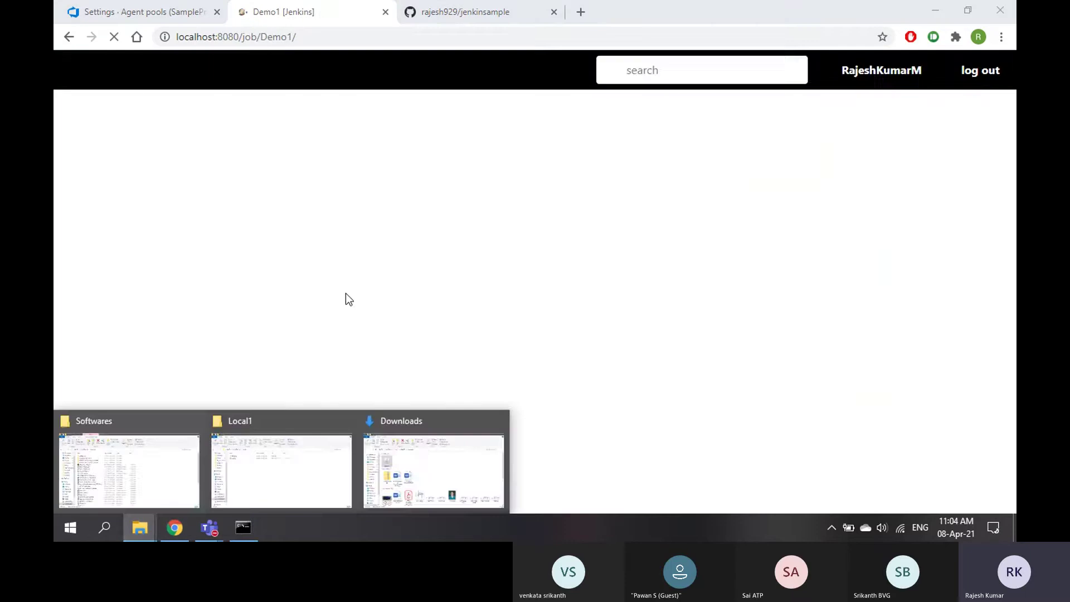
click(271, 477)
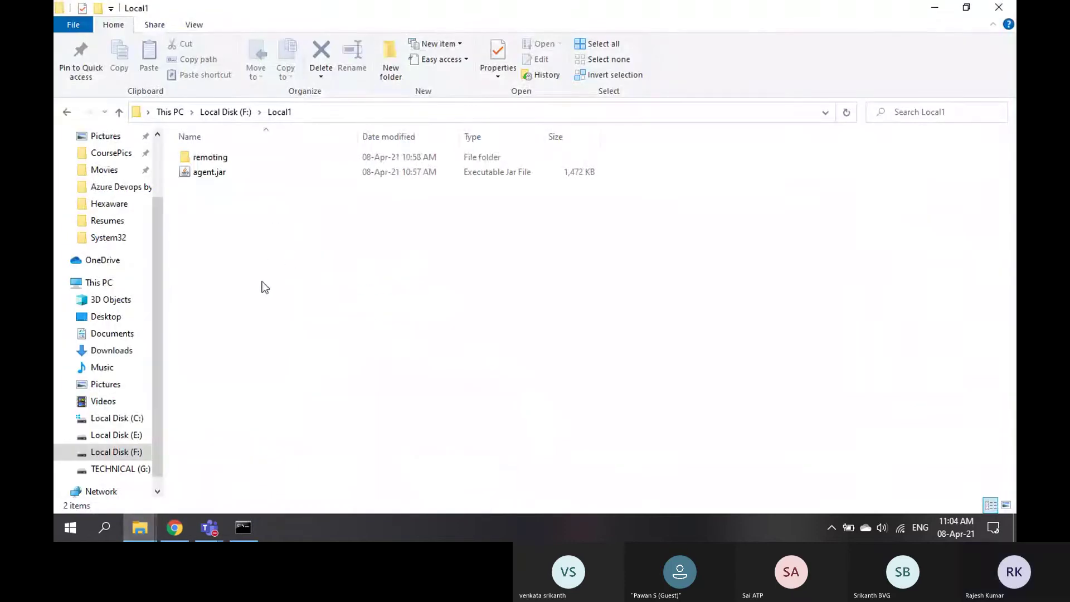
click(935, 8)
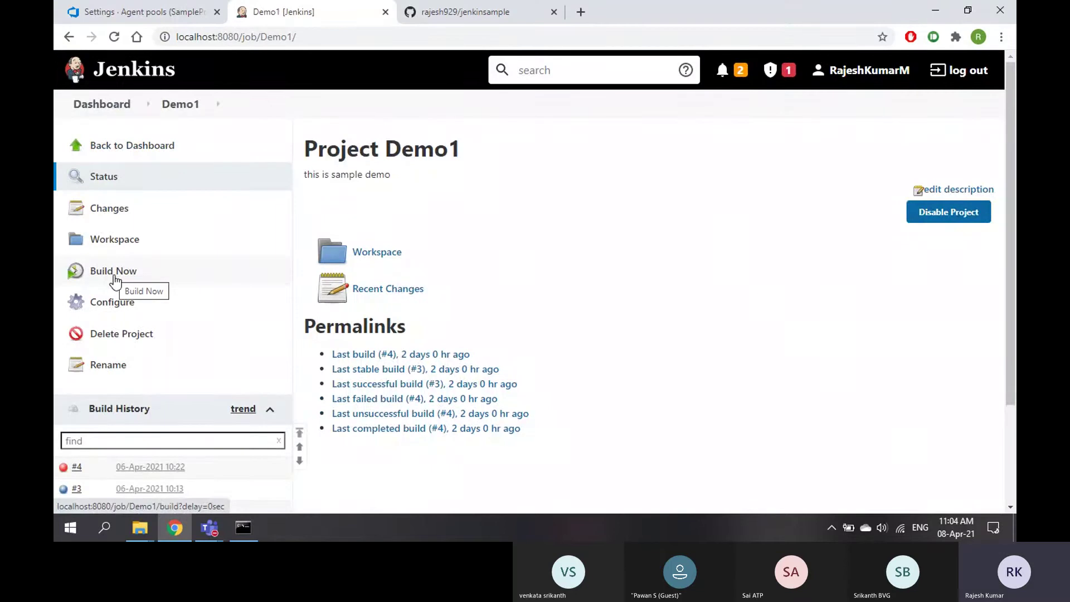
Reopen Demo1's configuration and review its source code, build trigger, build and general settings.
scroll(132, 286, down, 1)
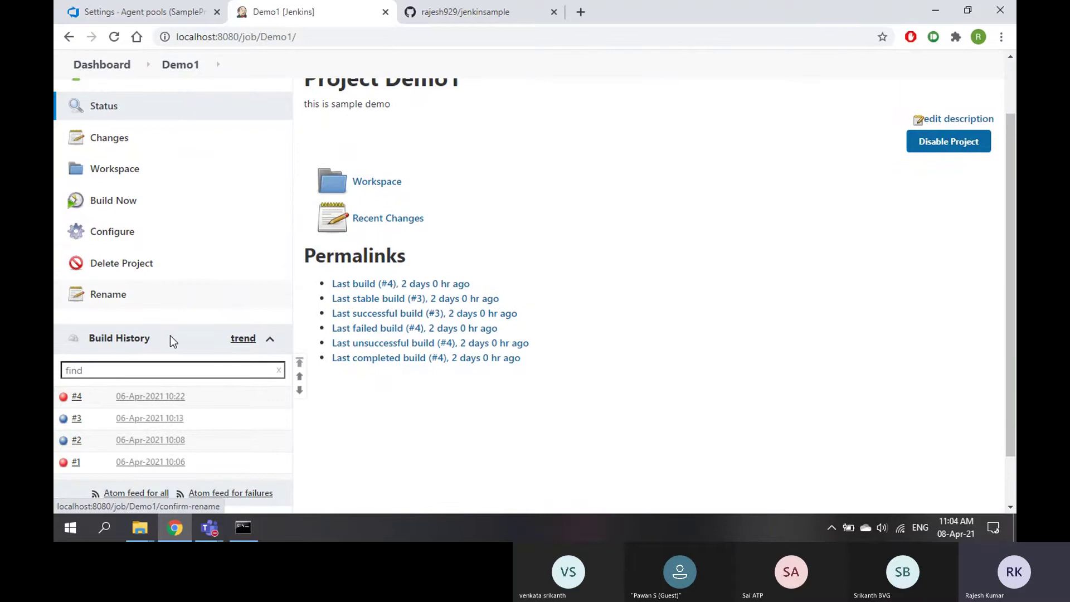
scroll(170, 336, up, 1)
click(107, 304)
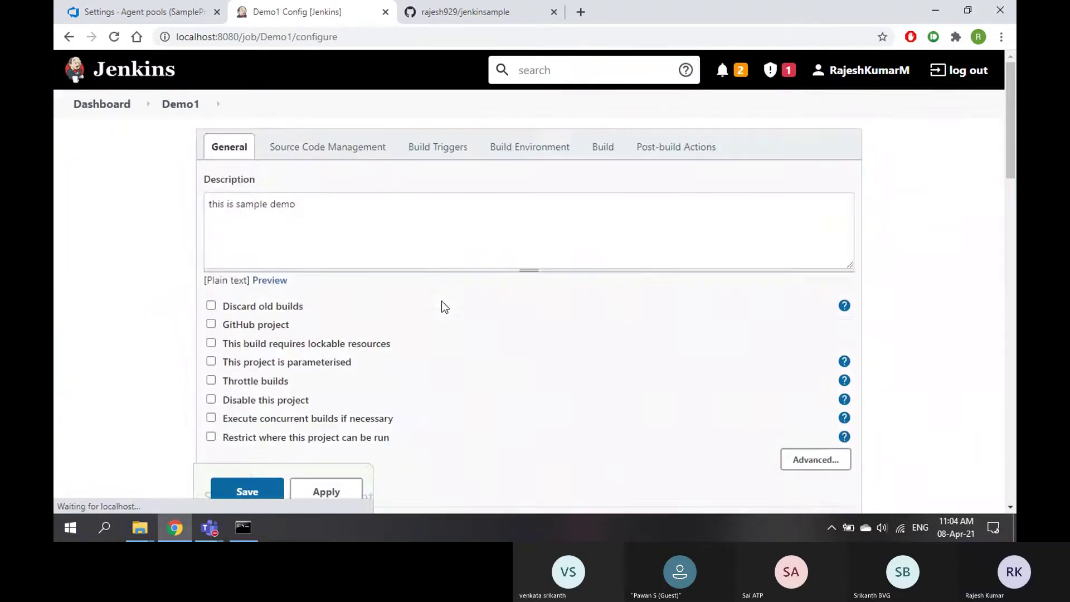
scroll(442, 301, down, 10)
scroll(442, 302, down, 10)
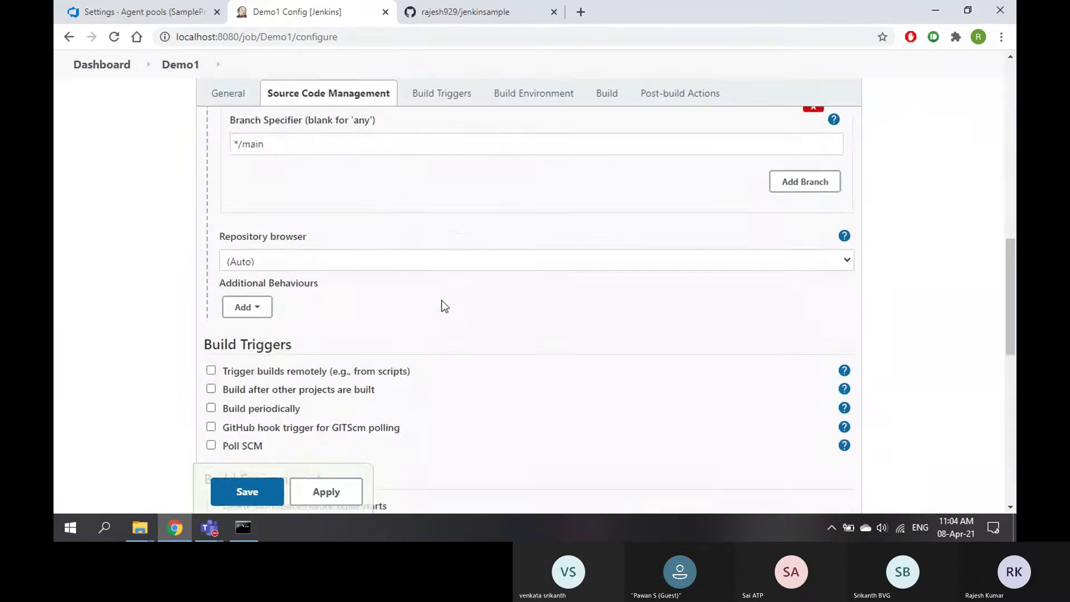
scroll(442, 300, down, 4)
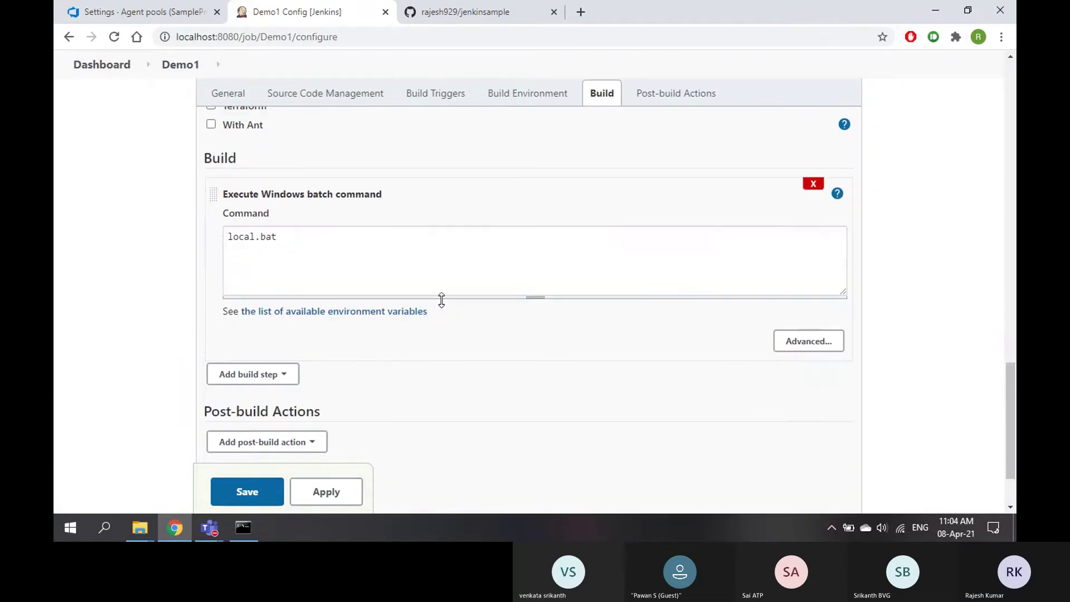
scroll(442, 299, down, 1)
scroll(442, 300, up, 1)
scroll(441, 300, up, 12)
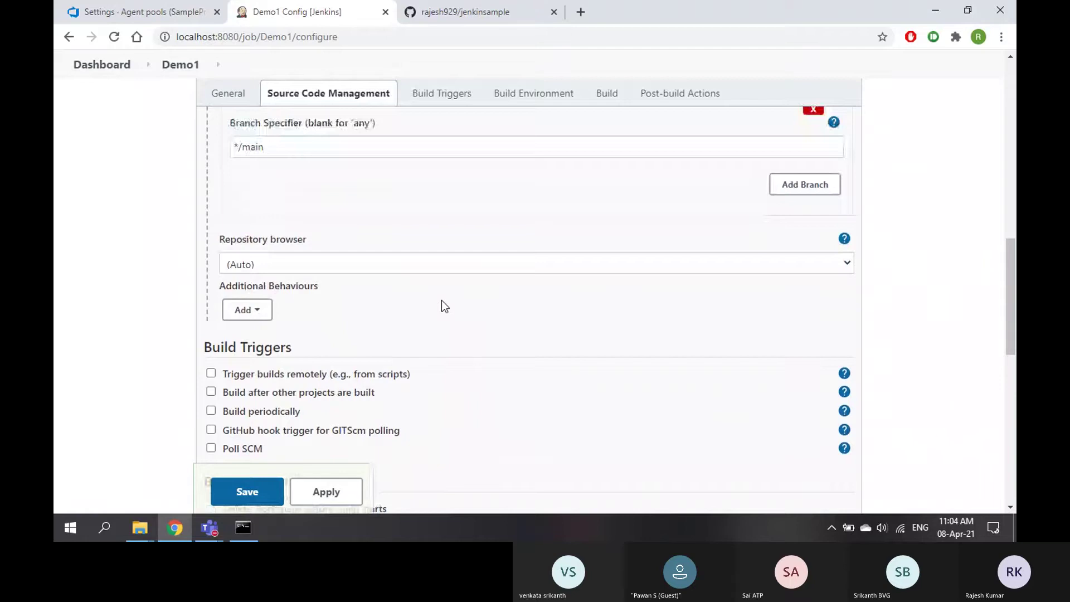
scroll(442, 300, up, 8)
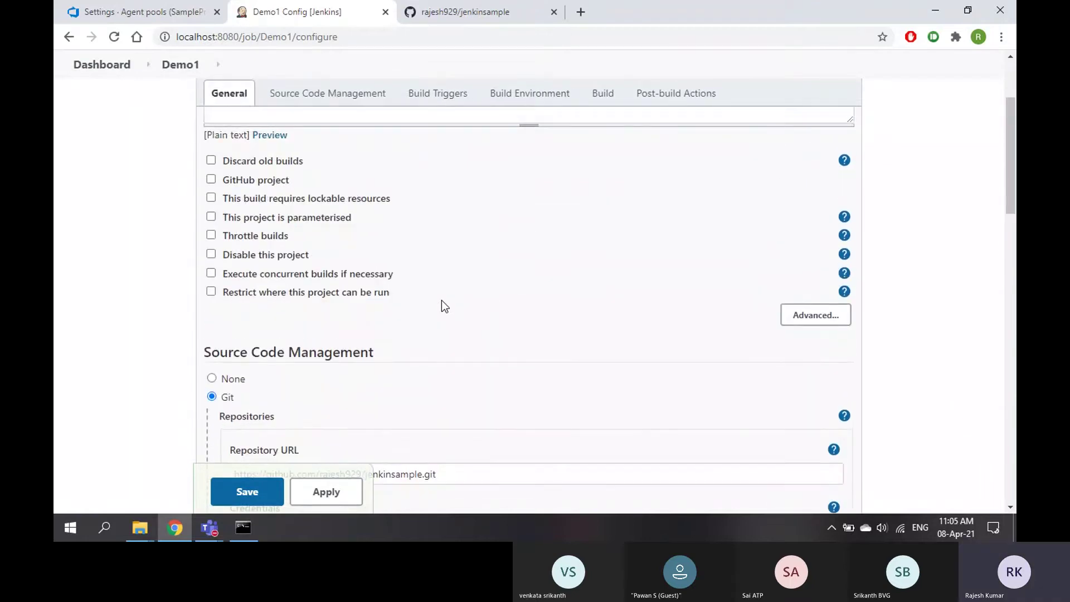
scroll(442, 300, up, 1)
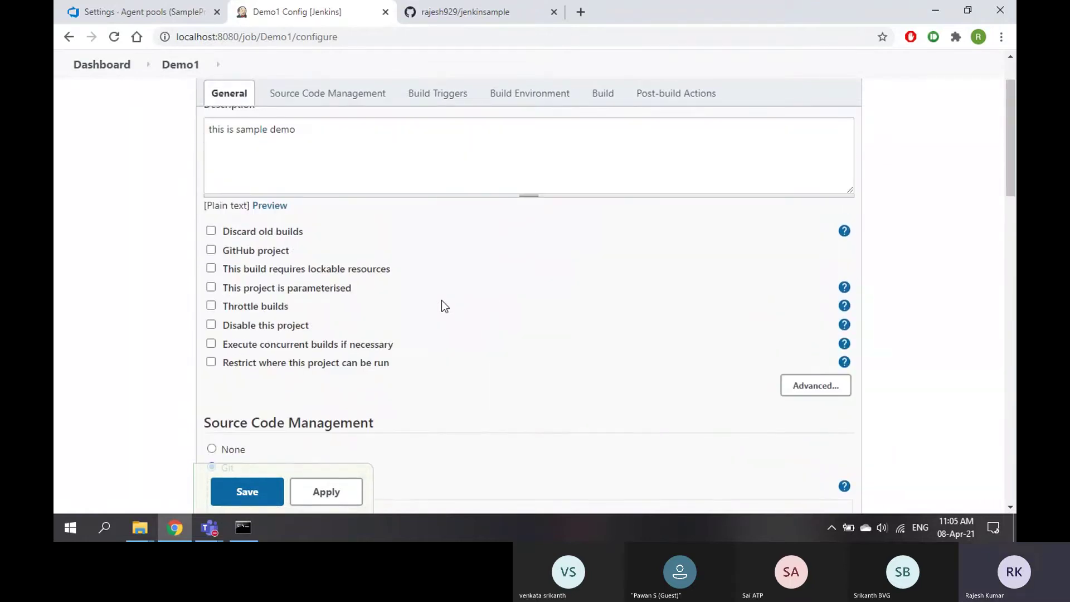
Try restricting where Demo1 can run by entering "my" as the label expression, and turn the restriction off again.
click(211, 362)
click(299, 411)
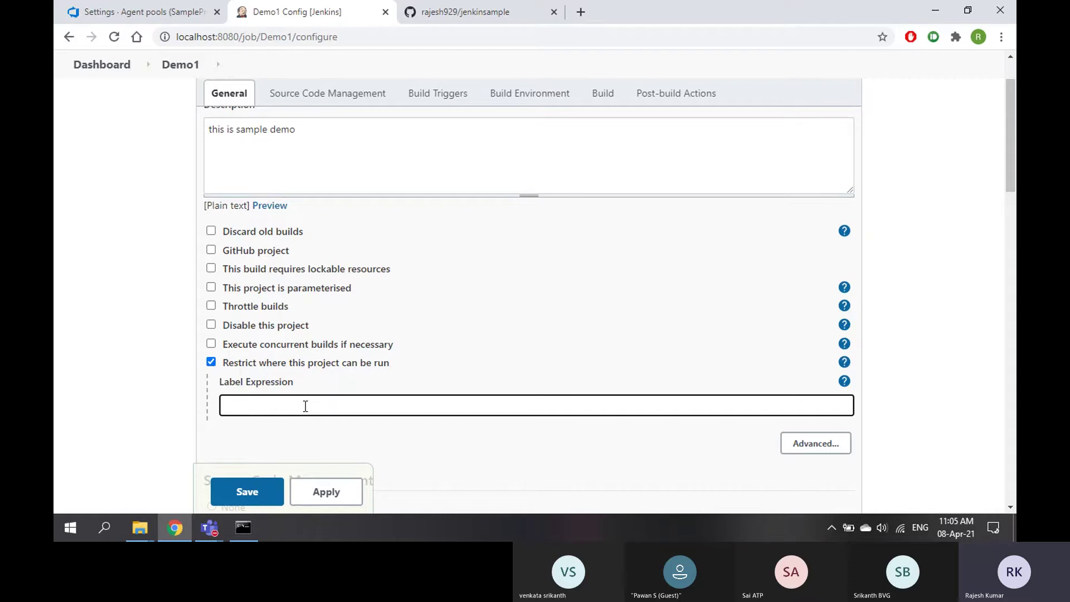
text(my)
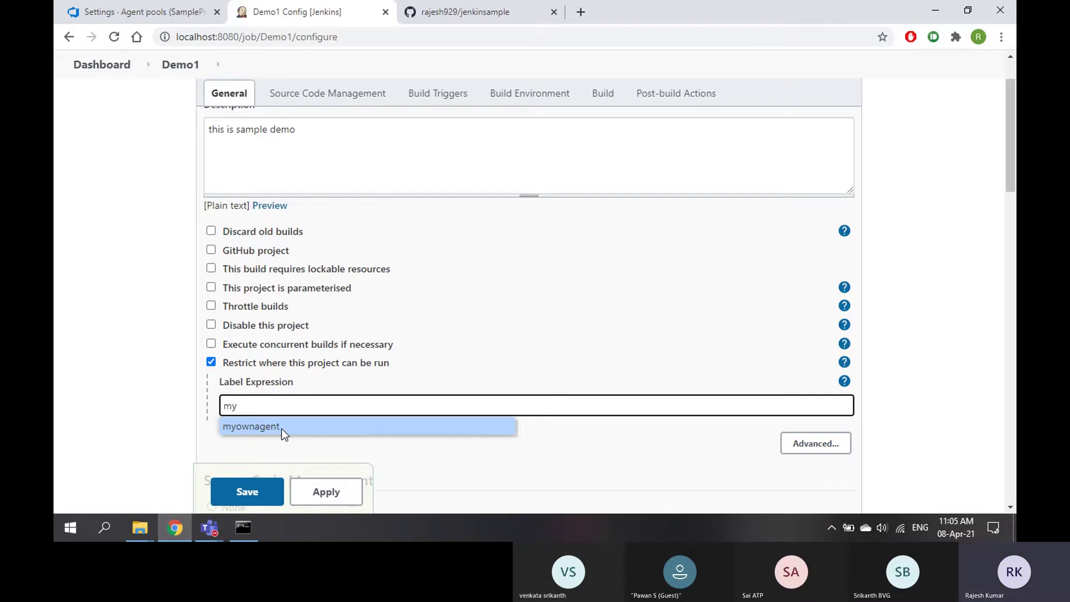
click(210, 362)
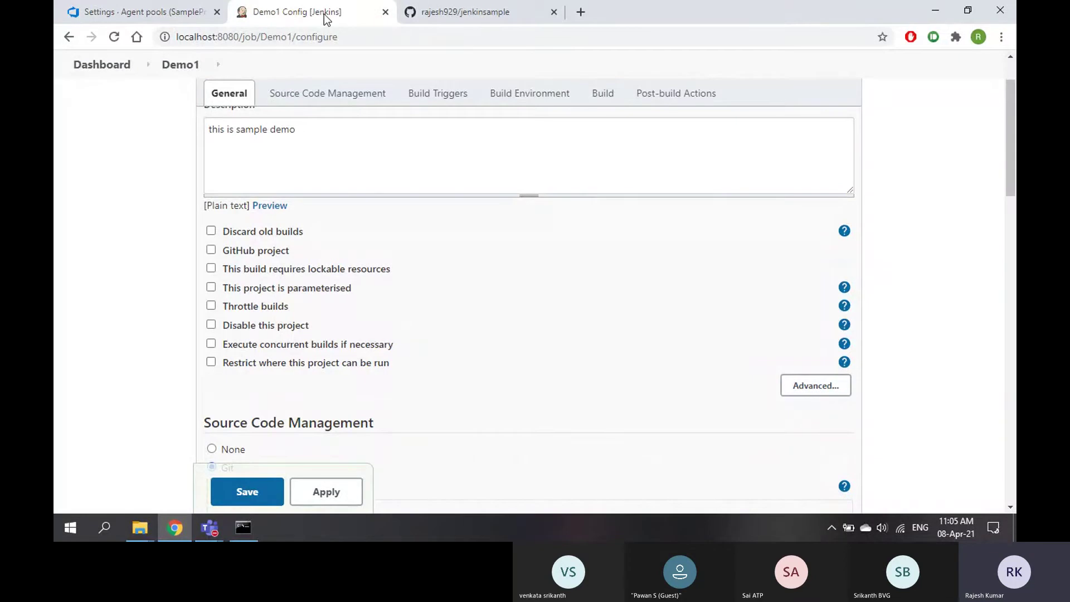
Restrict where Demo1 can be run, using myownagent as the label expression.
click(322, 364)
click(282, 393)
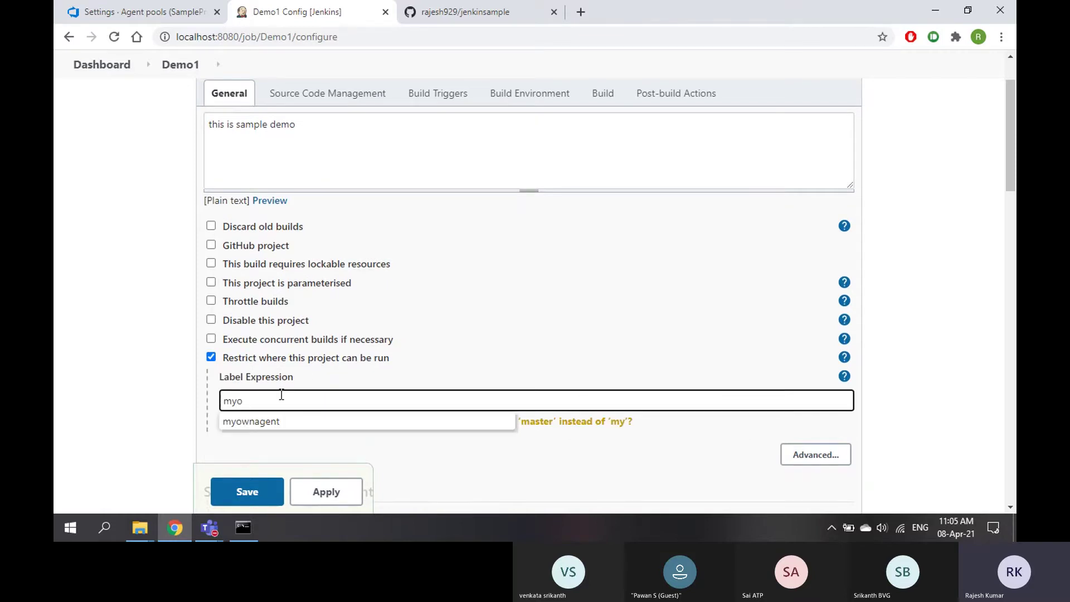
text(o)
click(263, 422)
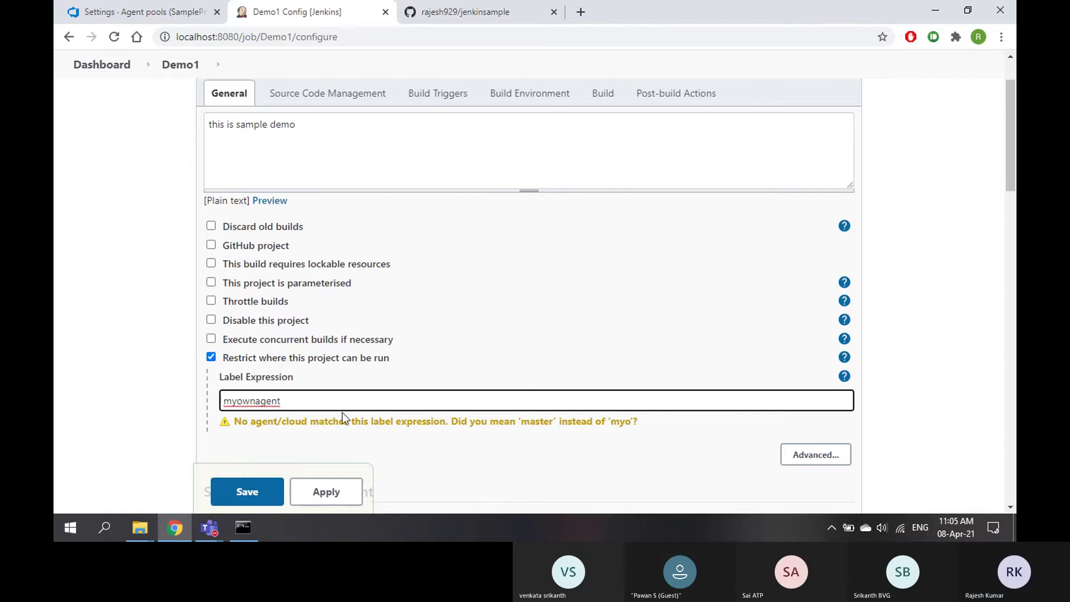
click(439, 436)
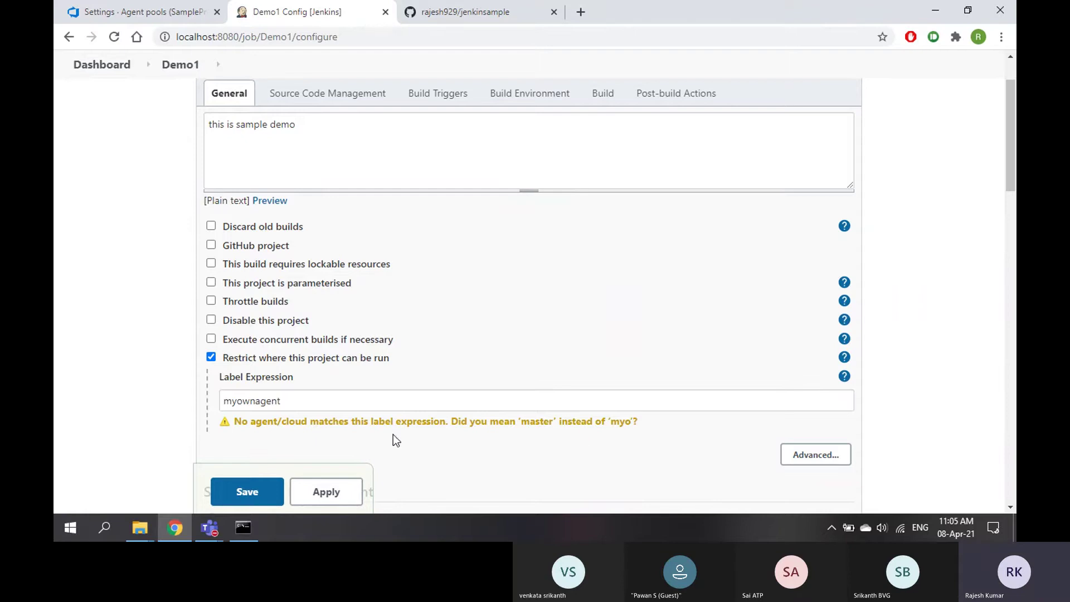
click(294, 401)
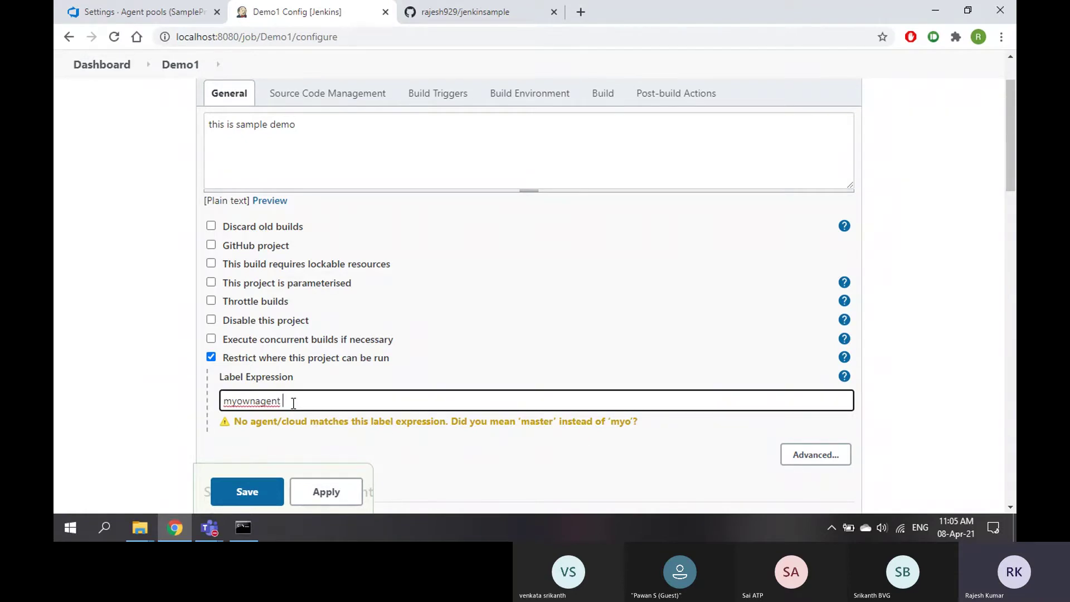
click(380, 439)
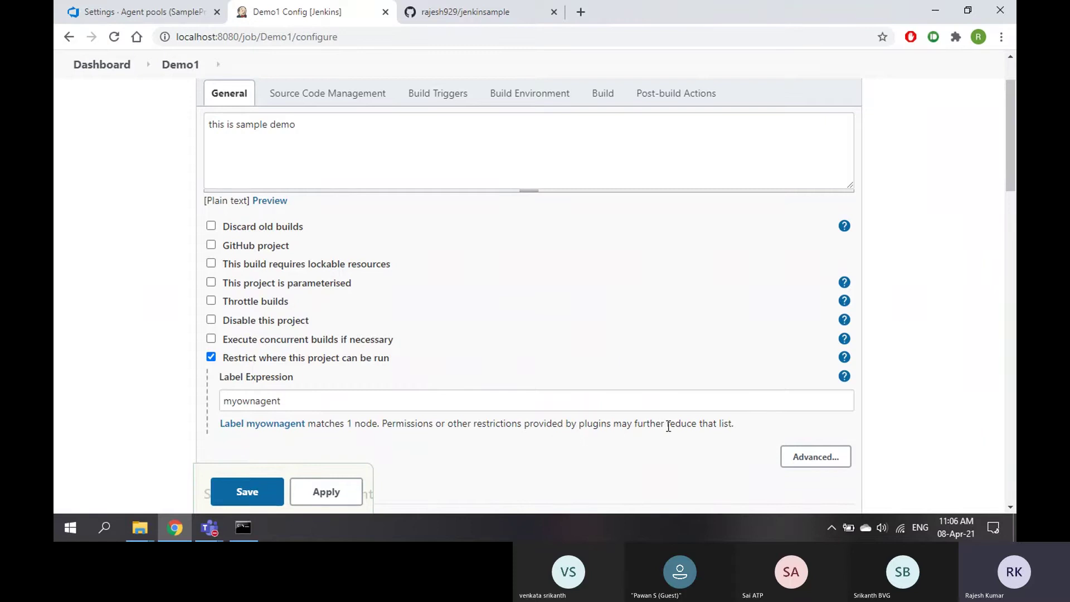
Review Demo1's label restriction and its batch build command, and apply and save the configuration.
scroll(689, 430, down, 3)
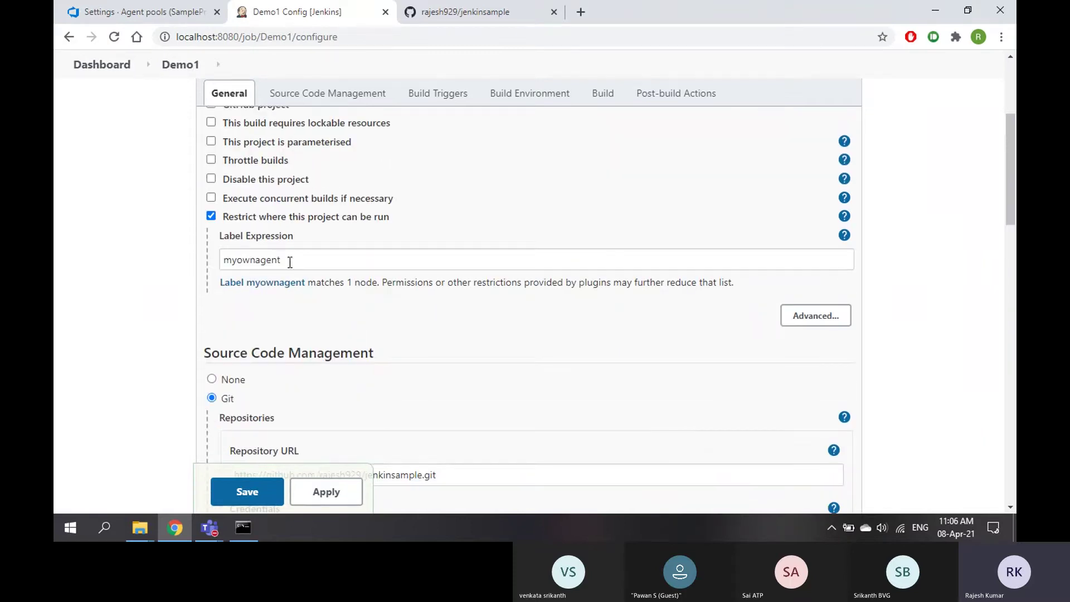
click(290, 262)
click(280, 309)
scroll(296, 285, down, 15)
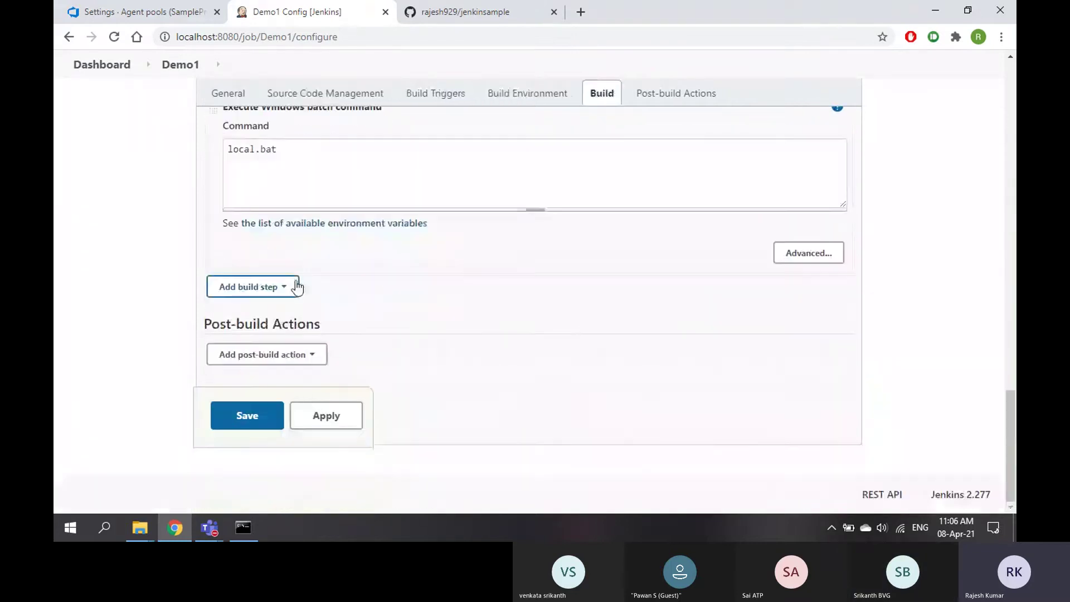
click(323, 416)
click(248, 416)
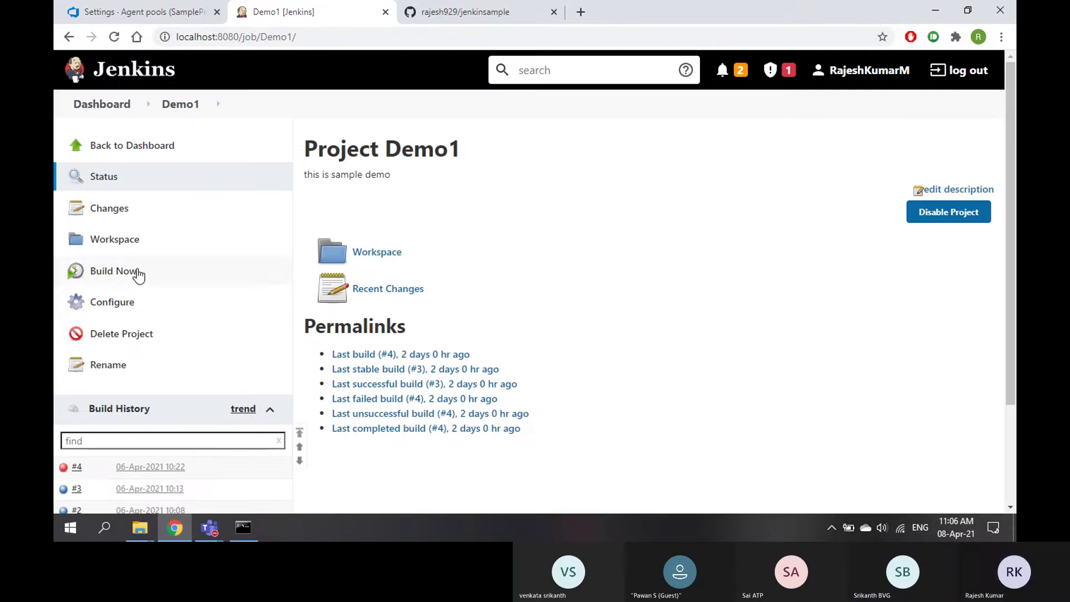
Bring up the F:\Local1 folder in File Explorer and arrange it side by side with the Jenkins Demo1 page.
mouse_move(146, 530)
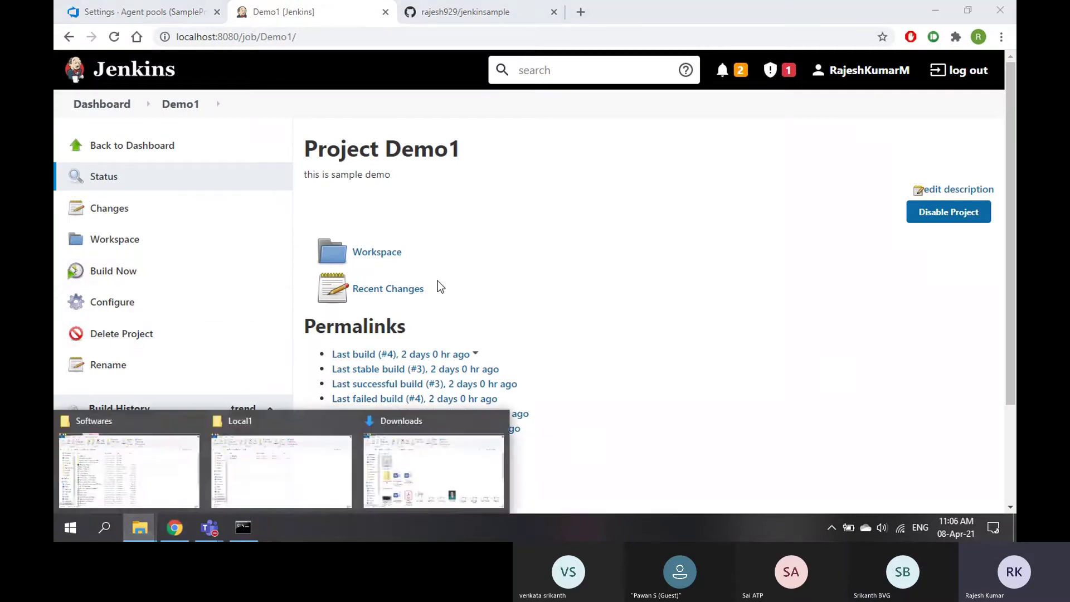
click(309, 431)
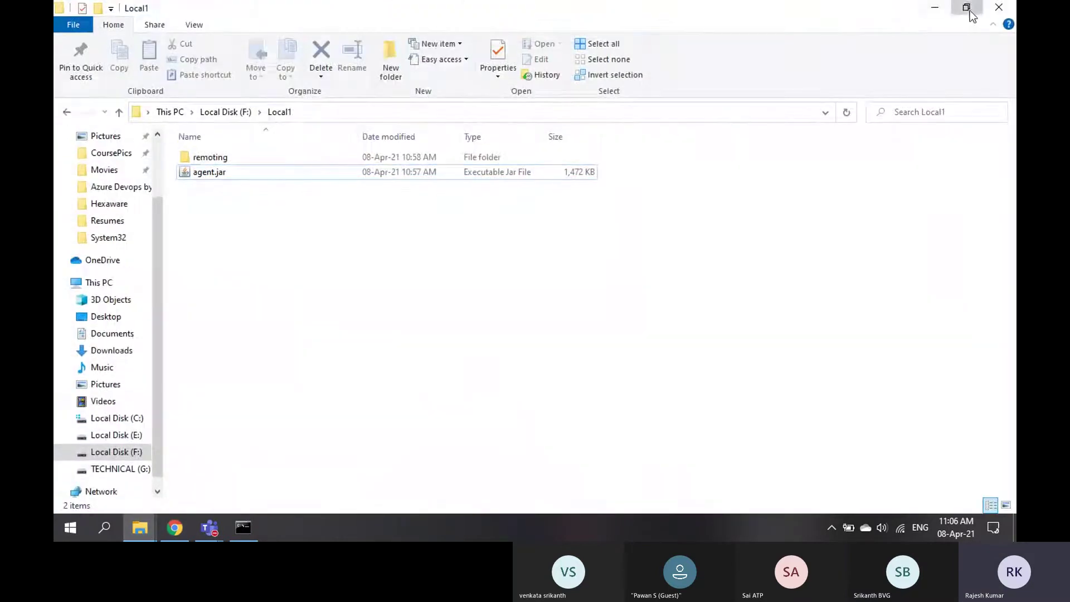
double_click(915, 17)
drag(536, 72, 760, 56)
click(968, 11)
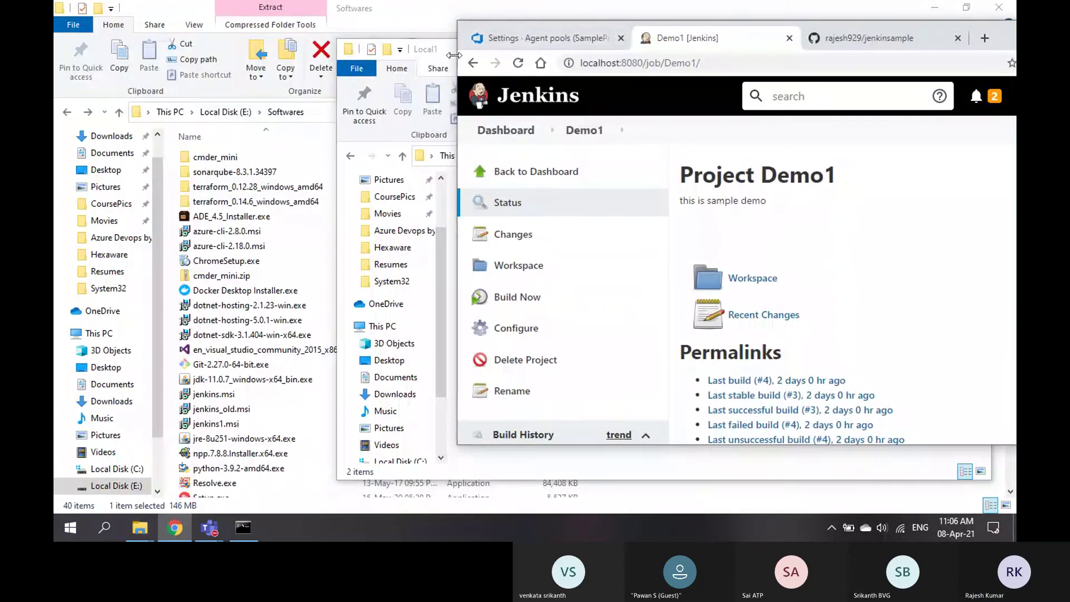
drag(447, 49, 182, 44)
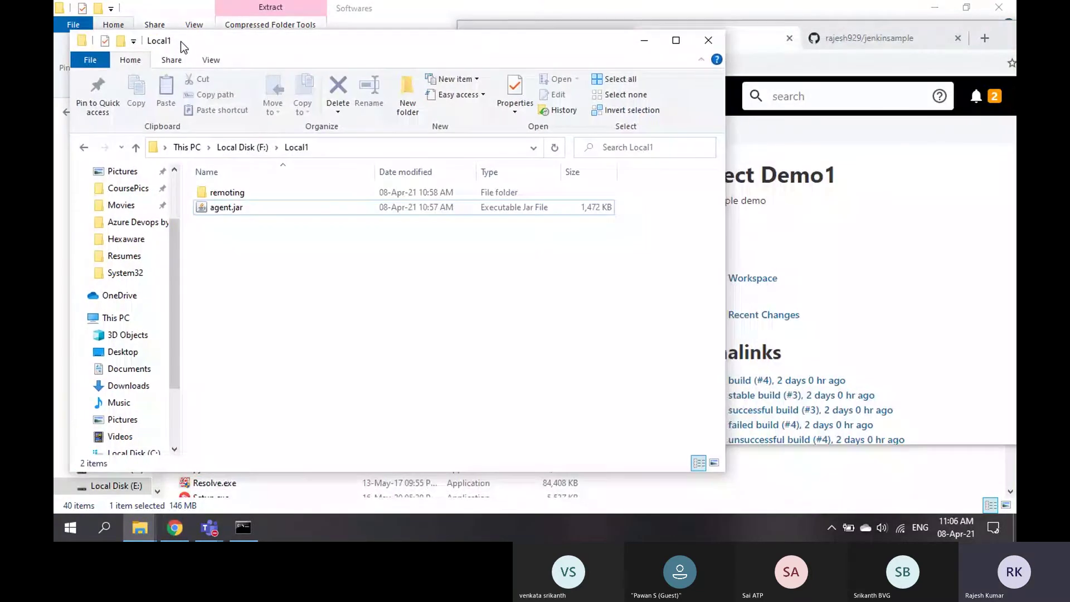
click(761, 42)
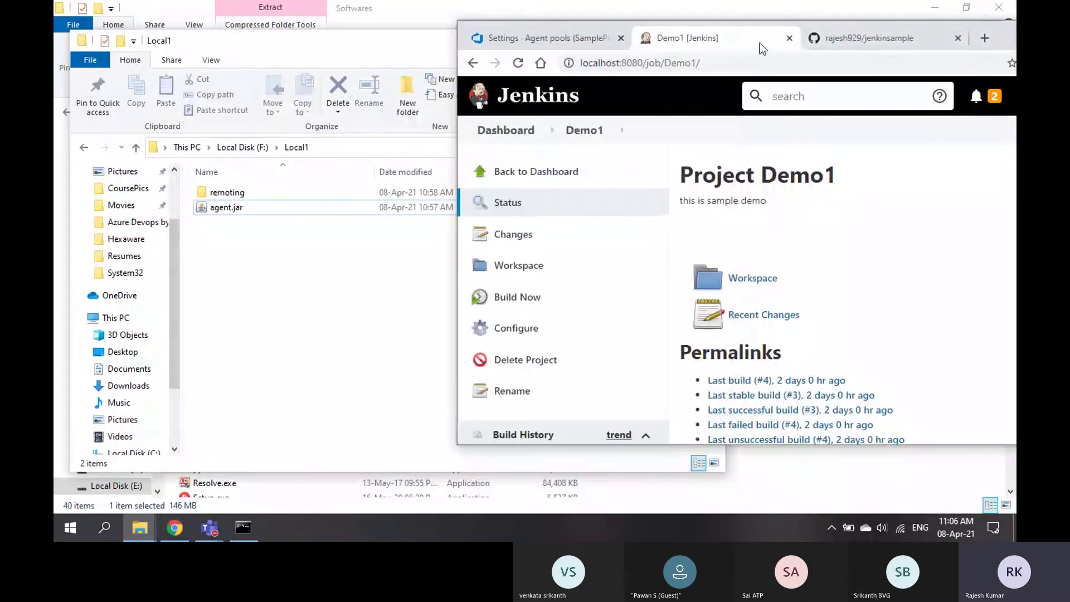
Run a new build of Demo1 and inspect the workspace folder inside F:\Local1.
click(516, 301)
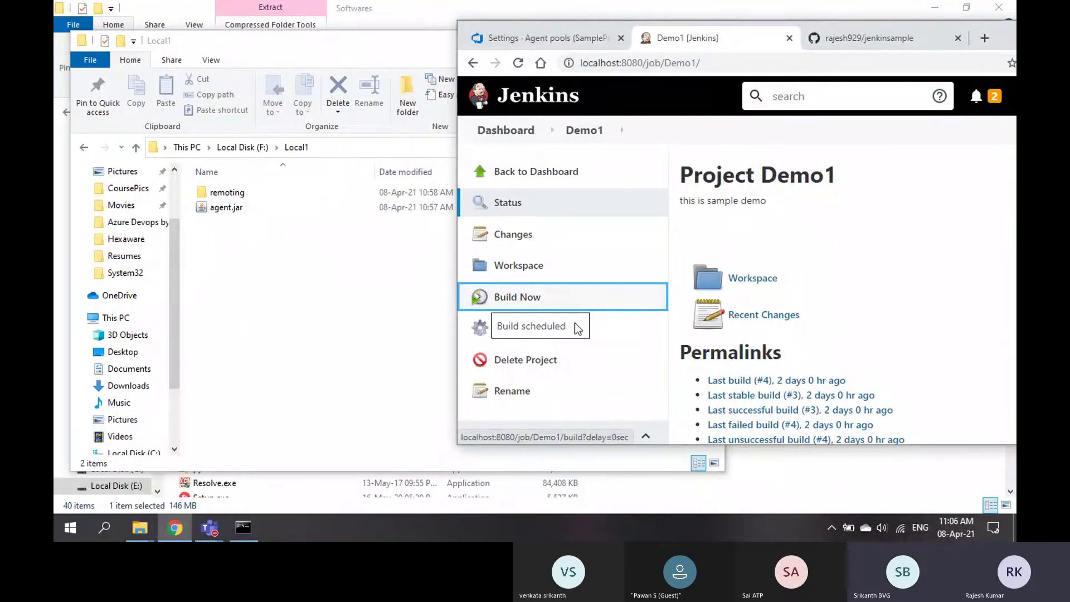
scroll(575, 323, down, 5)
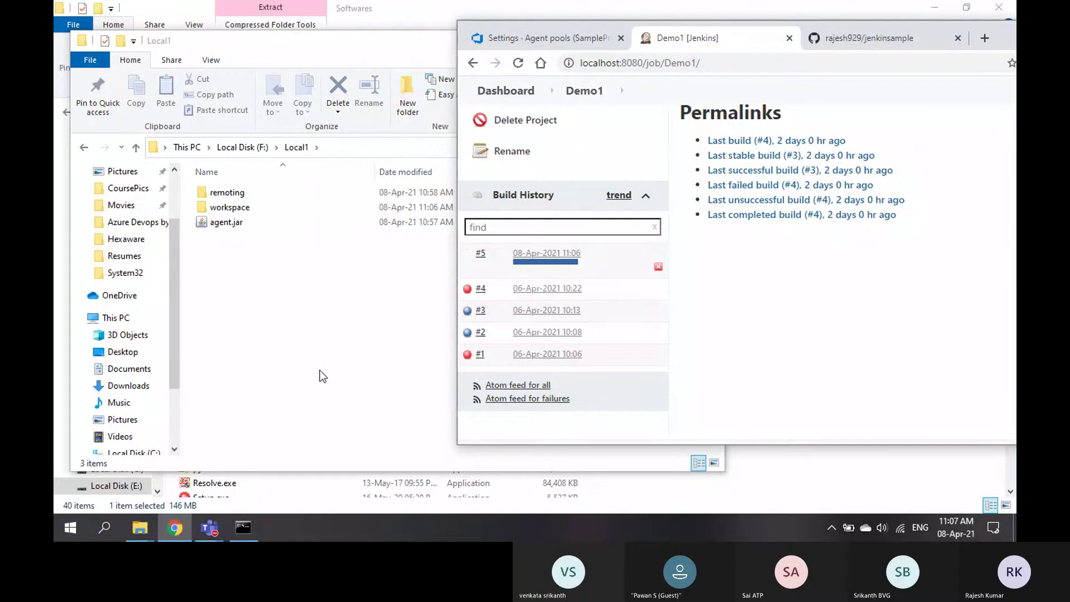
double_click(231, 207)
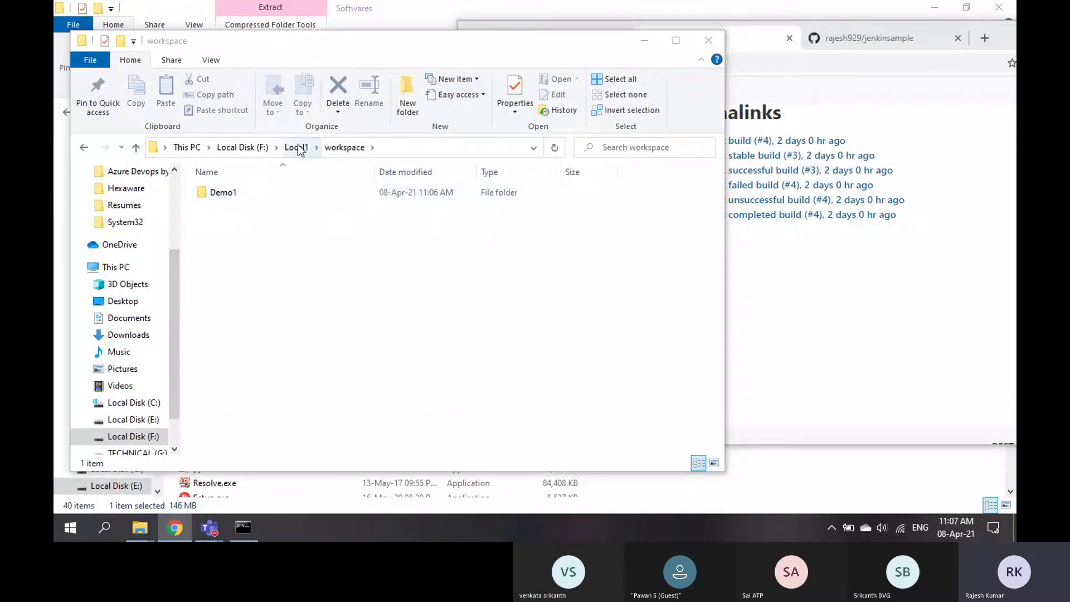
click(297, 147)
click(734, 304)
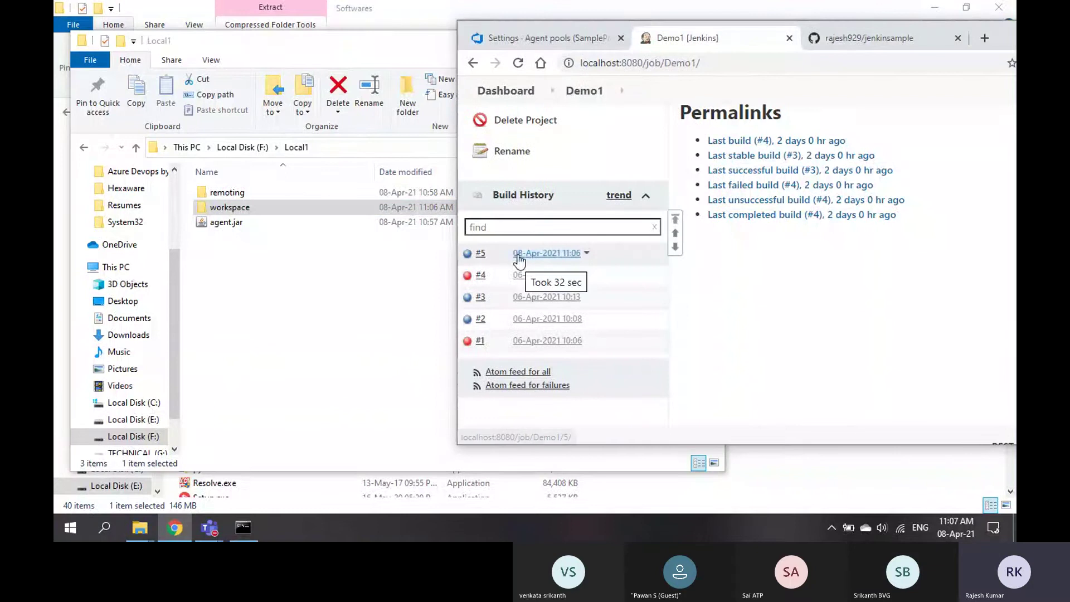
Open build #5's console output in a maximized browser window and examine the line naming its agent and workspace path.
click(482, 260)
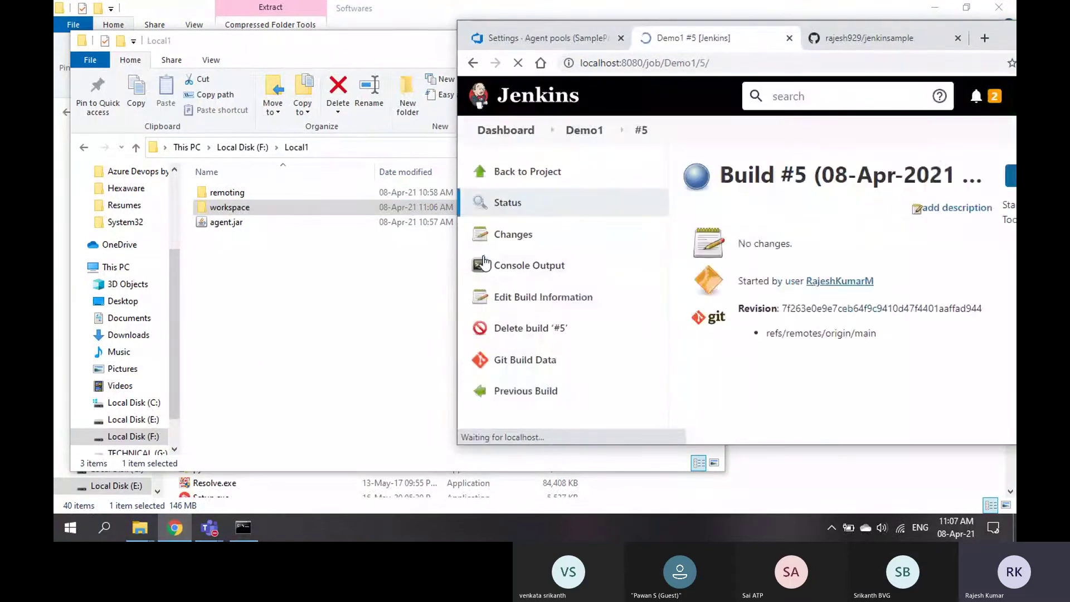
click(529, 272)
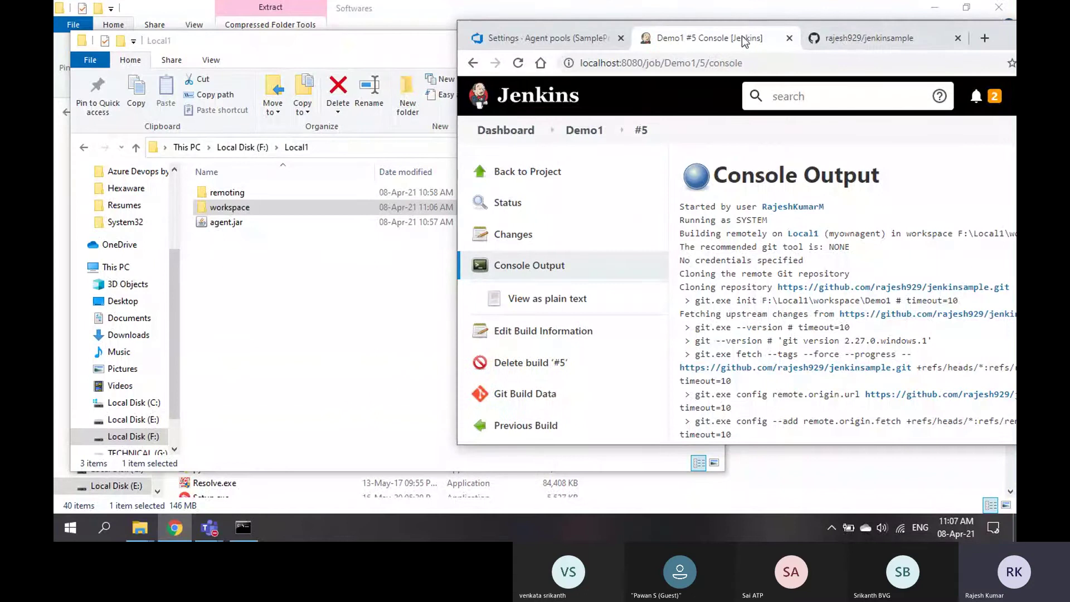
double_click(1008, 42)
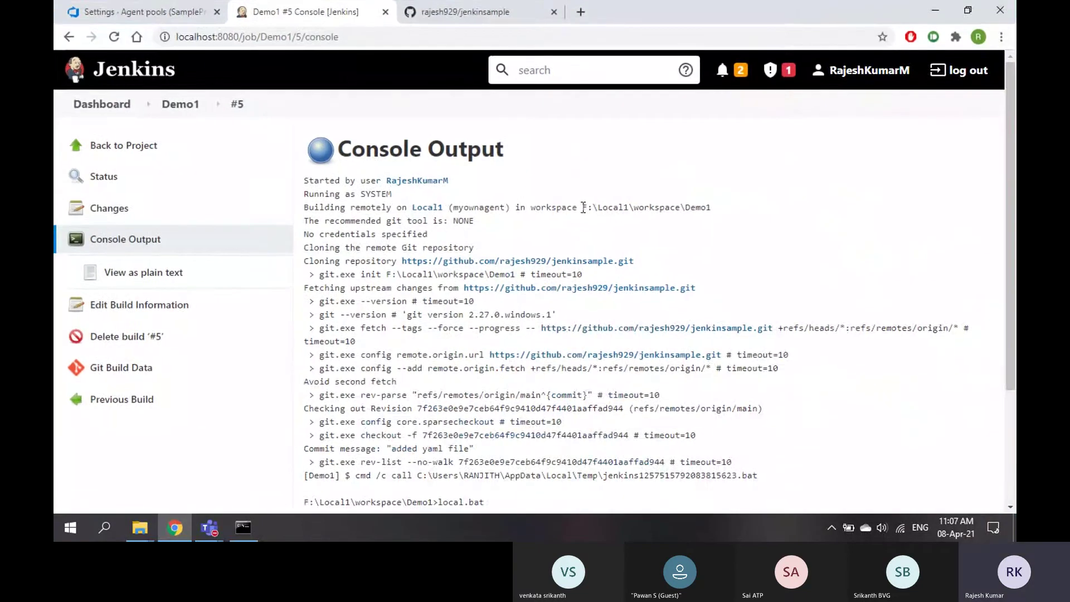
drag(582, 208, 717, 206)
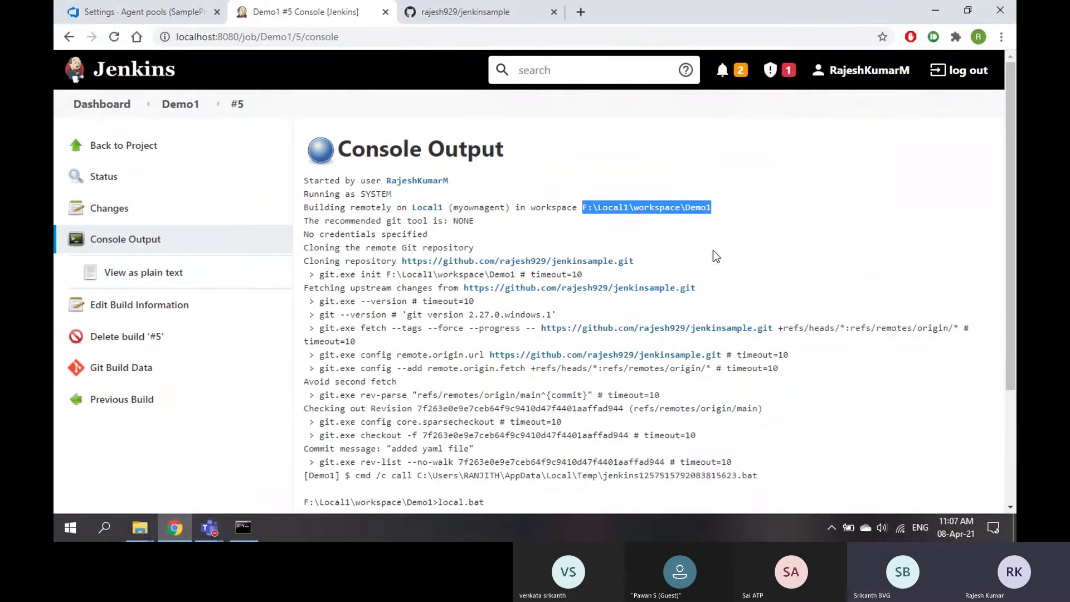
drag(351, 208, 388, 208)
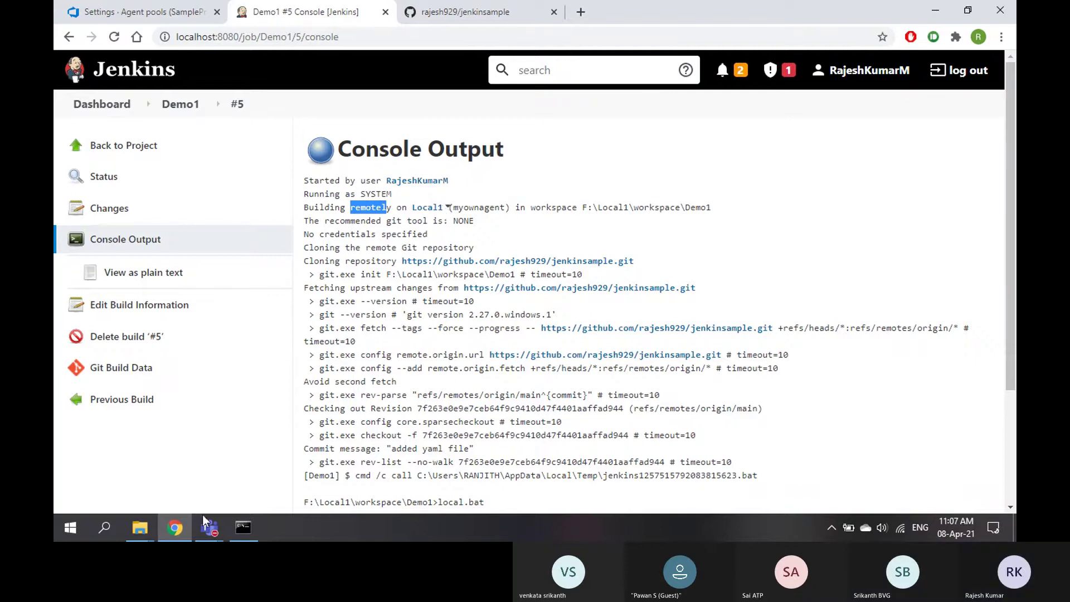
View the computer's drives under This PC in File Explorer and return to the Jenkins console output.
mouse_move(143, 530)
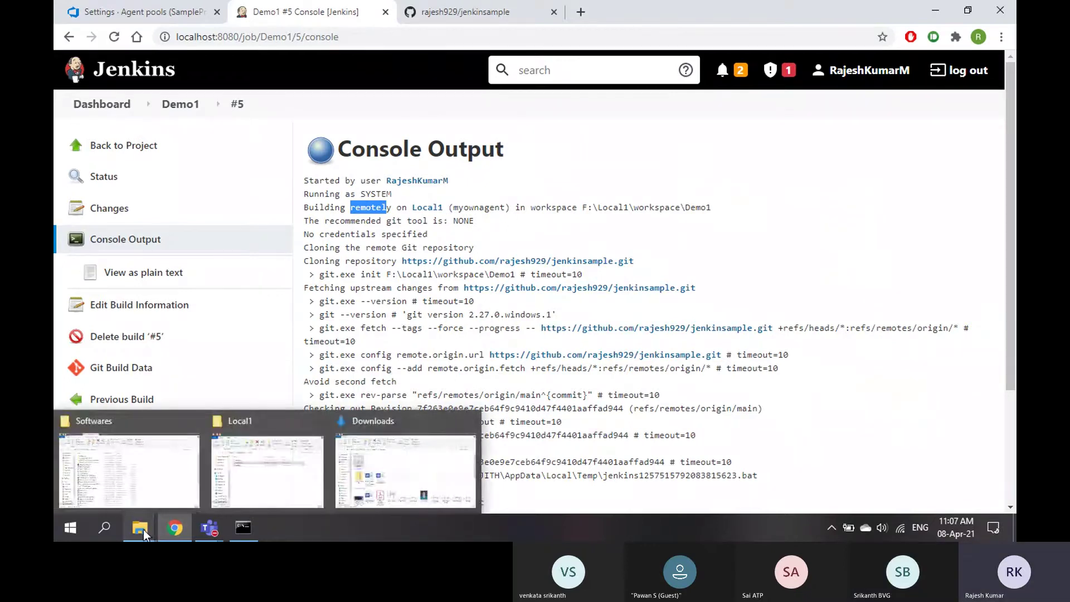
click(142, 483)
click(99, 334)
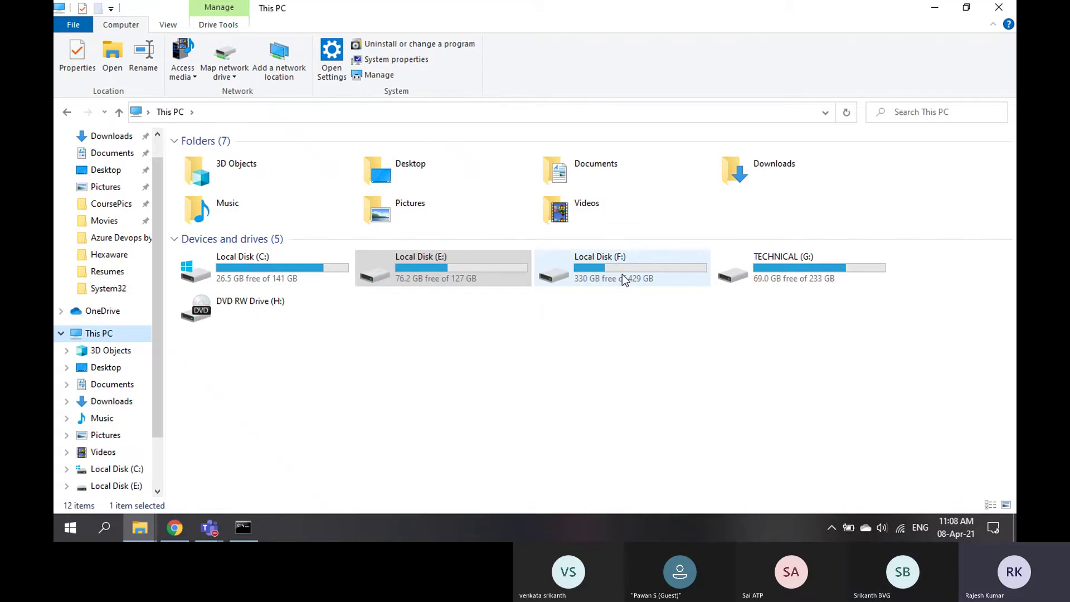
click(174, 529)
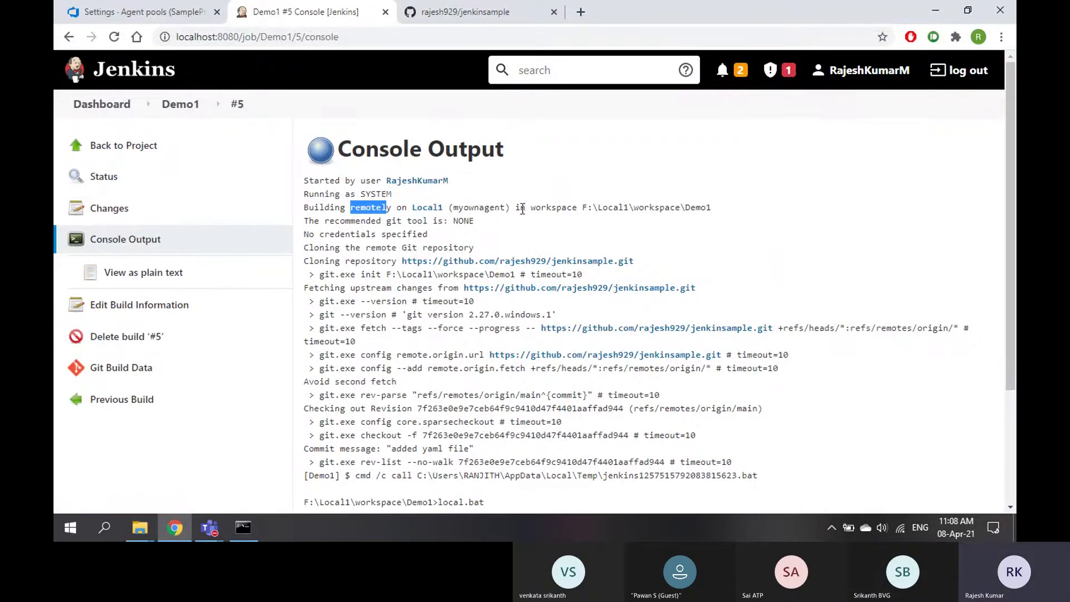
Switch to the Teams meeting window, mute the microphone and unmute it again.
mouse_move(206, 529)
click(413, 443)
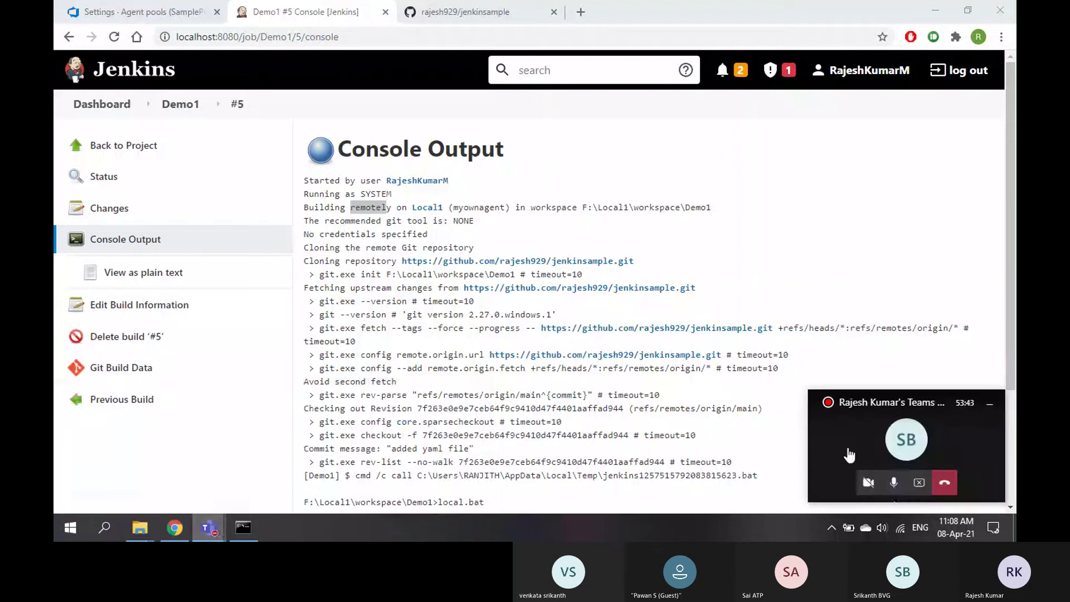
click(894, 482)
click(894, 484)
click(896, 483)
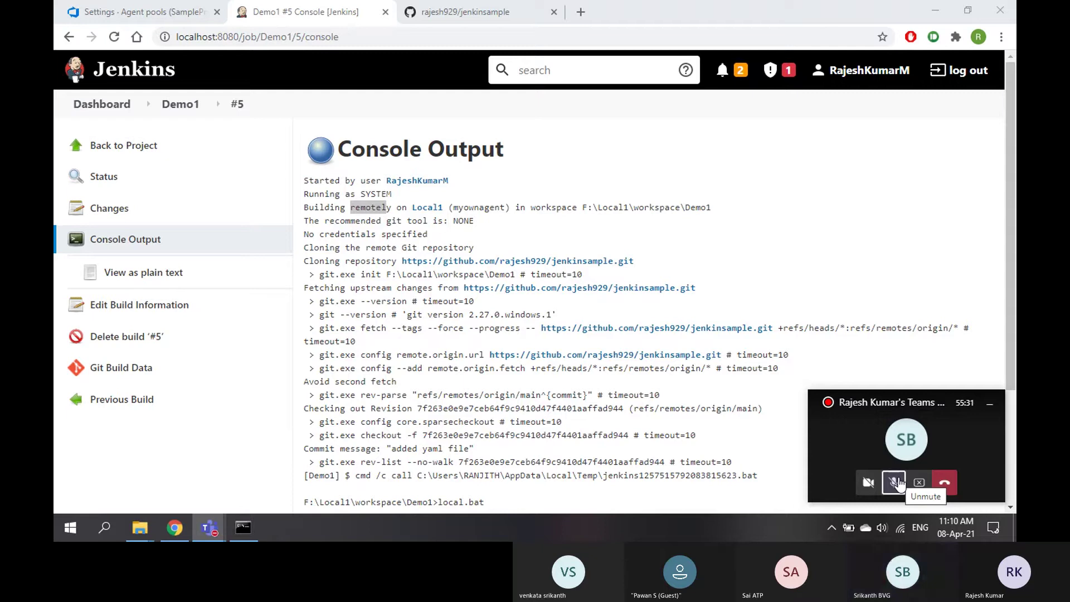
click(895, 483)
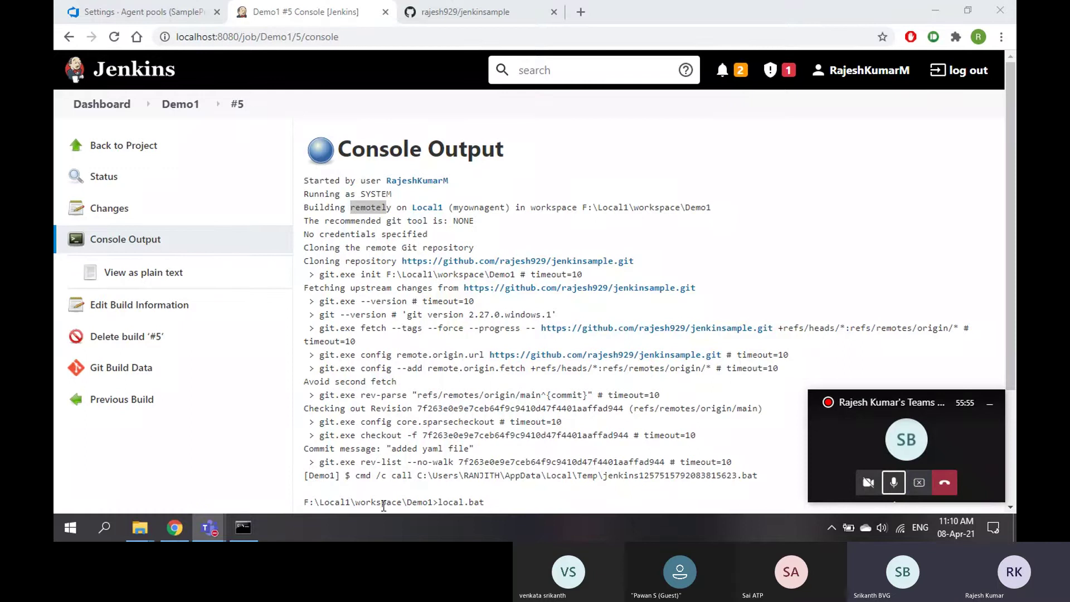
Search This PC for msbuild in File Explorer, and go back to the Jenkins console output.
mouse_move(143, 534)
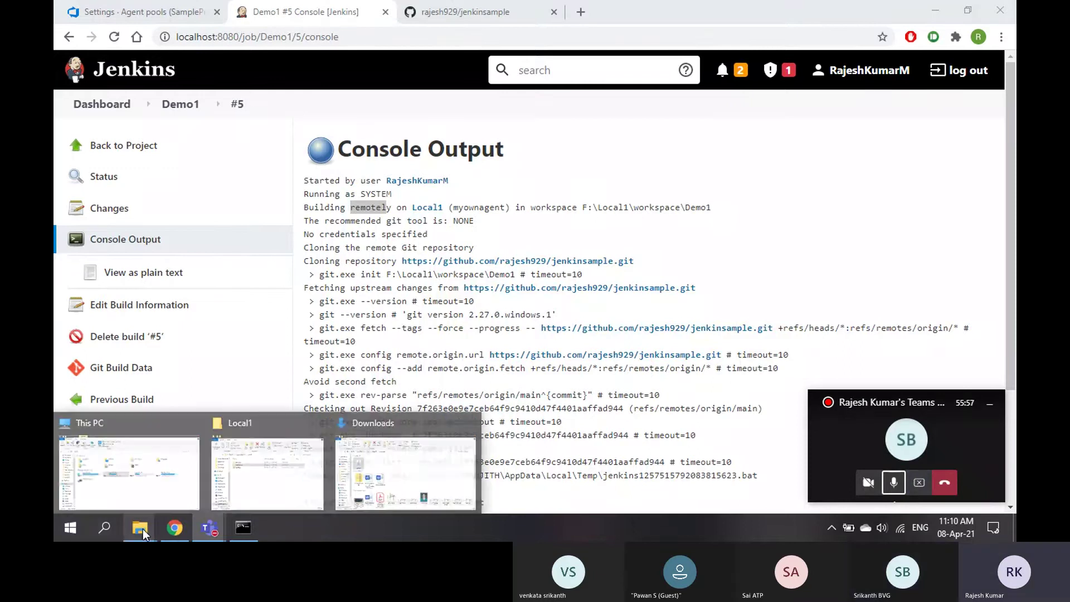
click(129, 469)
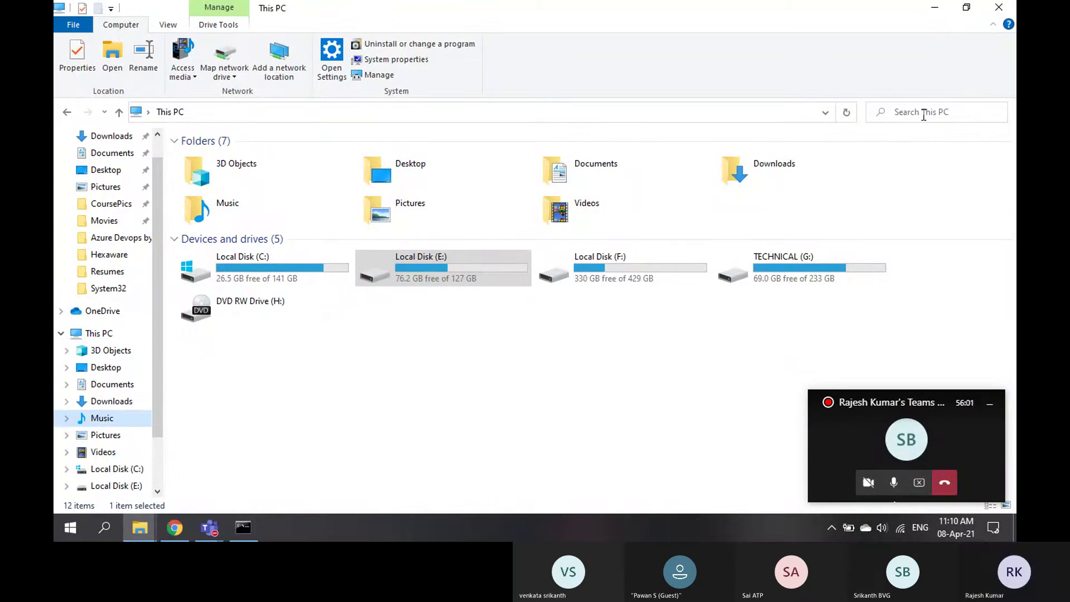
click(925, 116)
click(897, 118)
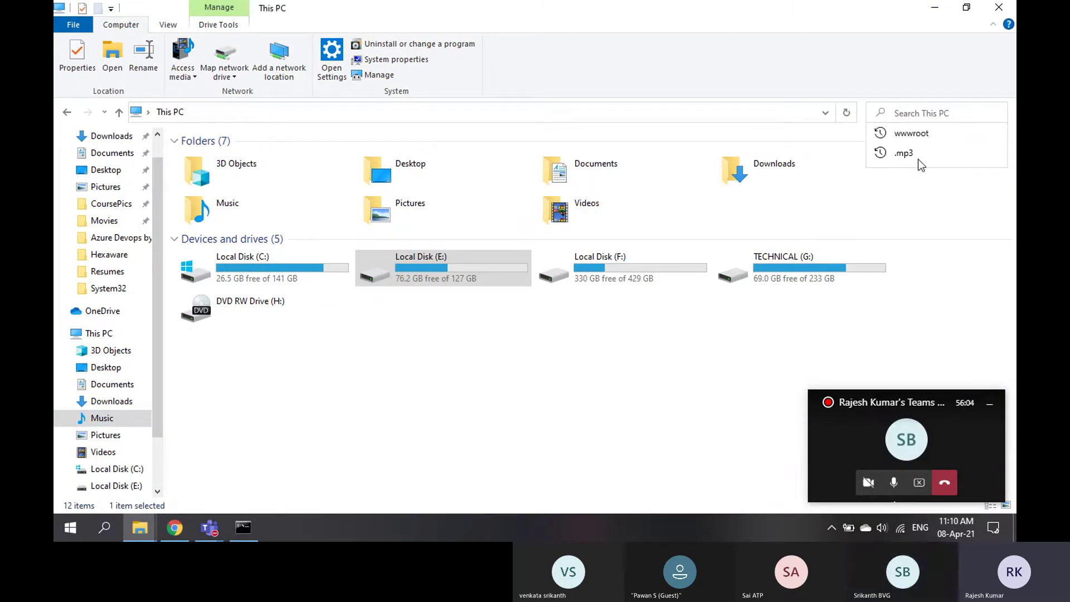
text(ms)
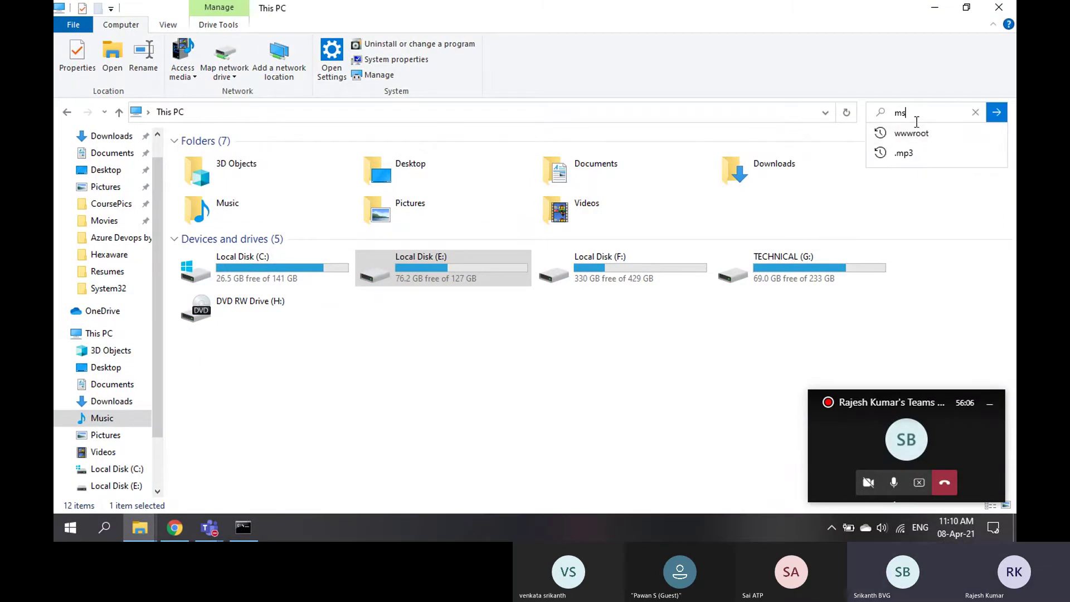
text(build)
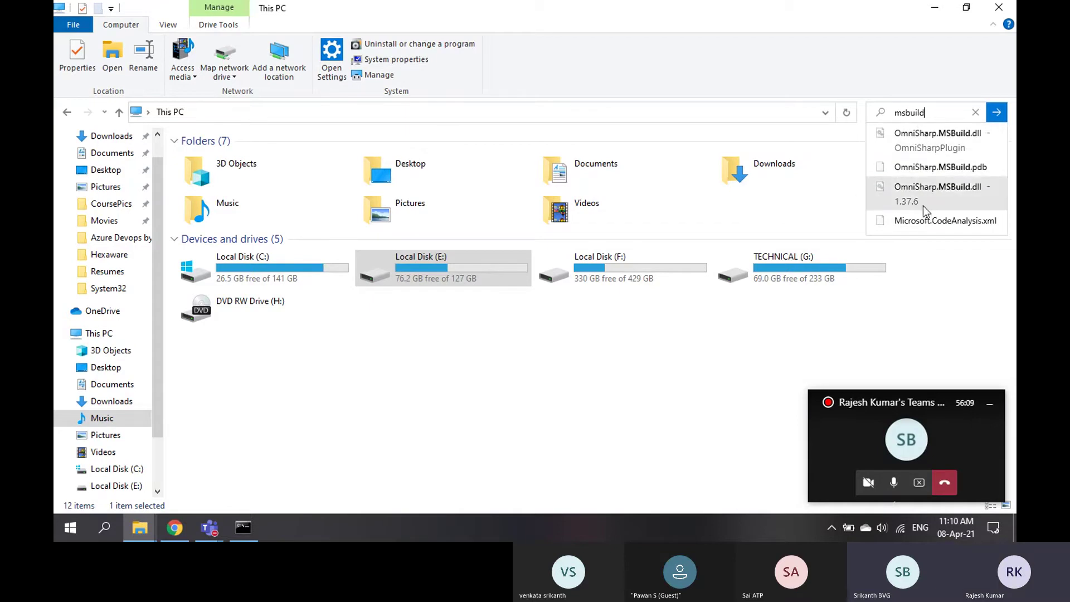
key(Return)
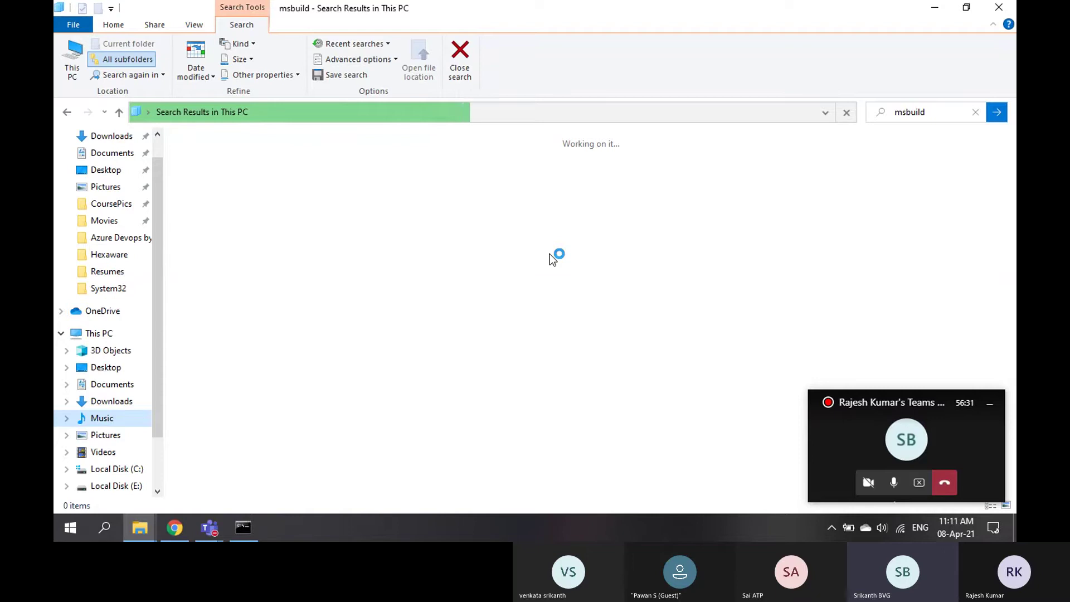
click(178, 524)
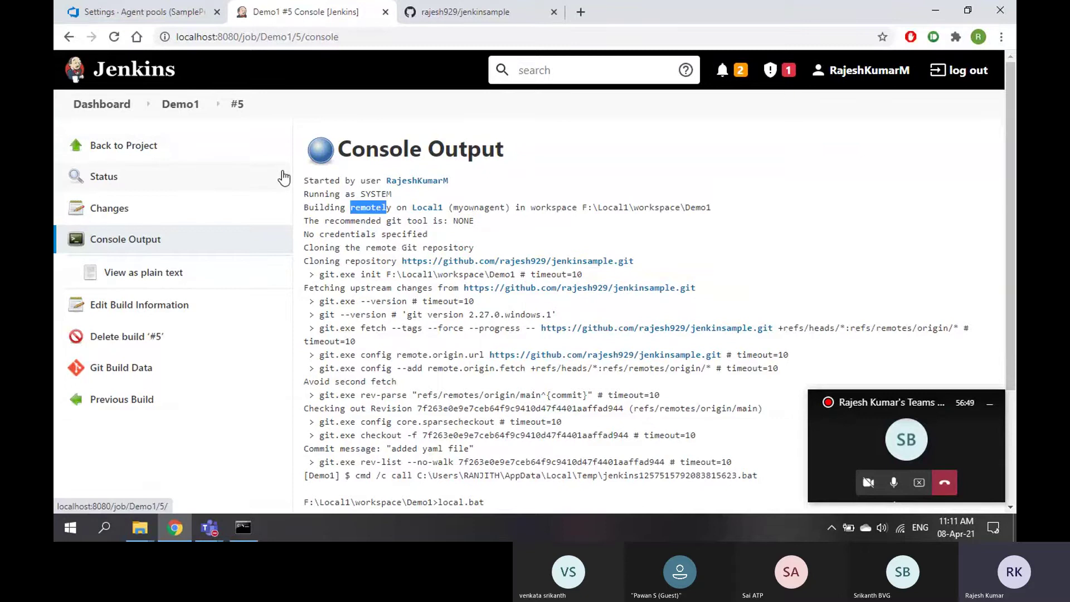
Open the Jenkins plugin manager from the Manage Jenkins page and minimize the floating Teams meeting window.
click(114, 105)
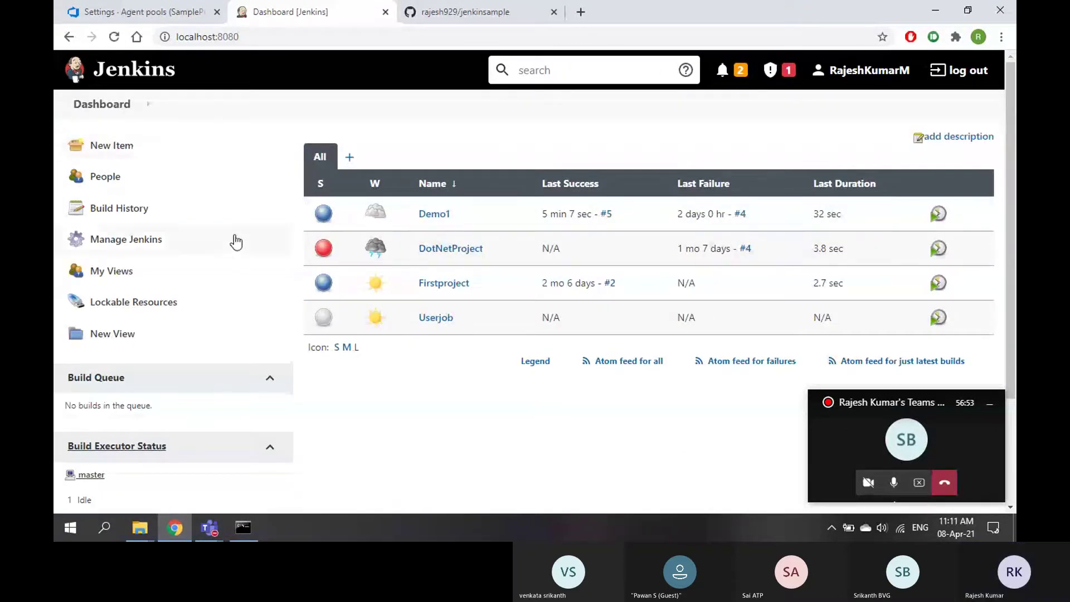
click(148, 249)
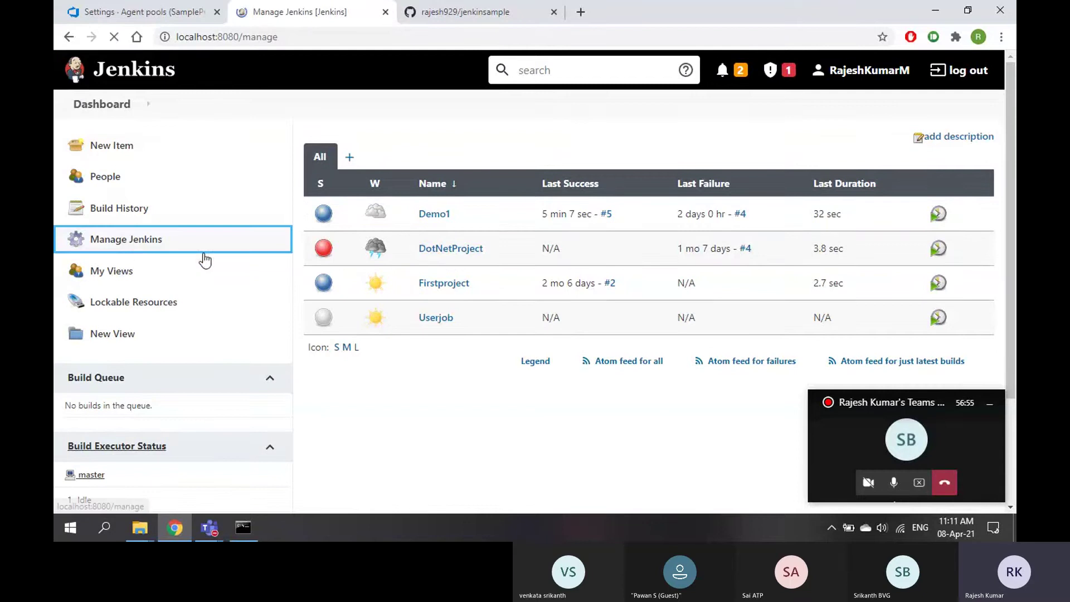
click(990, 403)
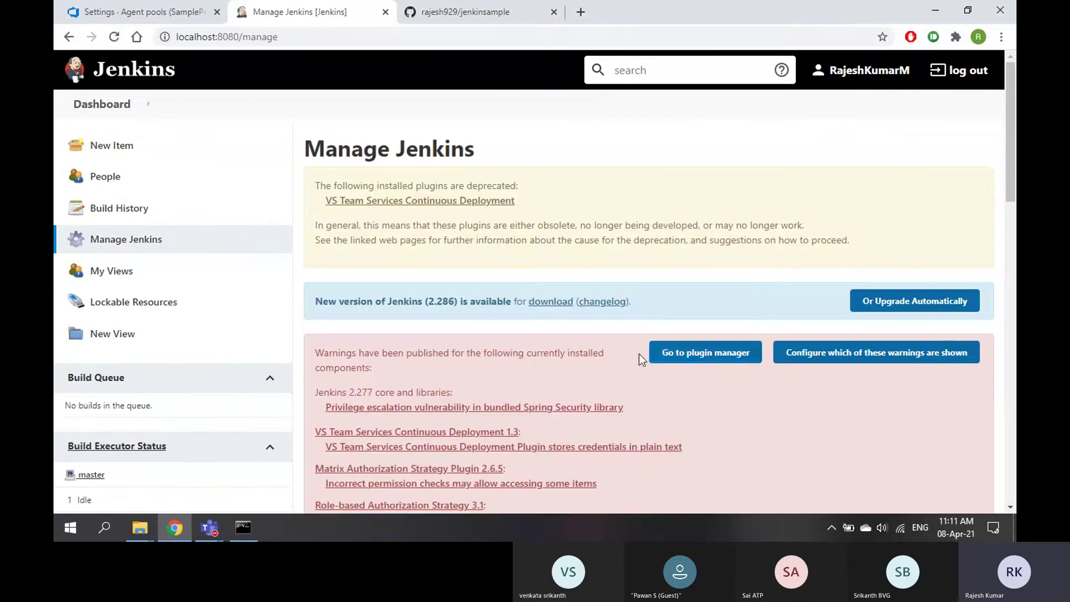
scroll(641, 360, down, 5)
click(854, 284)
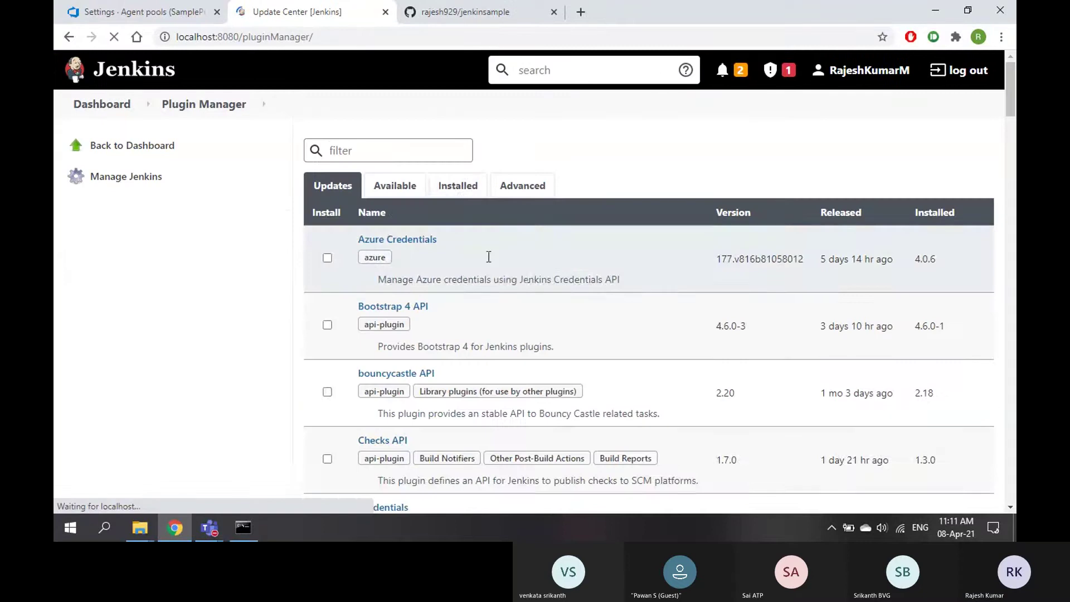
List the installed Jenkins plugins and look through them for the MSBuild Plugin.
click(460, 189)
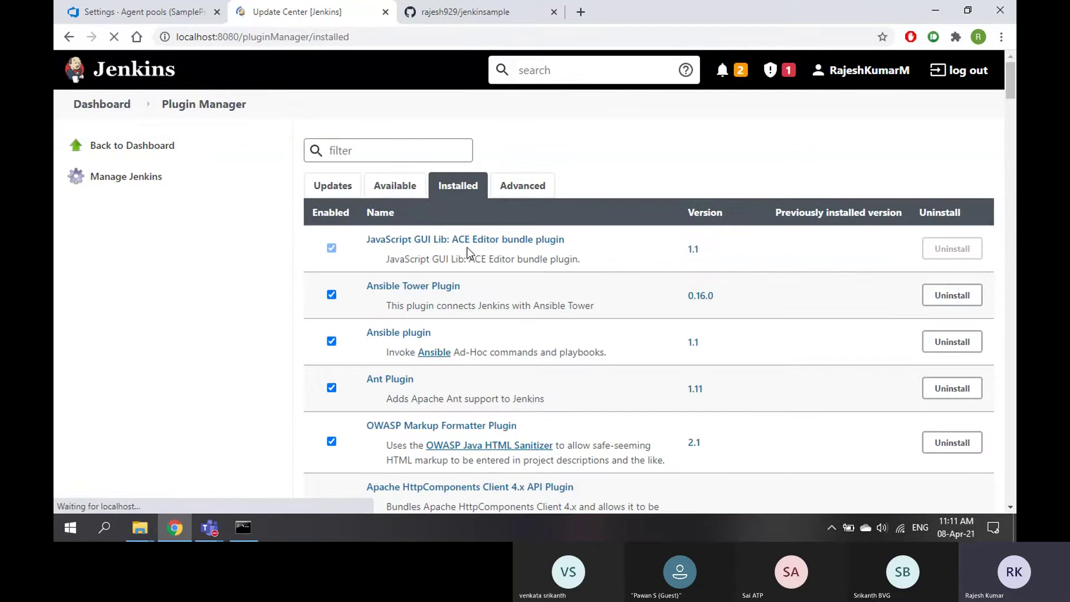
scroll(467, 248, down, 12)
scroll(470, 309, down, 15)
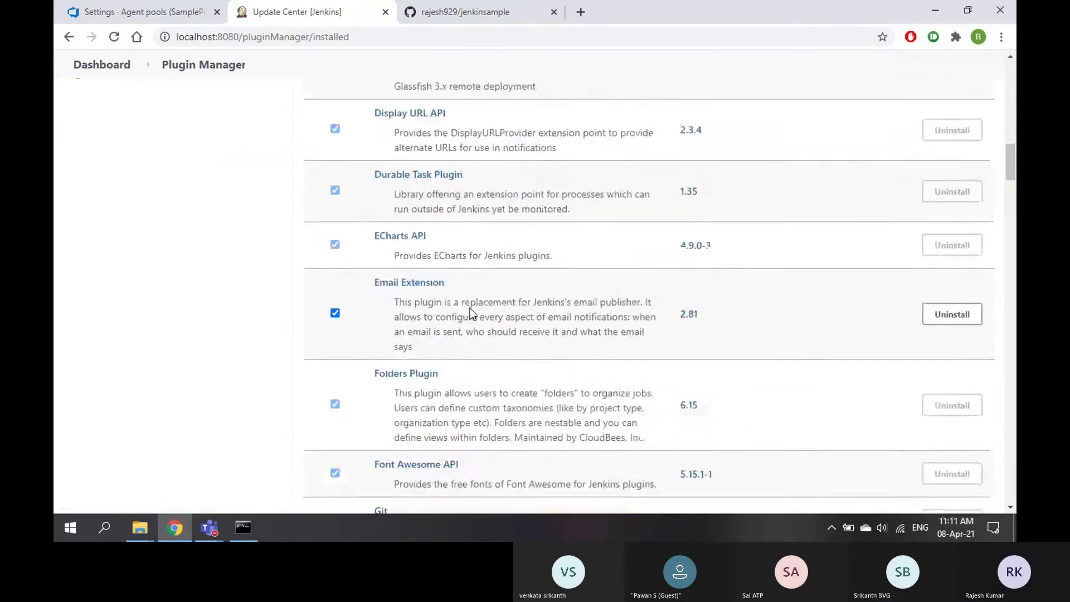
scroll(471, 315, down, 14)
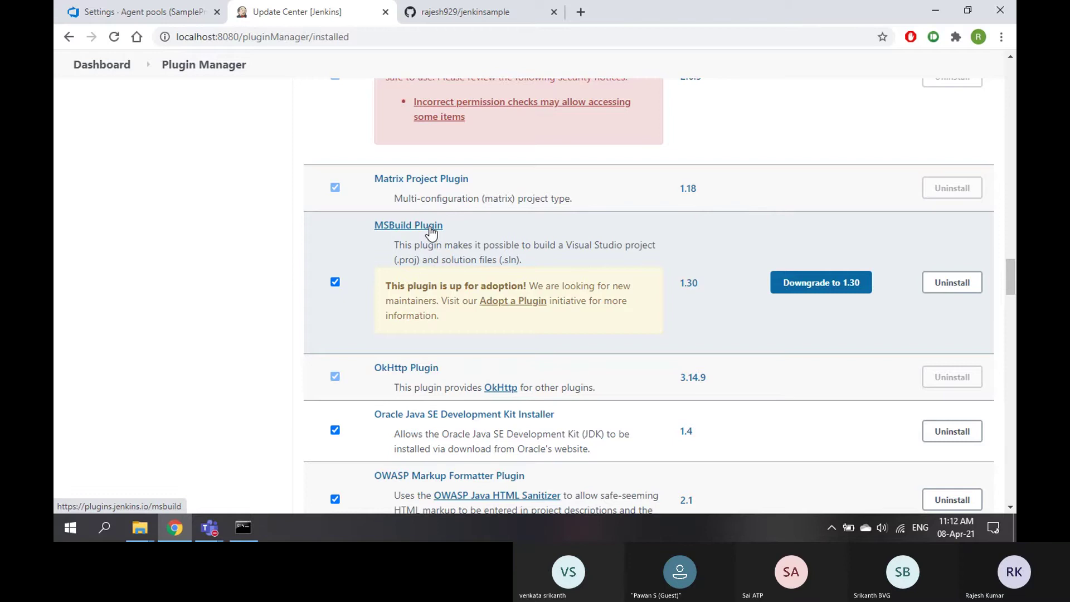
scroll(239, 249, up, 20)
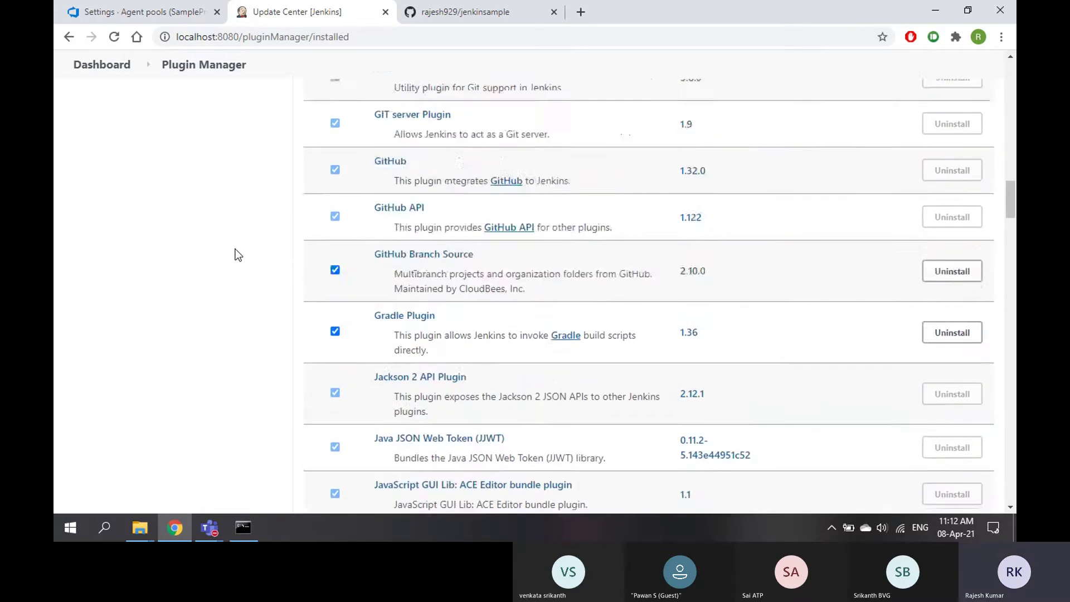
Return to the Jenkins dashboard and open Global Tool Configuration from the Manage Jenkins page.
click(105, 65)
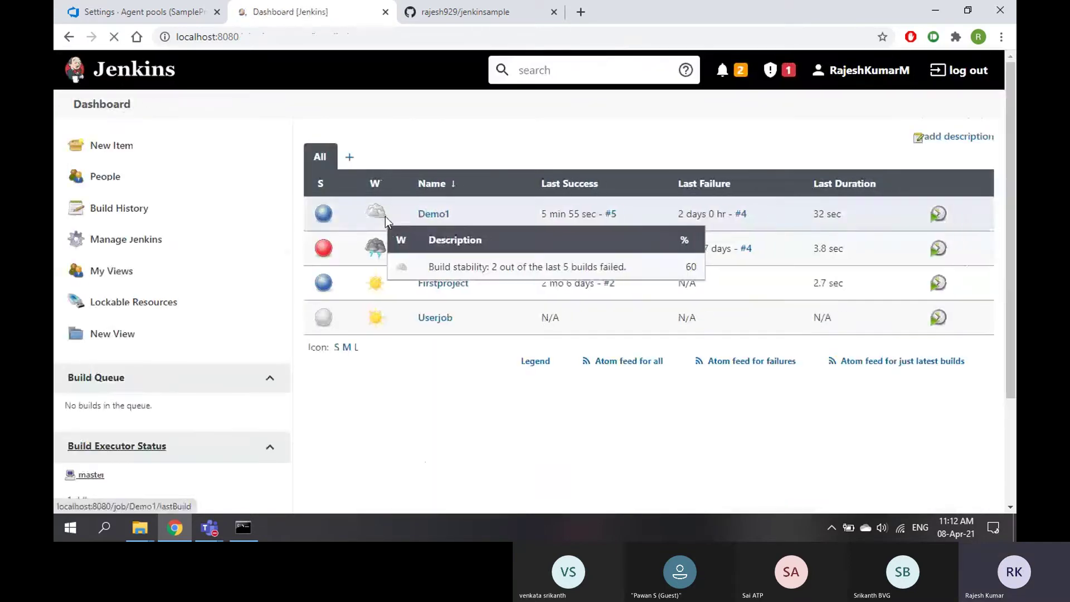
click(153, 249)
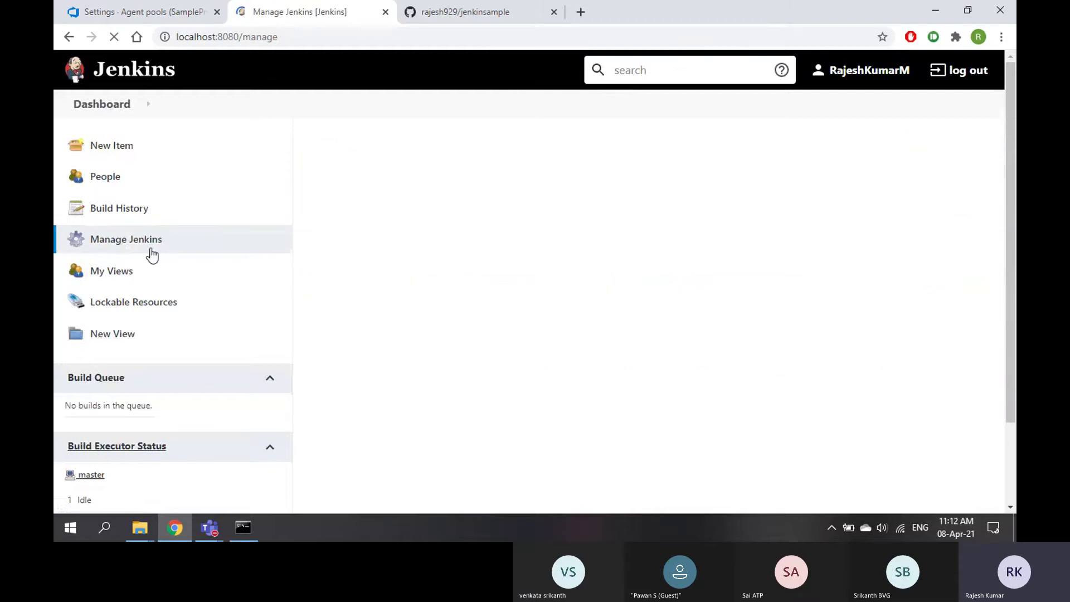
scroll(431, 350, down, 5)
click(406, 254)
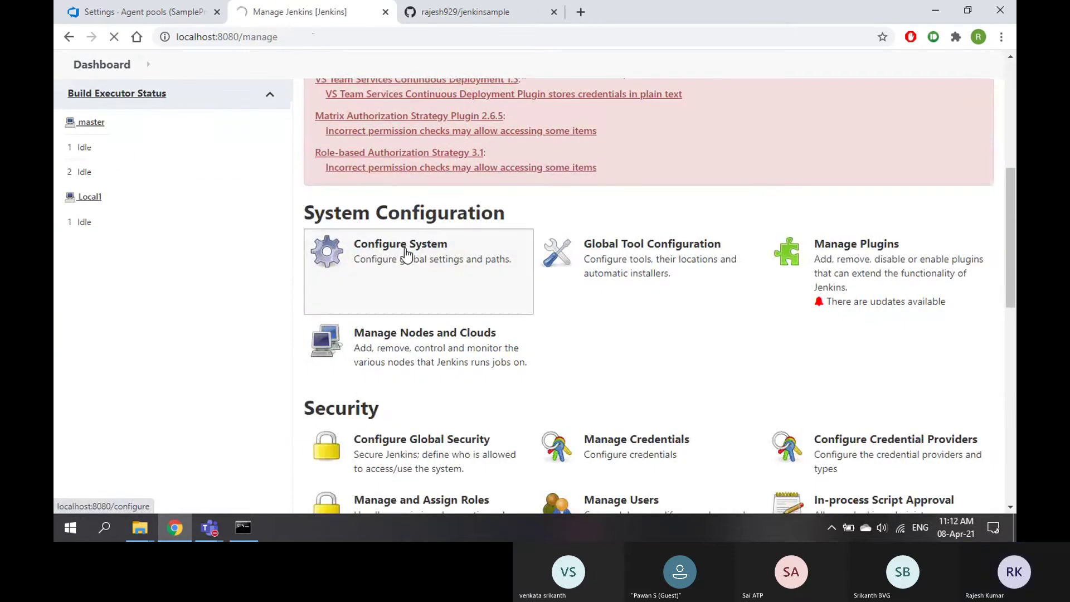
click(625, 267)
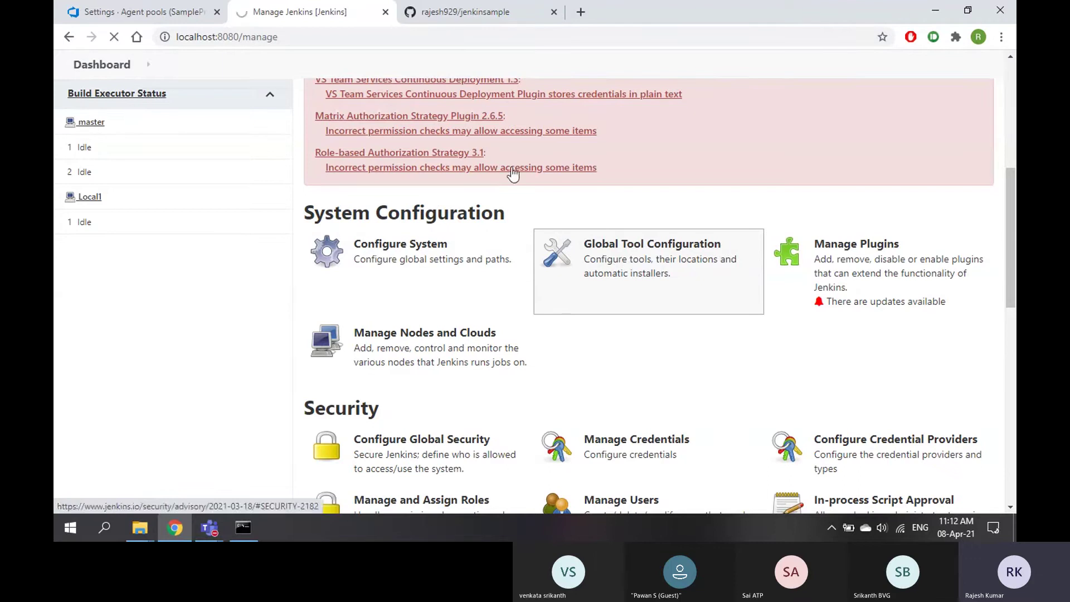
View the Azure DevOps MyPool page, switch to File Explorer and examine the msbuild search results for MSBuild.exe.
click(139, 12)
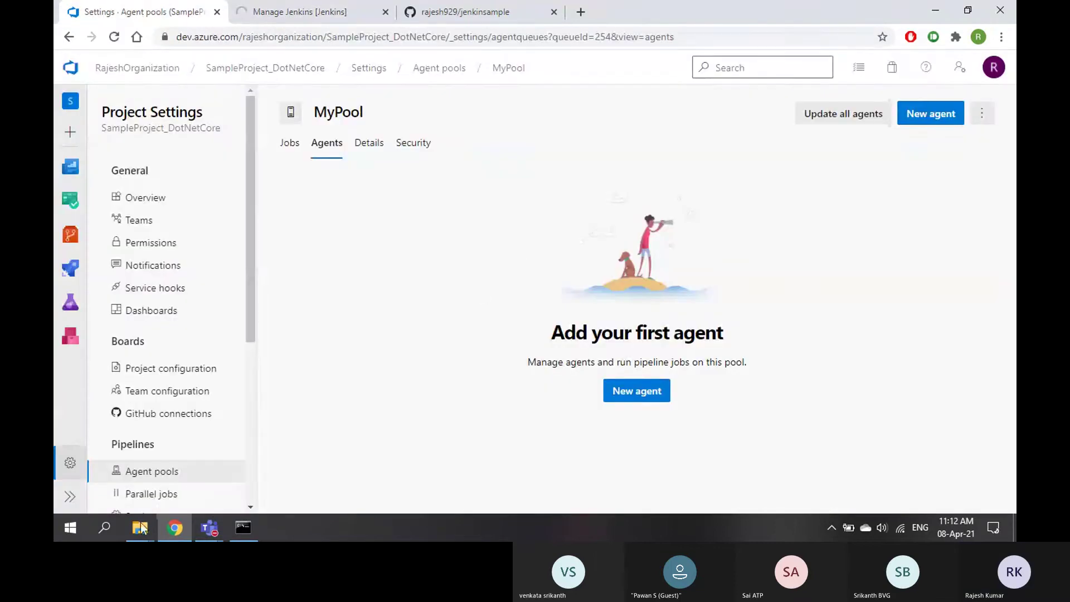
mouse_move(144, 521)
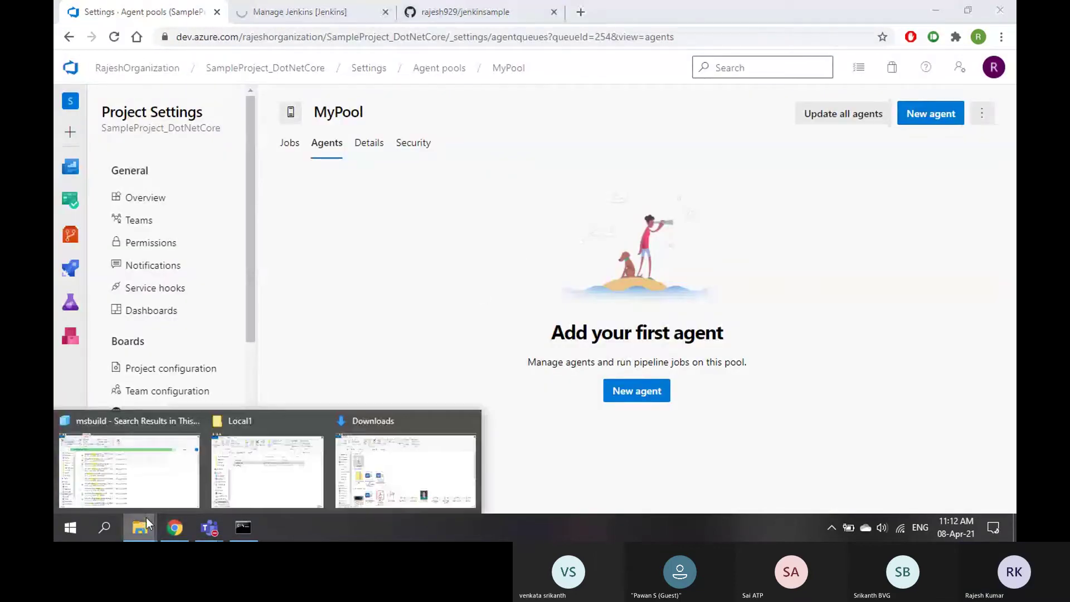
click(162, 472)
scroll(367, 269, down, 5)
scroll(368, 275, up, 3)
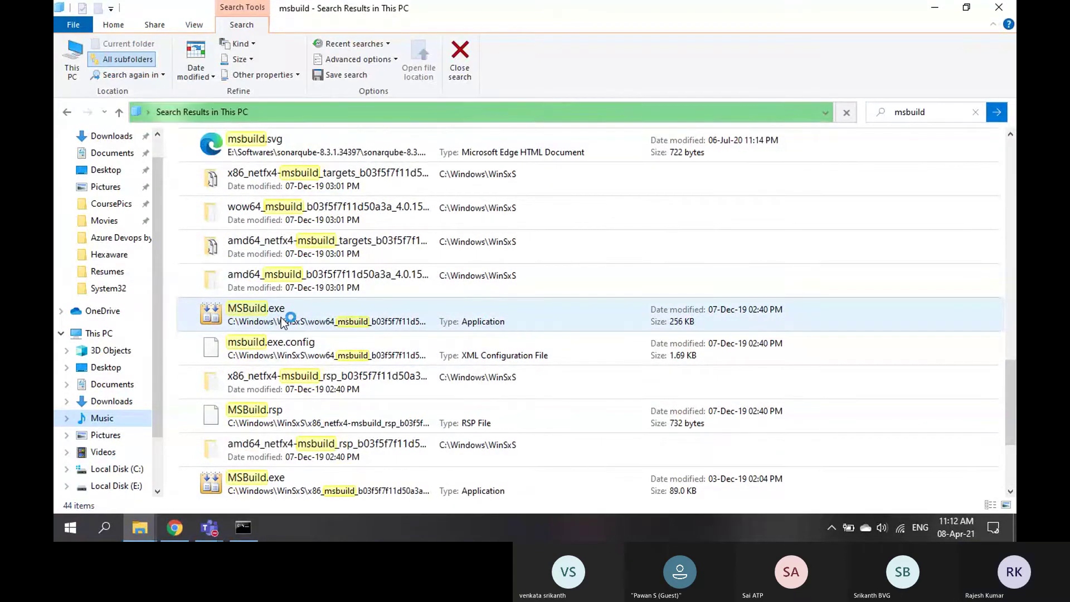
scroll(279, 323, down, 3)
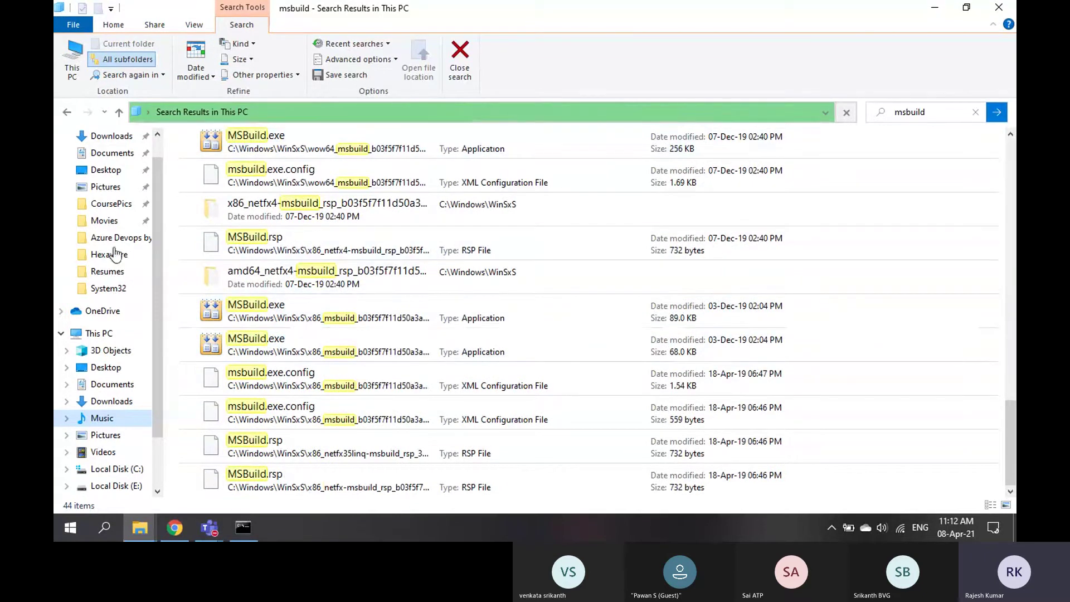
Open Local Disk (C:) under This PC and go back to the Jenkins Global Tool Configuration page in the browser.
click(99, 334)
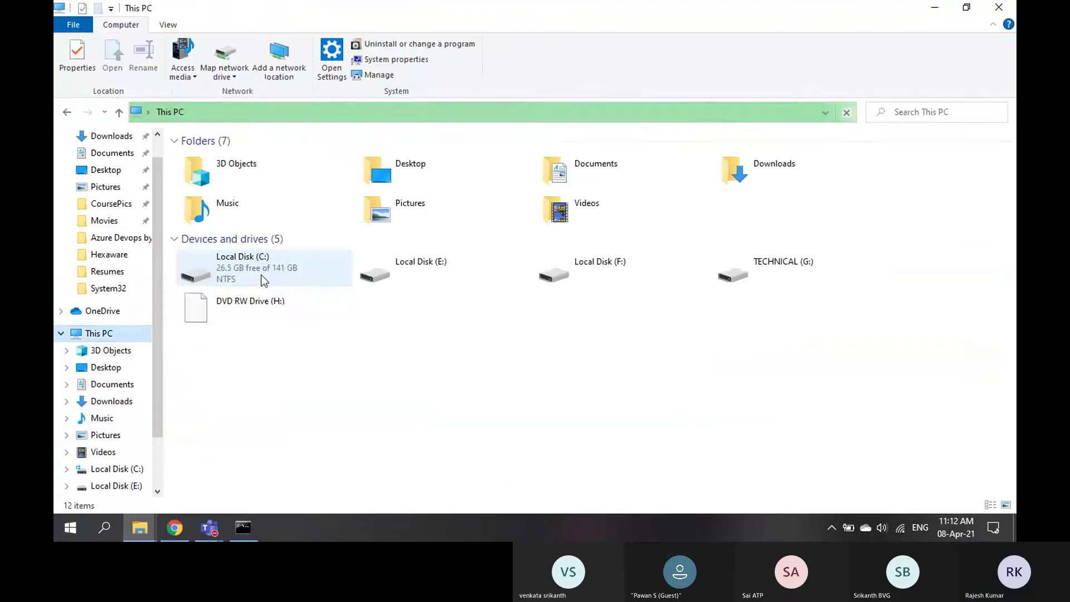
double_click(258, 269)
click(185, 535)
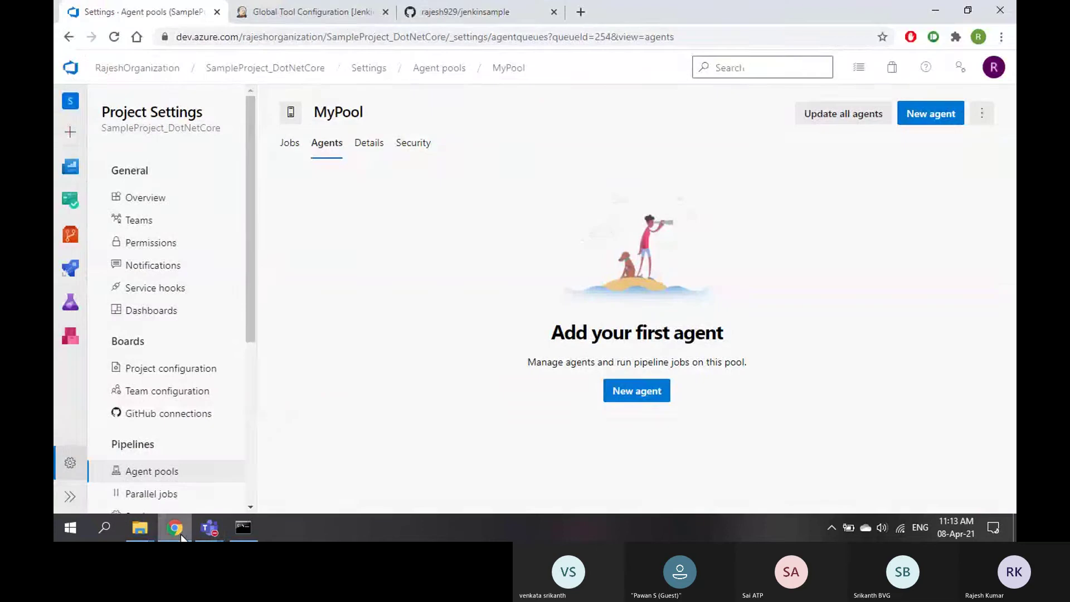
click(313, 12)
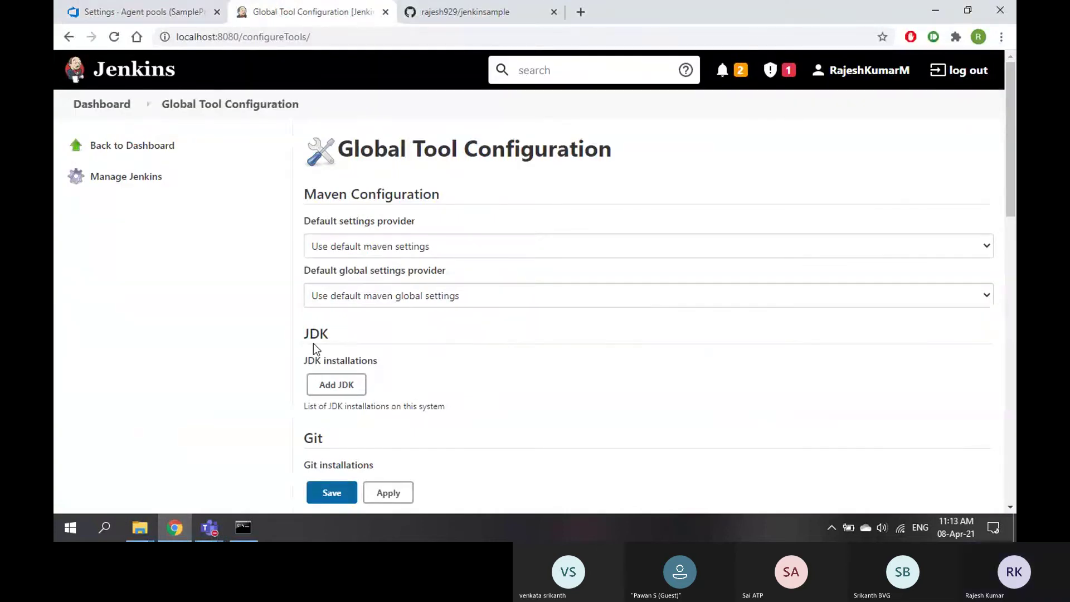
Examine the JDK, Git, Gradle and MSBuild sections of the Global Tool Configuration page.
drag(304, 362, 379, 363)
scroll(346, 391, down, 1)
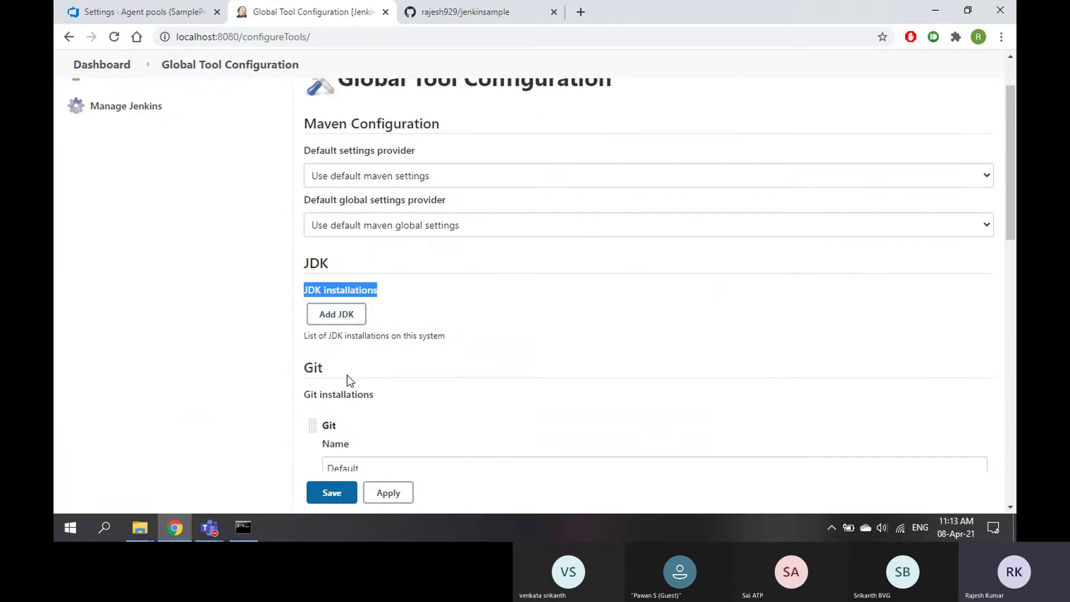
scroll(349, 315, down, 2)
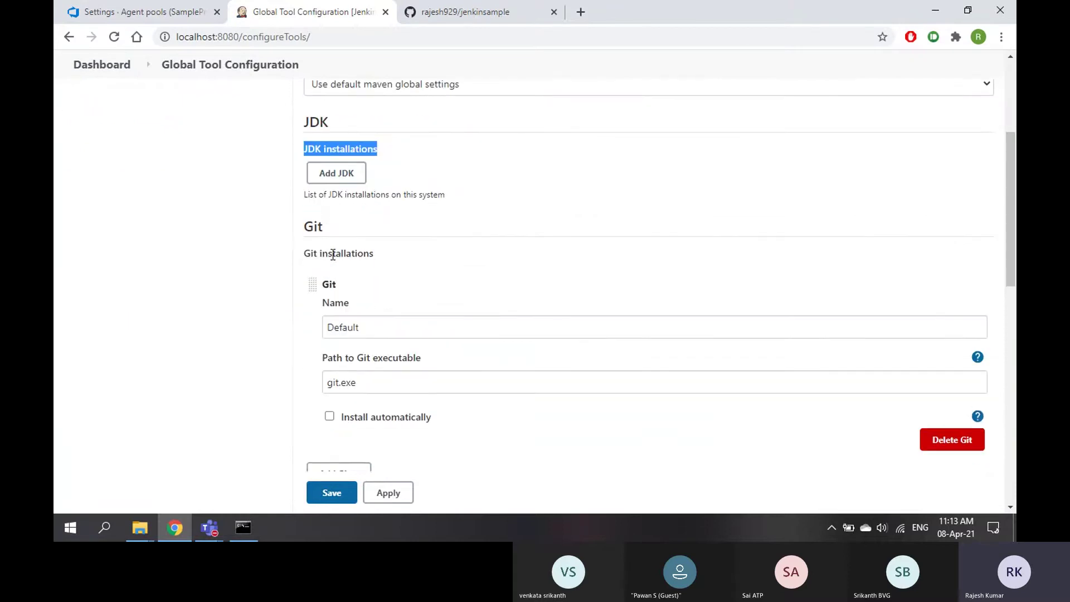
scroll(341, 251, down, 3)
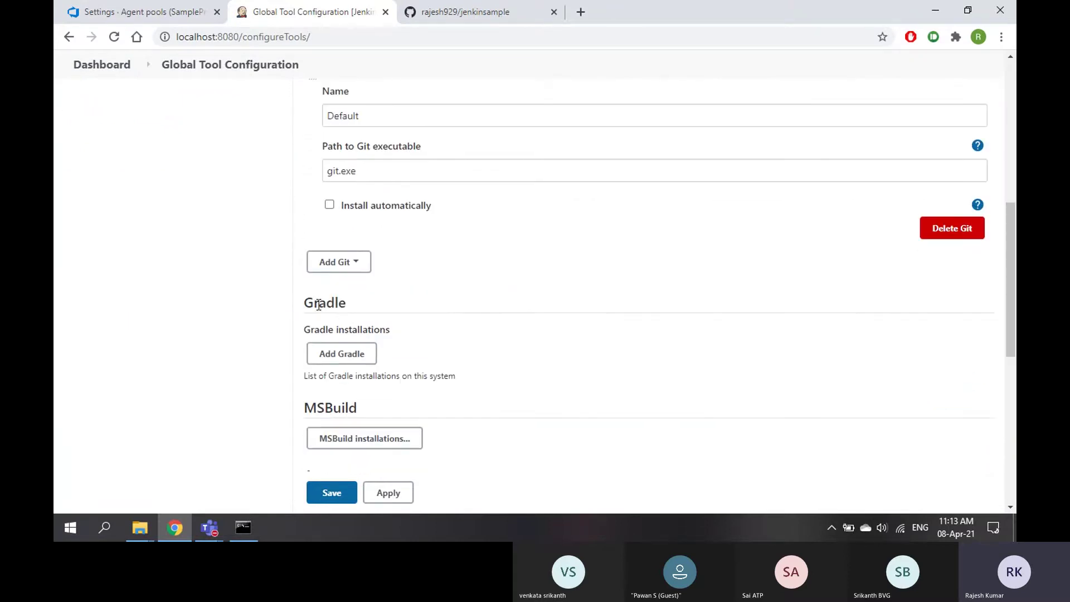
drag(306, 301, 371, 308)
scroll(371, 308, down, 1)
click(309, 337)
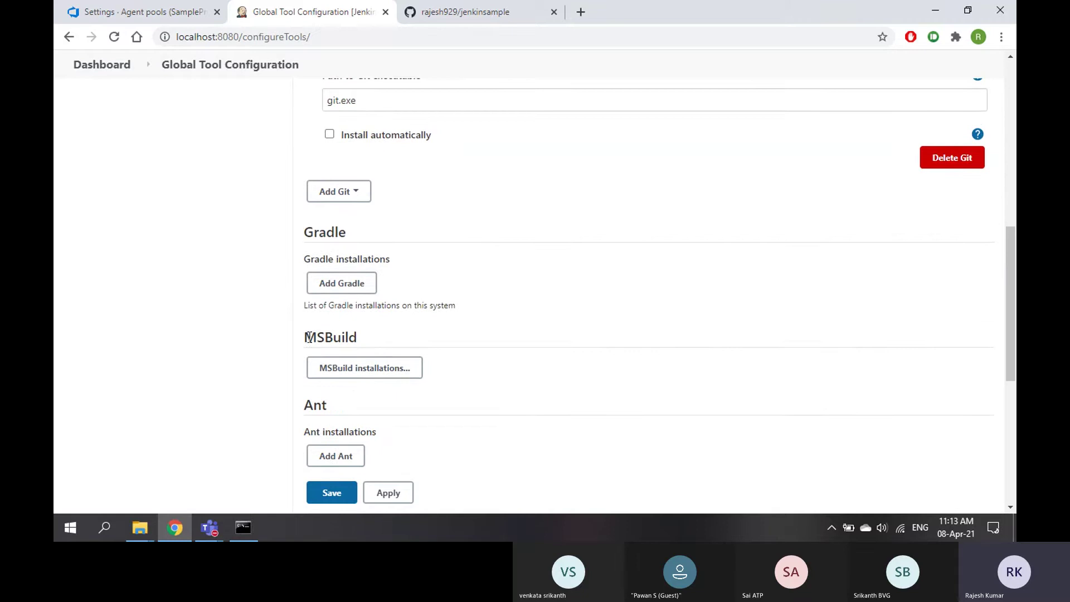
drag(310, 337, 374, 344)
click(306, 336)
drag(310, 338, 377, 342)
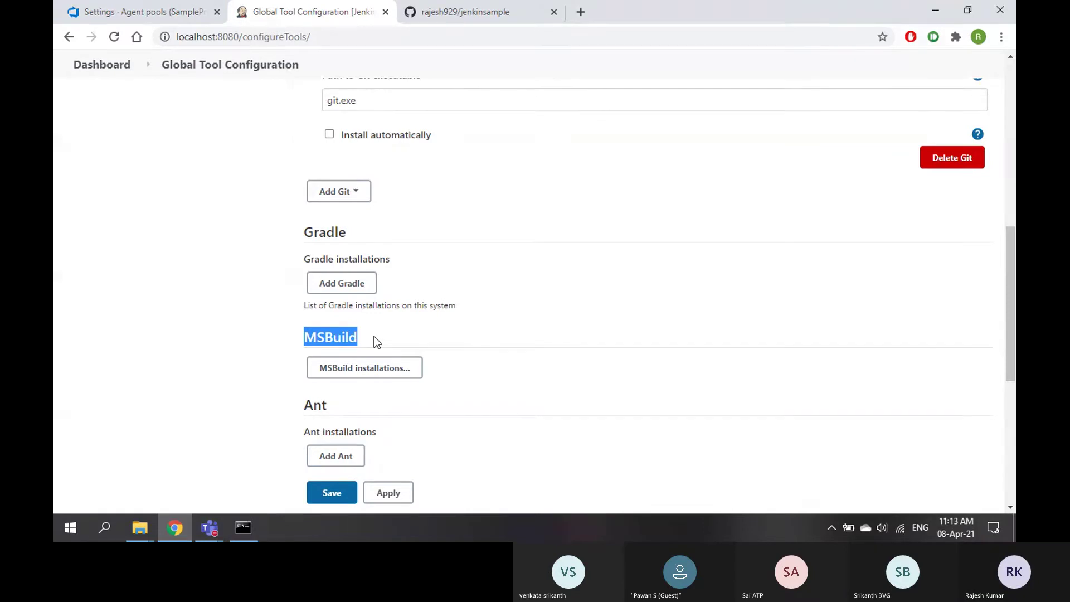
Examine the Ant, Maven, Ansible and Terraform sections of the Global Tool Configuration page.
scroll(421, 326, down, 4)
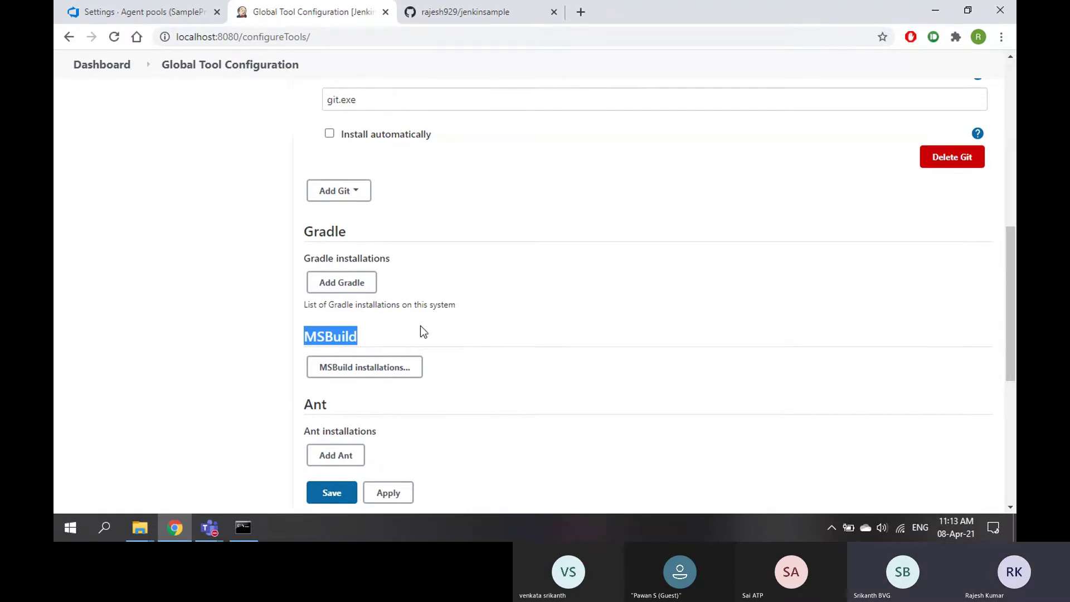
double_click(306, 300)
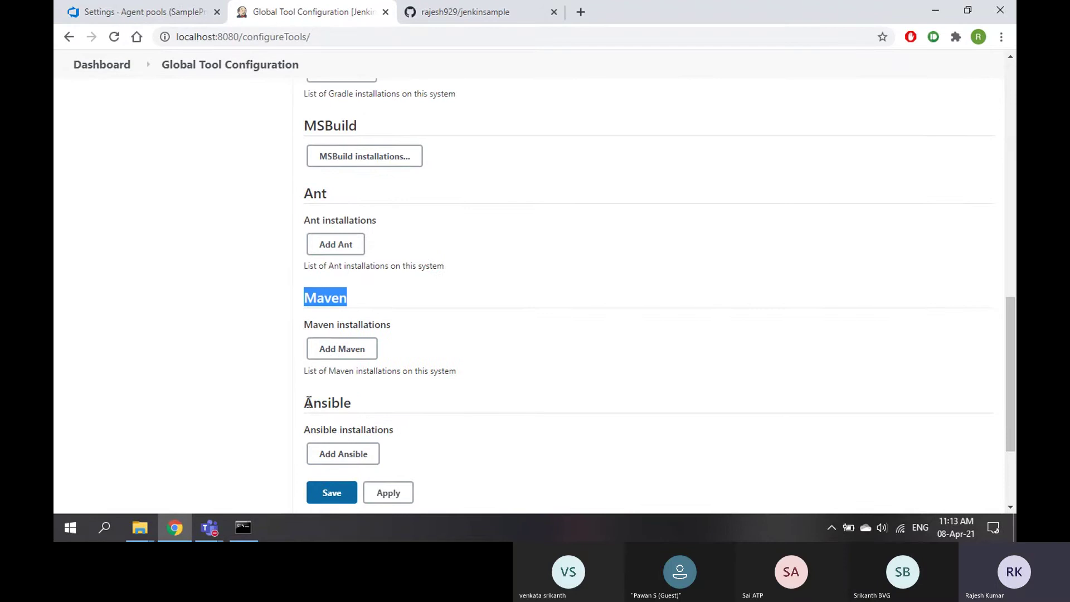
scroll(429, 385, up, 13)
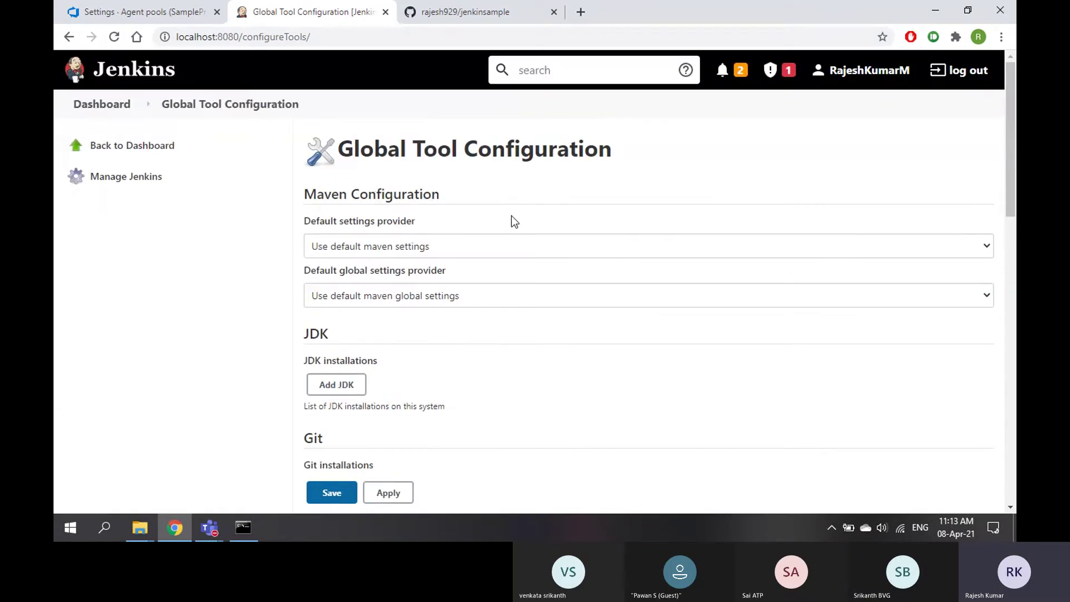
scroll(512, 220, down, 14)
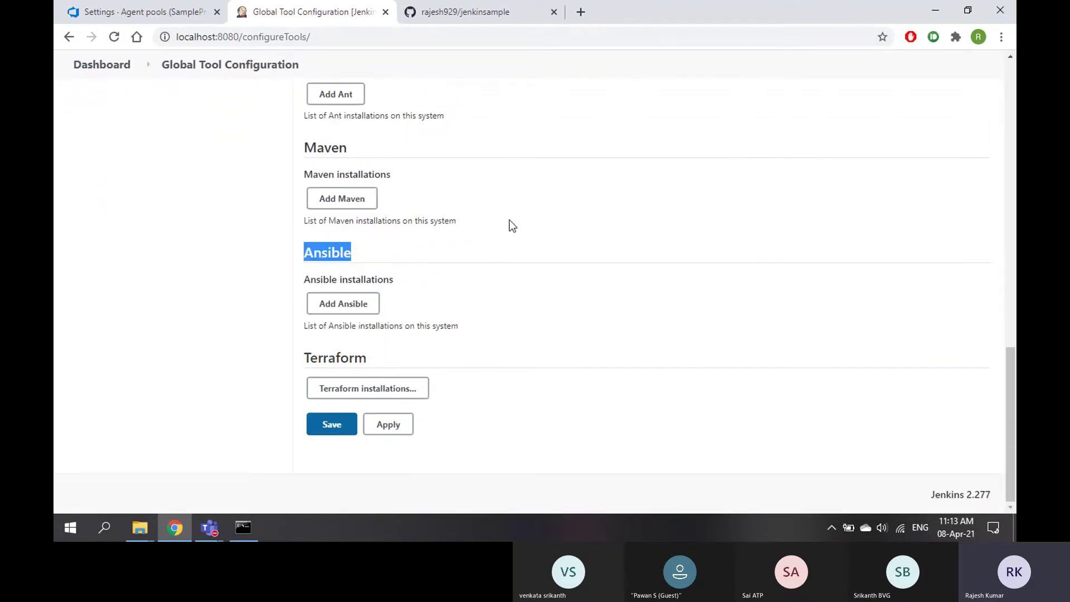
scroll(513, 221, up, 5)
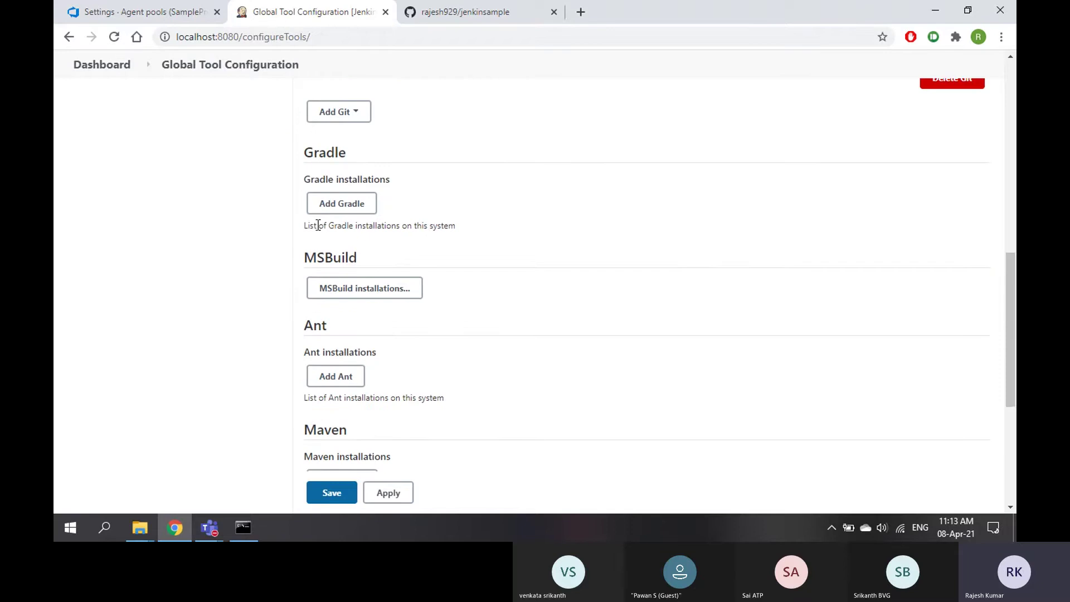
Expand the MSBuild installations and examine the executable path of the msbuildtool entry.
drag(306, 262, 363, 260)
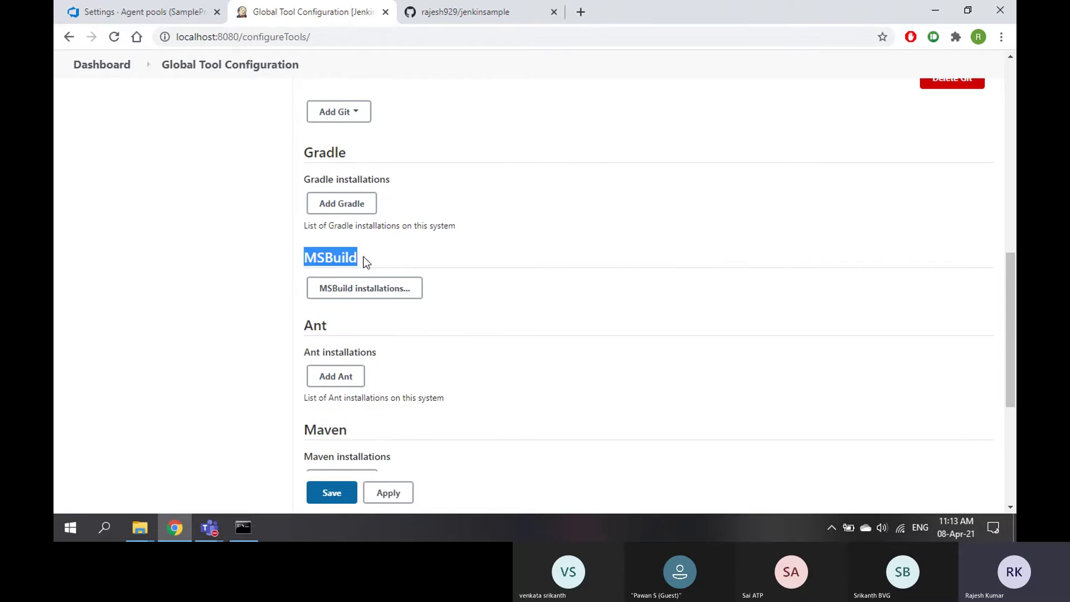
click(371, 288)
scroll(401, 343, down, 3)
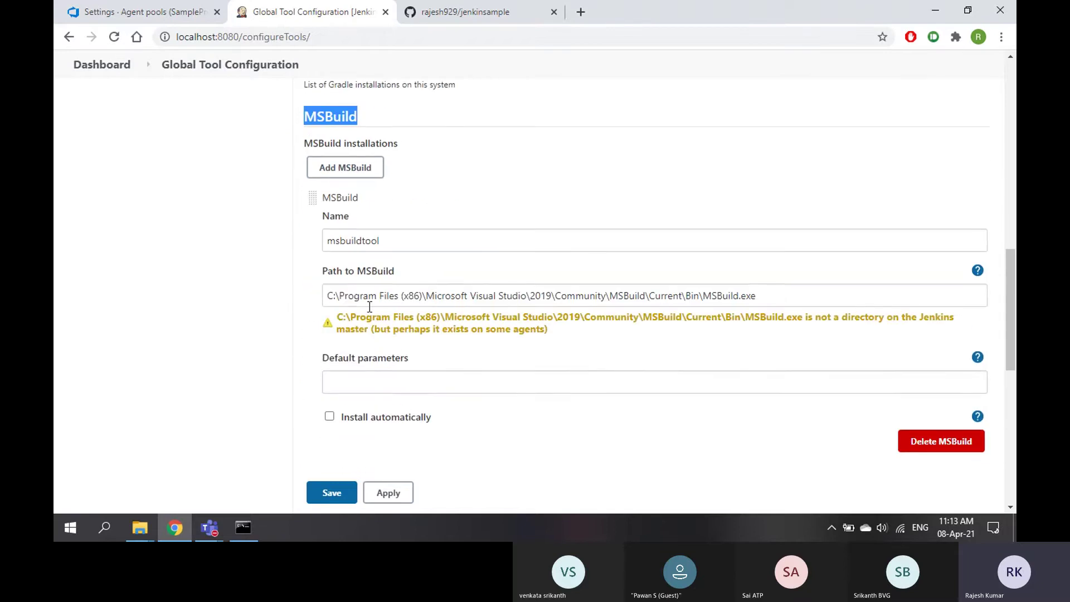
click(341, 296)
drag(341, 296, 784, 299)
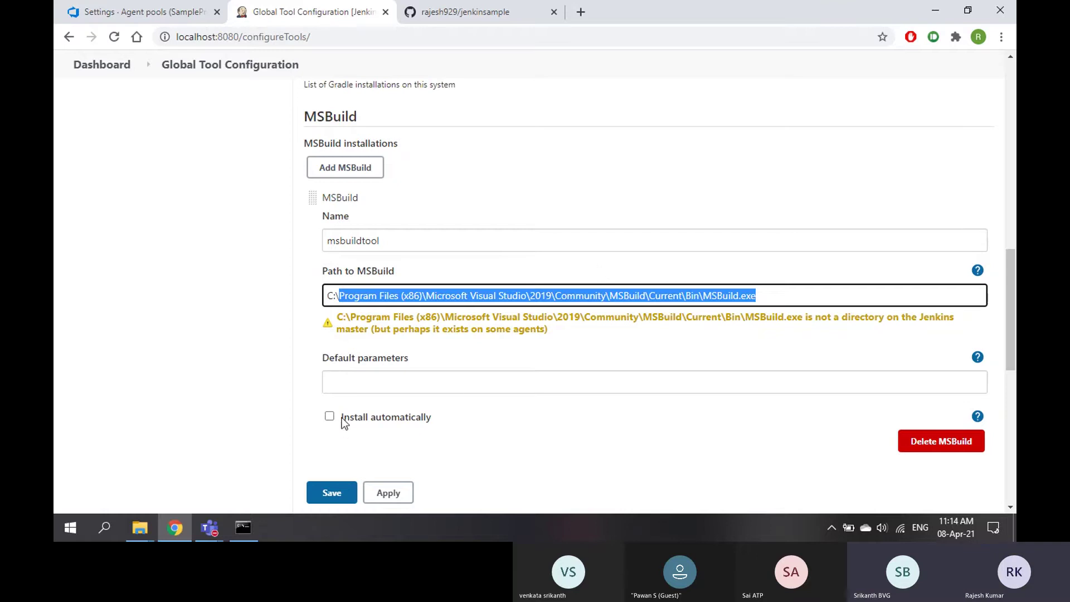
Enable the Install automatically option for the msbuildtool MSBuild installation.
drag(342, 418, 457, 417)
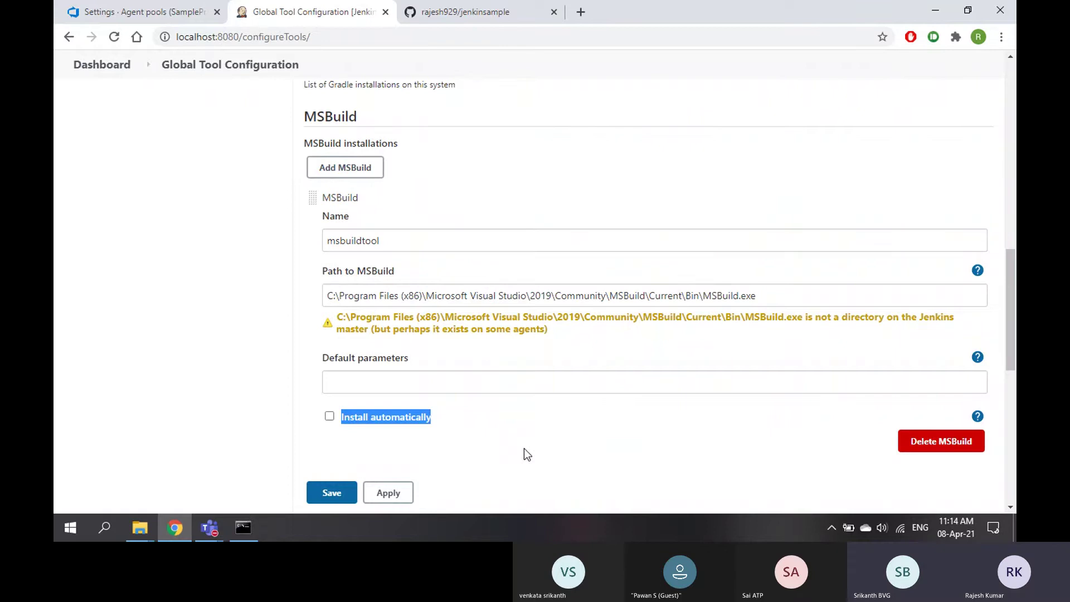
drag(329, 296, 797, 296)
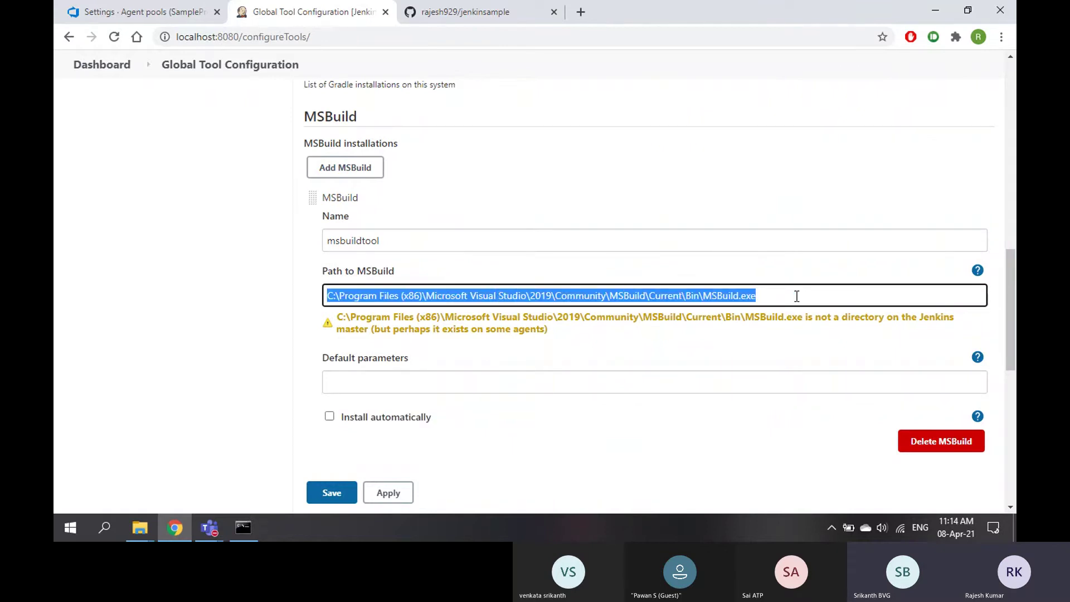
click(329, 417)
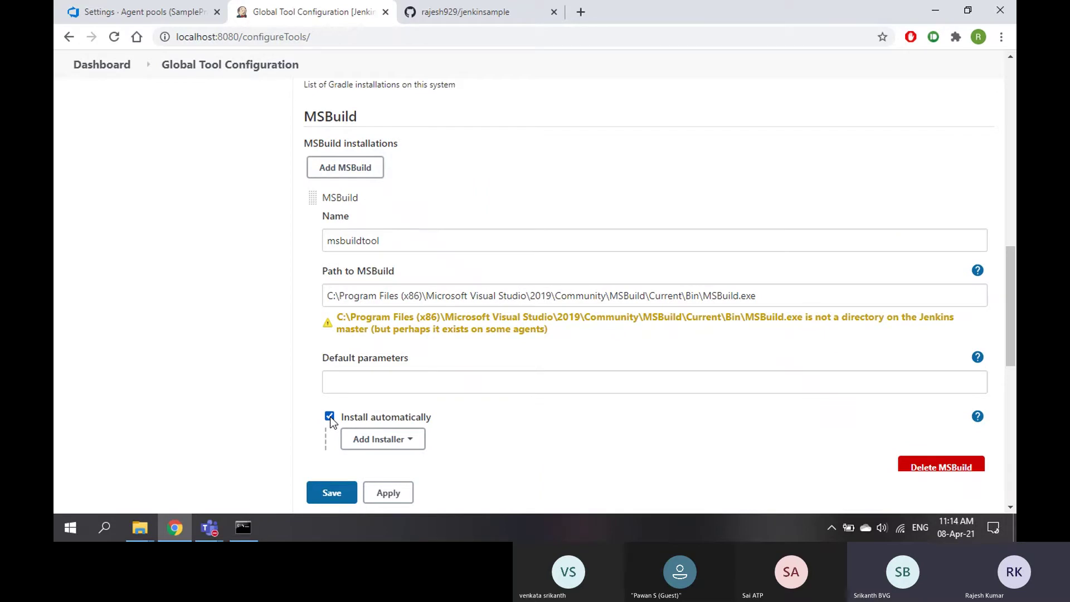
Disable Install automatically for the msbuildtool installation, and add a Gradle installation to view its available installer types.
click(330, 416)
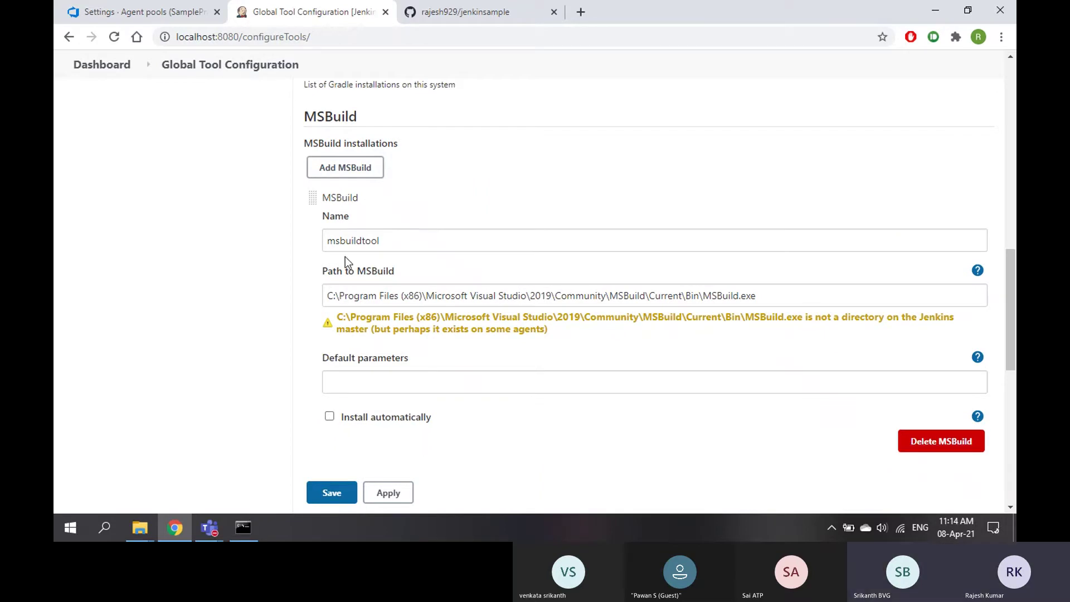
scroll(357, 273, up, 3)
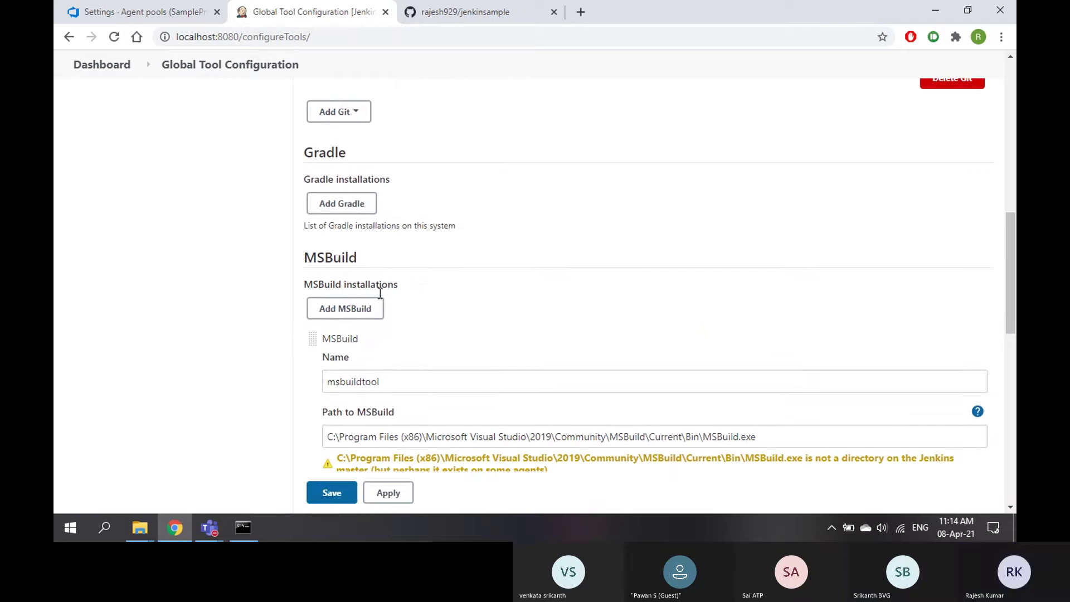
click(351, 215)
scroll(356, 268, down, 3)
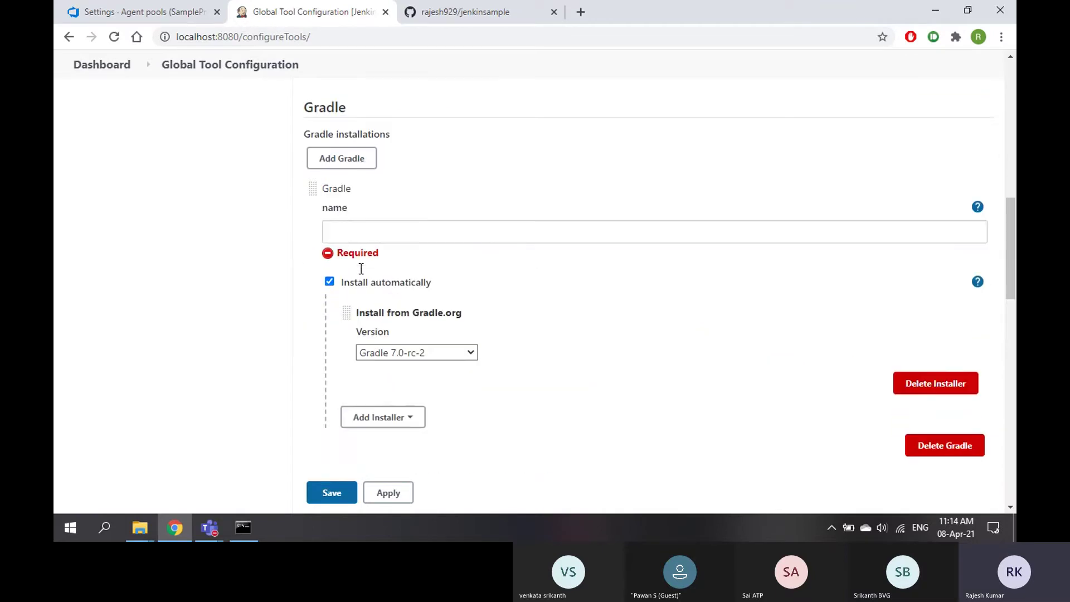
click(403, 252)
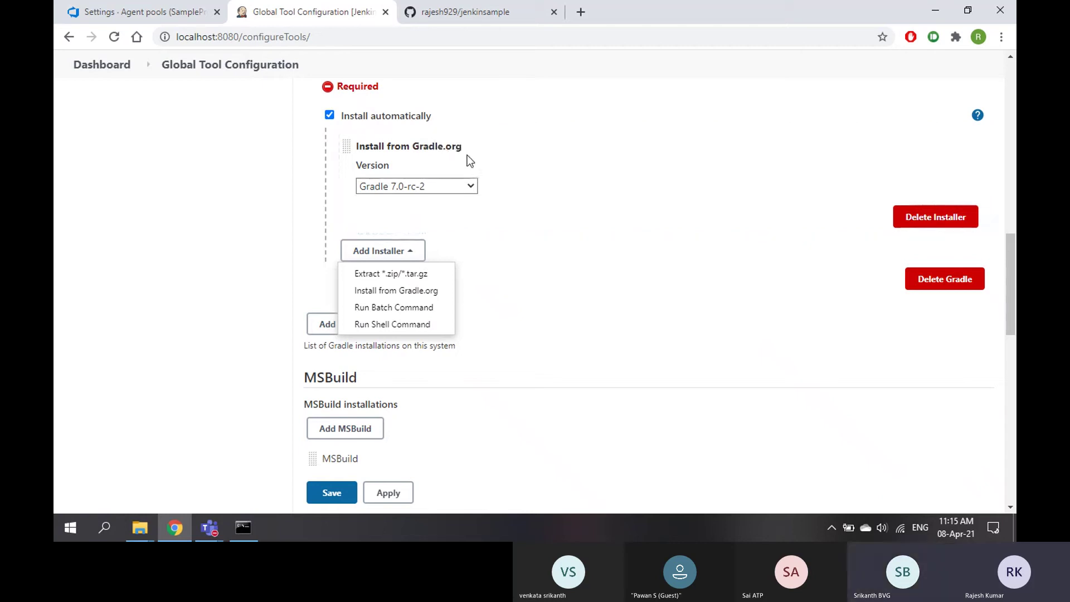
click(515, 258)
Delete the unnamed Gradle installation and the msbuildtool MSBuild installation.
scroll(496, 264, up, 3)
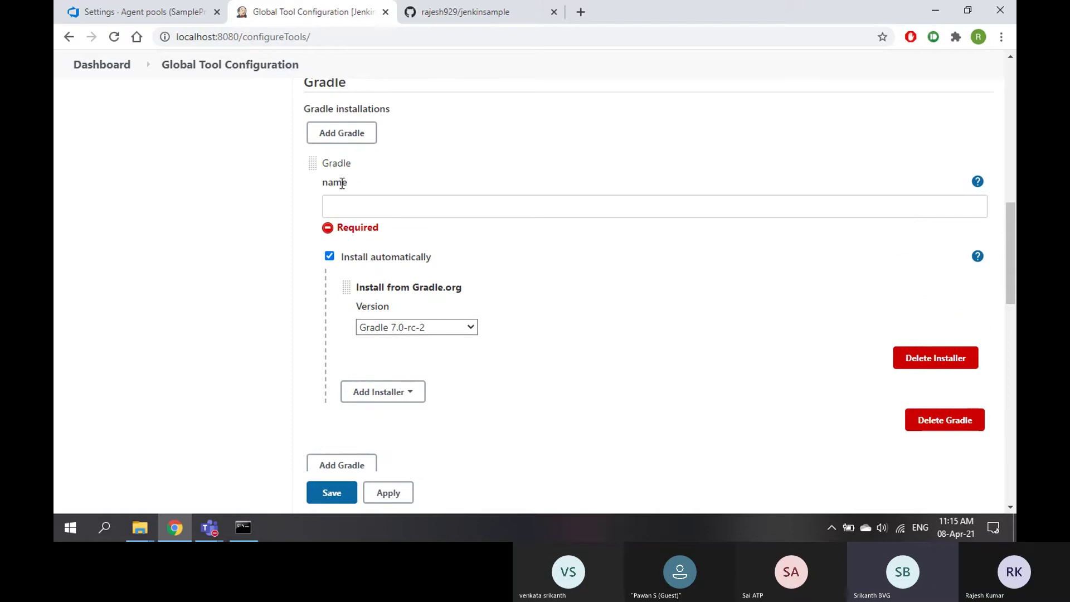
click(946, 421)
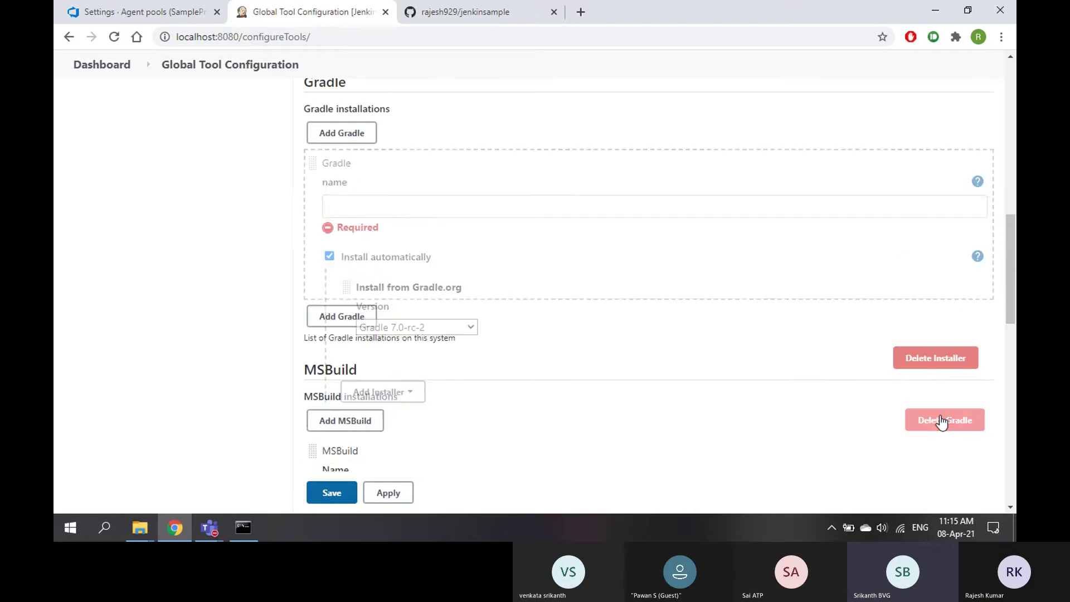
scroll(702, 332, down, 3)
click(924, 367)
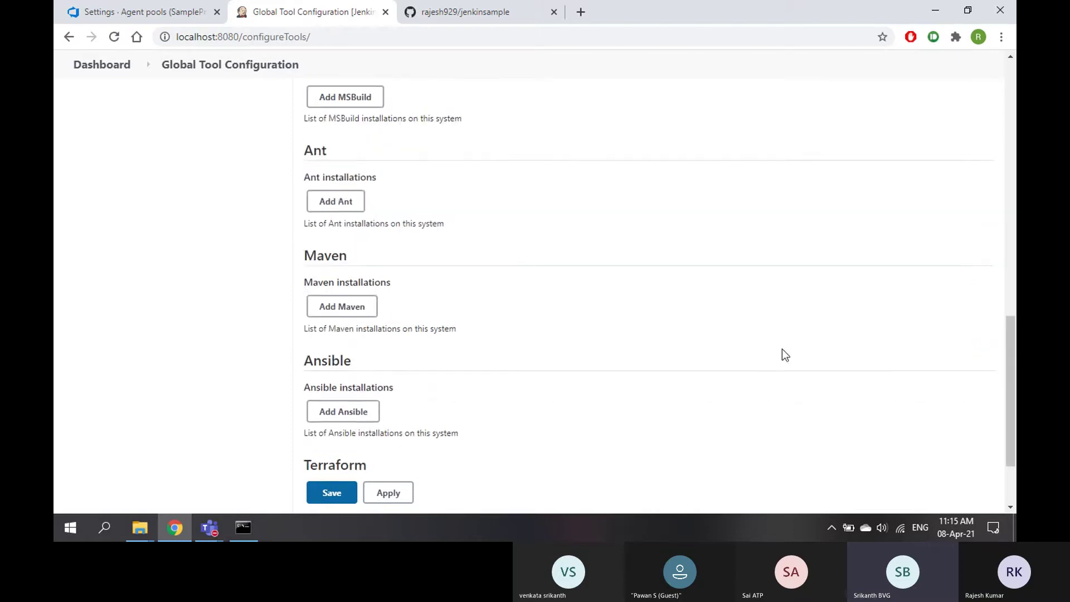
Return to the Jenkins dashboard from Global Tool Configuration, discarding the unsaved tool changes.
scroll(474, 350, down, 2)
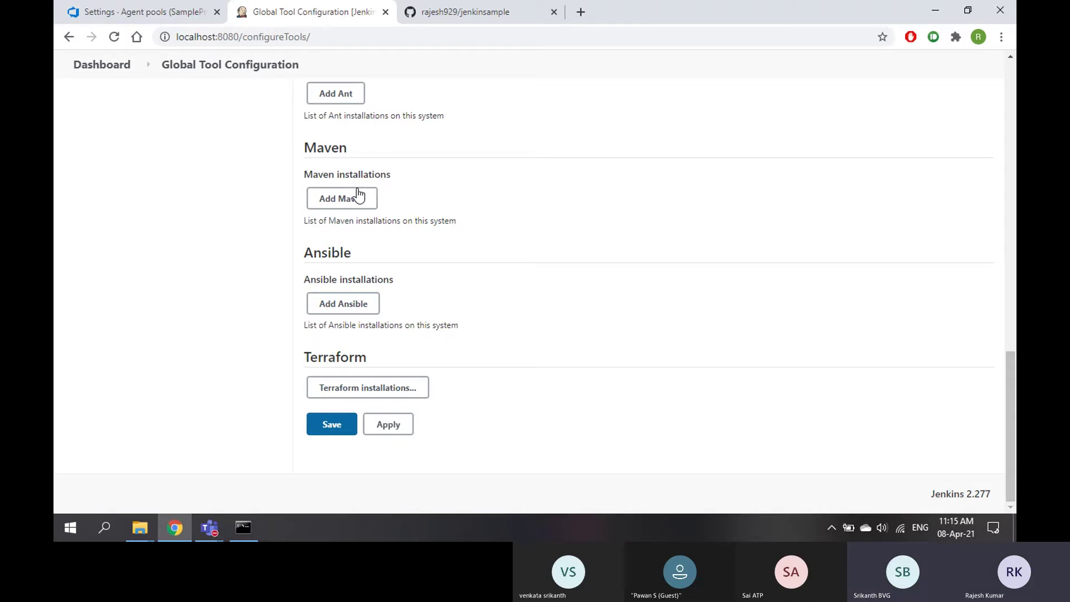
scroll(371, 189, up, 8)
click(106, 66)
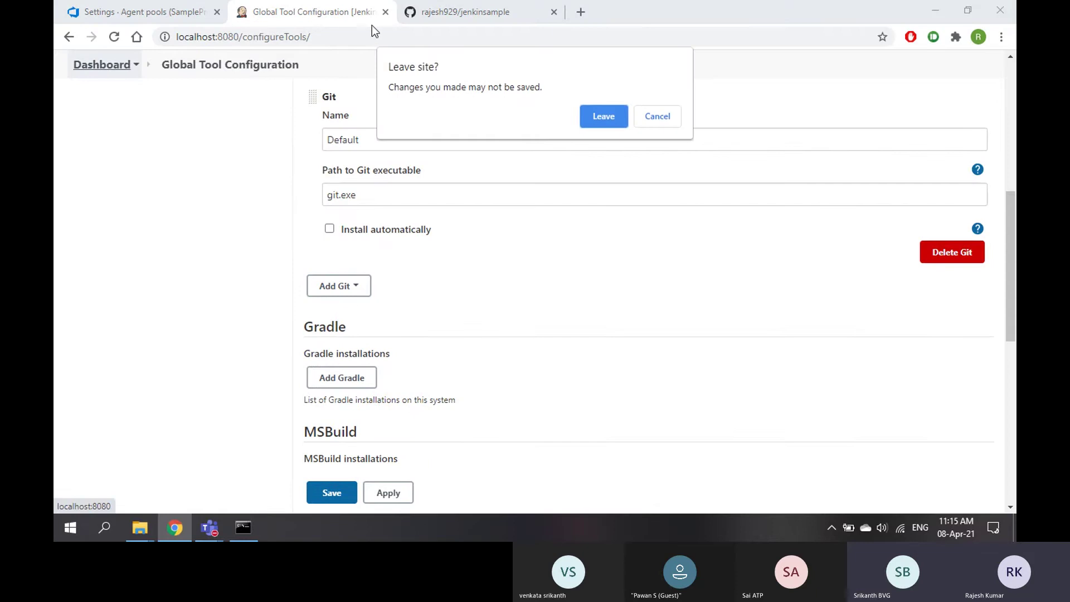
click(596, 117)
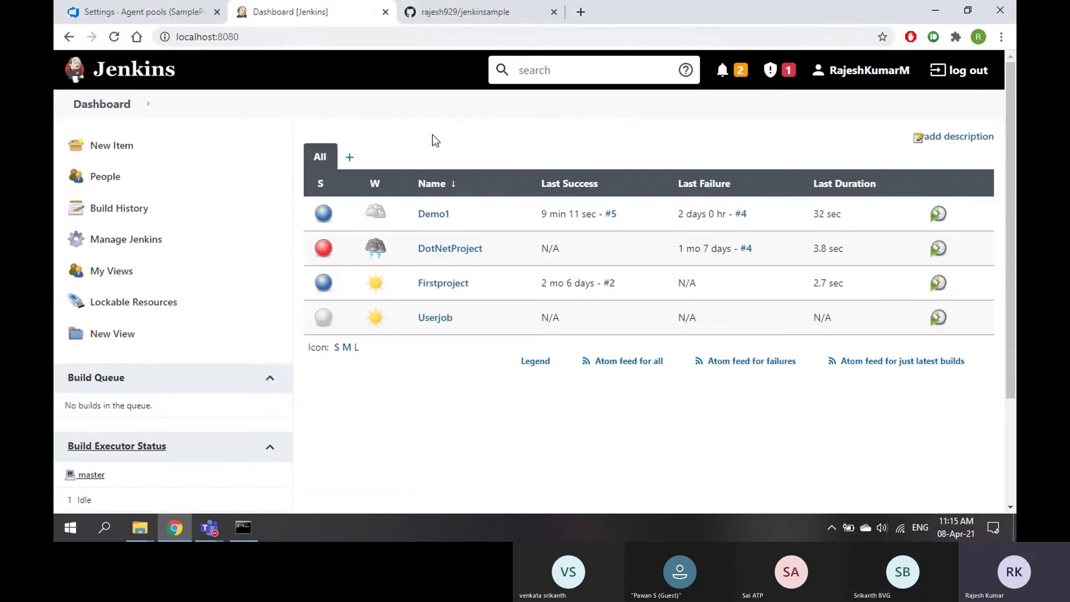
Switch to the jenkinsample repository on GitHub and examine its files and README.
click(465, 11)
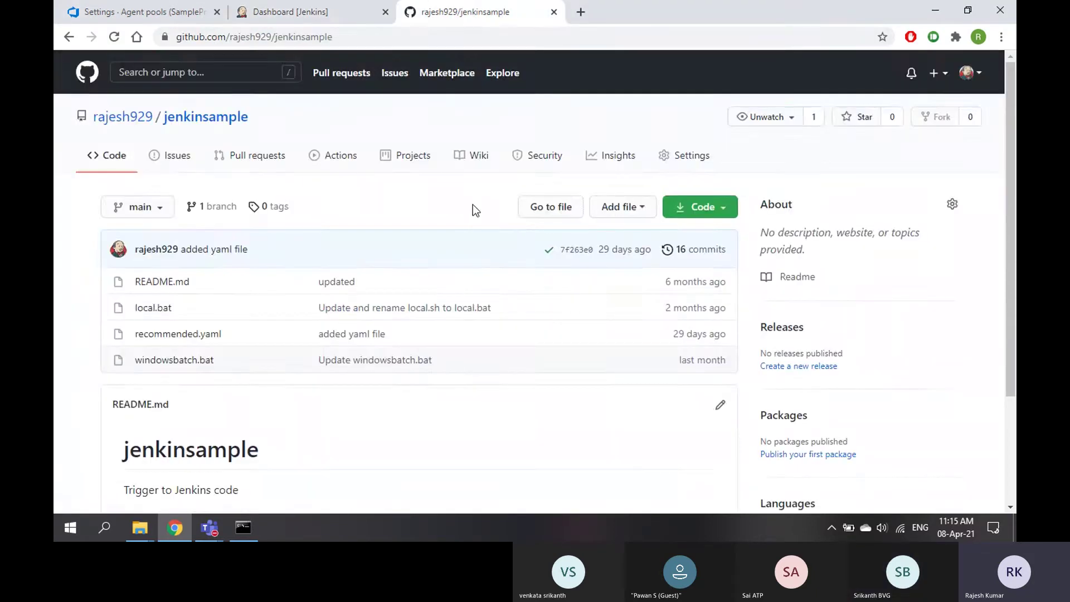
scroll(334, 301, down, 3)
scroll(332, 301, up, 3)
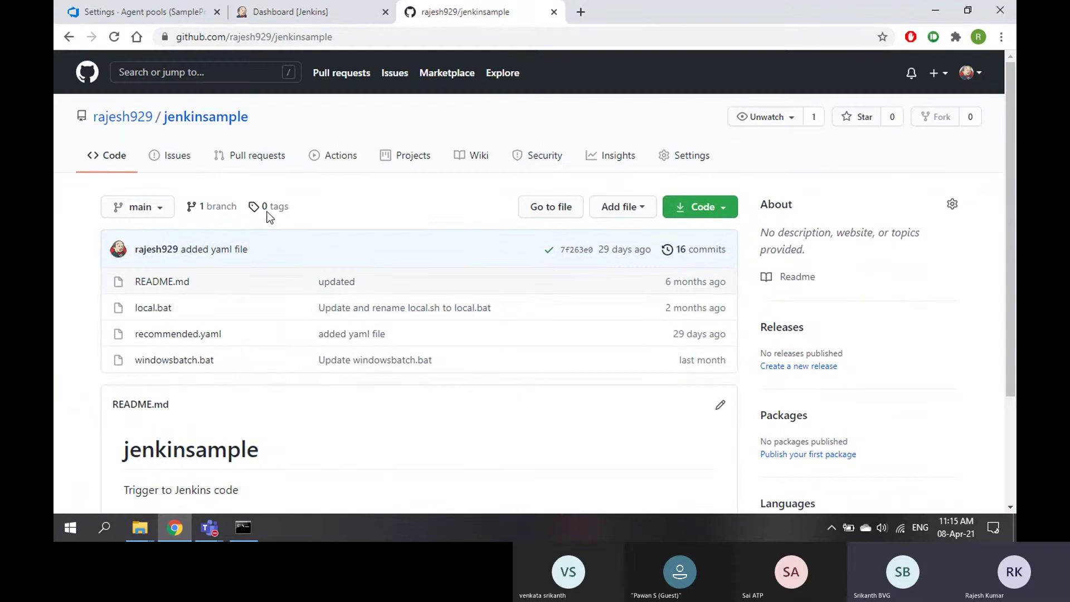
Inspect the Demo1 job files in the Local1 workspace folder on drive F:, return to Local1 and minimize the window.
mouse_move(144, 530)
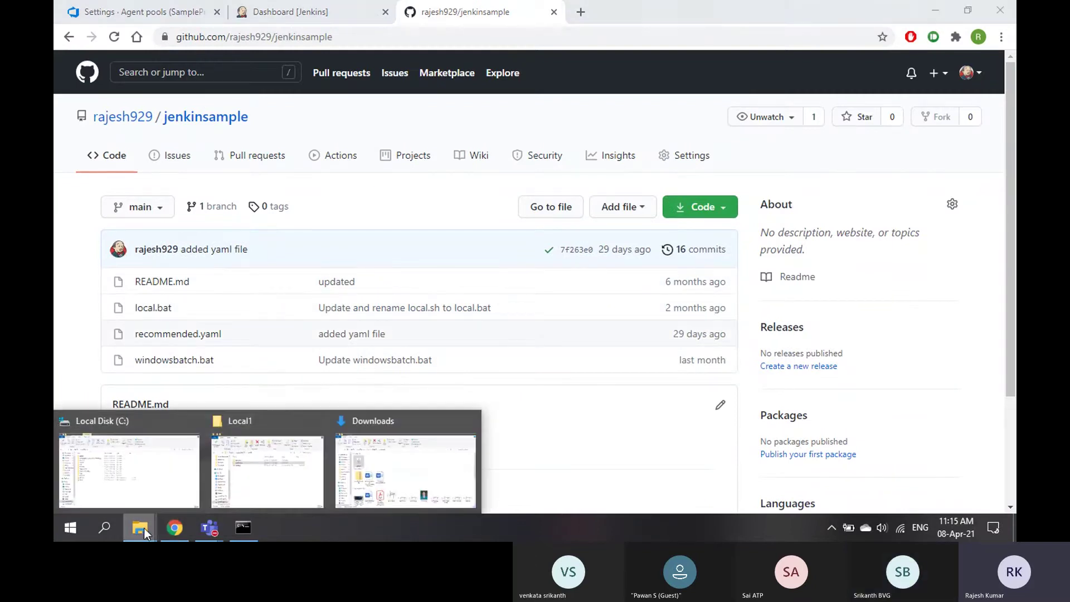
click(262, 469)
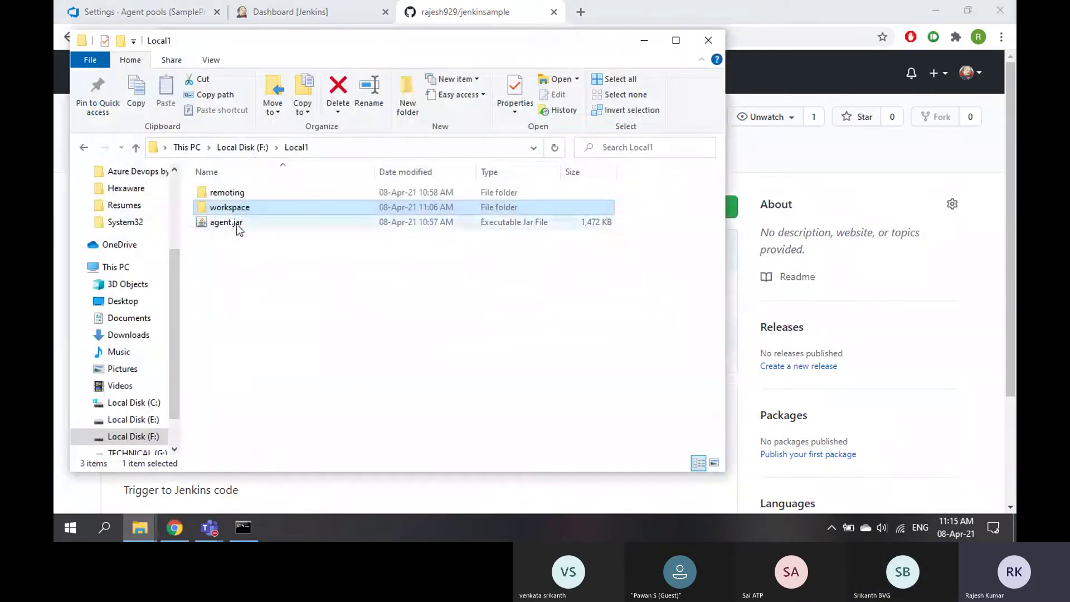
double_click(235, 208)
click(223, 197)
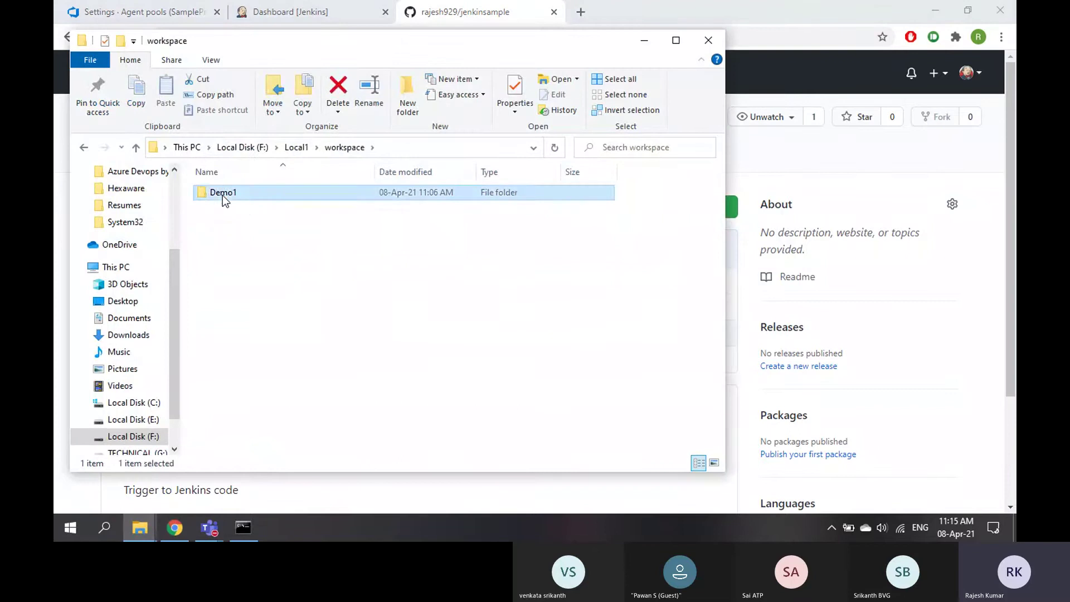
double_click(222, 195)
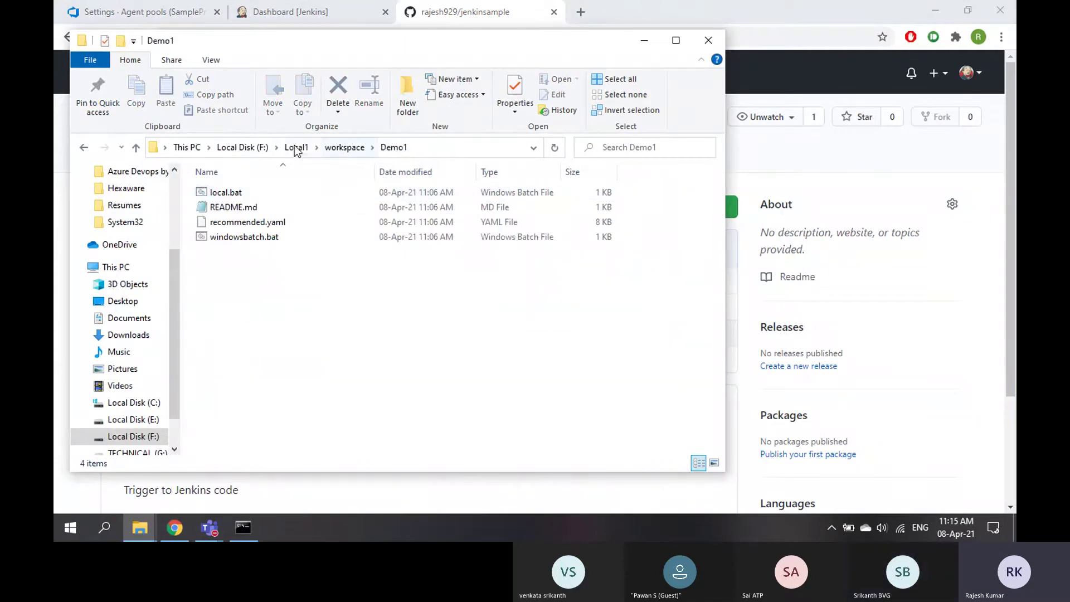
click(295, 147)
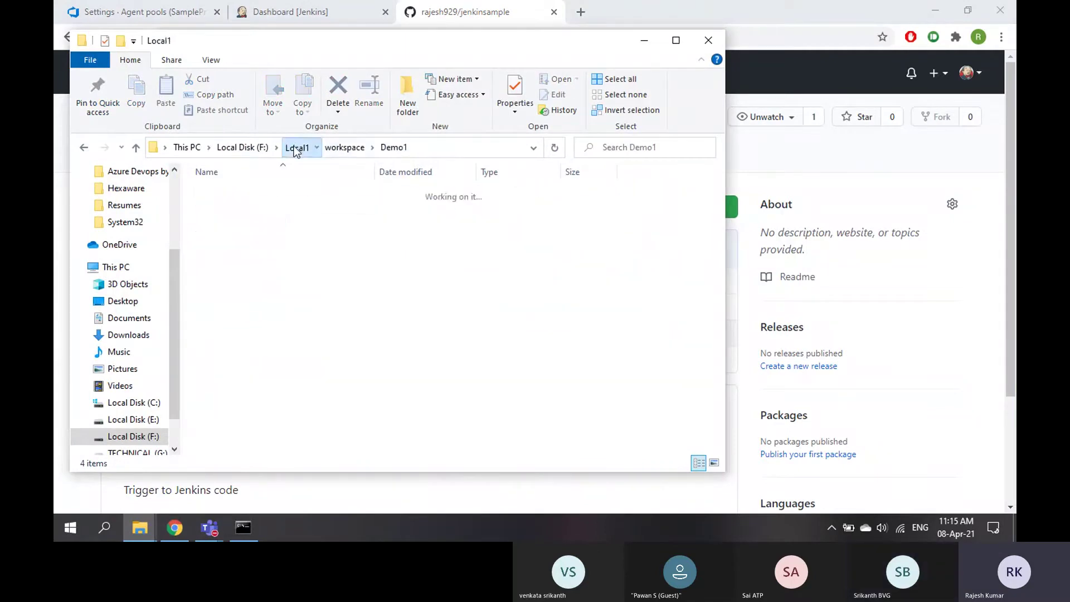
click(646, 41)
Stop the running Local1 Jenkins agent process in Command Prompt.
click(243, 527)
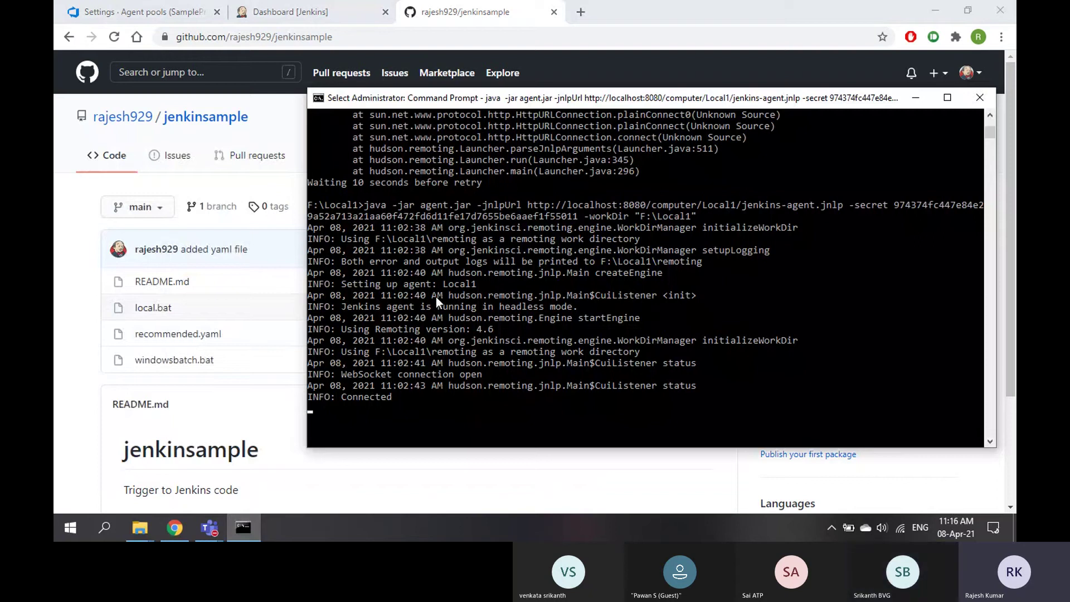
key(Escape)
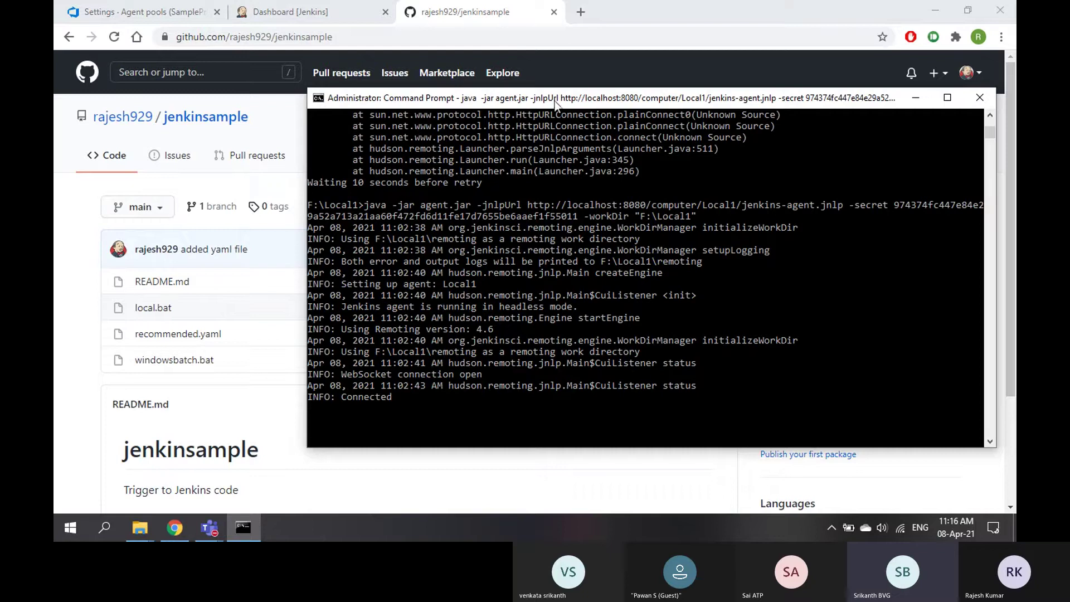
key(ctrl+c)
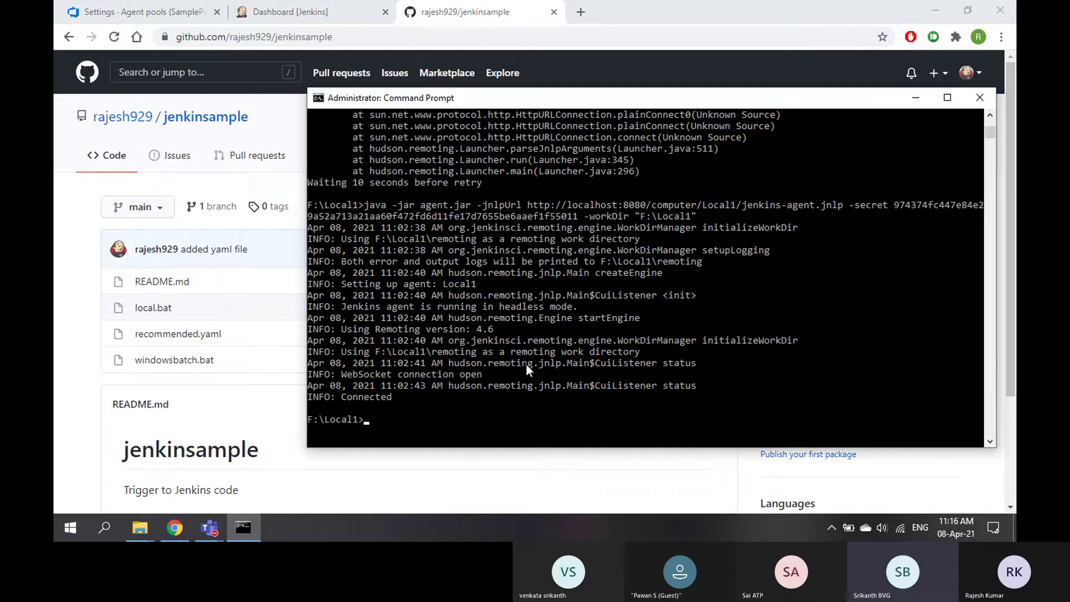
Open the nodes list in Jenkins management and compare the Local1 agent's status with the Command Prompt session.
click(300, 14)
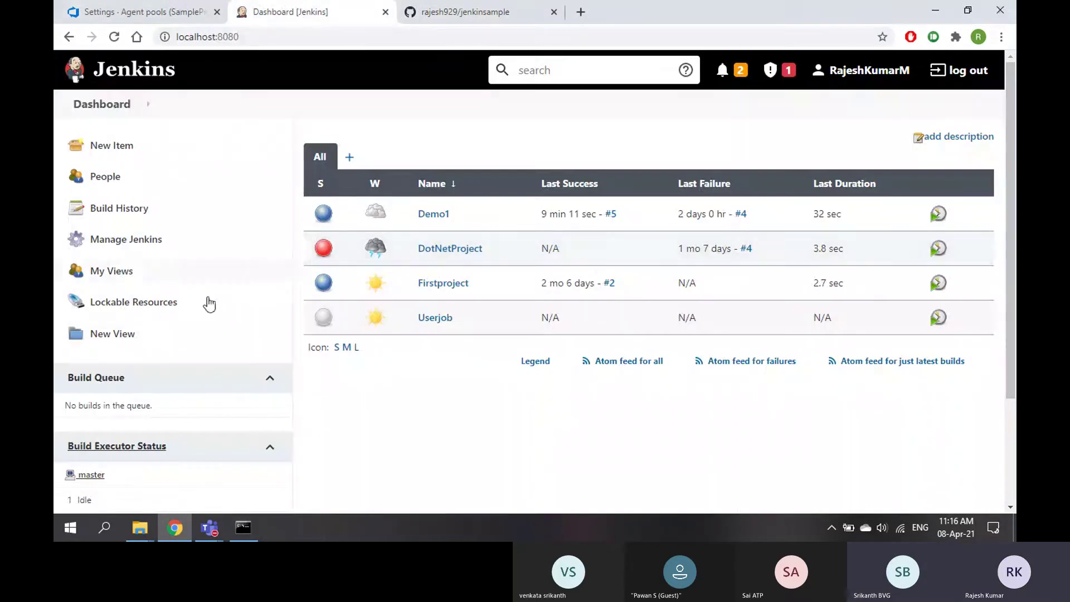
click(126, 243)
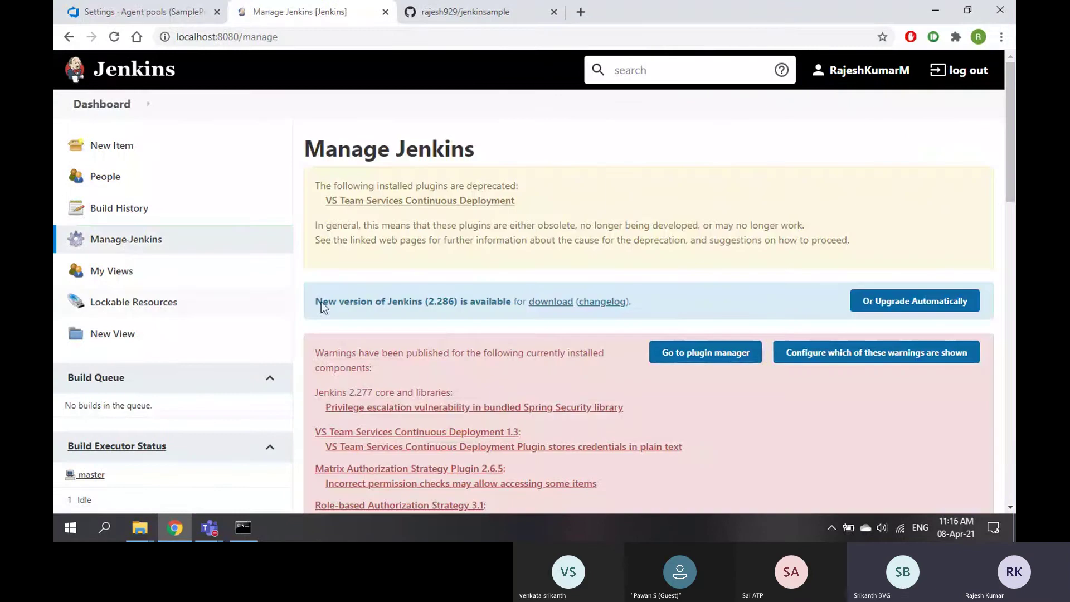
scroll(490, 345, down, 1)
scroll(491, 344, down, 6)
click(407, 276)
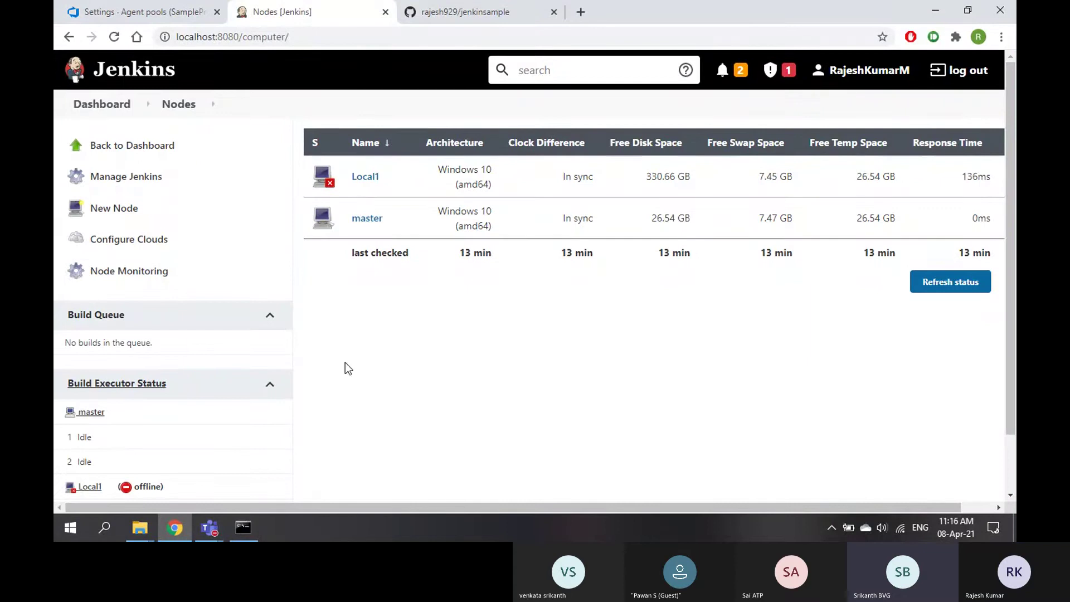
click(244, 529)
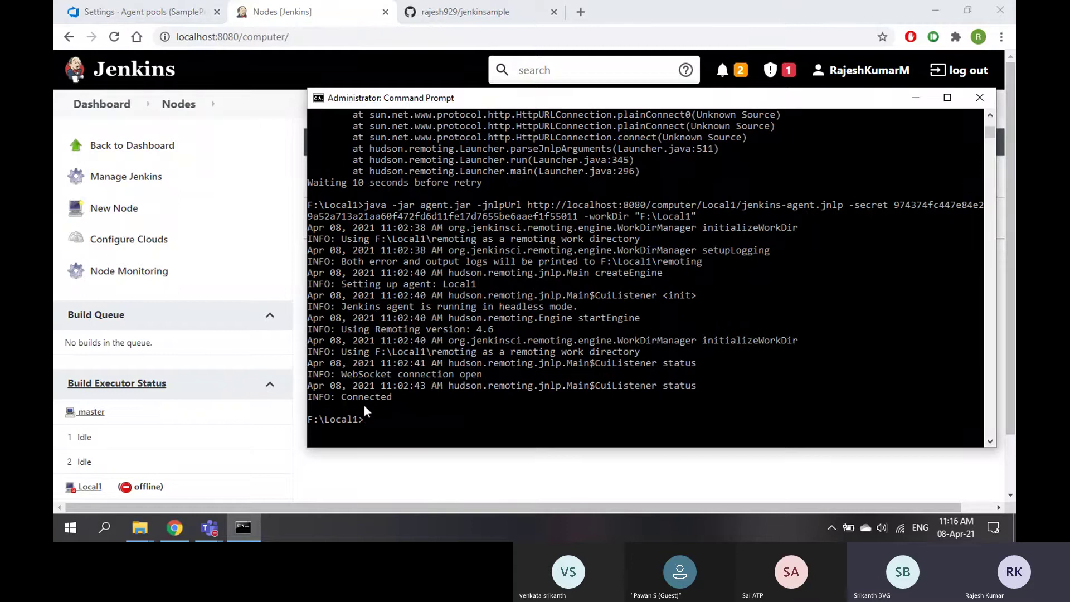
click(430, 480)
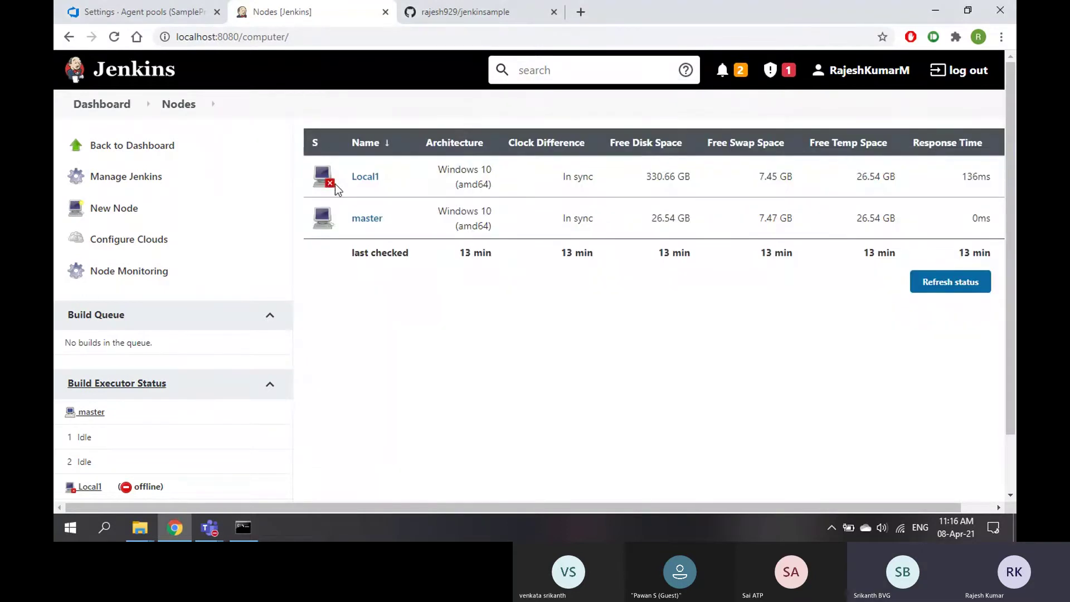
Open the Local1 agent's page and examine its connection status and the commands for connecting the agent.
click(366, 179)
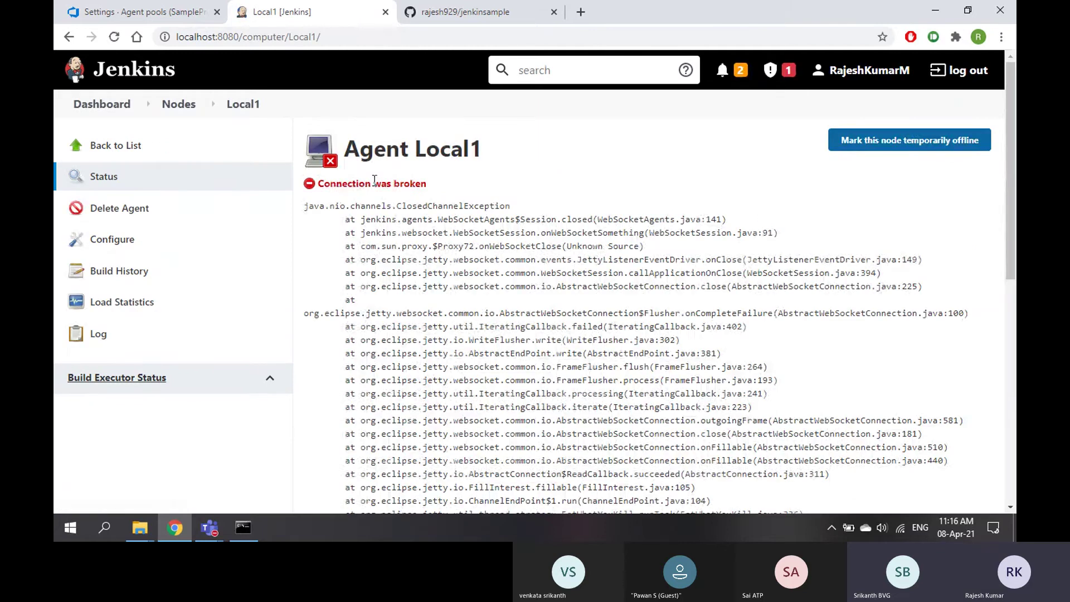
drag(373, 183, 427, 183)
scroll(508, 347, down, 10)
Review the agent launch output in Command Prompt, close that window and return Jenkins to its dashboard.
click(251, 530)
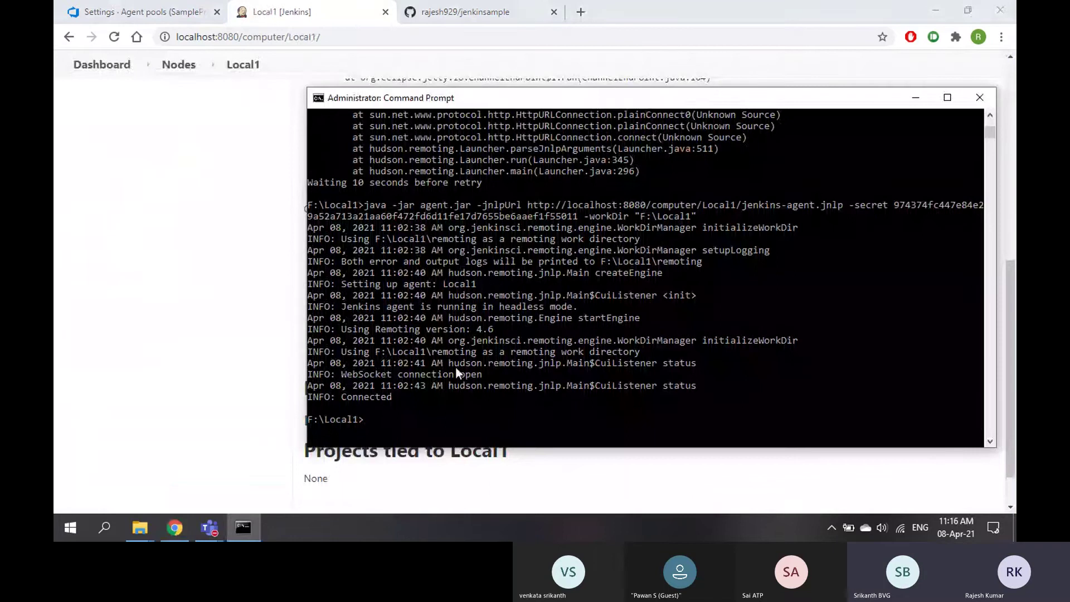
drag(363, 204, 417, 396)
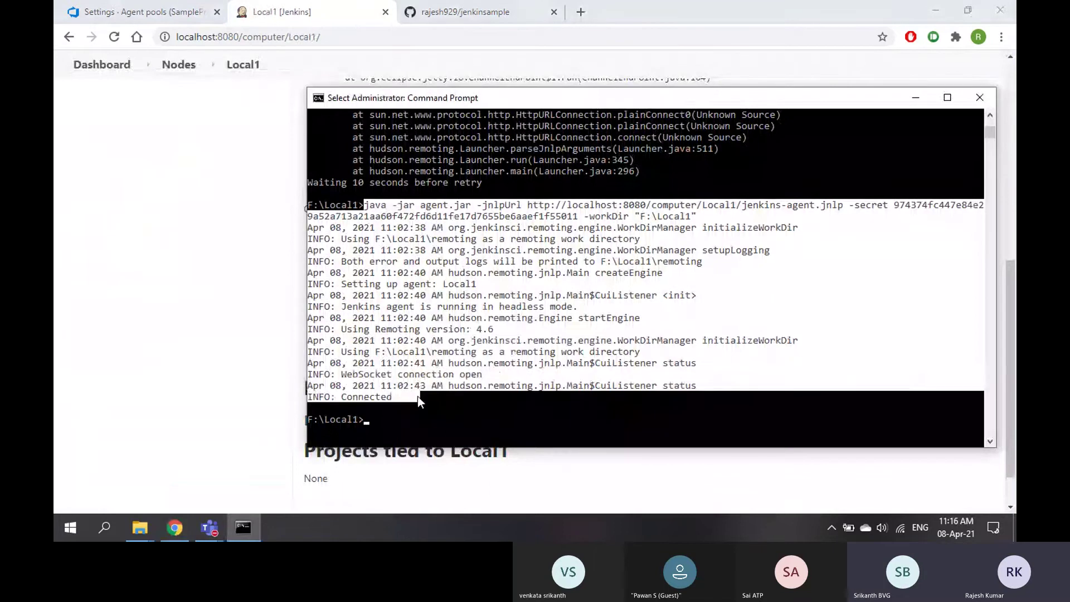
click(440, 418)
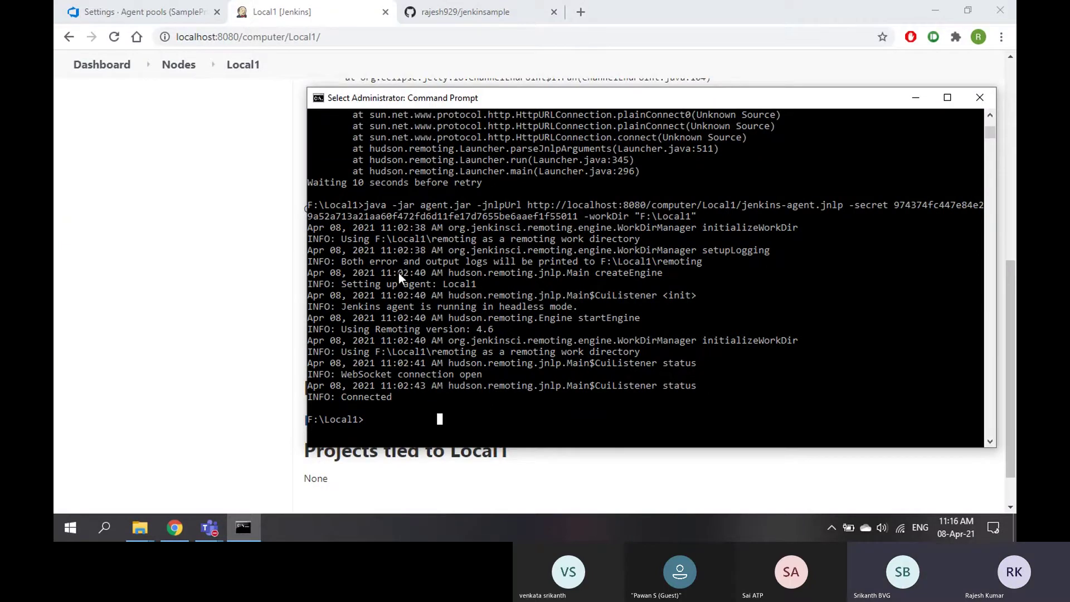
click(979, 99)
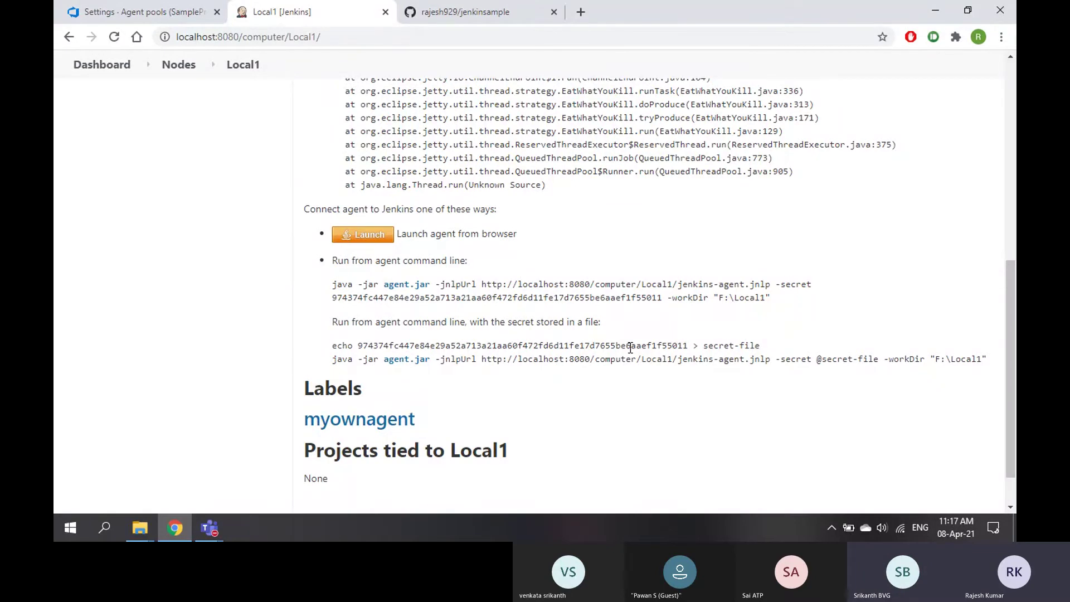
scroll(631, 348, up, 15)
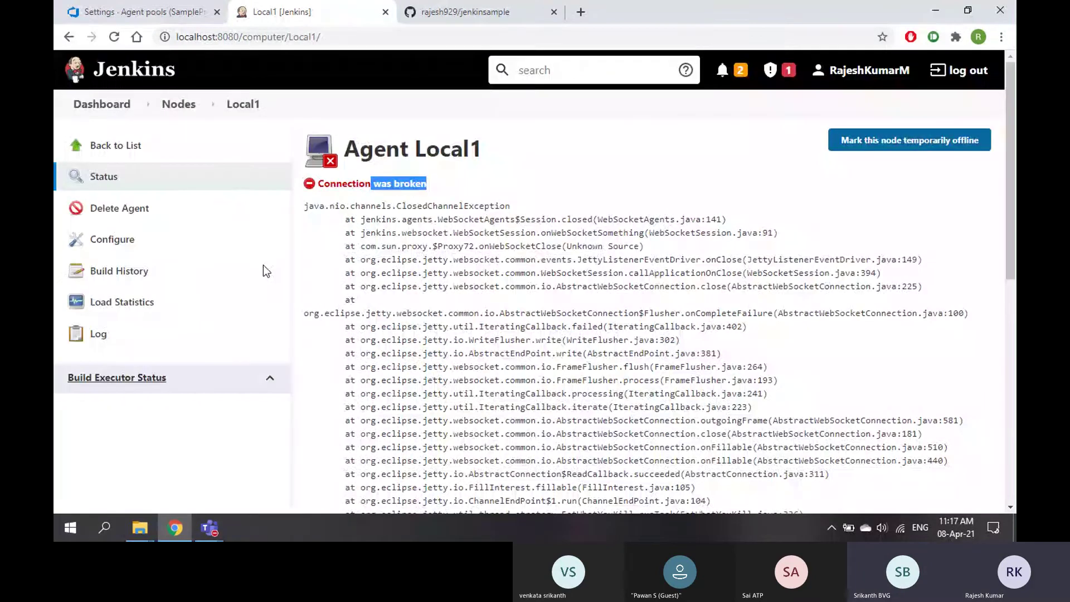
click(119, 112)
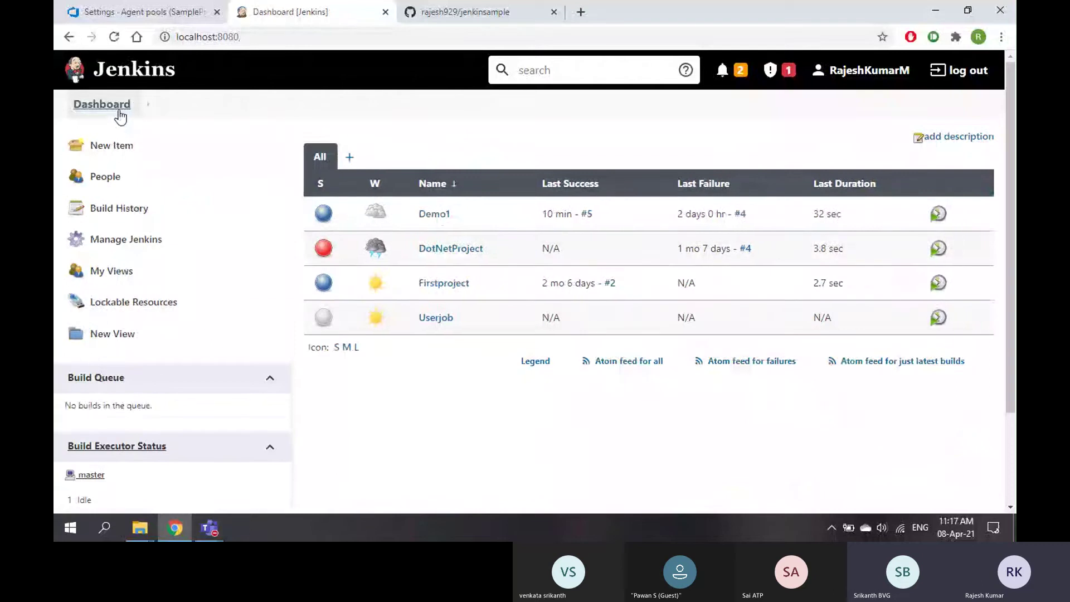
Check the MyPool agents page in Azure DevOps, then open the azagent folder on Local Disk (C:).
click(135, 13)
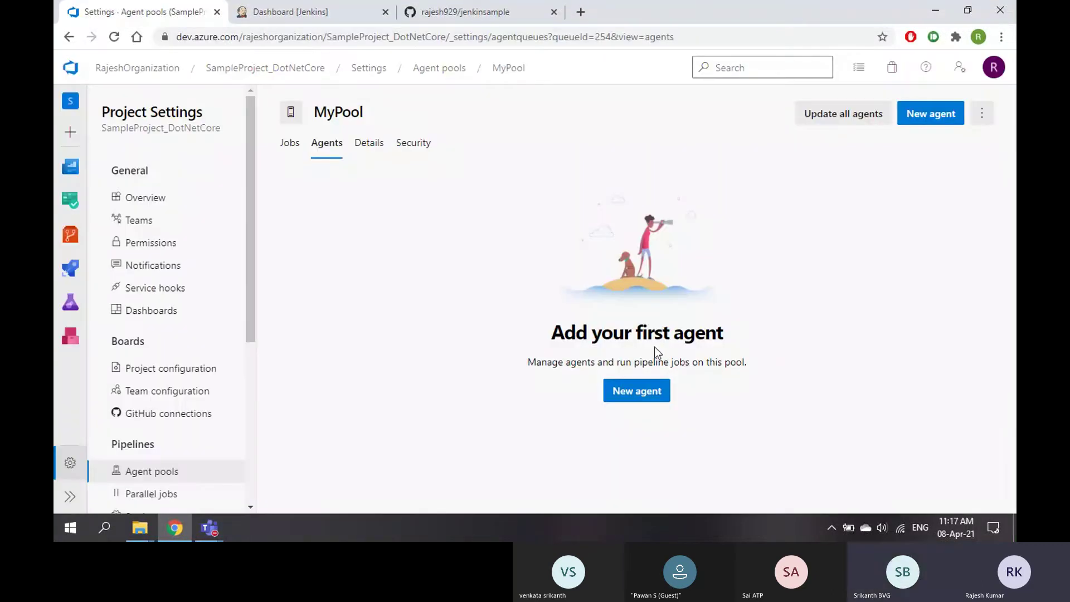
mouse_move(151, 512)
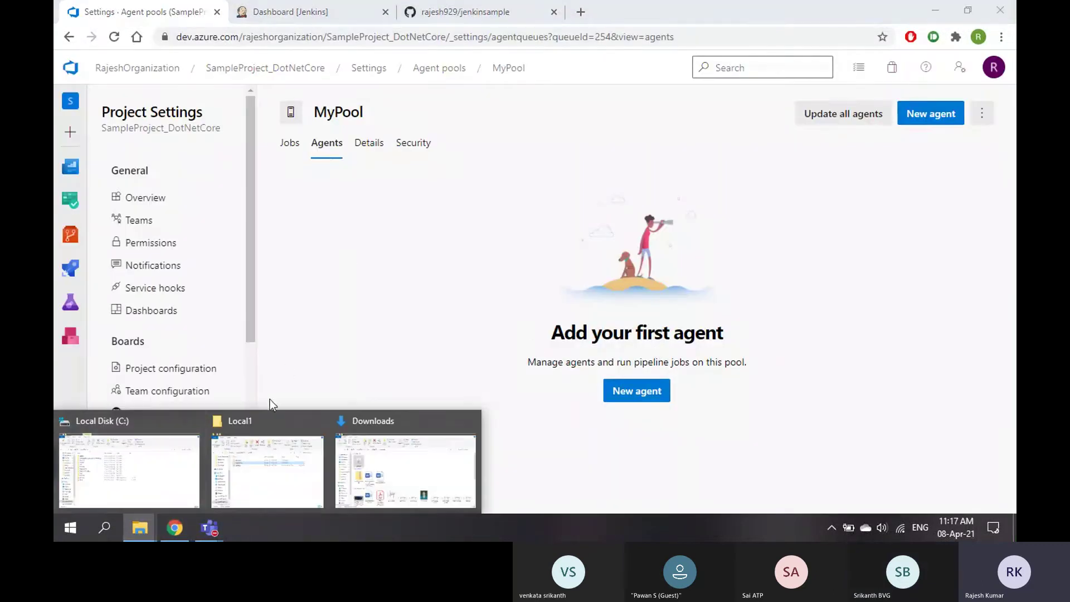
click(152, 476)
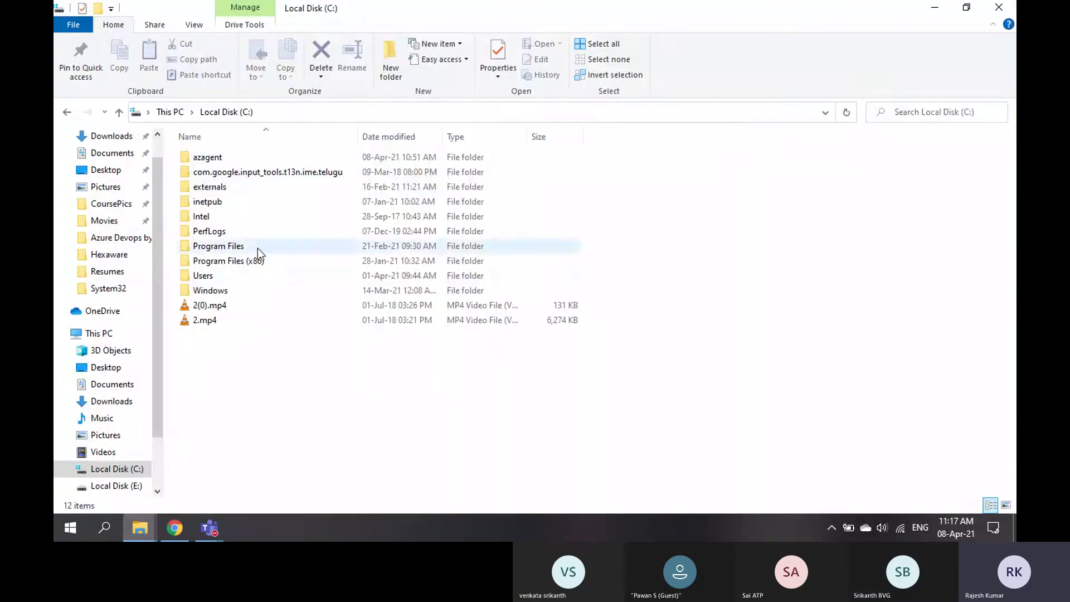
double_click(212, 158)
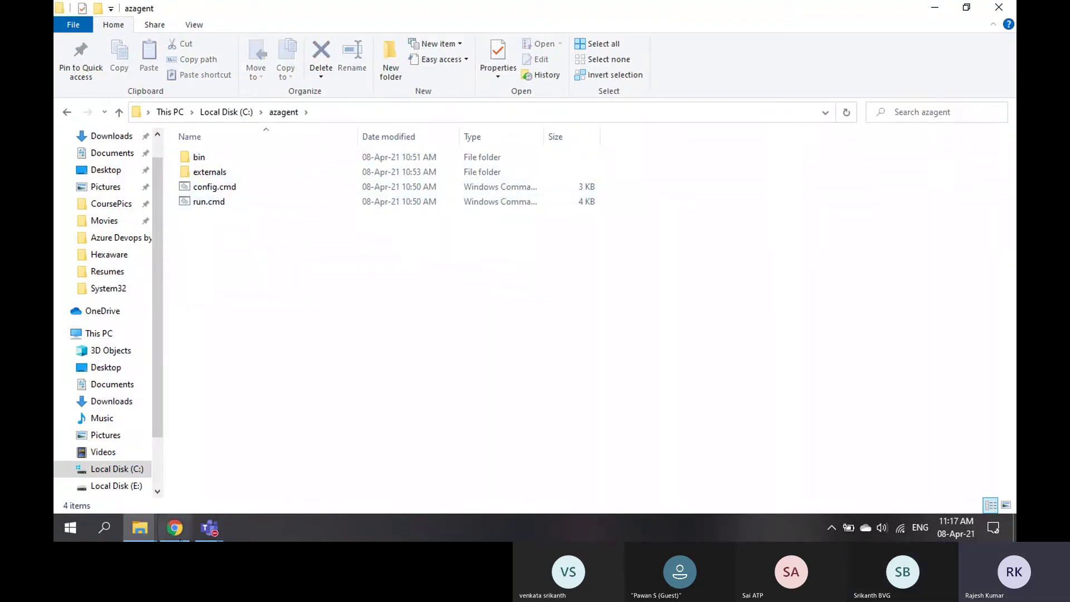
Open the new-agent instructions for MyPool in Azure DevOps and examine the Windows commands for creating, configuring and running the agent.
click(175, 528)
click(925, 117)
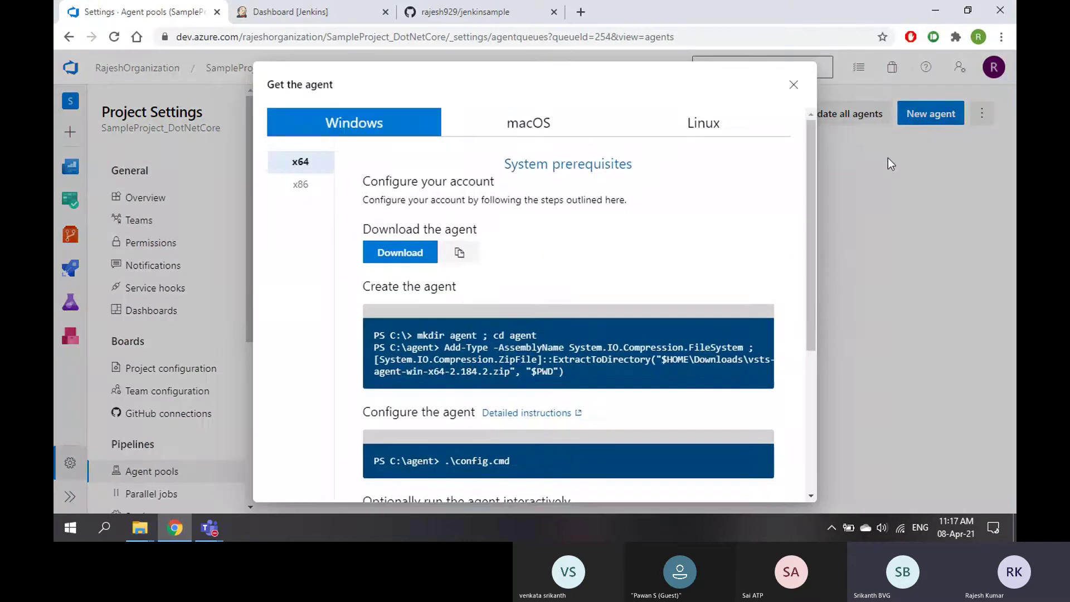
scroll(551, 313, down, 1)
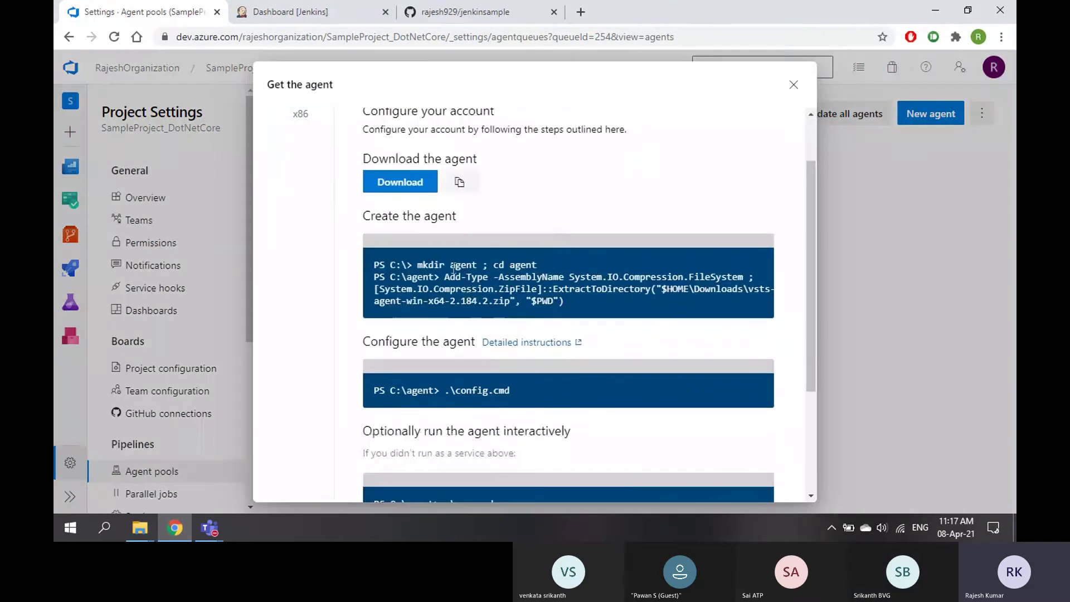
double_click(455, 266)
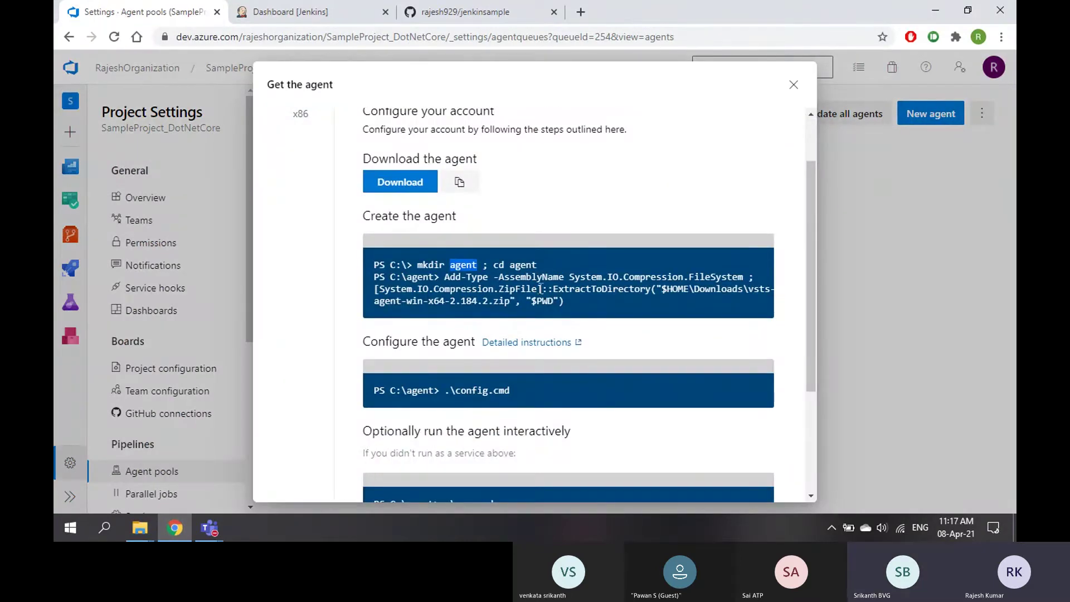
scroll(541, 288, down, 1)
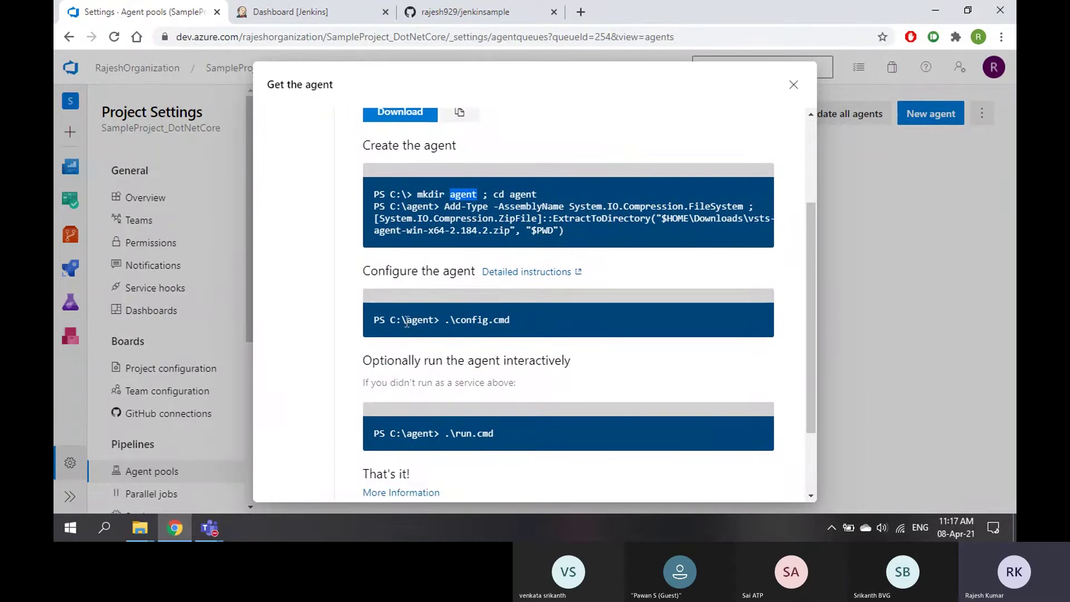
Return to the azagent folder and start Windows PowerShell as administrator.
click(147, 525)
click(139, 467)
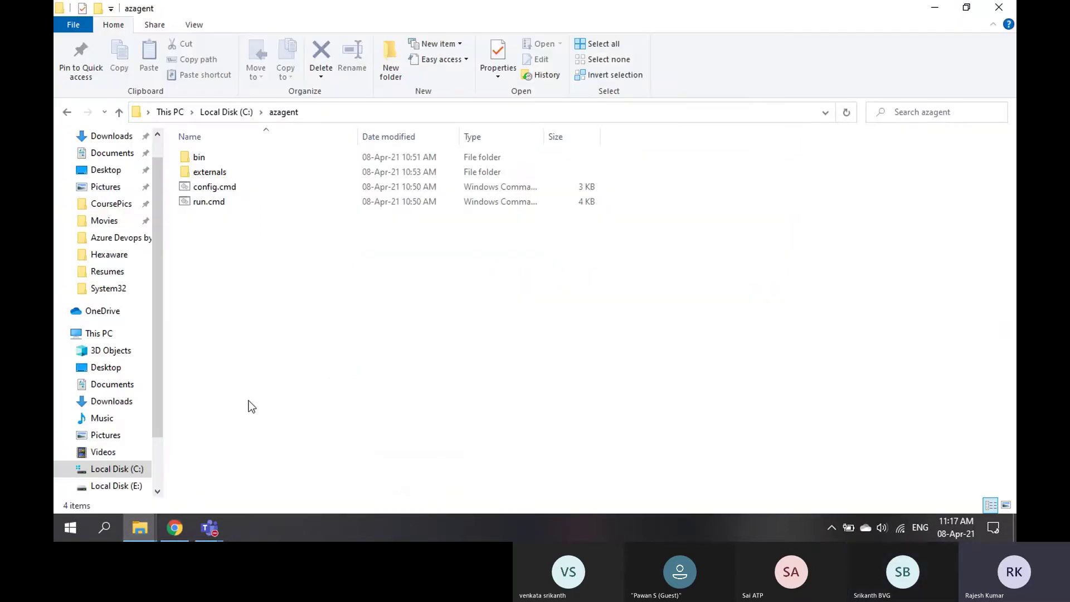
key(super)
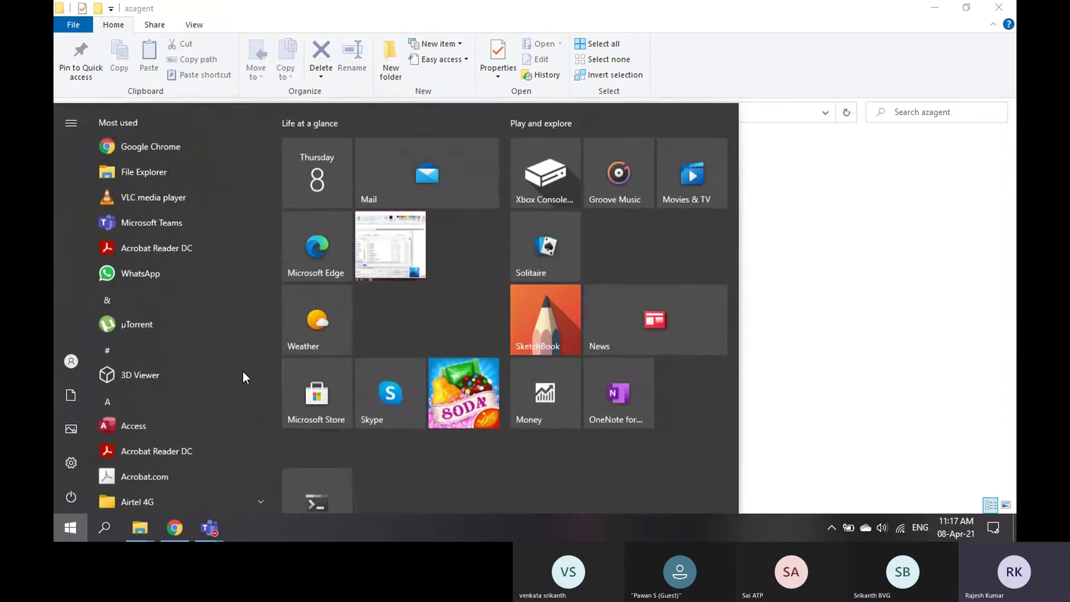
text(power)
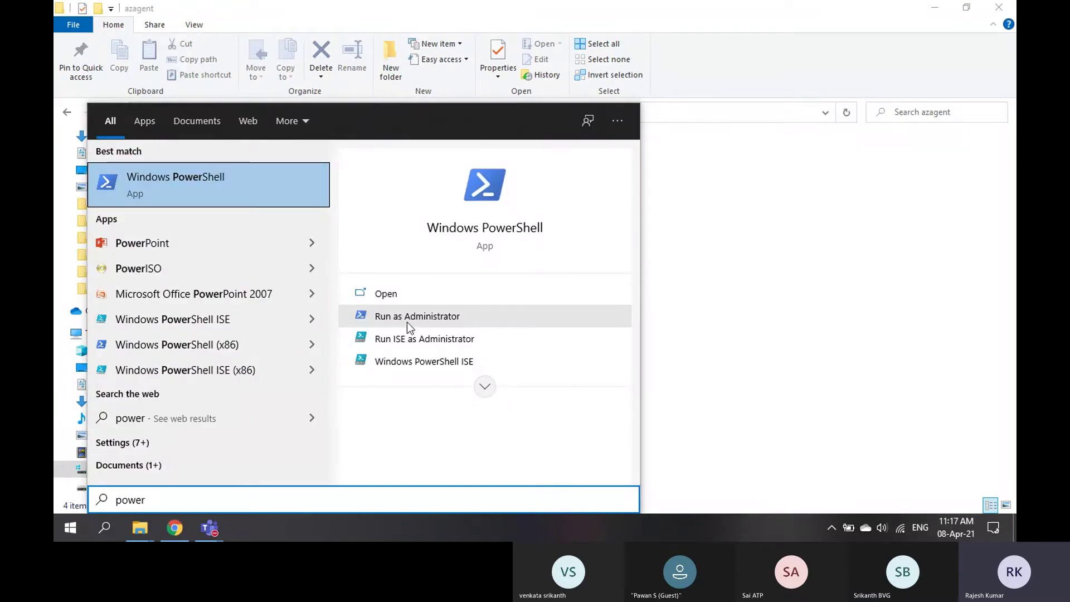
click(420, 324)
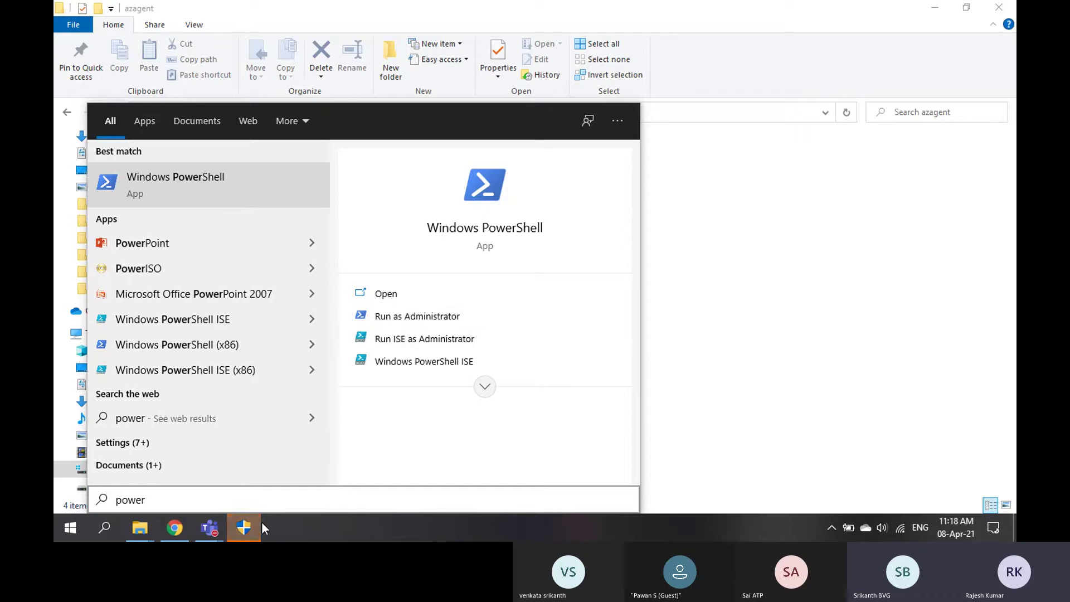
click(474, 283)
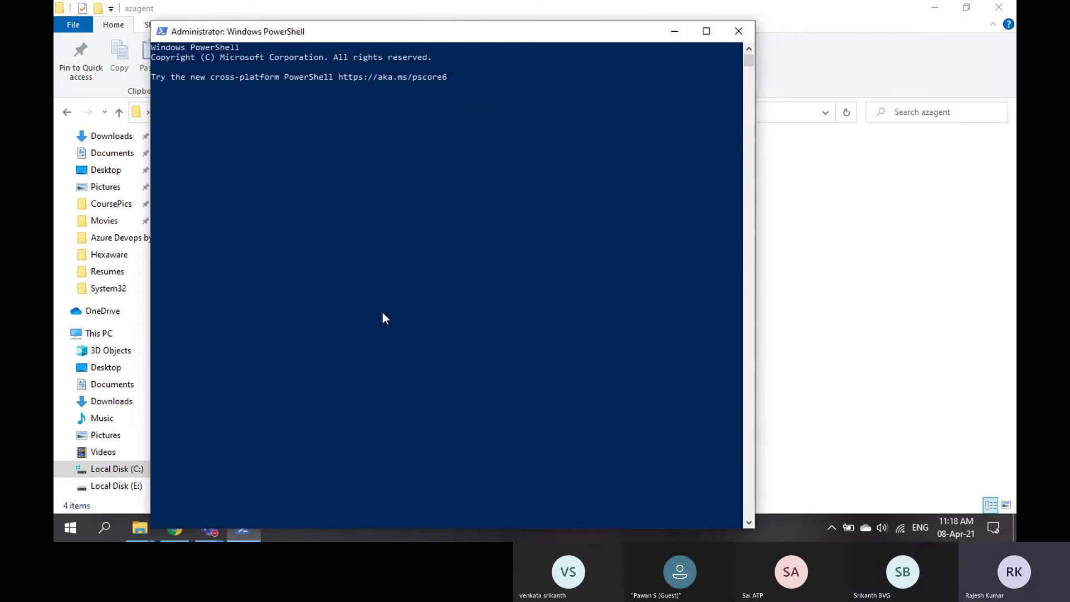
Move the PowerShell window beside the folder listing, switch to the root of drive C: and clear the console.
drag(483, 37, 691, 23)
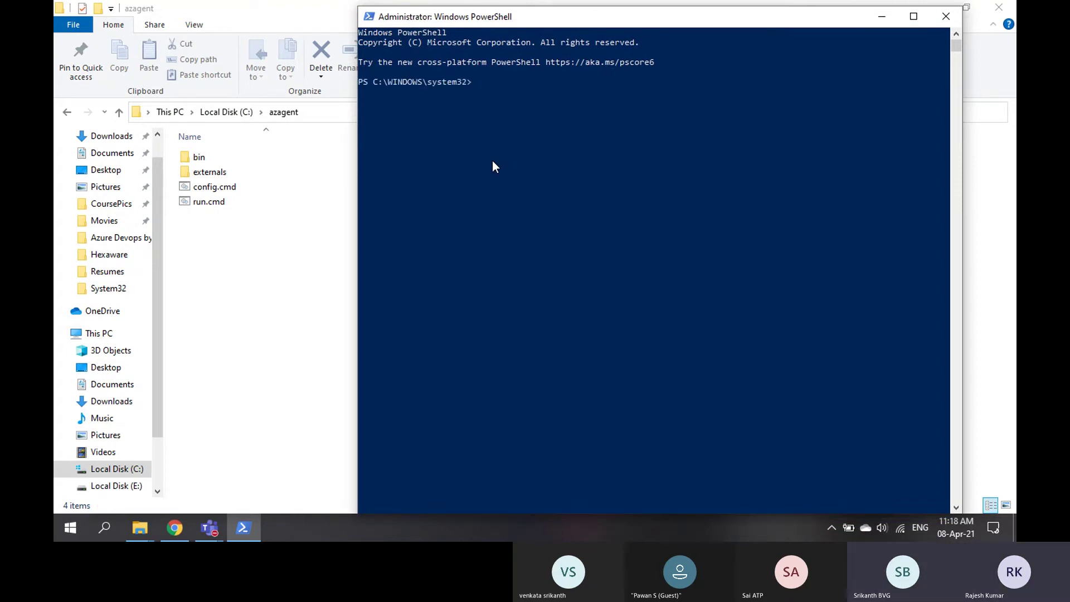
text(cd)
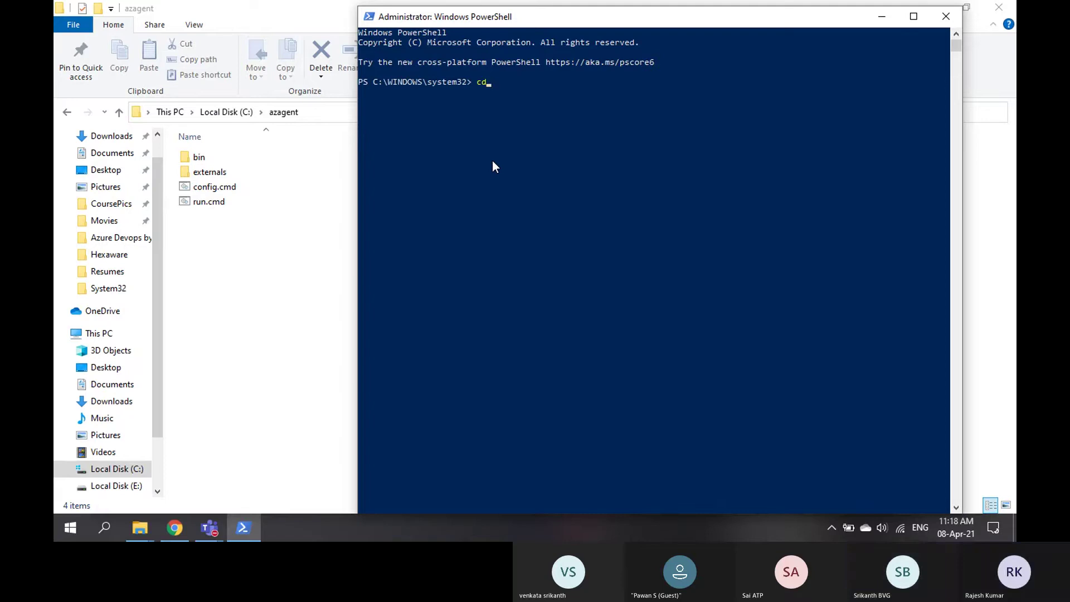
text(/)
text(cd\)
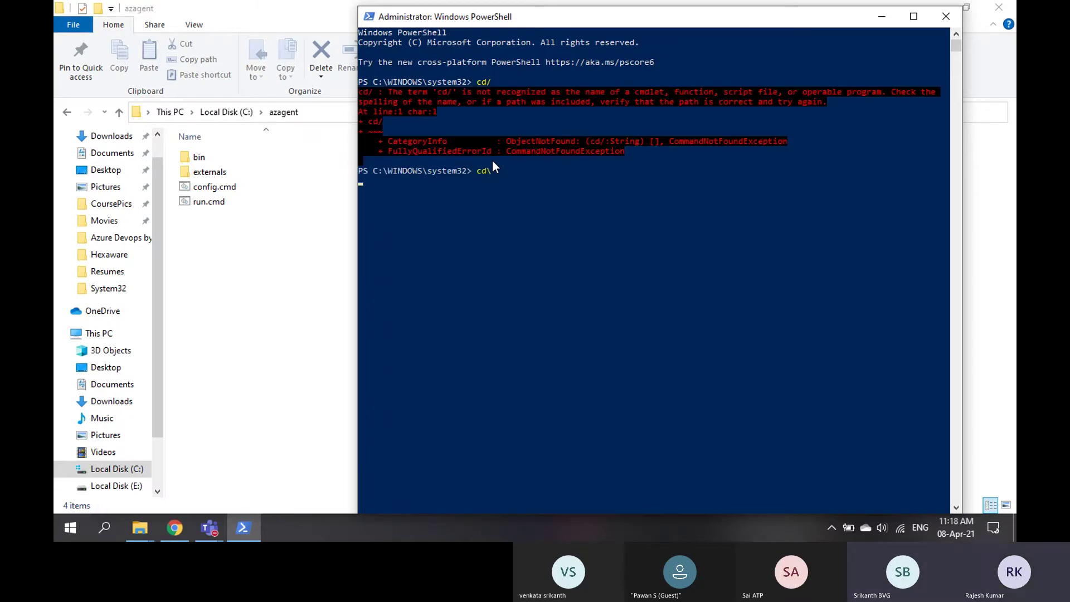
text(cls)
key(Return)
Change the PowerShell working directory to C:\azagent.
text(cd loca)
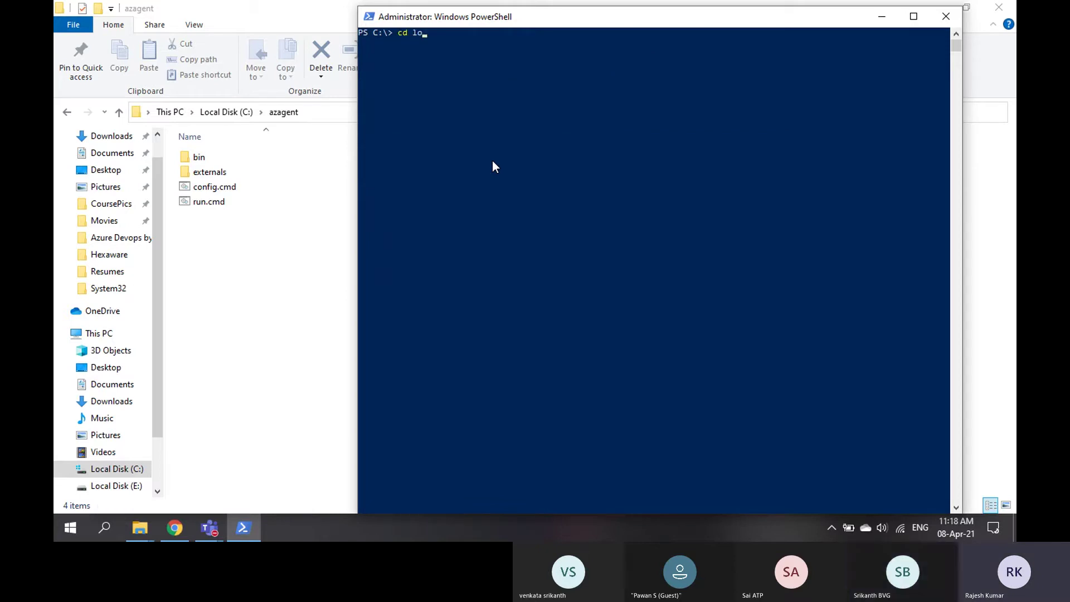
key(BackSpace)
key(BackSpace)
key(BackSpace)
key(BackSpace)
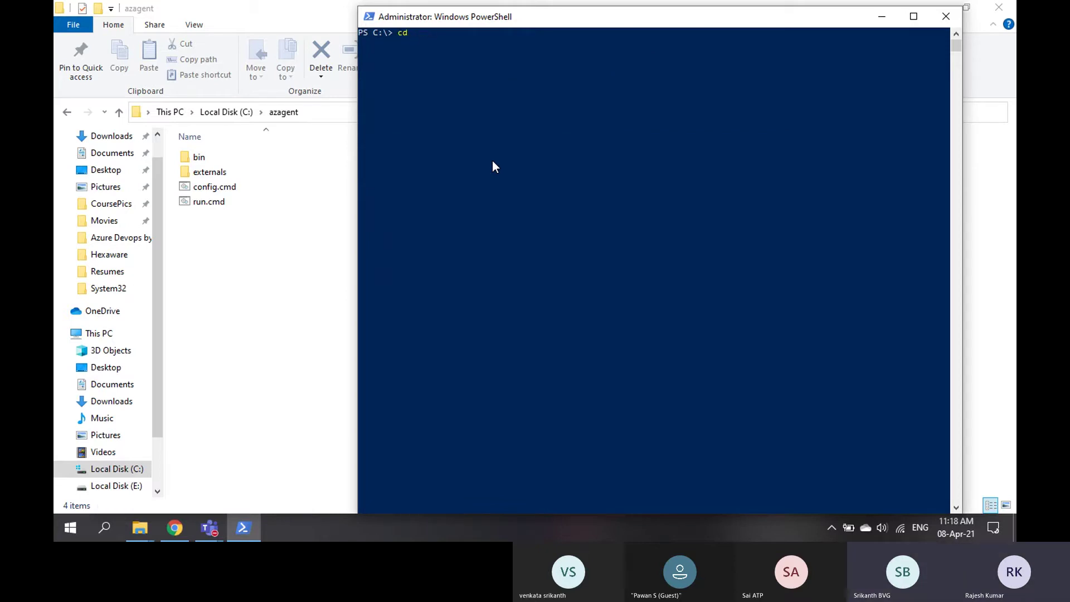
text(as)
key(BackSpace)
text(z)
key(Tab)
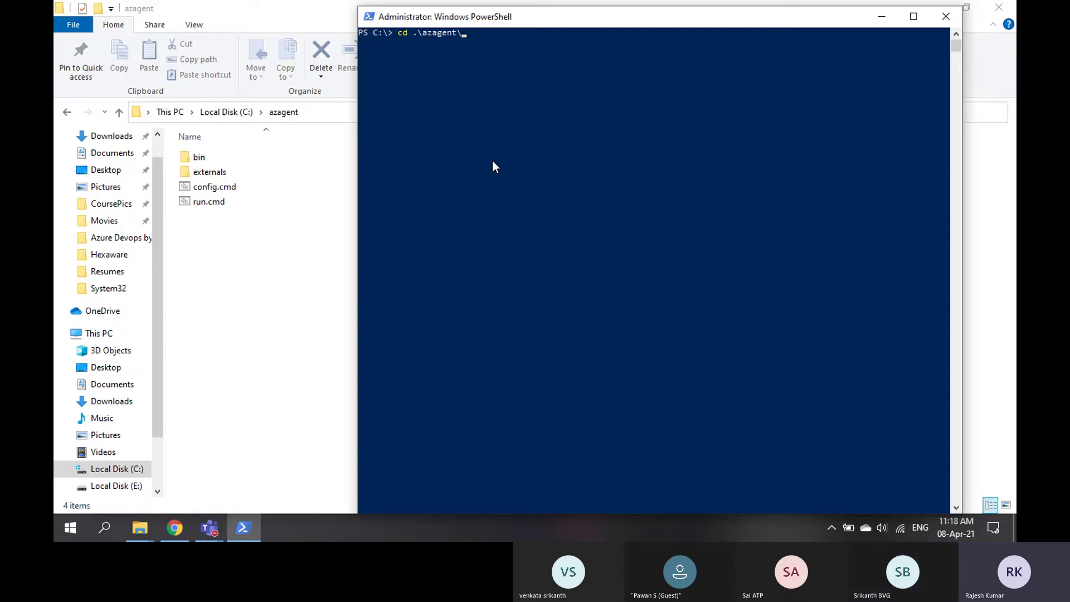
key(Return)
Run the agent configuration script .\config.cmd from the azagent folder.
text(confi)
key(Tab)
key(Return)
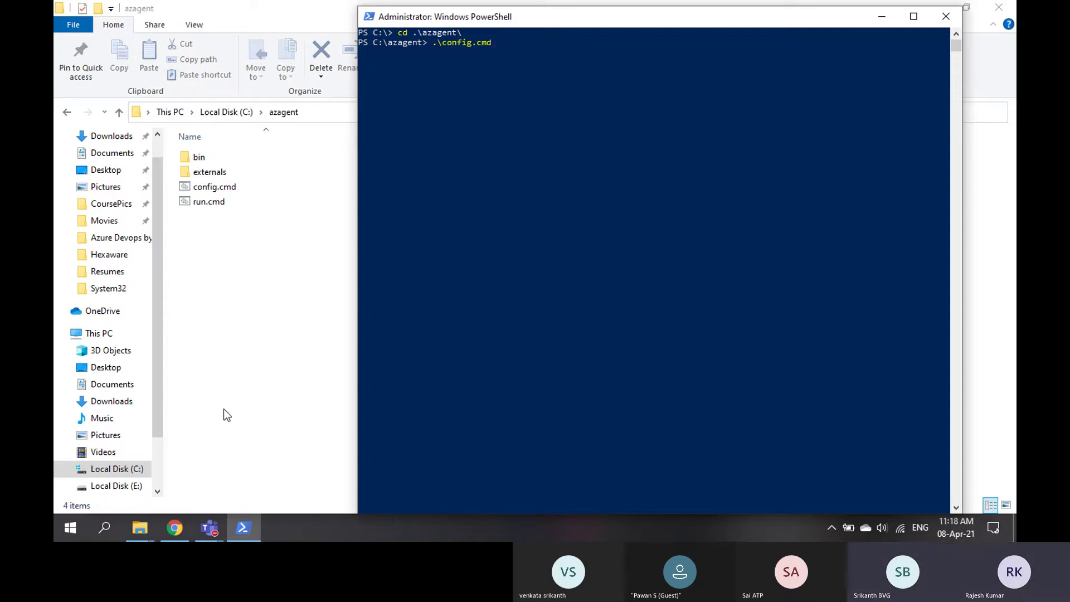
Close the agent download instructions in Azure DevOps and go up from MyPool to the project's agent pools list.
click(177, 535)
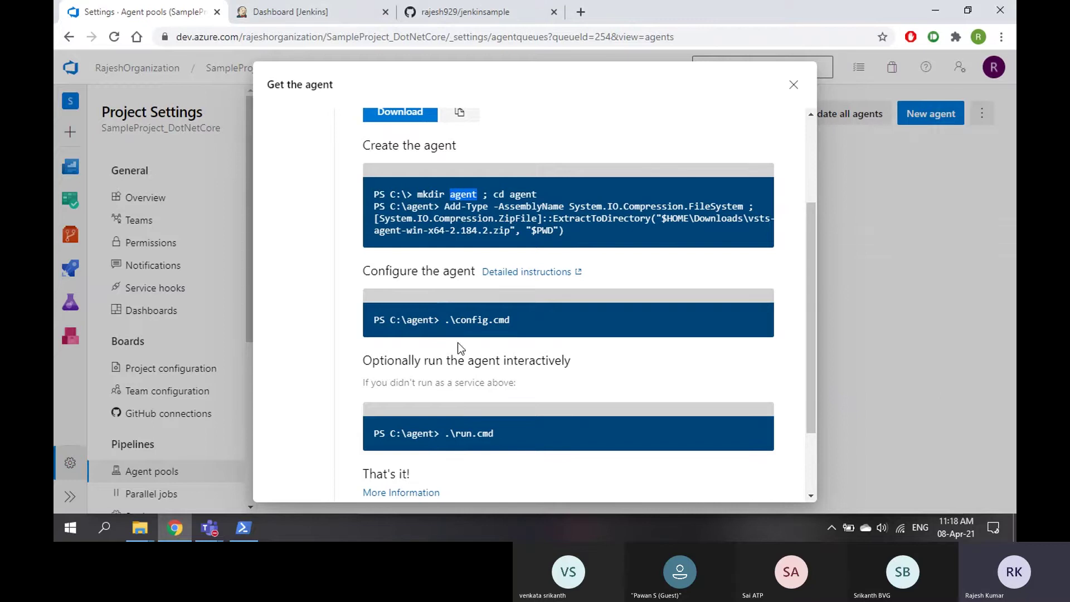
click(861, 216)
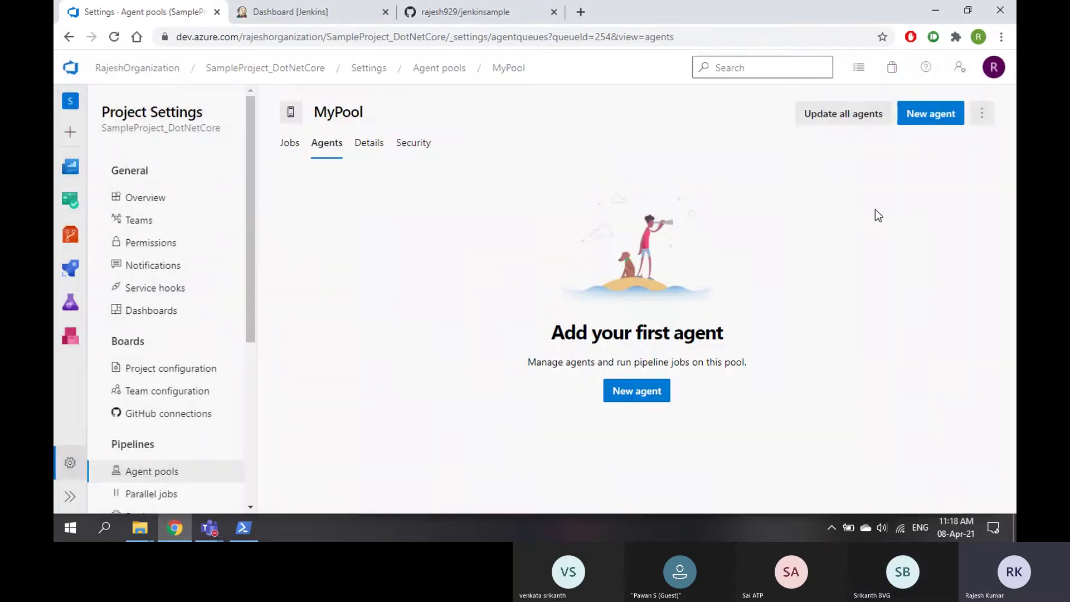
click(243, 528)
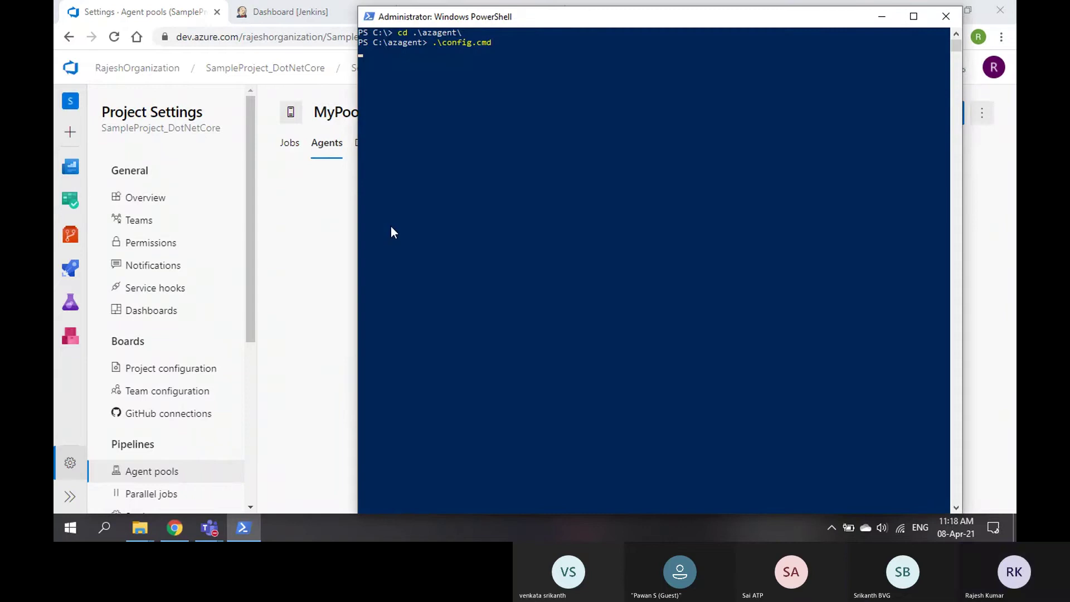
click(324, 220)
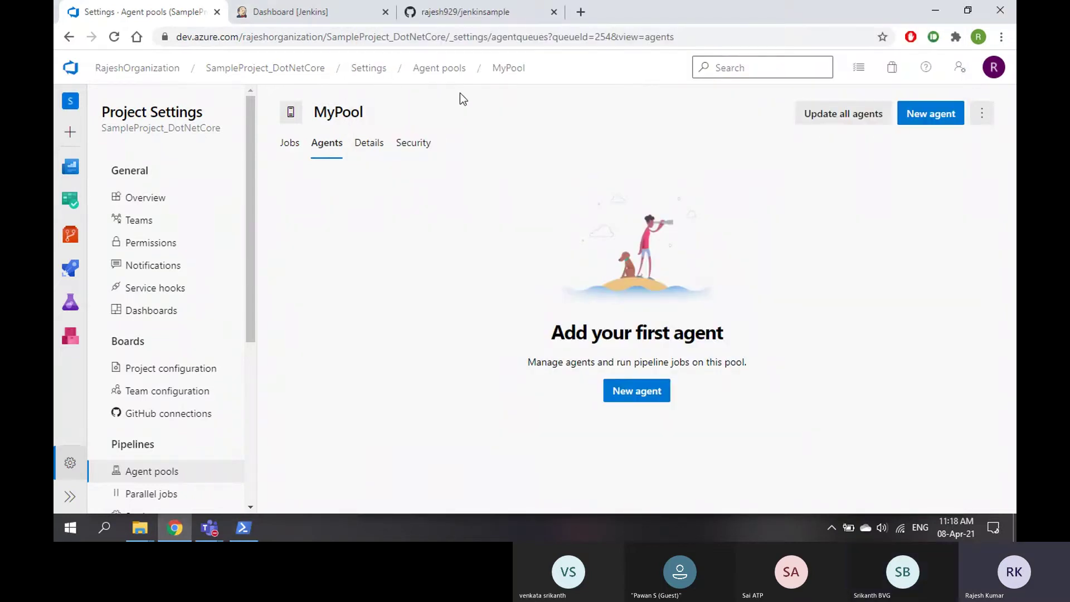
click(441, 73)
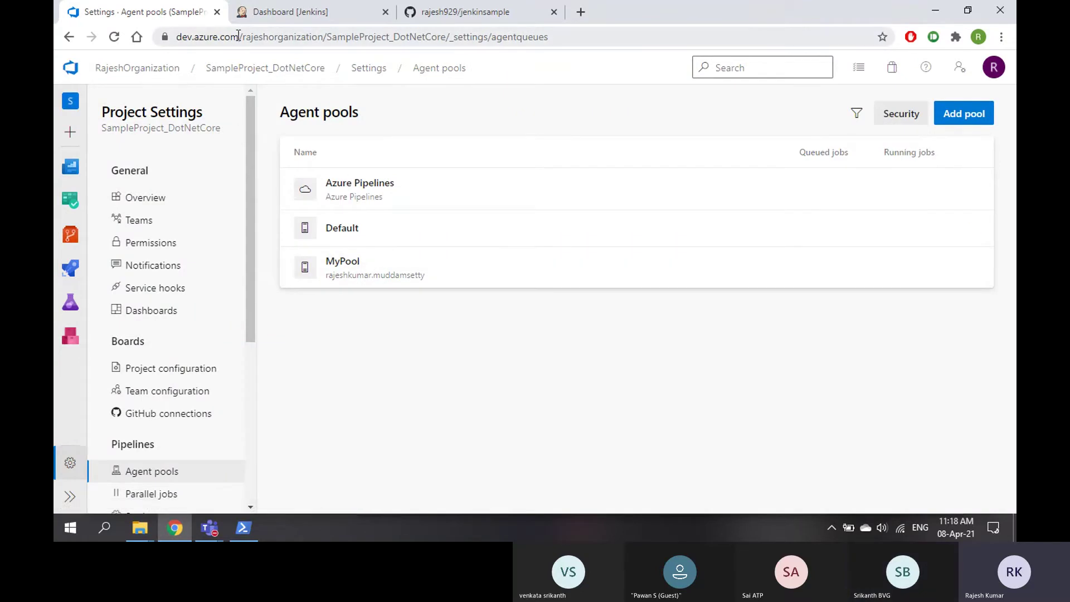
Copy the organization's base URL from the browser address and submit it as the server URL in the agent configuration.
click(246, 528)
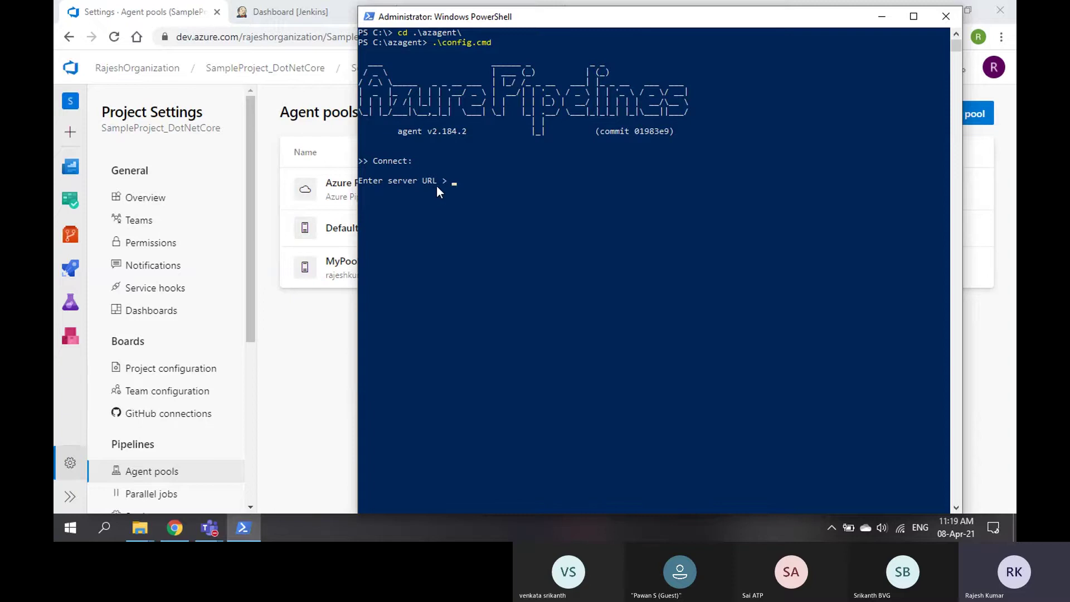
click(303, 351)
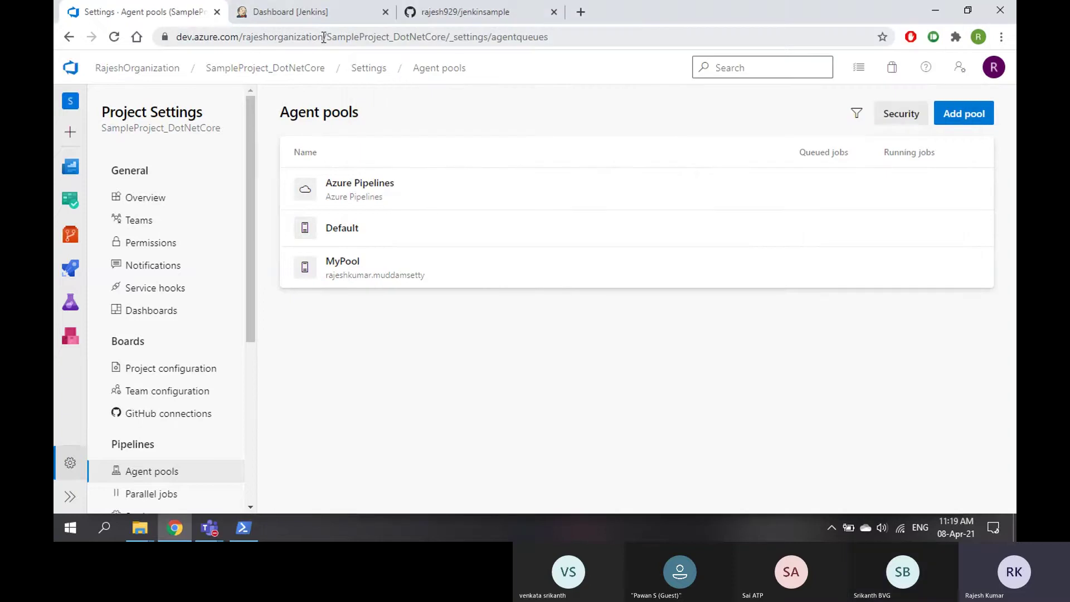
drag(325, 38, 158, 41)
key(super+c)
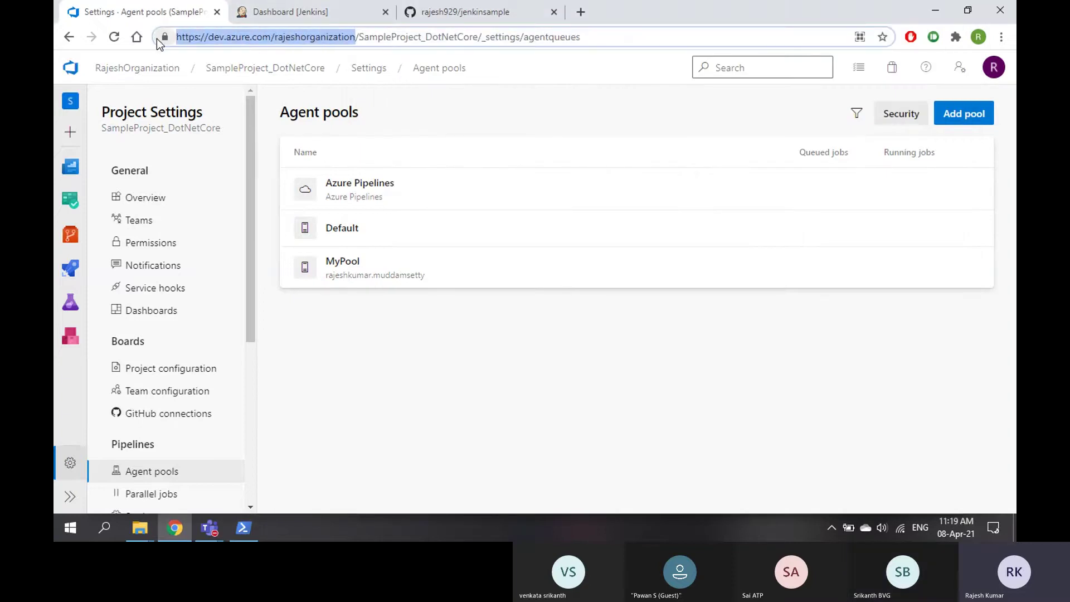
click(243, 528)
right_click(504, 264)
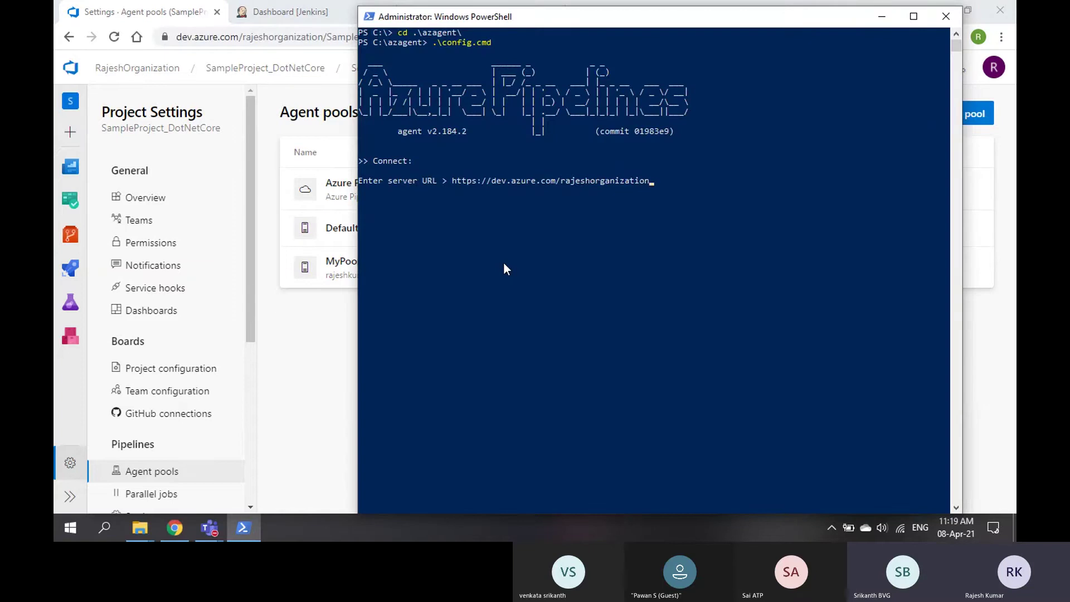
key(Return)
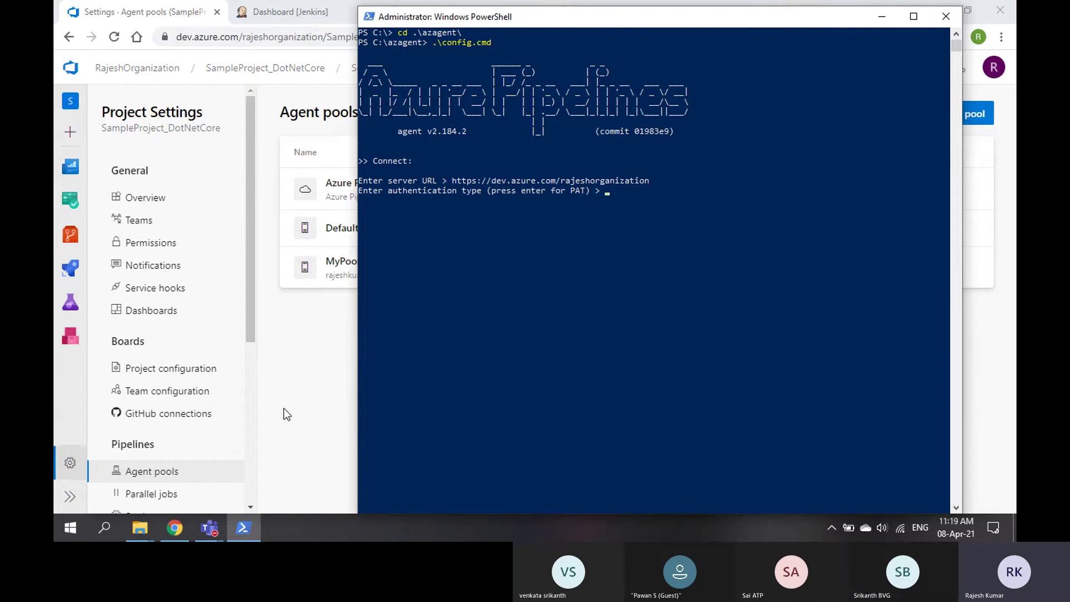
Open the Personal Access Tokens page from the Azure DevOps user settings and look through the active tokens.
click(299, 393)
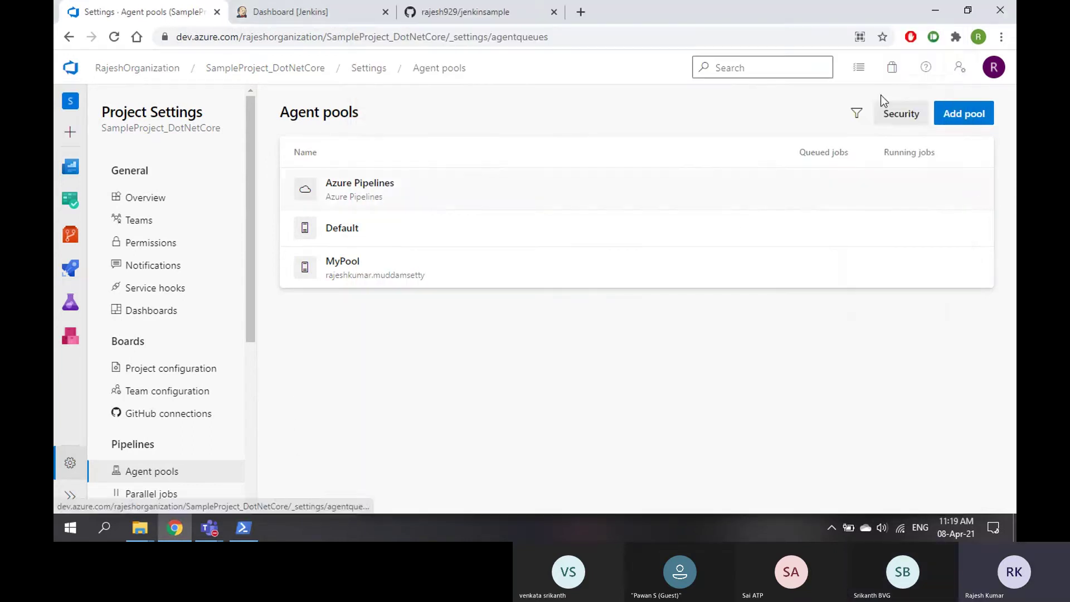
click(960, 66)
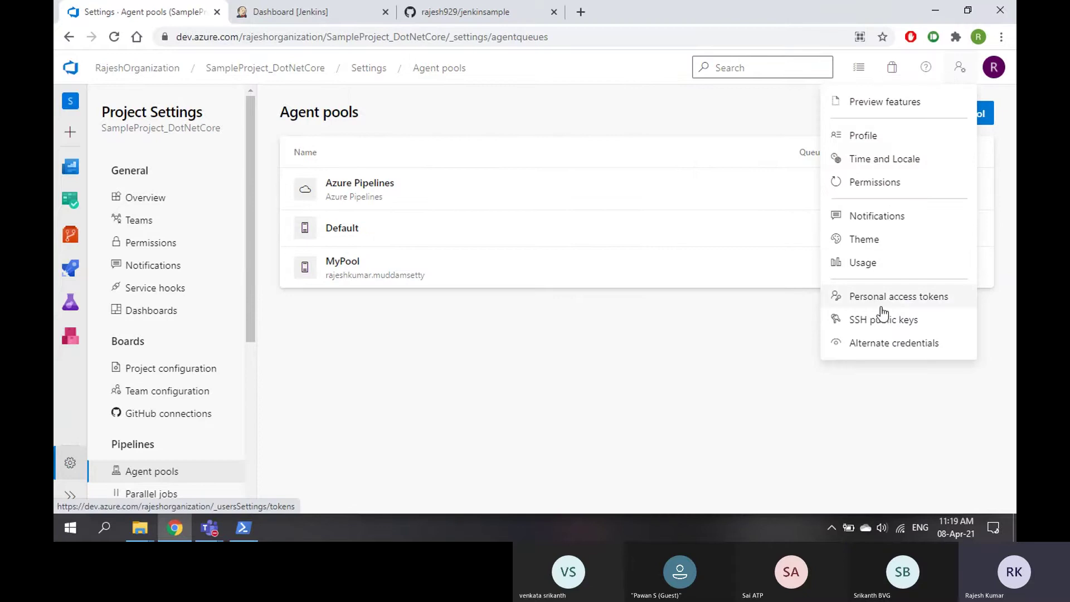
click(960, 67)
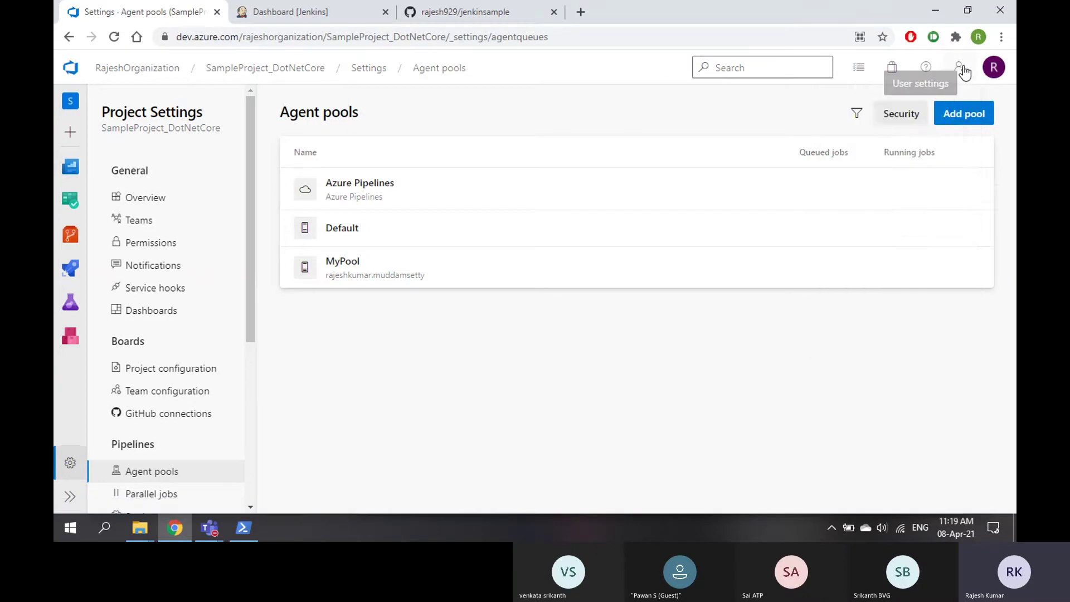
click(960, 67)
click(907, 297)
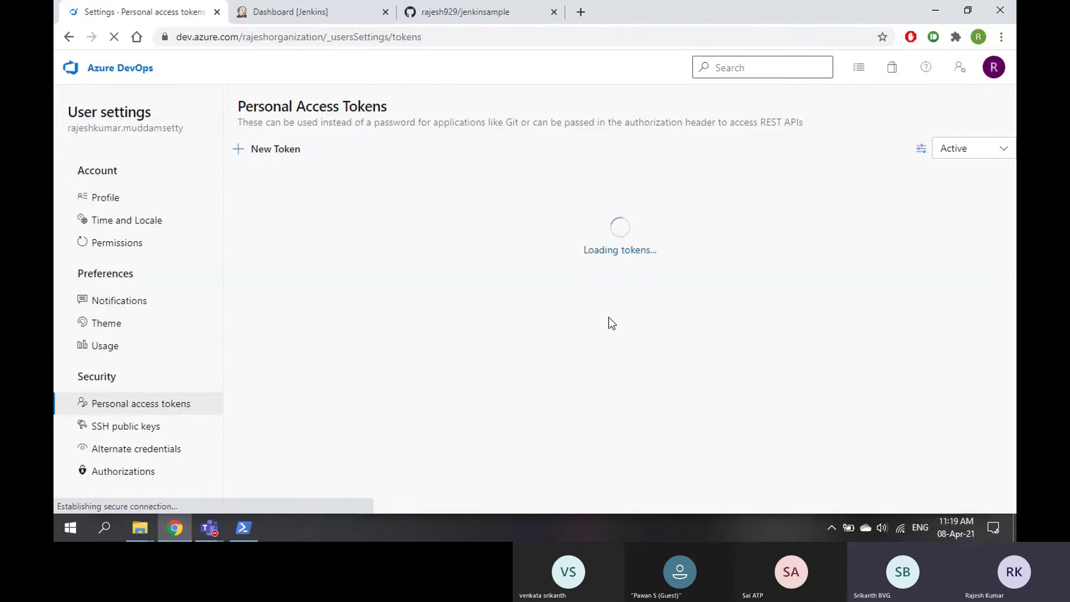
scroll(519, 306, down, 1)
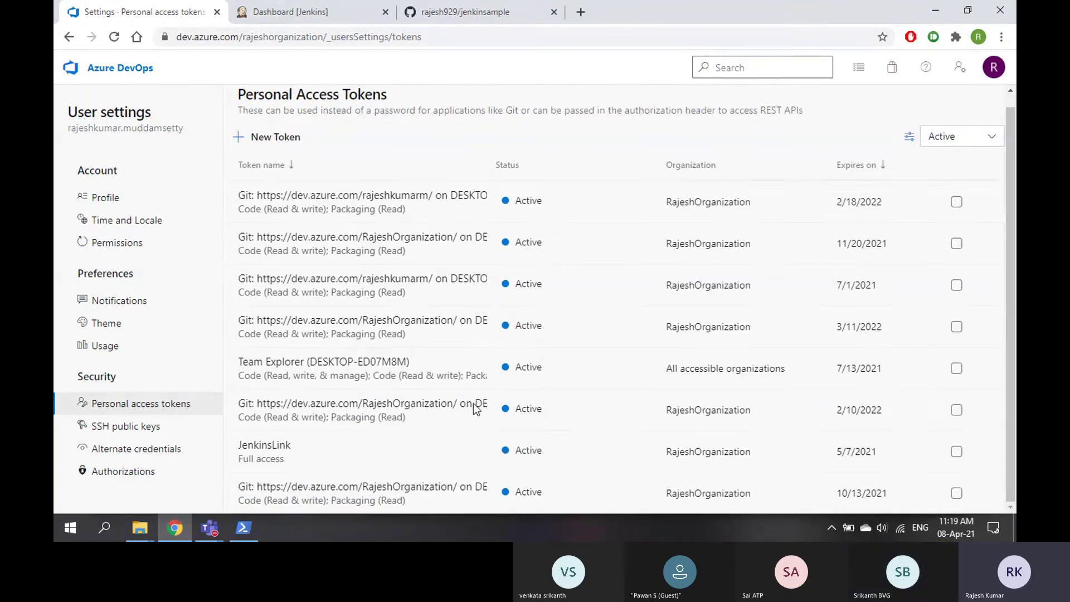
Regenerate the Git personal access token that expires on 2/18/2022 and copy the new token.
click(884, 226)
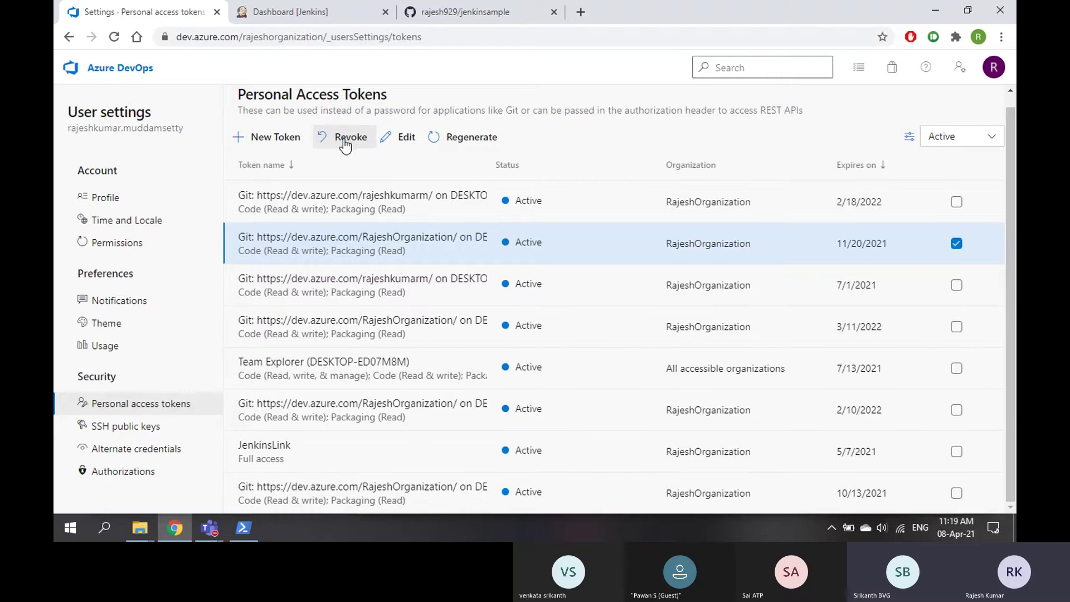
scroll(878, 233, up, 1)
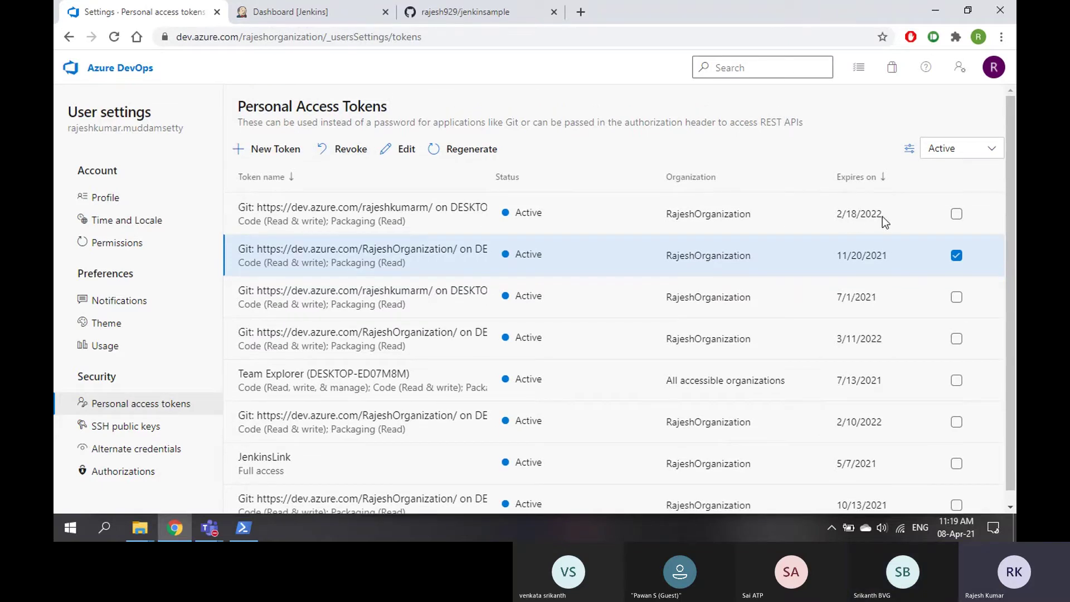
click(957, 215)
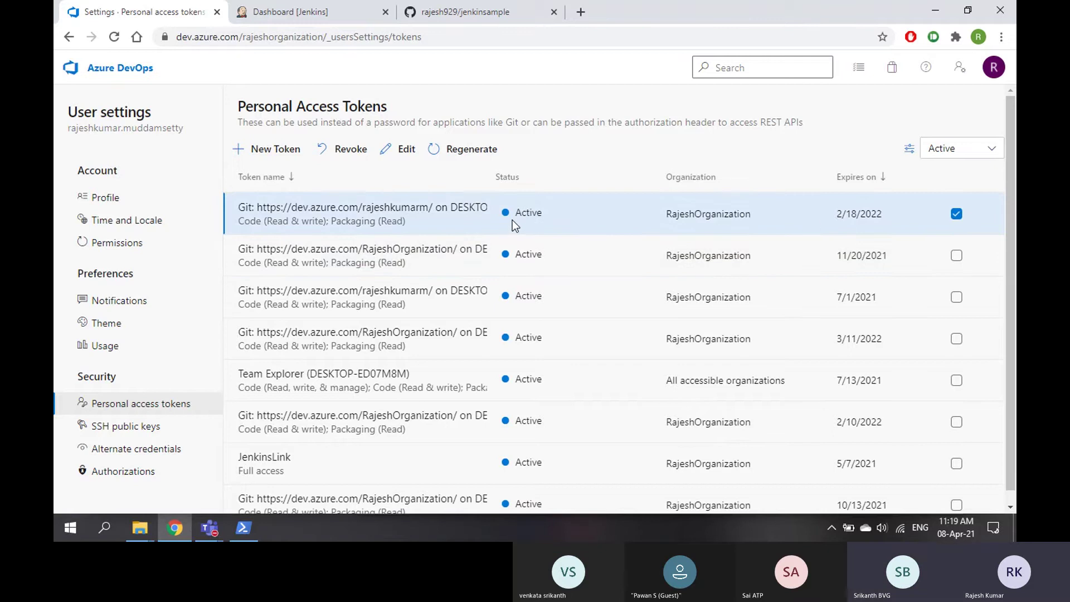
click(465, 158)
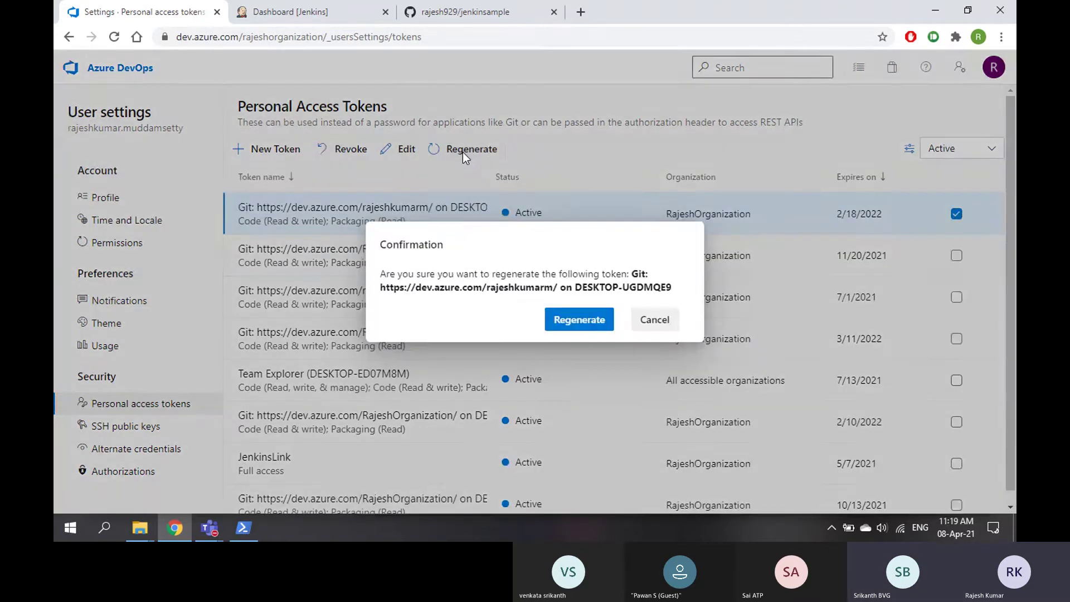
click(569, 322)
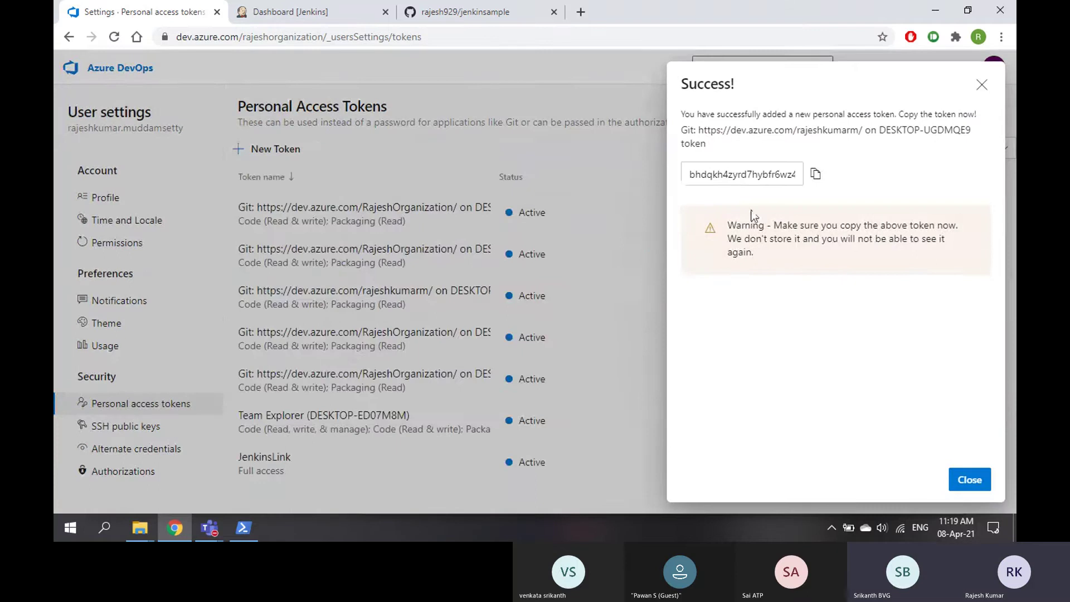
click(816, 177)
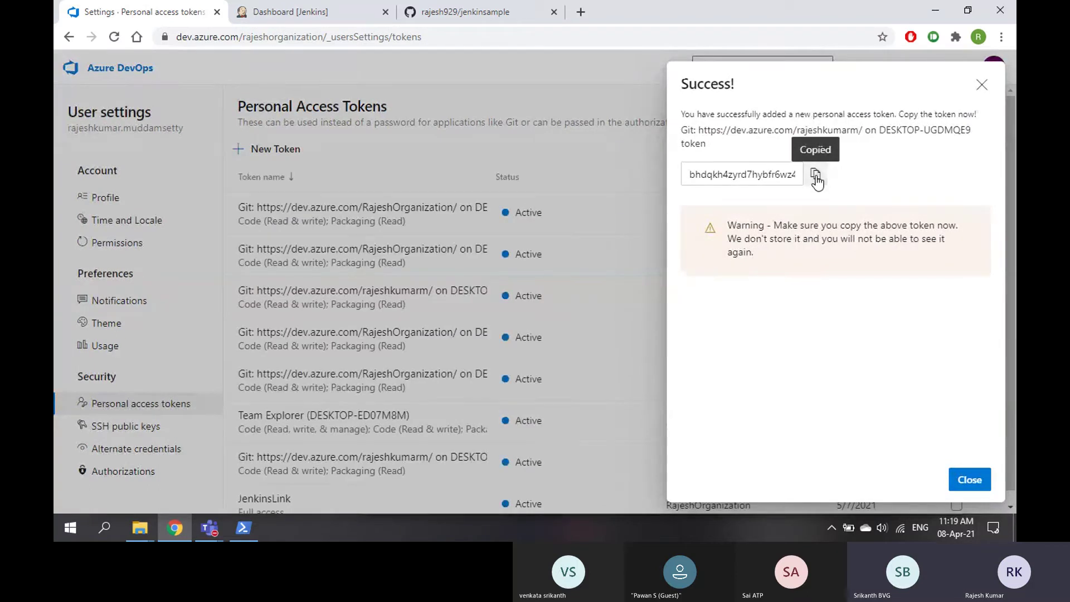
Accept PAT as the authentication type in the PowerShell agent configuration and submit the copied personal access token.
click(245, 532)
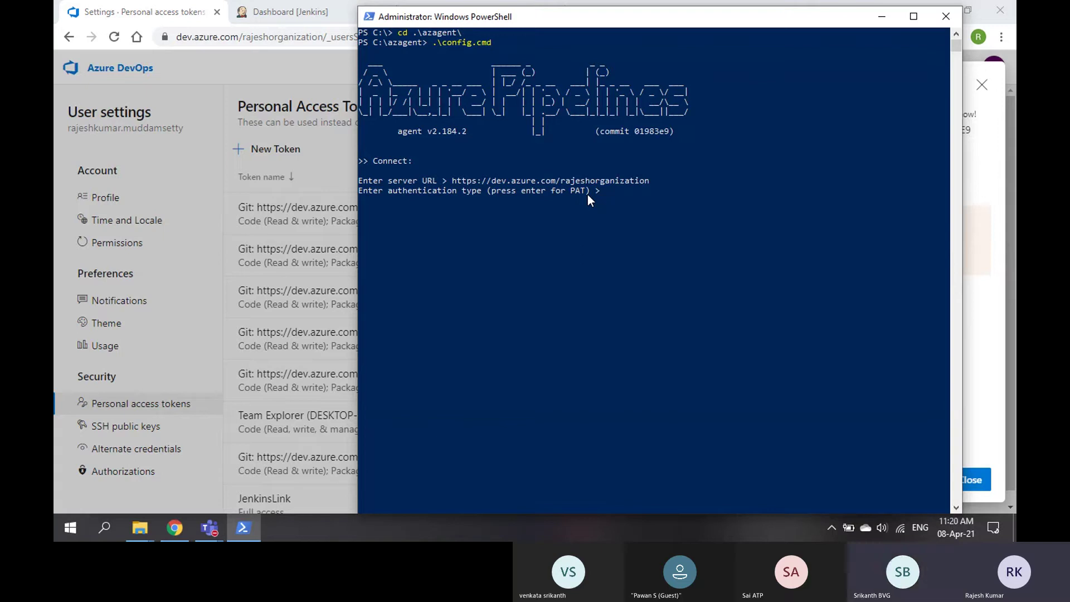
key(Return)
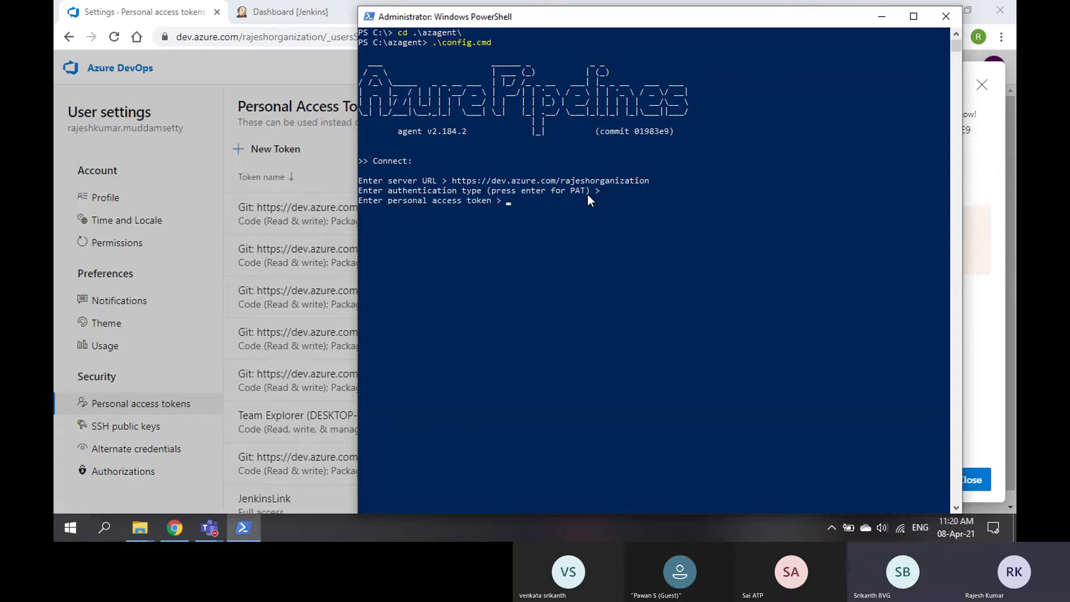
right_click(528, 221)
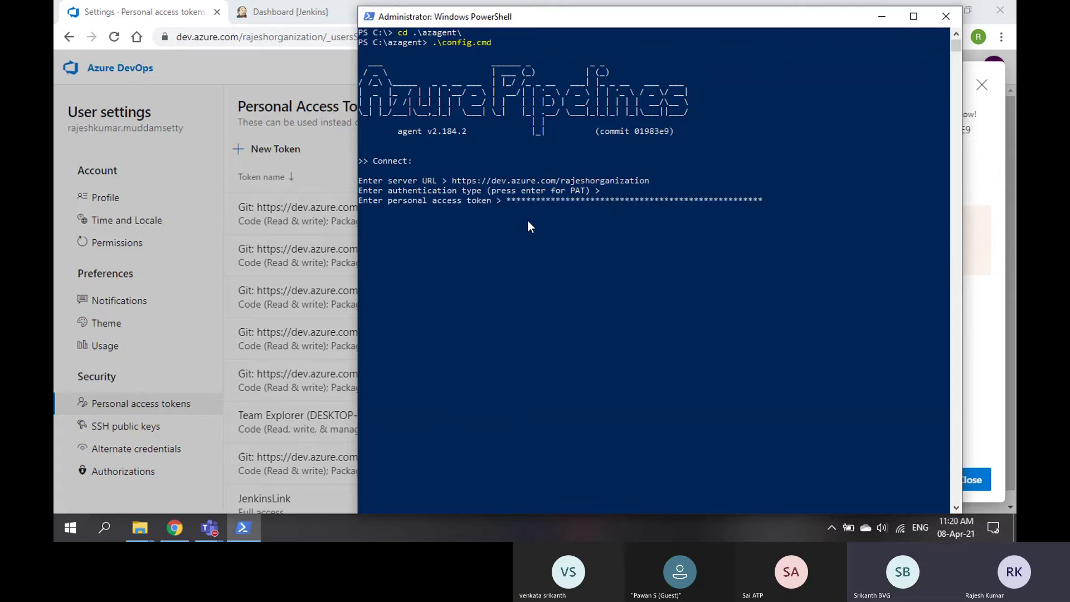
key(Return)
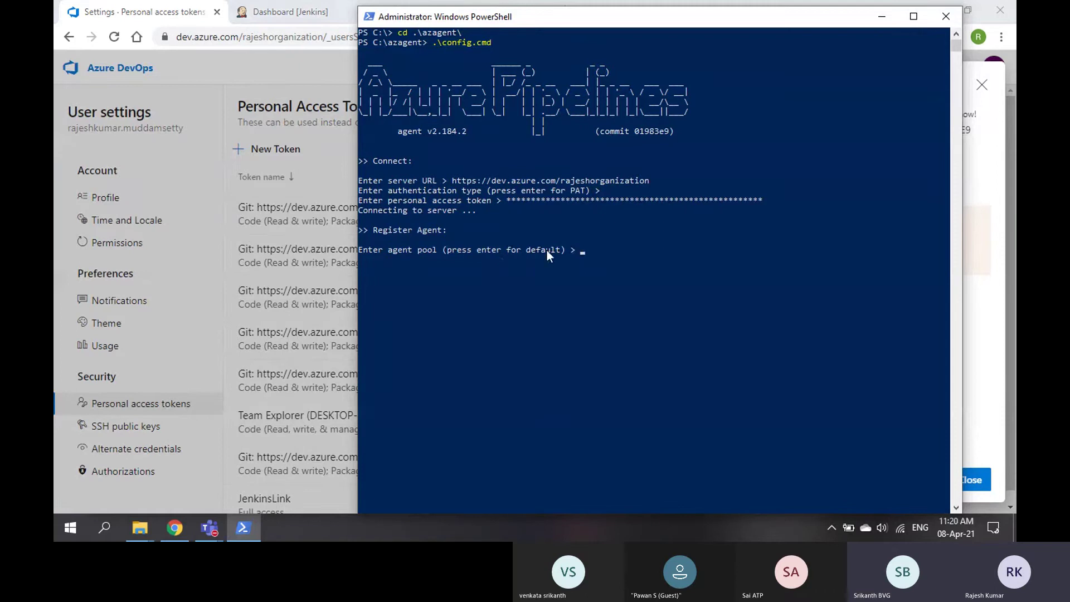
Return to the project's agent pools list in Azure DevOps and check the pool names.
click(206, 25)
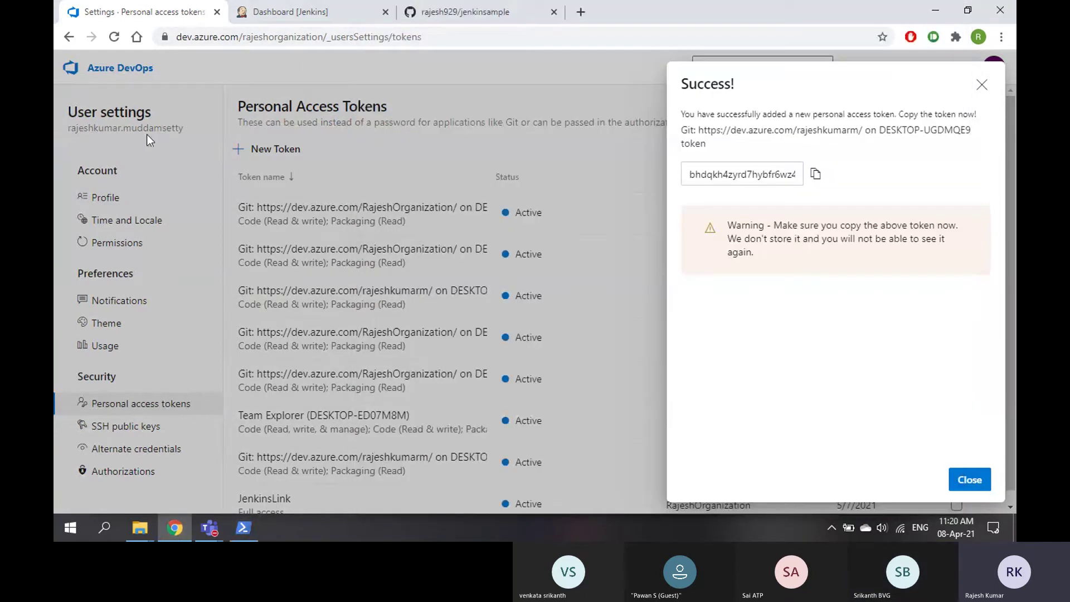
click(69, 38)
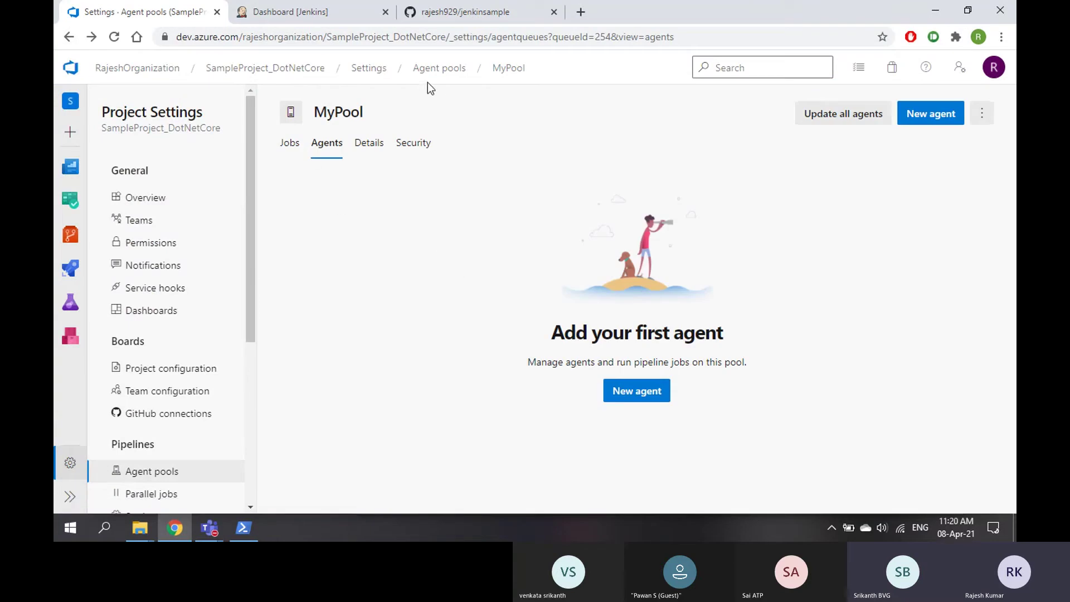
click(439, 69)
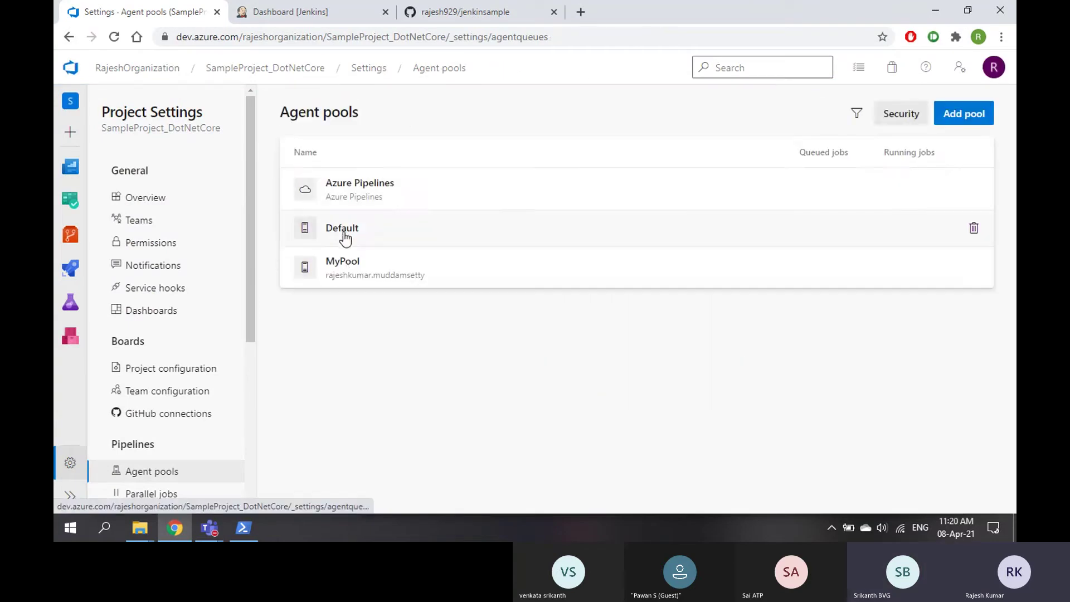
Try to register the agent in the MyPool agent pool in the PowerShell configuration.
click(251, 531)
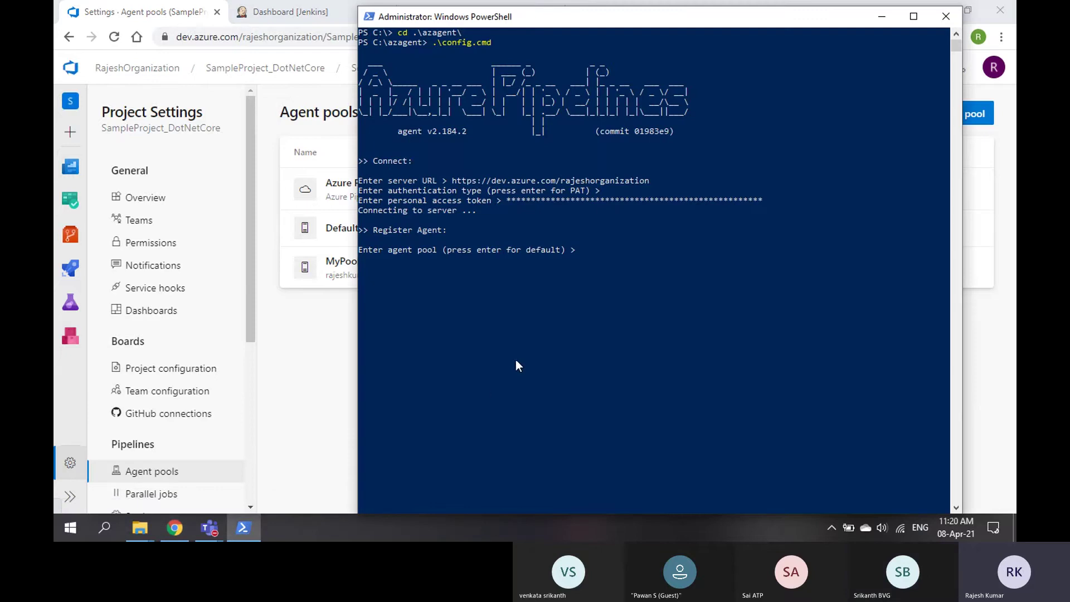
text(MyPool)
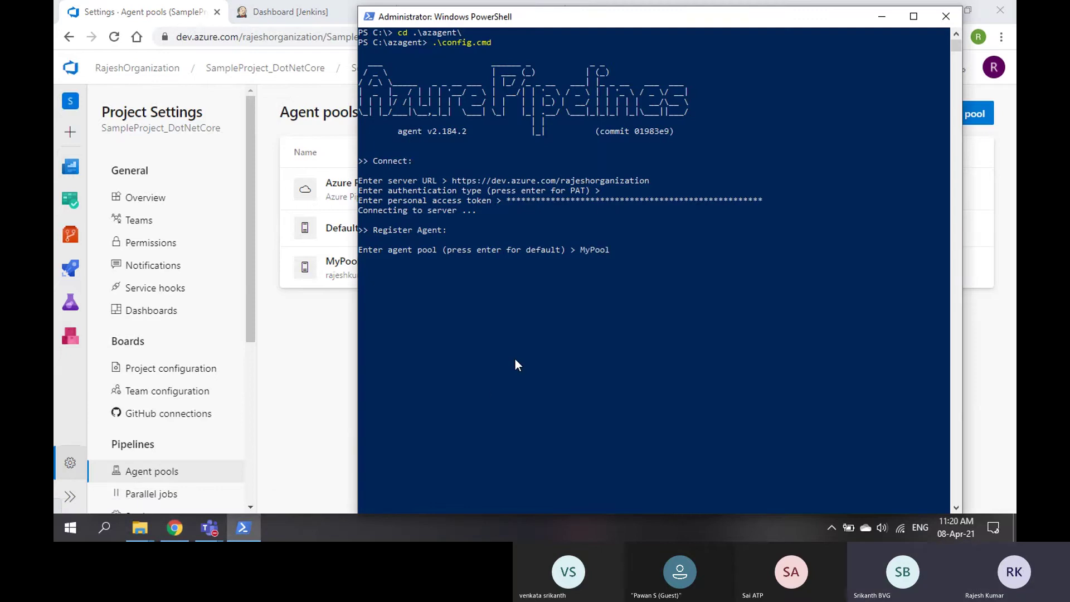
key(Return)
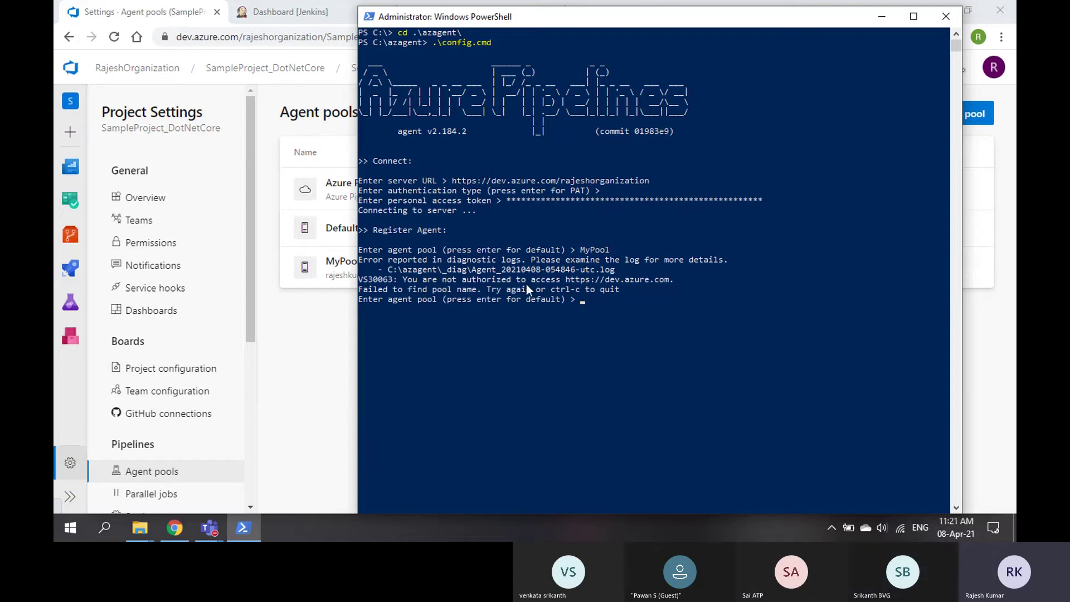
Switch to Azure DevOps in the browser and open the Personal Access Tokens page from the user settings.
click(323, 367)
click(960, 67)
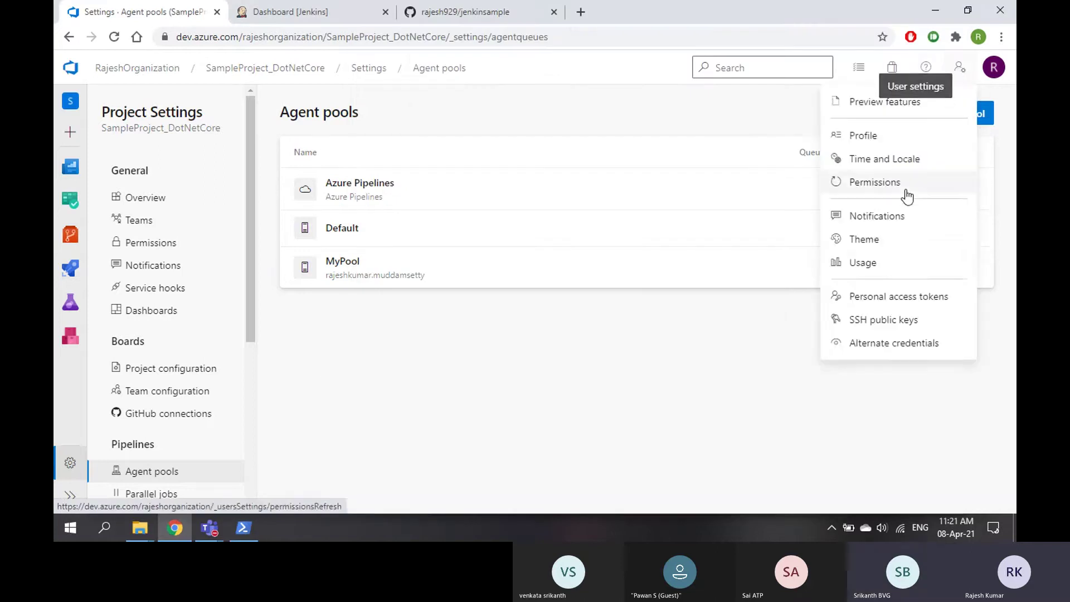
click(897, 299)
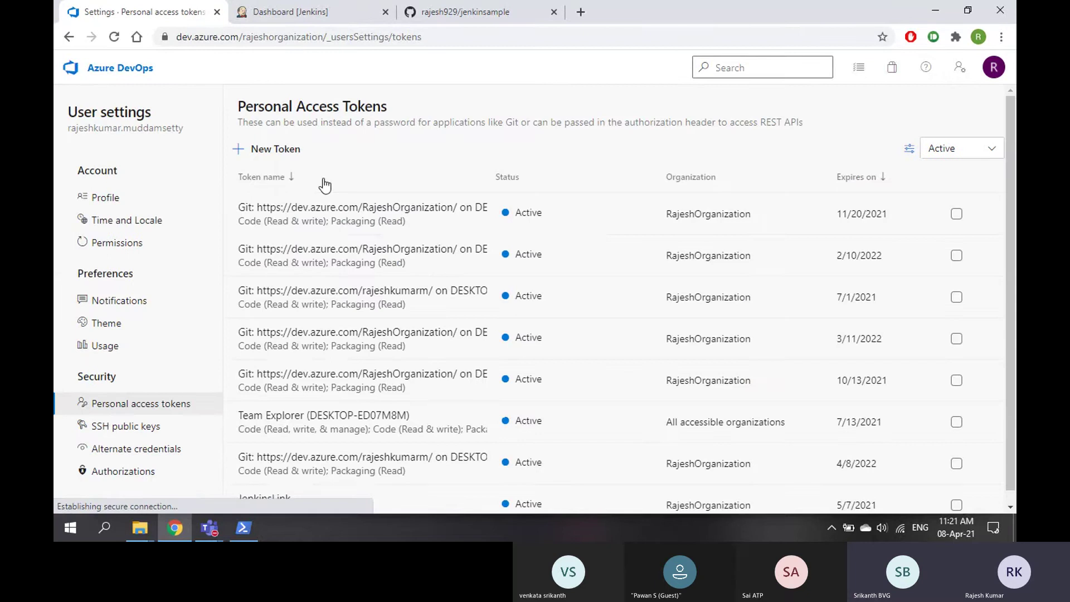
Create a personal access token named AgentLink with full access, and open a blank Notepad document.
click(283, 148)
click(605, 137)
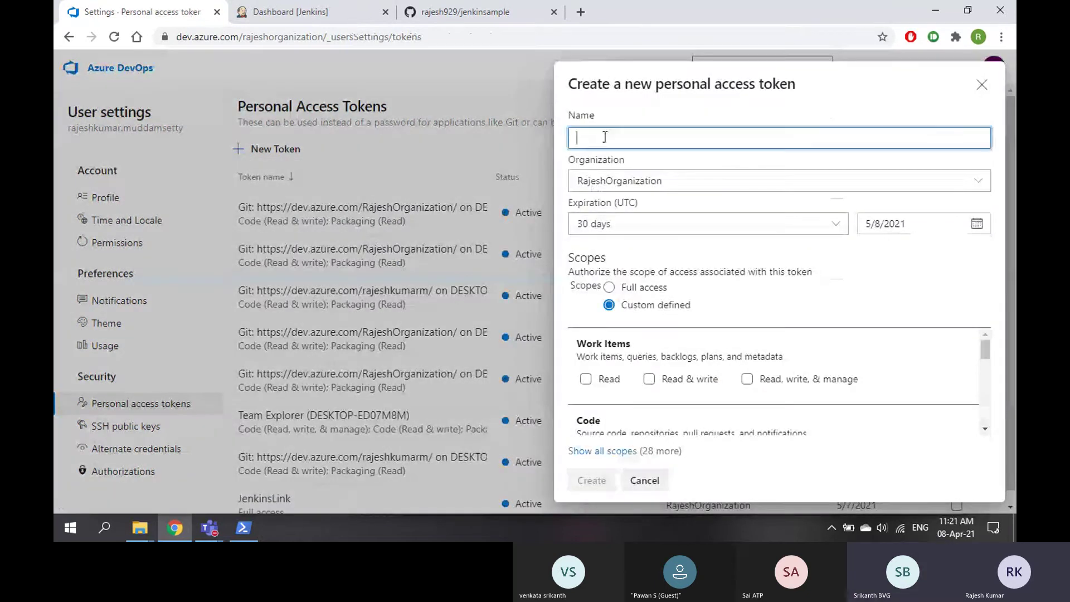
text(Agent)
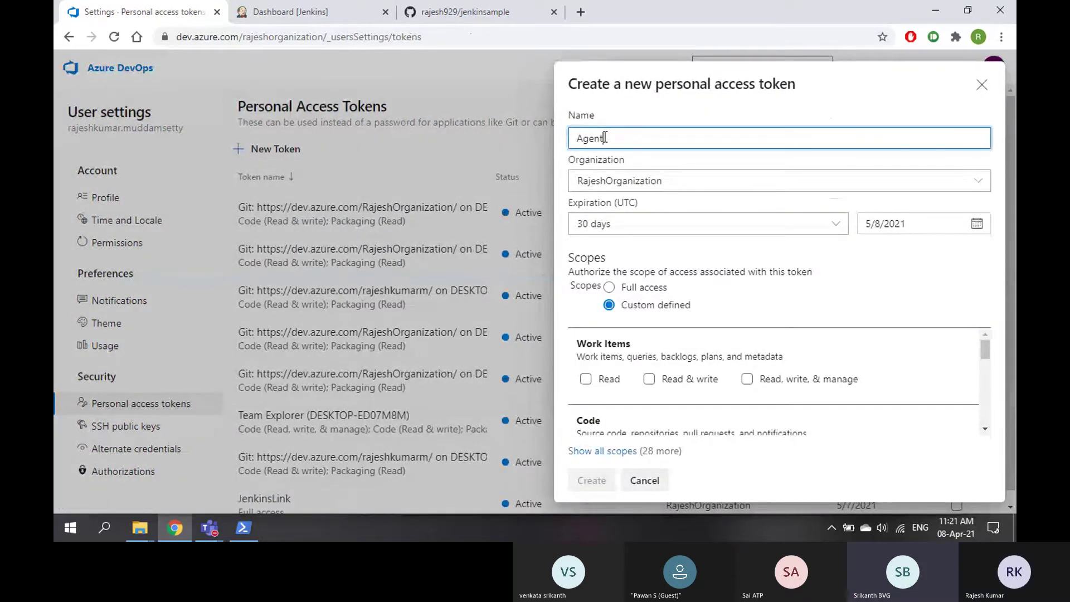
text(Link)
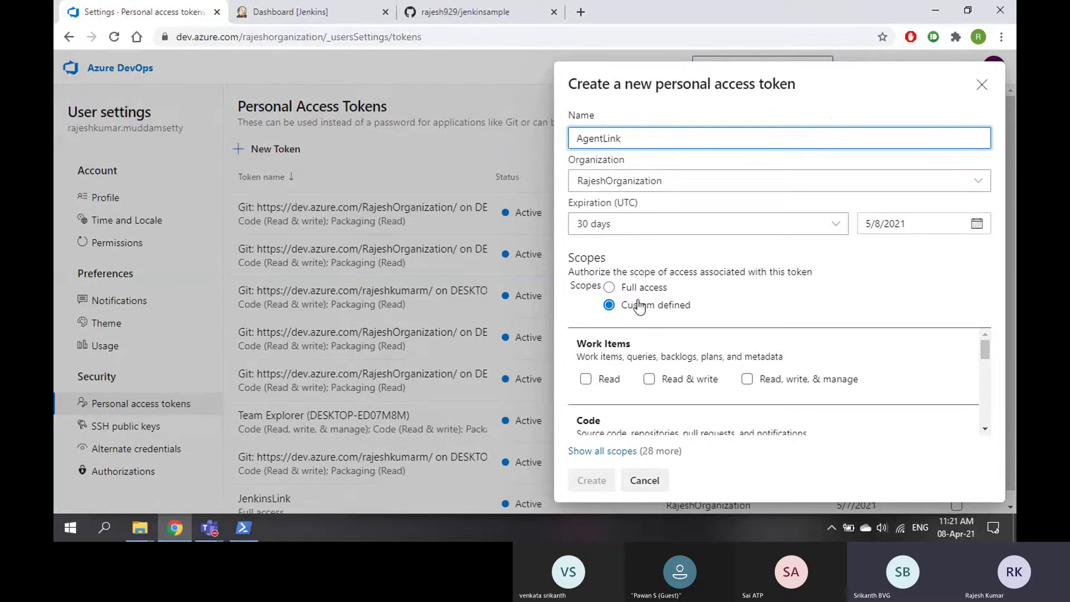
click(609, 287)
click(597, 480)
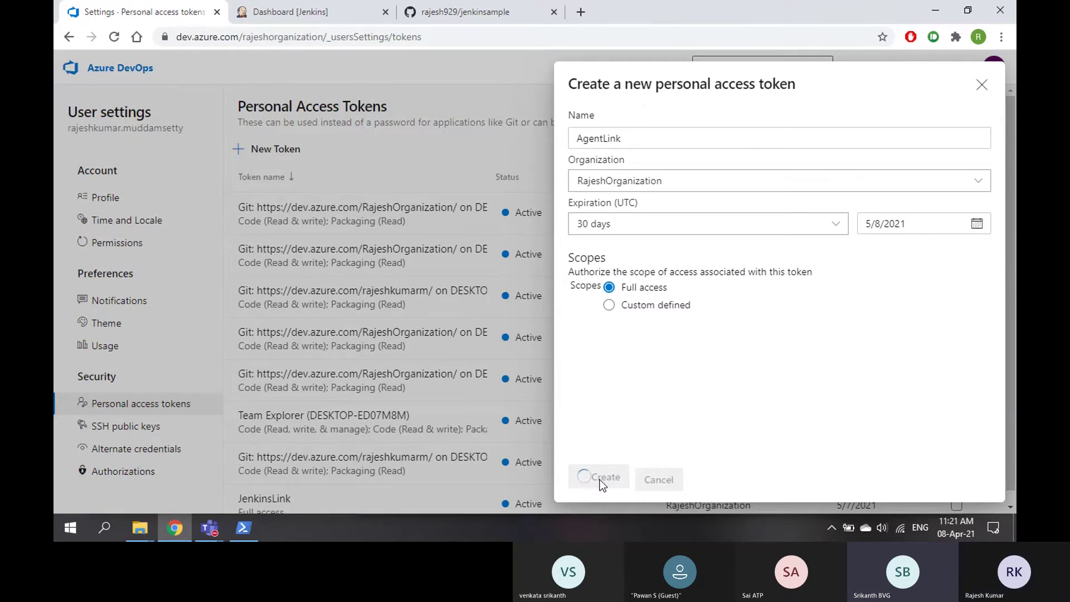
text(note)
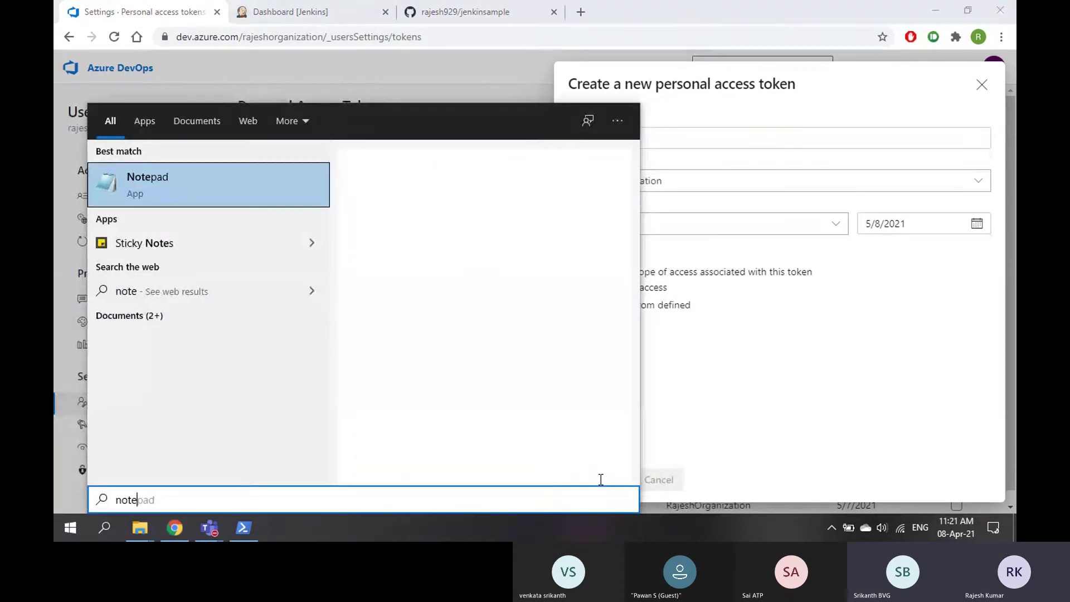
key(Return)
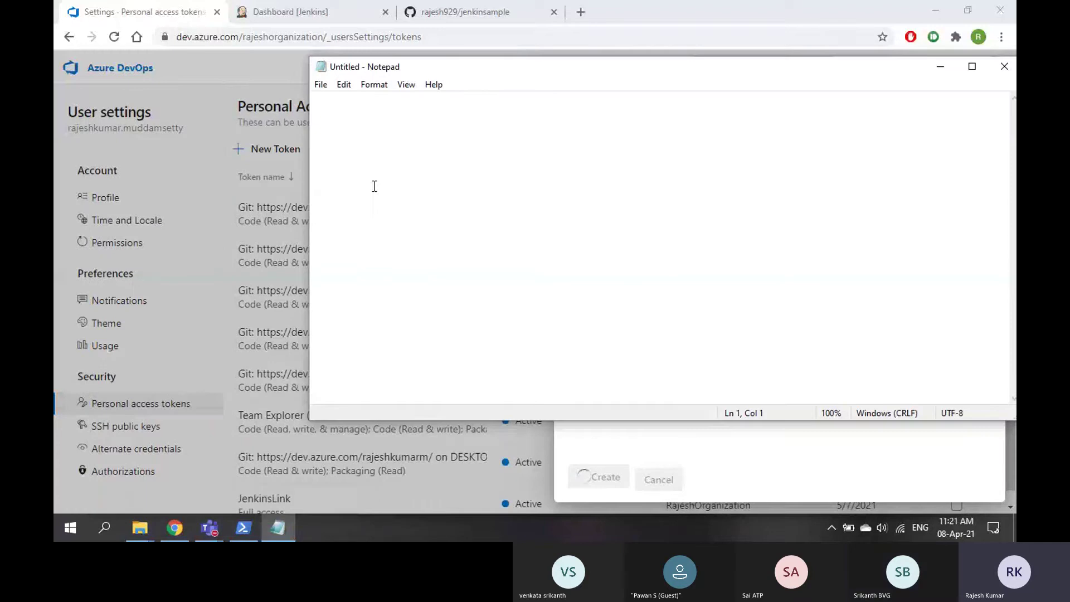
Switch to PowerShell, terminate the running agent configuration and clear the console.
click(251, 525)
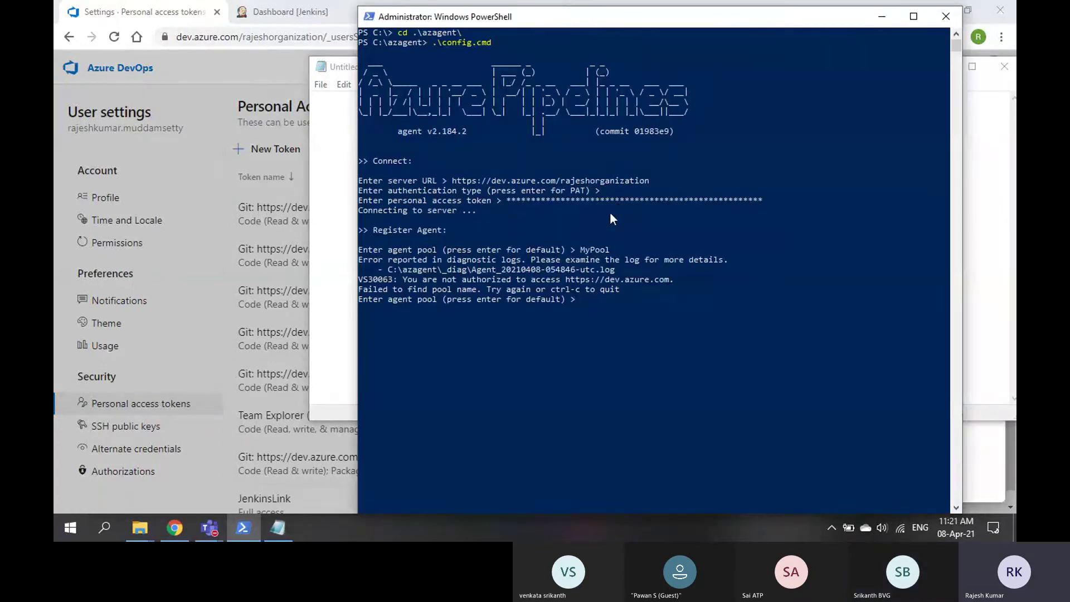
key(ctrl+c)
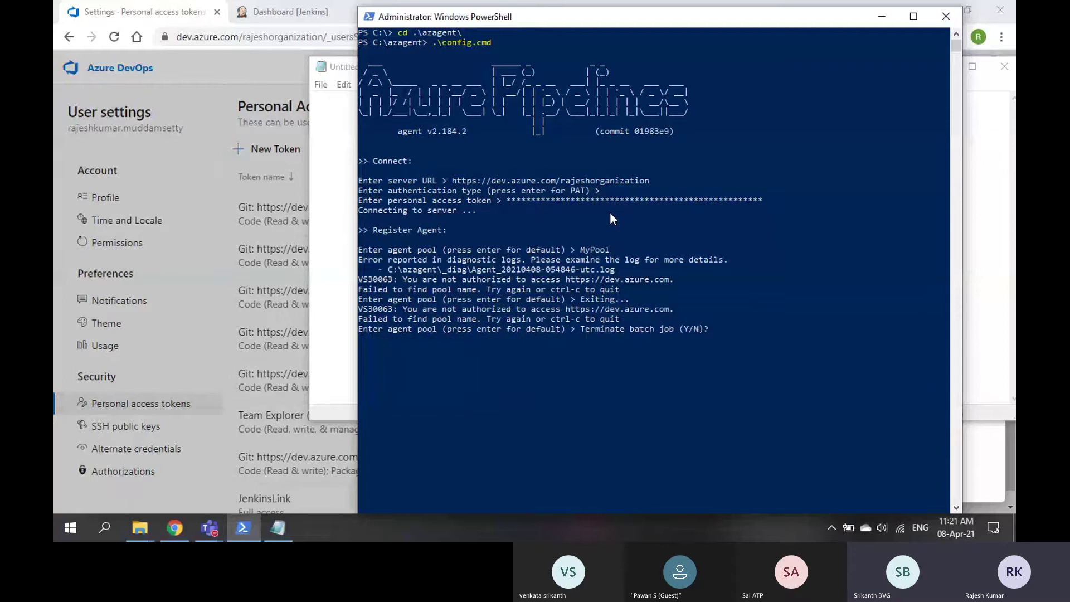
text(Y)
key(Return)
text(c)
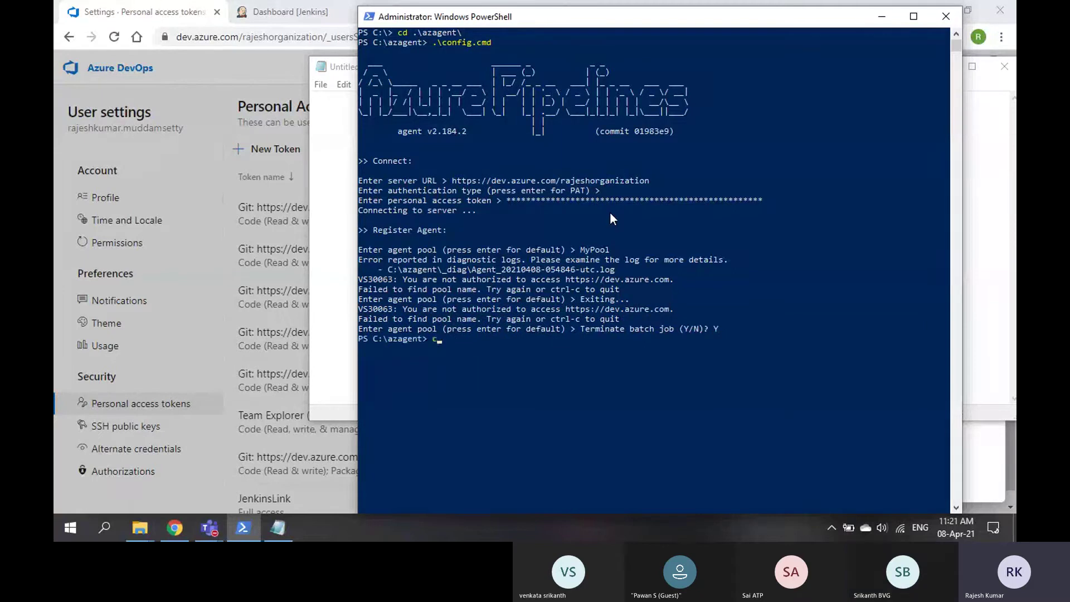
text(ls)
key(Return)
Run .\config.cmd from C:\azagent to restart the agent configuration.
text(conf)
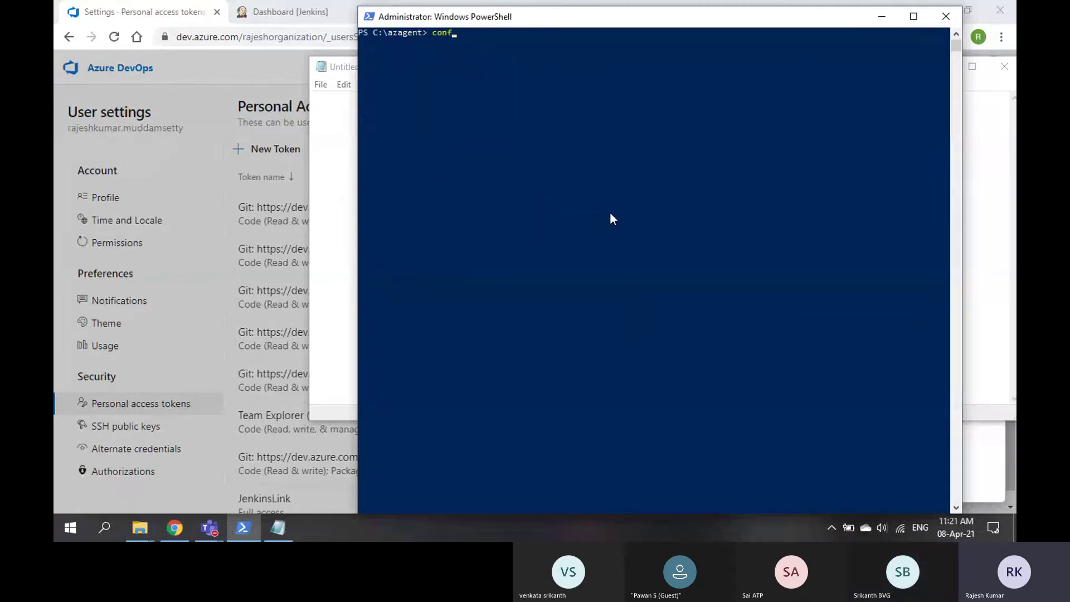
key(Return)
text(cof)
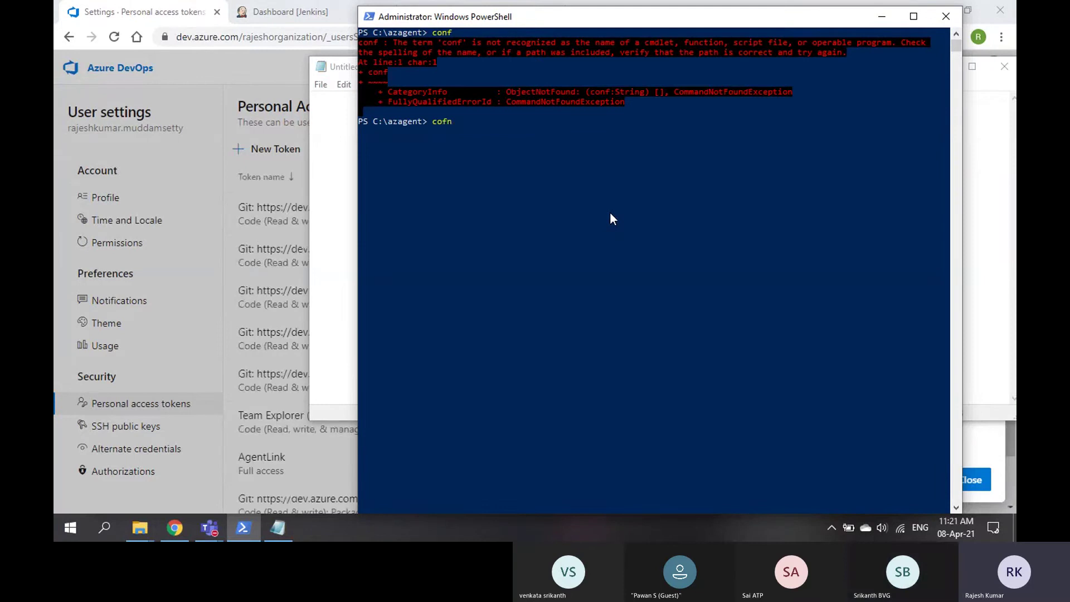
key(BackSpace)
text(nf)
key(Tab)
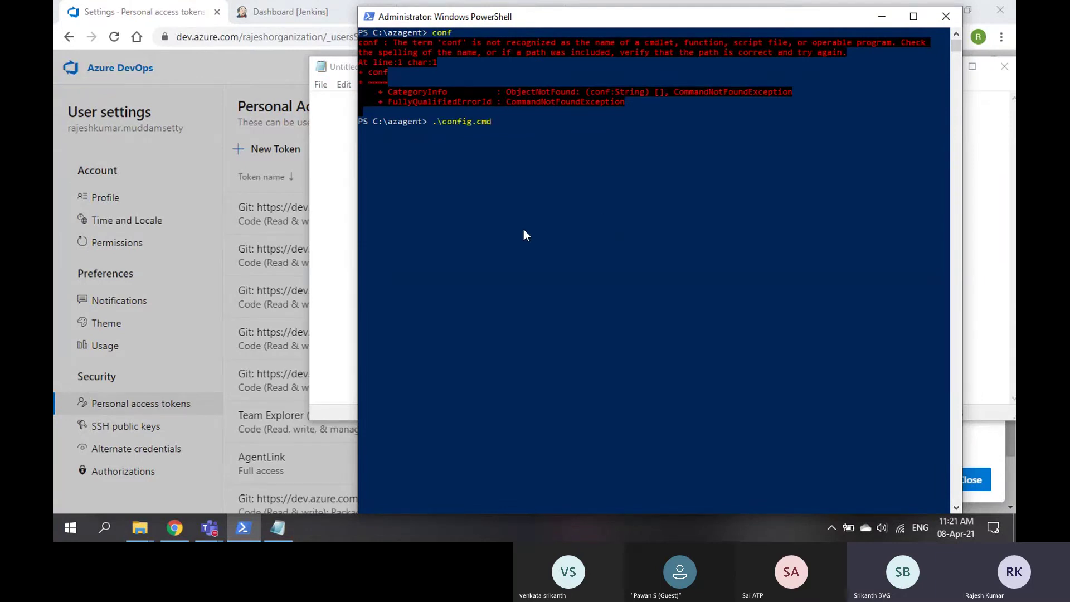
key(Return)
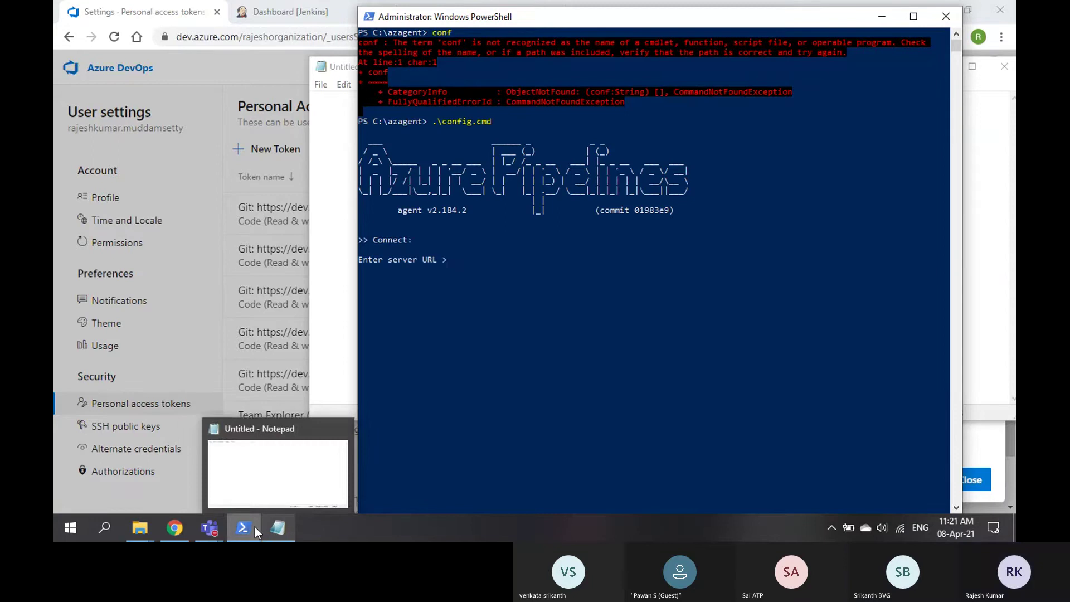
Copy the new AgentLink personal access token from the browser and paste it into Notepad, followed by blank lines.
click(174, 528)
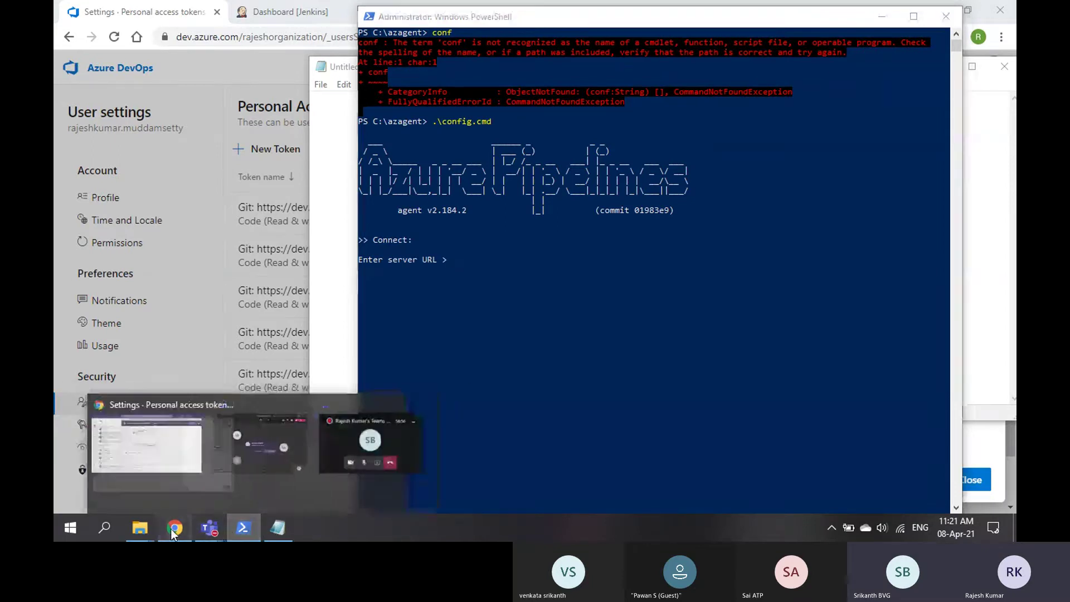
click(147, 446)
click(816, 161)
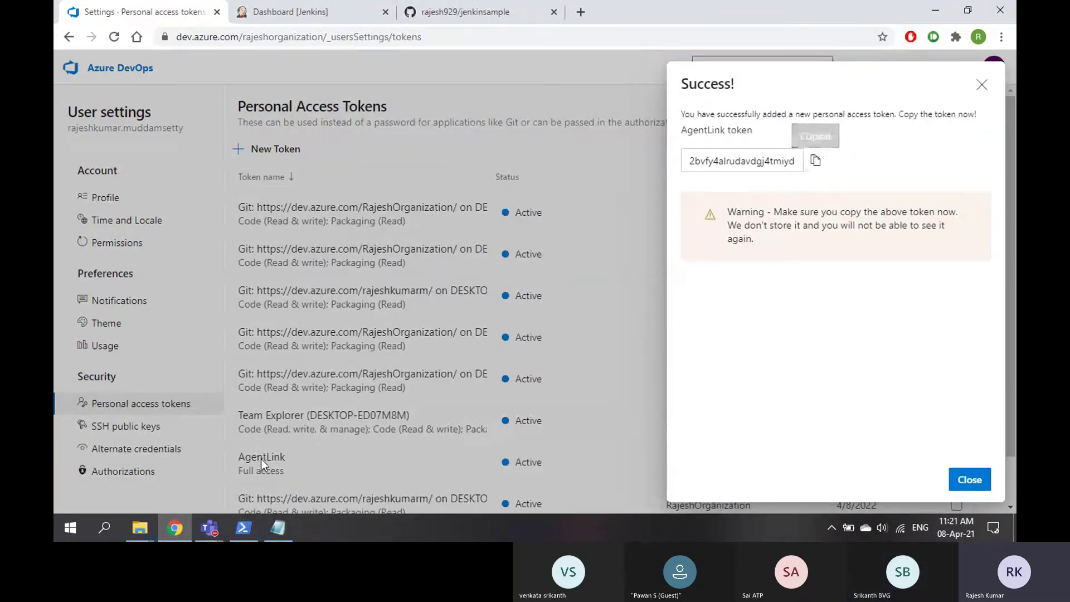
click(278, 528)
key(ctrl+v)
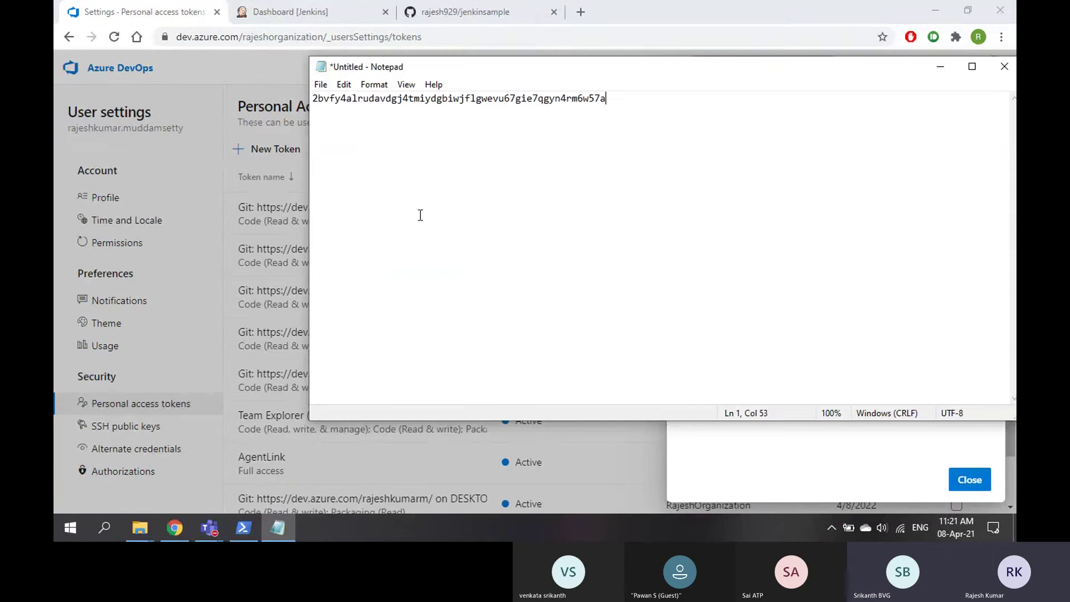
key(Return)
key(Return)
key(Return)
Copy the Azure DevOps organization URL, submit it as the server URL in PowerShell, and accept PAT authentication.
click(172, 21)
drag(323, 37, 155, 35)
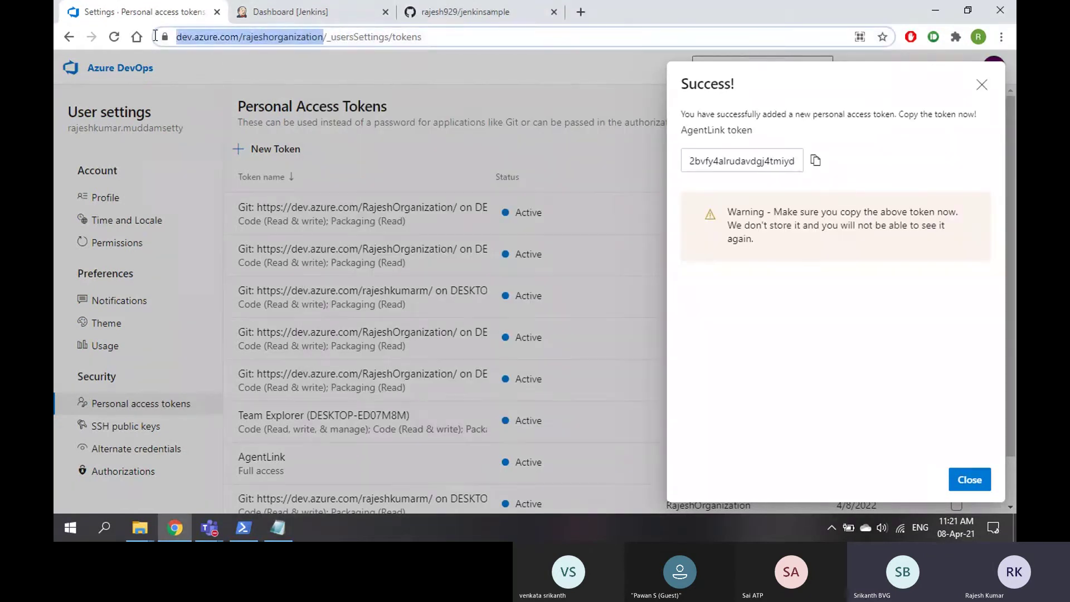
click(243, 528)
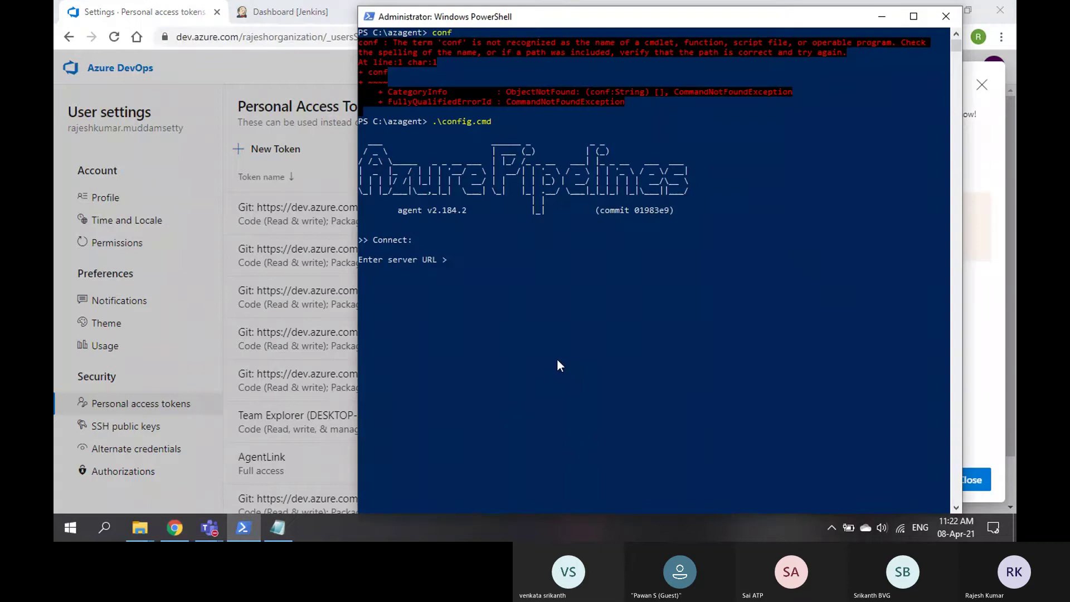
right_click(565, 357)
key(Return)
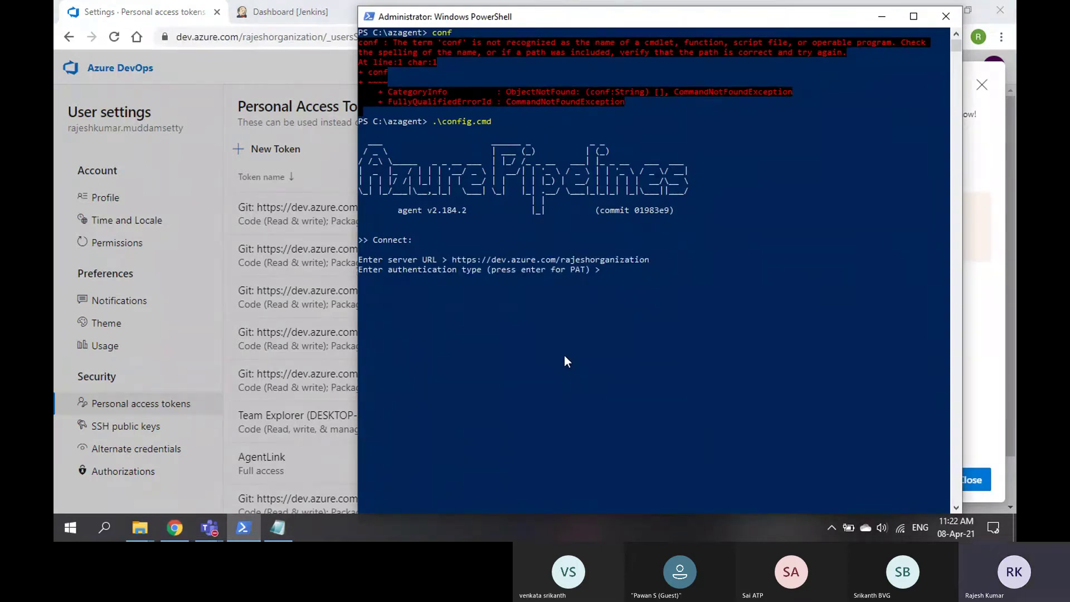
key(Return)
Copy the personal access token from Notepad and submit it in the PowerShell agent configuration.
click(289, 527)
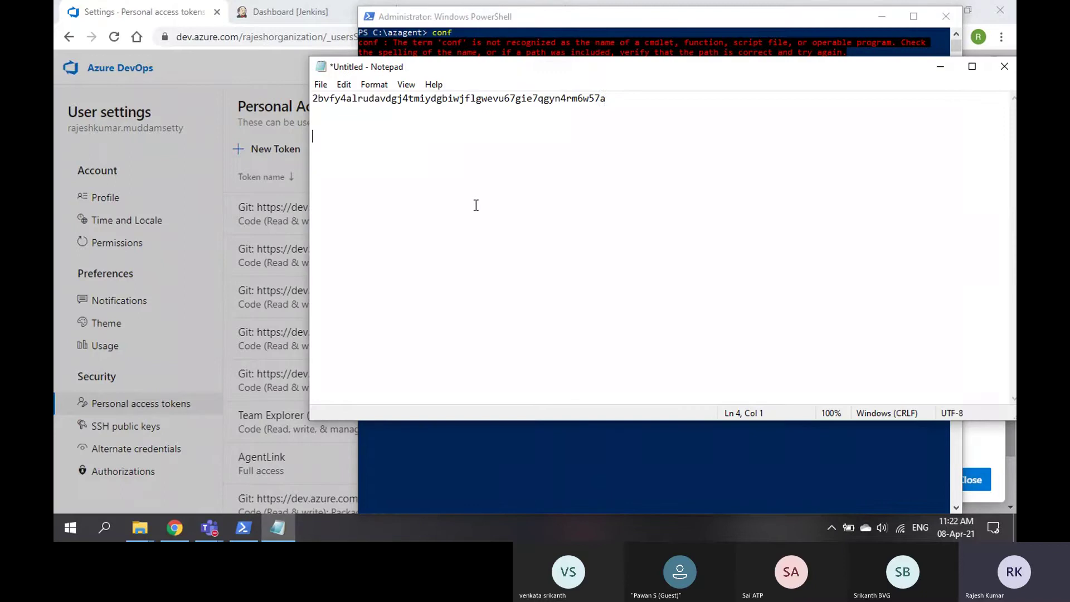
drag(608, 98, 300, 98)
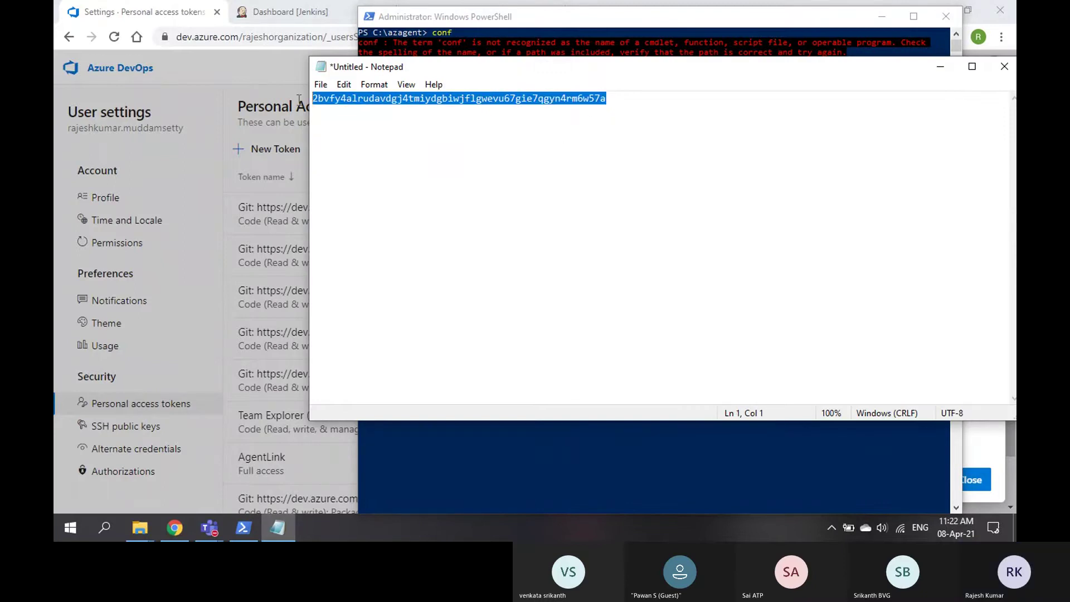
click(940, 65)
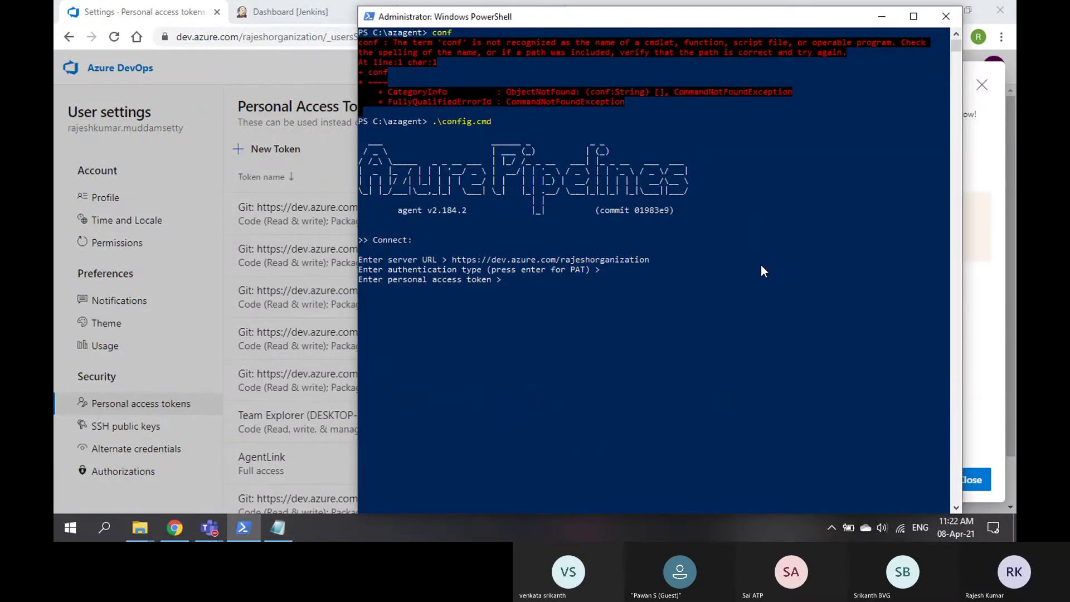
right_click(764, 271)
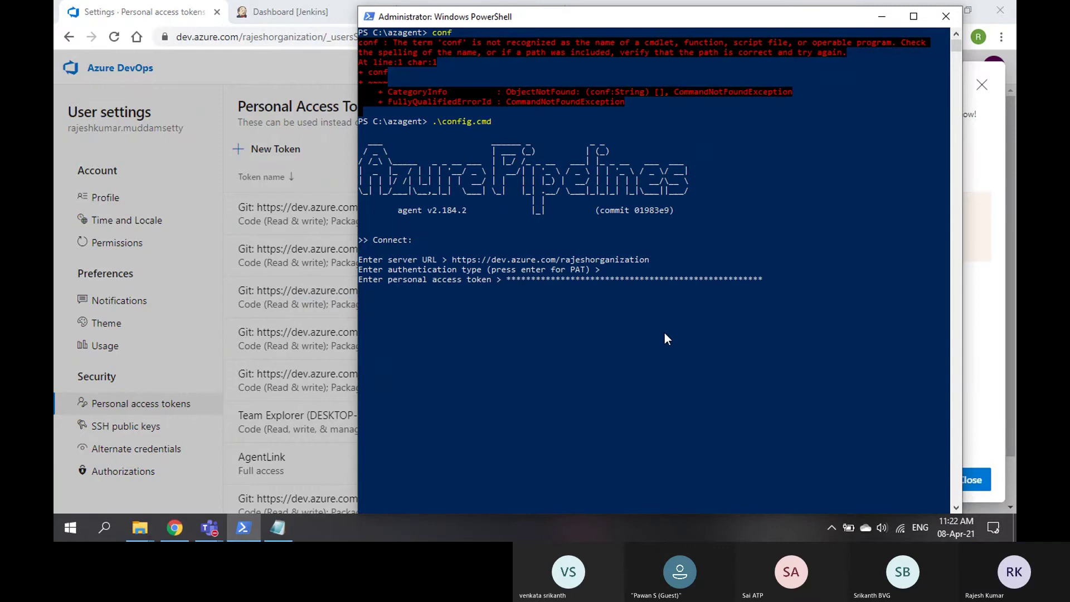
key(Return)
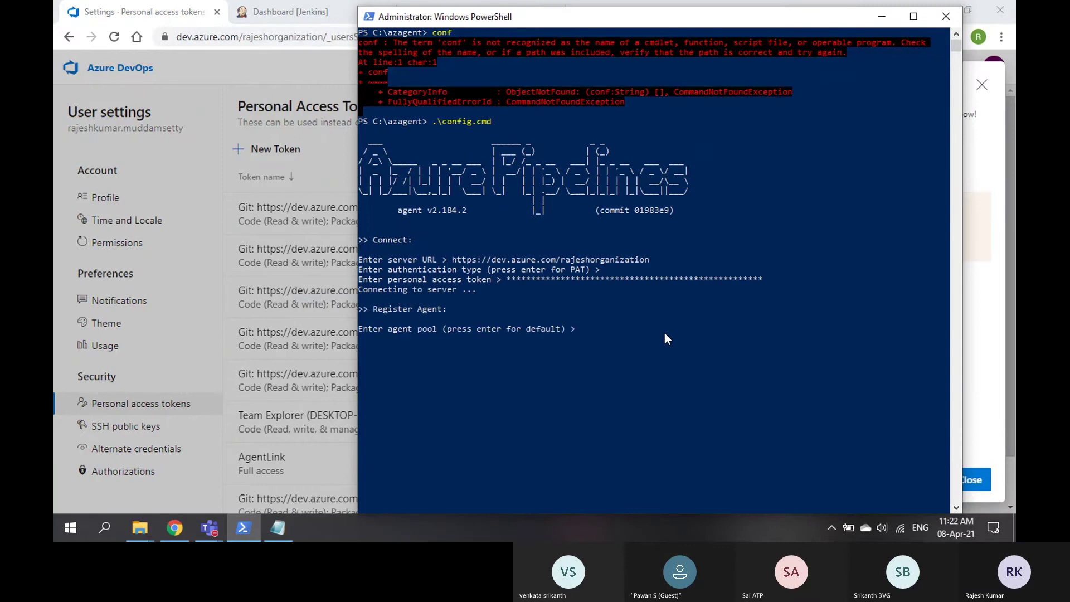
Toggle the microphone in the Teams call and minimise the call window.
mouse_move(209, 528)
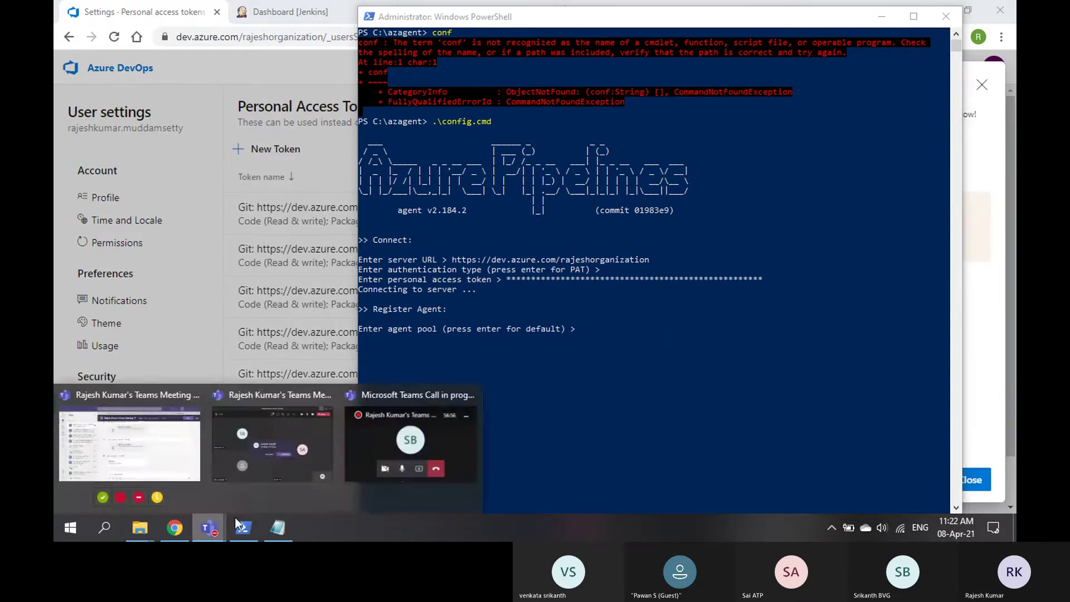
click(398, 440)
click(893, 483)
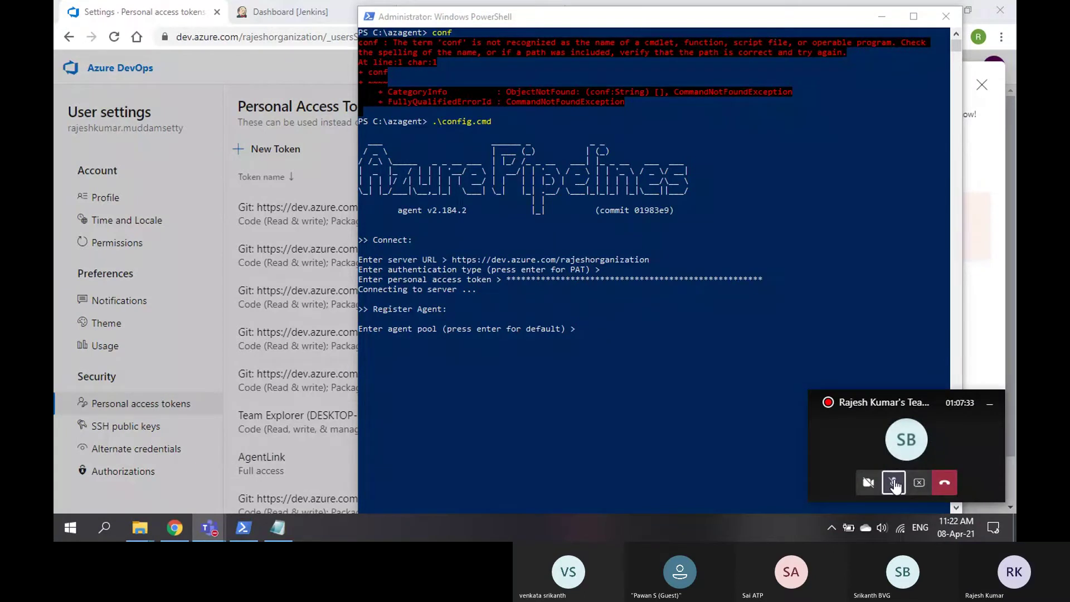
click(990, 403)
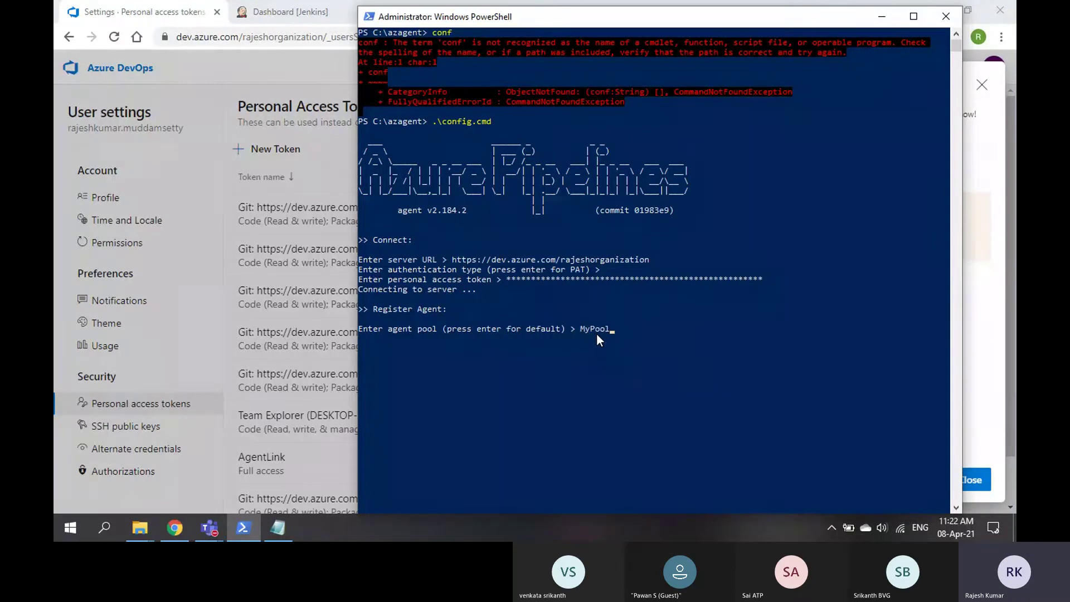
Submit MyPool as the agent pool in the PowerShell agent configuration.
key(Return)
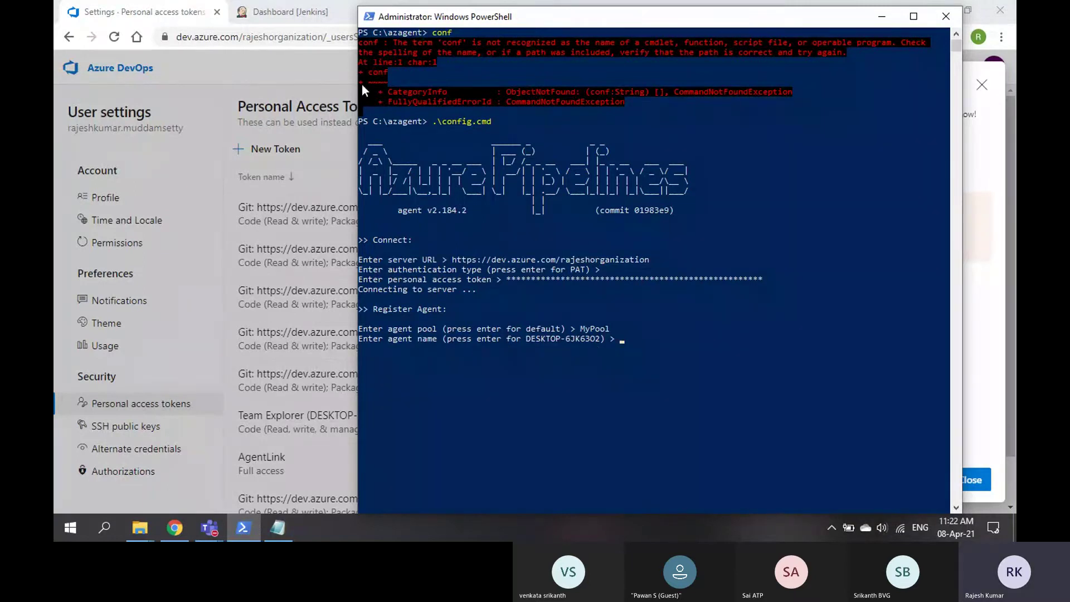
Open the agents list of MyPool in the project settings of SampleProject_DotNetCore in Azure DevOps.
click(286, 62)
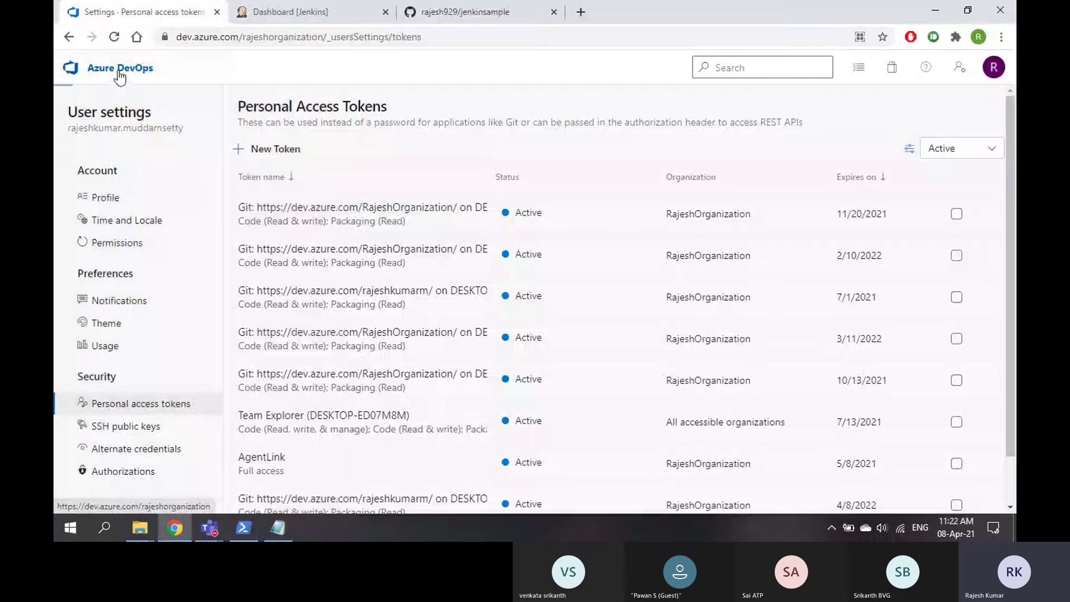
click(133, 87)
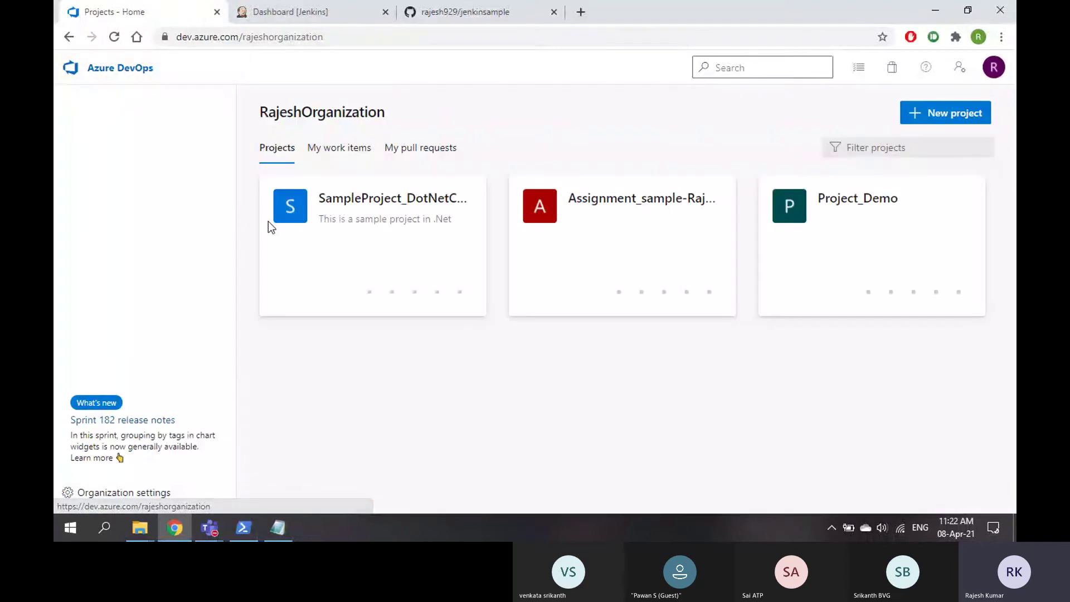
click(269, 222)
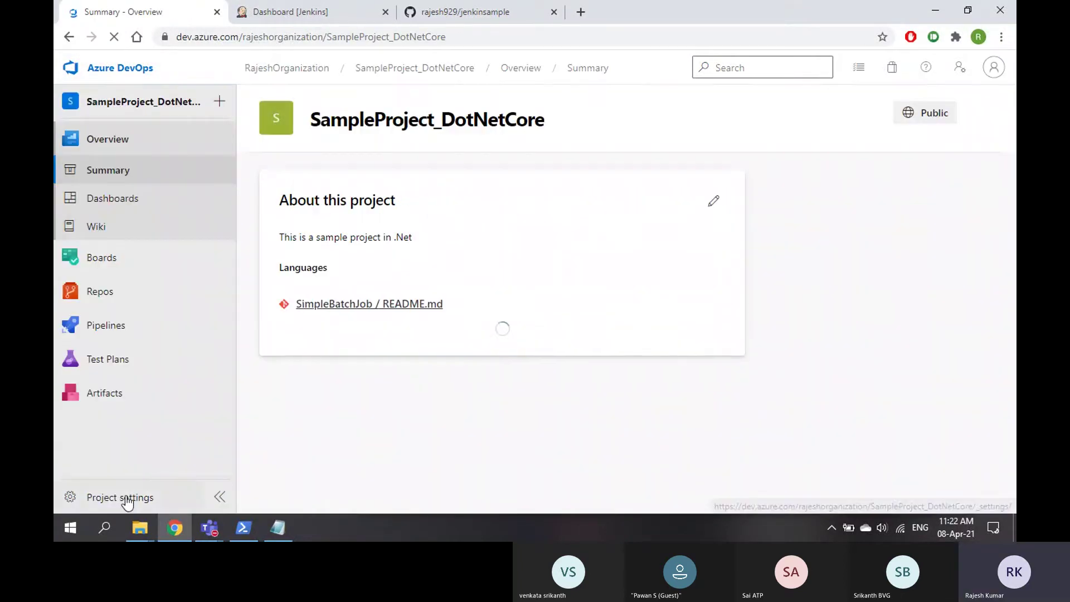
click(126, 498)
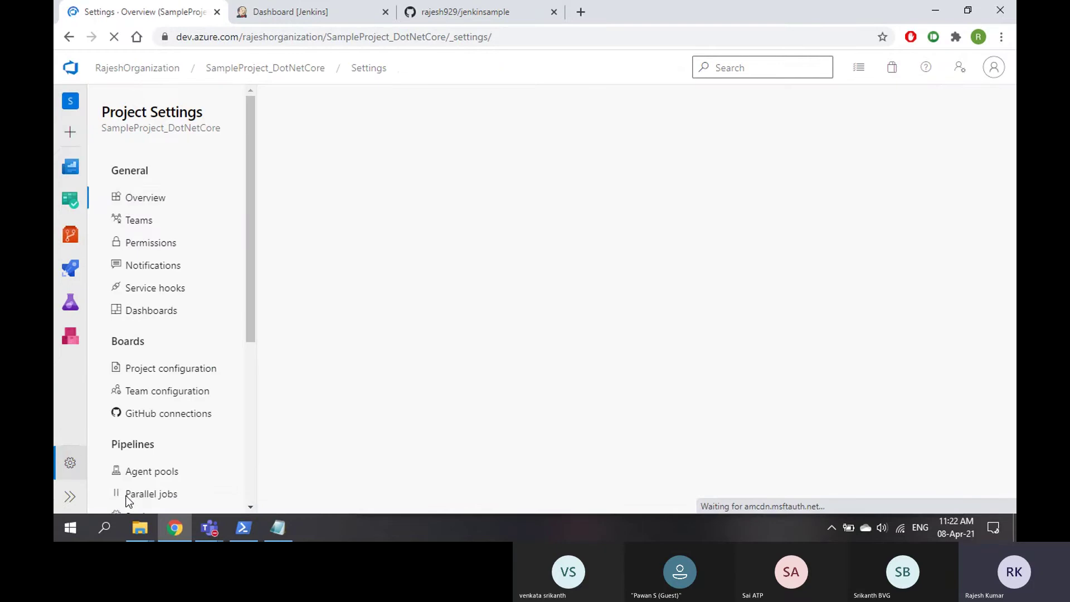
scroll(162, 433, down, 3)
click(169, 315)
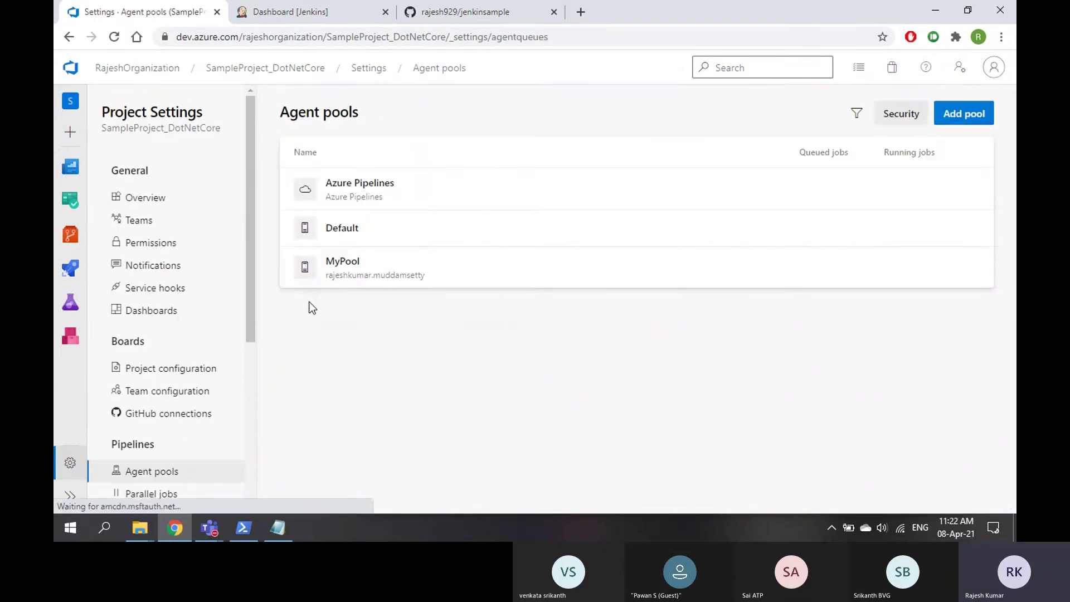
click(372, 262)
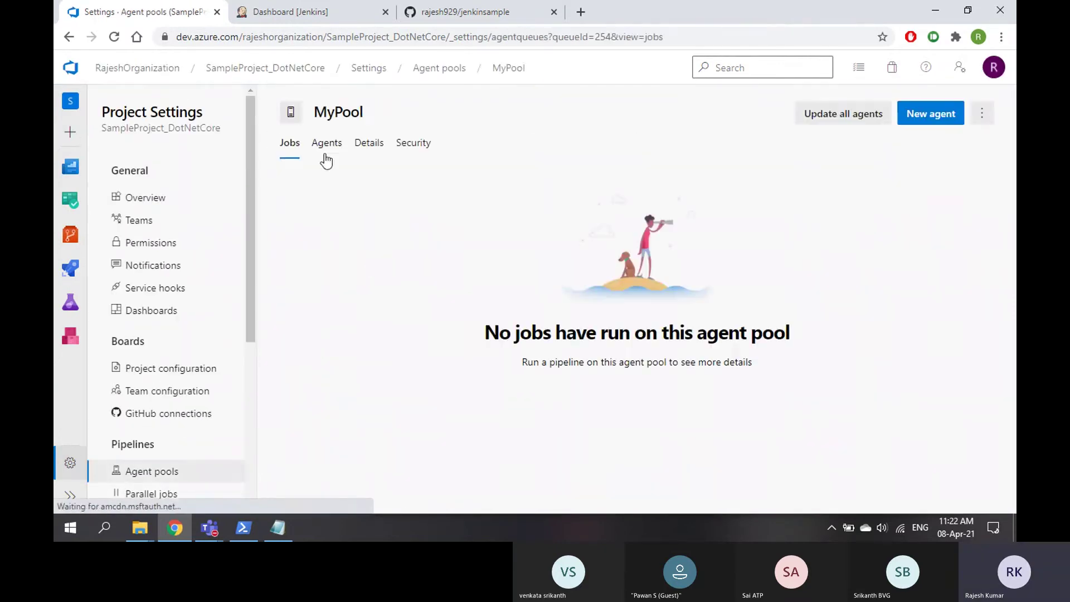
click(326, 146)
Accept the default agent name, _work folder and unzip setting in the PowerShell configuration, checking the azagent folder contents before accepting the work folder.
click(249, 530)
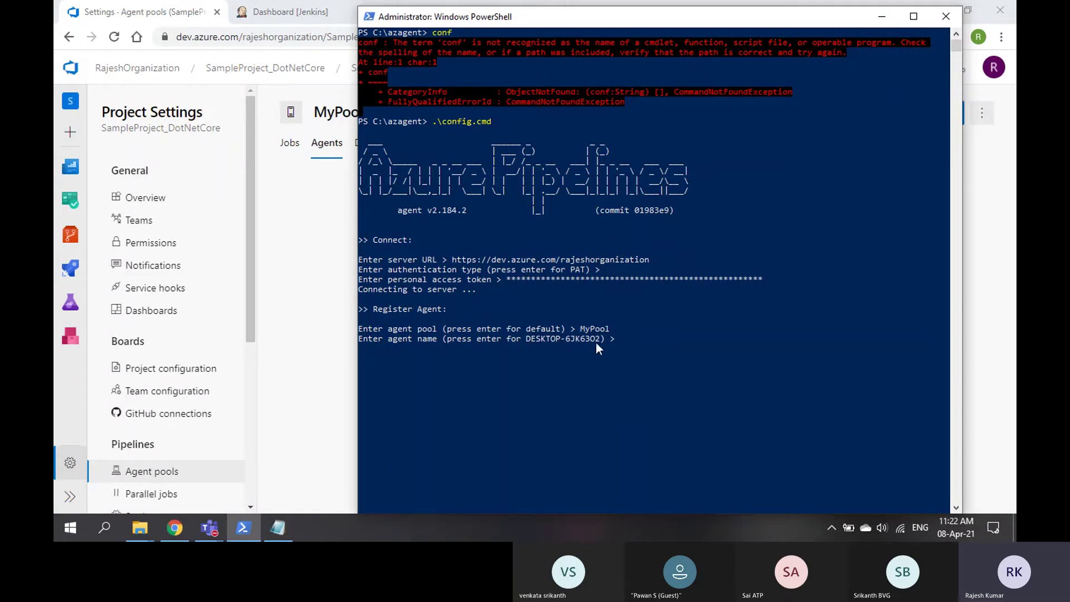
key(Return)
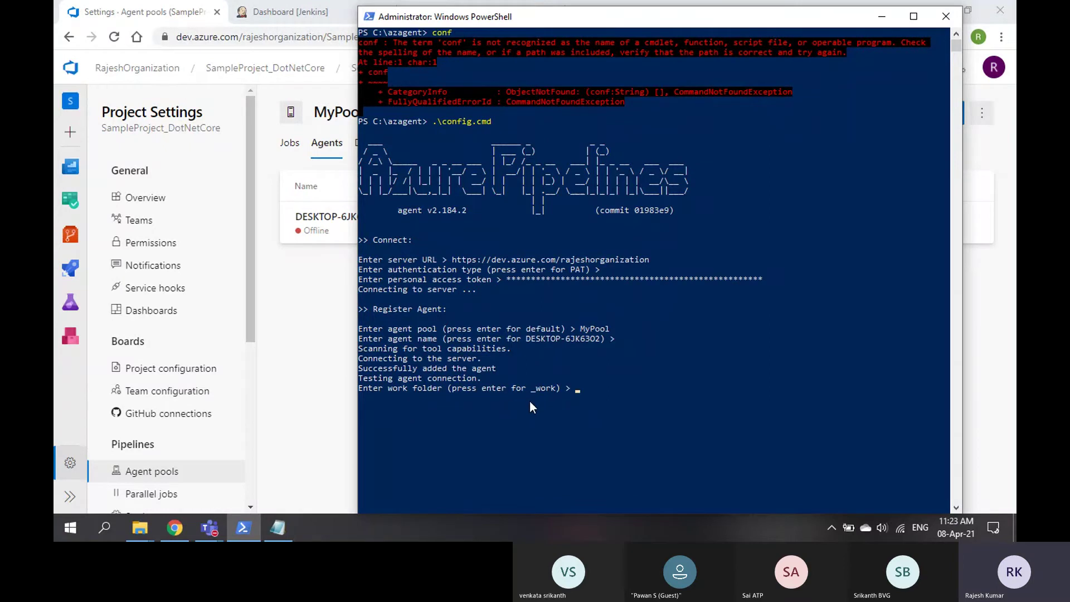
click(140, 528)
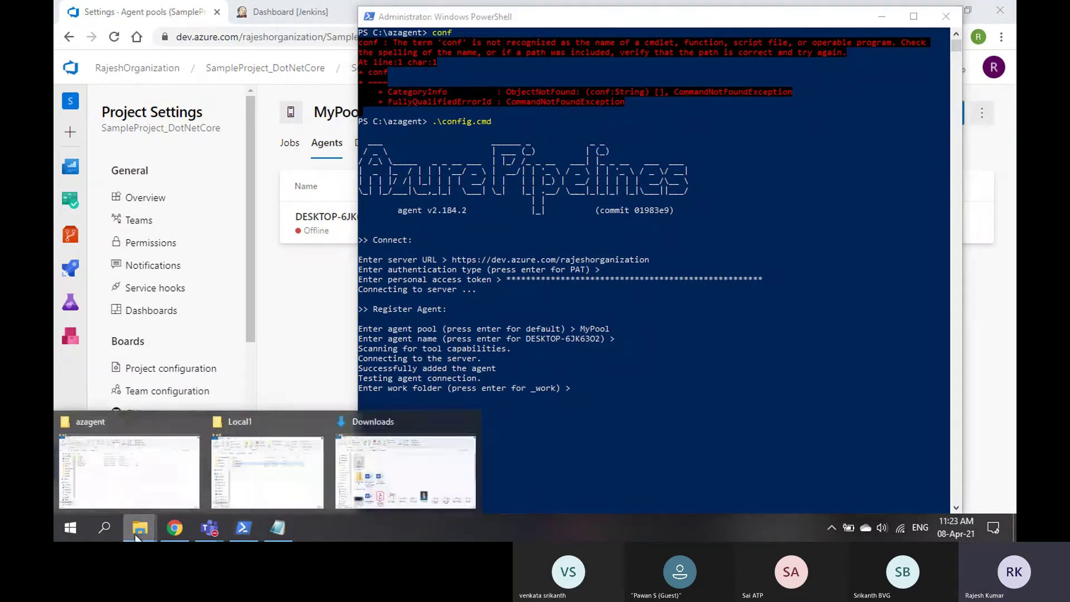
click(158, 482)
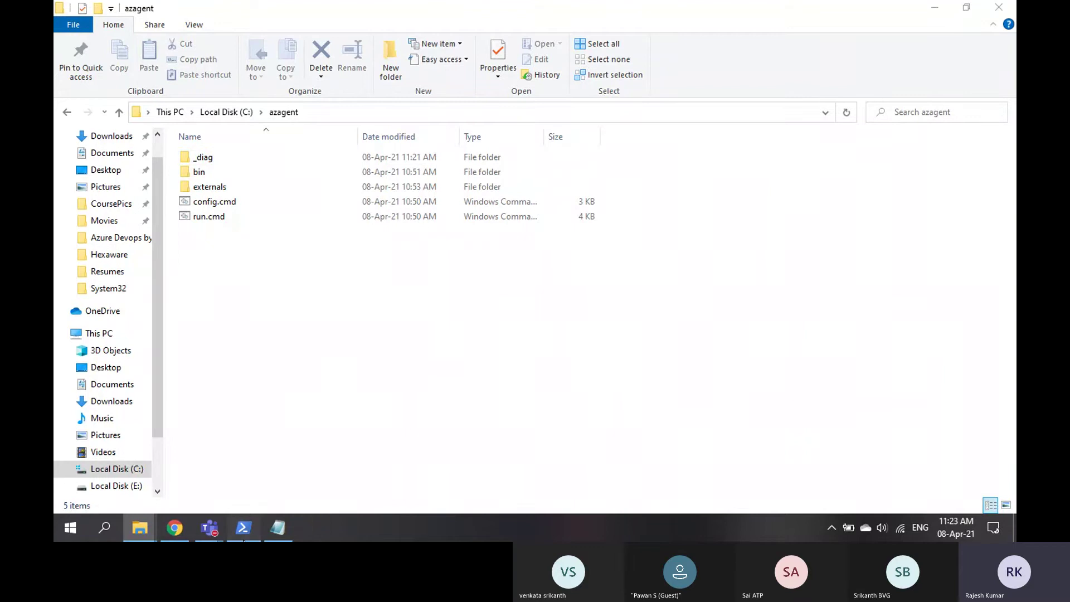
click(237, 536)
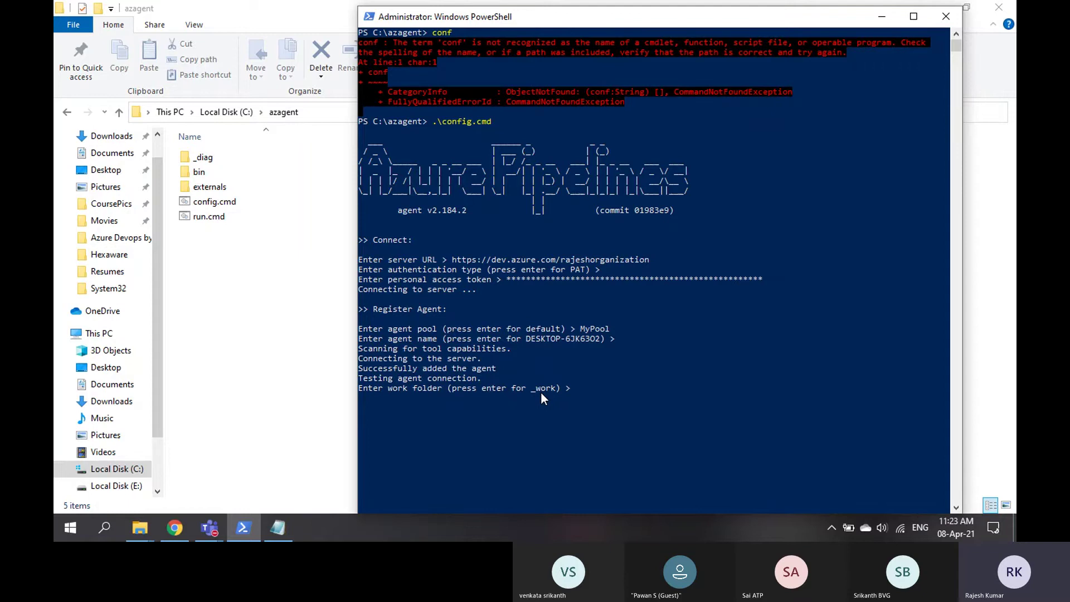
key(Return)
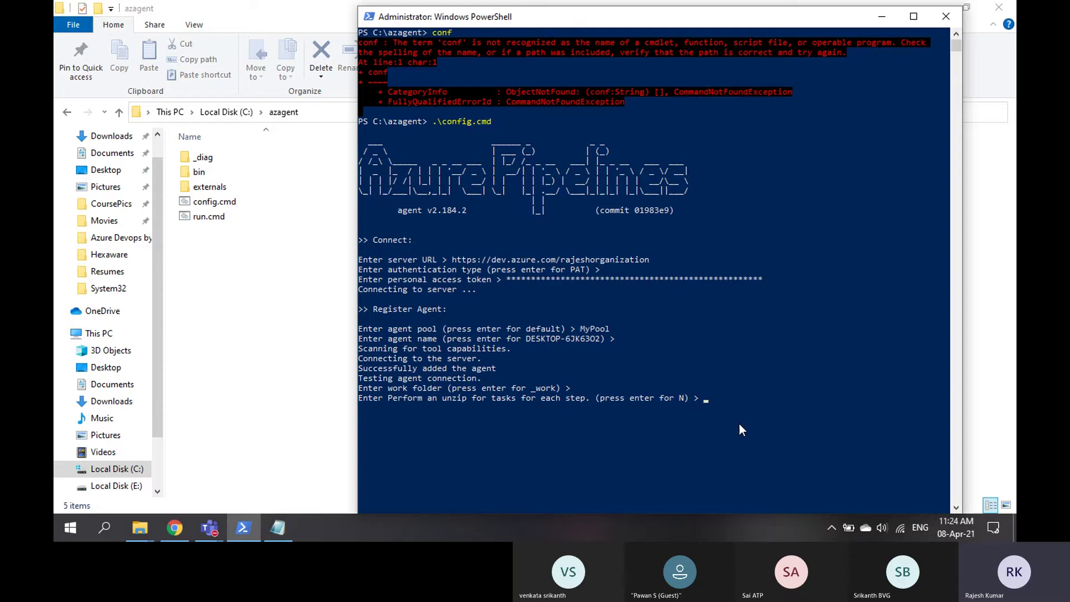
key(Return)
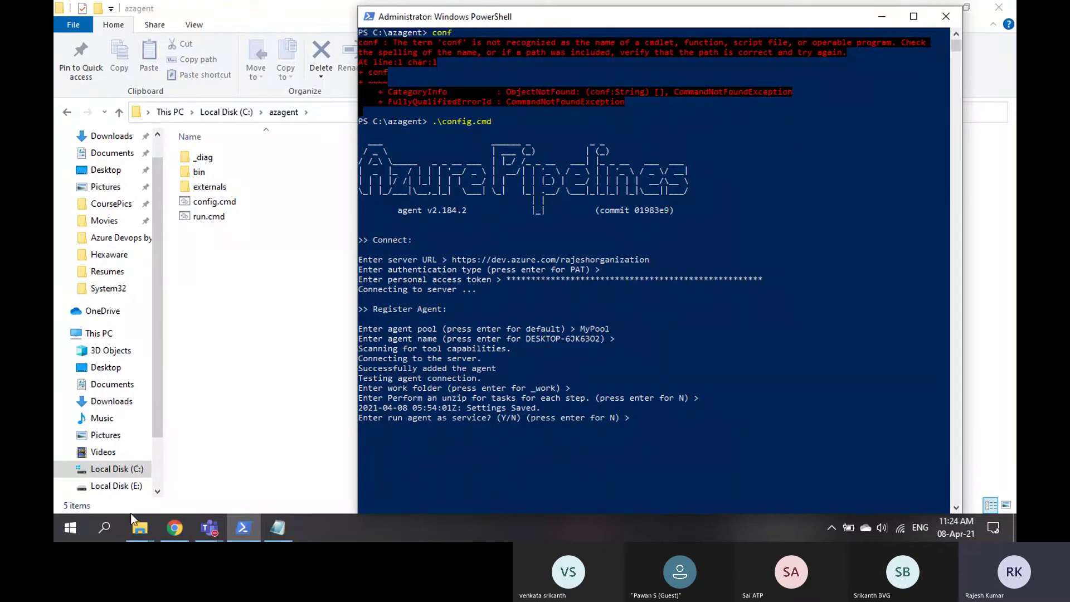
Open Windows Services and minimise it, and answer Y in PowerShell to run the agent as a service.
click(65, 530)
text(ser)
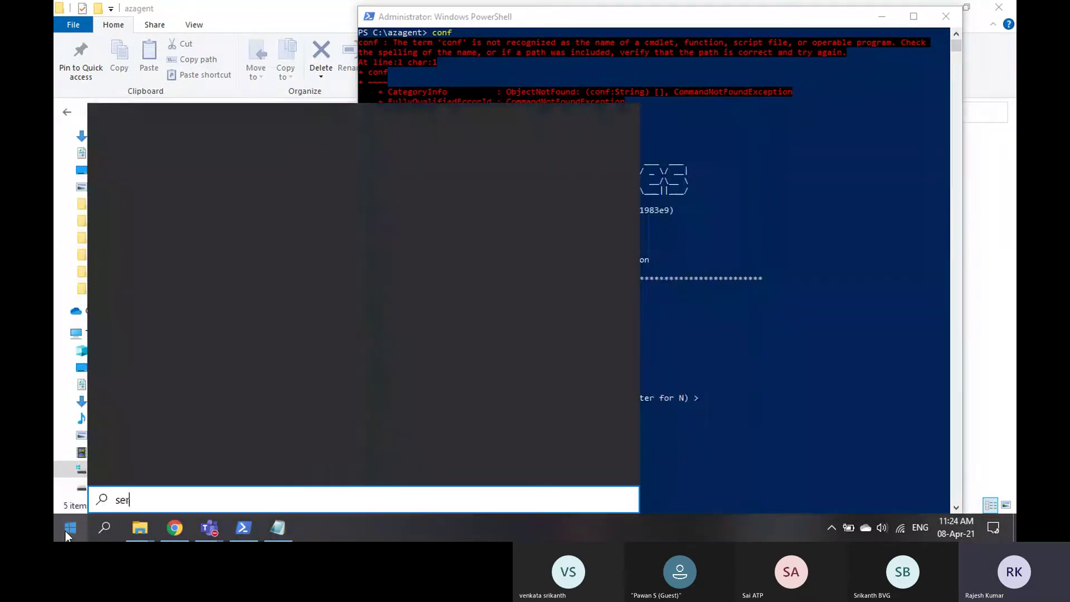
text(vi)
key(Return)
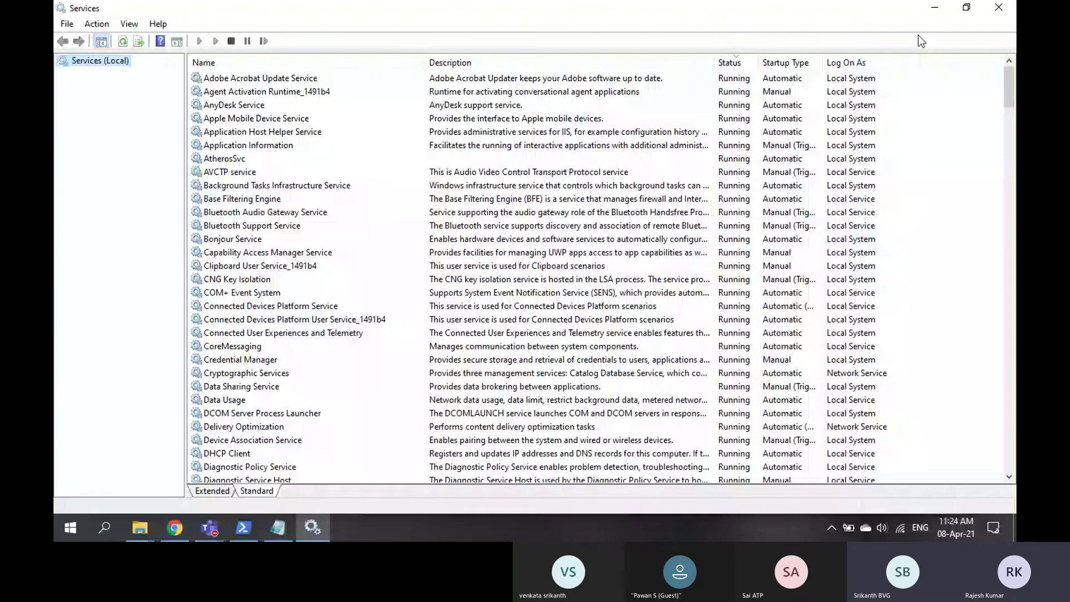
click(935, 8)
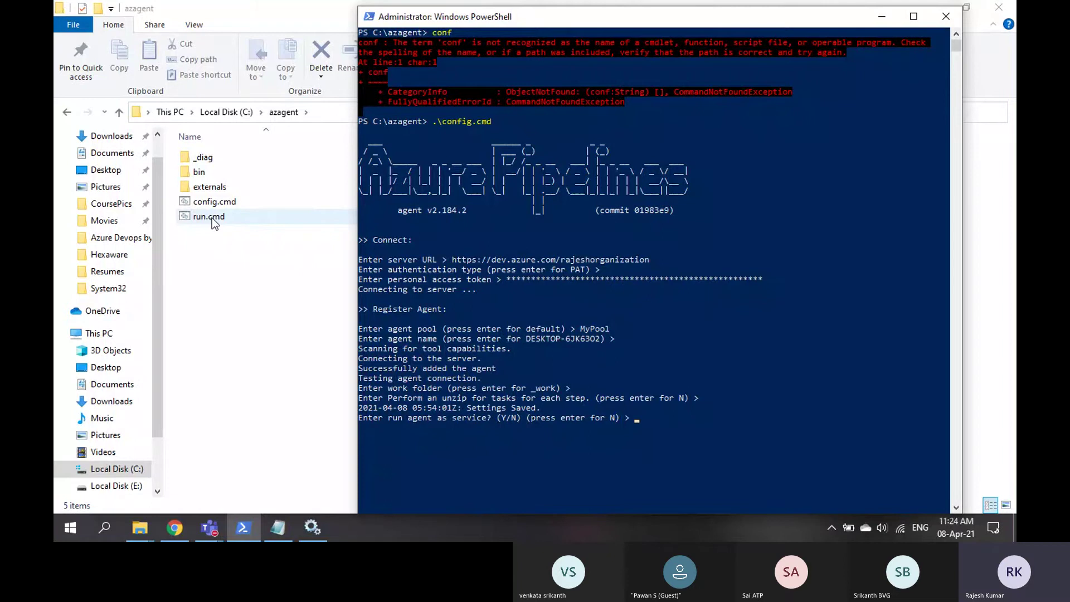
text(Y)
key(Return)
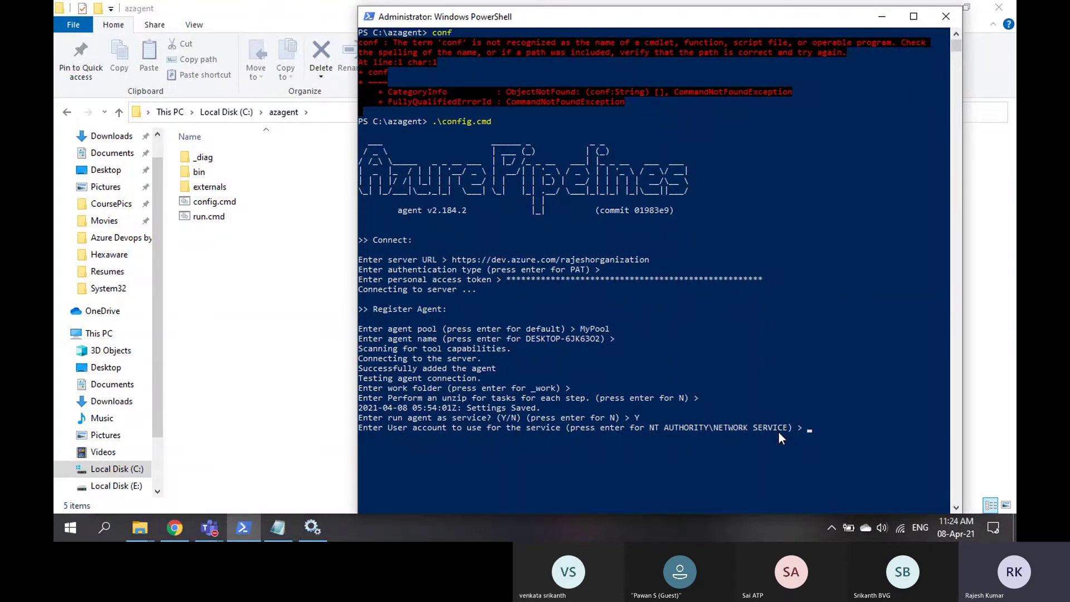
Bring up the Teams call window and toggle its microphone.
mouse_move(213, 527)
click(410, 453)
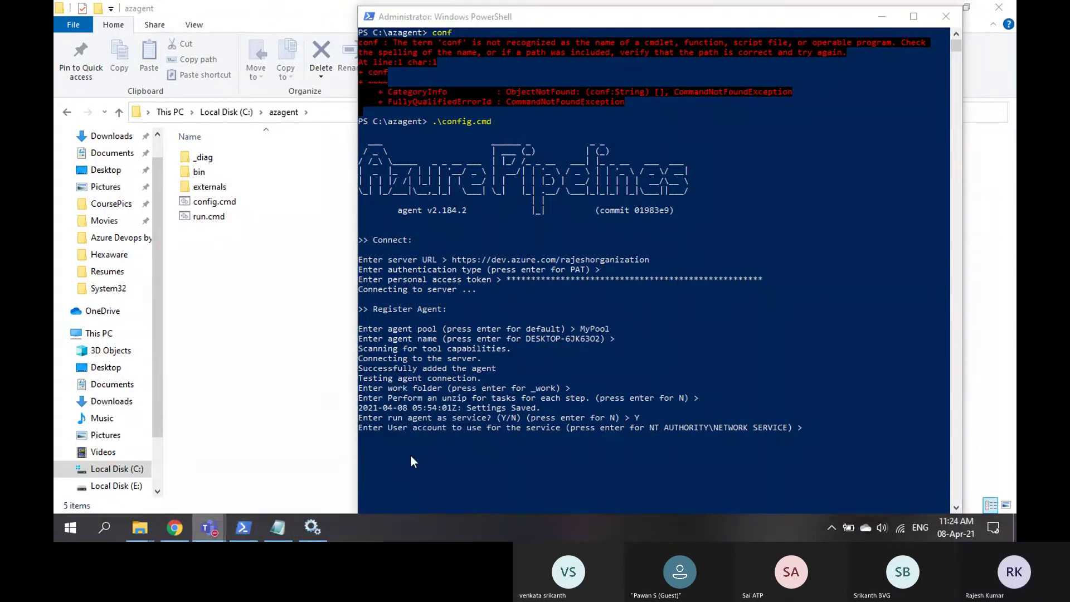
click(894, 483)
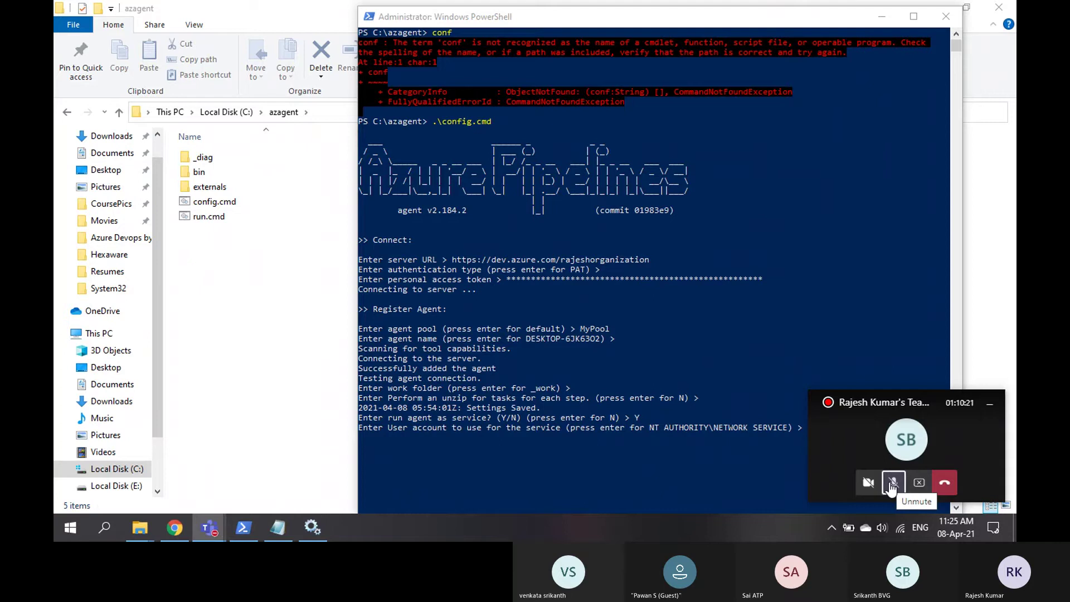
click(892, 482)
Accept the default NT AUTHORITY\NETWORK SERVICE account in PowerShell, and select the Azure Pipelines Agent service in Services, widening the Name column.
click(732, 21)
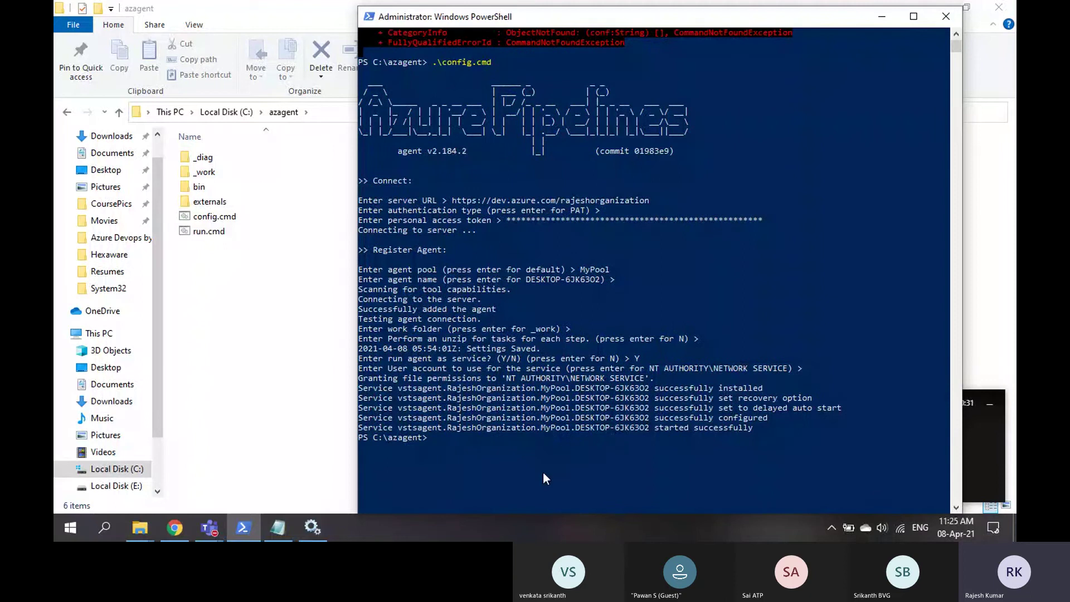
click(312, 527)
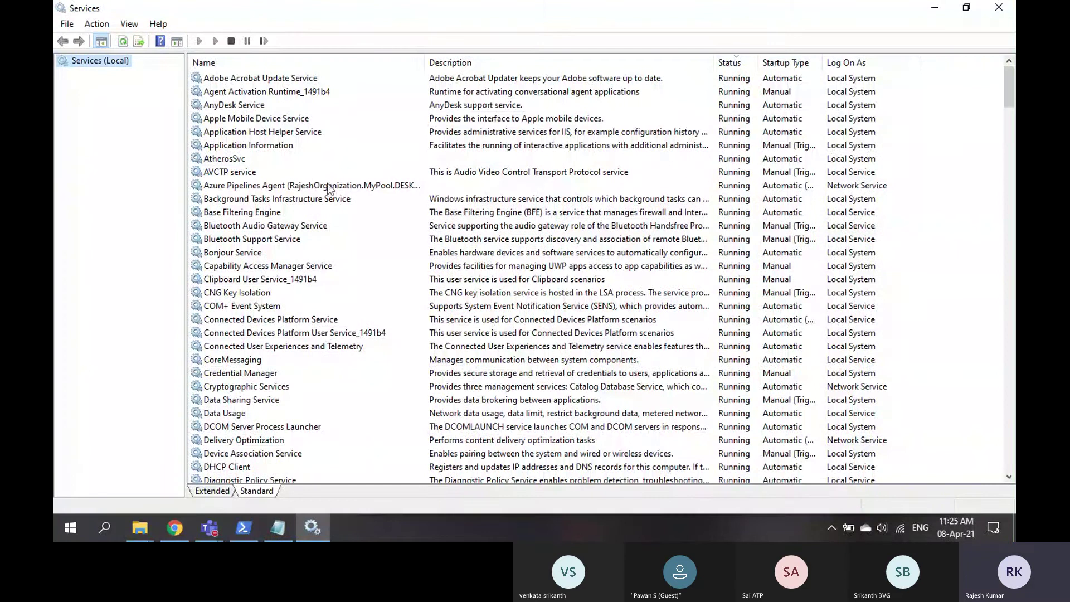
click(329, 188)
drag(425, 63, 579, 66)
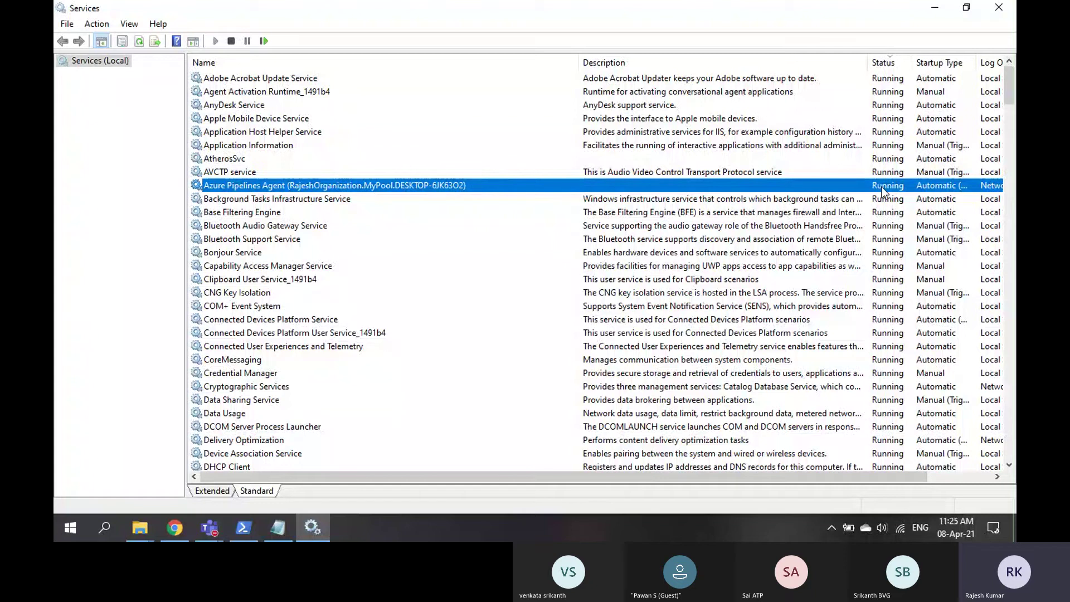
Check the MyPool agent's status in the browser, and stop the Azure Pipelines Agent service from a restored-down Services window.
click(174, 528)
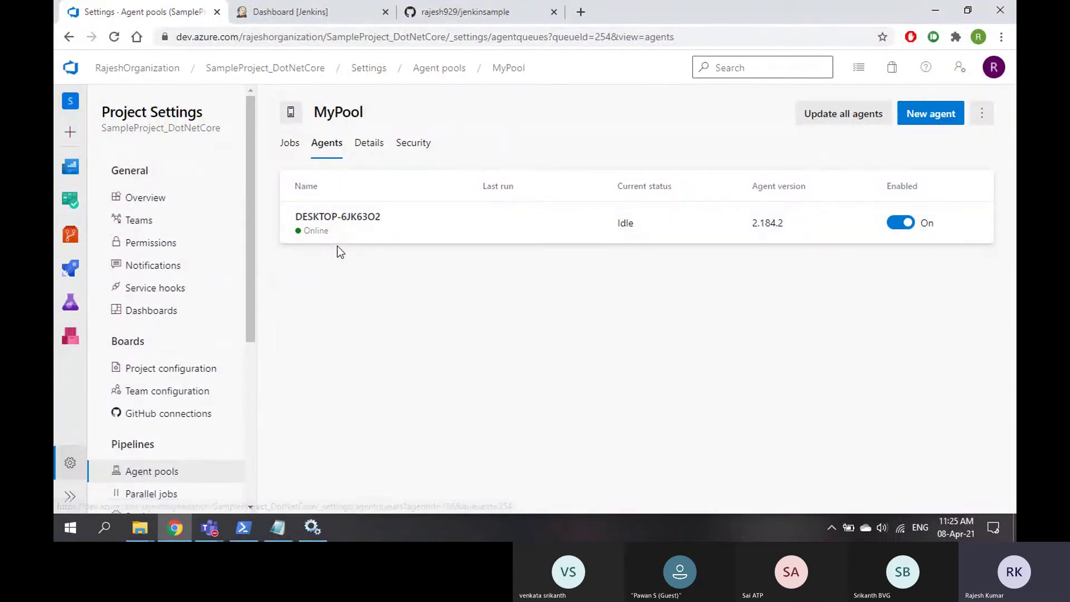
click(313, 528)
click(966, 10)
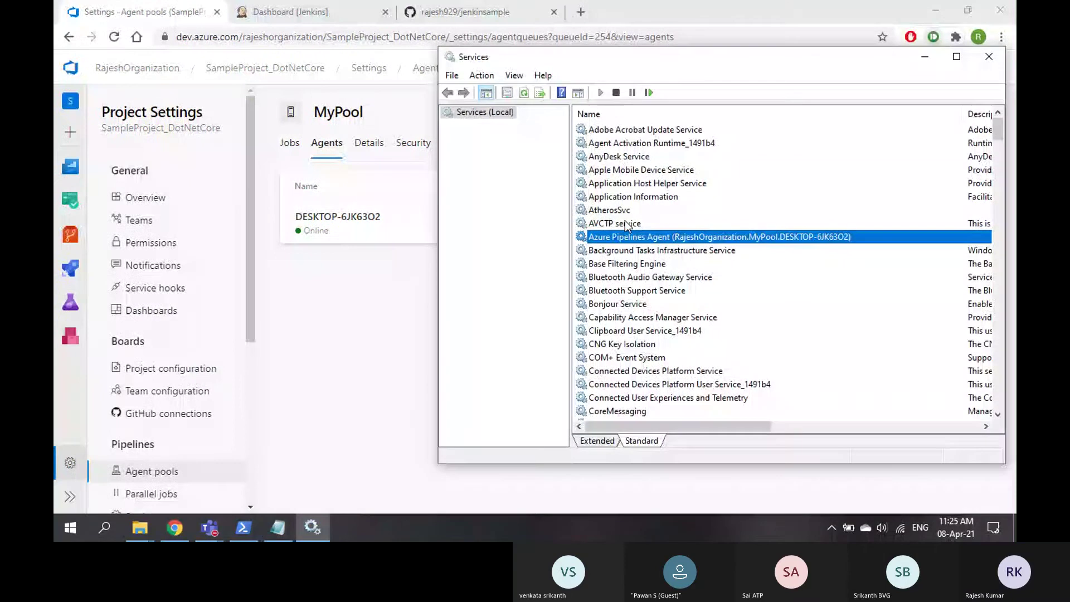
click(616, 92)
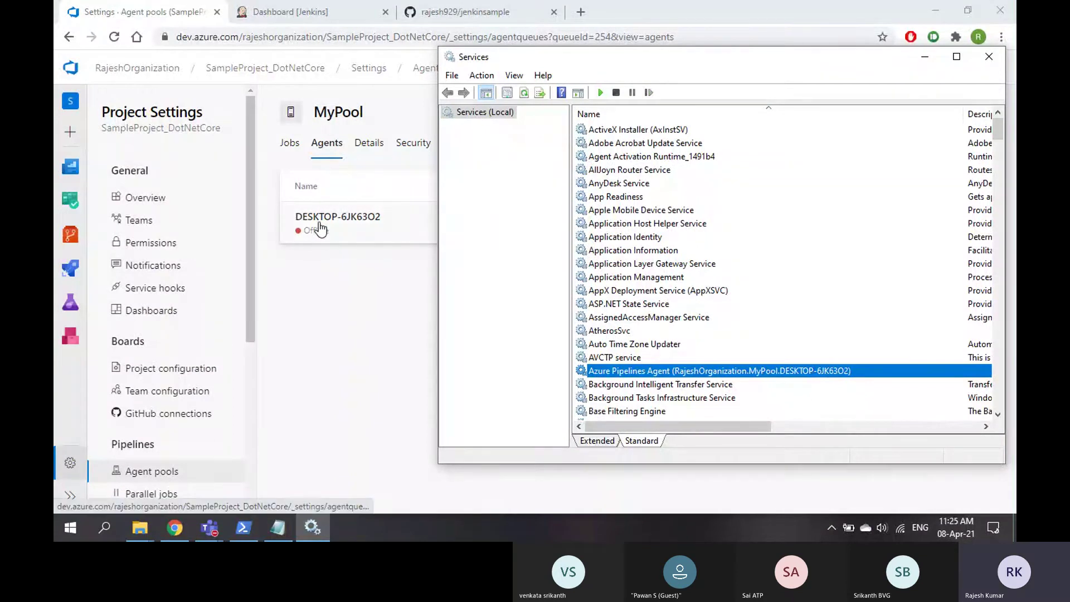
Start the agent interactively by running .\run.cmd from C:\azagent in PowerShell, keeping the MyPool agent status in view.
click(249, 528)
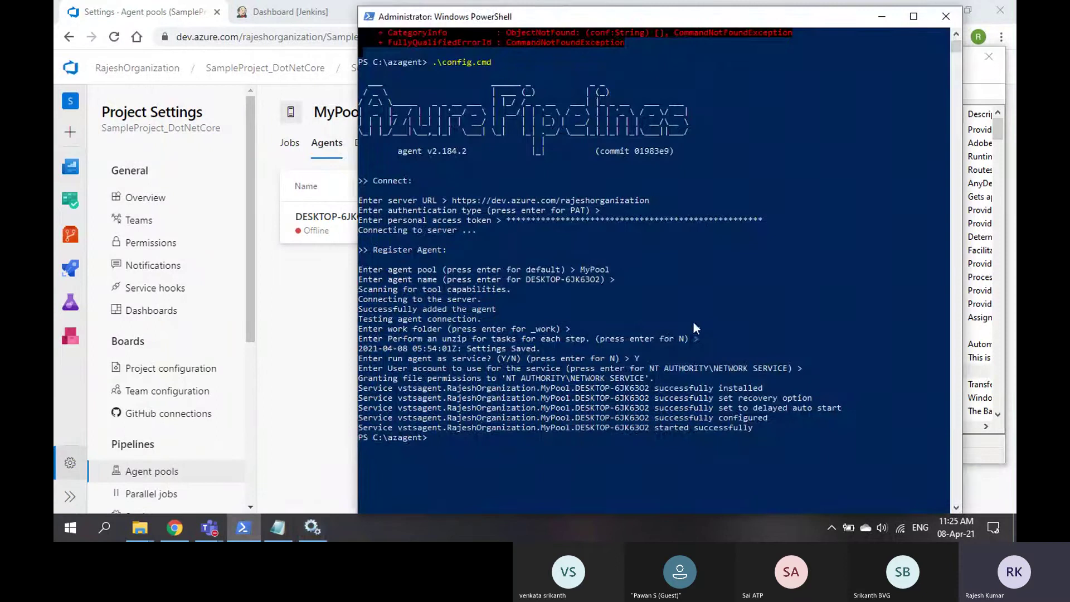
drag(691, 11, 778, 19)
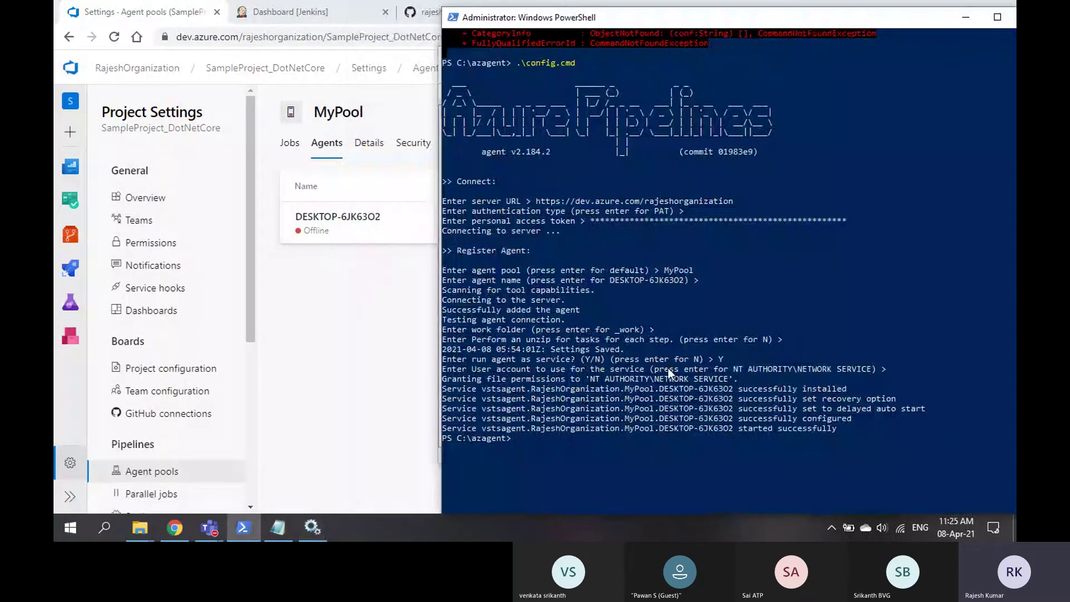
text(.un.cmd)
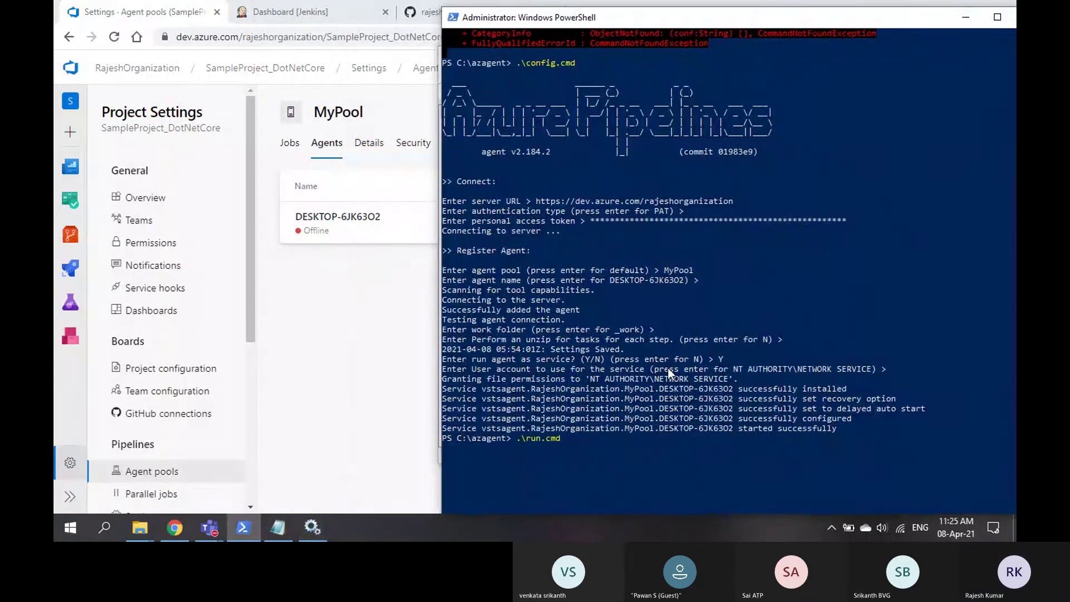
key(Return)
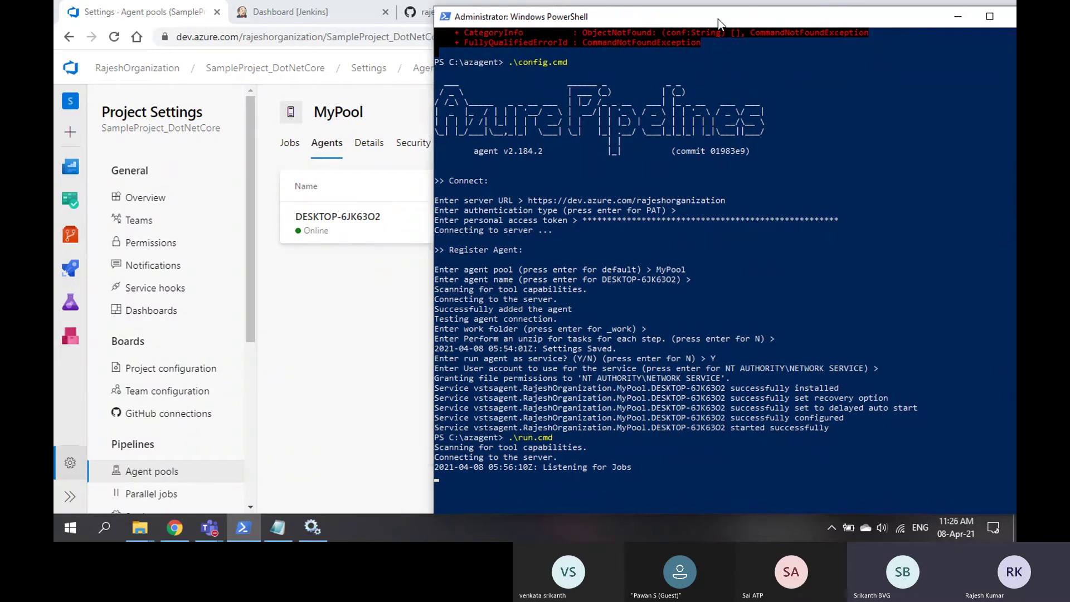
Rearrange the PowerShell and Services windows so the agent's console output and the MyPool agent status are both in view.
drag(718, 19, 686, 19)
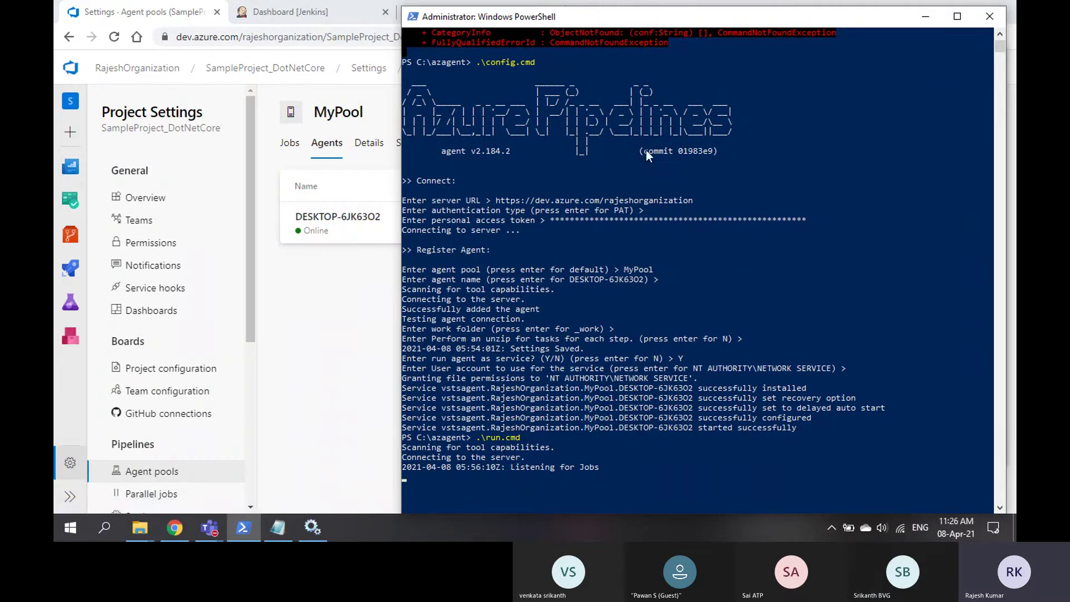
drag(693, 22, 674, 127)
click(722, 56)
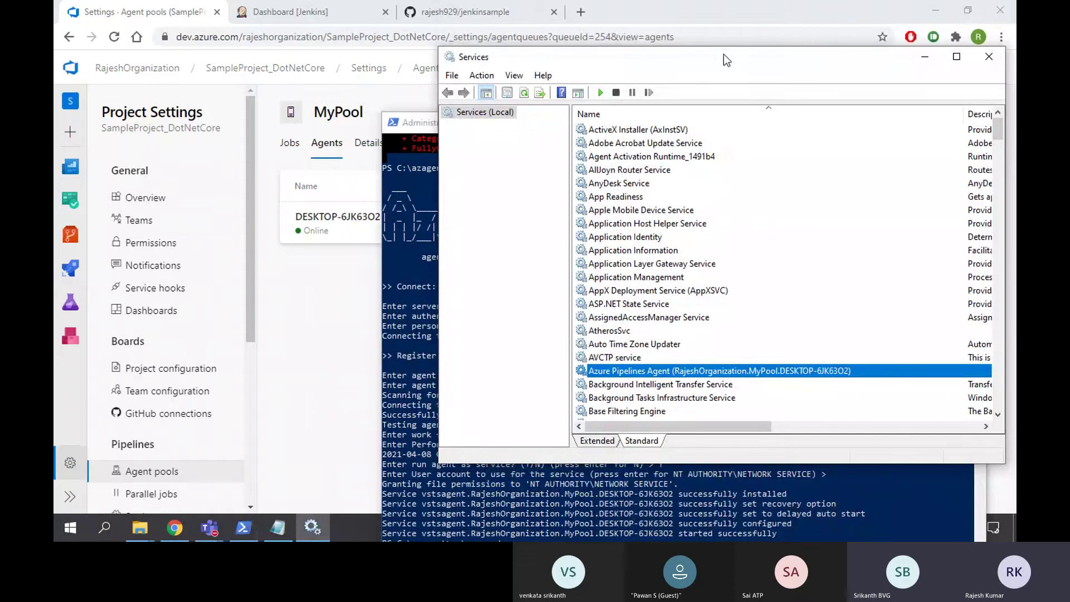
click(412, 123)
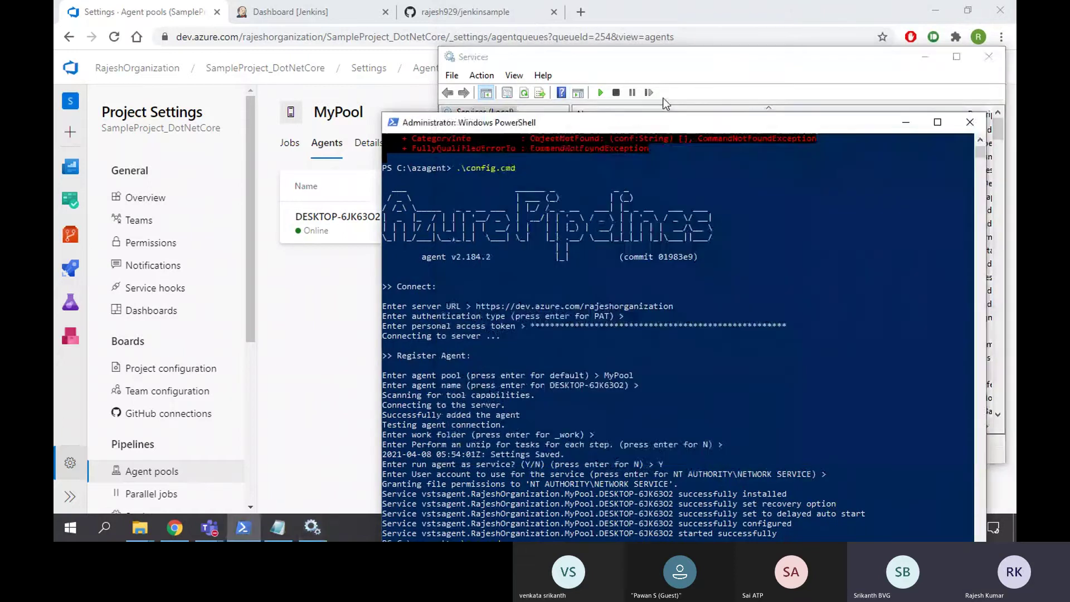
drag(660, 126, 691, 32)
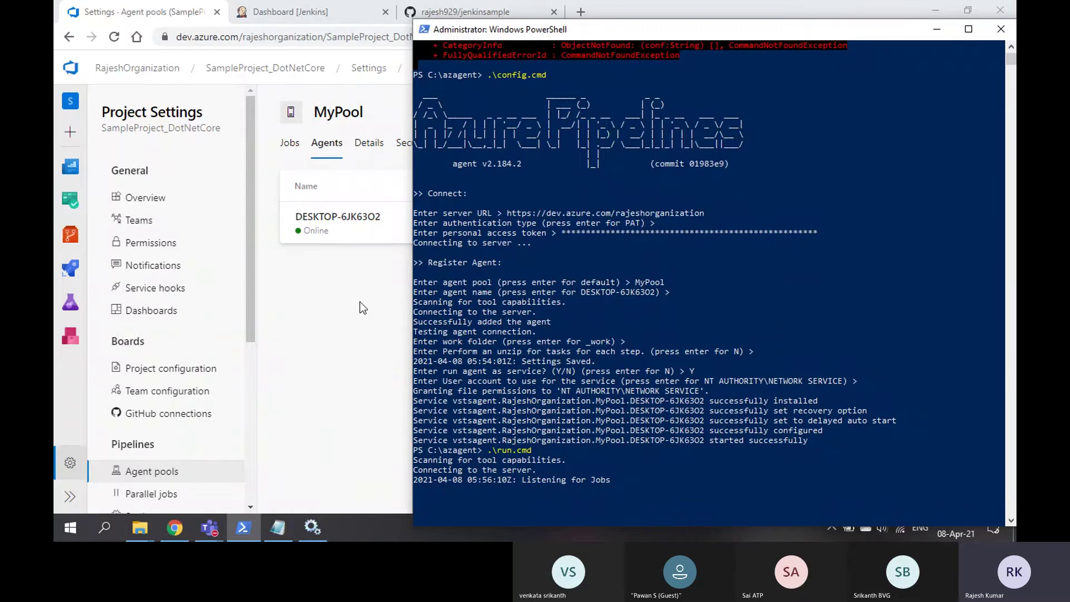
Interrupt the interactive agent run in PowerShell and answer Y to terminate the batch job.
key(ctrl+c)
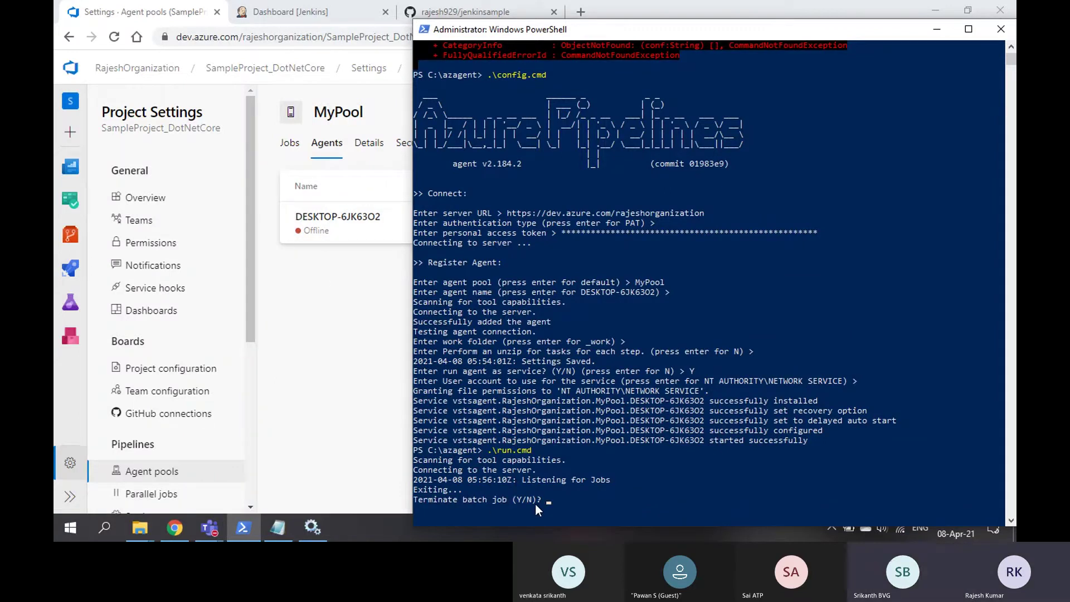
text(Y)
key(Return)
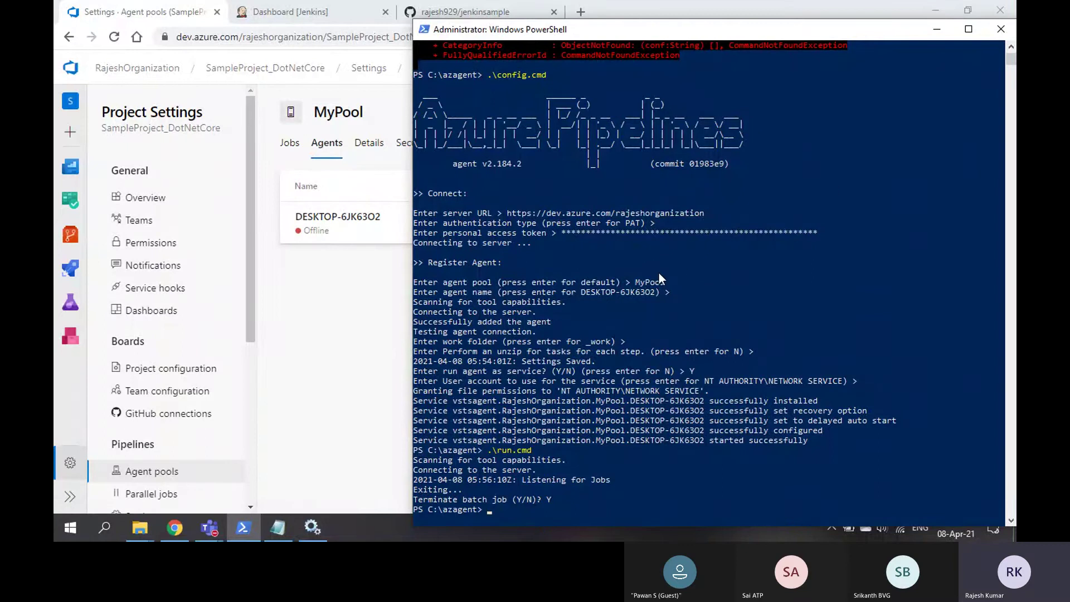
Close PowerShell, start the Azure Pipelines Agent service again as a Windows service, and close the Services window.
key(alt+F4)
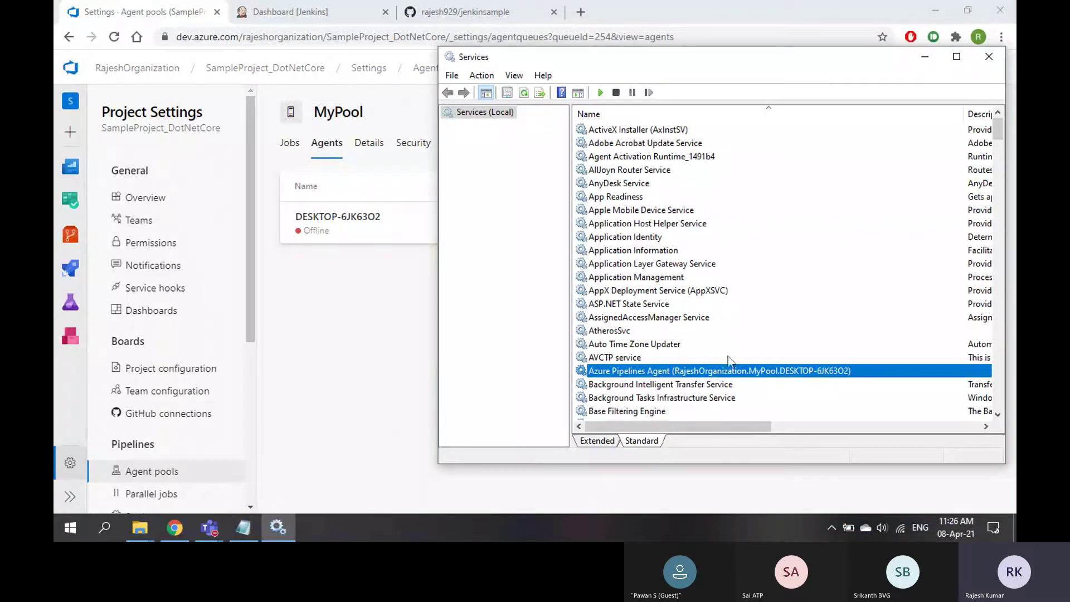
click(601, 93)
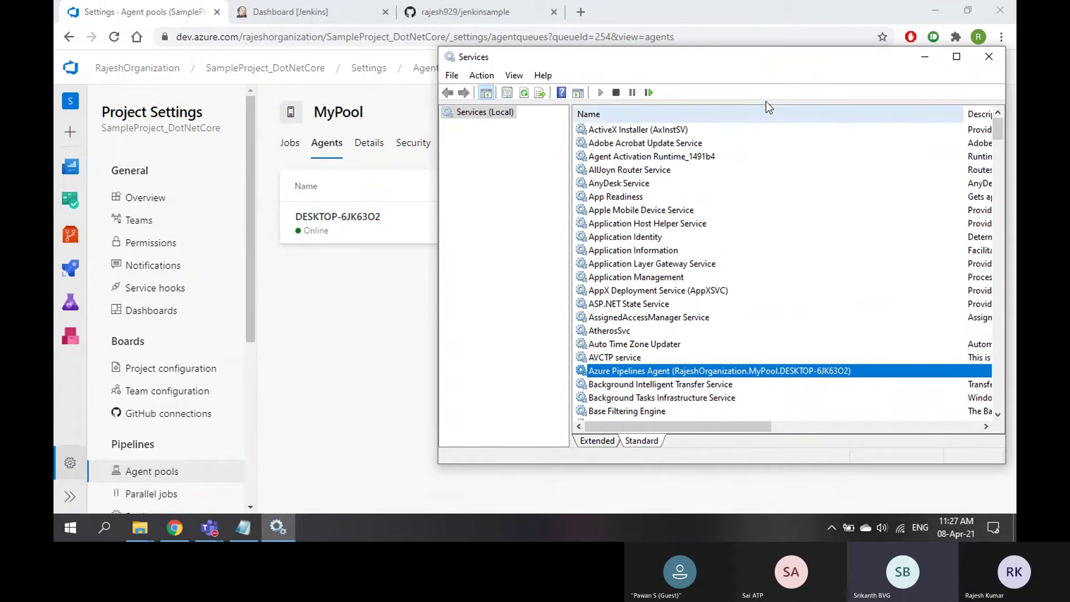
click(988, 56)
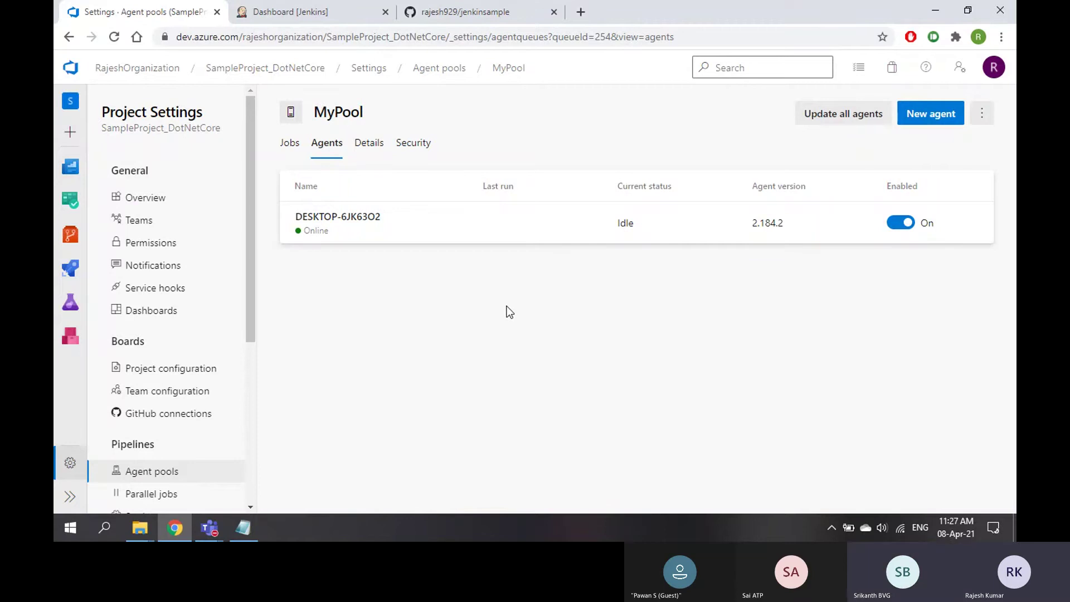
Check the Azure Pipelines Agent's status and startup type in services.msc, and view MyPool's job history in the browser.
key(super+r)
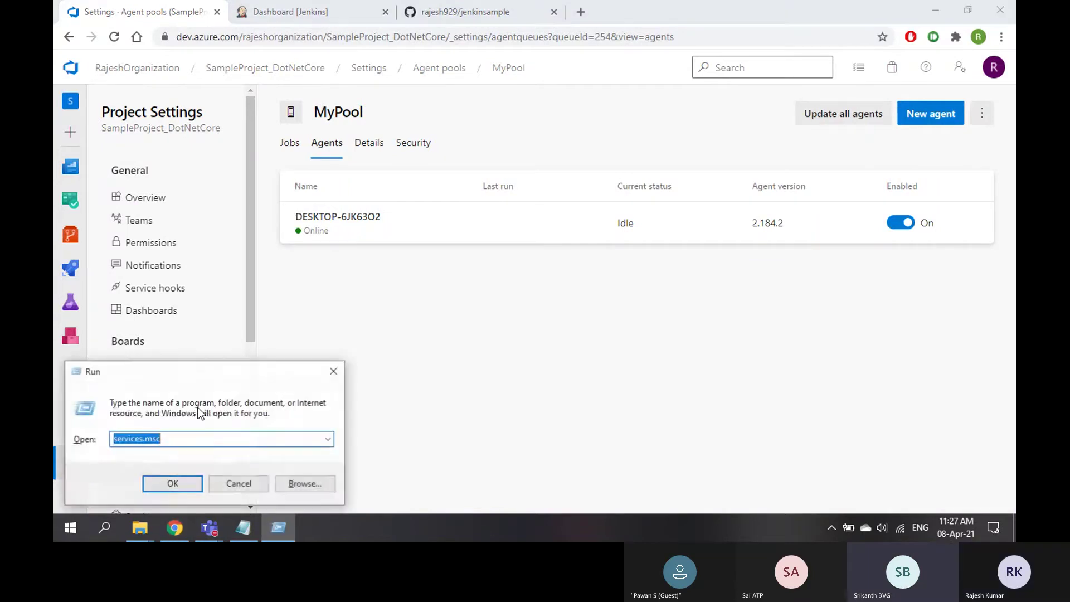
key(Return)
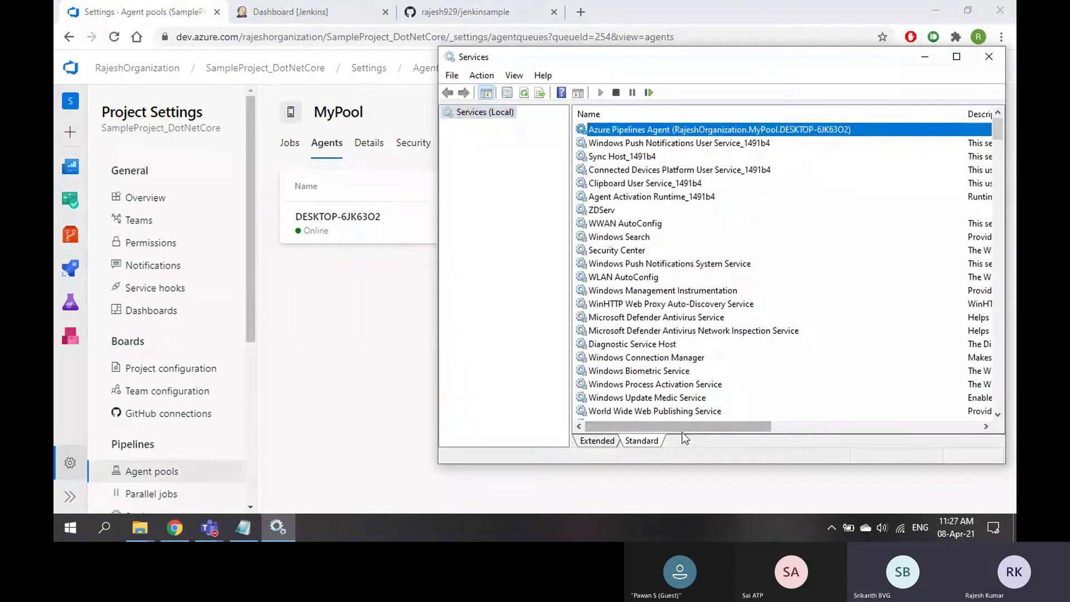
drag(686, 427, 869, 424)
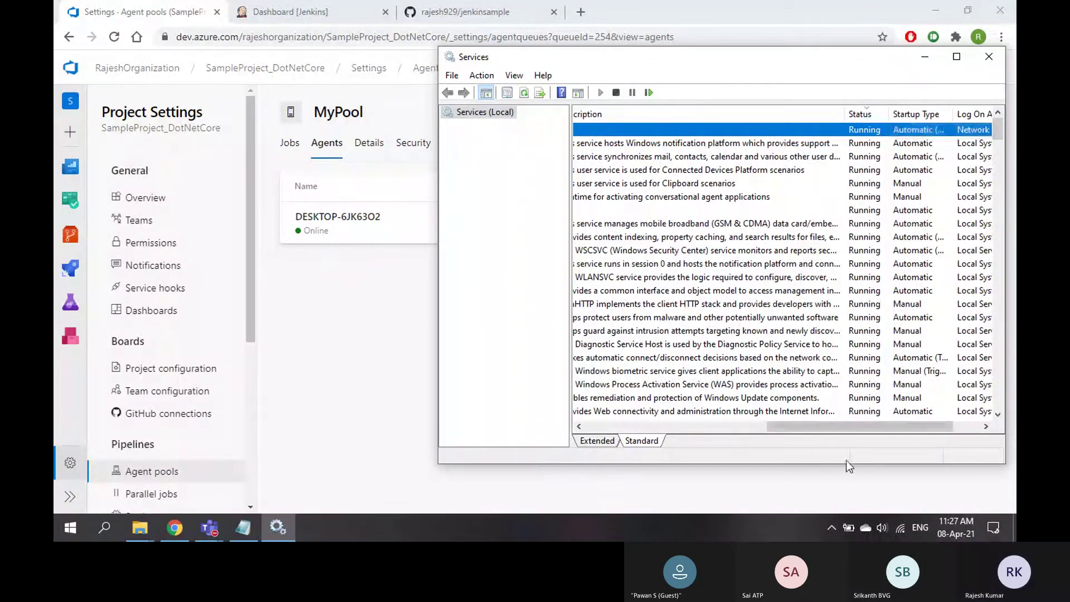
drag(804, 427, 623, 424)
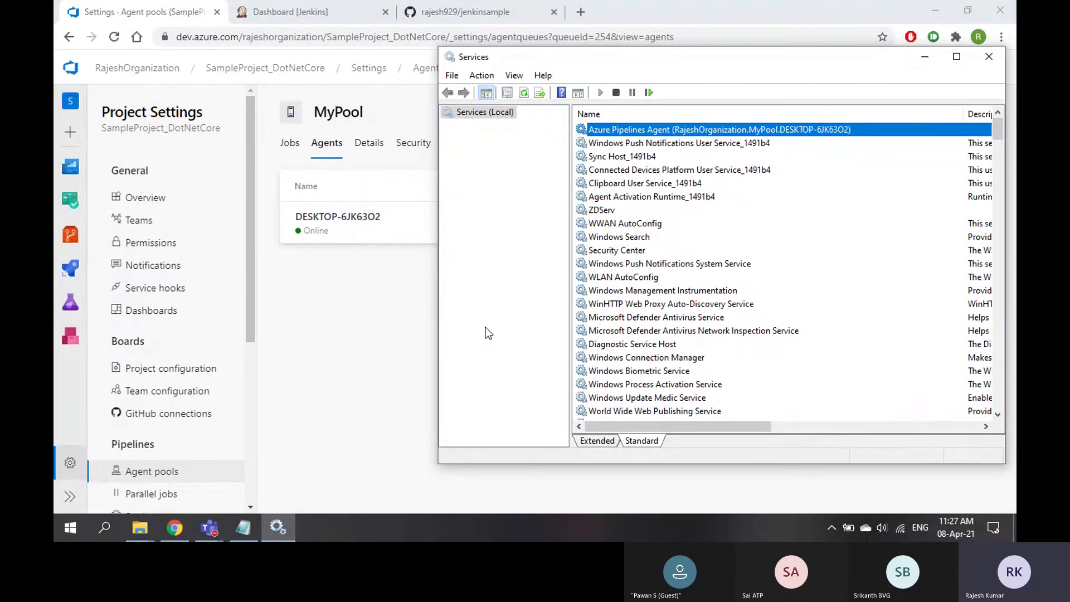
click(378, 339)
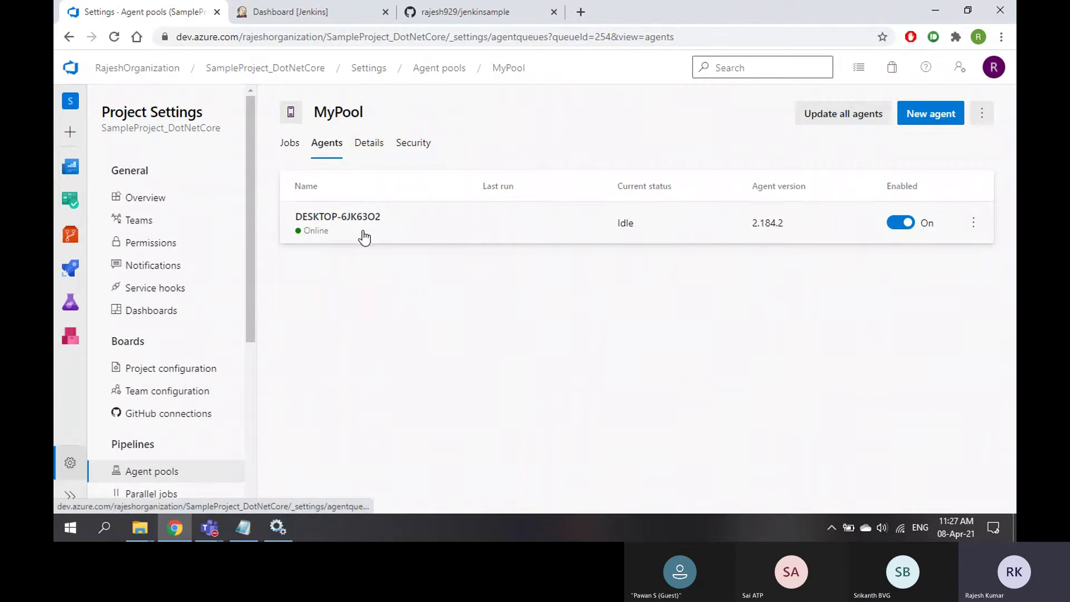
click(290, 143)
Switch to the Teams meeting window, admit the participant waiting in the lobby, and minimize the meeting.
click(217, 532)
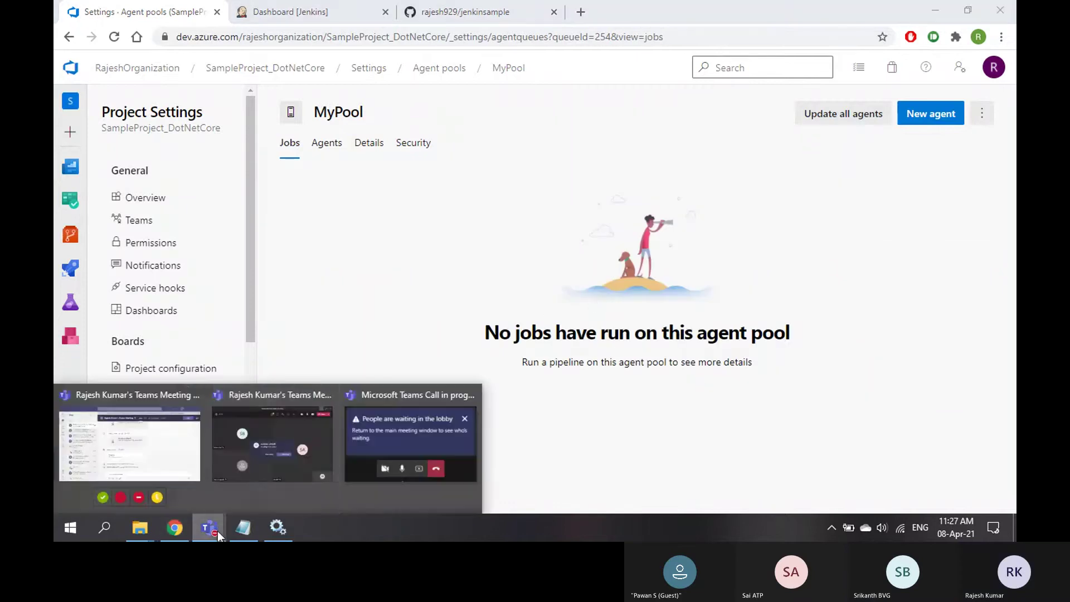
click(281, 441)
click(619, 317)
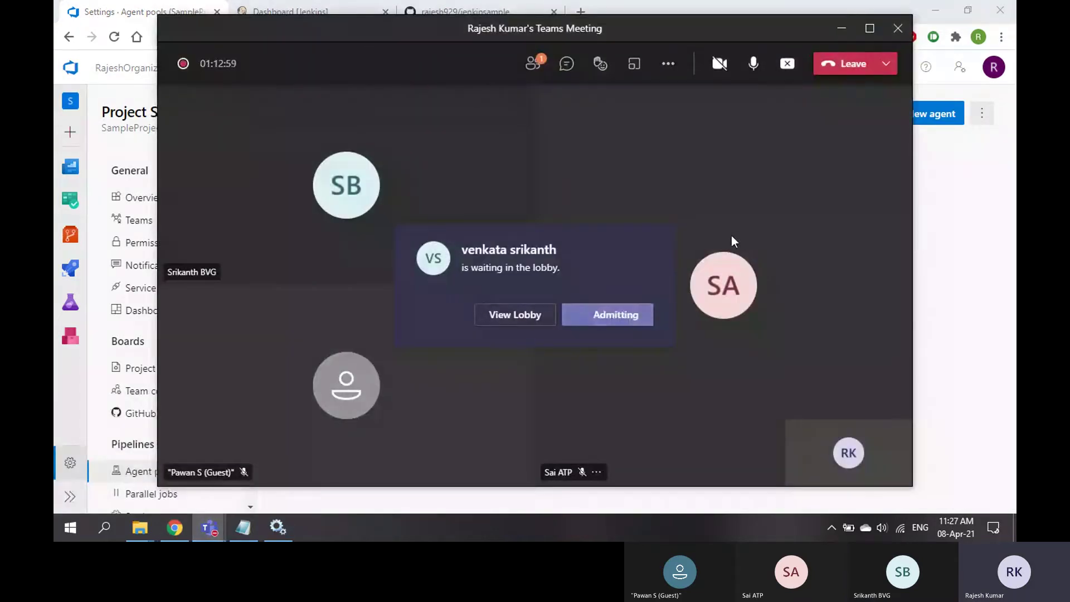
click(844, 31)
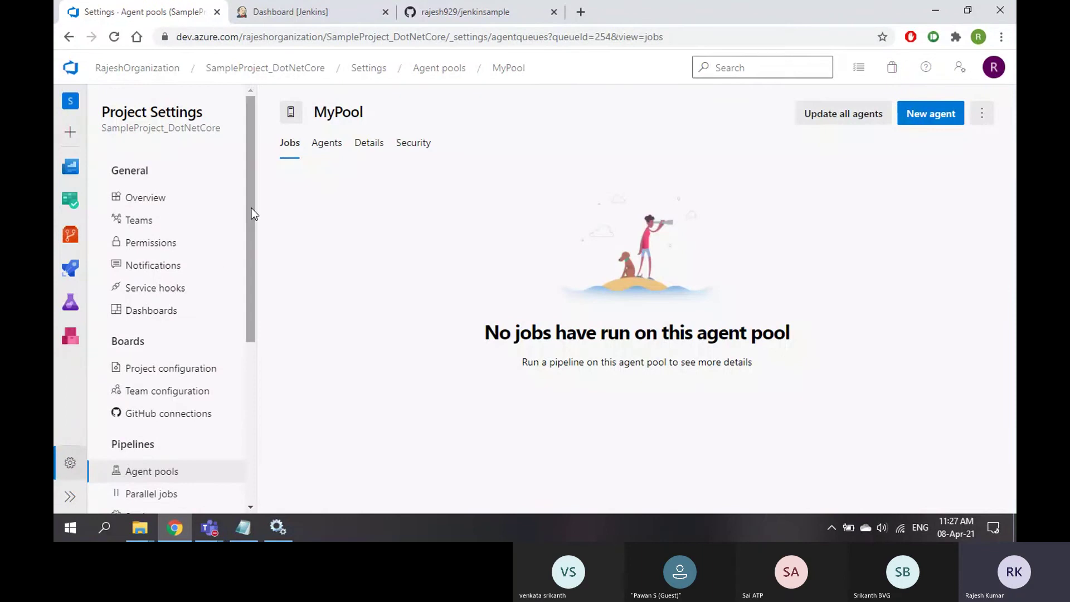
Switch to File Explorer and inspect the contents of the agent's _work folder in C:\azagent.
click(140, 528)
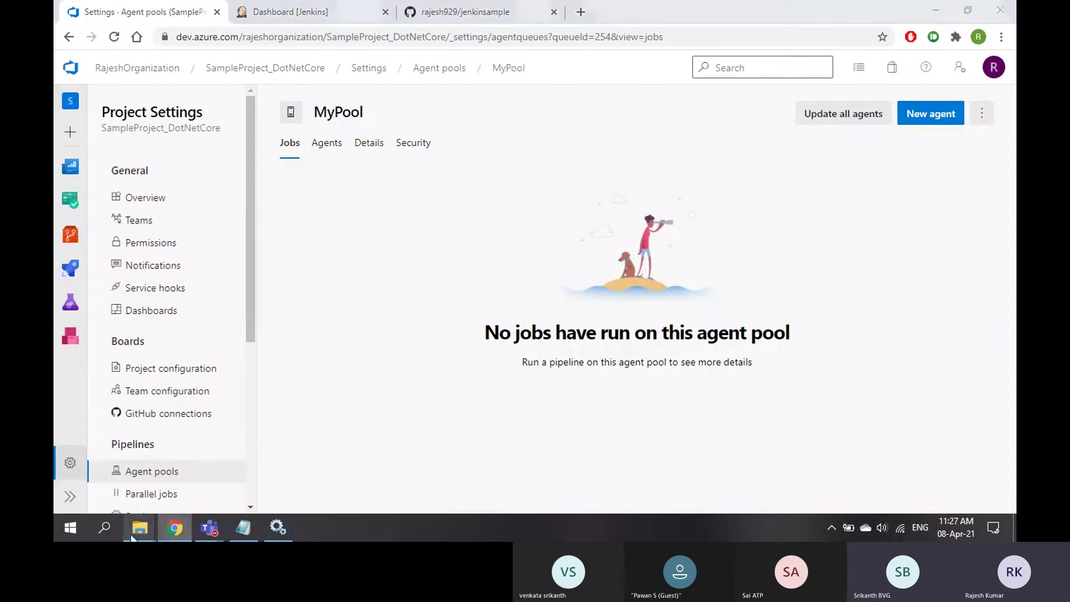
click(128, 451)
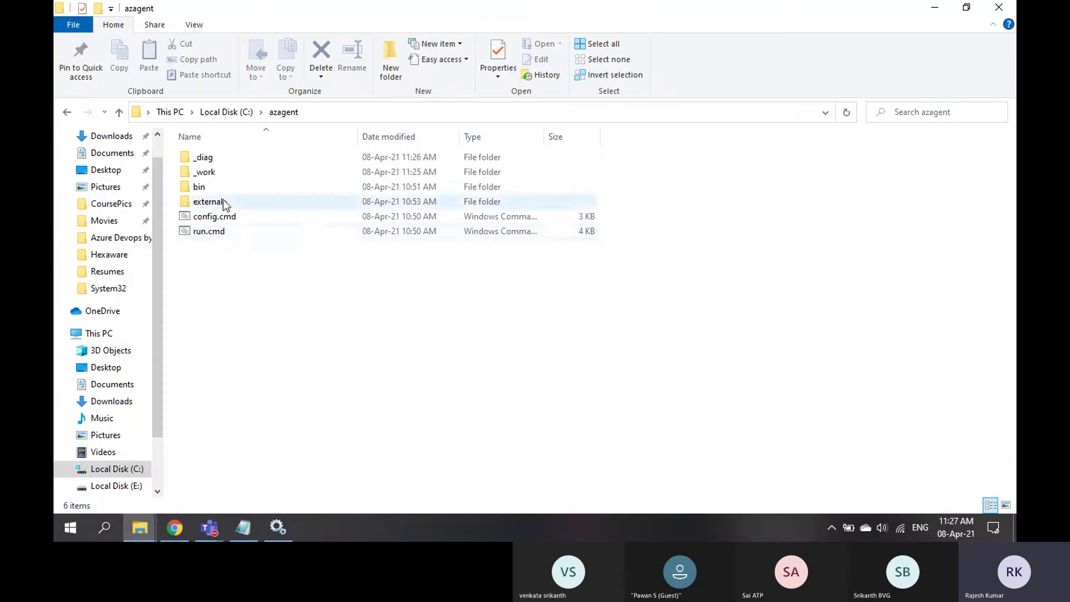
click(203, 175)
double_click(204, 175)
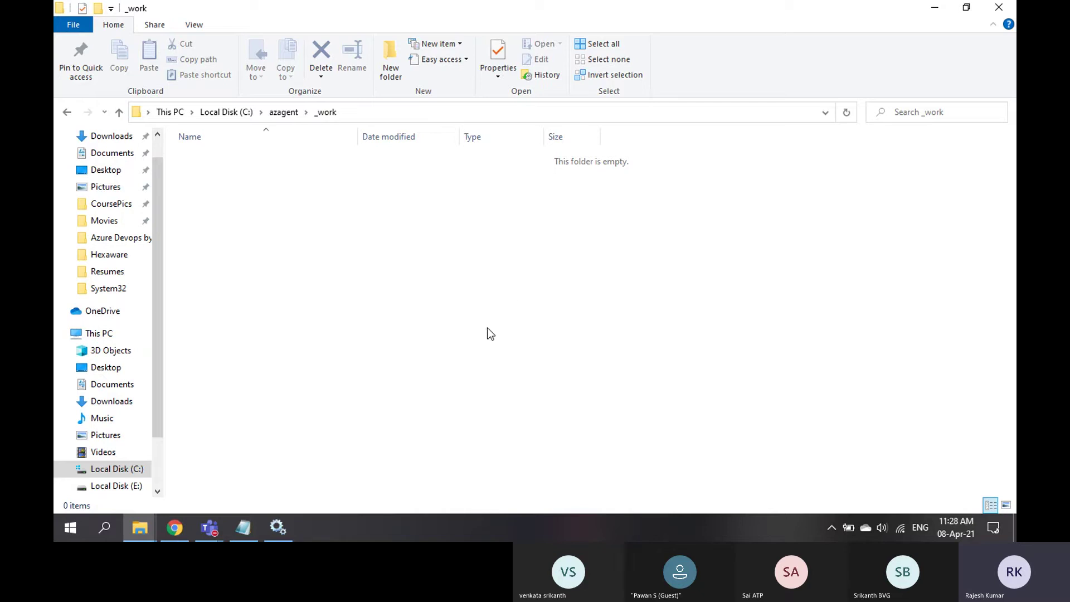
click(284, 117)
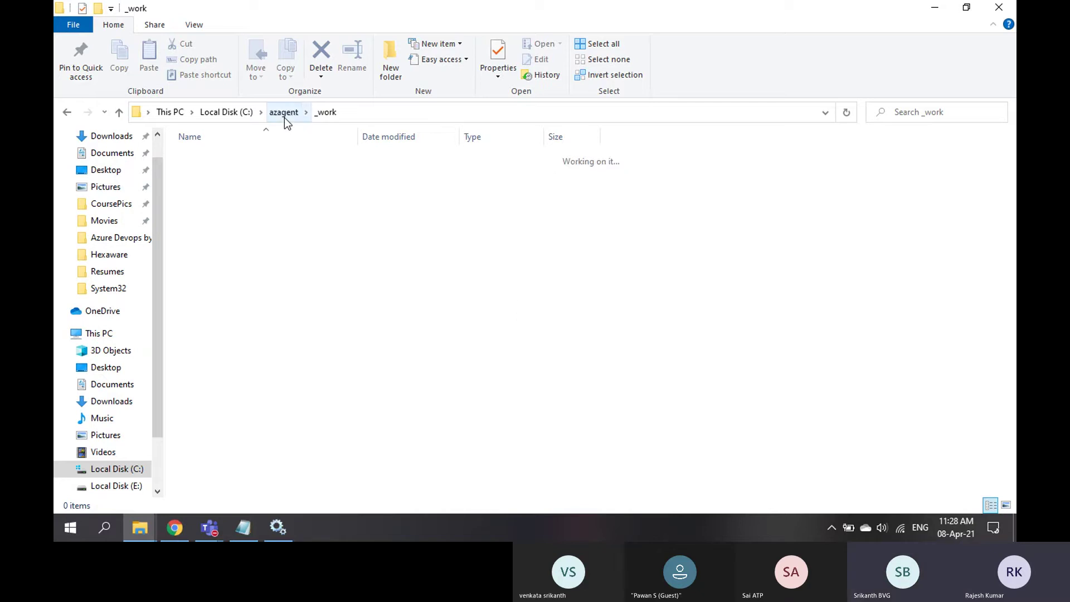
double_click(210, 172)
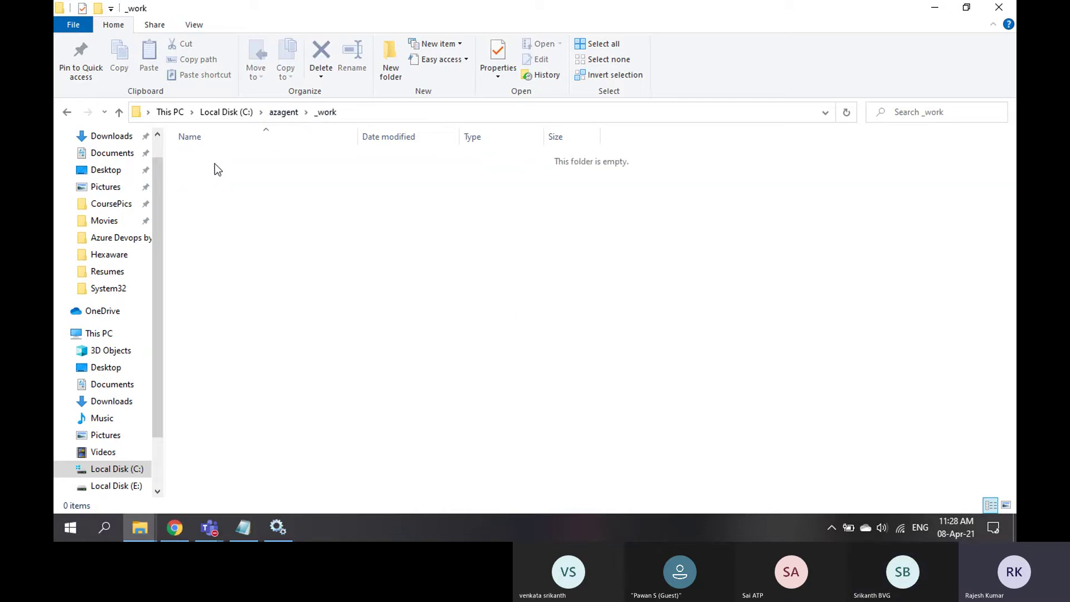
click(283, 115)
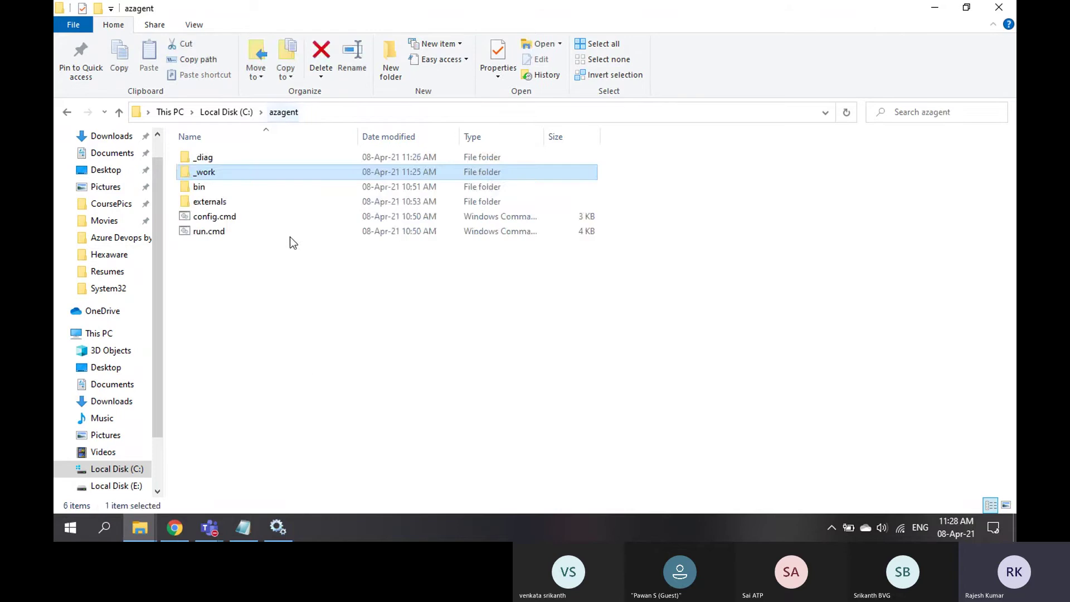
Return to the browser and open the run options of SampleWeb_BuildPipeline in the SampleProject_DotNetCore project.
click(169, 537)
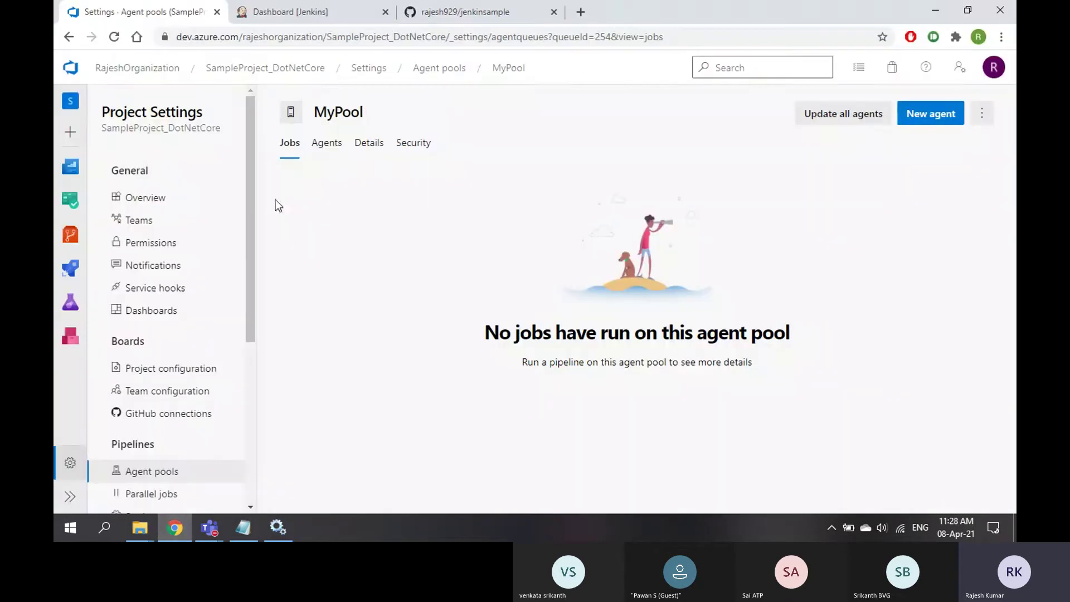
click(300, 68)
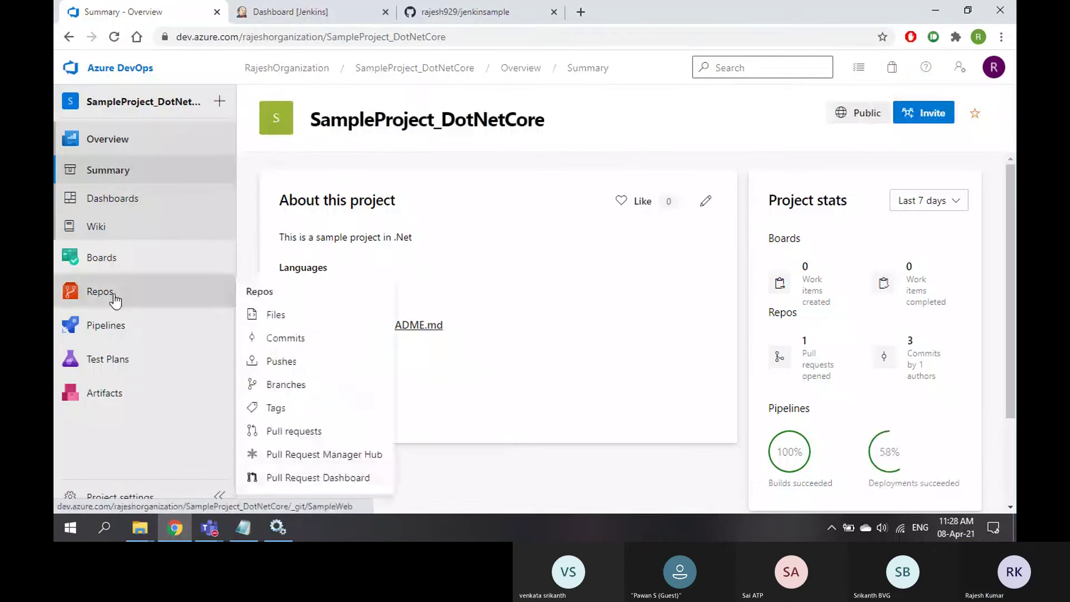
click(106, 326)
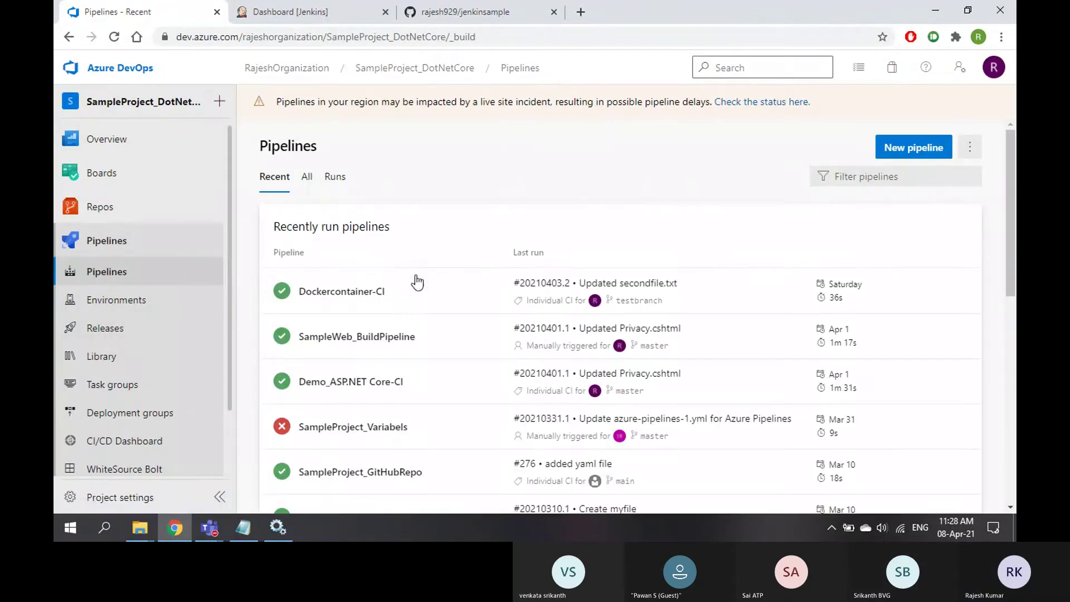
click(421, 337)
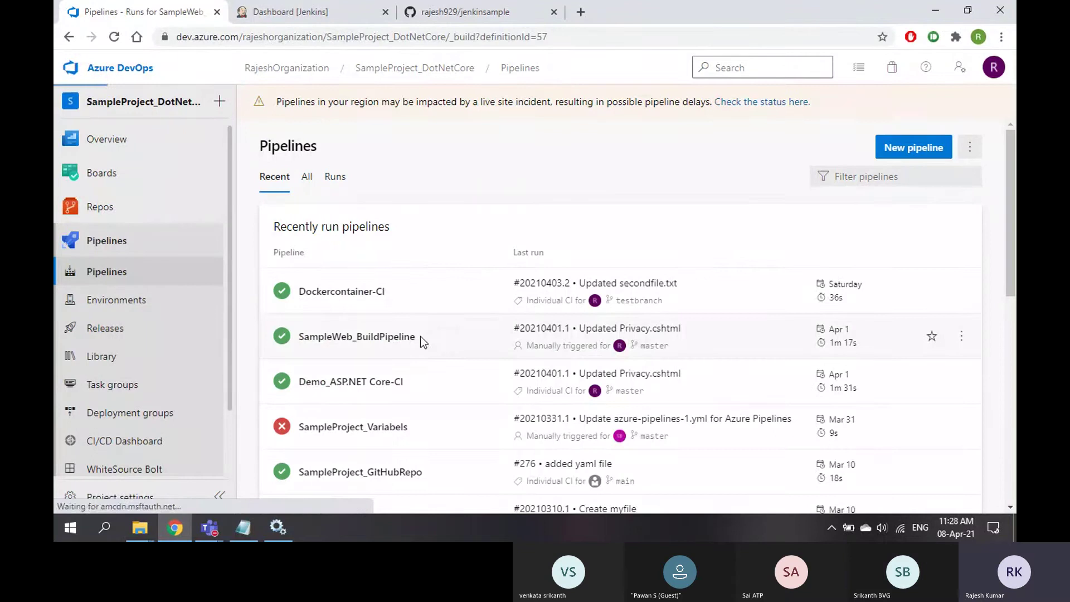
click(912, 148)
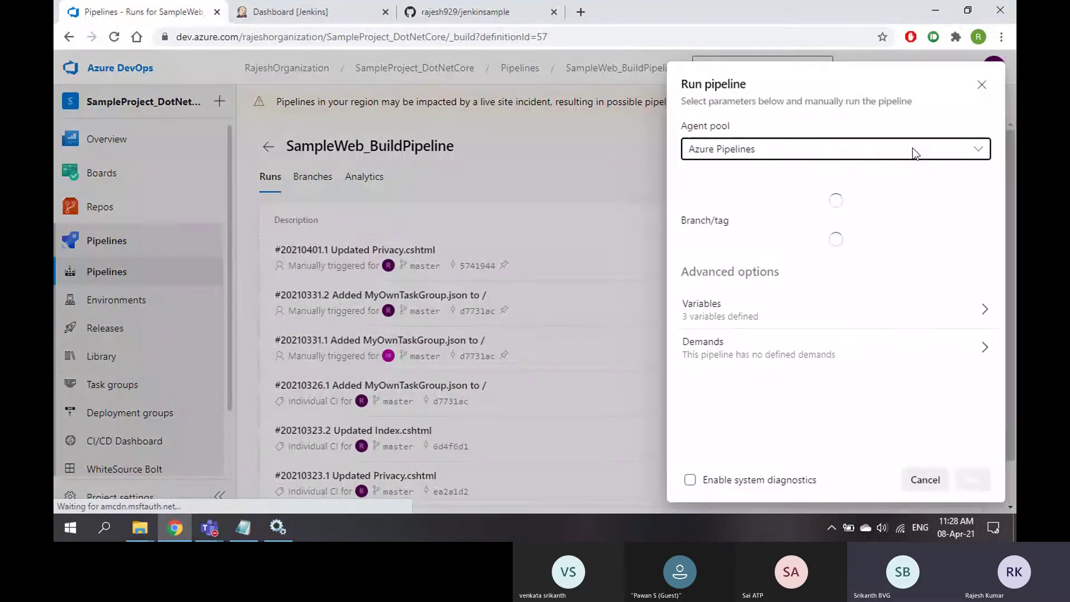
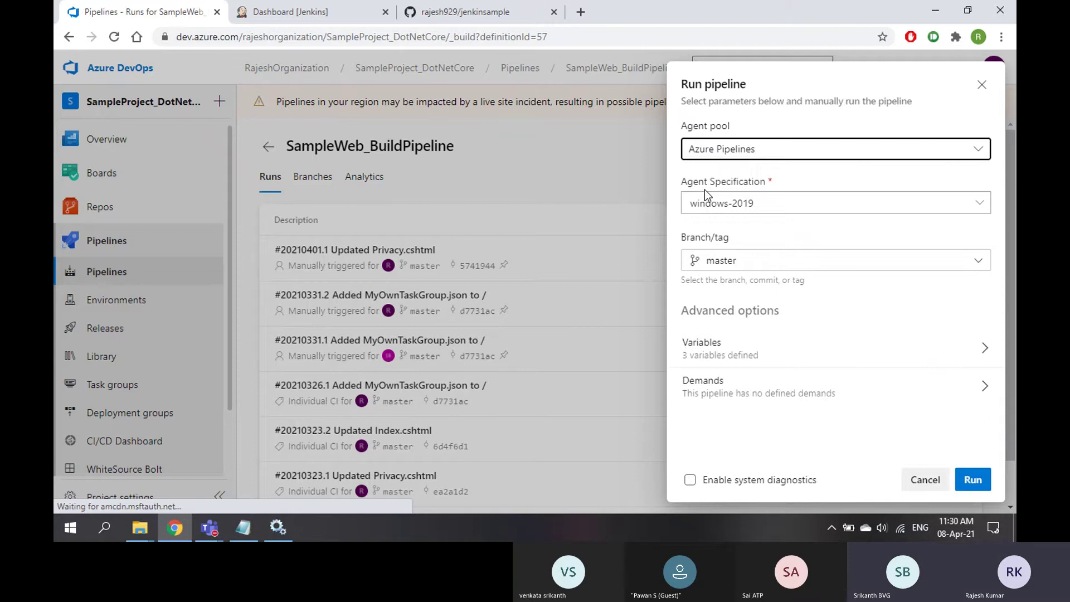
Compare the run options for the private MyPool and the hosted Azure Pipelines pool, including the hosted agent specifications.
click(770, 152)
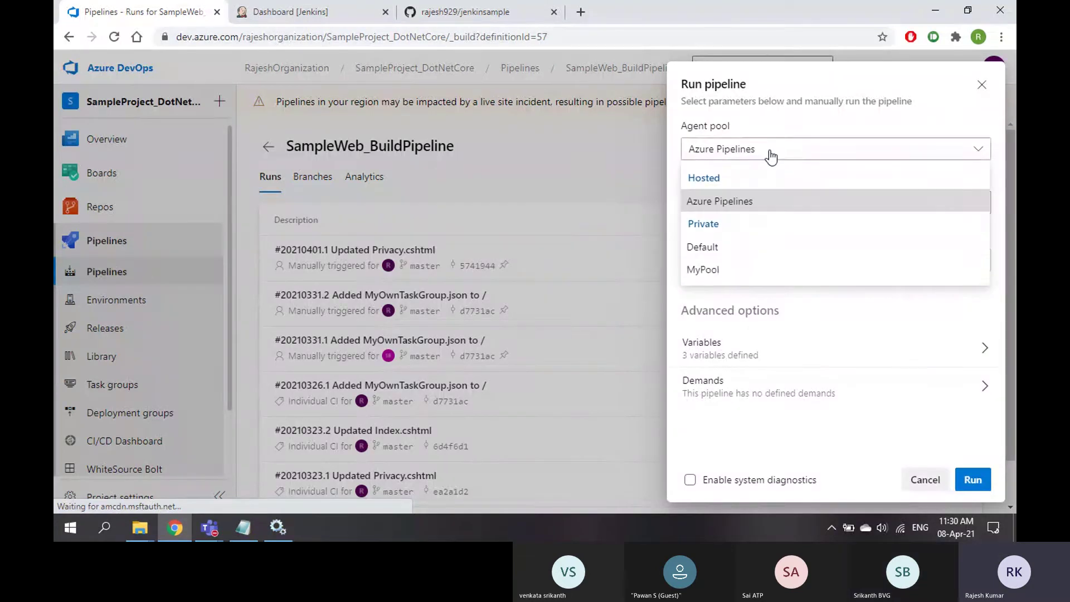
click(714, 270)
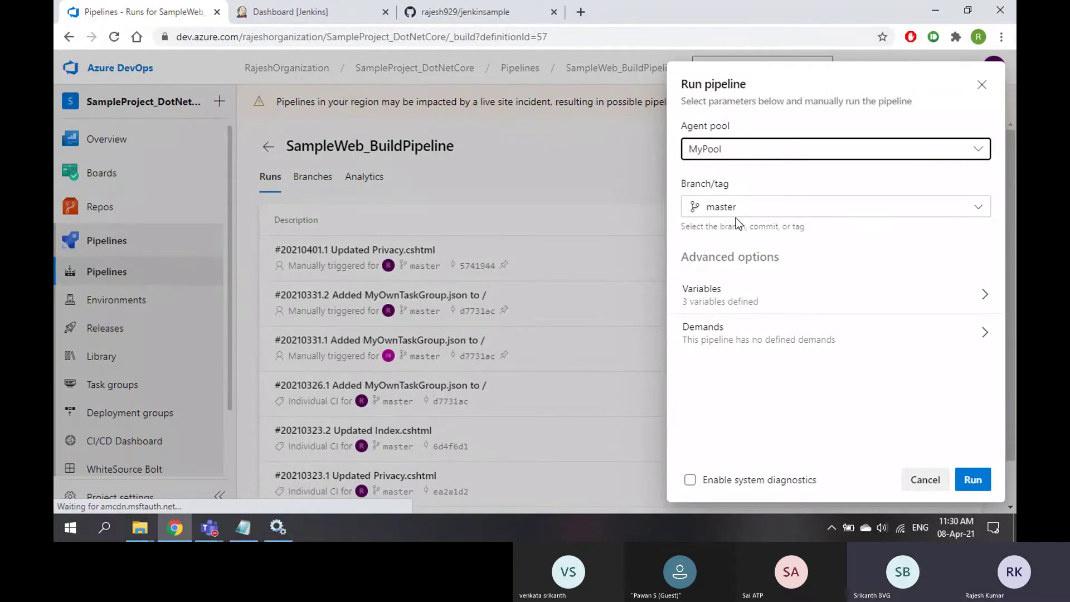
click(732, 149)
click(711, 269)
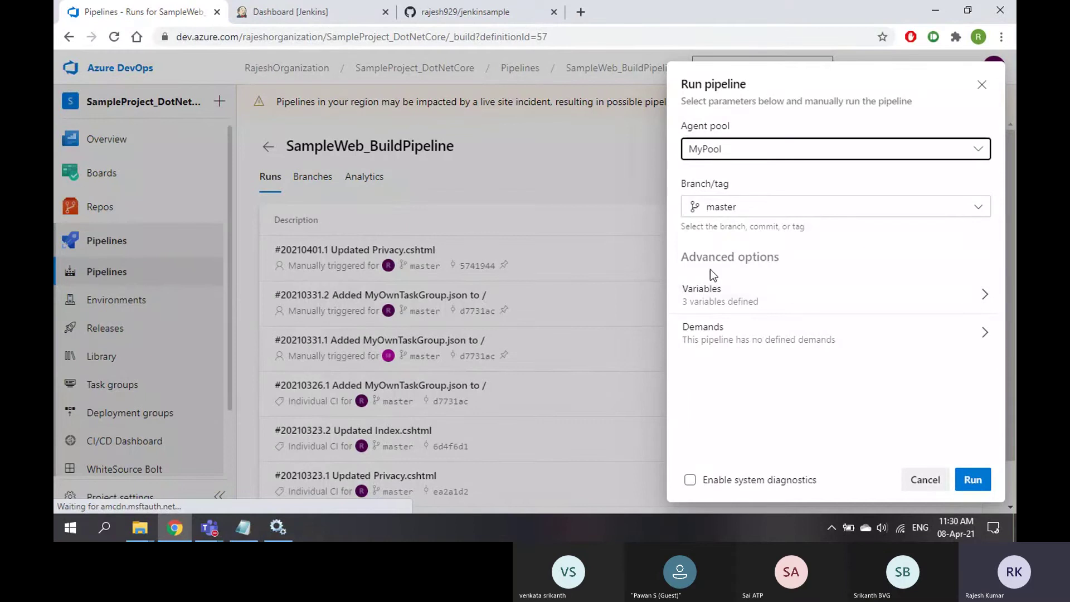
click(742, 152)
click(725, 197)
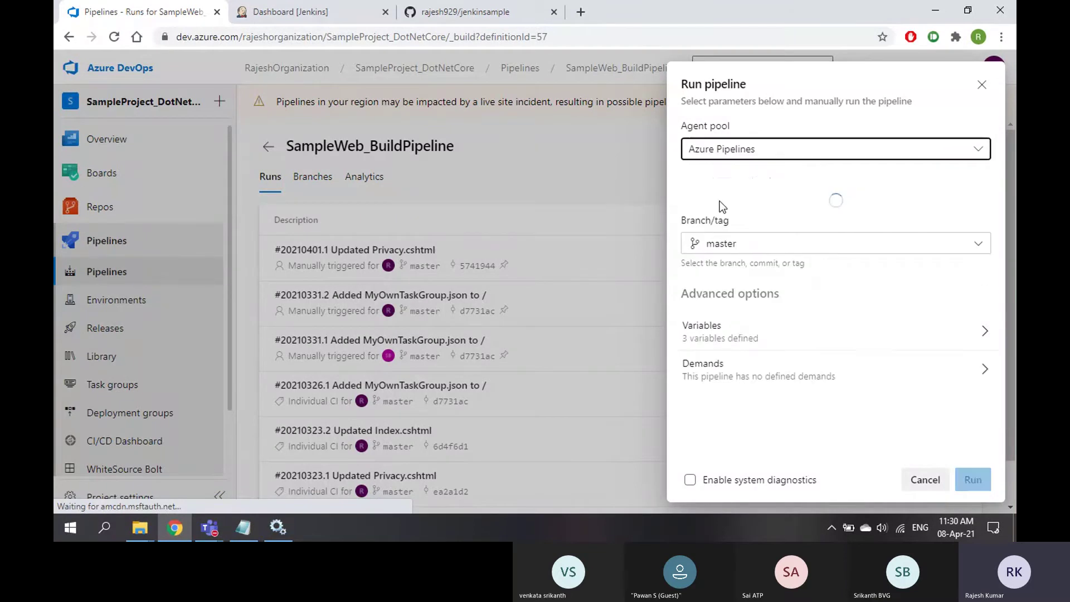
click(986, 205)
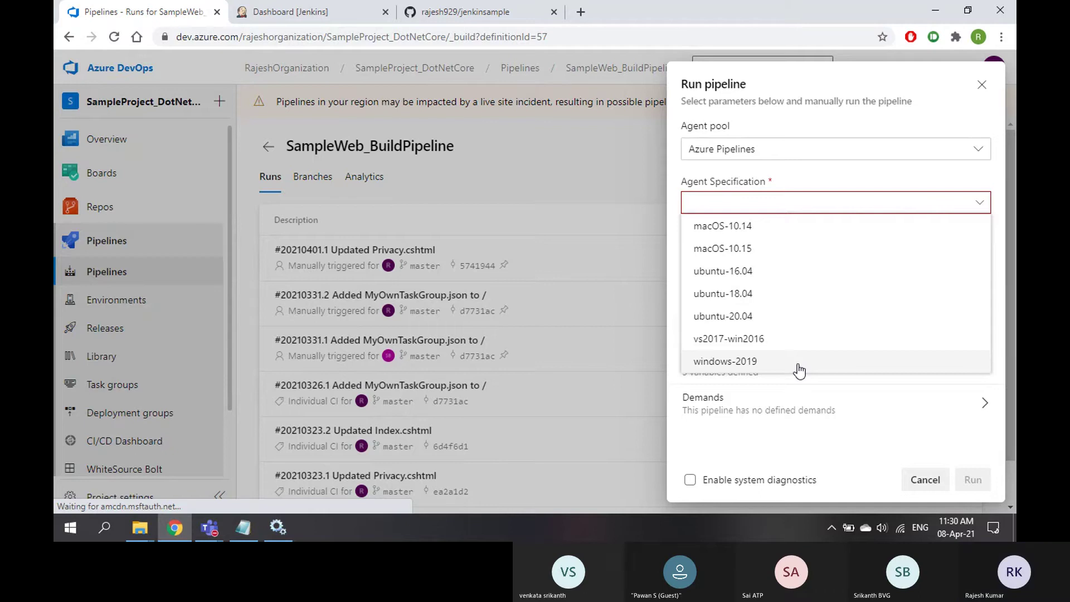
click(790, 151)
click(709, 271)
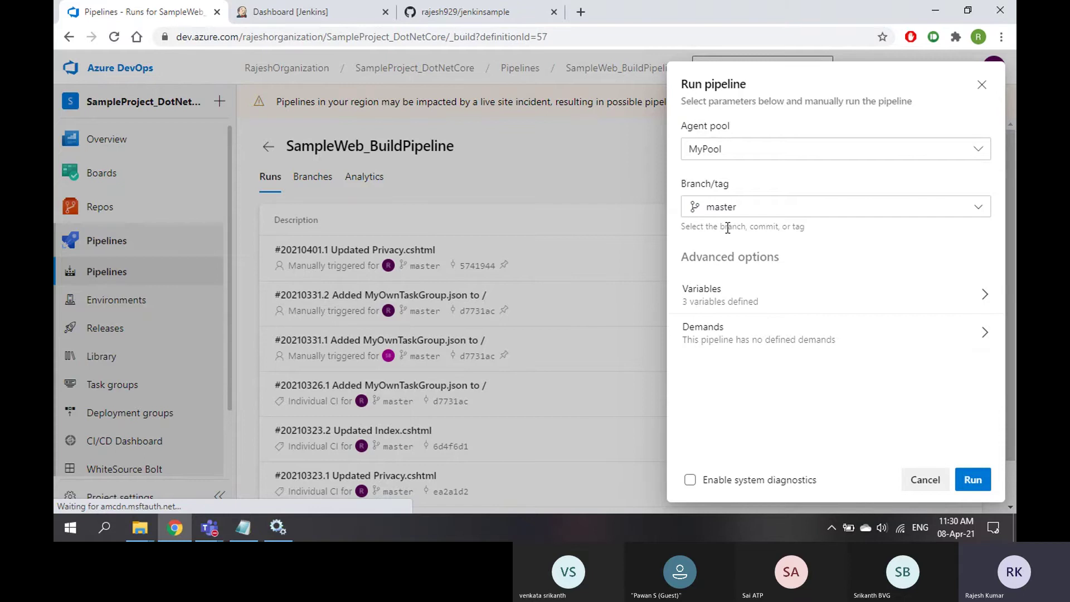
click(739, 150)
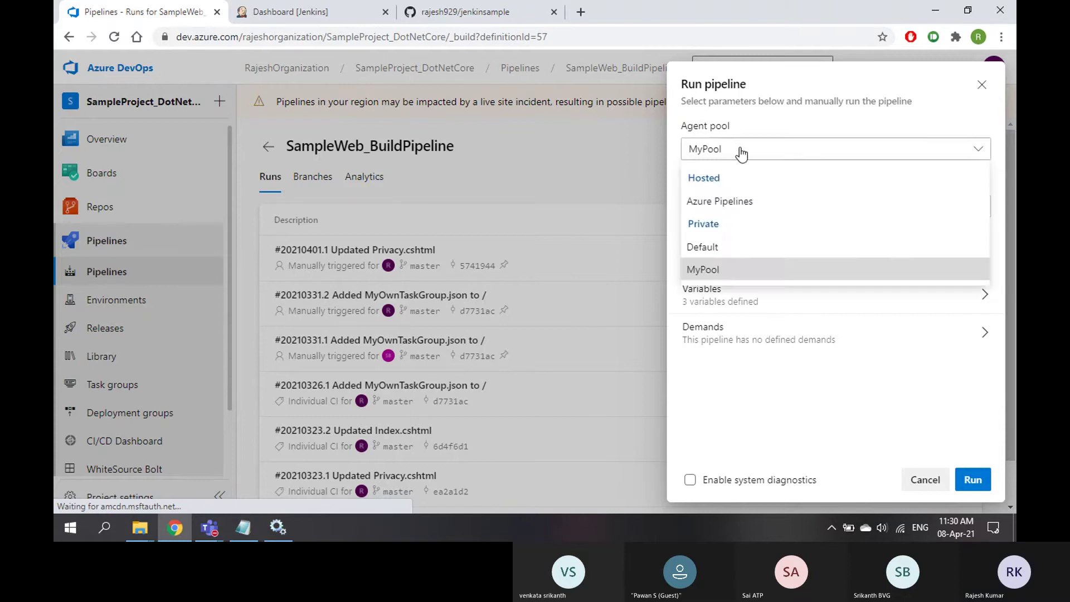
click(722, 201)
click(979, 202)
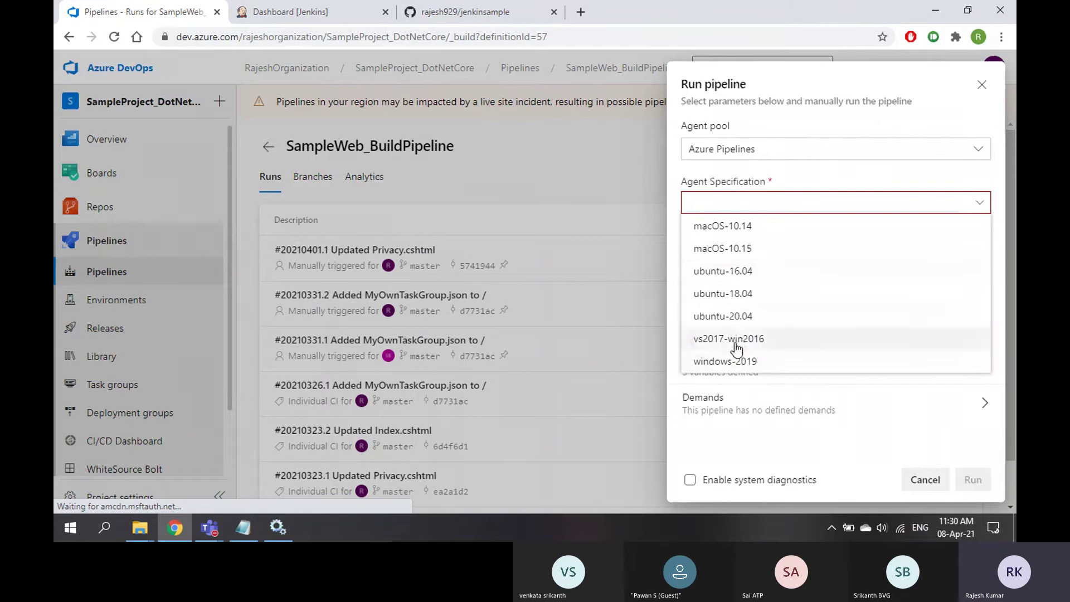
Set the agent pool to MyPool and run SampleWeb_BuildPipeline on the master branch.
click(780, 152)
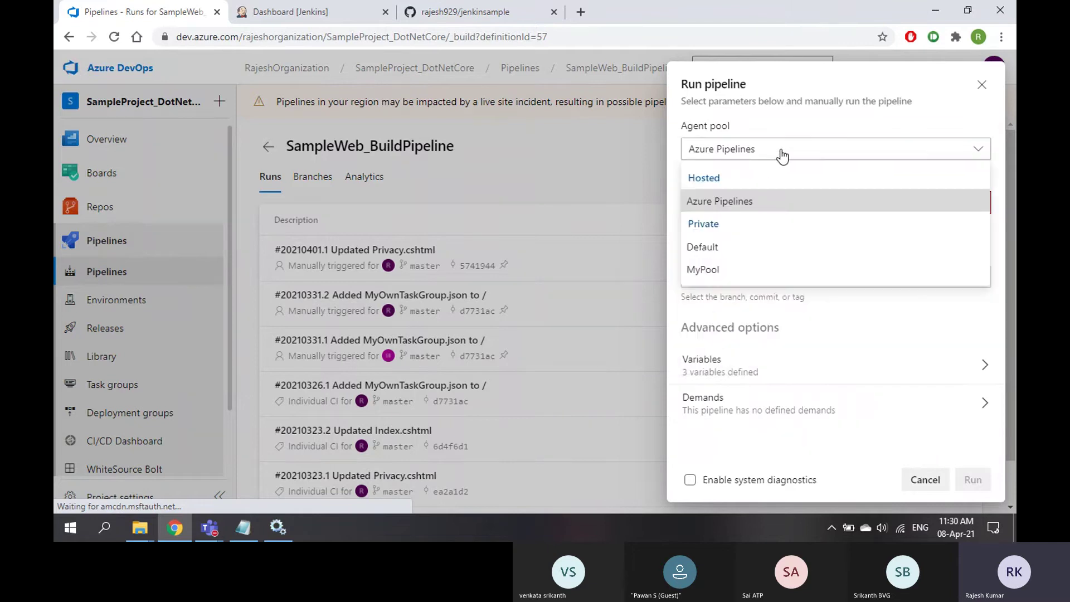
click(705, 270)
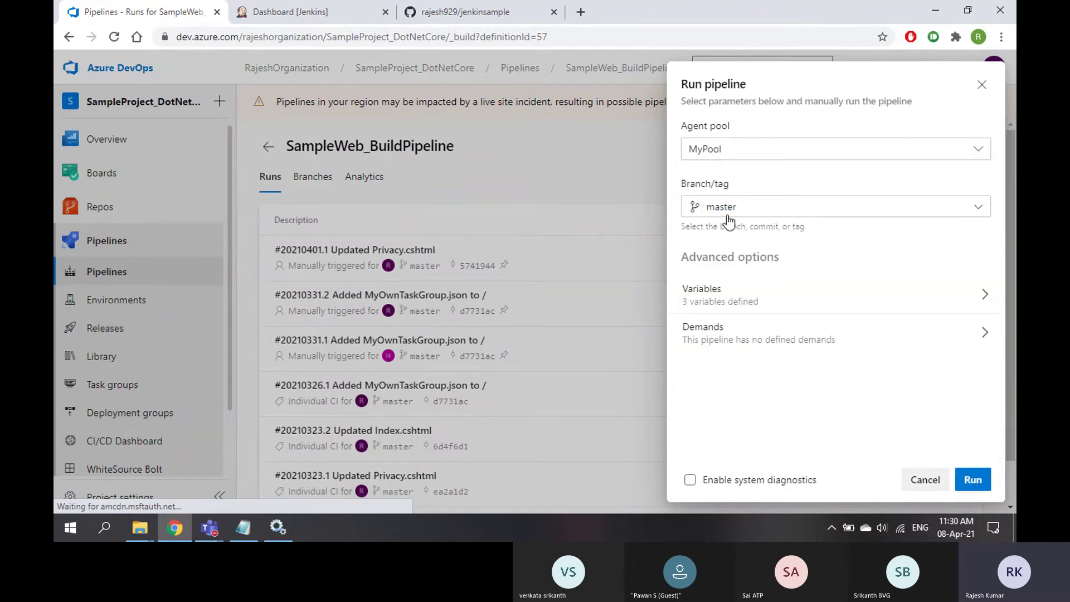
click(971, 480)
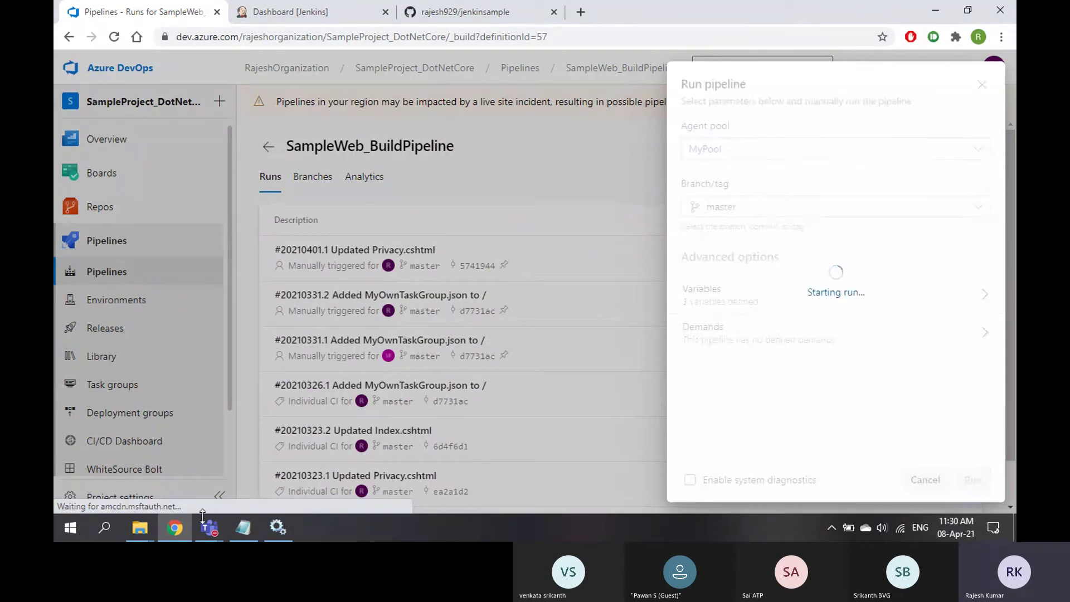
Open the agent's _work folder in File Explorer and restore the browser window with the pipeline run to a smaller size beside it.
mouse_move(143, 530)
click(196, 465)
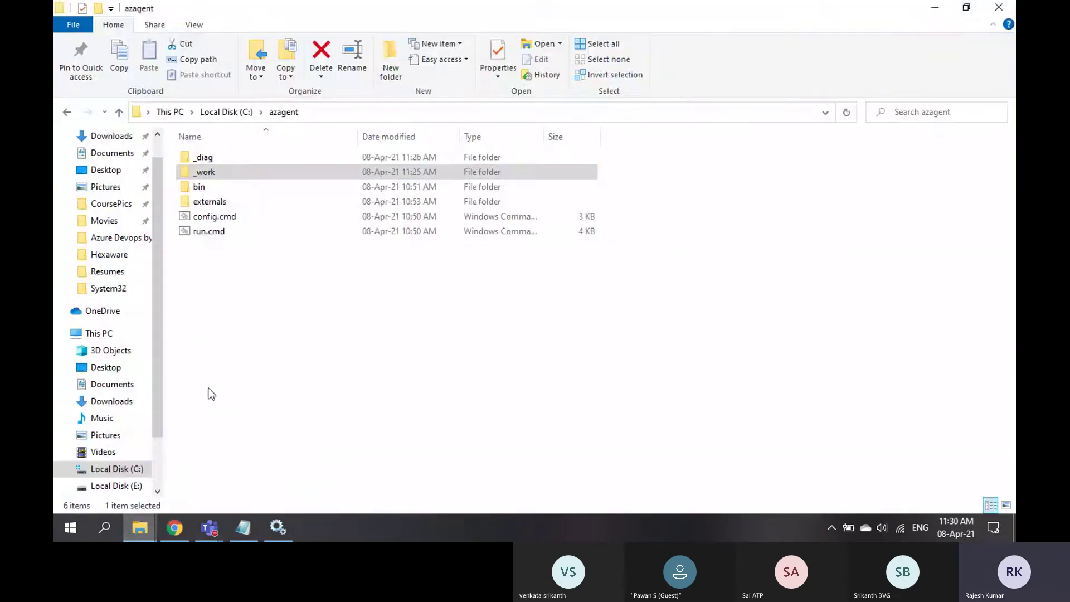
click(201, 173)
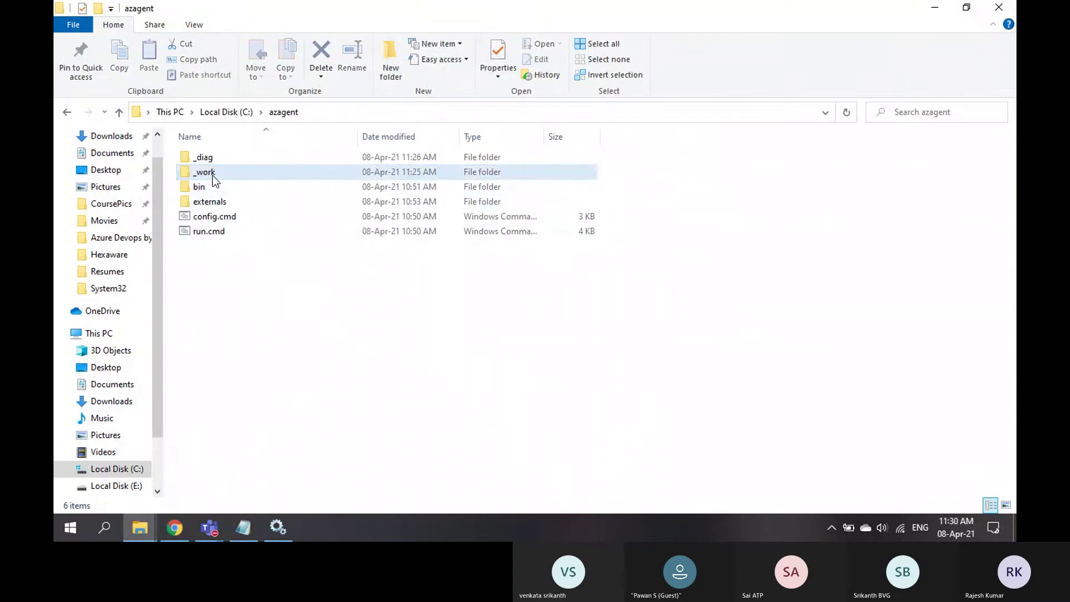
double_click(212, 175)
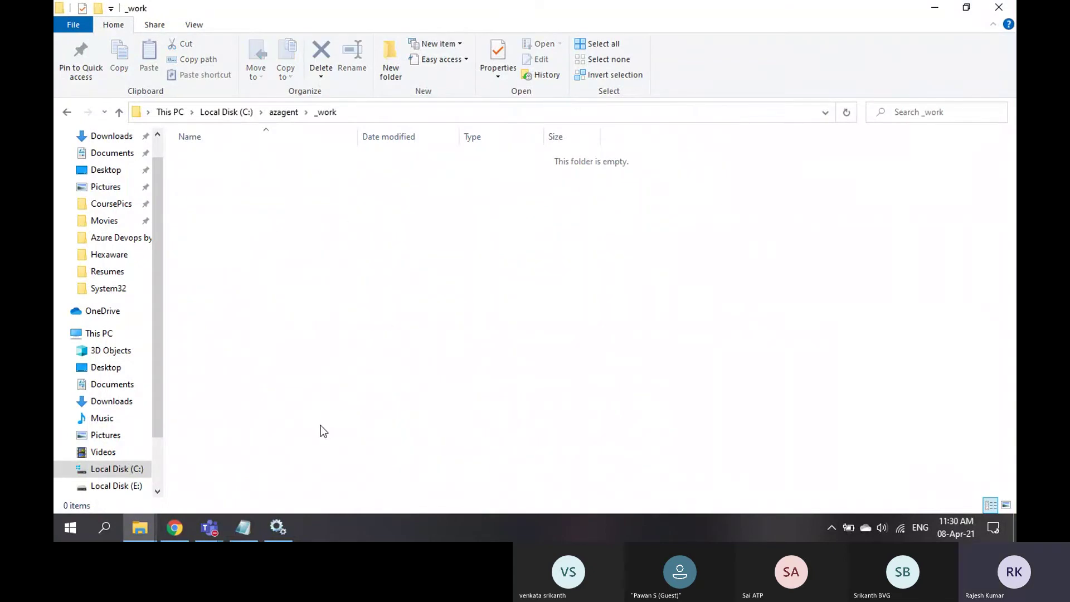
click(174, 527)
click(971, 13)
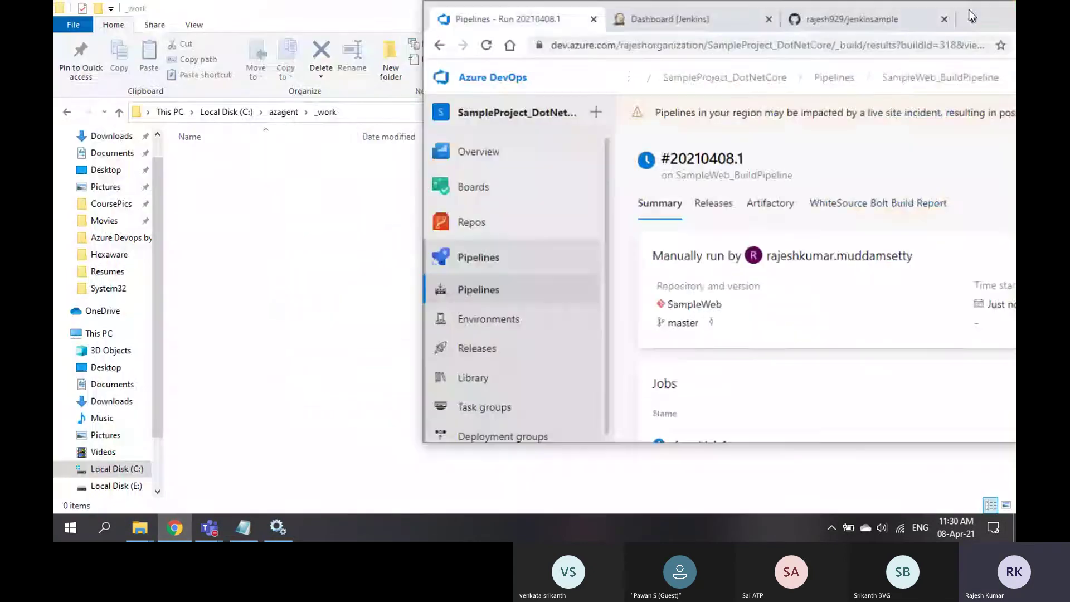
scroll(740, 302, down, 3)
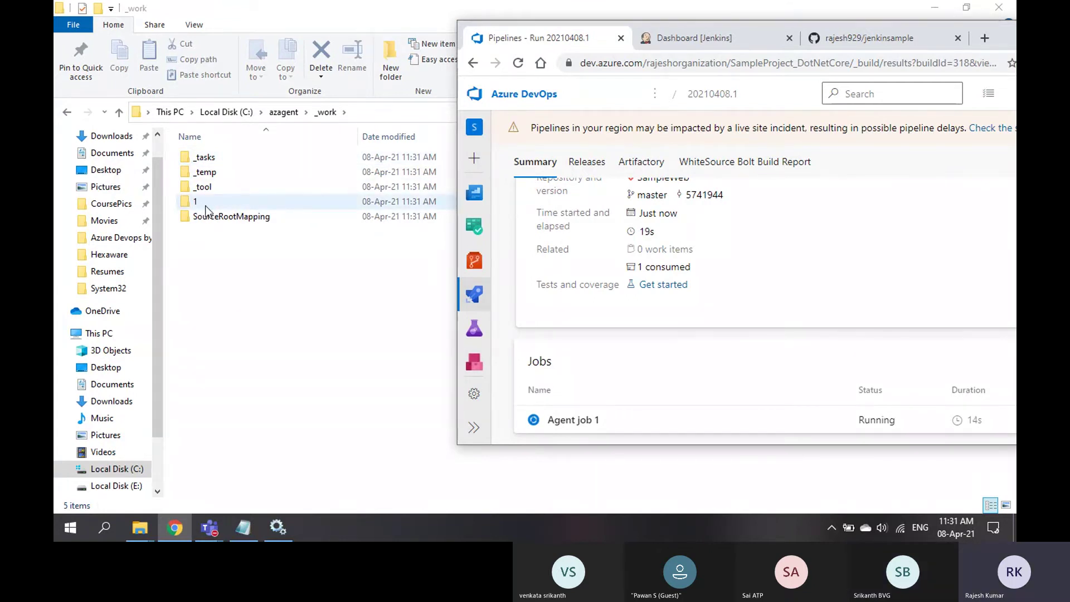
Open Agent job 1 of the run and examine the agent name and downloading task in the Initialize job log.
click(622, 425)
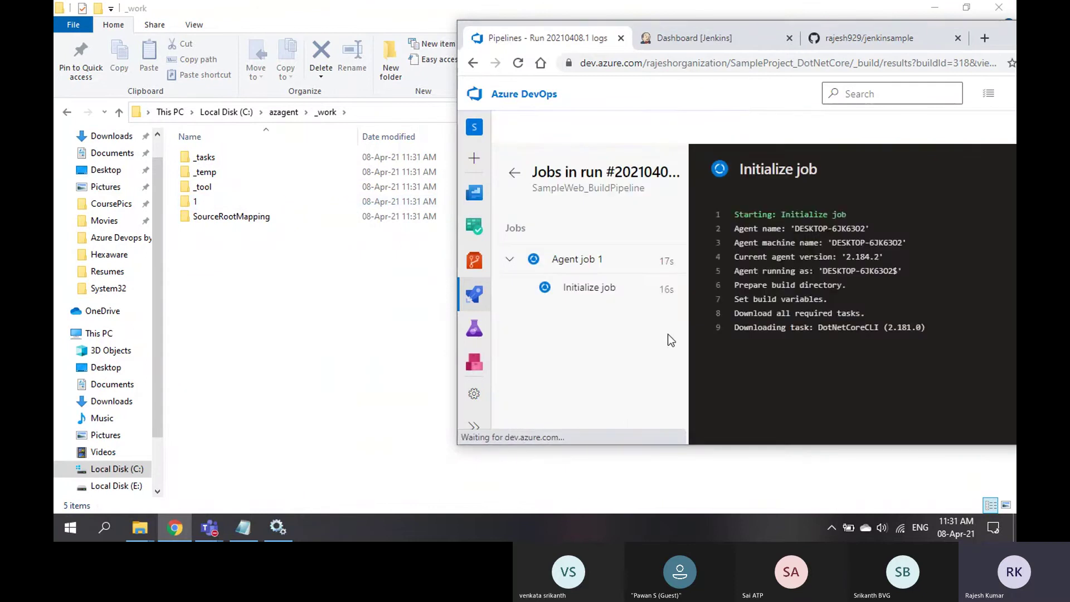
click(605, 289)
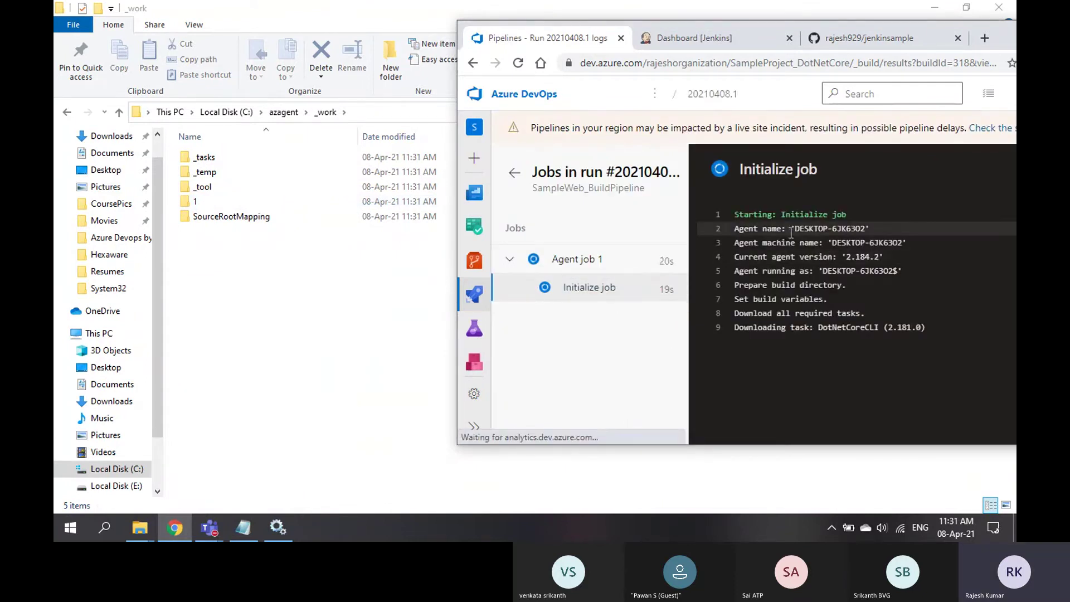
drag(791, 230, 861, 232)
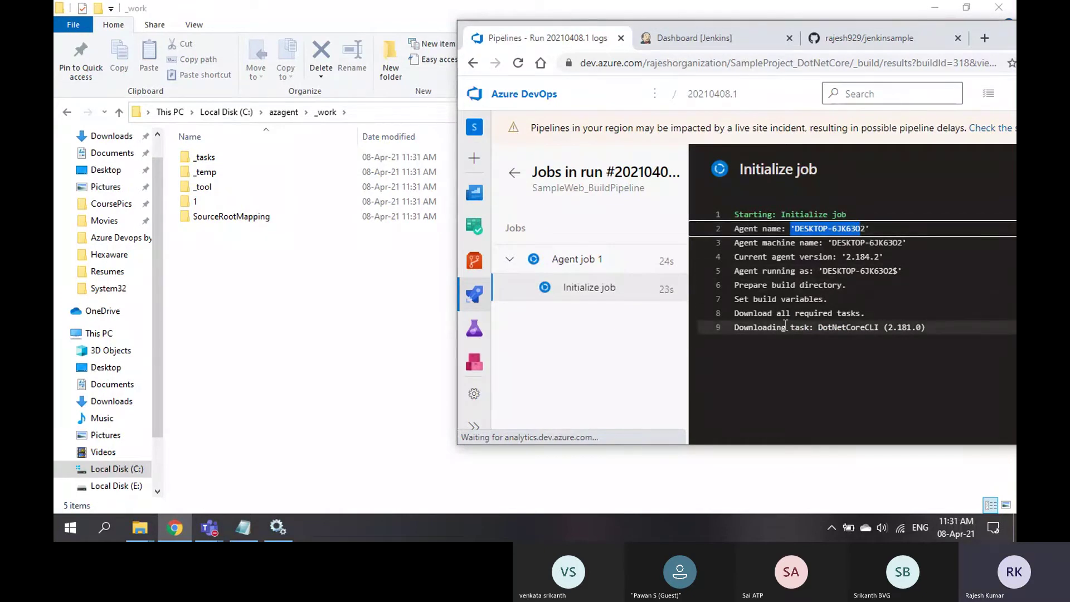
drag(818, 329, 879, 329)
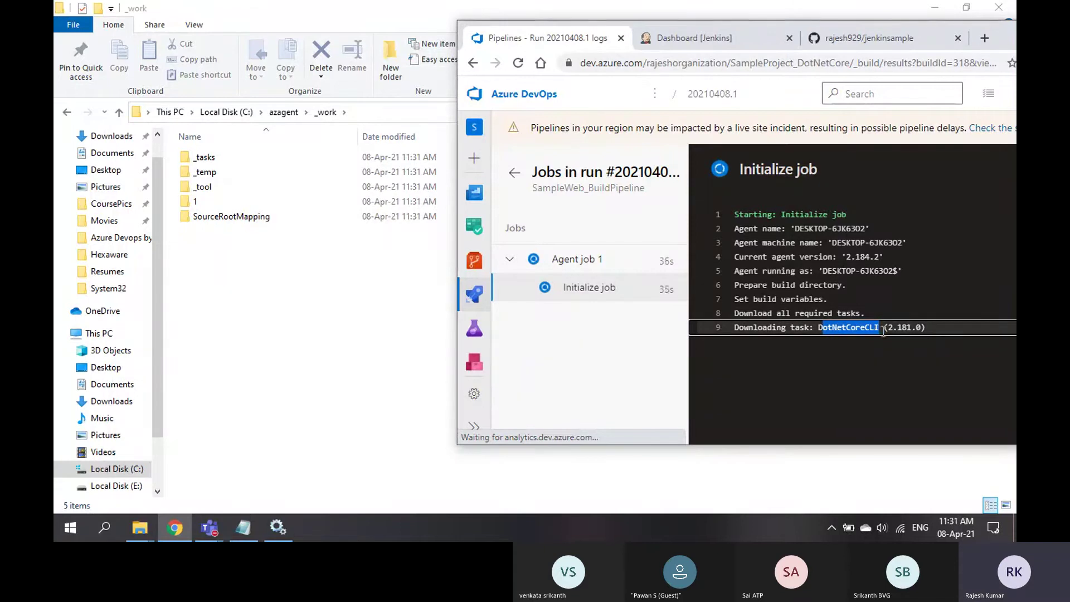
Switch to File Explorer, inspect the task folders inside _work\_tasks, and return to the _work folder.
click(444, 318)
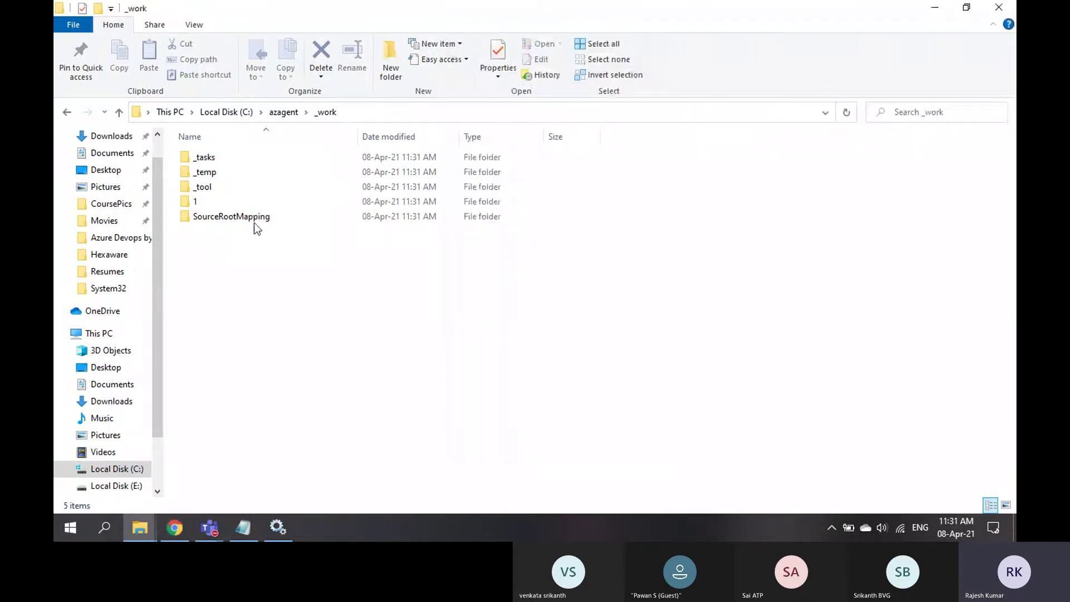
double_click(213, 158)
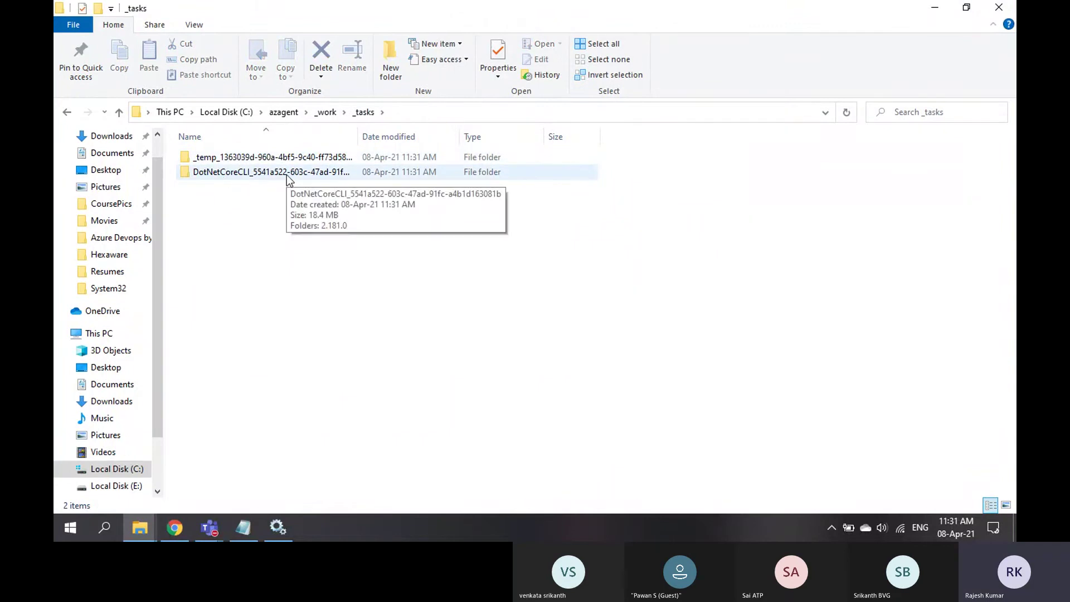
click(325, 112)
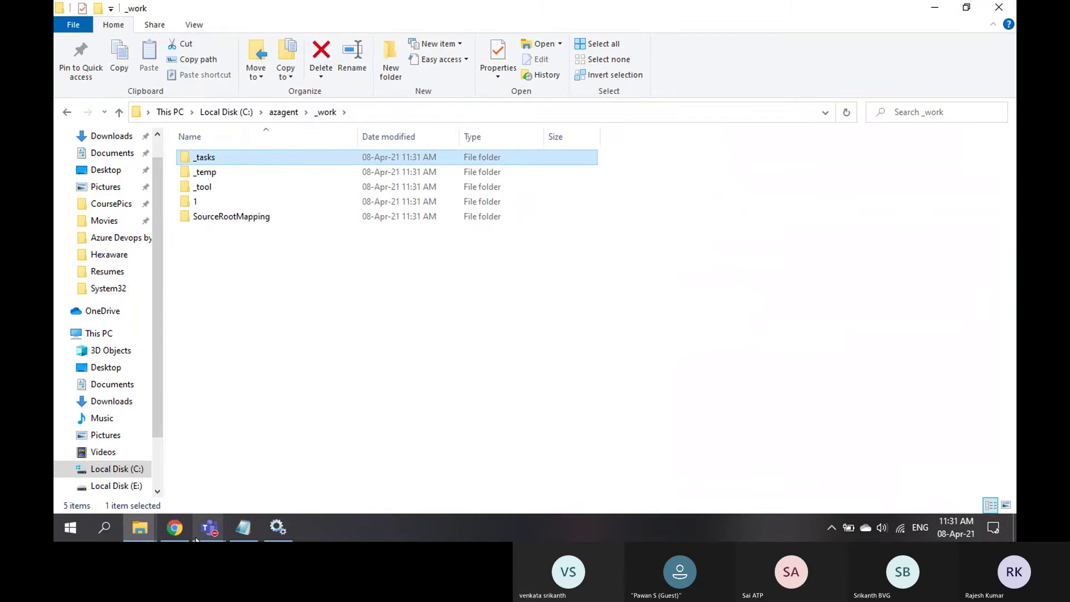
Bring the browser with the job log back, and reposition and widen its window so the _work folder stays visible beside it.
click(174, 527)
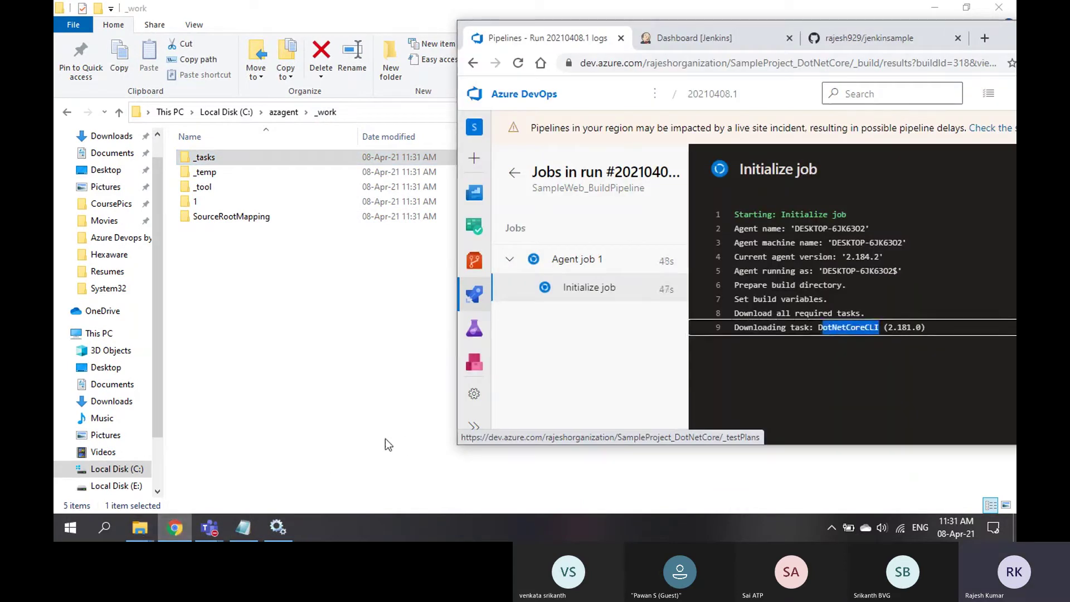
click(842, 384)
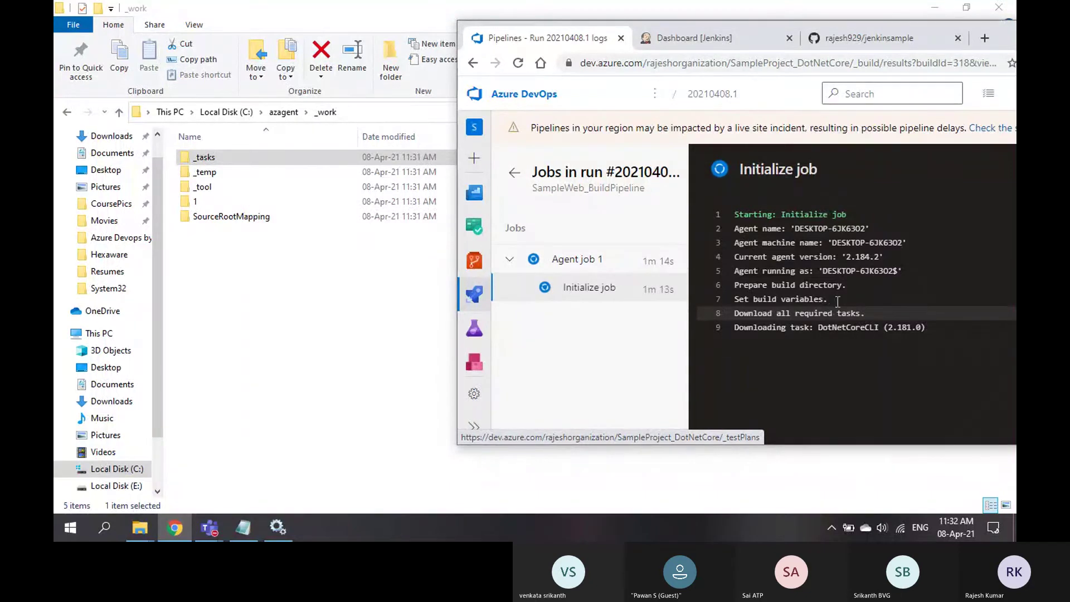
drag(981, 43, 834, 85)
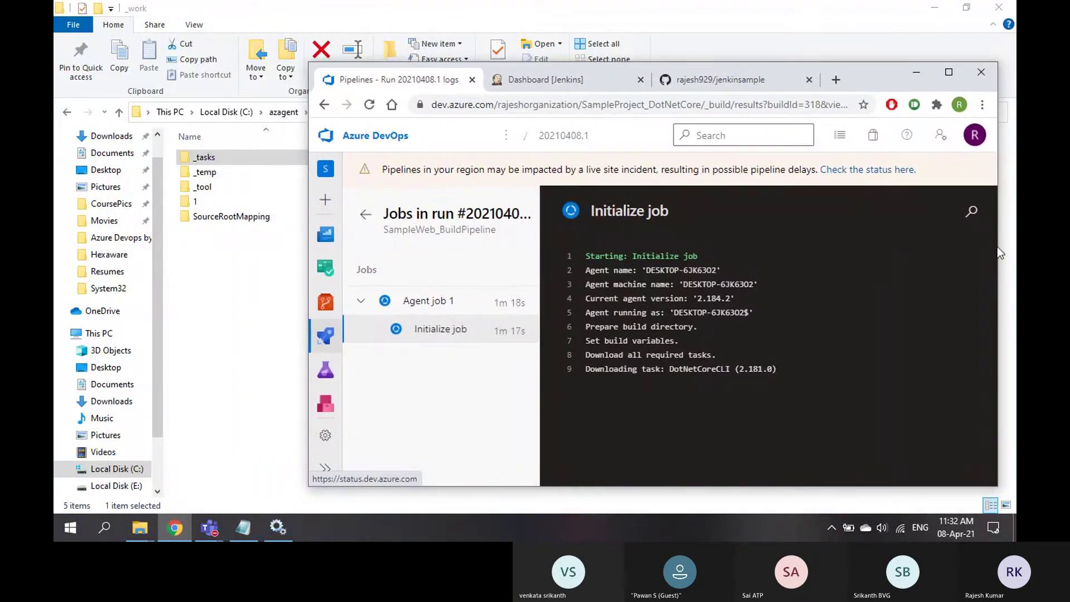
drag(998, 248, 1016, 252)
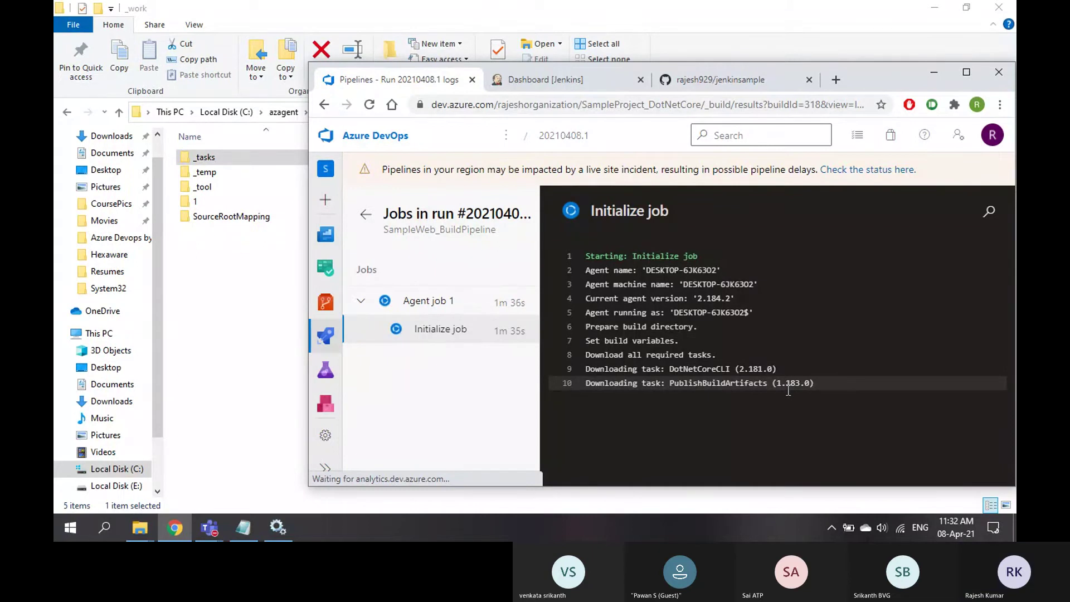
Check the _tasks folder for newly downloaded tasks, go back to _work through azagent, and bring the browser back to the front.
click(206, 157)
double_click(206, 157)
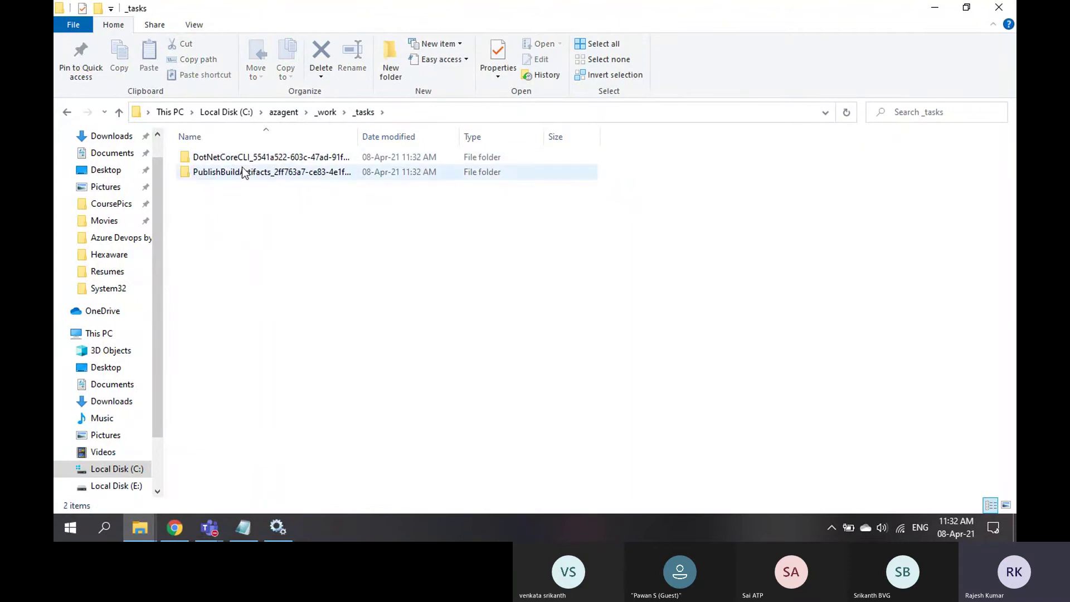
click(176, 527)
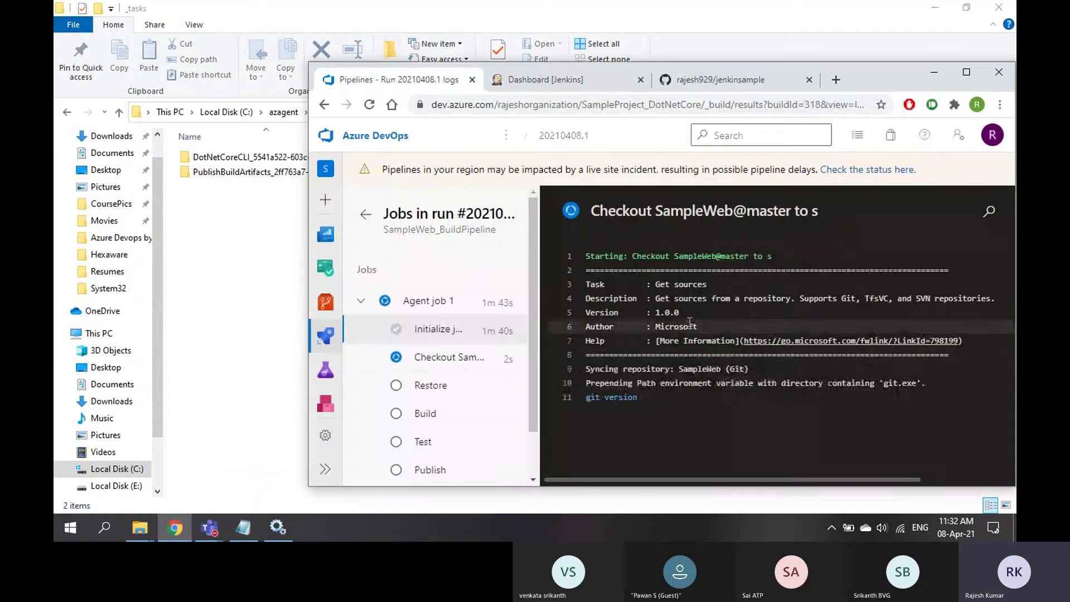
click(283, 119)
click(283, 112)
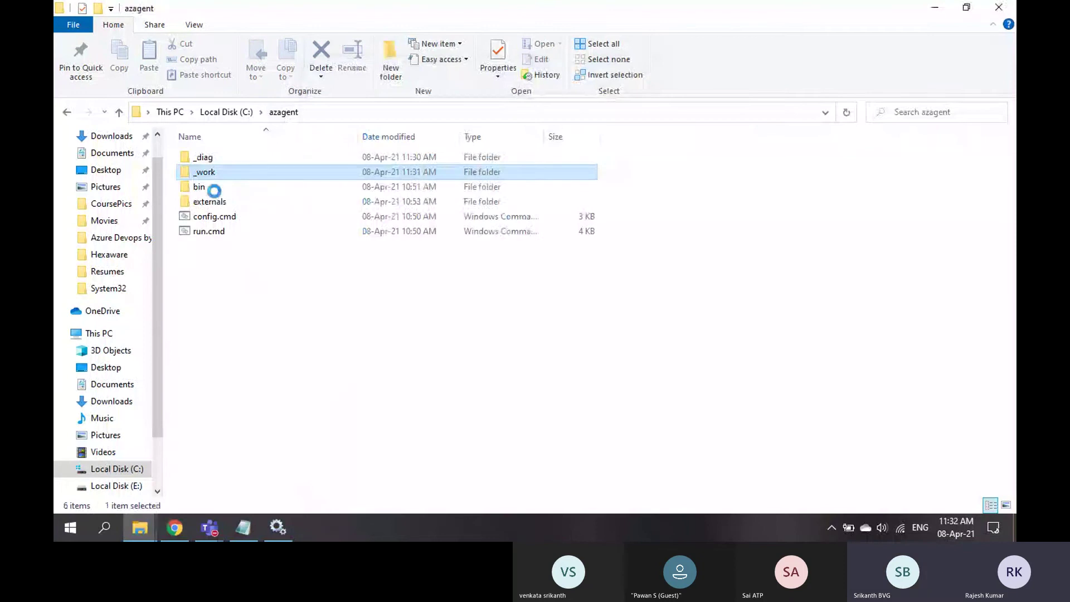
double_click(209, 174)
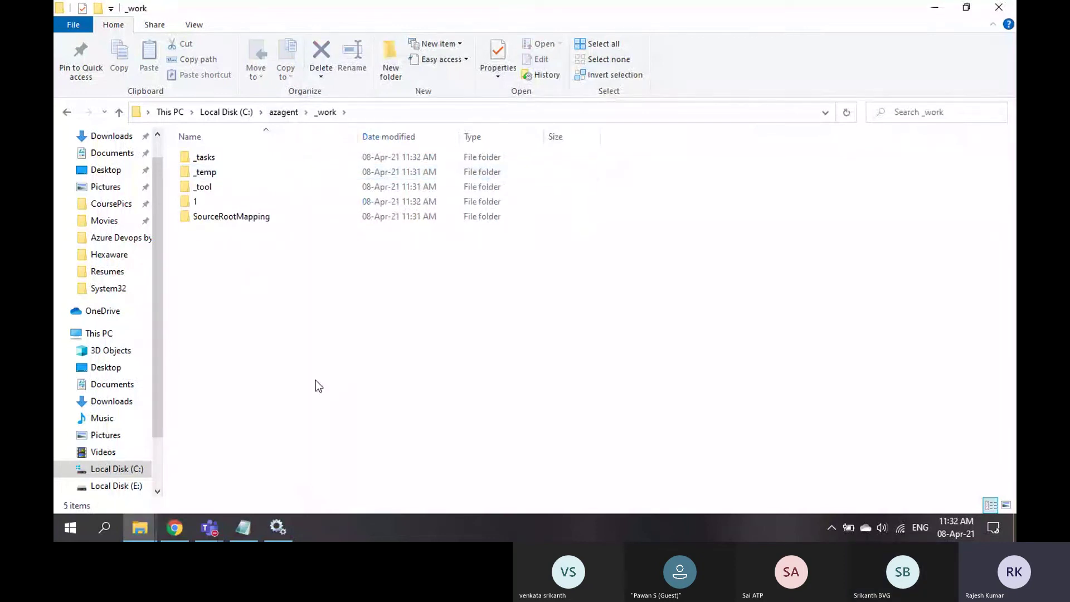
click(176, 528)
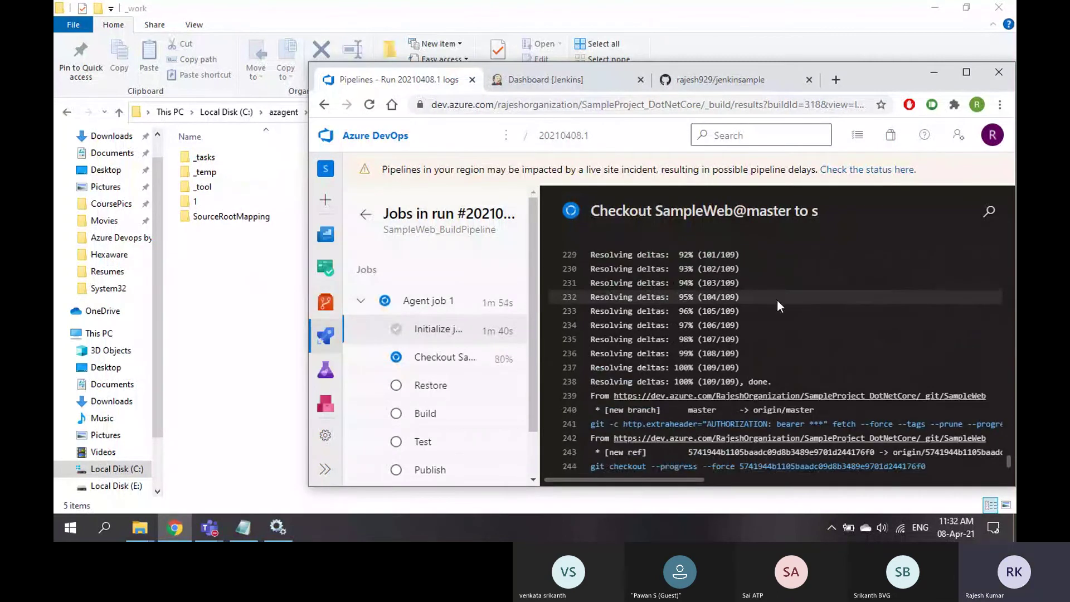
Open the Checkout SampleWeb@master to s log, view it maximized, and restore the browser window beside File Explorer.
click(434, 360)
click(966, 72)
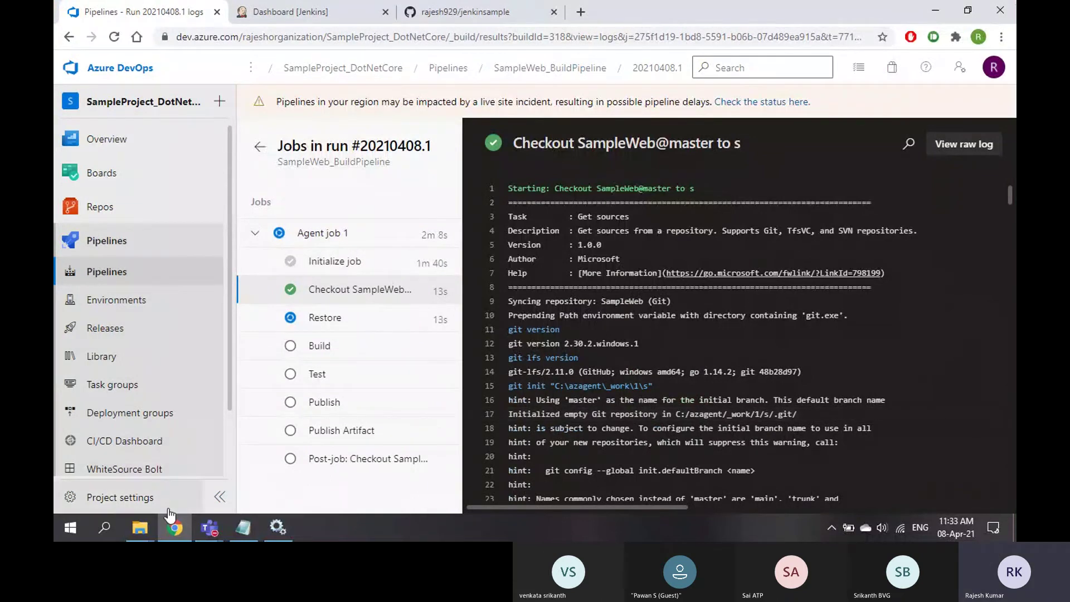
click(969, 14)
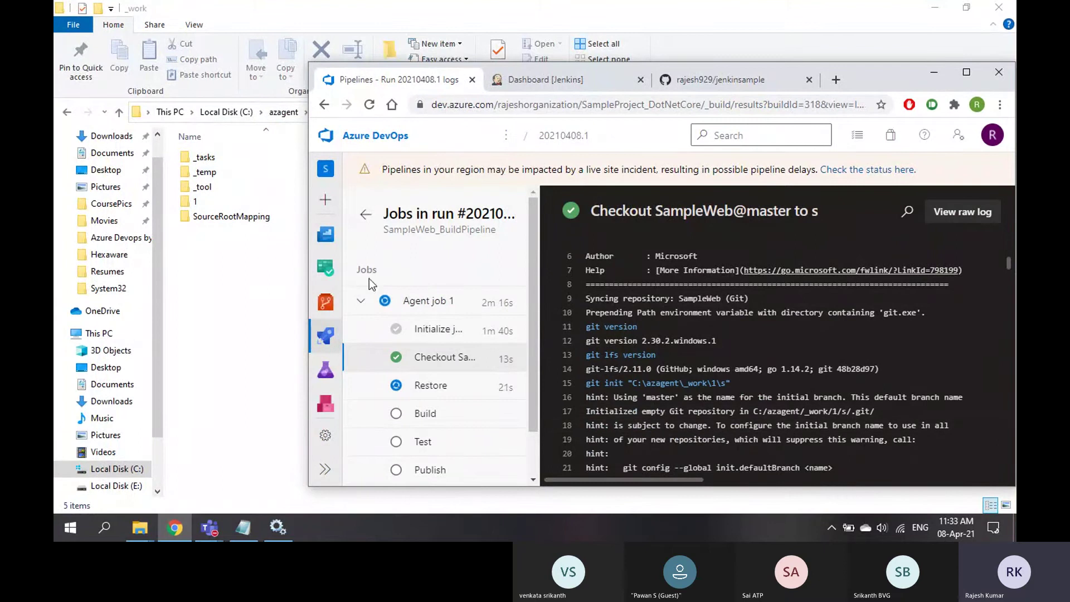
Open folder 1 in the agent's _work folder and inspect the checked-out source files in its s subfolder.
click(209, 197)
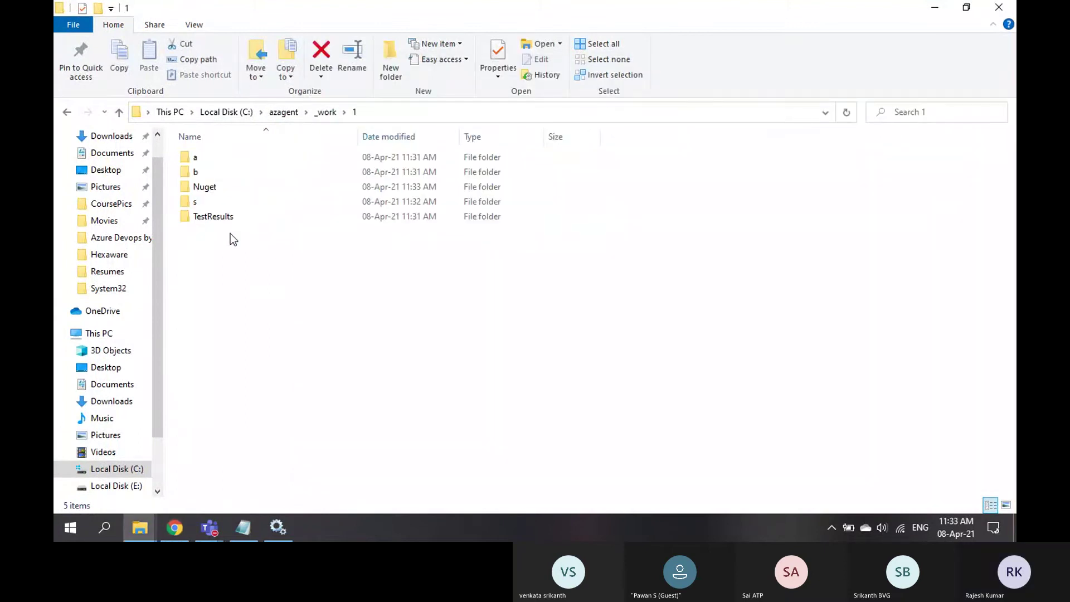
click(175, 528)
click(209, 205)
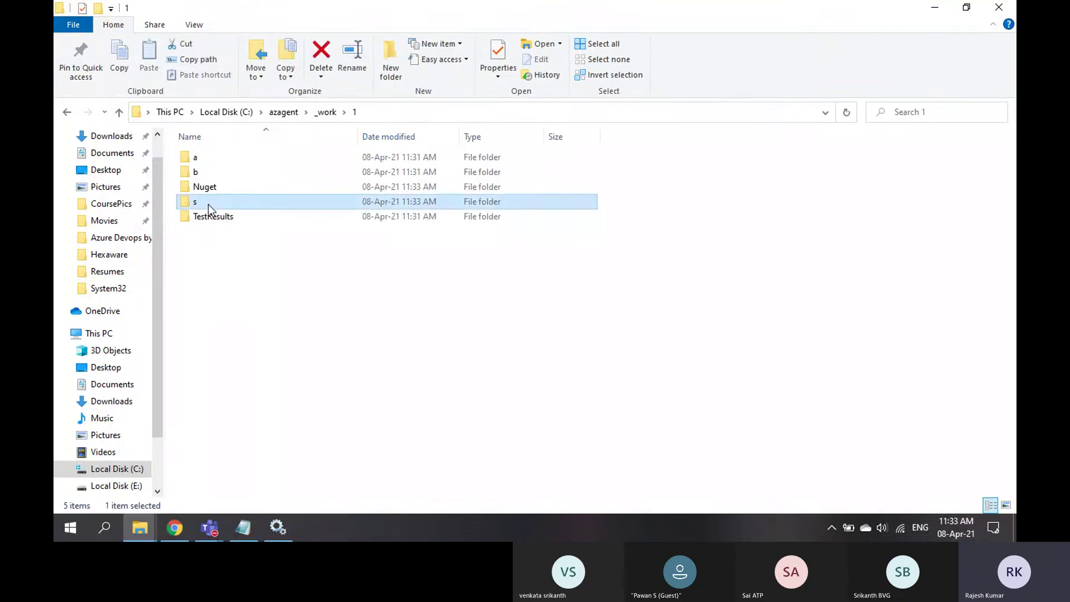
double_click(210, 204)
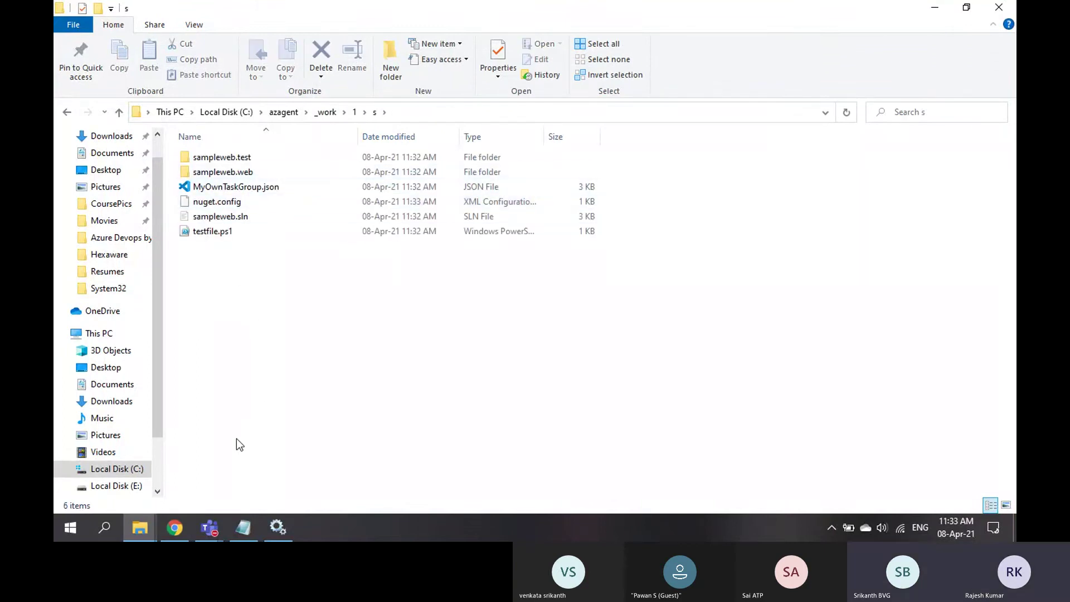
Return to the browser and review the git commands in the Checkout SampleWeb@master to s log through to its end.
click(175, 528)
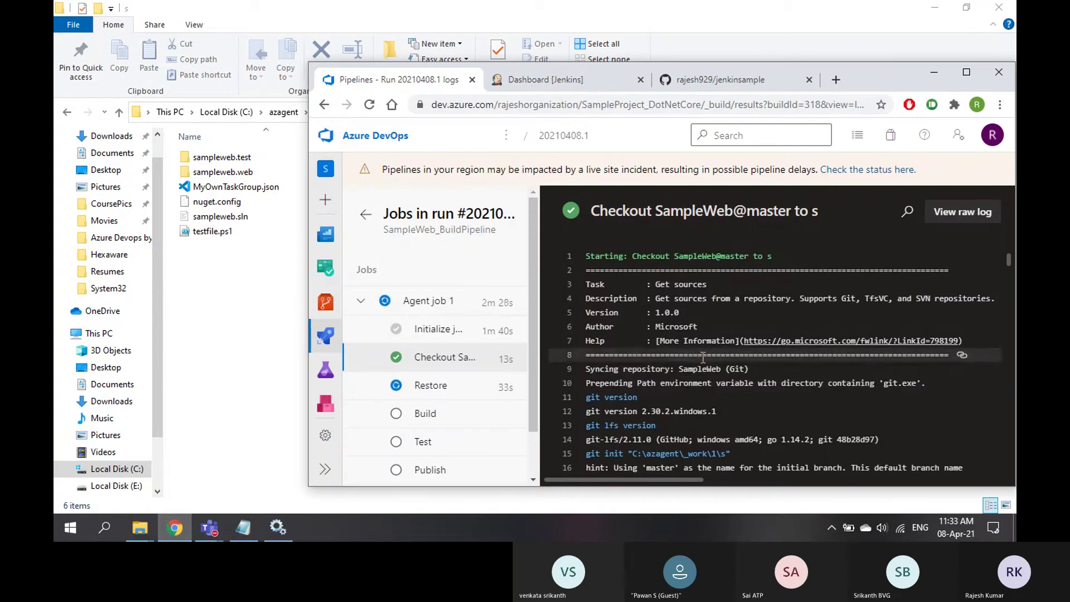
scroll(804, 389, down, 6)
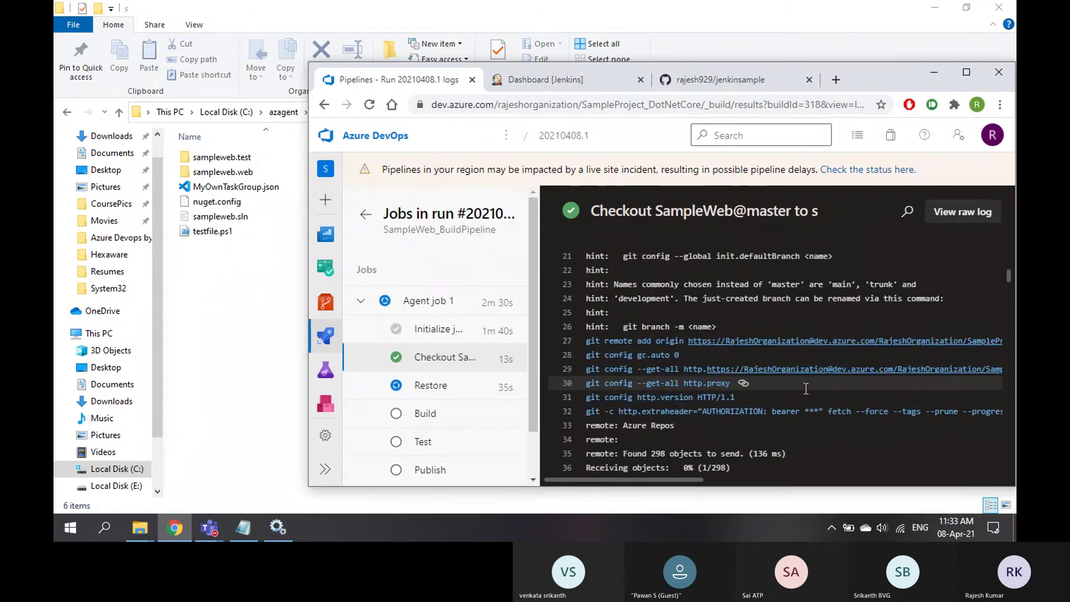
scroll(806, 389, up, 5)
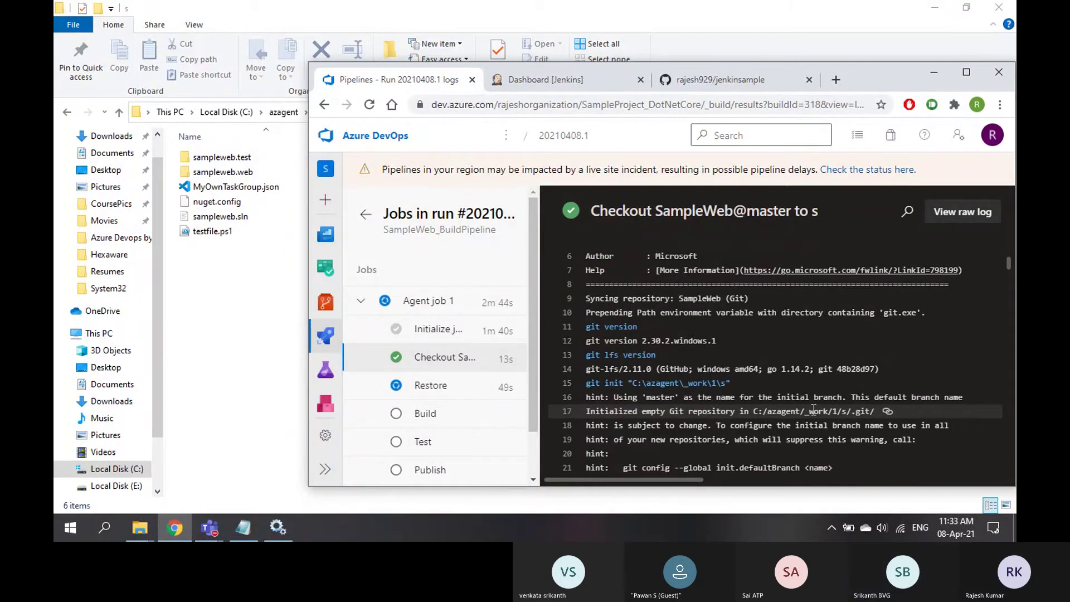
scroll(814, 410, down, 3)
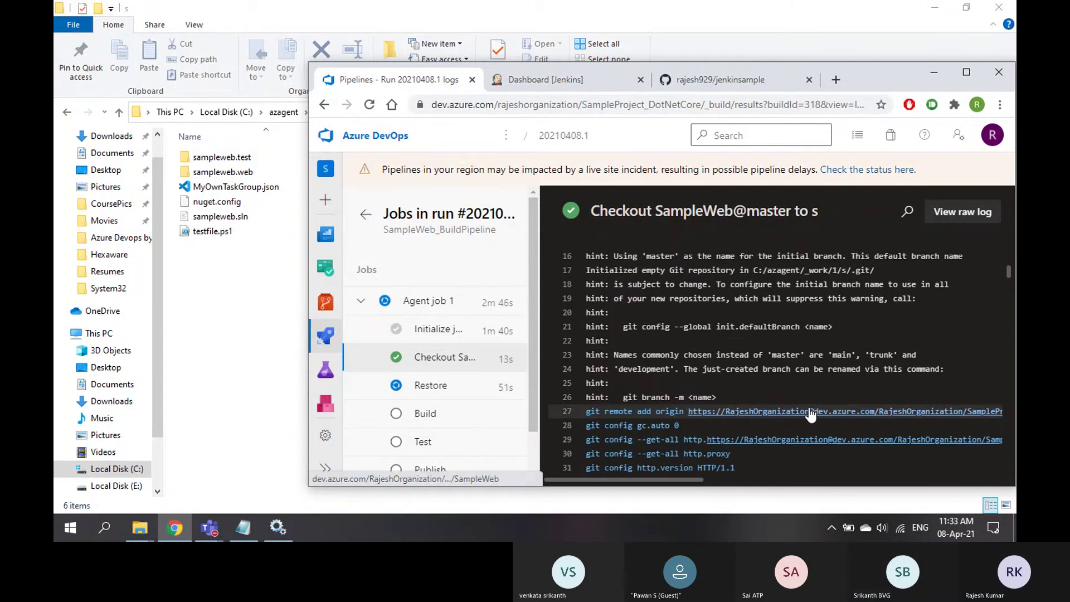
scroll(811, 413, down, 20)
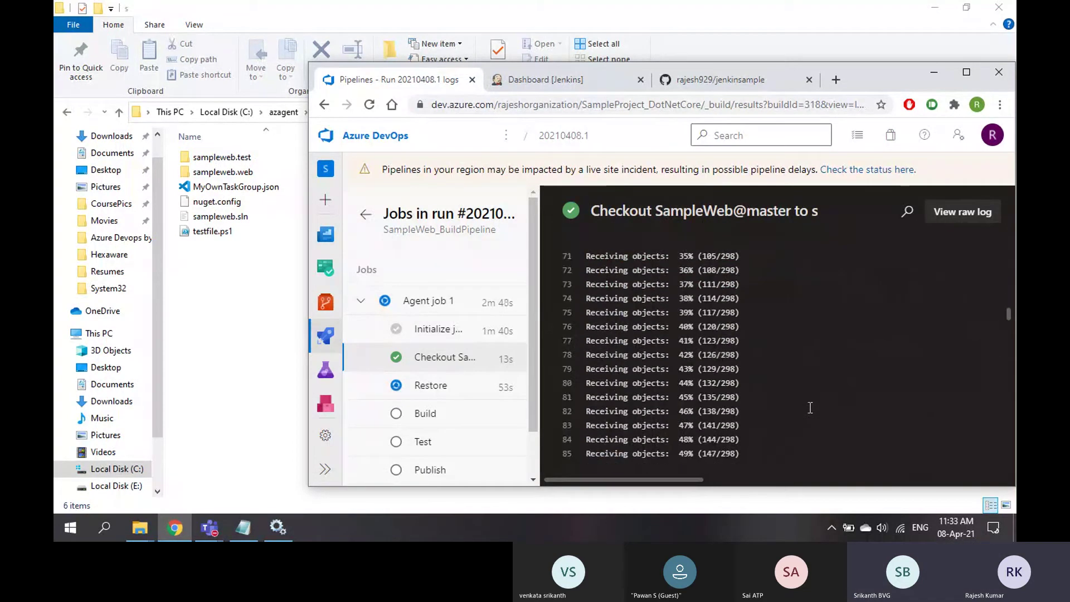
scroll(811, 407, down, 20)
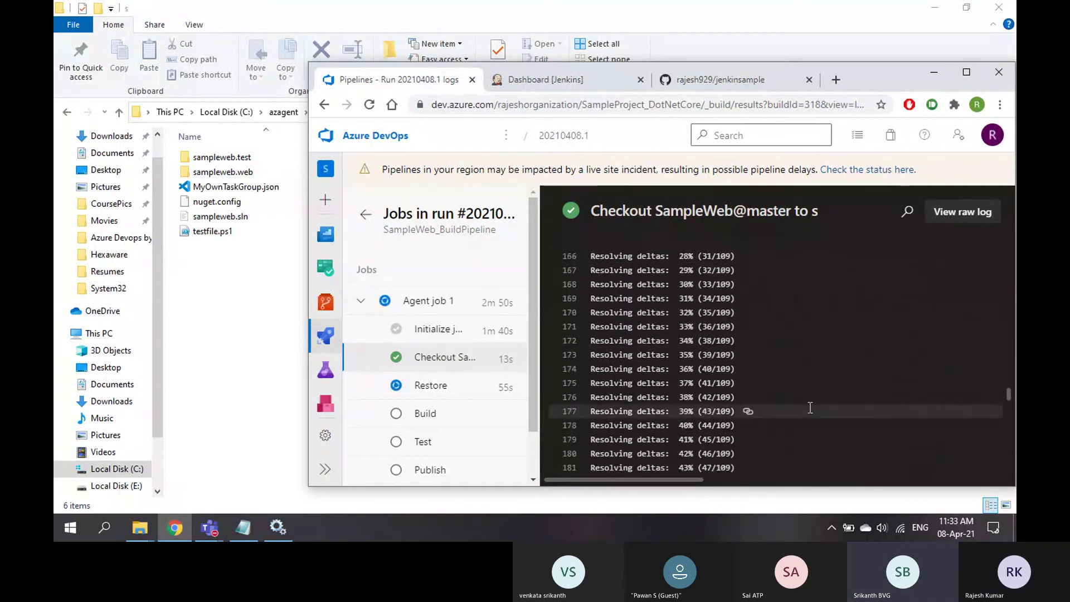
scroll(811, 408, down, 15)
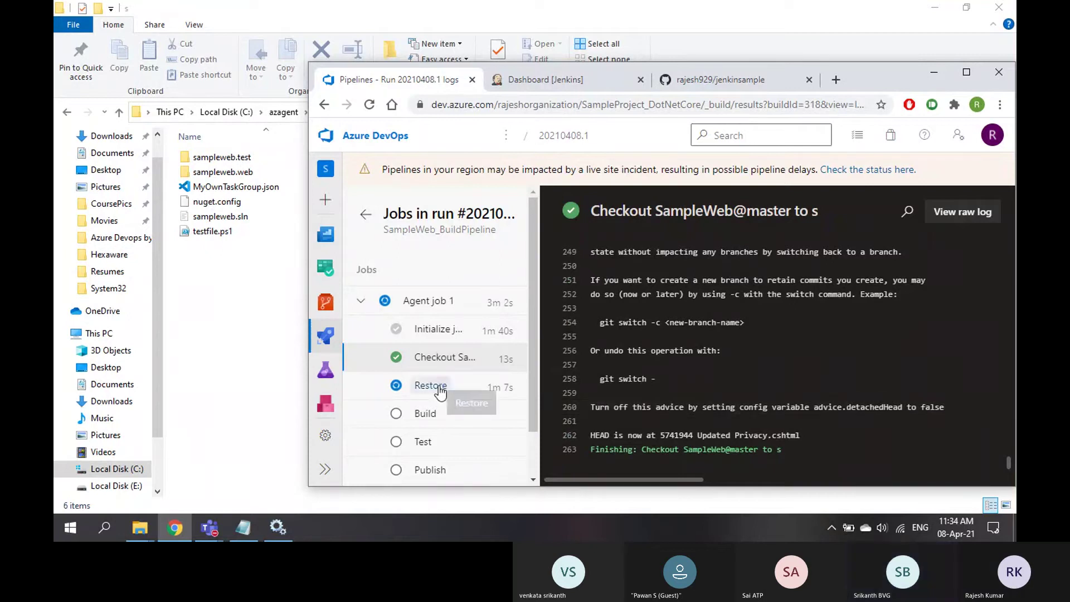
Open the SampleWeb repository files in Repos to compare them with the agent's local s folder.
click(326, 302)
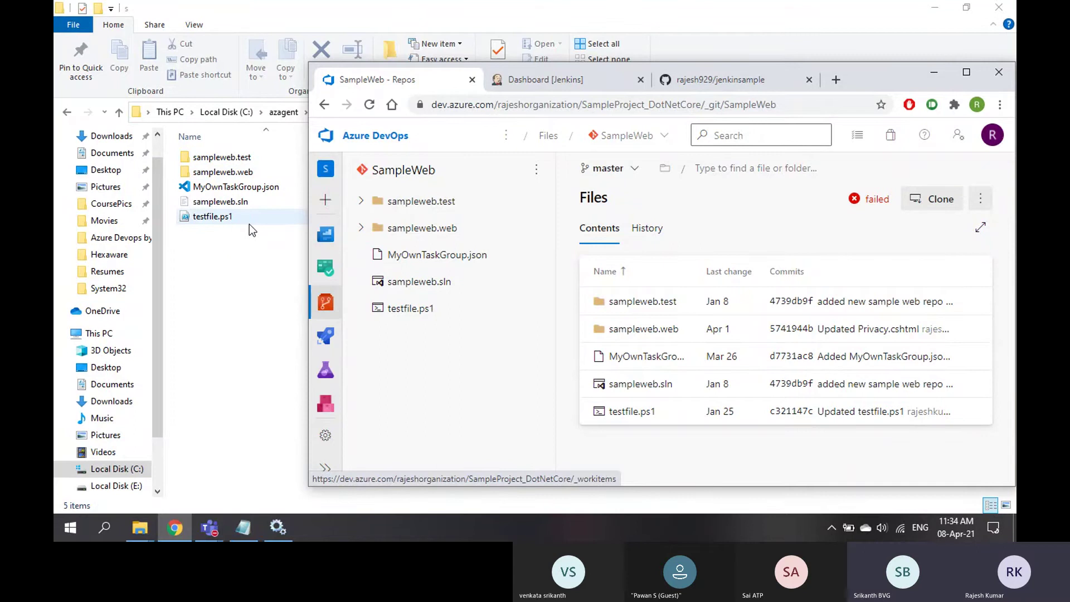
mouse_move(319, 248)
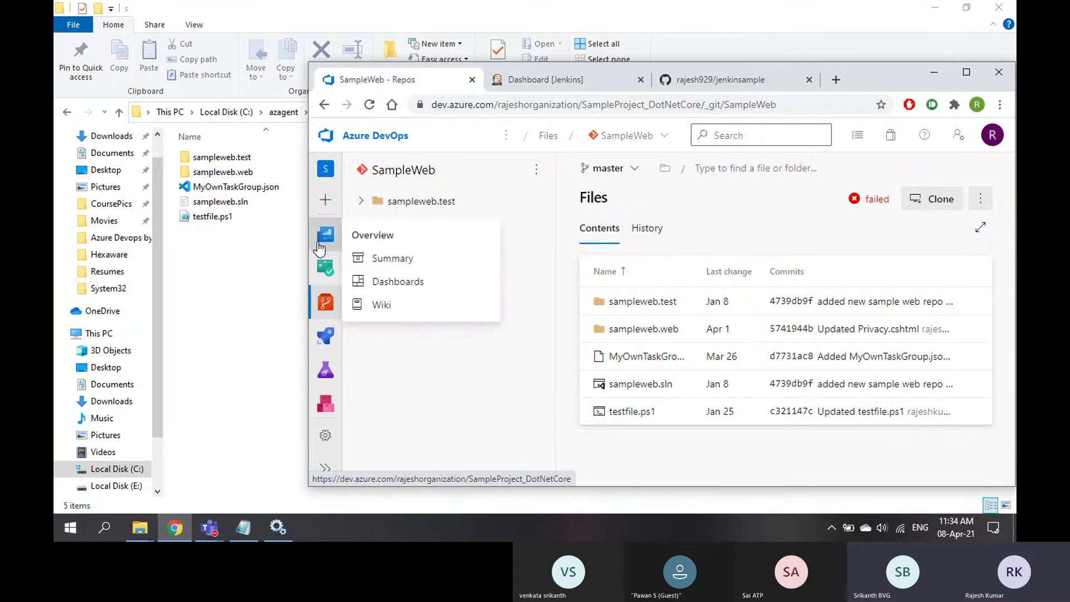
Go to Pipelines in the maximized browser window and open the agent pools in the SampleProject_DotNetCore project settings.
click(329, 336)
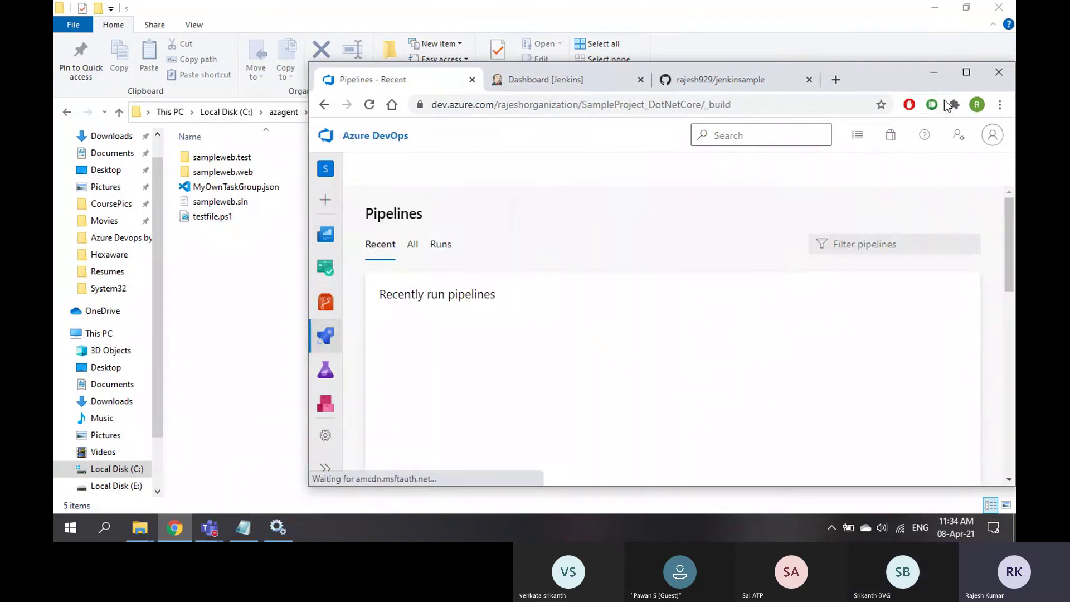
click(967, 71)
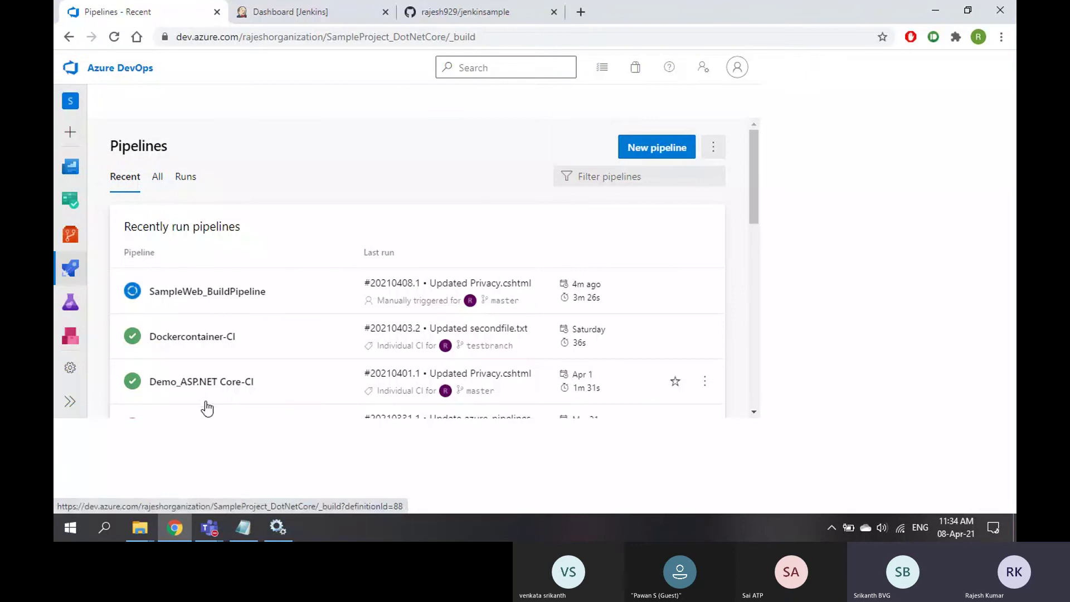
scroll(294, 336, down, 4)
scroll(387, 359, up, 4)
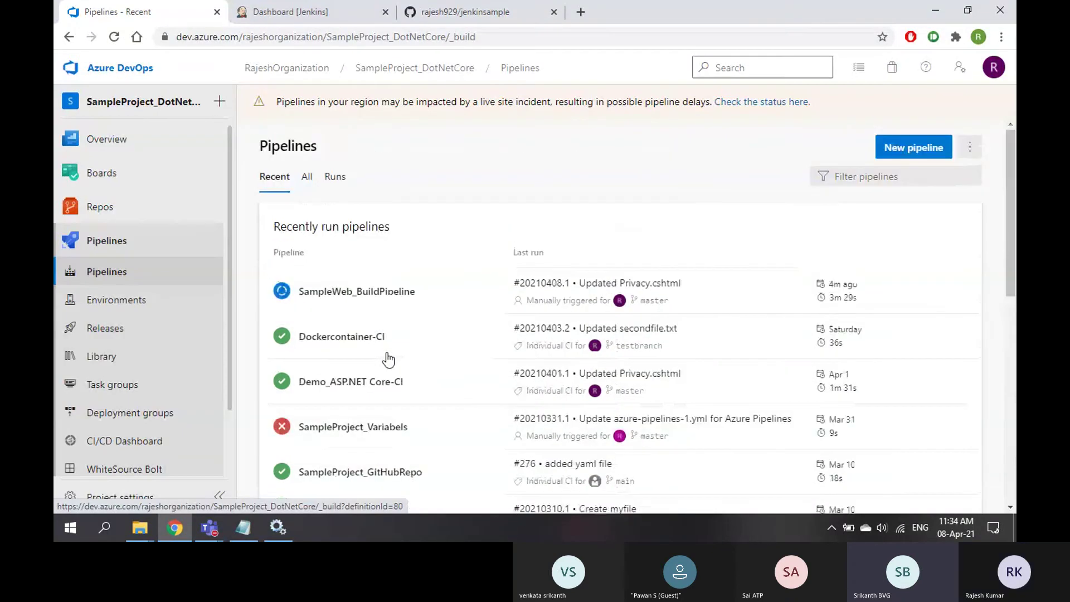
scroll(152, 370, down, 2)
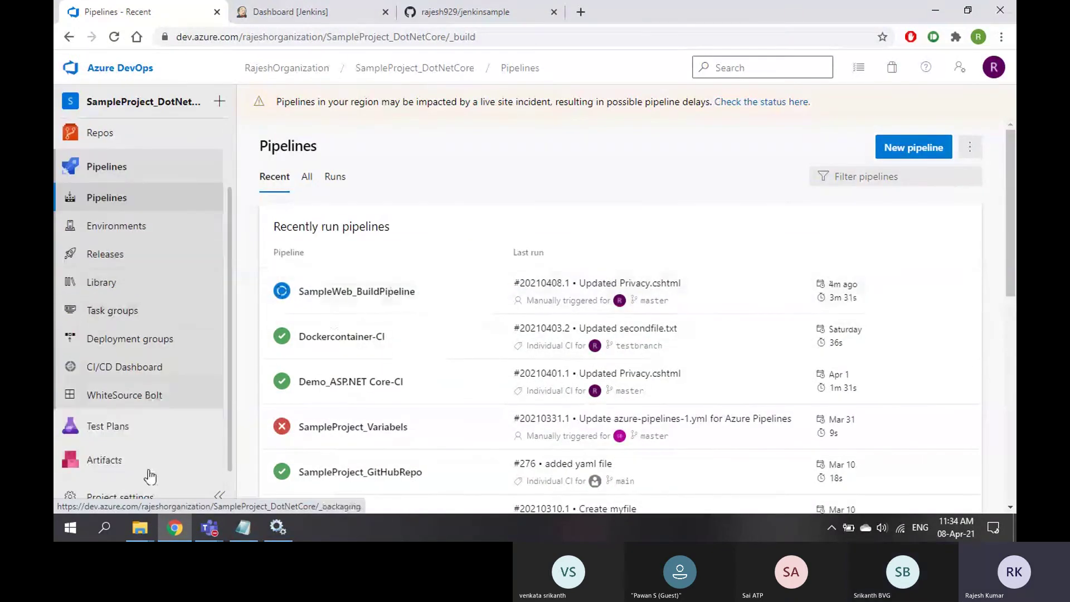
click(130, 505)
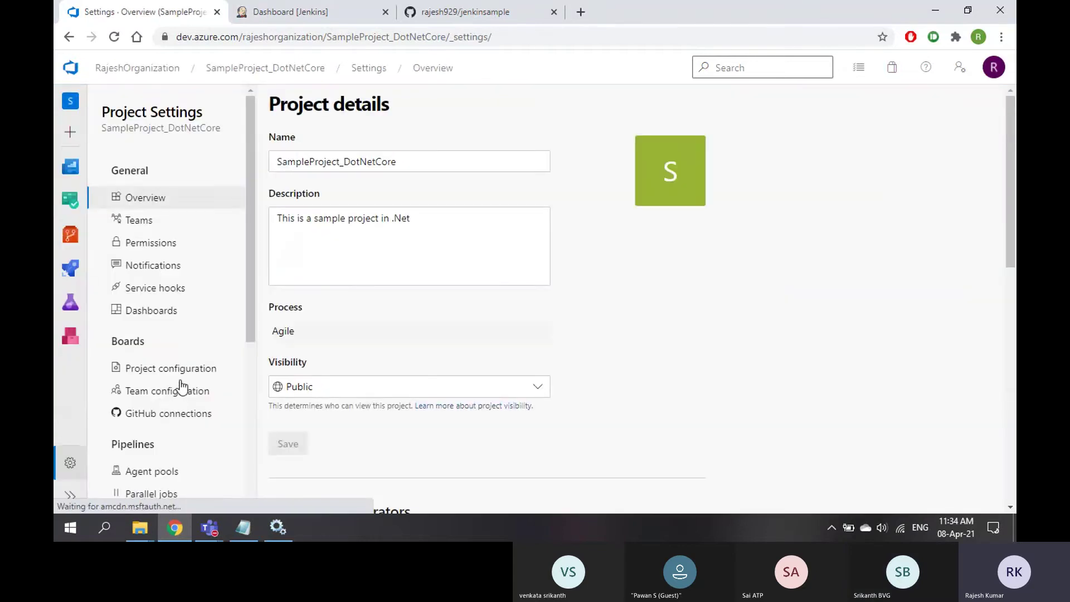
scroll(161, 401, down, 5)
click(159, 195)
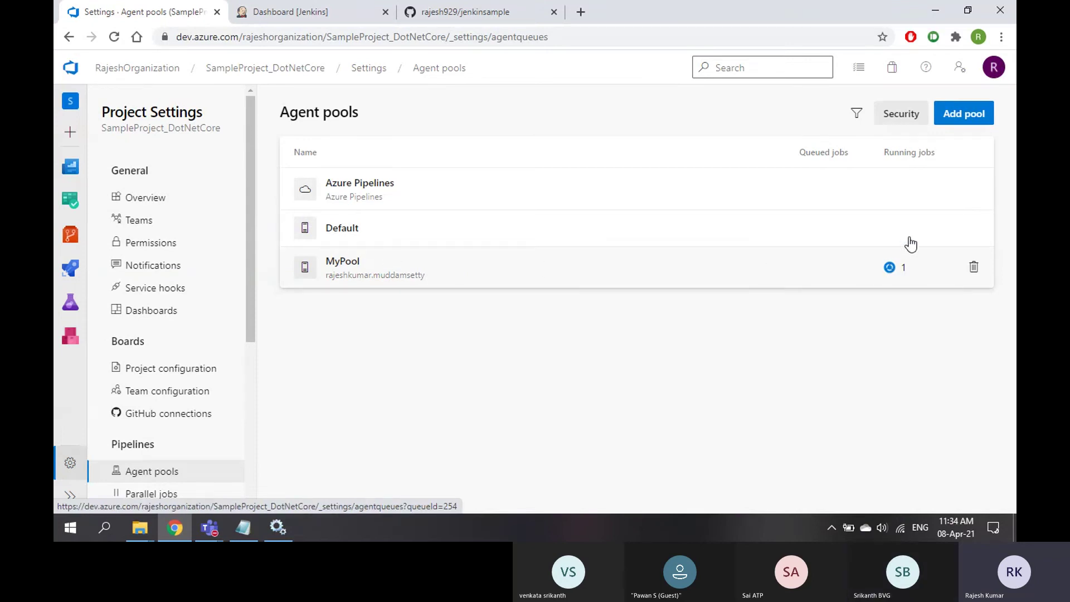
Open MyPool and check its agents and its job list.
click(774, 282)
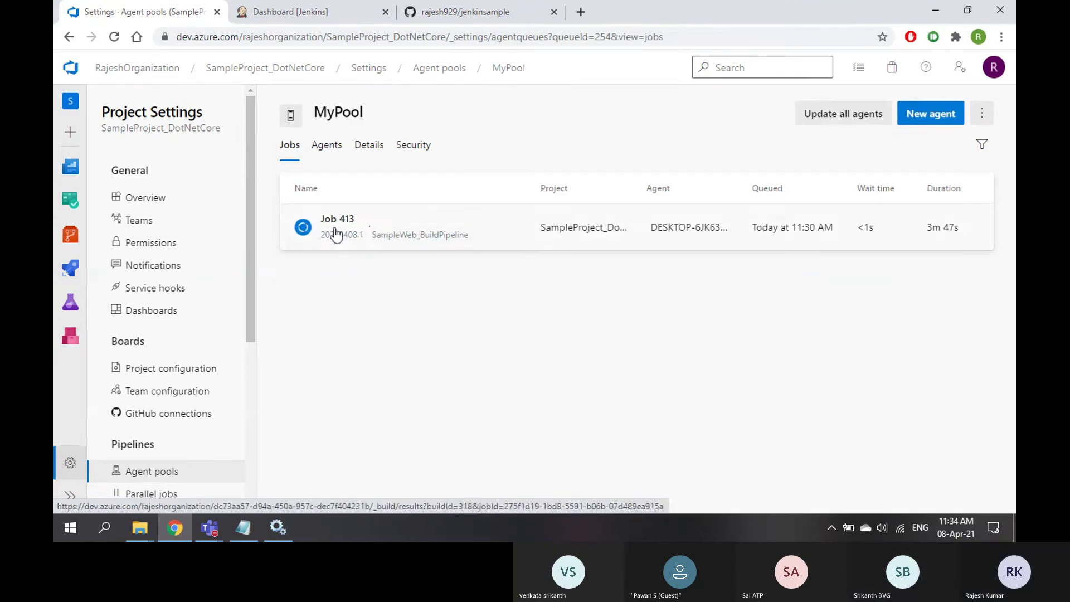
click(326, 147)
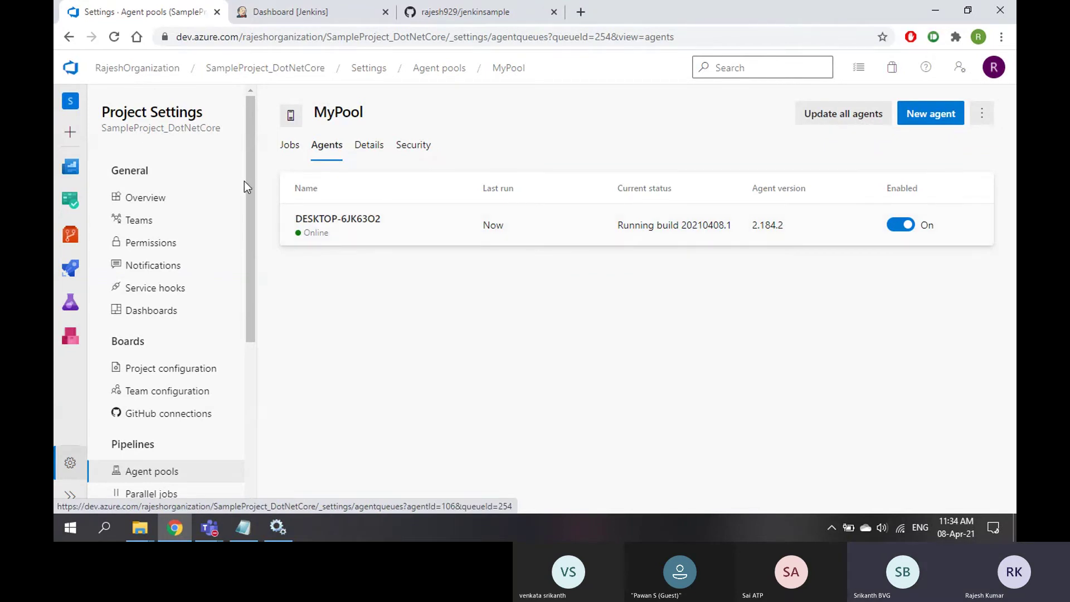
click(292, 147)
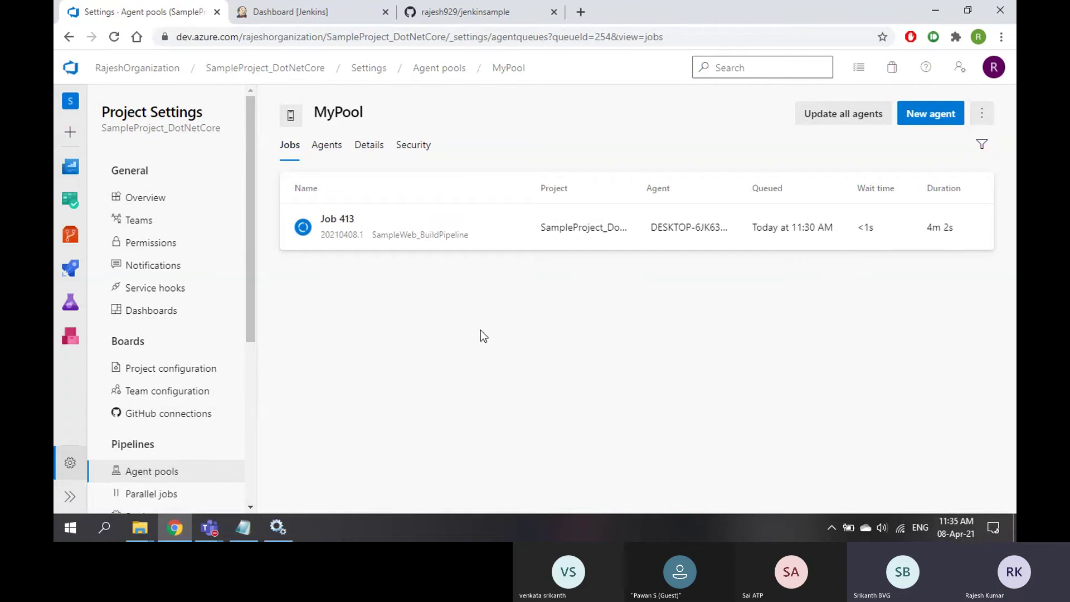
Open the SampleWeb_BuildPipeline run from Job 413 and highlight the uploaded folder path in the Publish Artifact log of Agent job 1.
click(403, 223)
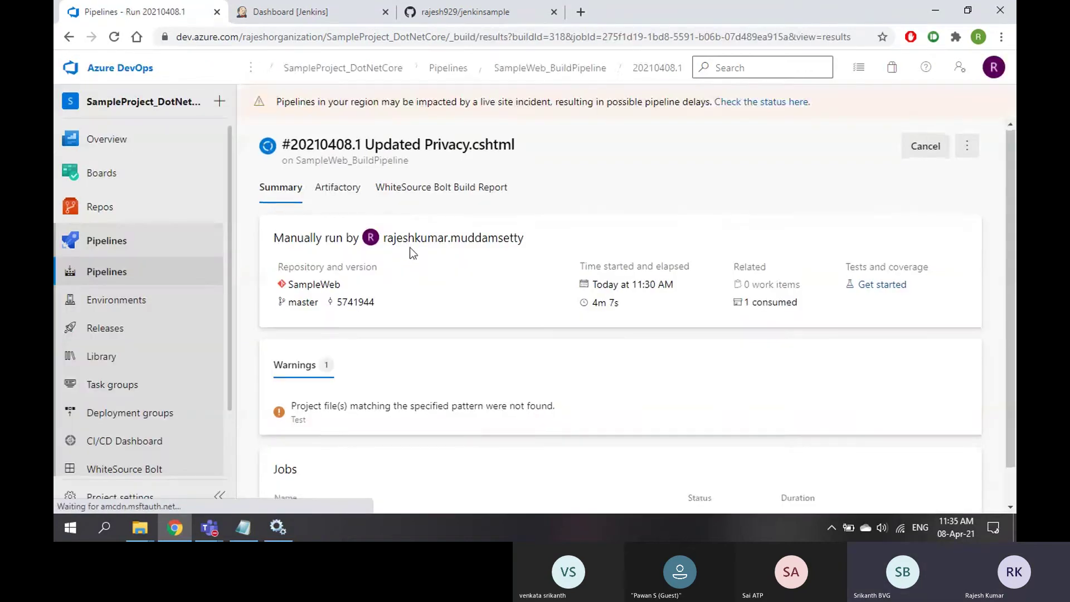
scroll(412, 254, down, 1)
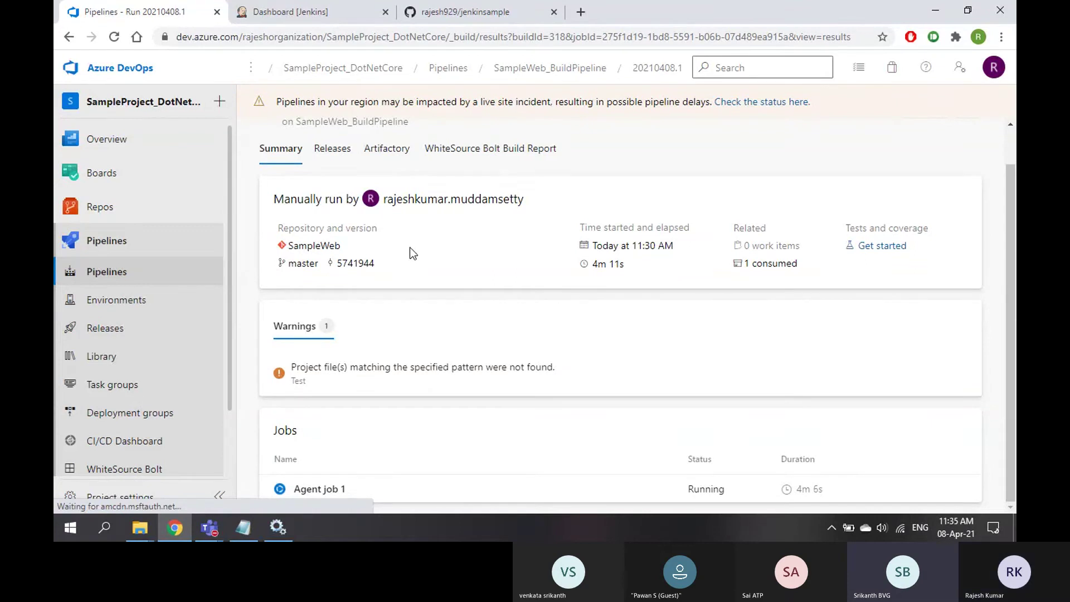
click(361, 491)
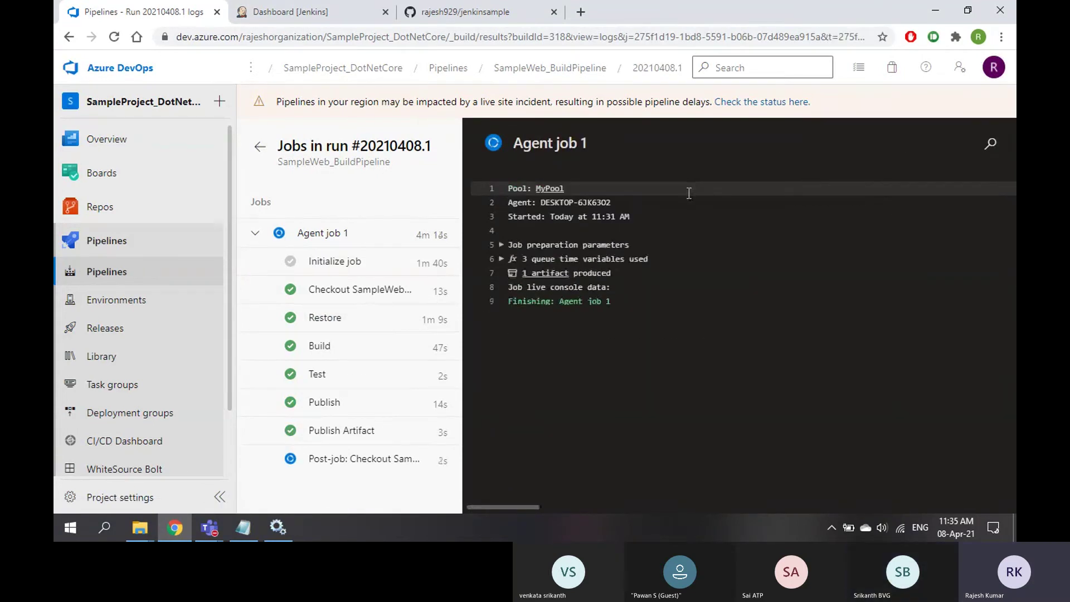
click(354, 431)
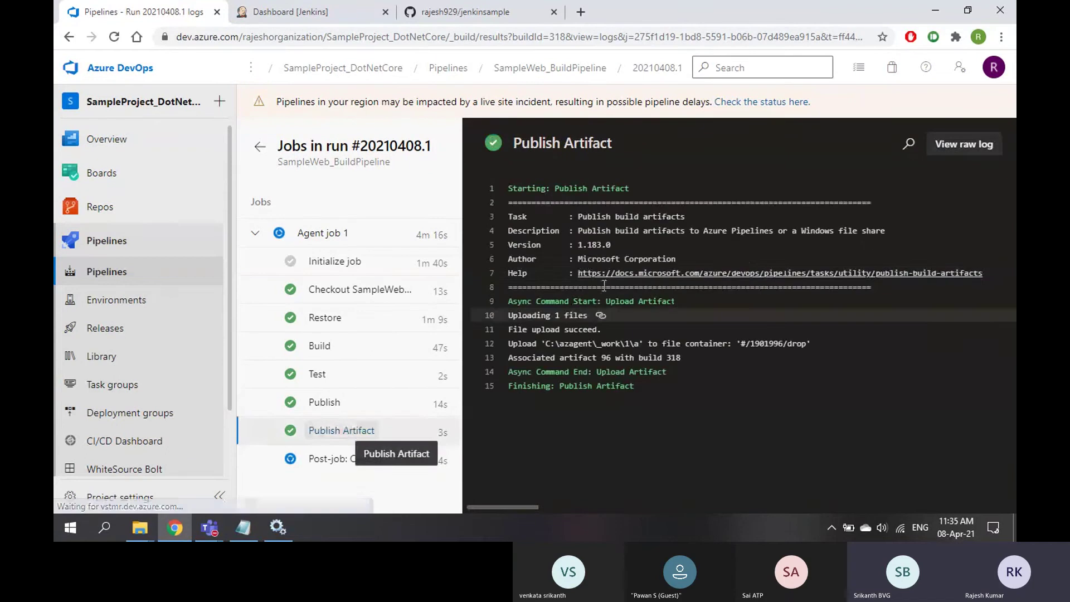
click(631, 344)
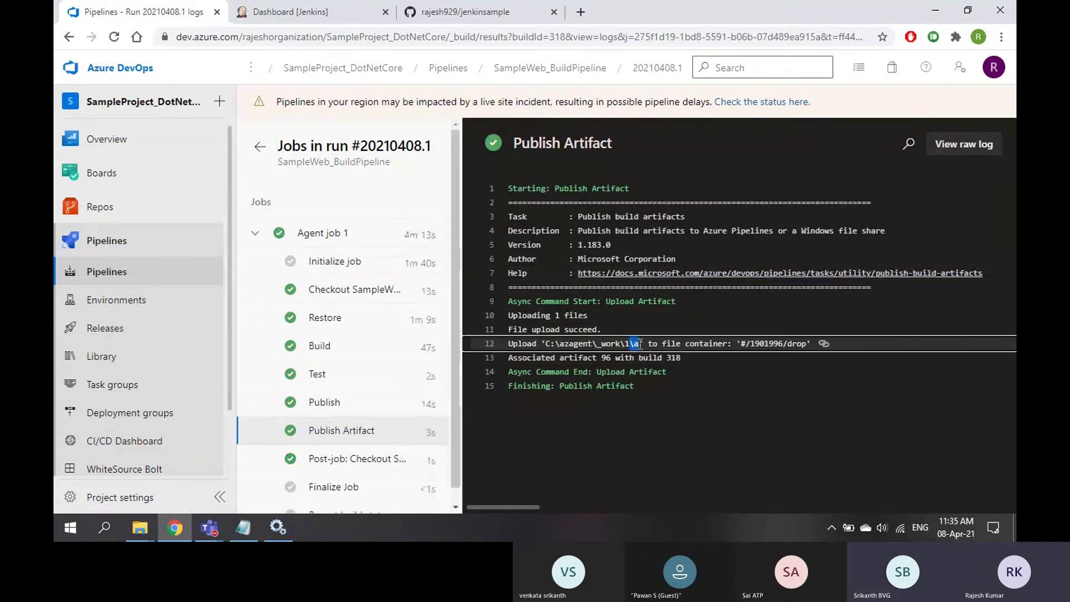
Switch to File Explorer and open folder 1 in C:\azagent\_work to locate the a folder.
click(145, 530)
click(200, 444)
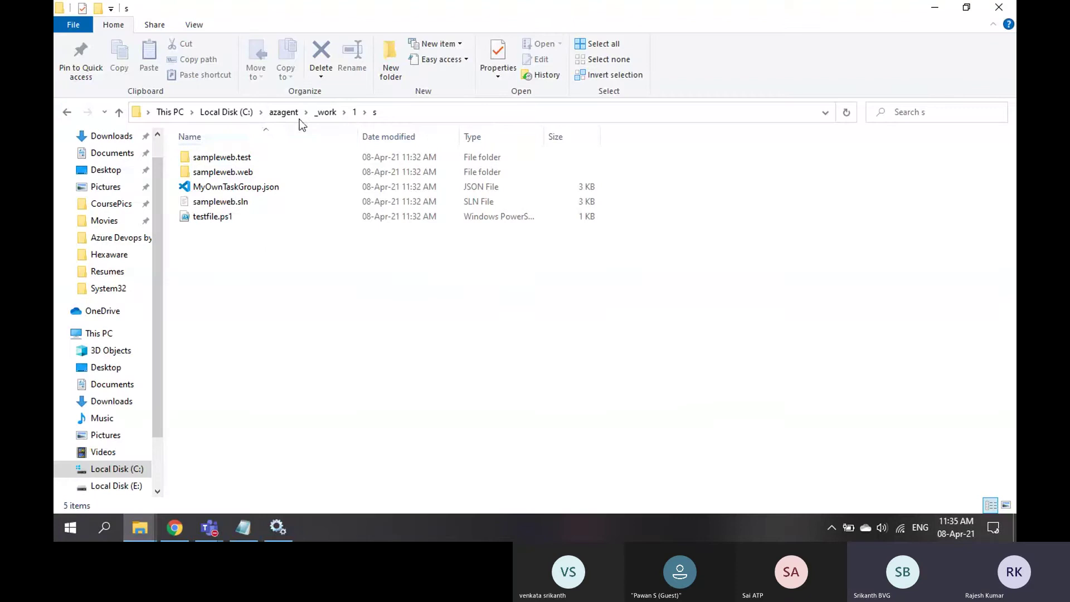
click(327, 112)
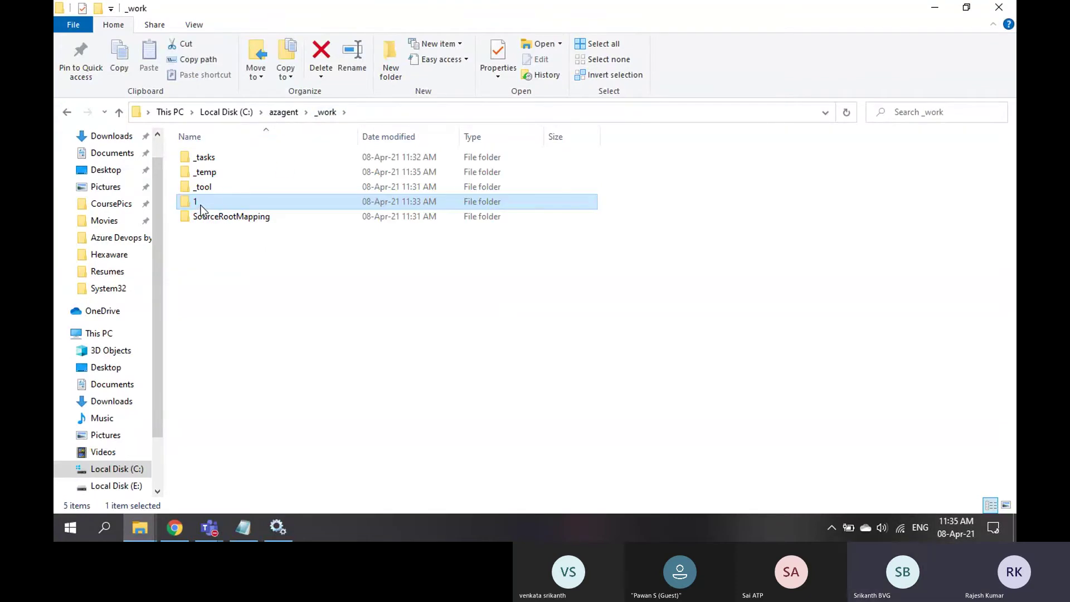
double_click(201, 205)
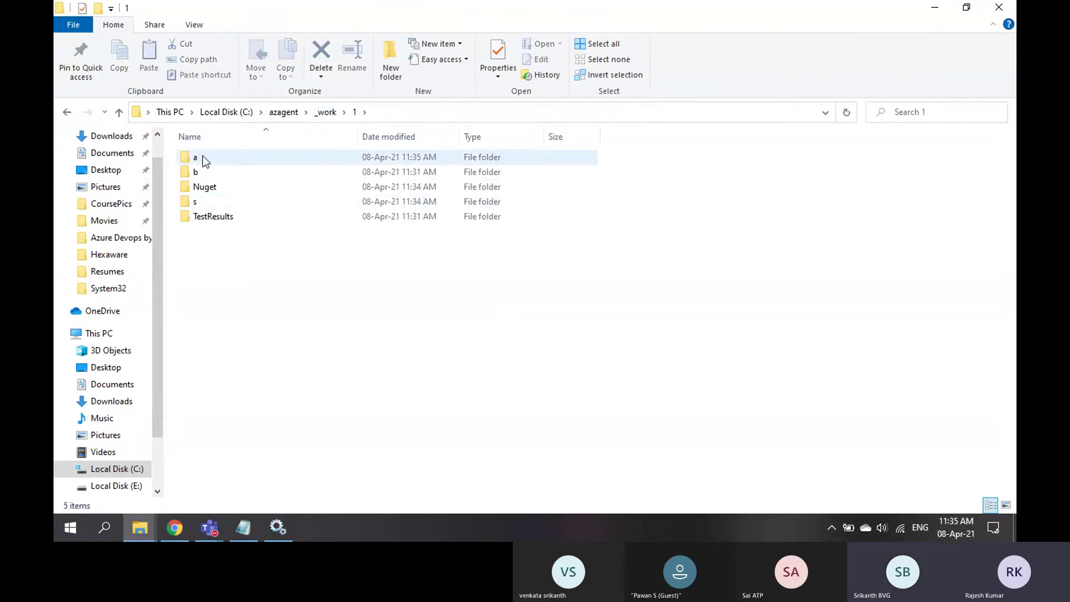
Return to the browser and expand the drop artifact among the published artifacts of run #20210408.1.
click(174, 528)
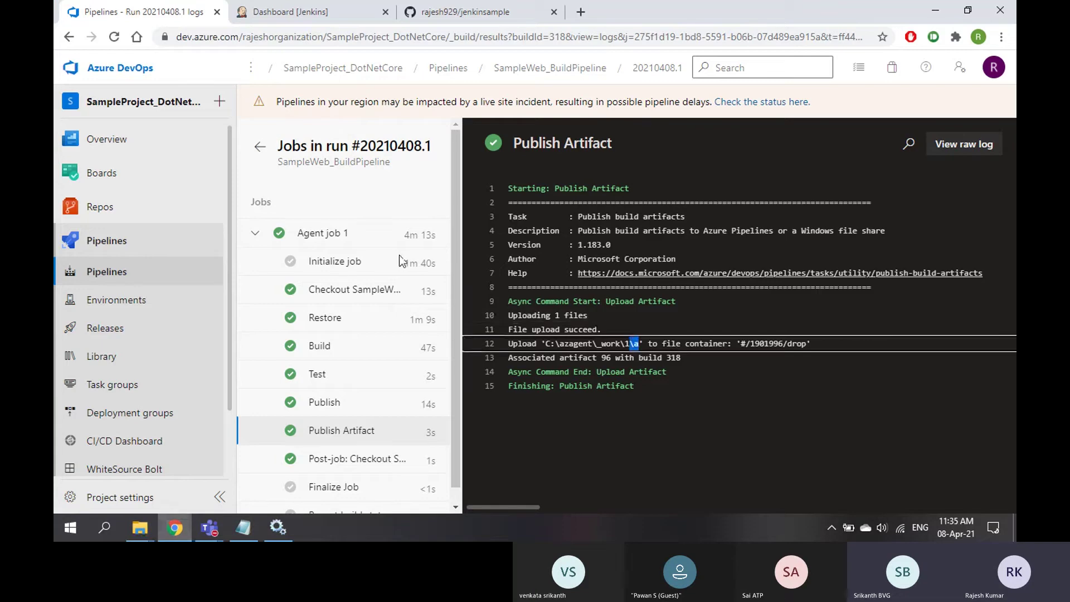
click(260, 147)
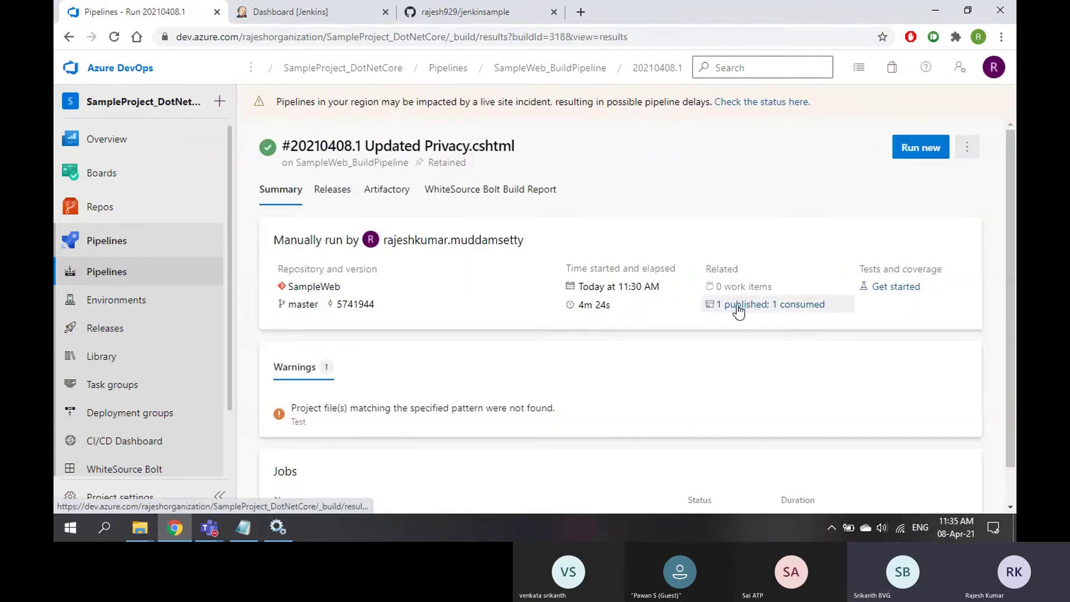
click(738, 309)
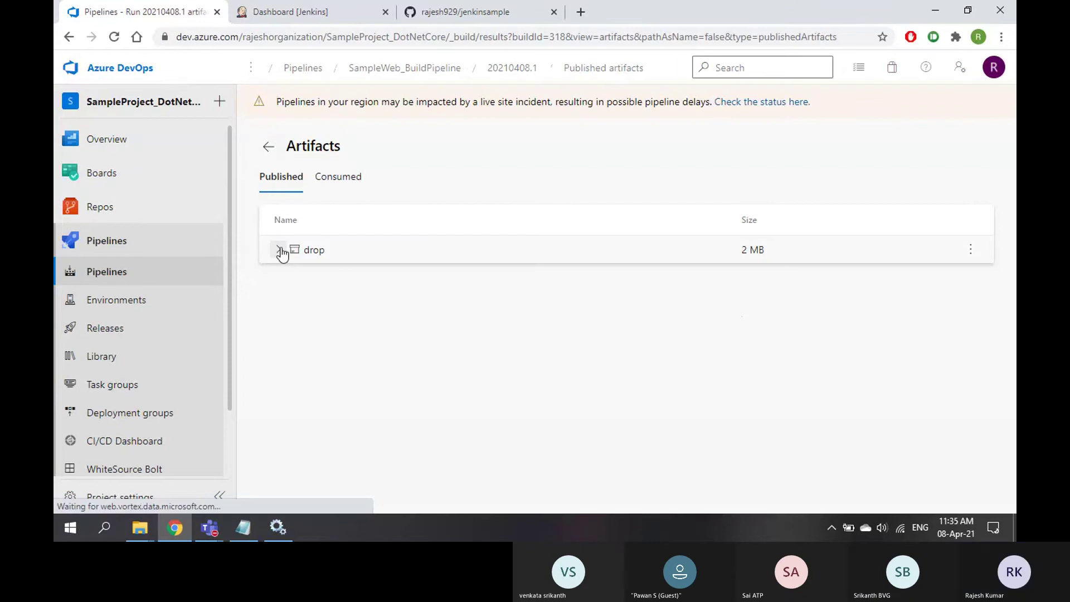
click(280, 251)
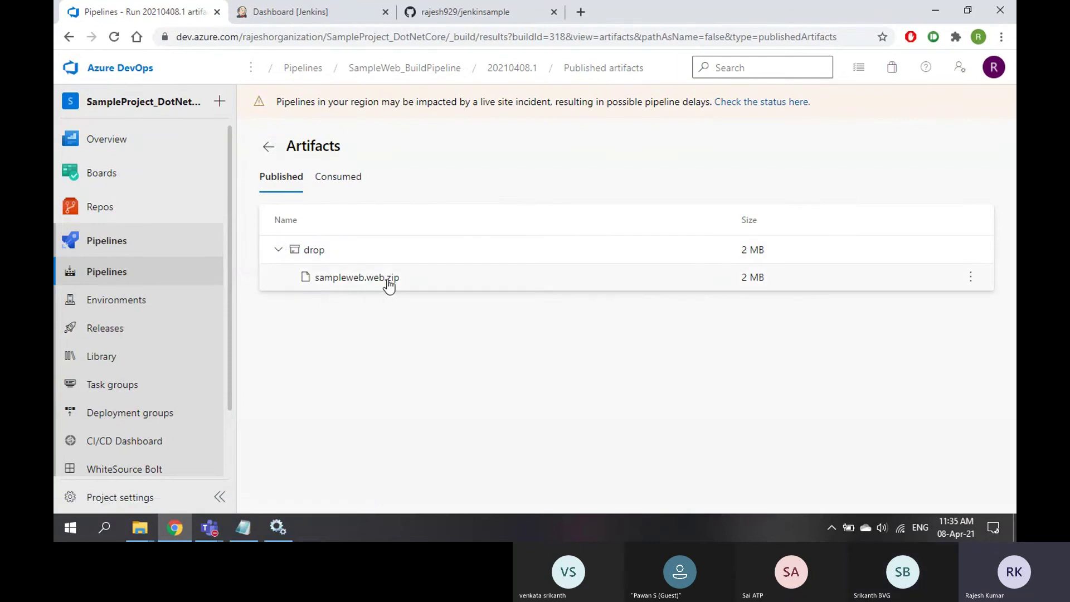
Switch to File Explorer, open the a folder, and inspect sampleweb.web.zip and its available file actions.
click(139, 528)
click(162, 446)
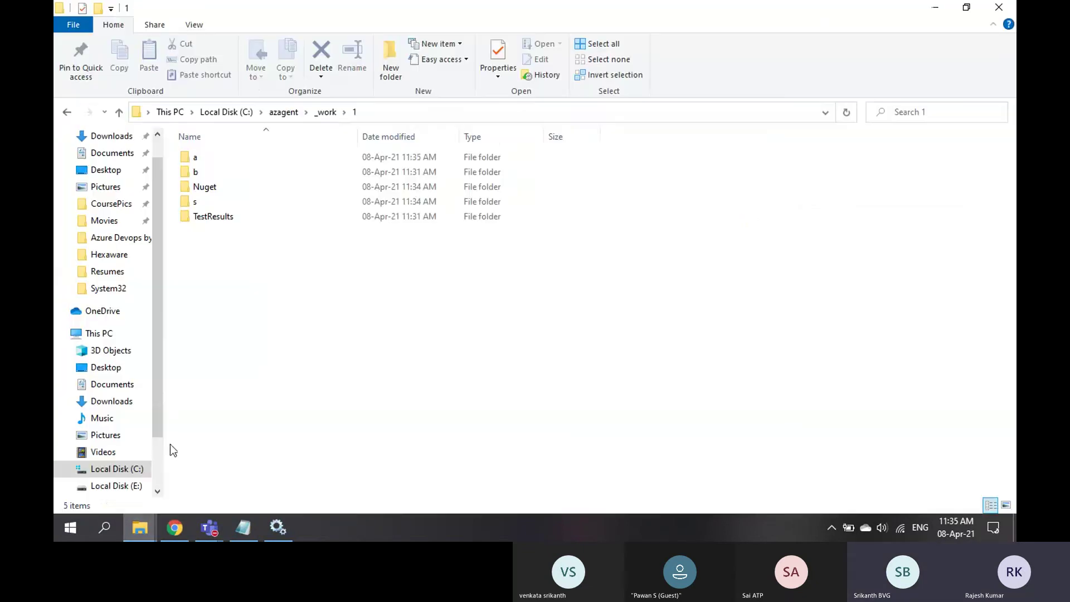
click(198, 159)
double_click(198, 160)
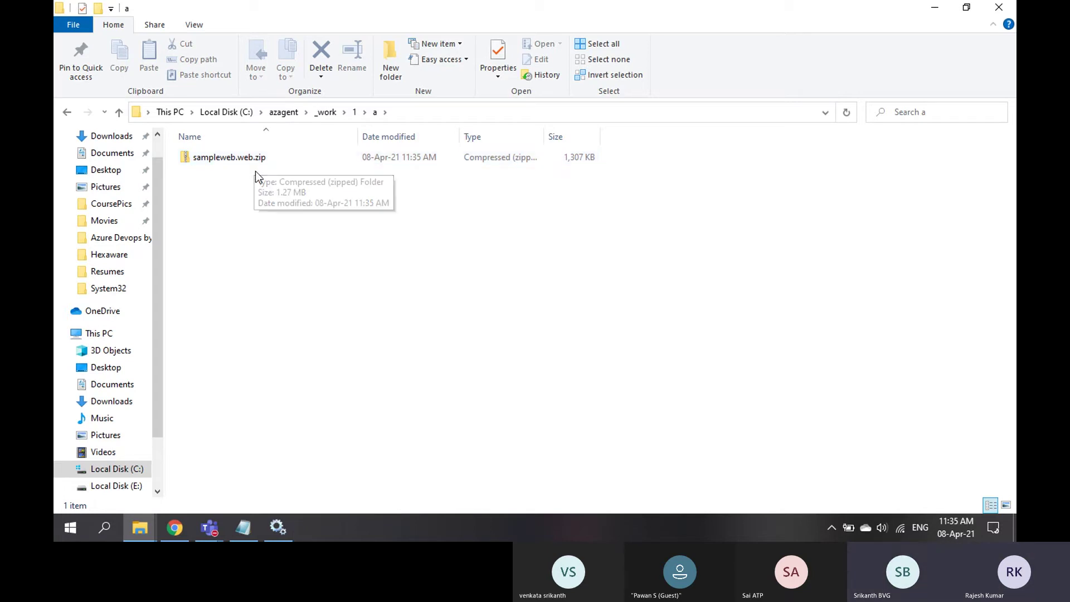
click(244, 160)
click(242, 156)
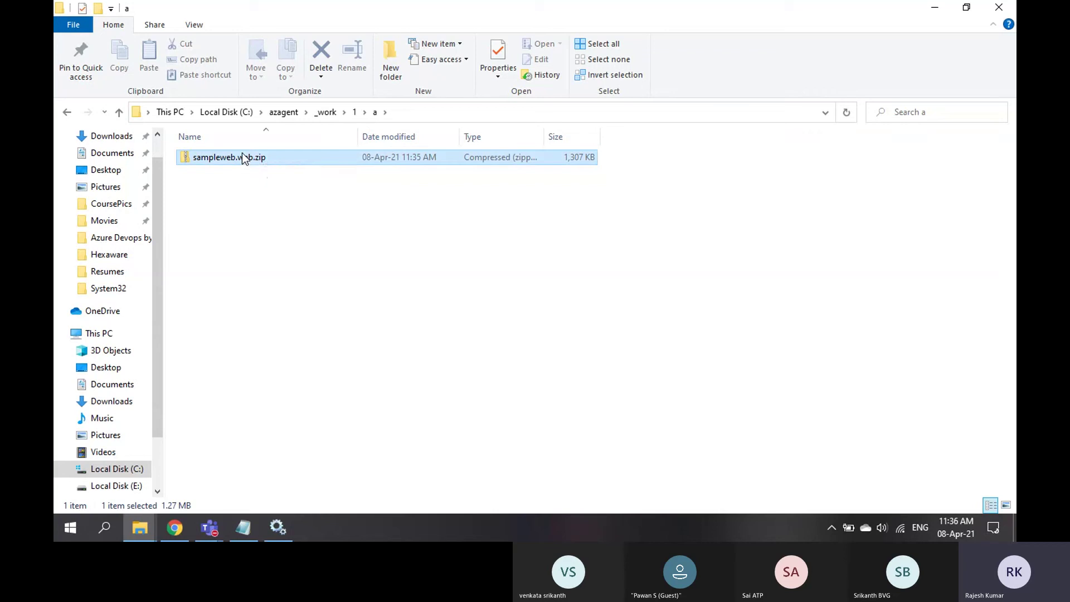
right_click(242, 158)
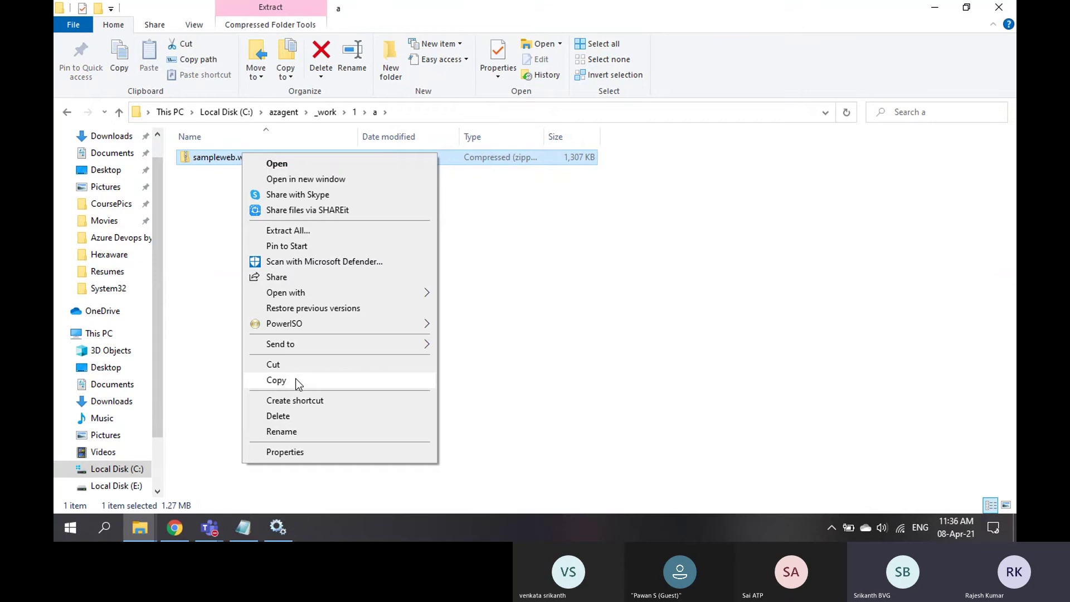
click(654, 309)
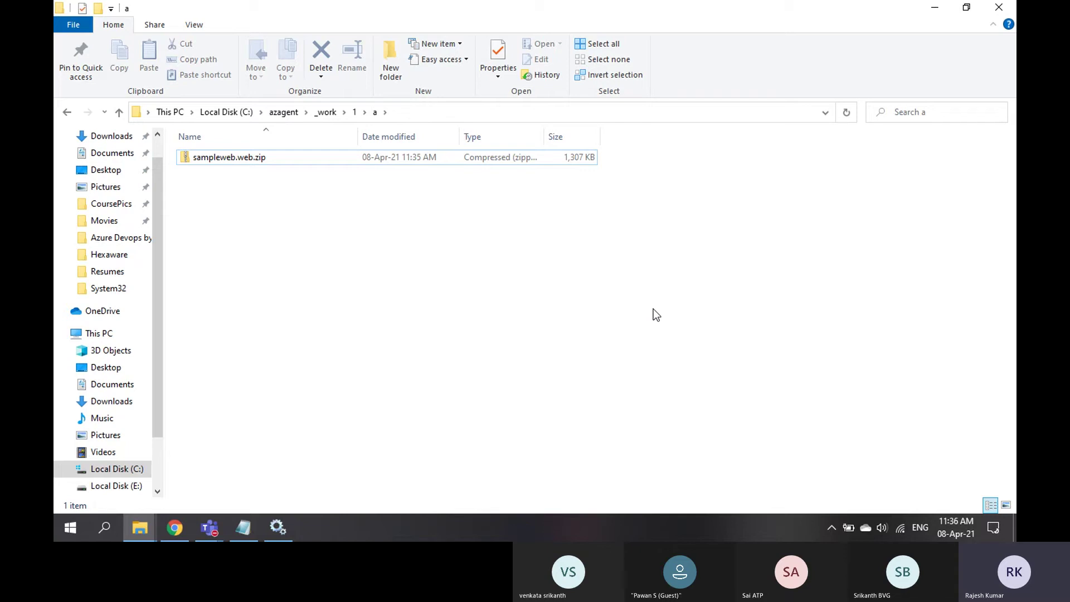
Inspect the _temp, _tool and _tasks folders in the agent's _work folder.
click(325, 112)
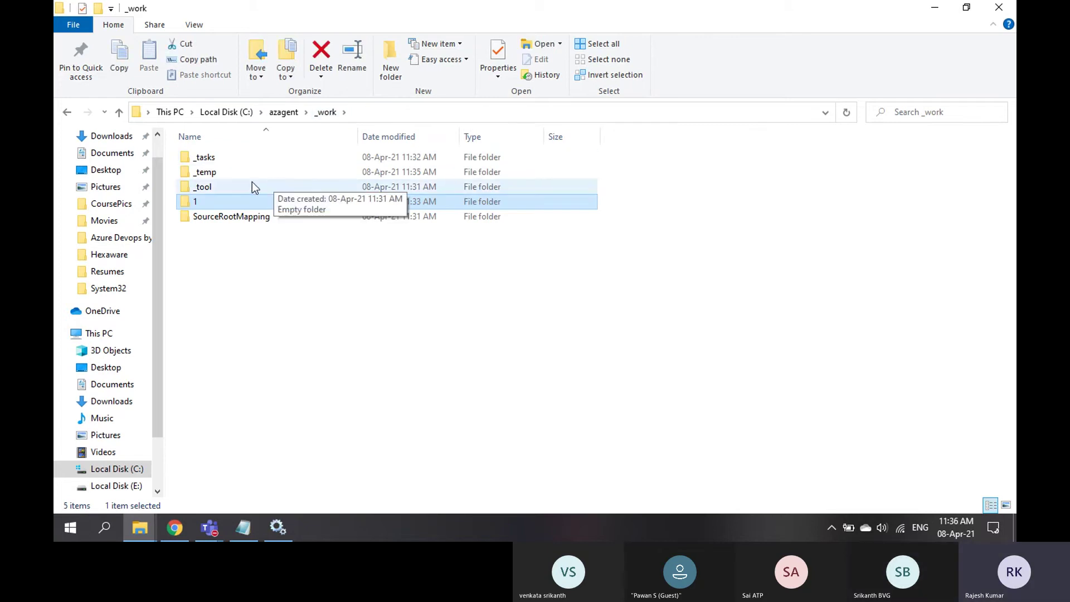
double_click(229, 172)
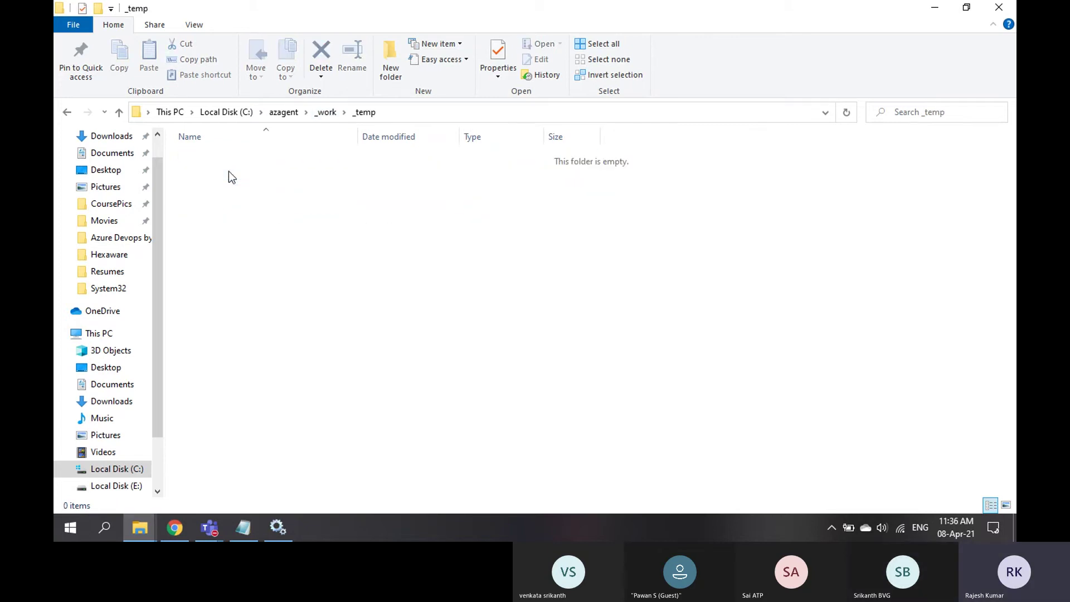
click(329, 112)
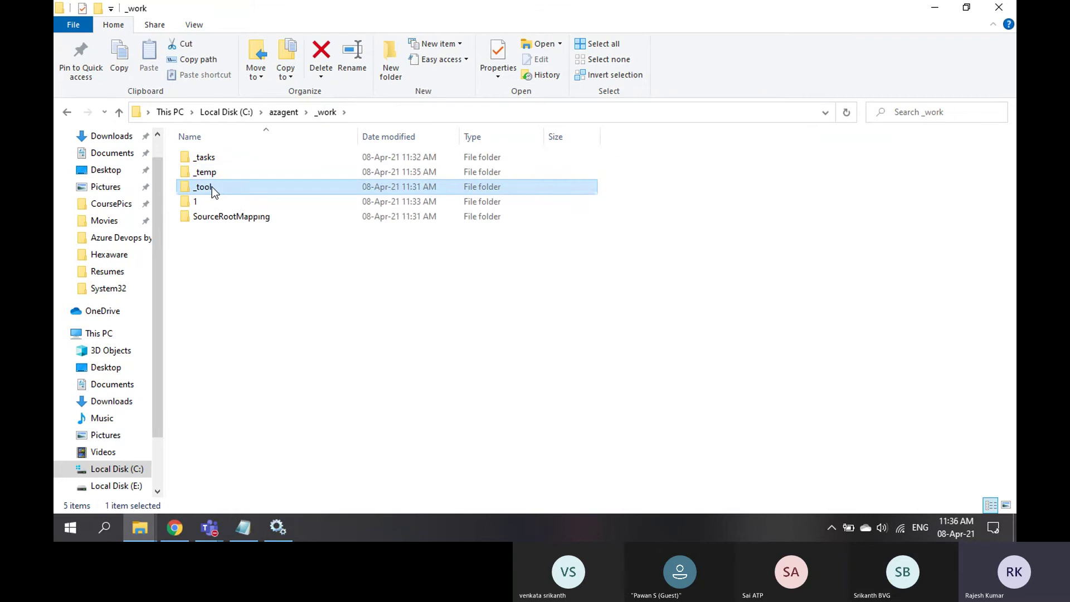
double_click(212, 186)
click(329, 113)
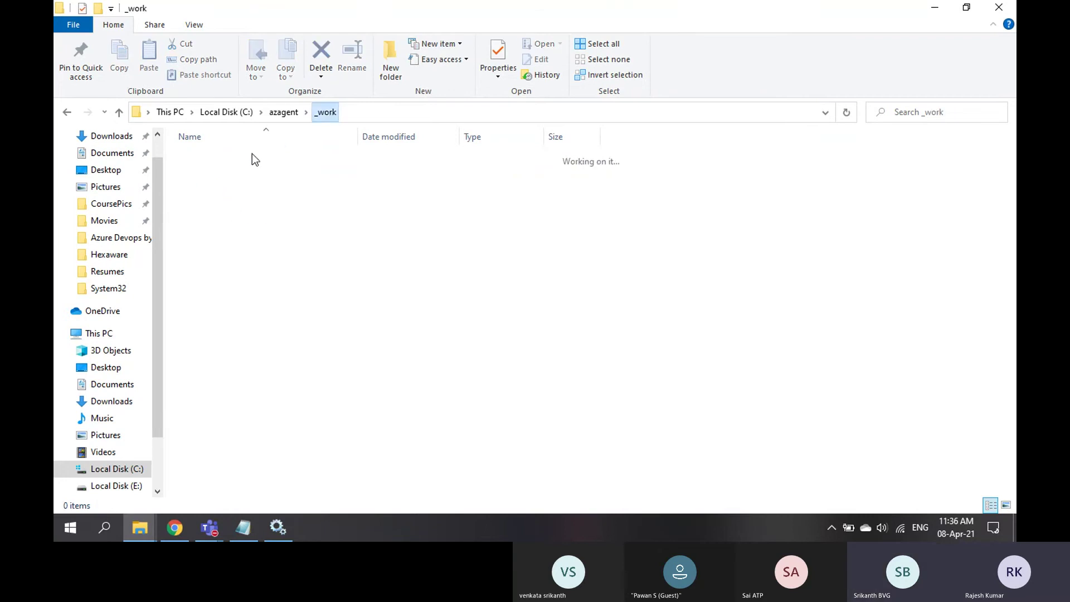
double_click(206, 157)
click(324, 112)
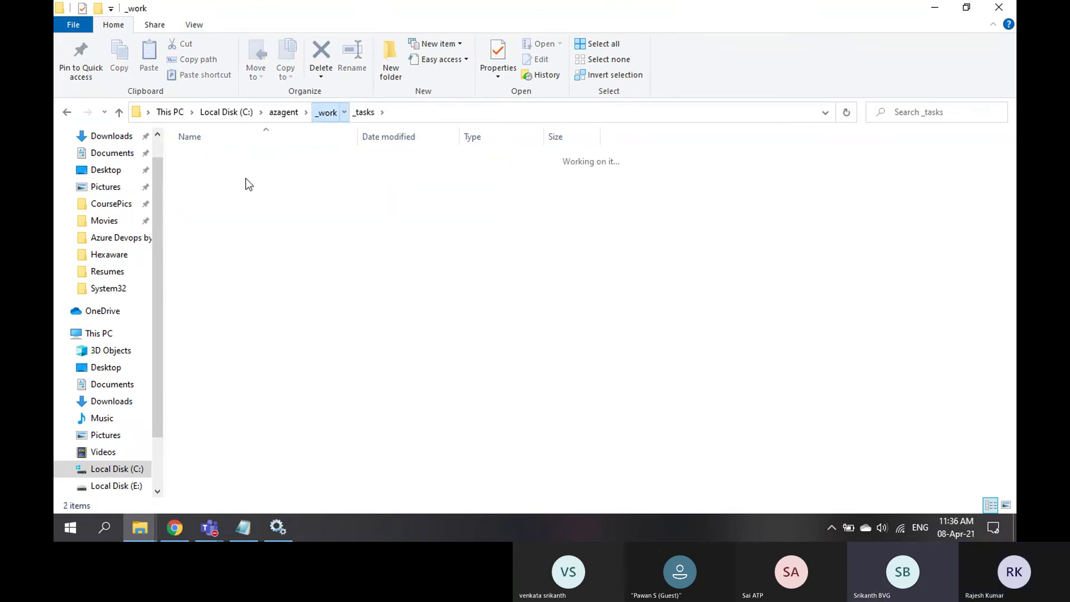
Open folder 1 in _work and look into its Nuget and b subfolders.
double_click(203, 202)
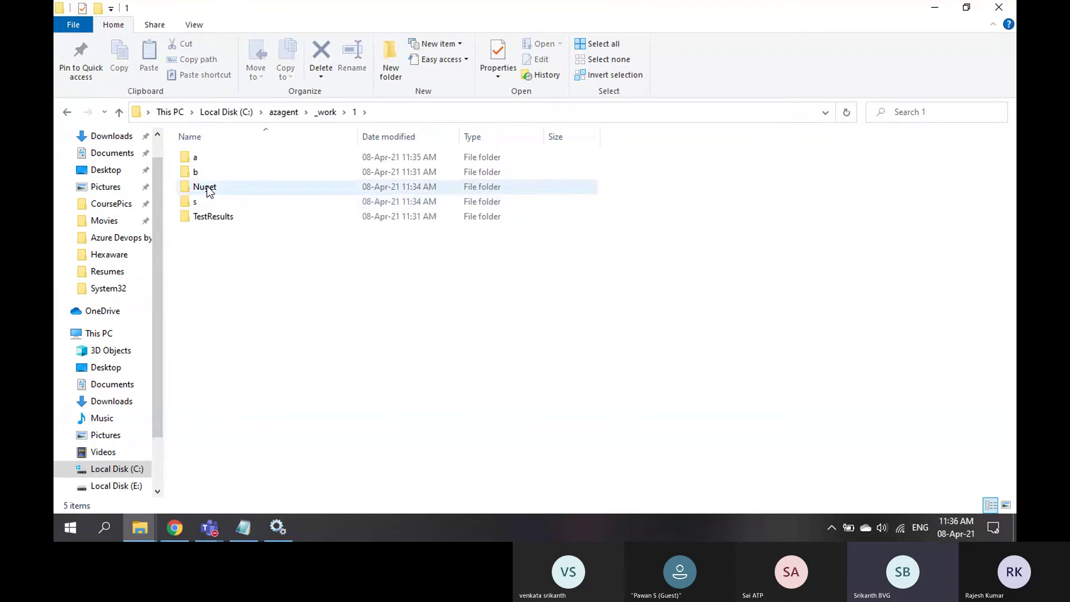
double_click(206, 186)
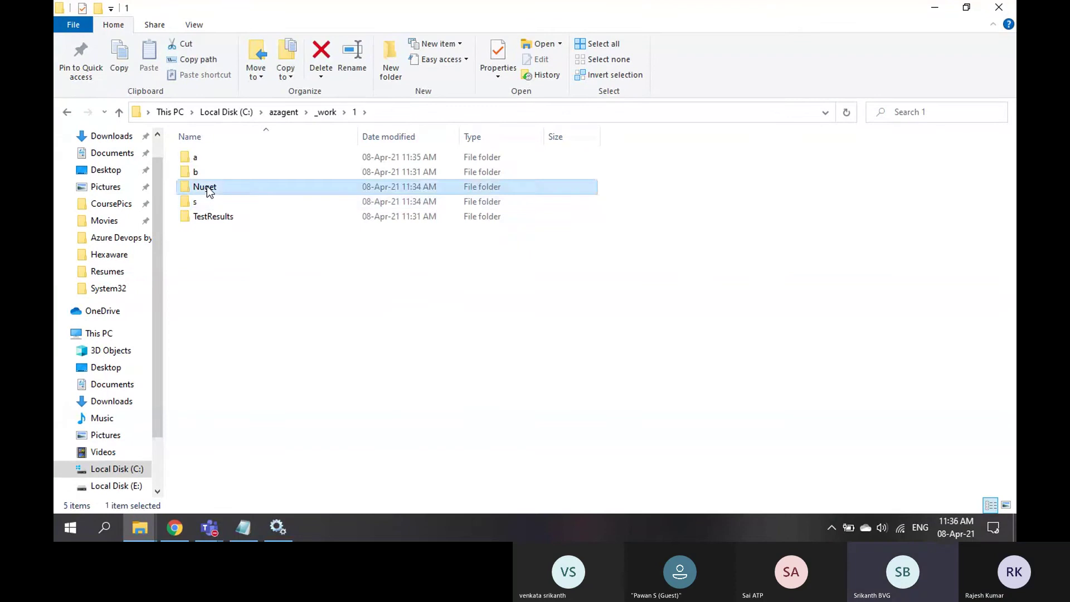
click(361, 115)
click(353, 113)
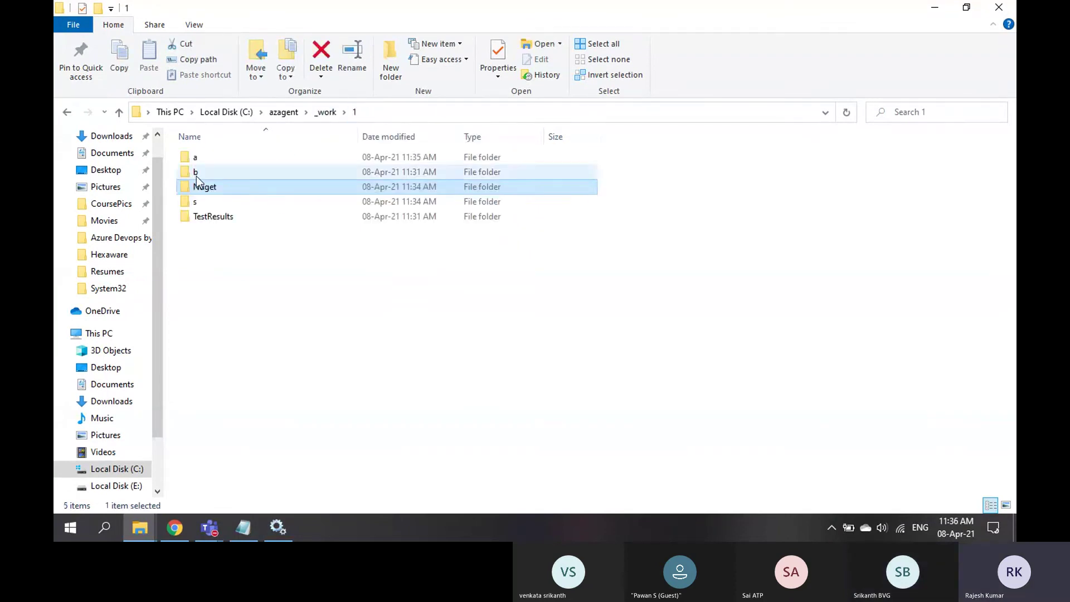
double_click(196, 173)
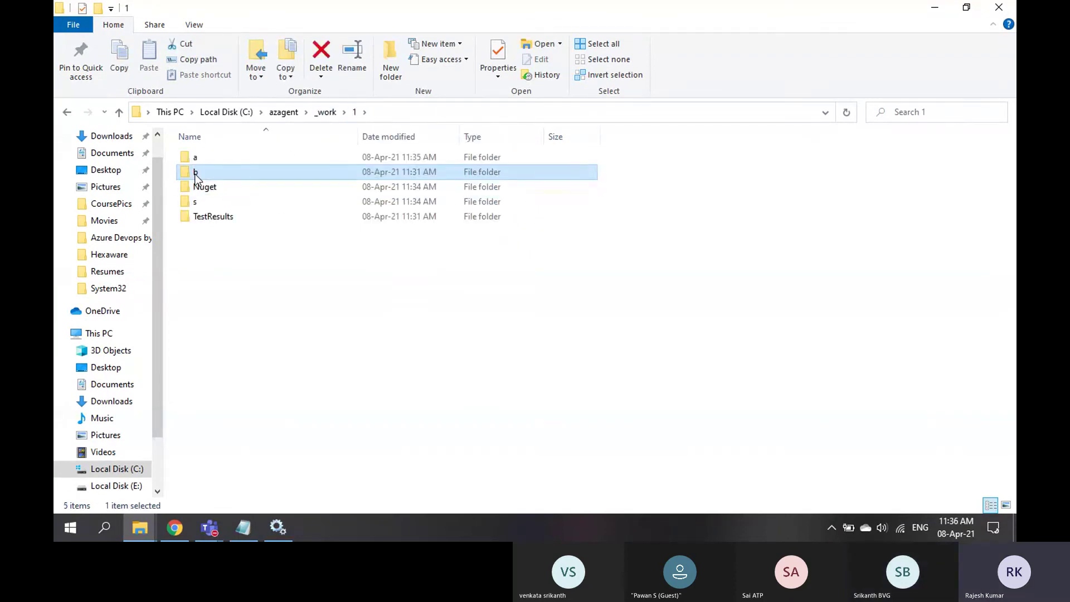
Look into the TestResults folder inside folder 1 and return to folder 1.
click(356, 112)
double_click(213, 210)
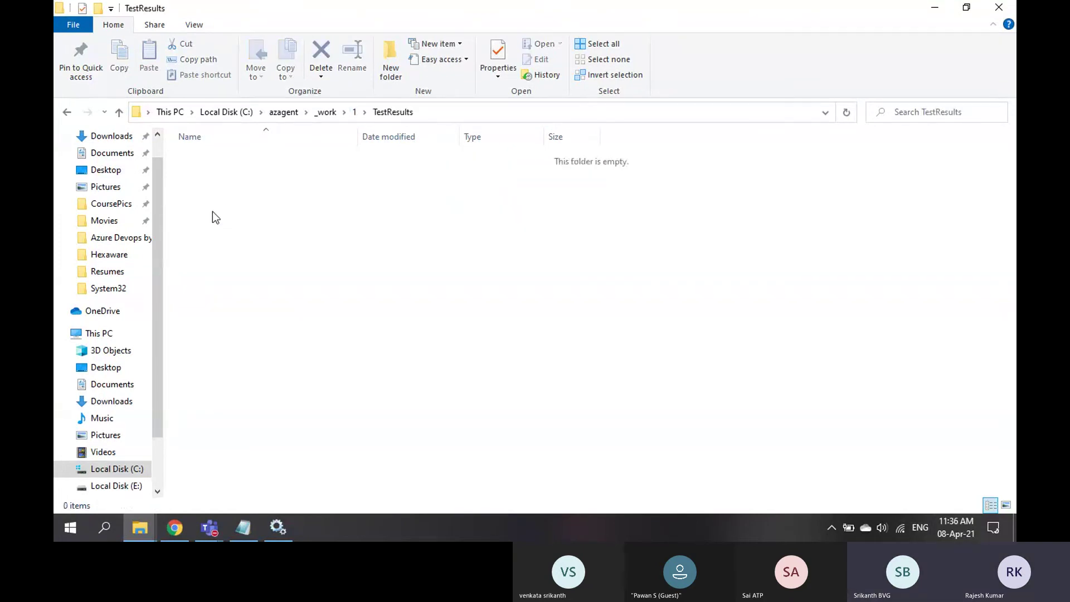
click(355, 114)
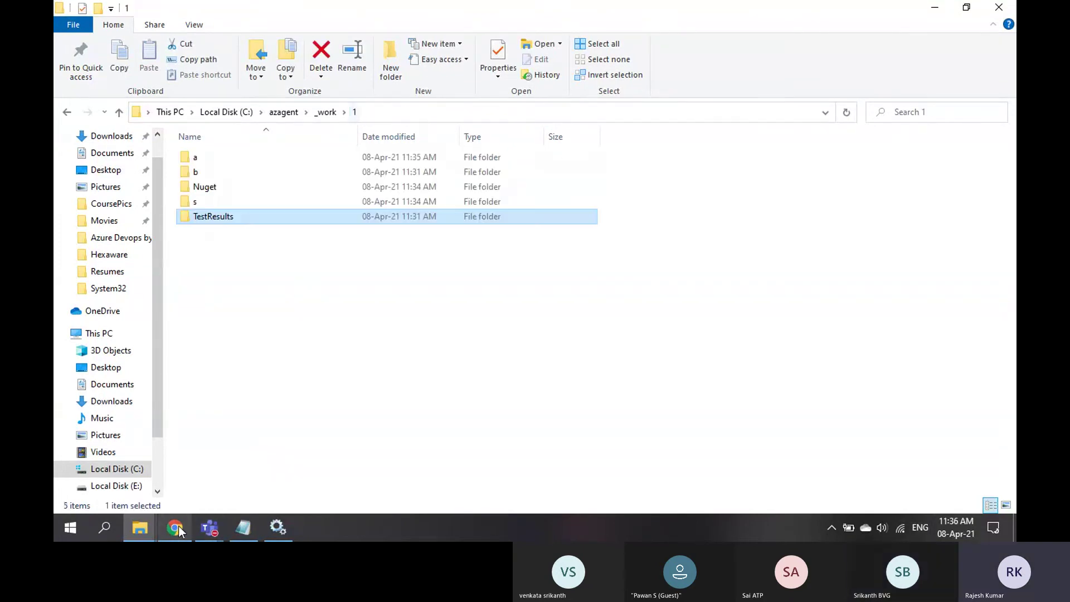
Switch to the browser and open the overview summary of the SampleProject_DotNetCore project in Azure DevOps.
click(175, 527)
click(268, 146)
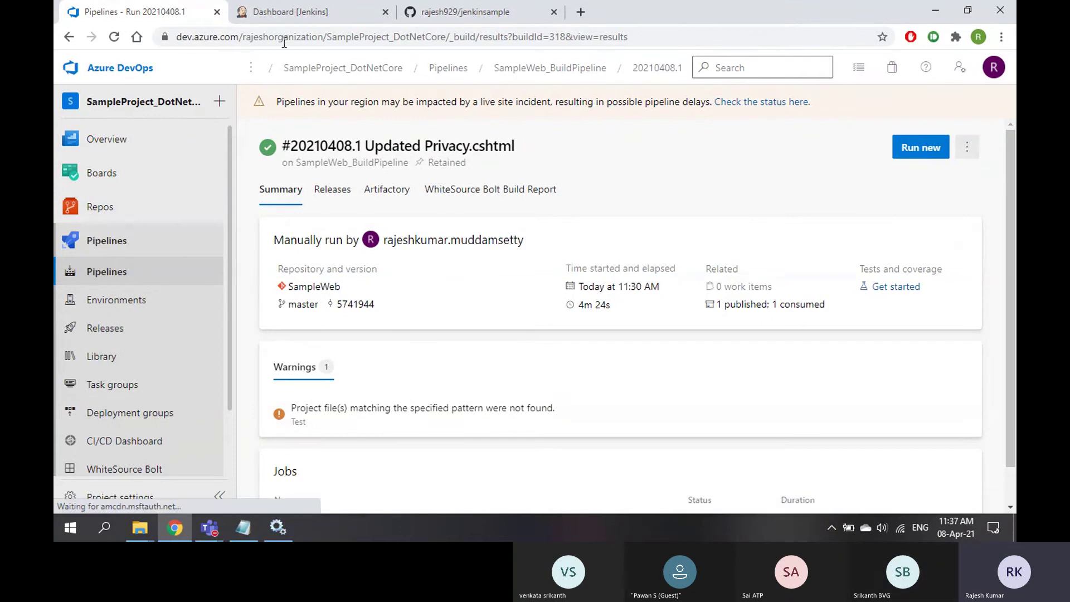
click(287, 20)
click(152, 17)
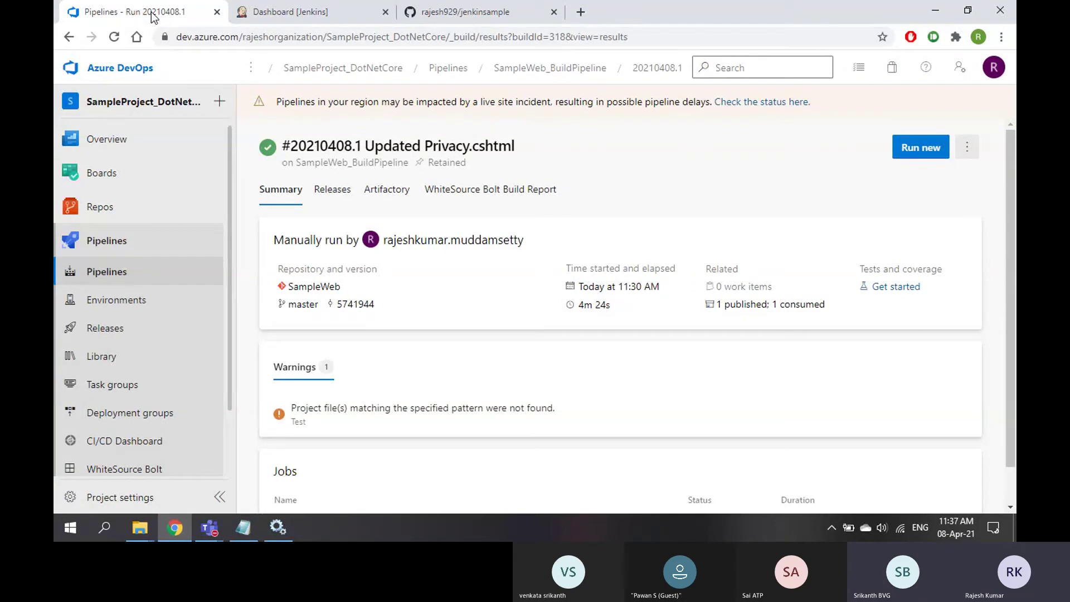
mouse_move(183, 139)
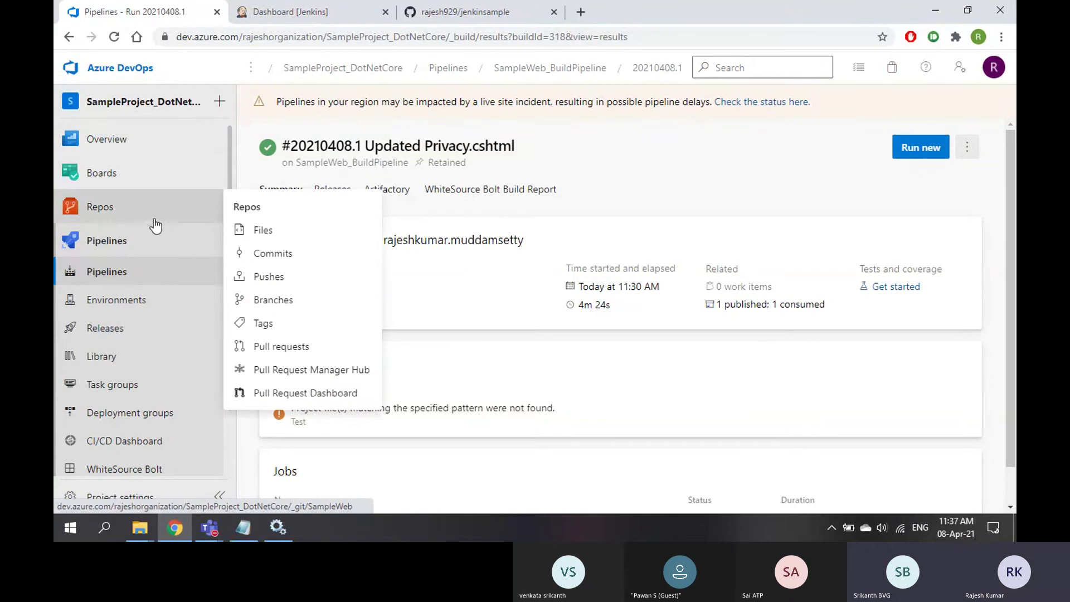
click(118, 140)
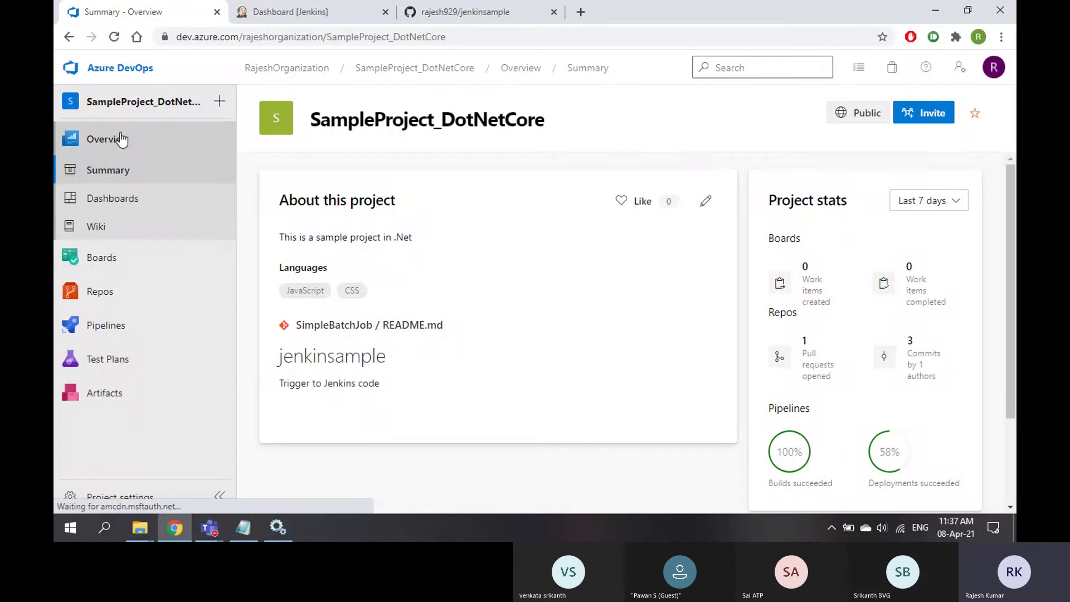
Compare the Jenkins dashboard, including its build executor status, with the Azure DevOps project summary.
click(314, 14)
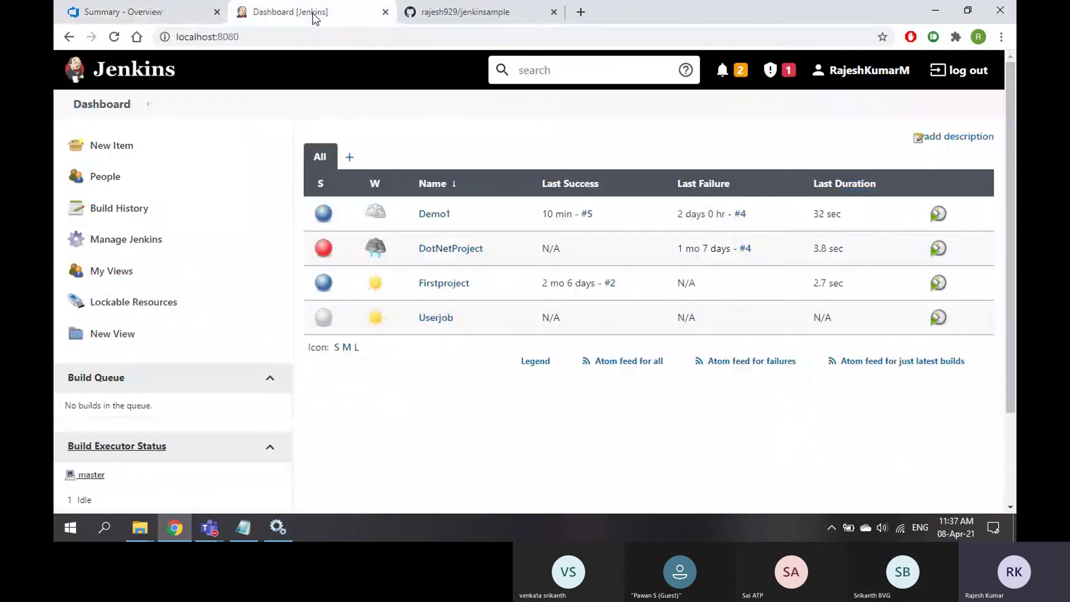
click(134, 12)
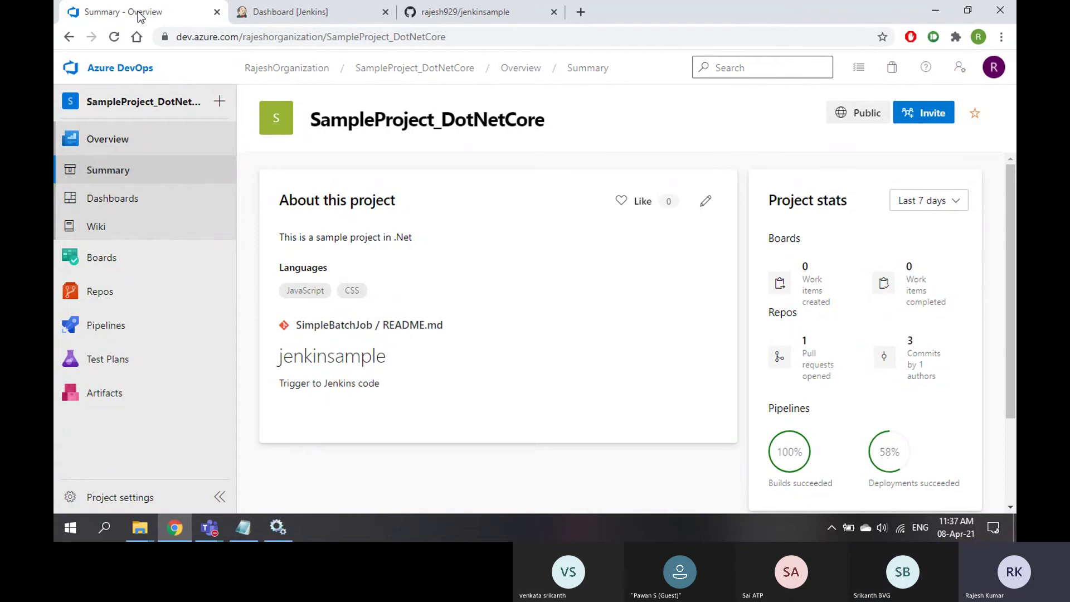
click(311, 11)
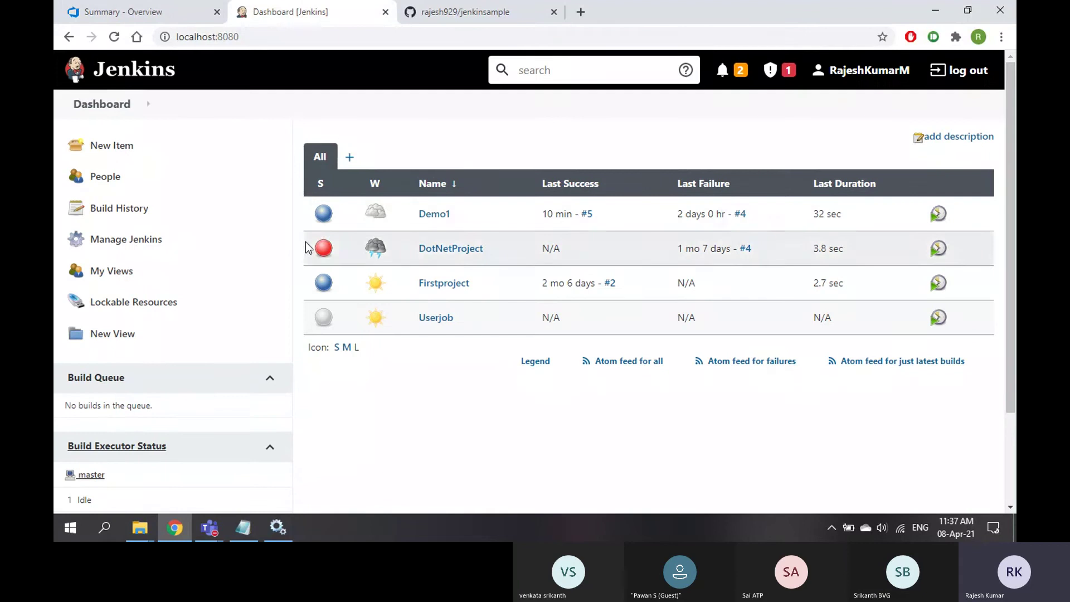
scroll(318, 245, down, 2)
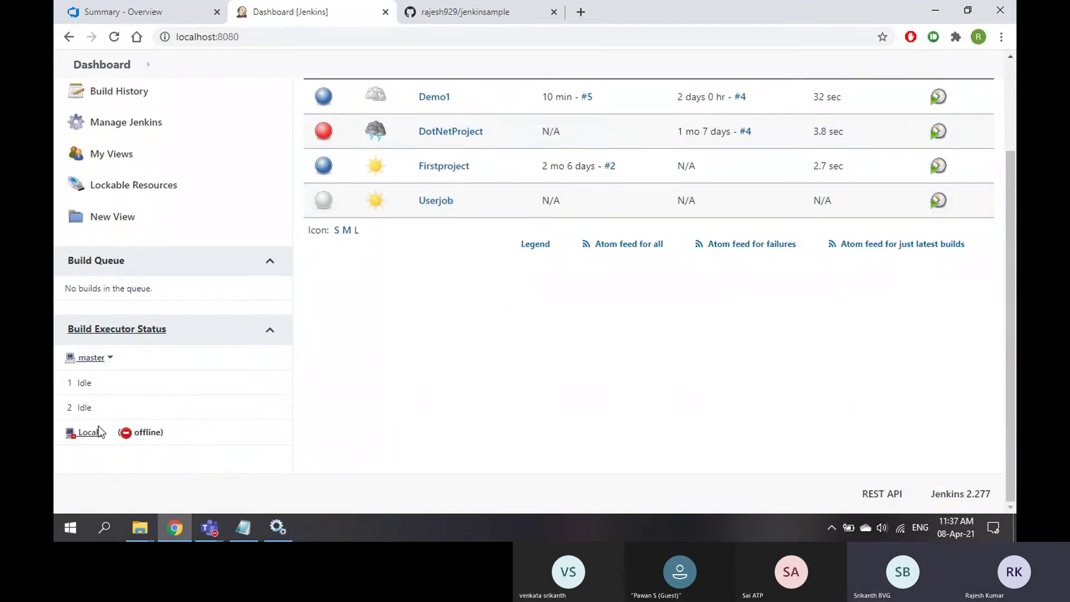
scroll(326, 424, up, 3)
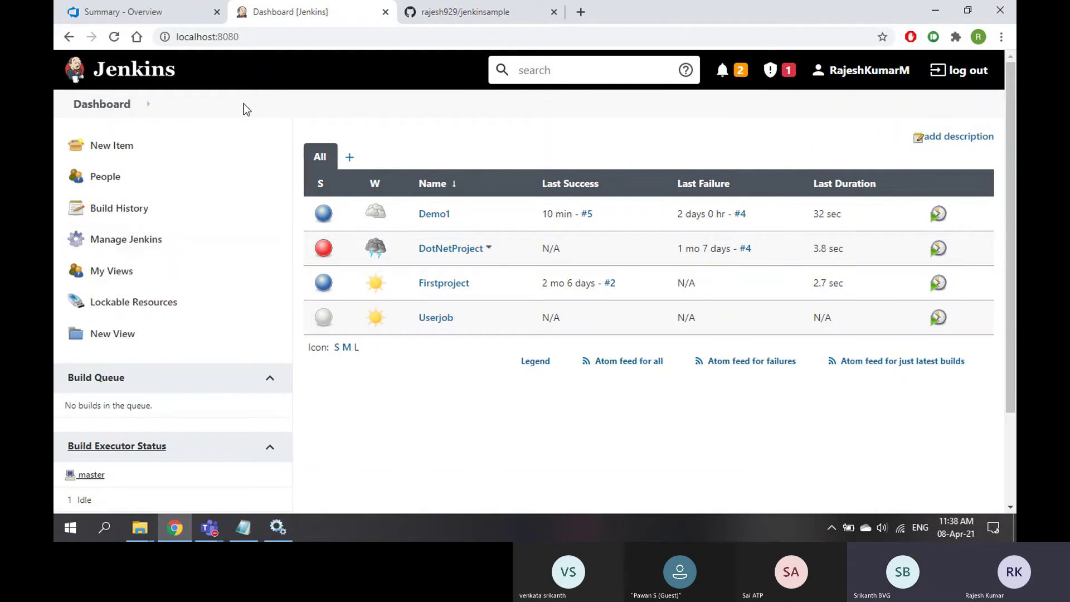
click(106, 11)
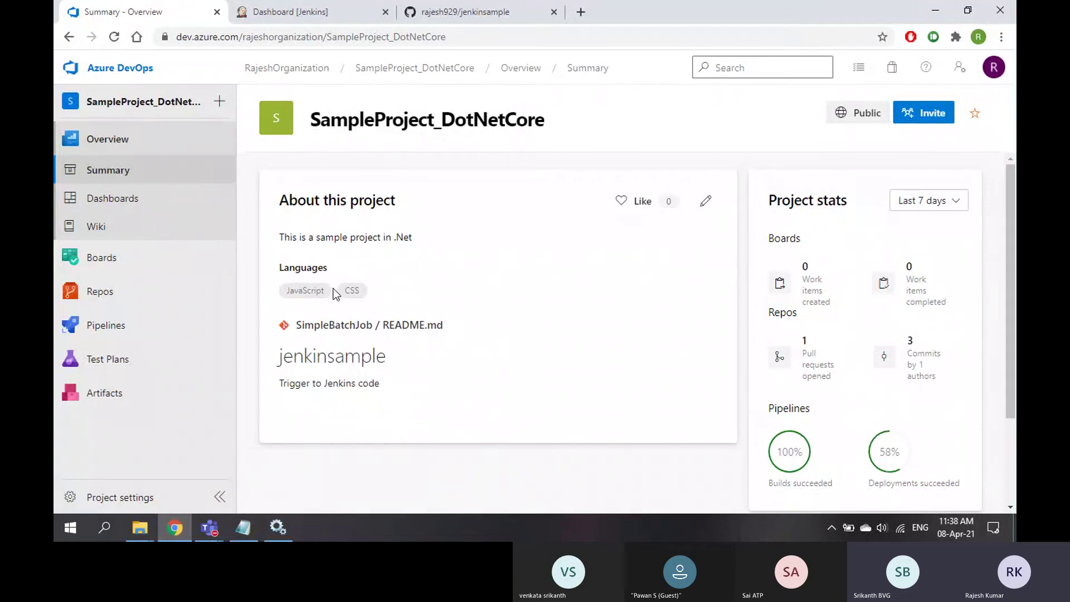
click(296, 13)
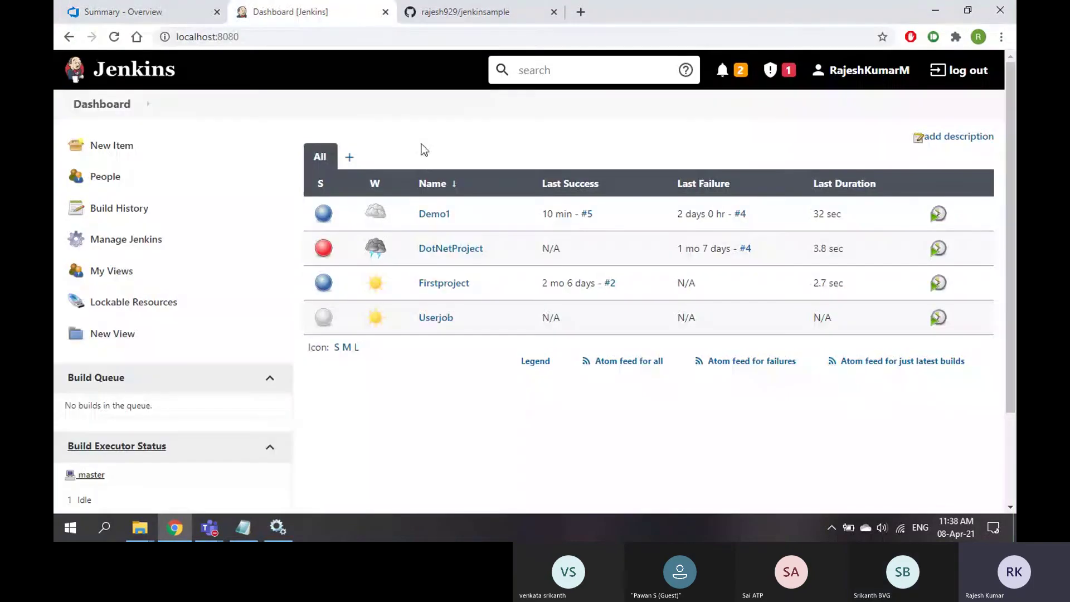
click(125, 17)
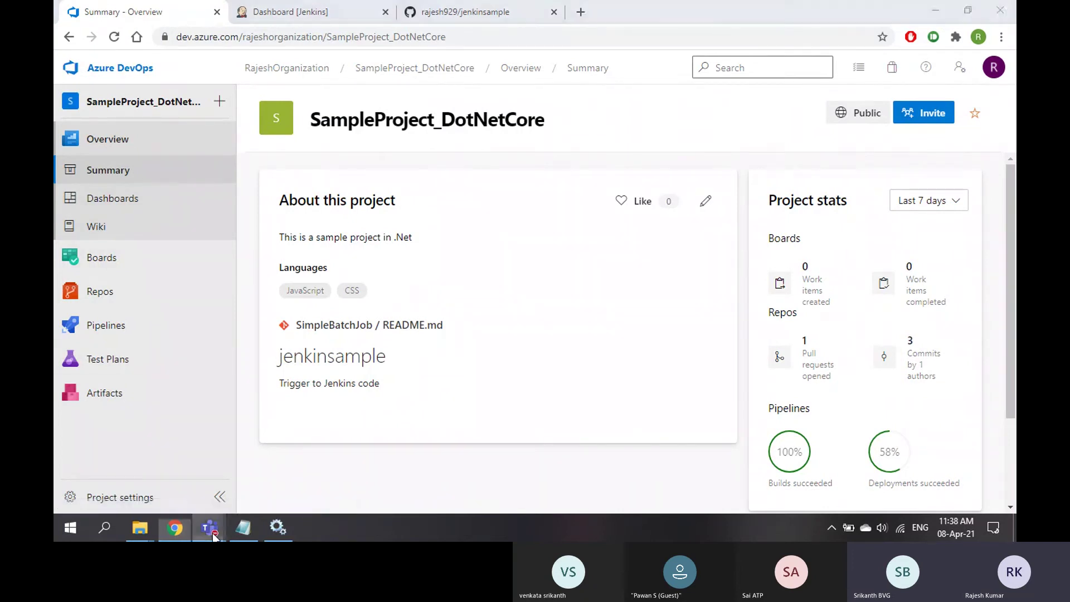
Close the Services window, check the Teams meeting window and minimize it to return to the browser.
click(290, 531)
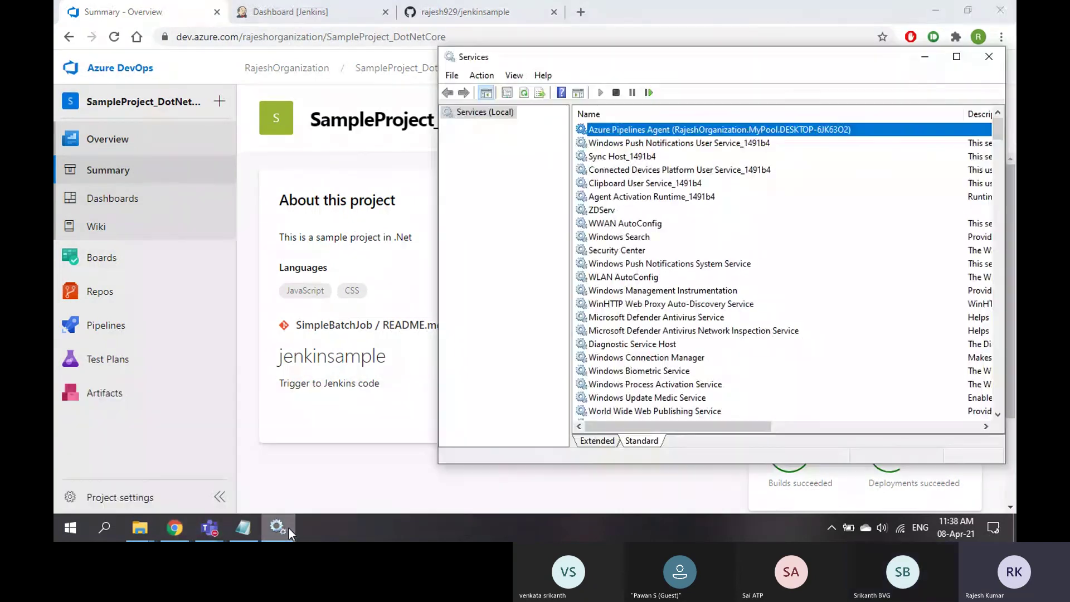
click(993, 57)
mouse_move(209, 528)
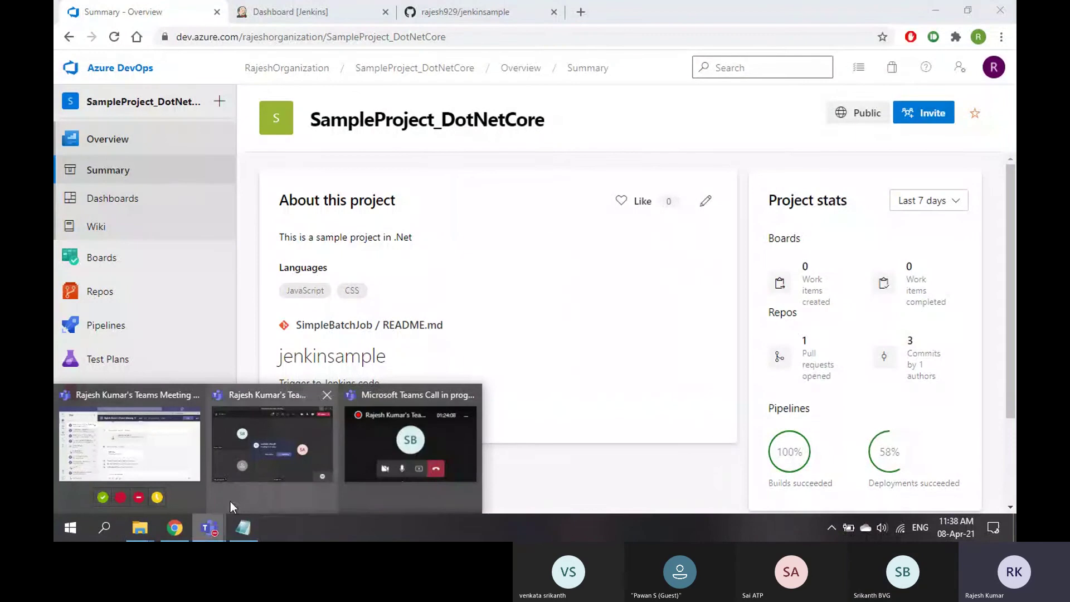
click(252, 471)
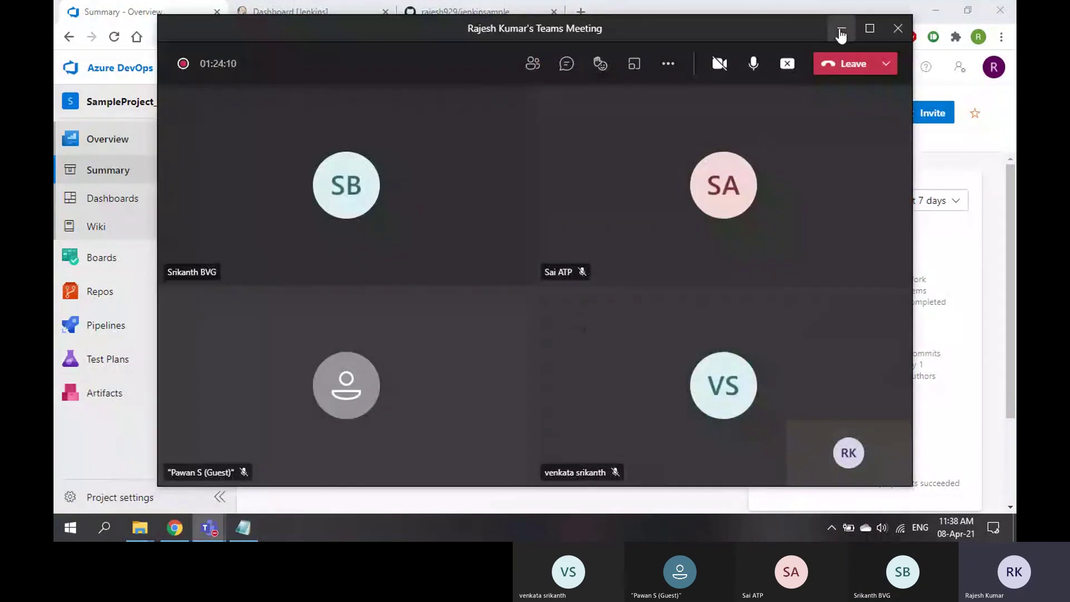
click(841, 29)
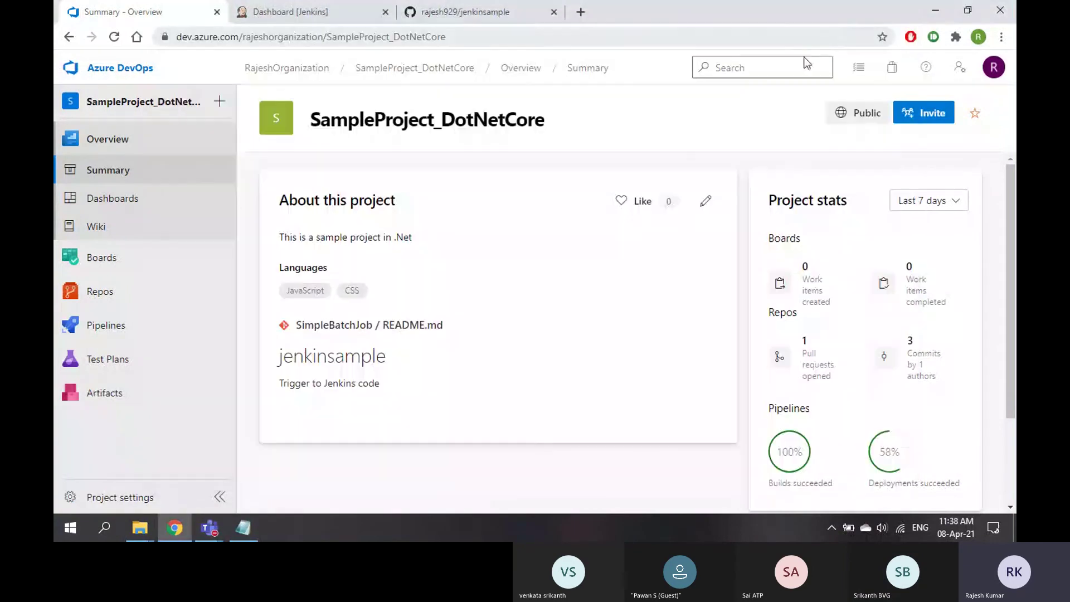
Switch to Jenkins and open the console output of Demo1 build #5 from the build history.
click(282, 13)
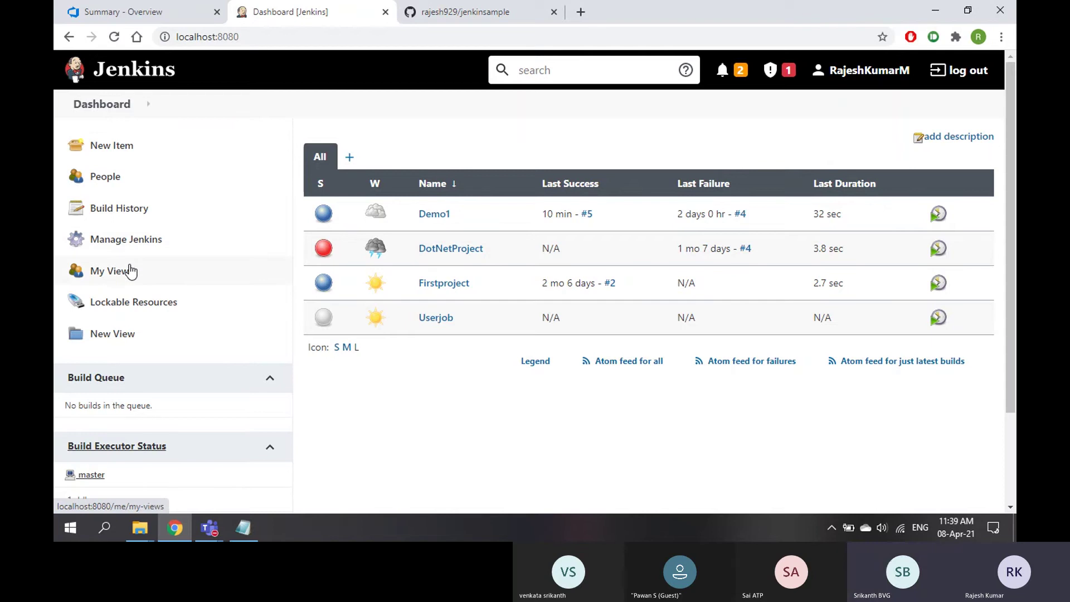
click(117, 215)
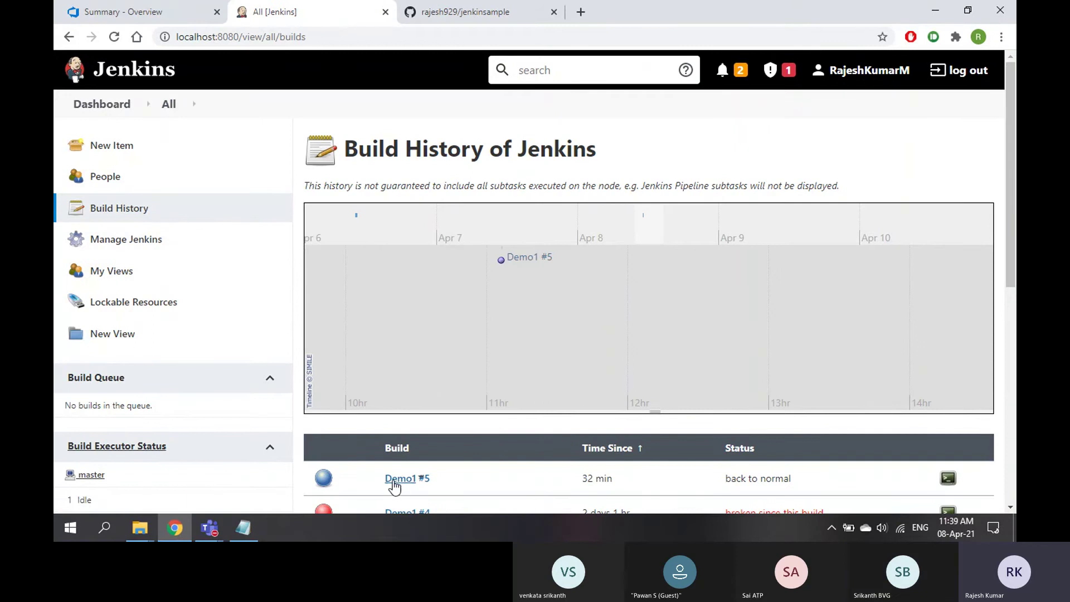
click(399, 480)
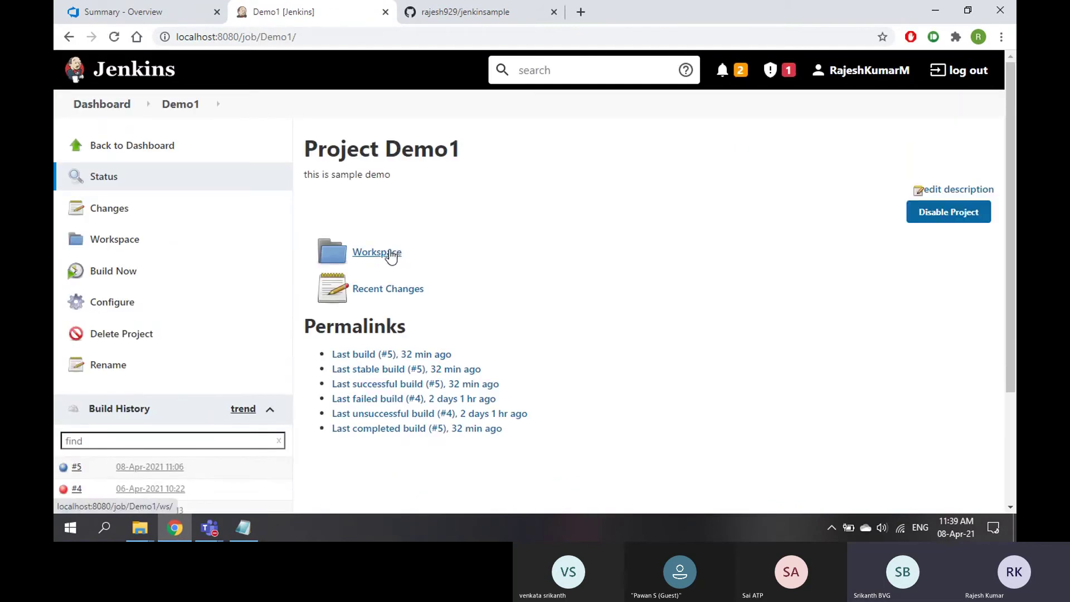
scroll(161, 398, down, 3)
click(77, 314)
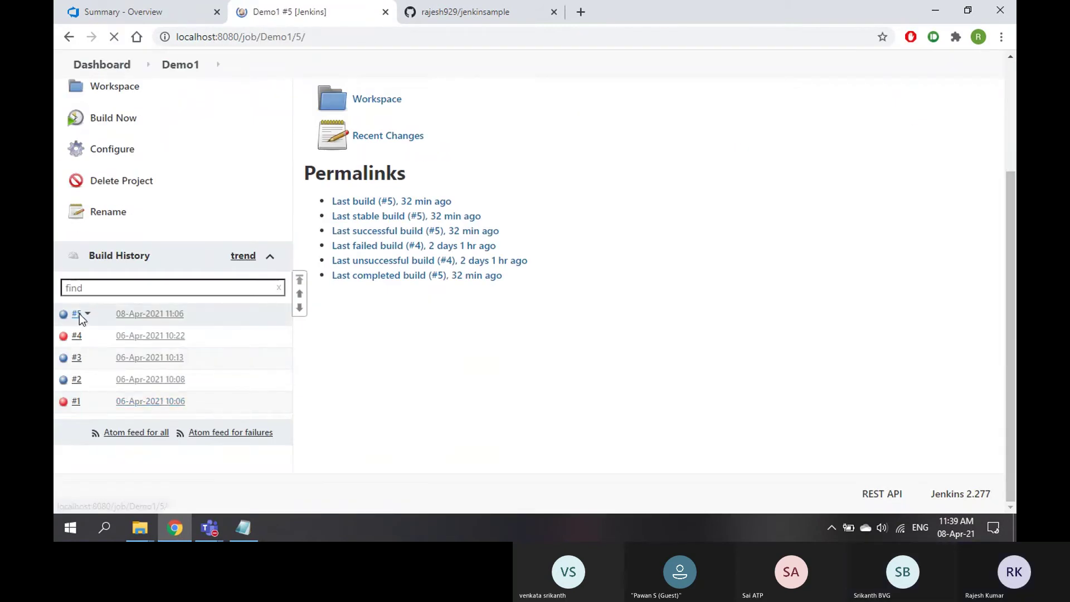
click(135, 242)
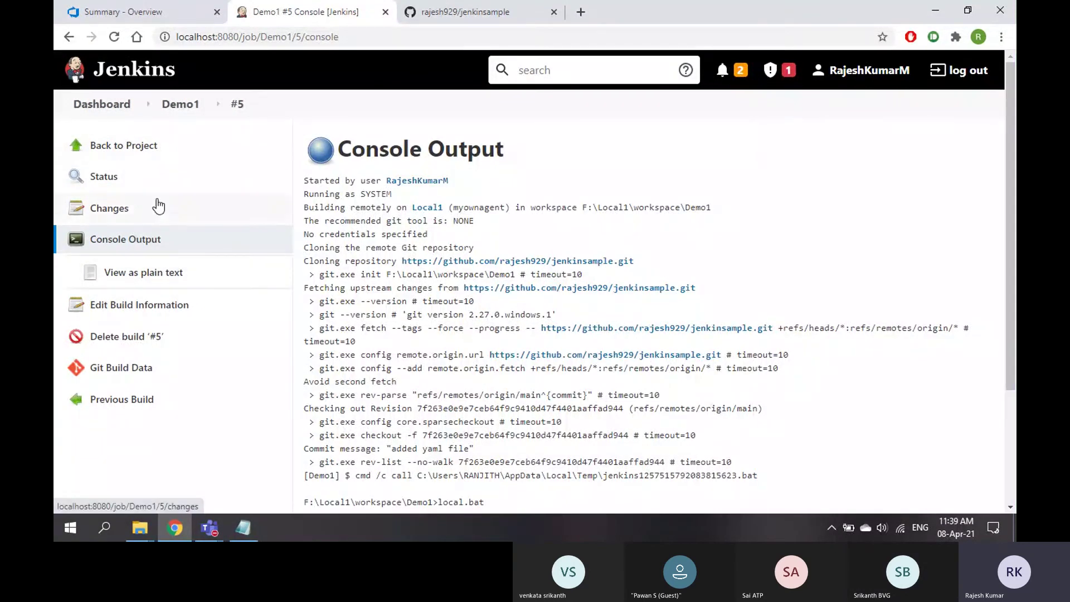
Check the available actions for Demo1 and build #5, and read the build's console output to the end.
click(249, 106)
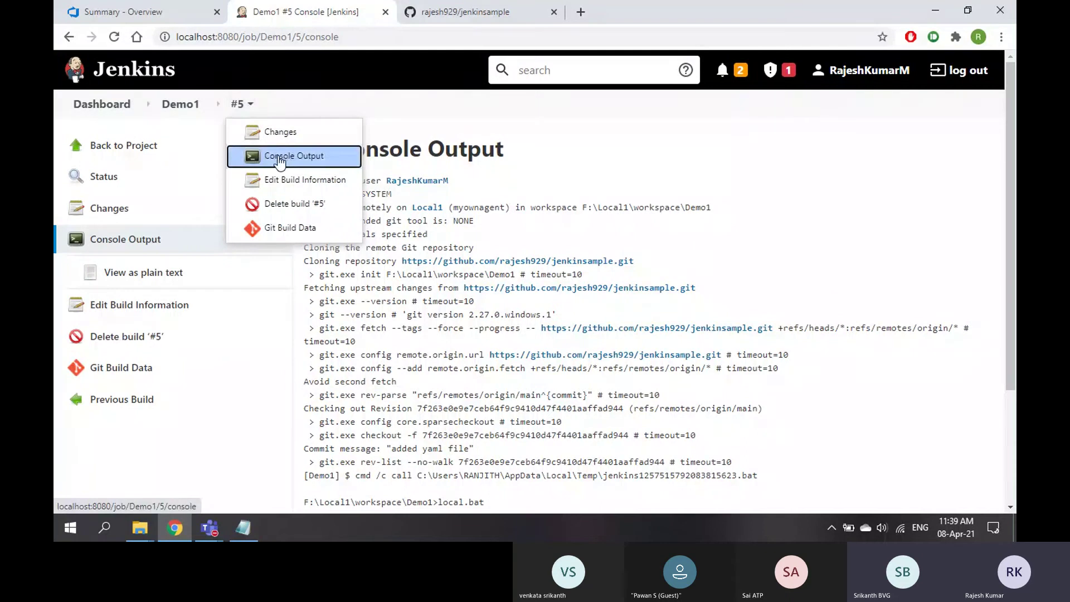
click(205, 104)
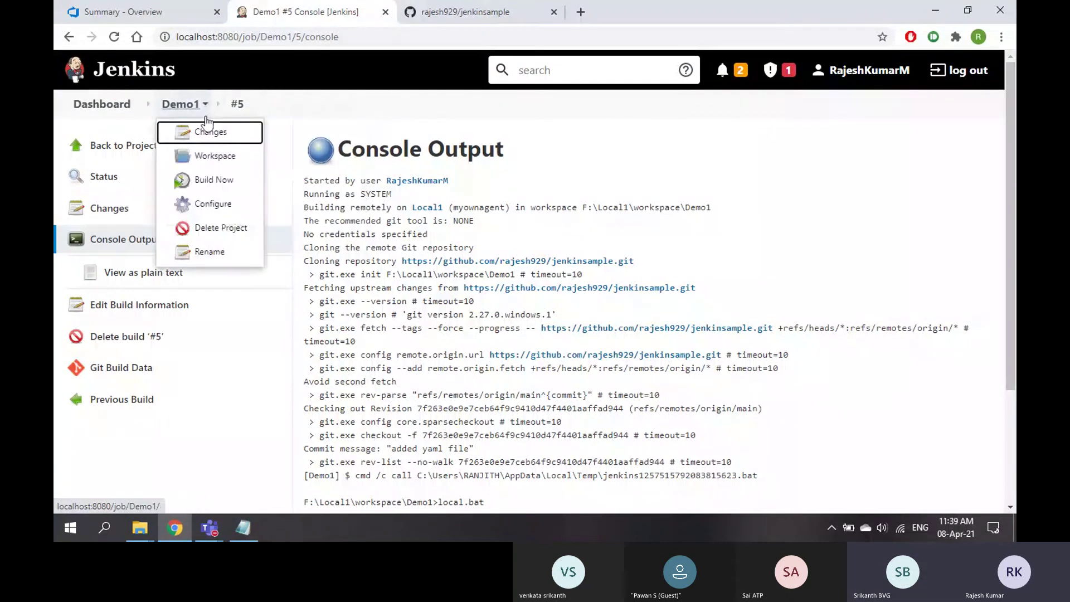
click(251, 105)
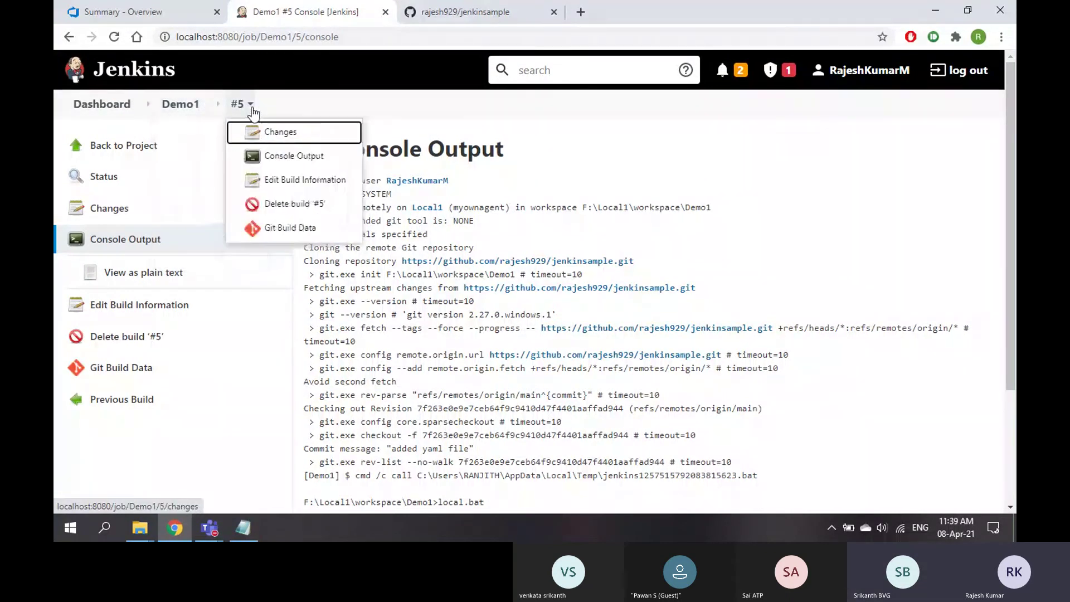
click(251, 106)
click(252, 106)
scroll(482, 384, down, 3)
scroll(462, 374, up, 3)
scroll(228, 334, down, 3)
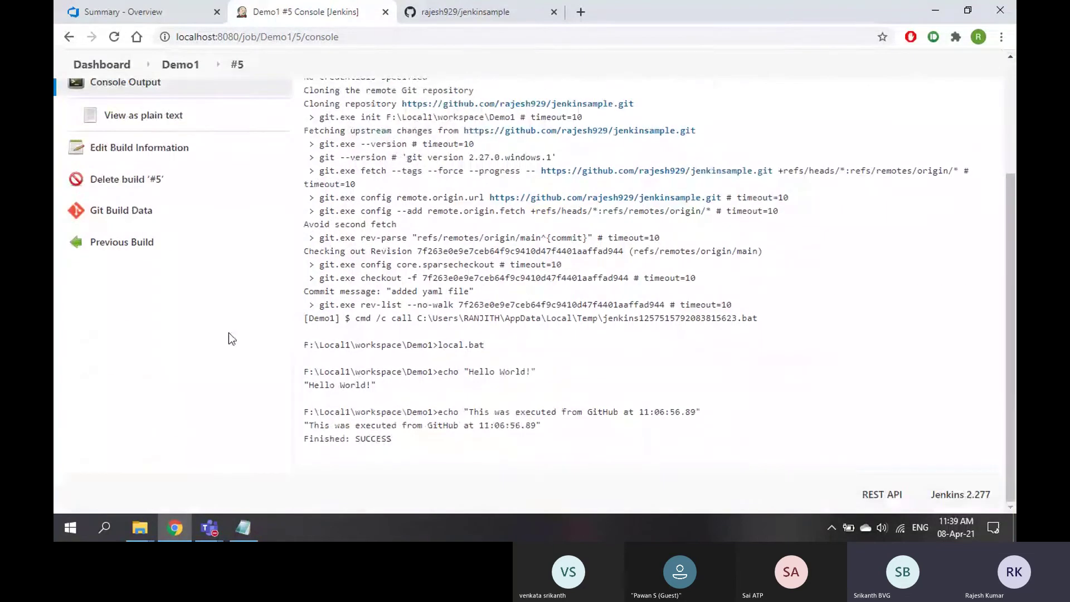
Open the console output of the previous build #4 and copy the workspace path portion C:\WINDOWS\system32\config\systemprofile\AppData\Local\.
click(134, 244)
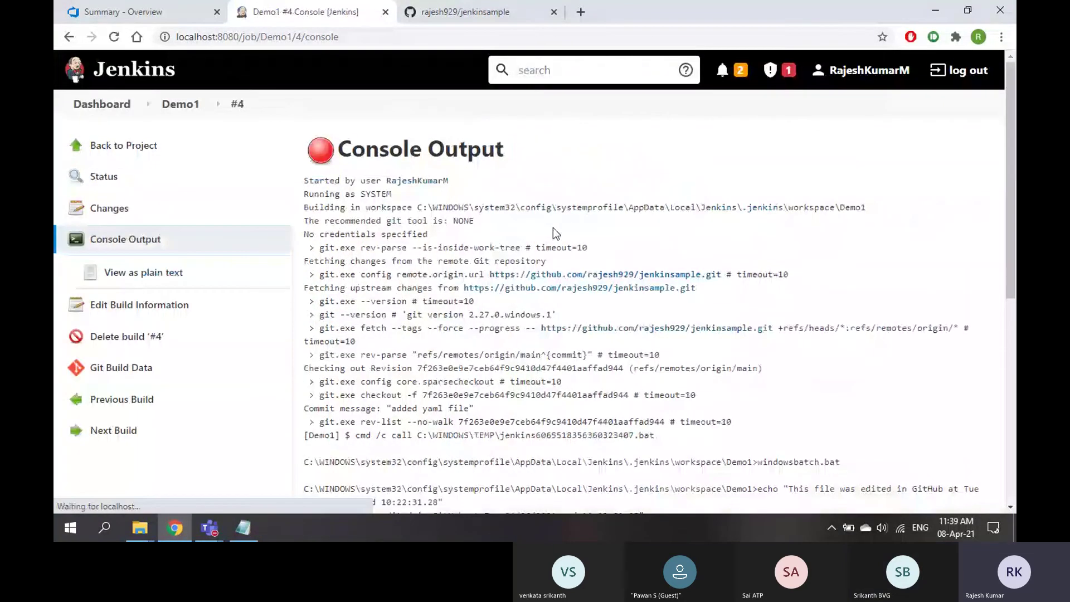
drag(418, 207, 703, 210)
key(ctrl+c)
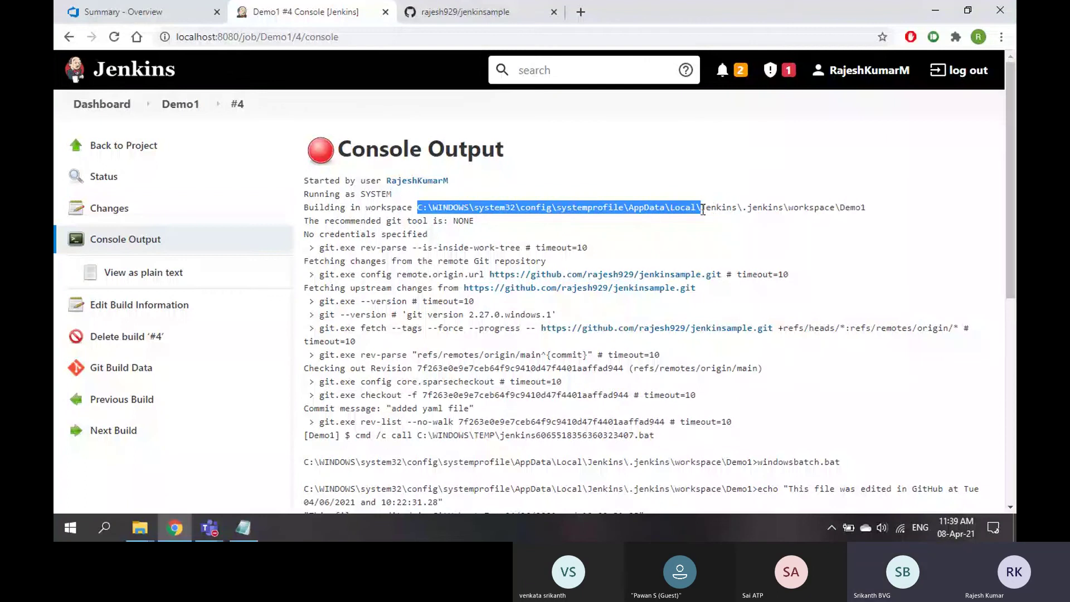
Switch to the Downloads File Explorer window and go to the copied path C:\WINDOWS\system32\config\systemprofile\AppData\Local\.
click(140, 528)
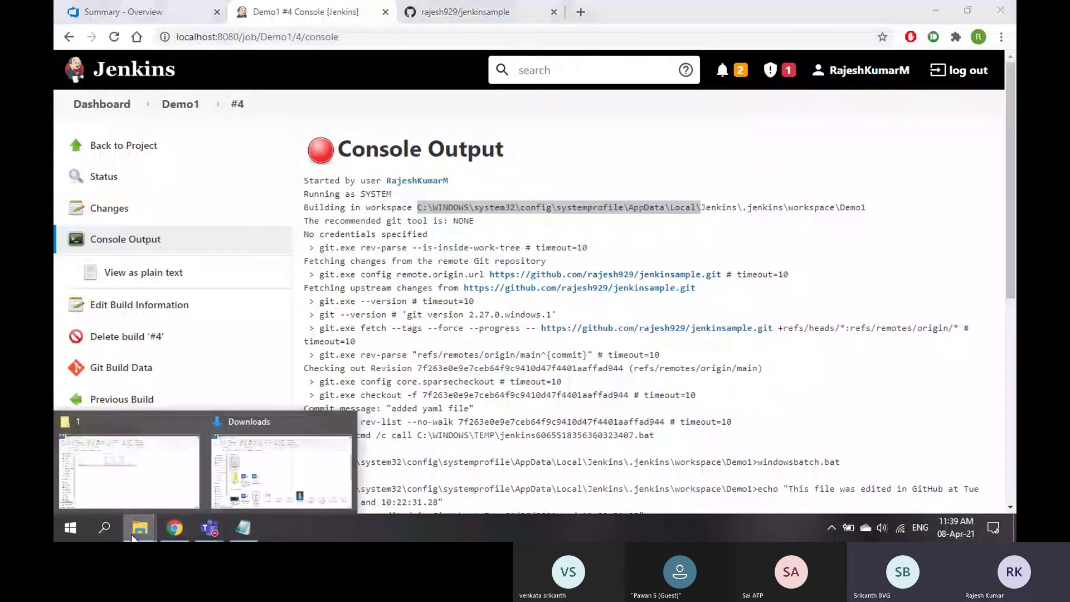
click(271, 467)
click(321, 112)
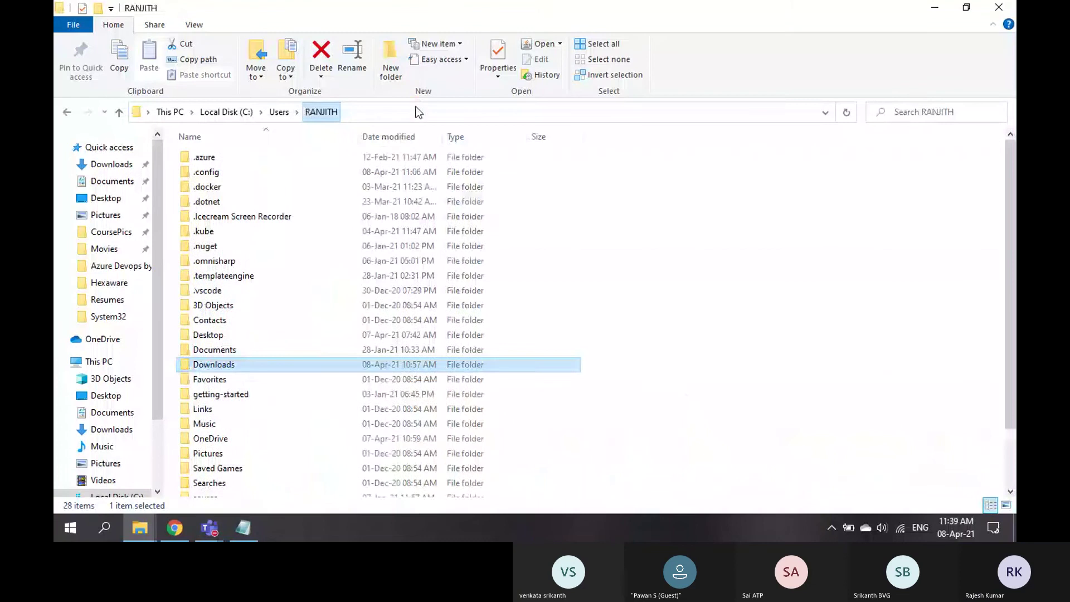
click(418, 111)
key(ctrl+v)
key(Return)
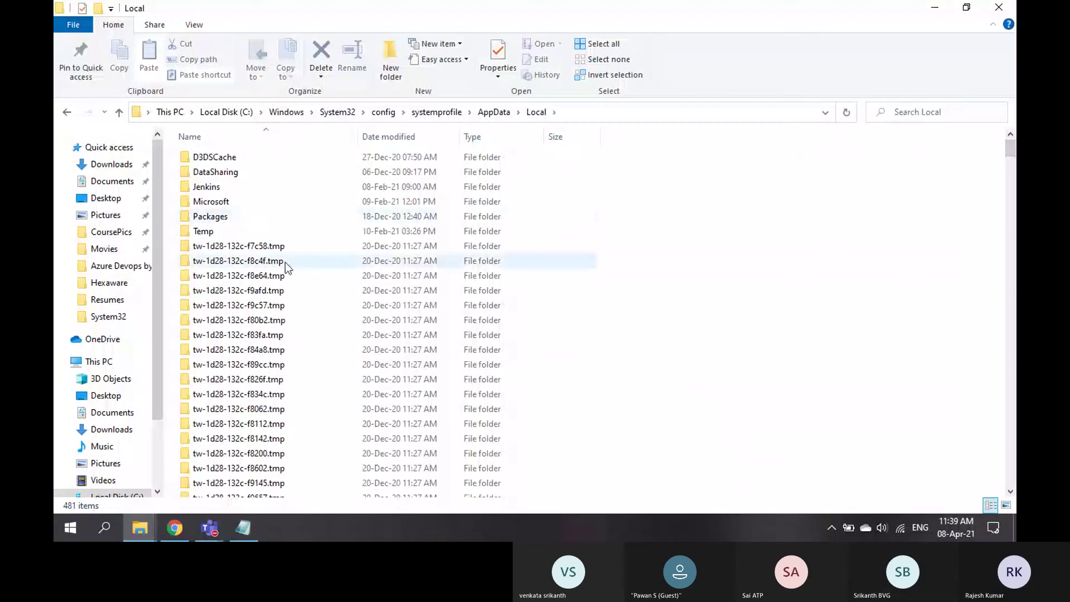
Find the Jenkins folder in Local, check its folder details and open it.
key(j)
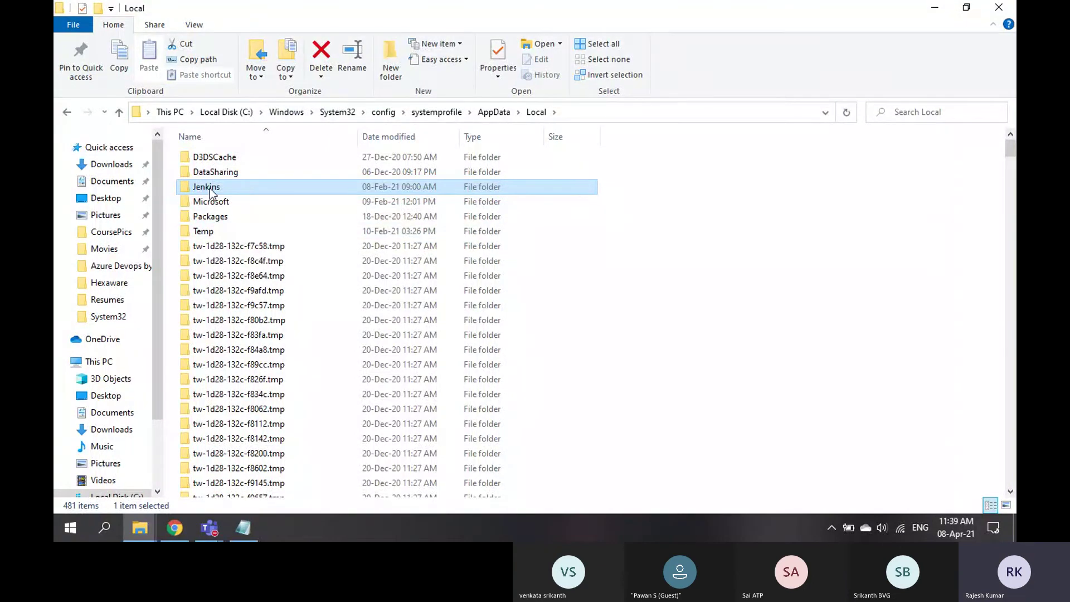
mouse_move(210, 192)
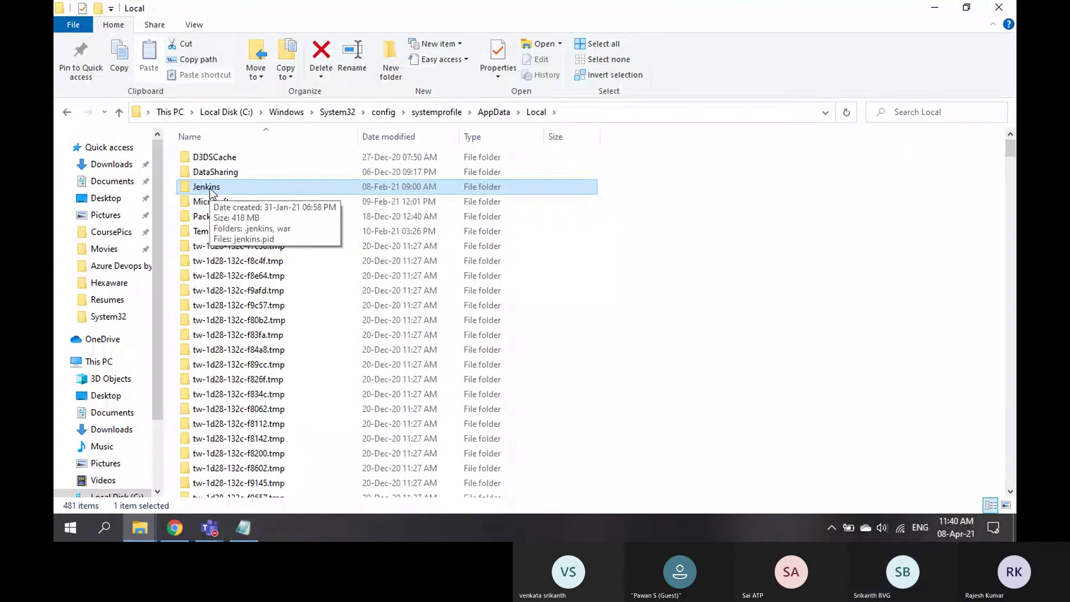
double_click(210, 188)
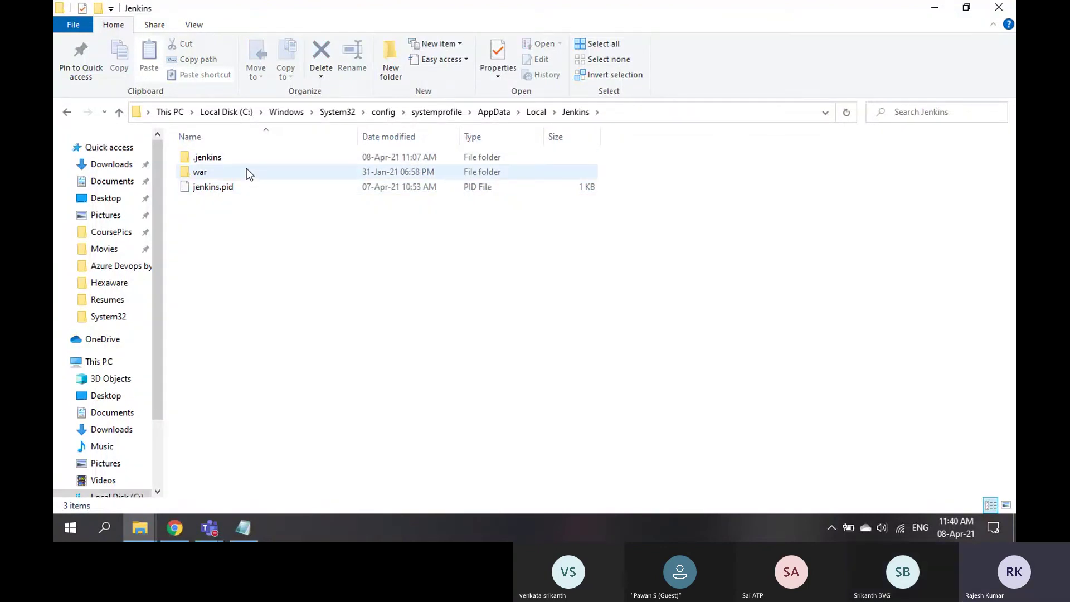
Open the .jenkins folder, look over its subfolders, inspect the contents of nodes, and return to .jenkins.
double_click(216, 158)
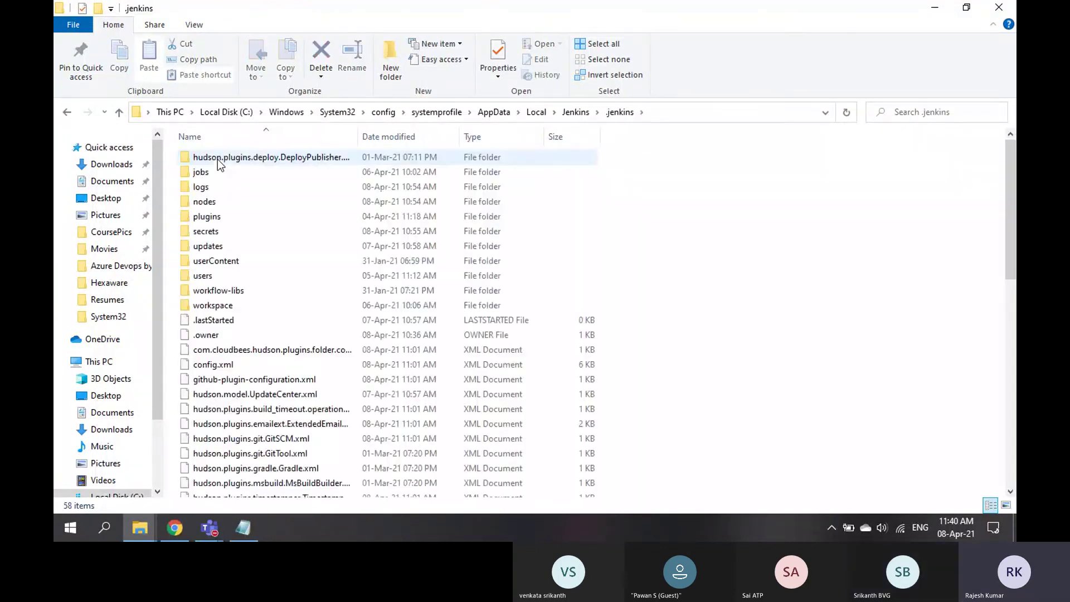
click(207, 201)
click(209, 217)
click(209, 231)
click(209, 246)
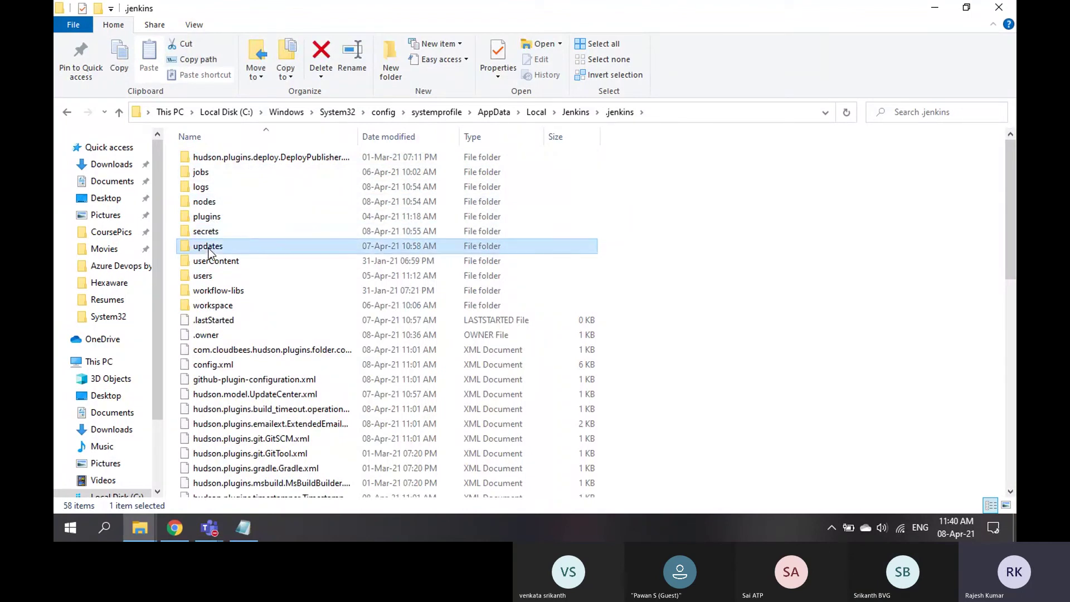
click(204, 277)
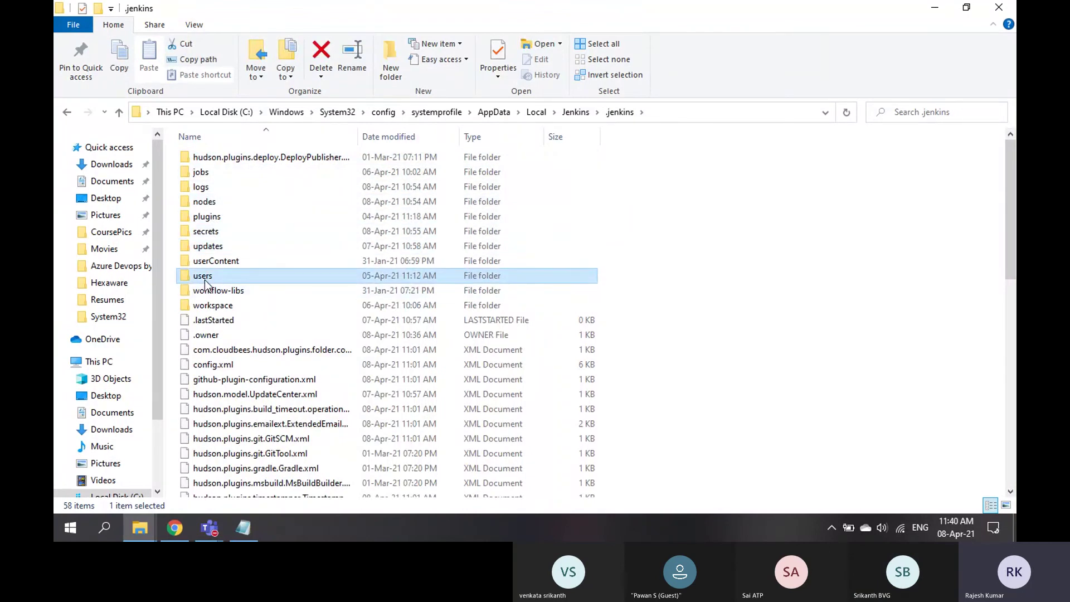
double_click(207, 202)
double_click(206, 161)
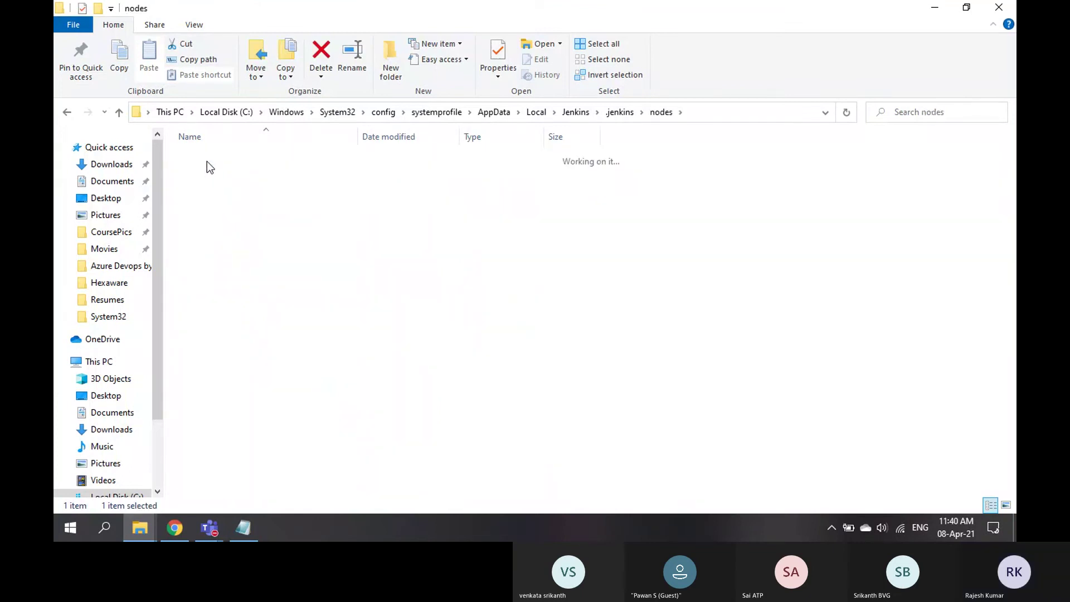
click(622, 113)
Browse the contents of the plugins folder and return to .jenkins.
click(209, 221)
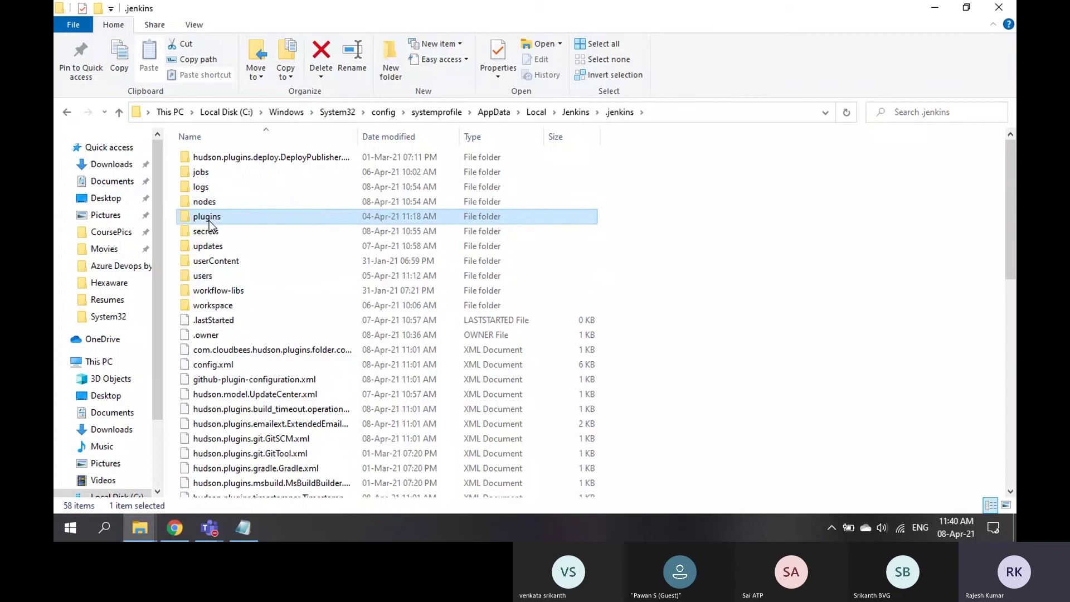
double_click(209, 221)
scroll(262, 249, down, 20)
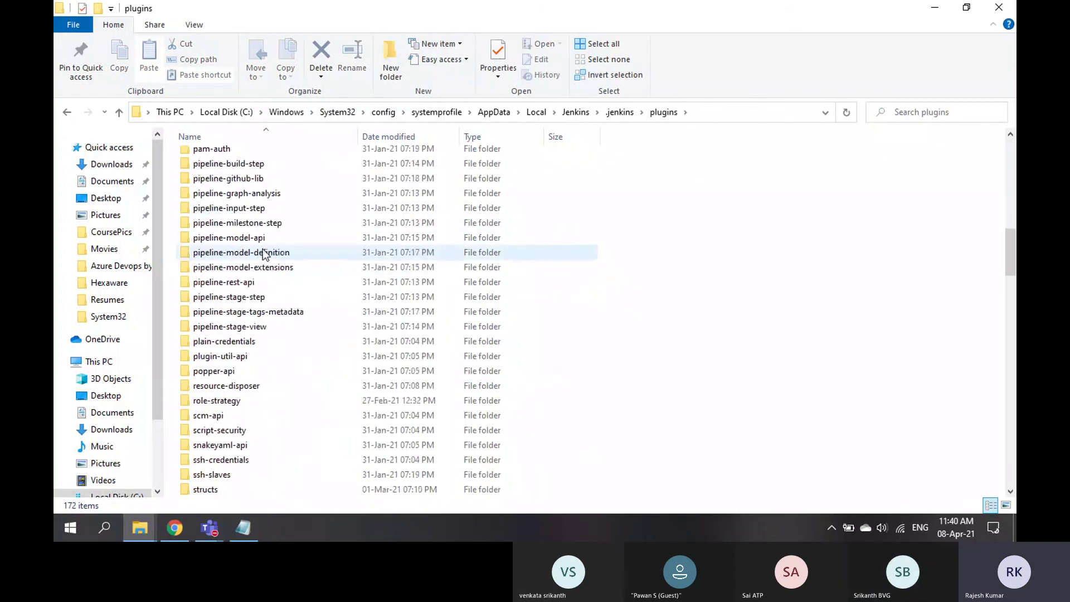
scroll(263, 253, down, 15)
scroll(263, 253, up, 20)
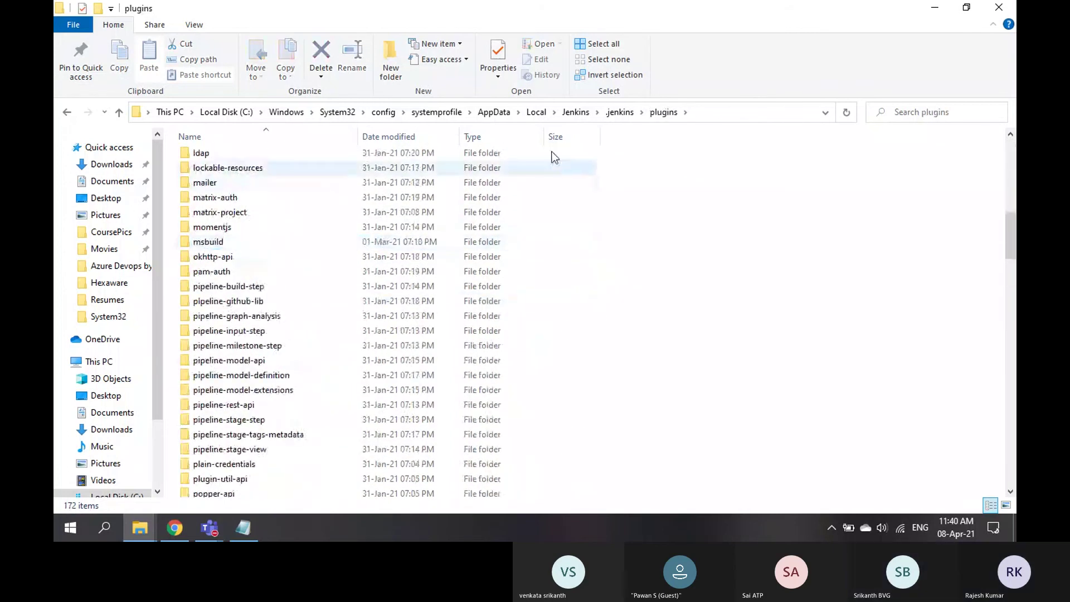
click(618, 112)
Inspect the contents of the users folder and go back to .jenkins.
click(212, 278)
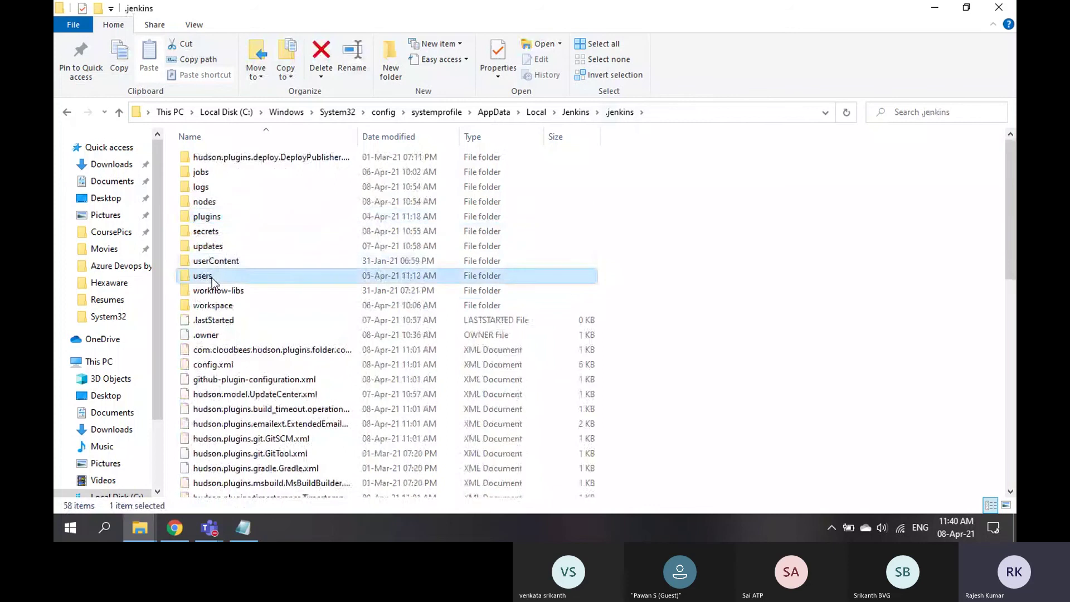
double_click(212, 277)
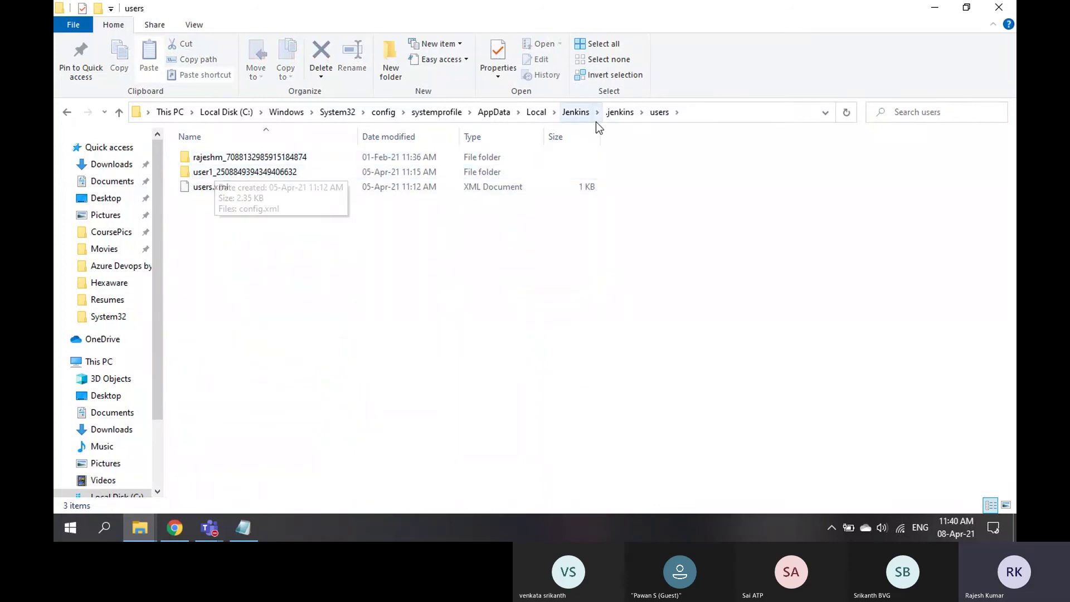
click(618, 112)
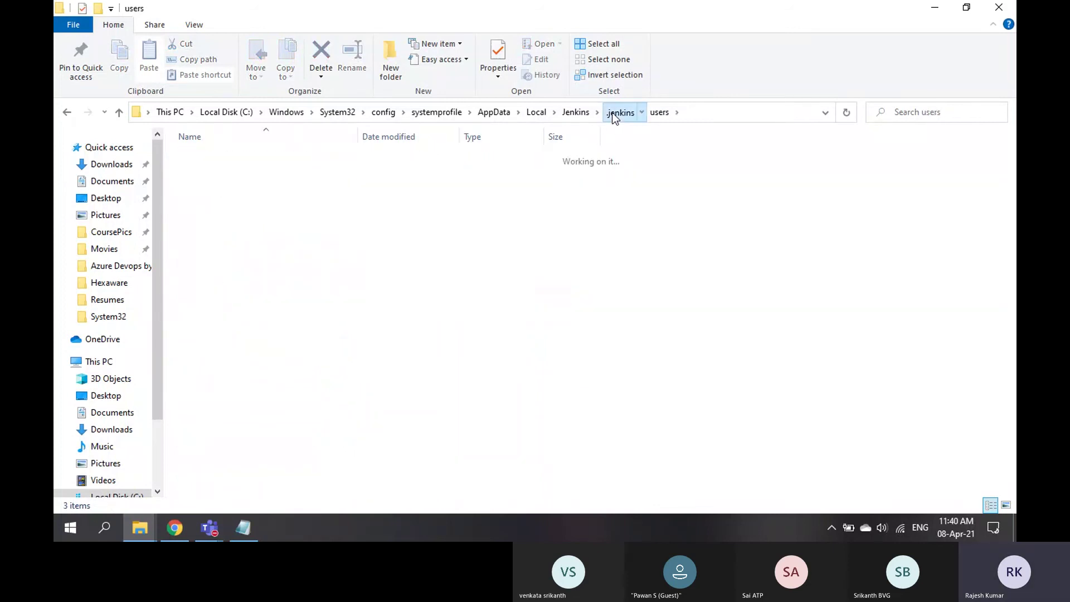
Go up to the Local folder and check the actions available for its Jenkins folder.
click(577, 112)
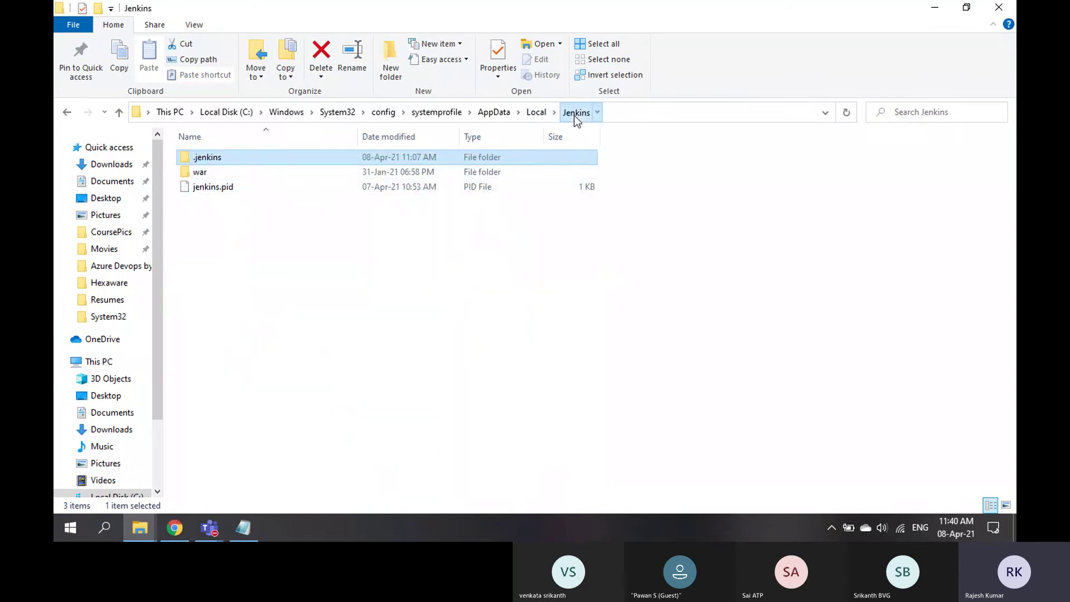
click(537, 112)
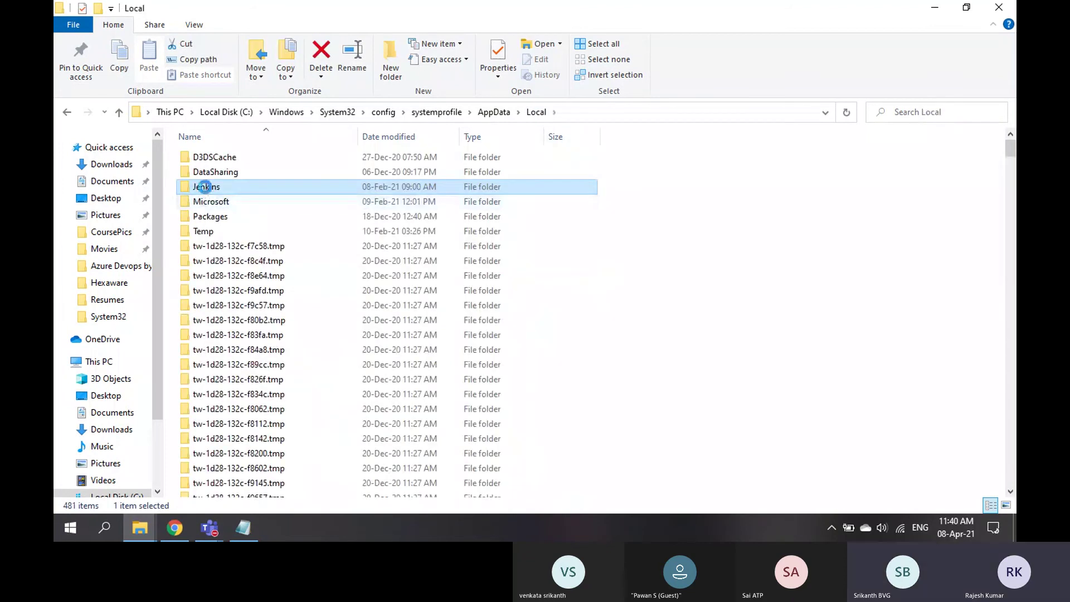
right_click(204, 187)
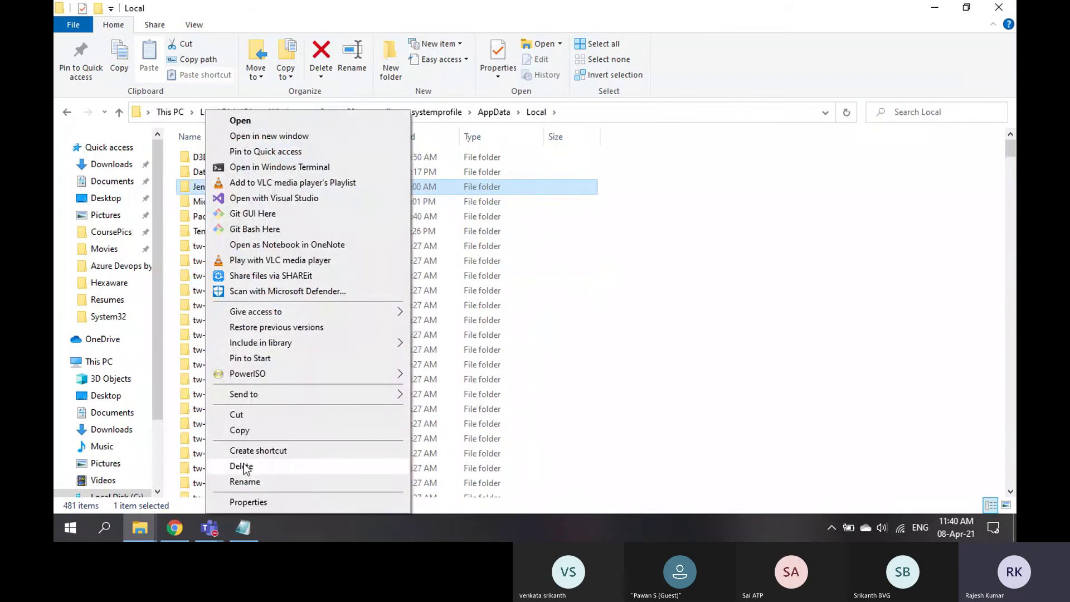
Switch to Chrome, return to the Jenkins dashboard, and bring up the Teams meeting window.
click(186, 528)
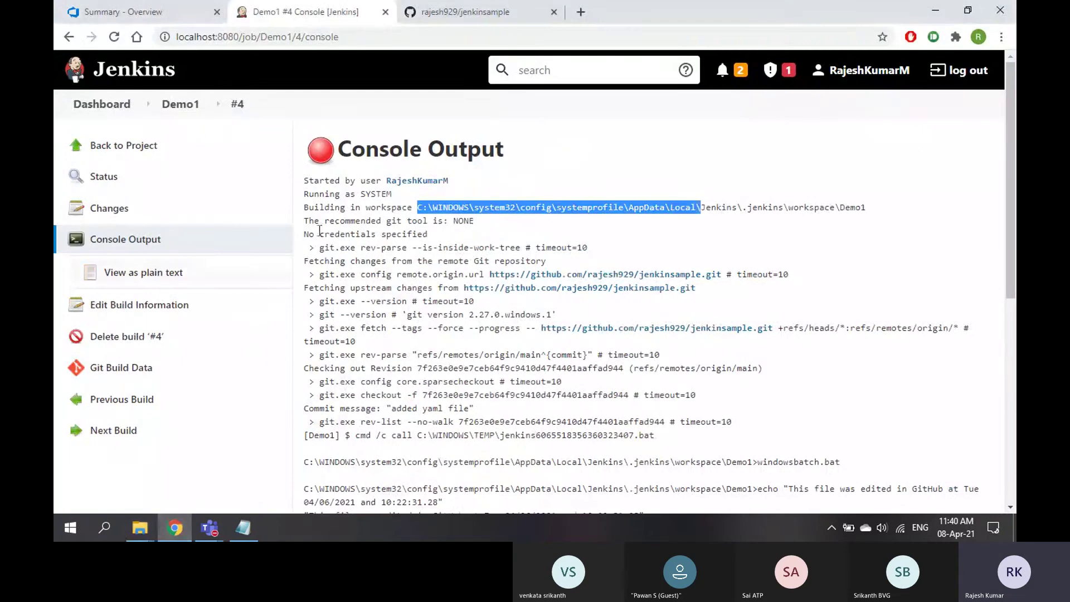
click(101, 104)
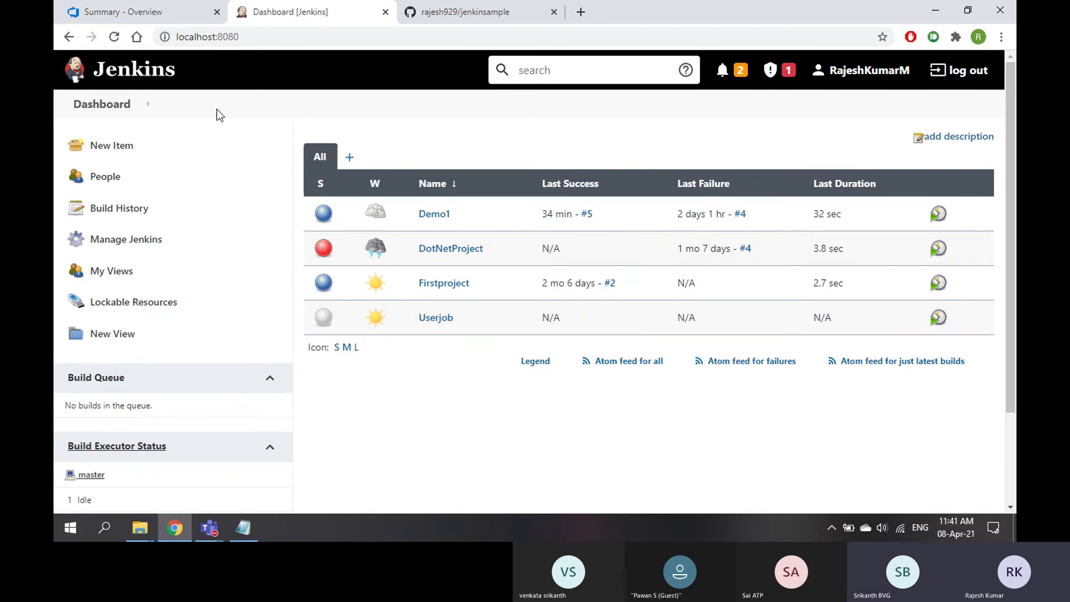
mouse_move(209, 528)
click(402, 468)
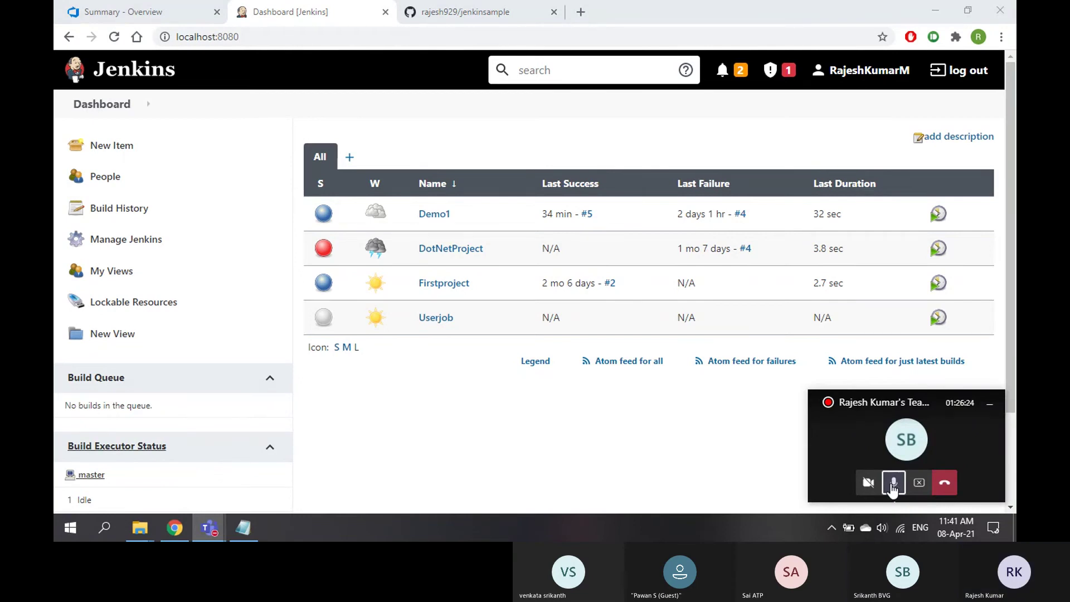
Open the Jenkins plugin manager from Manage Jenkins and search the available plugins for backup.
click(116, 244)
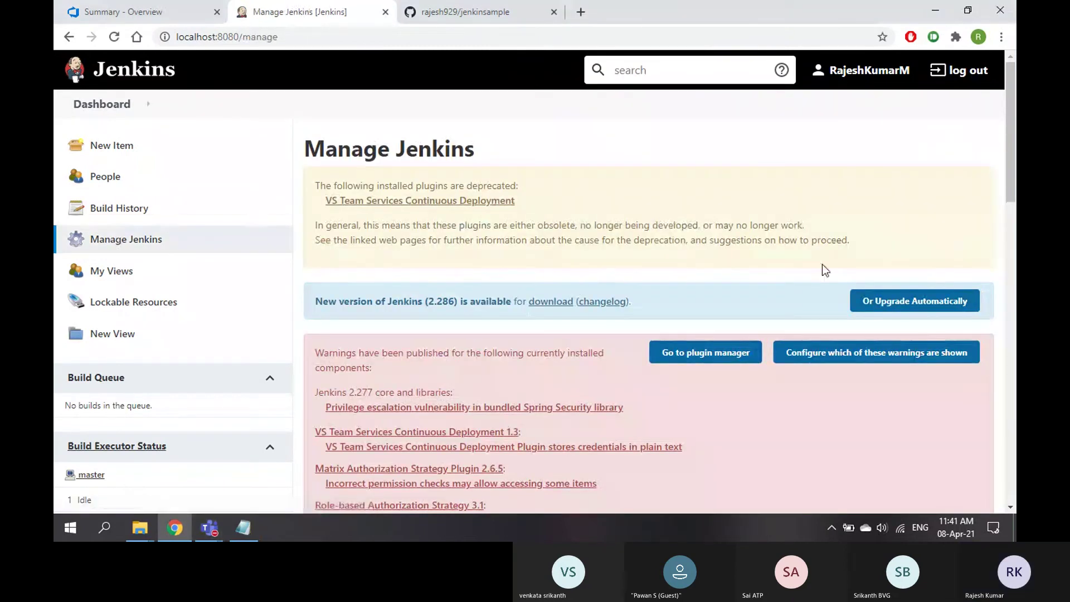
scroll(822, 265, down, 7)
click(829, 244)
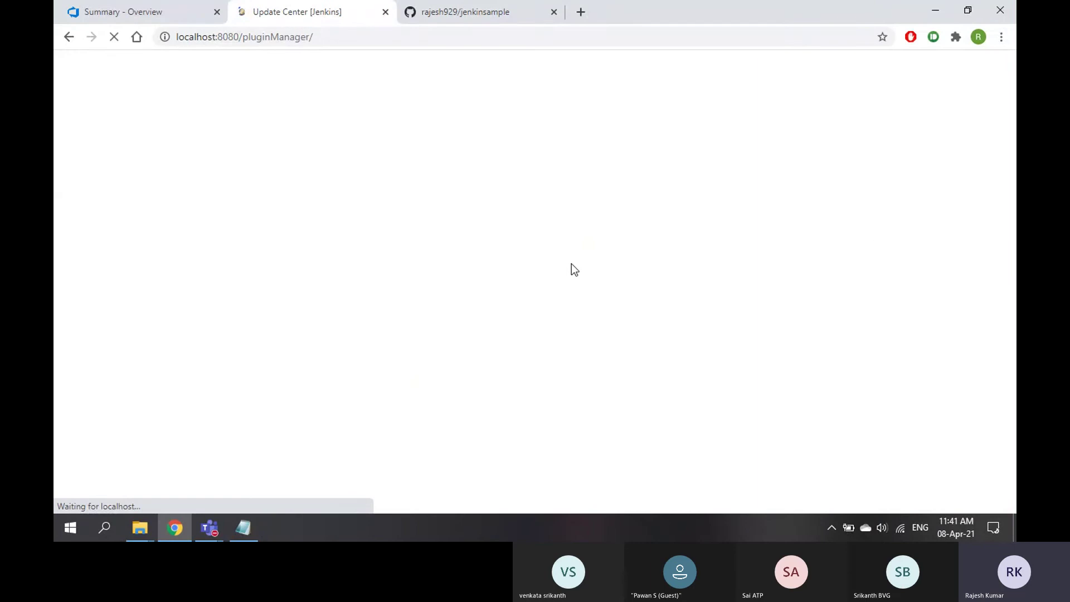
click(403, 192)
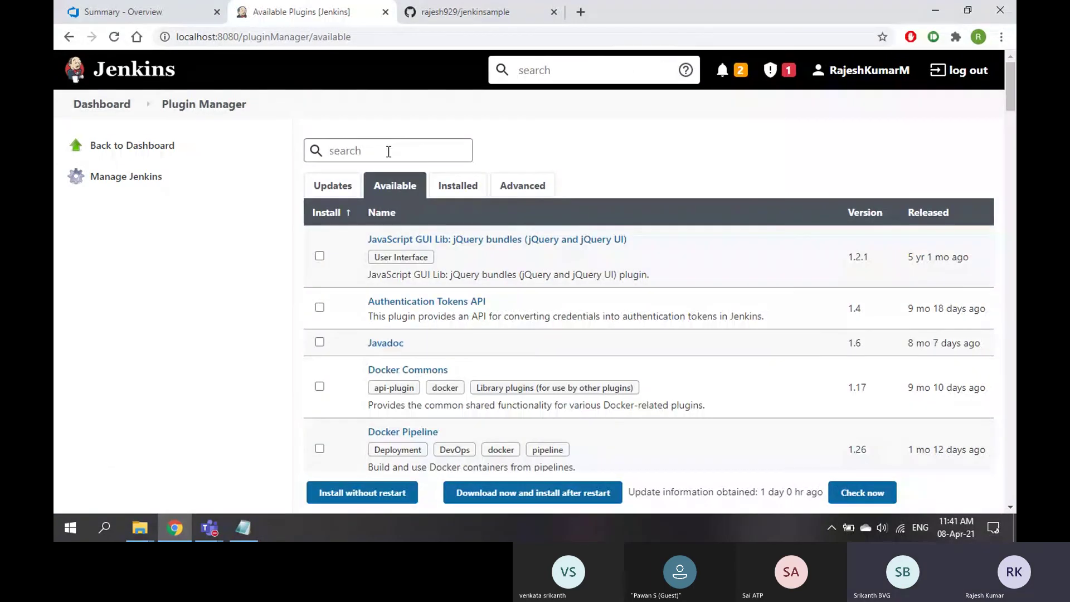
text(backup)
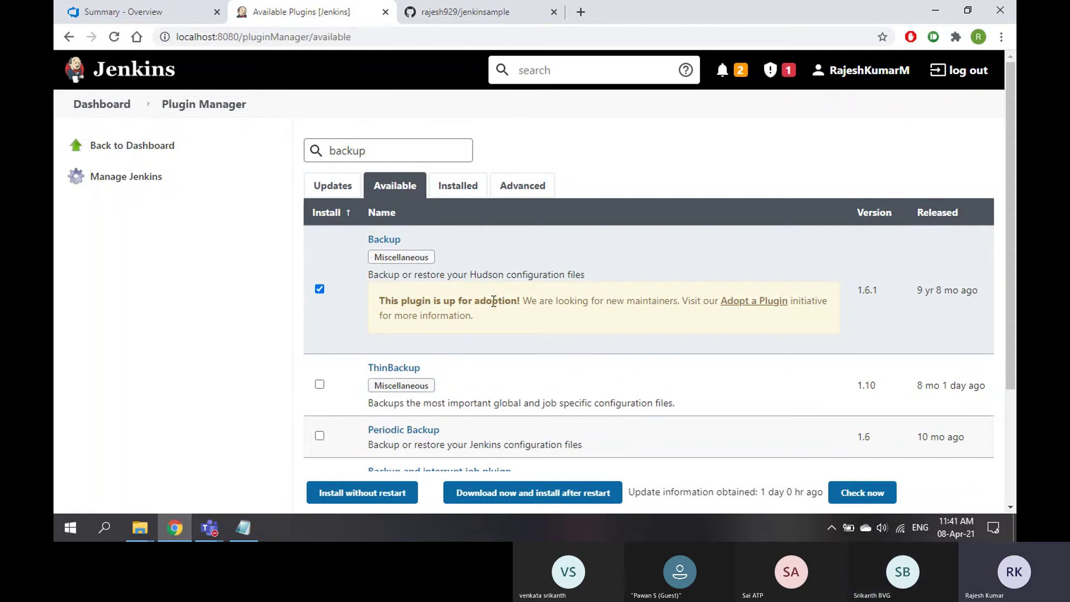
Review the matching backup plugins and install the selected Backup plugin without a restart.
scroll(484, 297, down, 3)
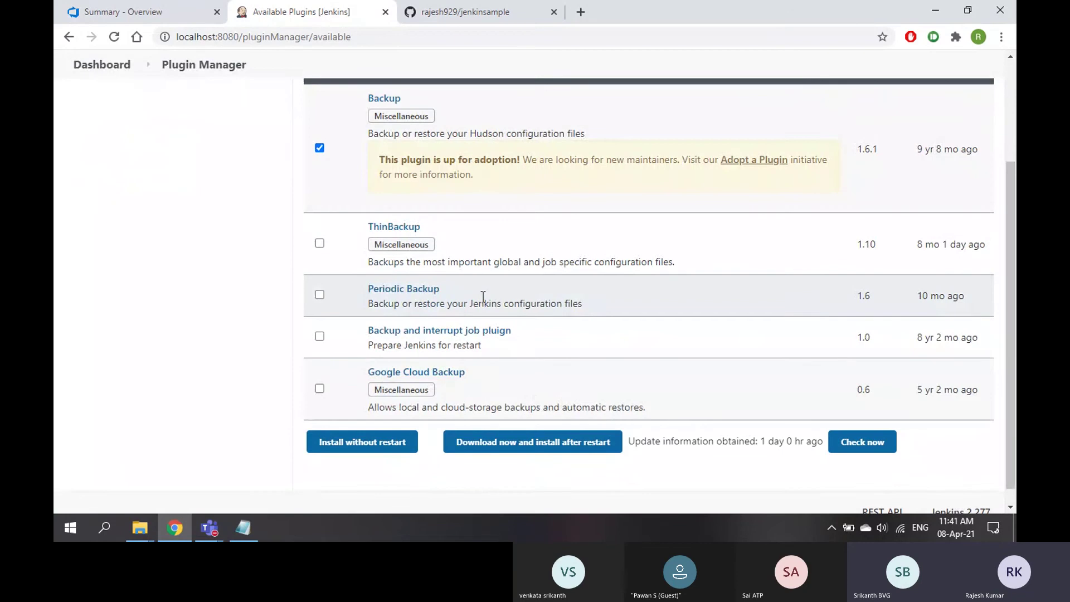
scroll(484, 297, up, 3)
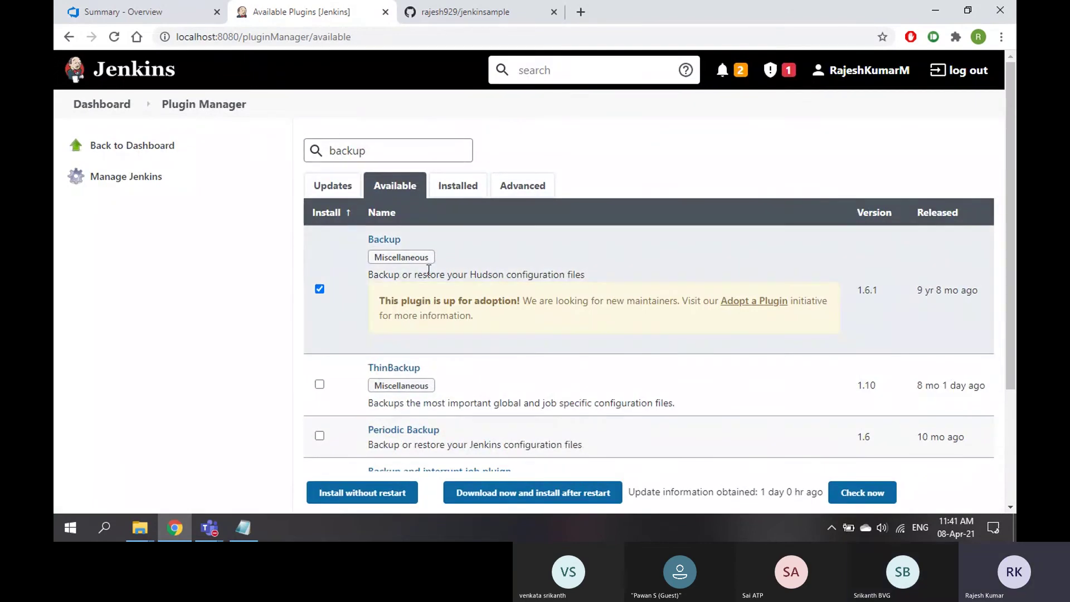
click(343, 502)
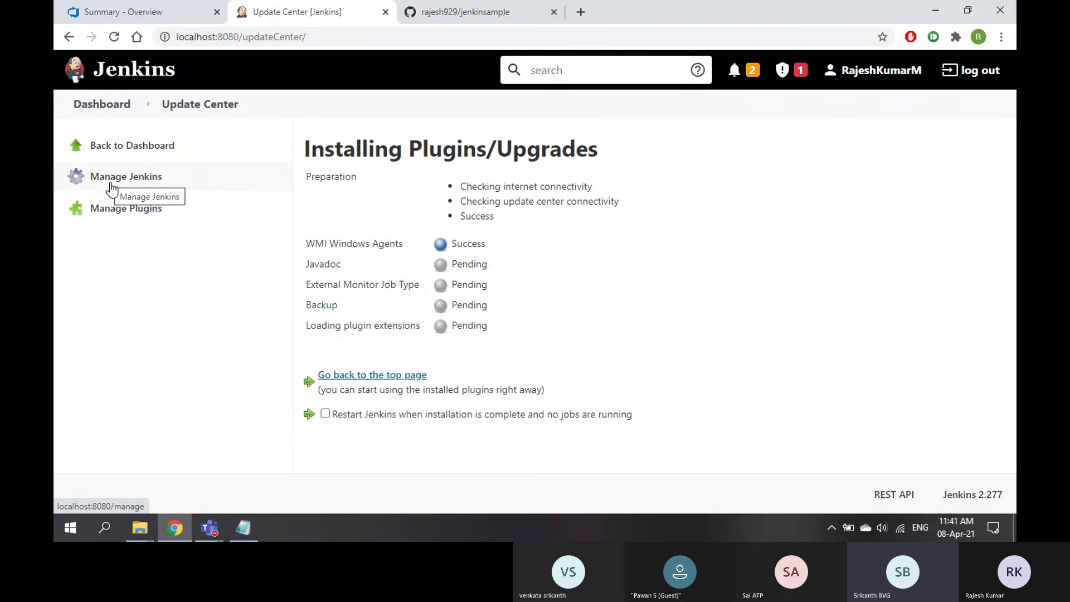
Open Global Tool Configuration from Manage Jenkins and look through its settings for backup options.
click(112, 188)
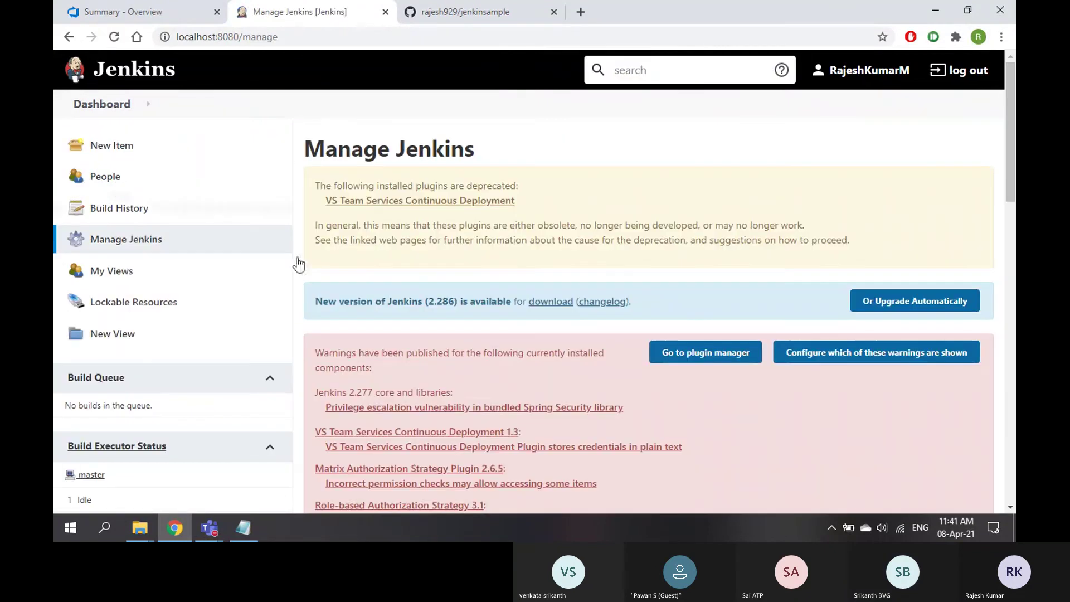
scroll(502, 311, down, 7)
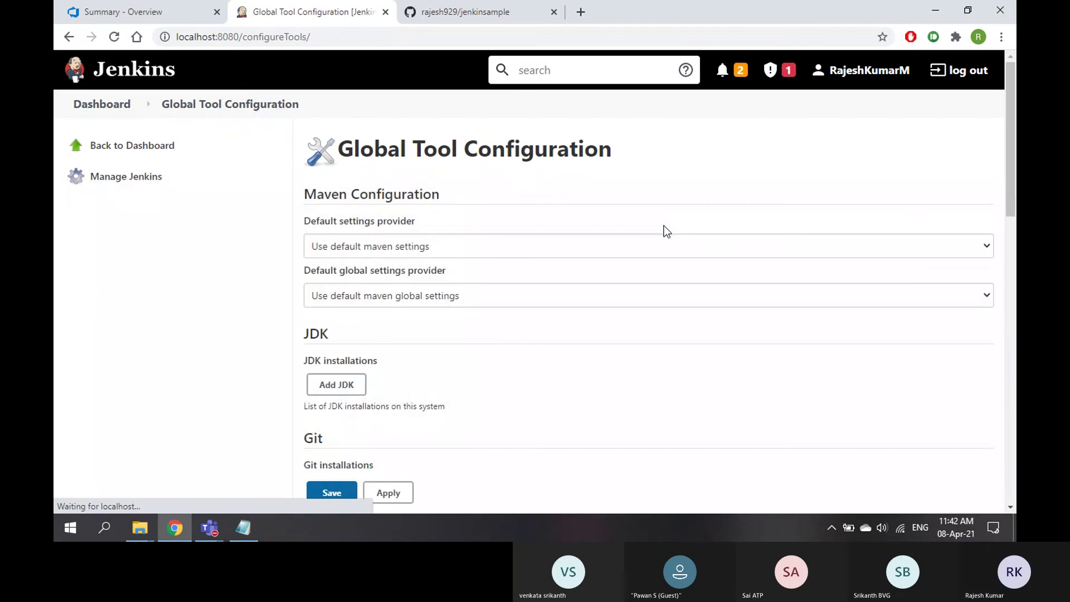
scroll(664, 225, down, 15)
scroll(664, 226, down, 2)
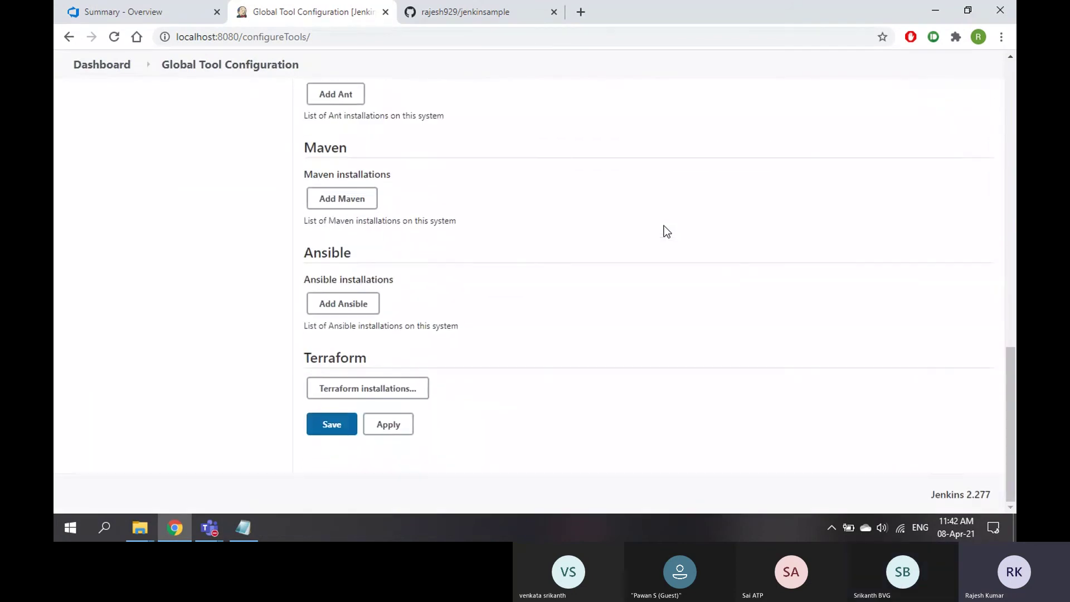
scroll(486, 315, up, 10)
scroll(484, 313, up, 5)
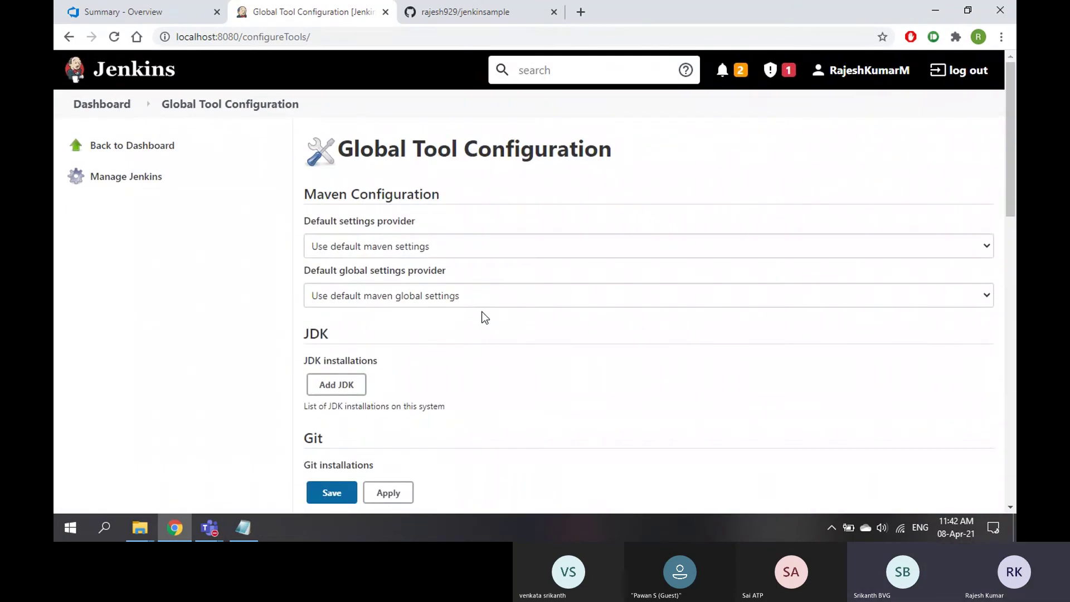
Open the list of installed plugins in the plugin manager and find the Backup plugin.
click(122, 178)
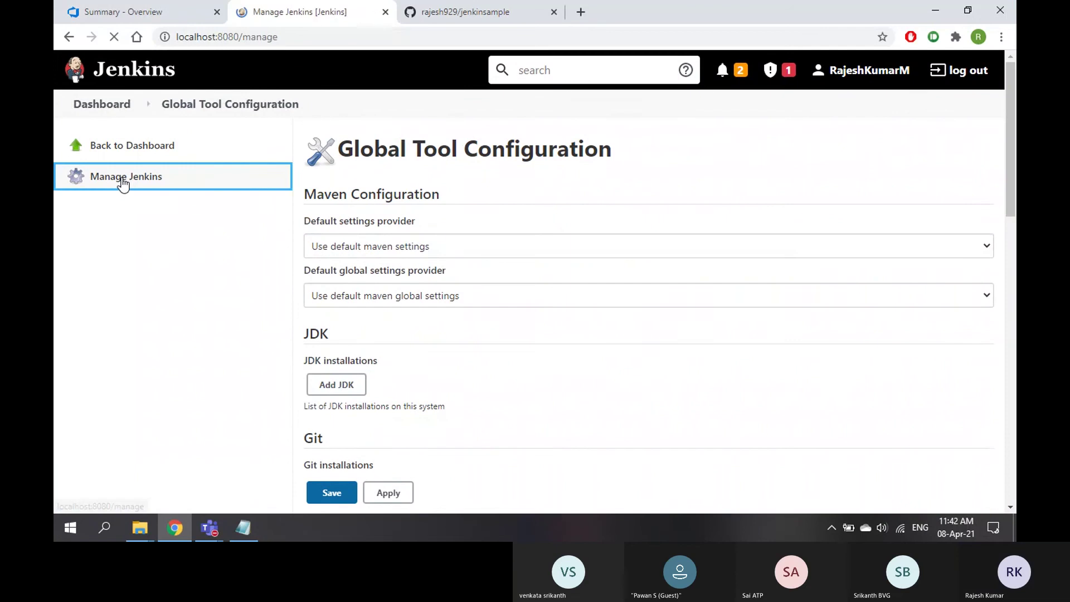
scroll(507, 295, down, 8)
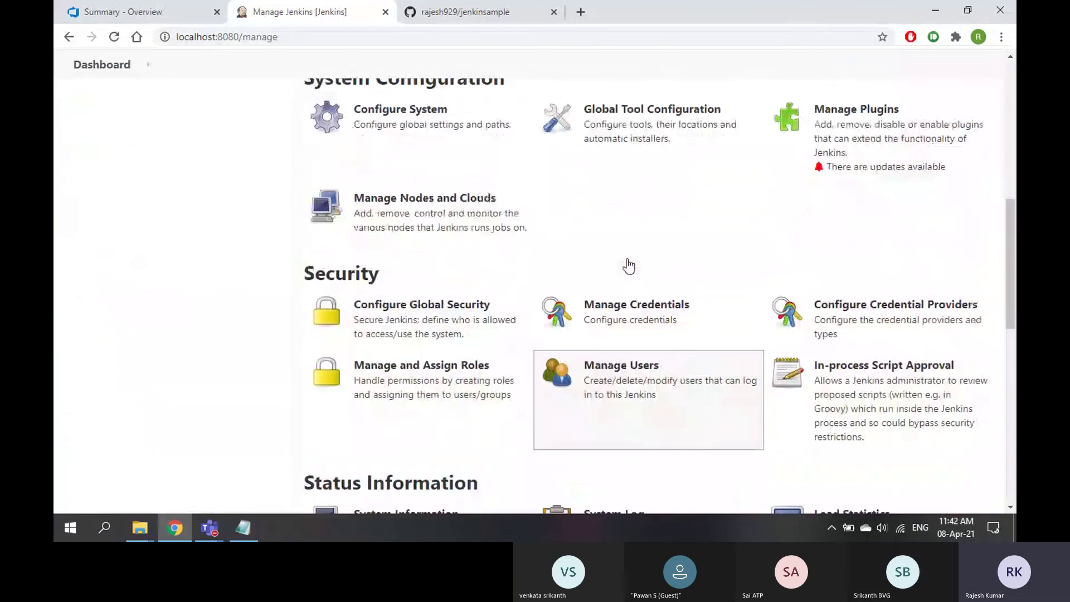
click(861, 202)
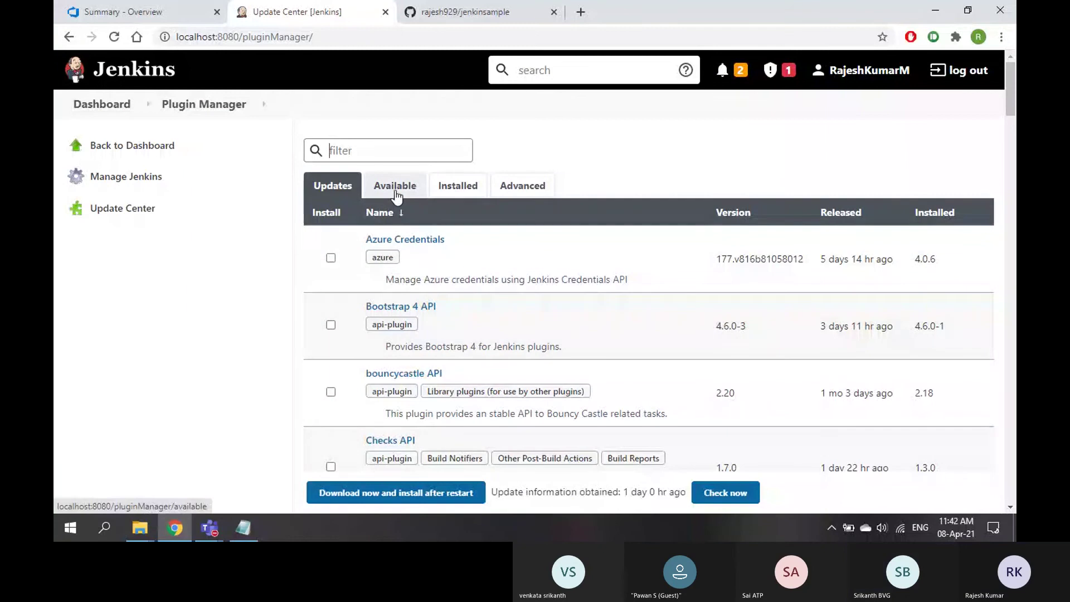
click(461, 190)
scroll(516, 270, down, 5)
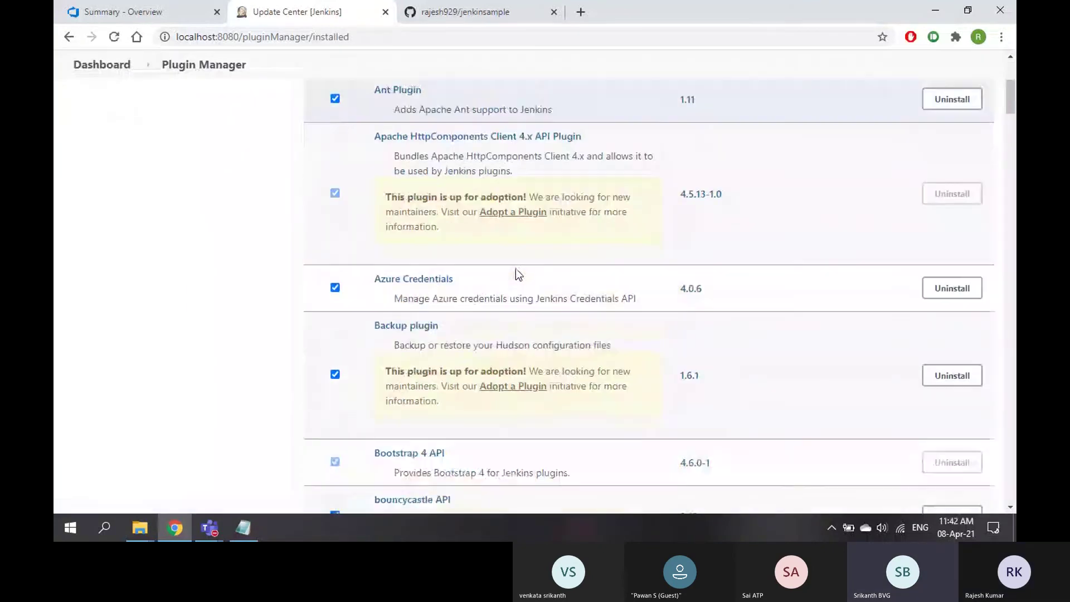
scroll(516, 269, down, 4)
scroll(478, 263, up, 1)
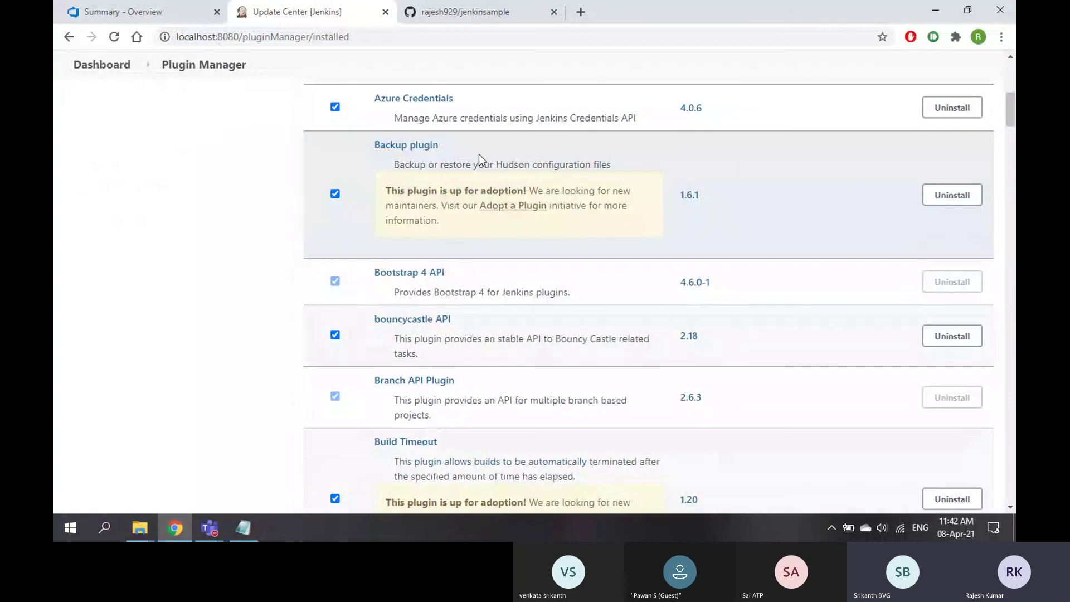
scroll(342, 230, up, 8)
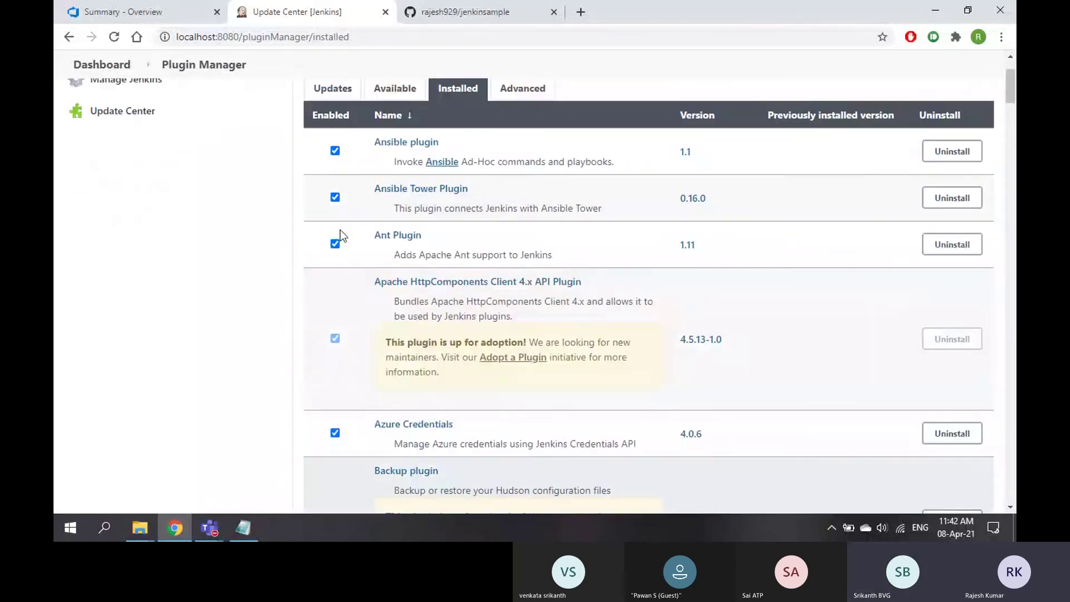
Return to Manage Jenkins and open the Configure System page.
click(118, 178)
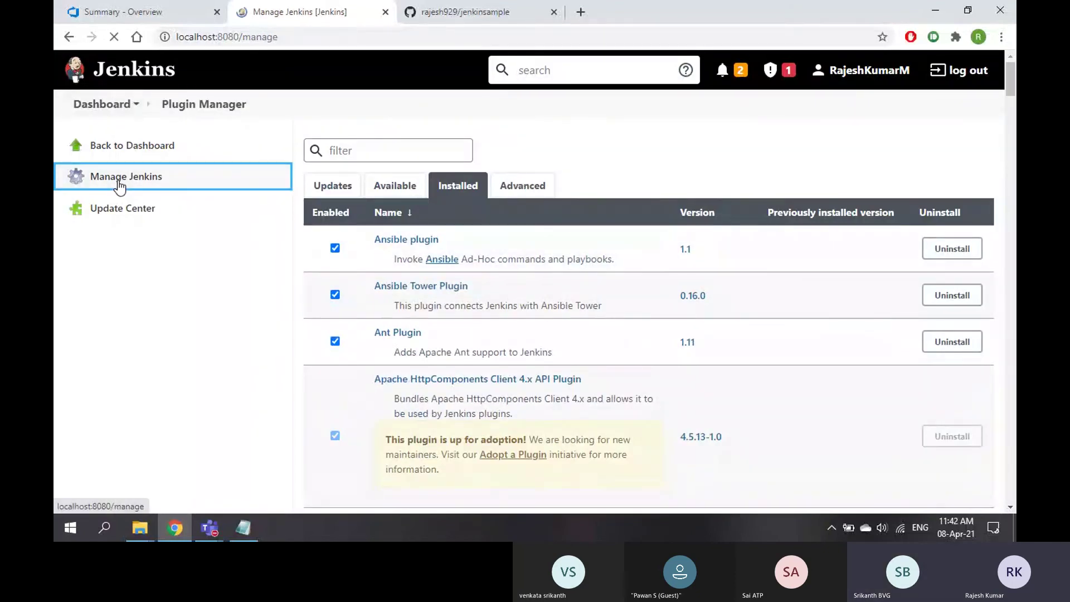
scroll(537, 346, down, 2)
scroll(537, 346, down, 4)
click(439, 256)
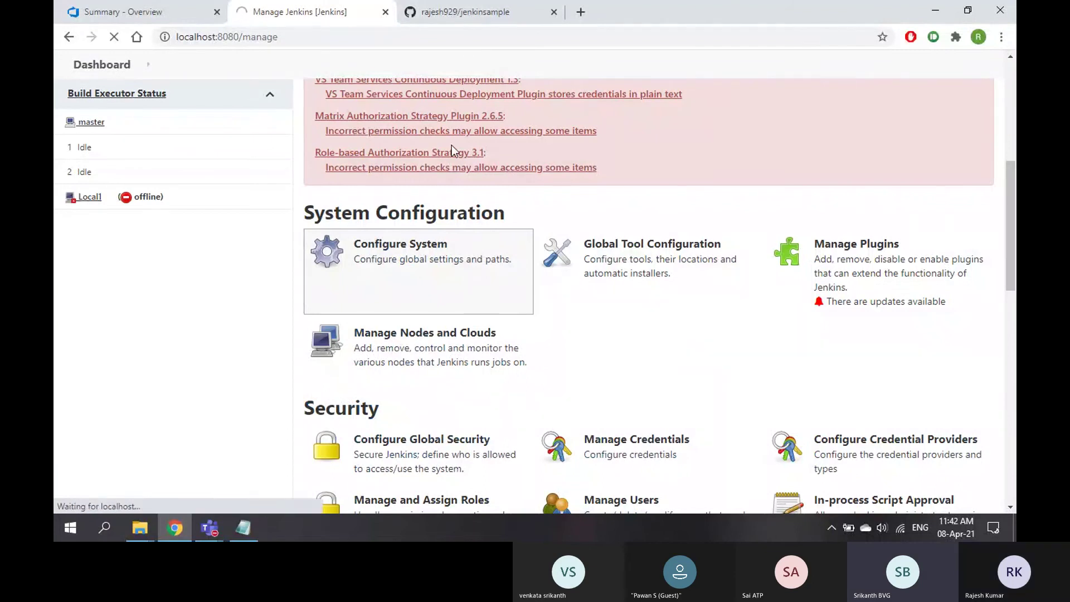
Open the Configure System page and look through all its sections for backup settings.
click(491, 241)
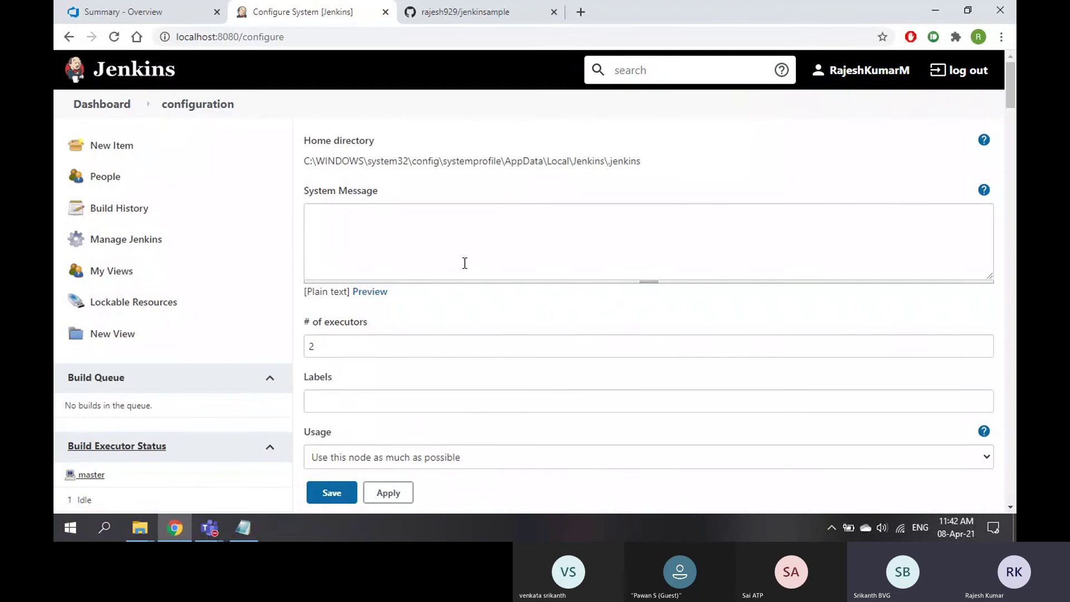
scroll(465, 264, down, 4)
scroll(466, 269, down, 7)
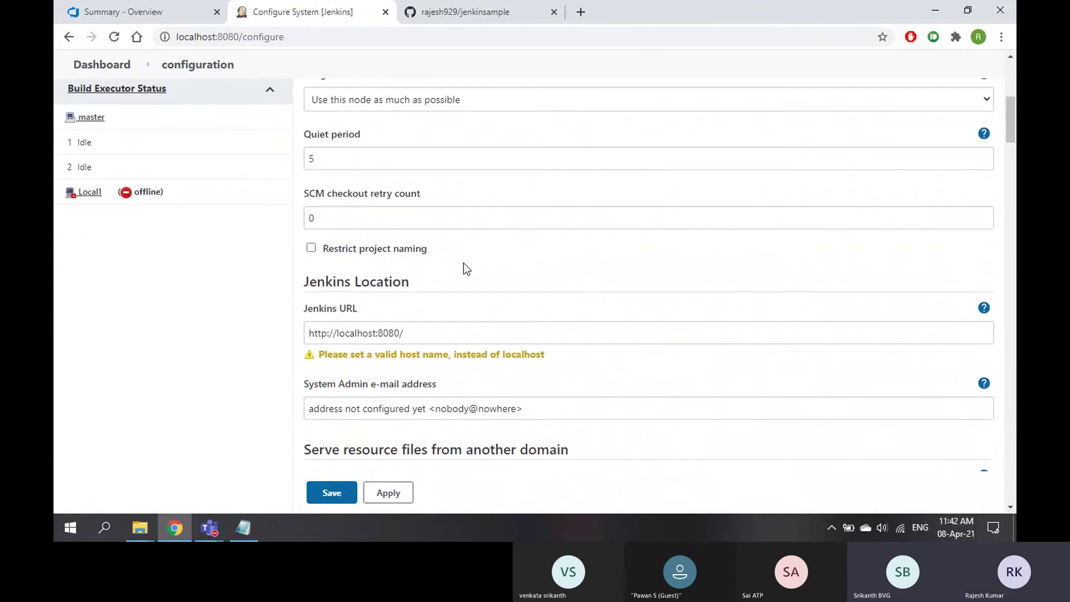
scroll(467, 269, down, 8)
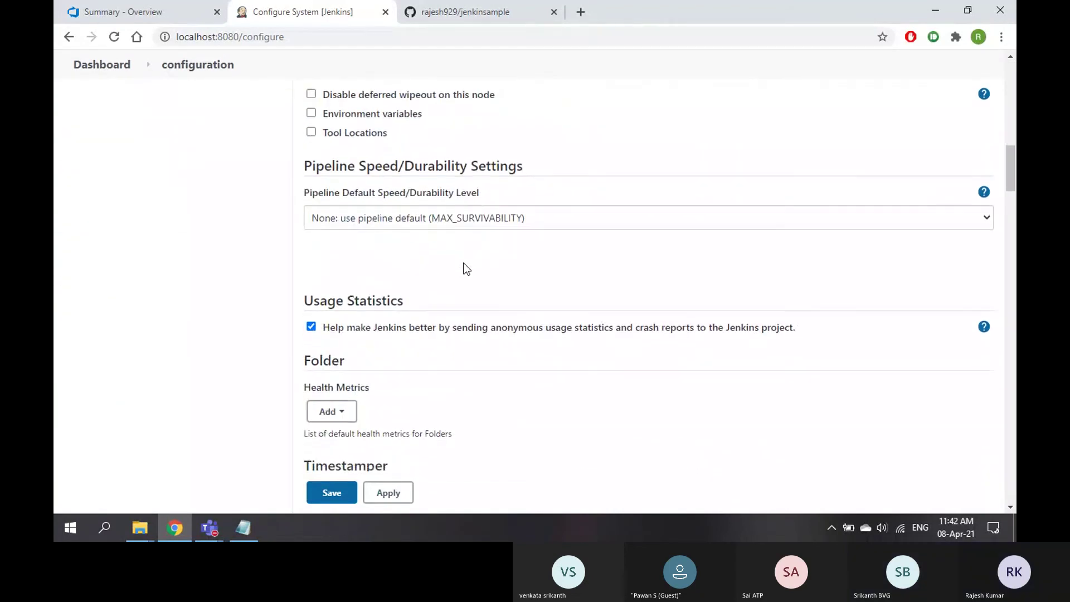
scroll(467, 269, down, 6)
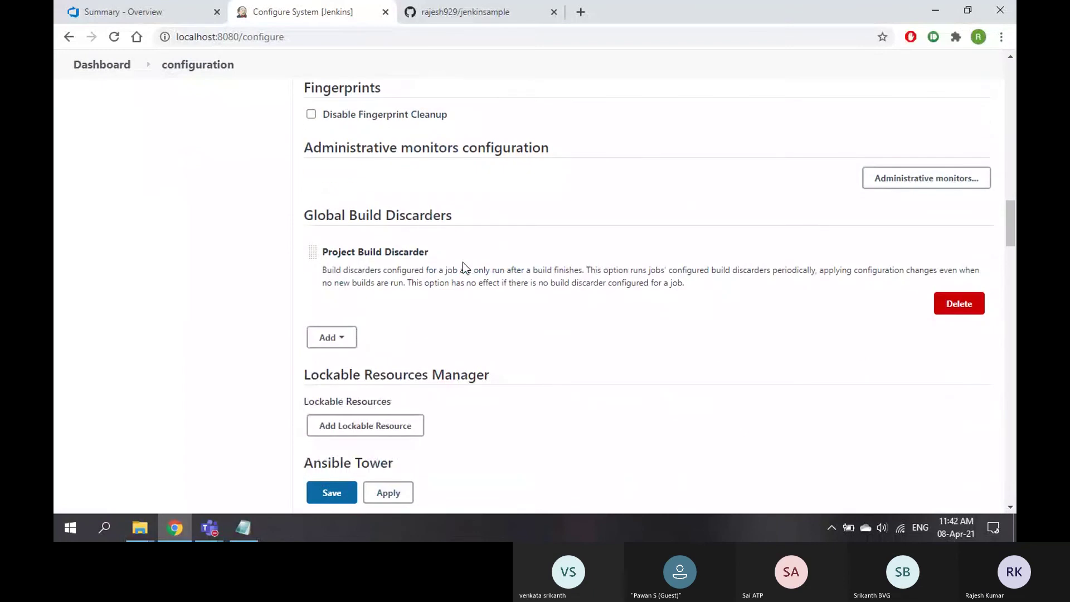
scroll(467, 269, down, 8)
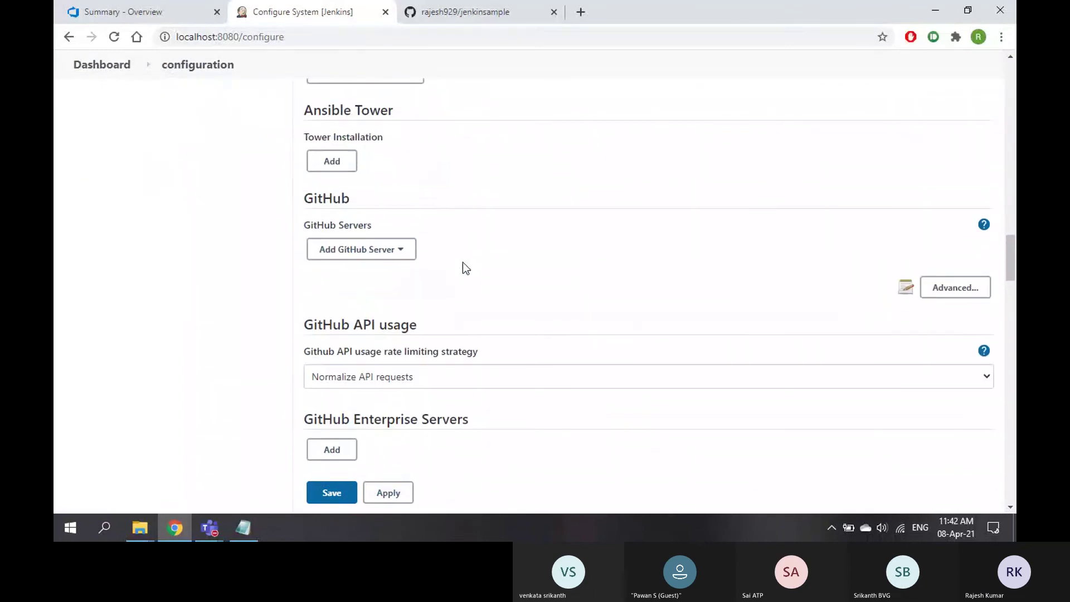
scroll(463, 266, down, 8)
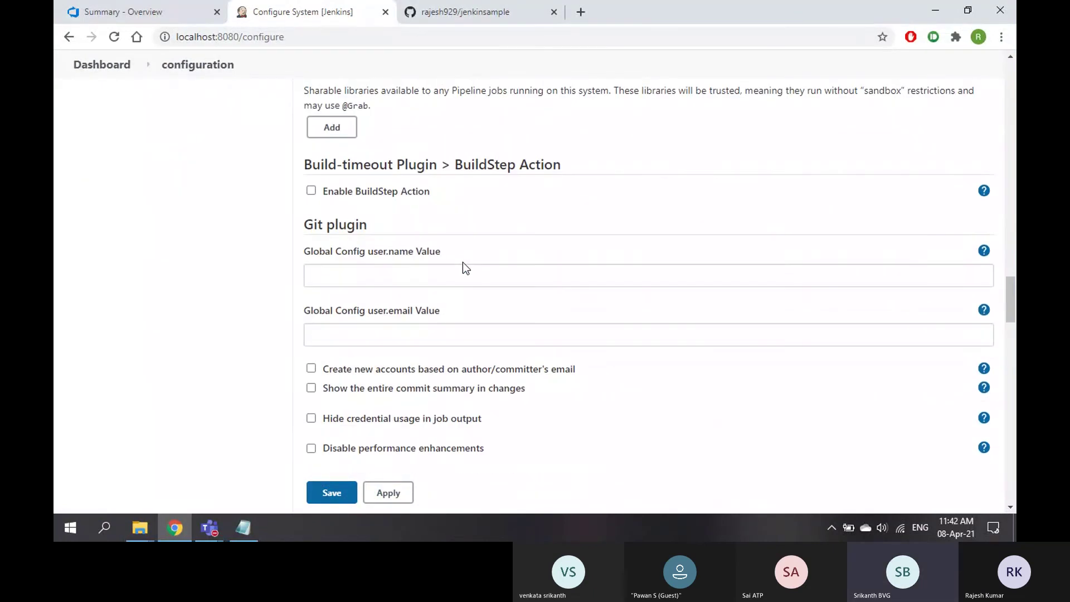
scroll(466, 269, down, 10)
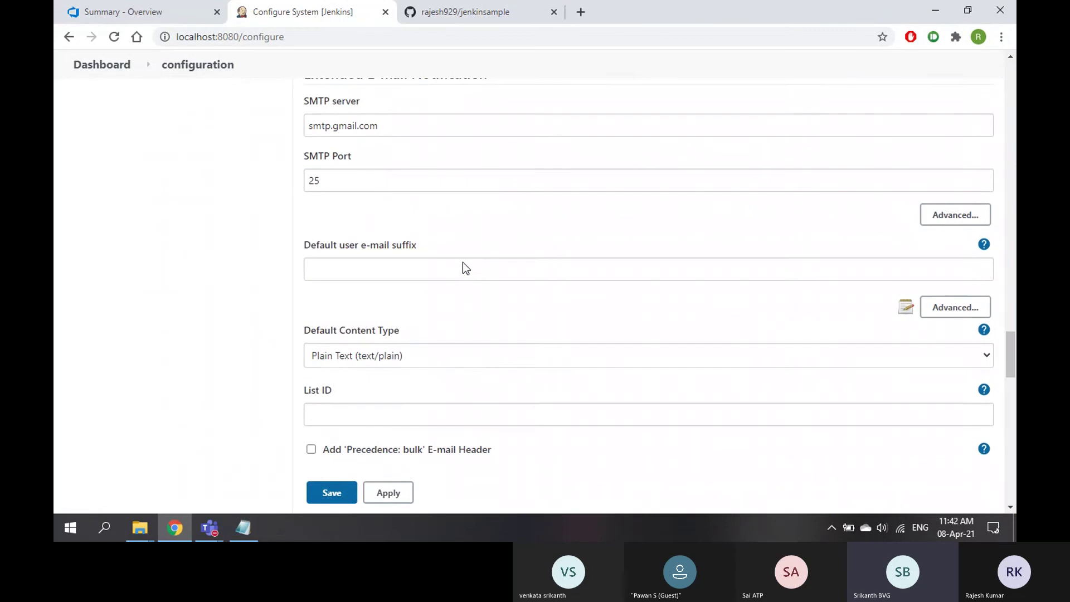
scroll(466, 269, down, 15)
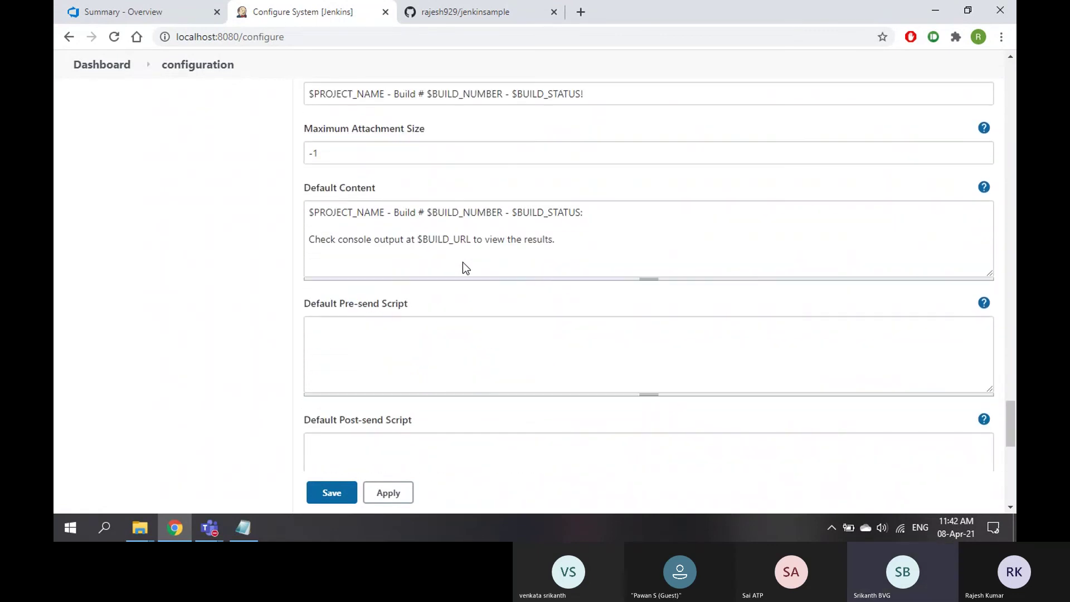
scroll(466, 268, down, 2)
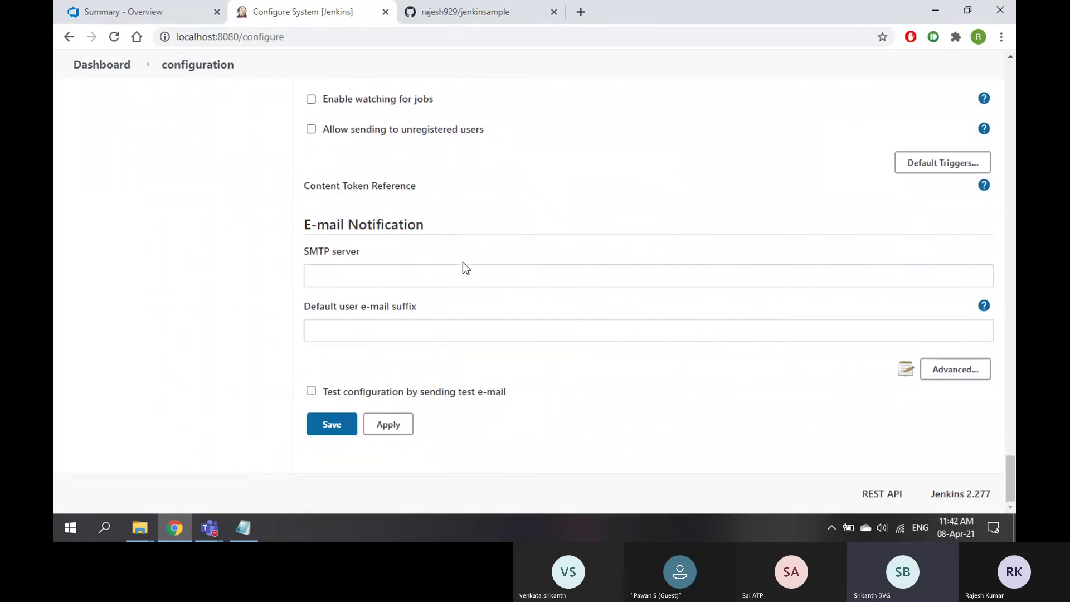
scroll(466, 268, up, 6)
scroll(464, 264, up, 20)
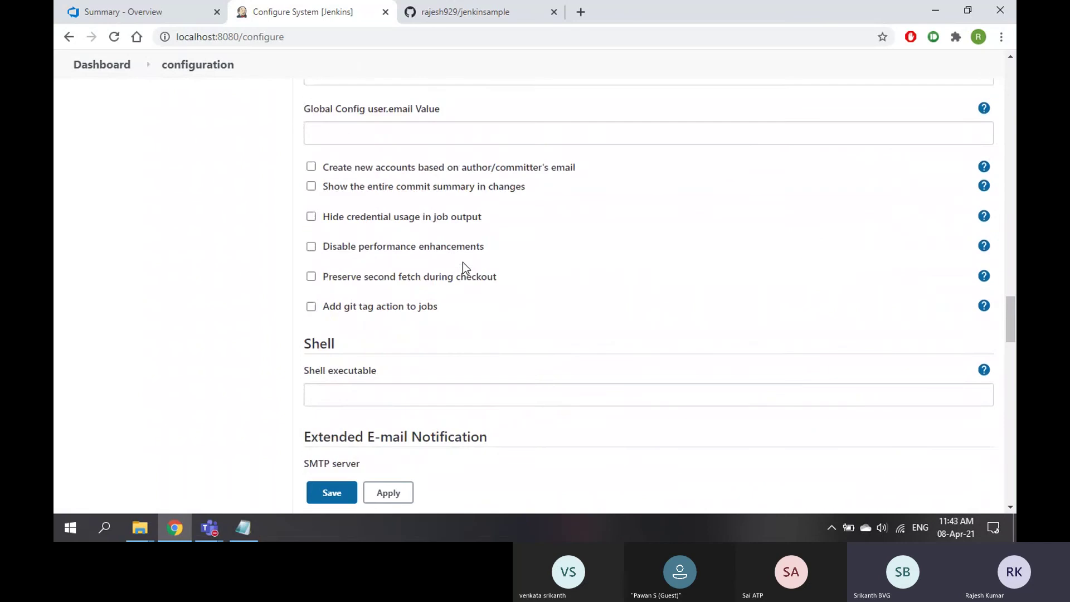
scroll(467, 268, up, 12)
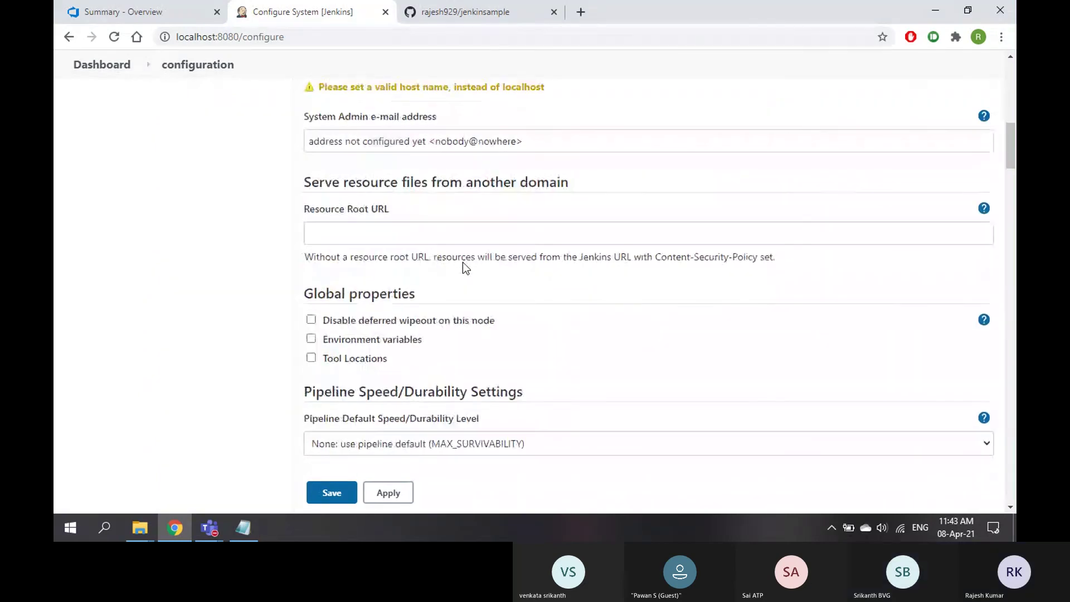
scroll(464, 265, down, 3)
scroll(464, 262, up, 10)
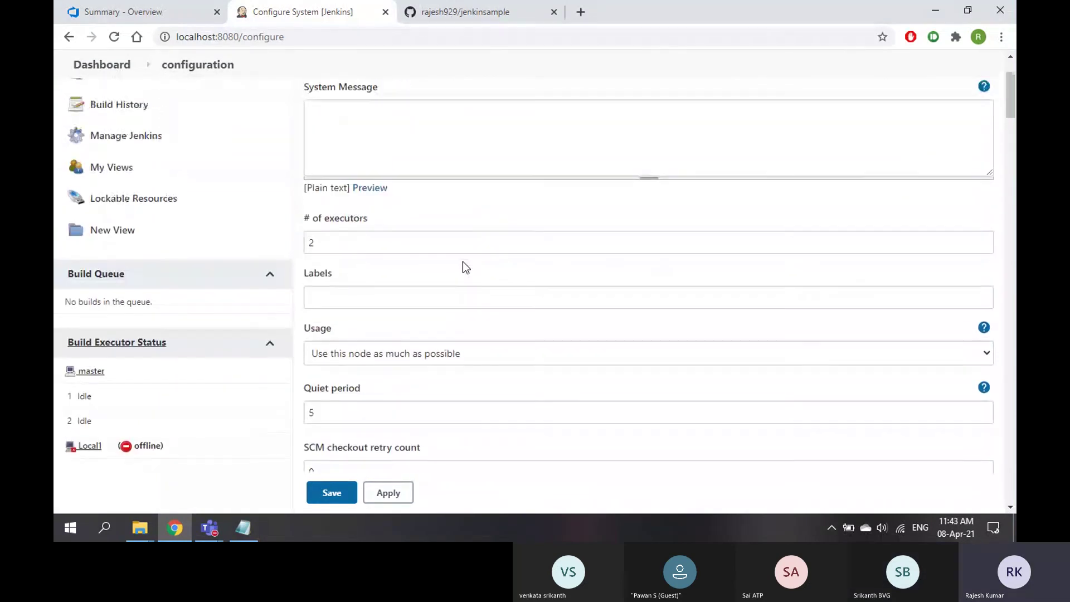
Go back to Manage Jenkins and check the Global Tool Configuration page for backup settings.
click(133, 241)
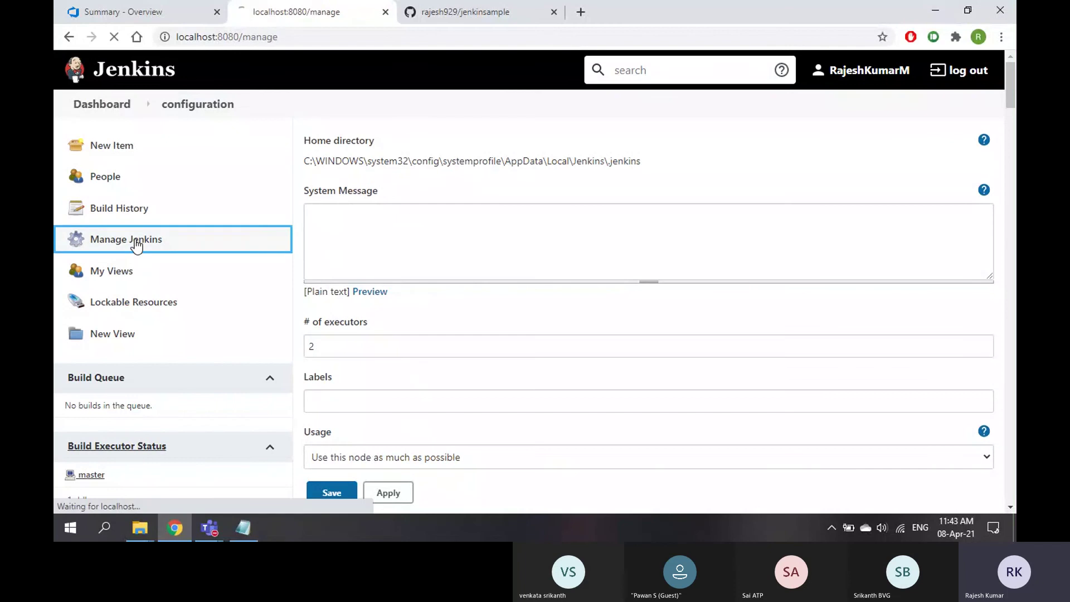
scroll(632, 373, down, 5)
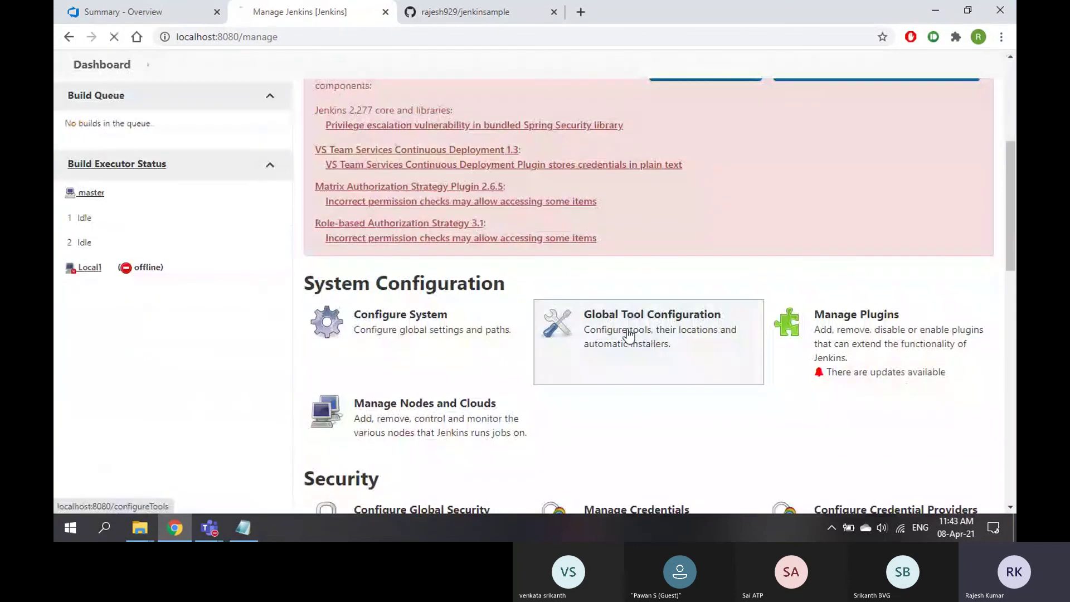
click(629, 334)
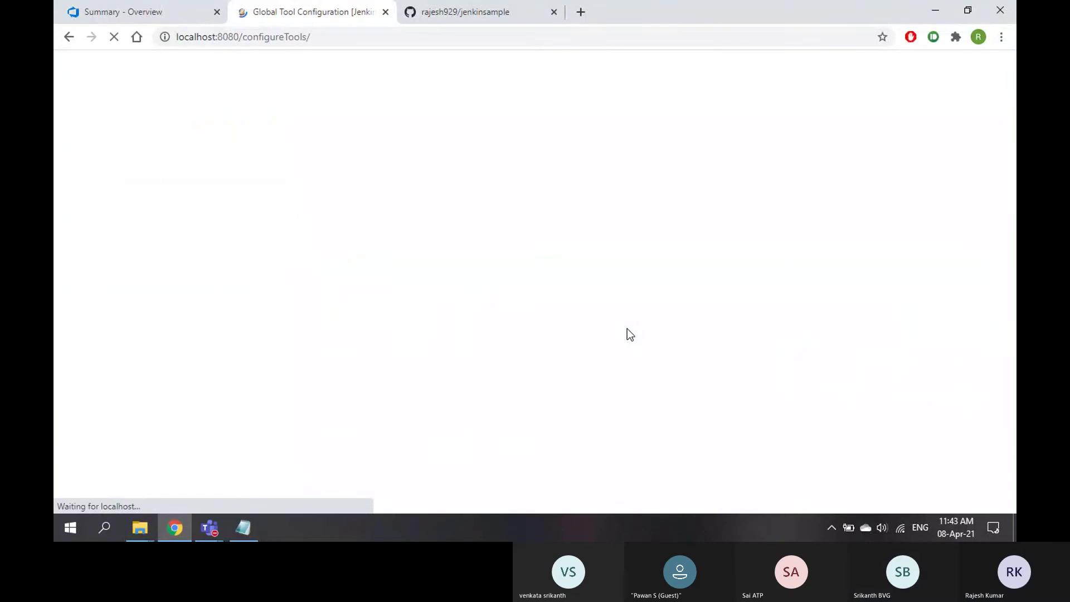
scroll(442, 262, down, 15)
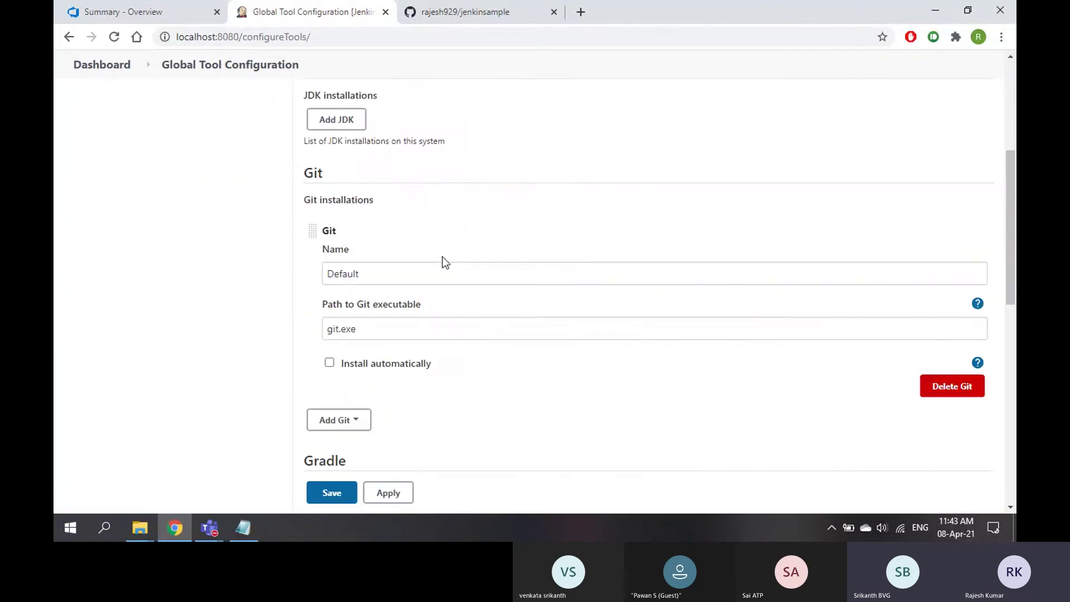
scroll(442, 260, up, 15)
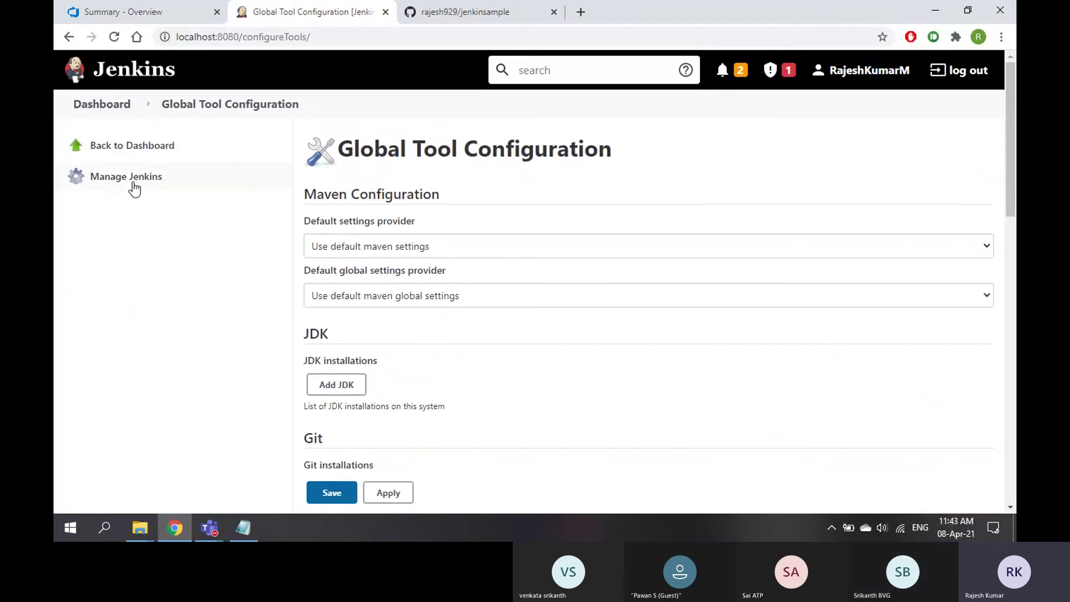
Return to Manage Jenkins, find the Backup manager among the uncategorized entries and open its Setup page.
click(135, 181)
scroll(614, 276, down, 10)
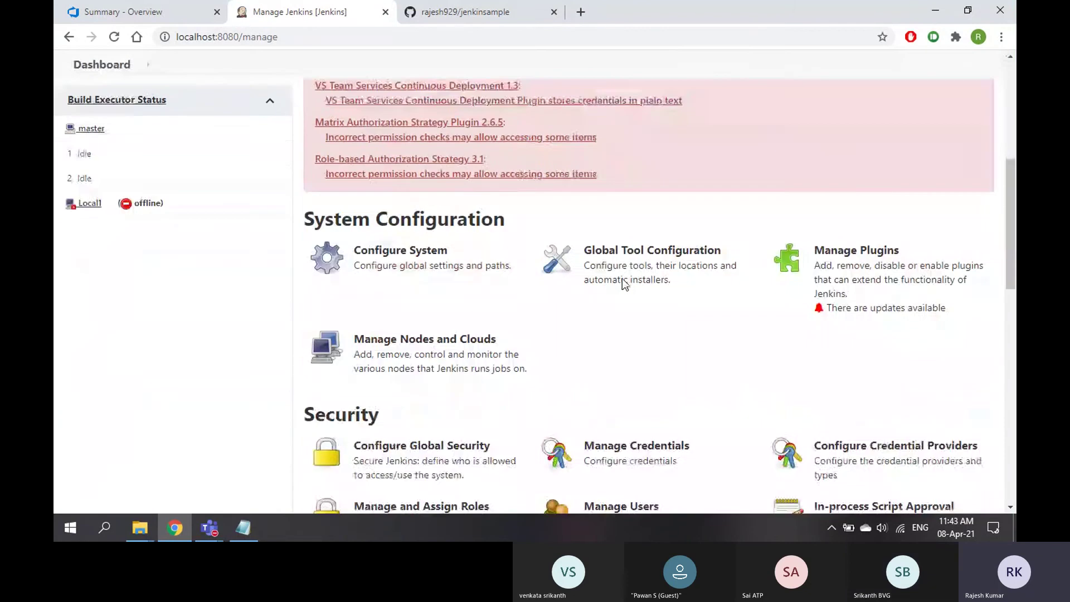
scroll(848, 310, down, 6)
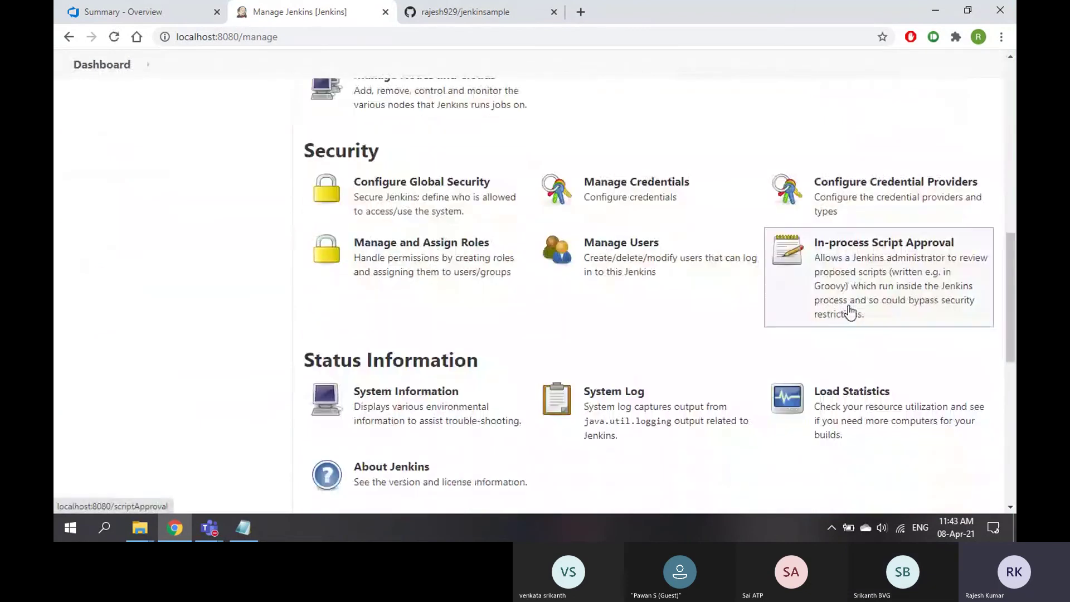
scroll(850, 313, down, 3)
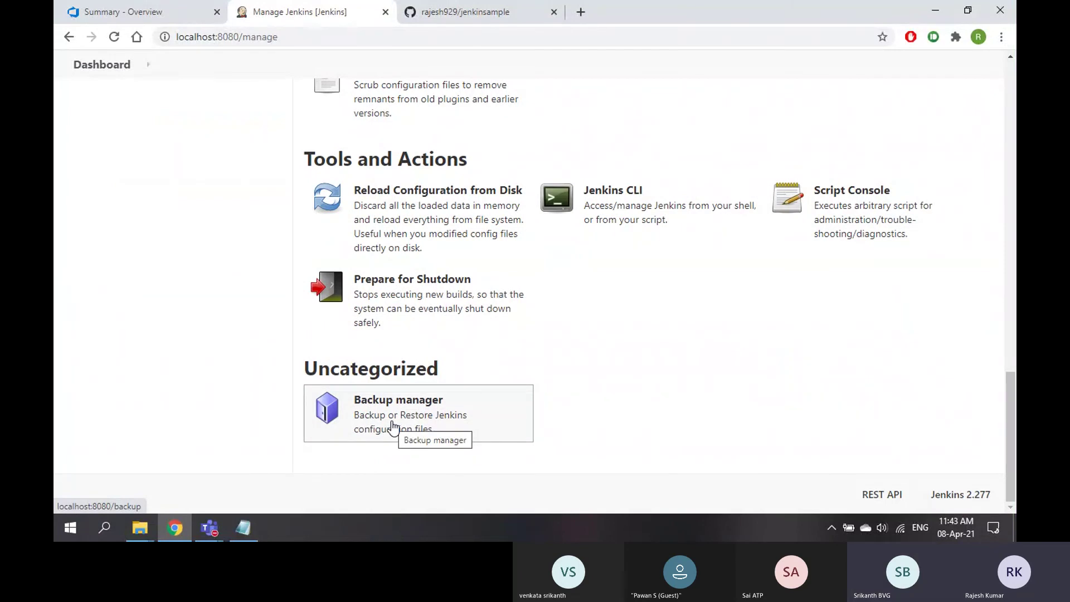
click(392, 422)
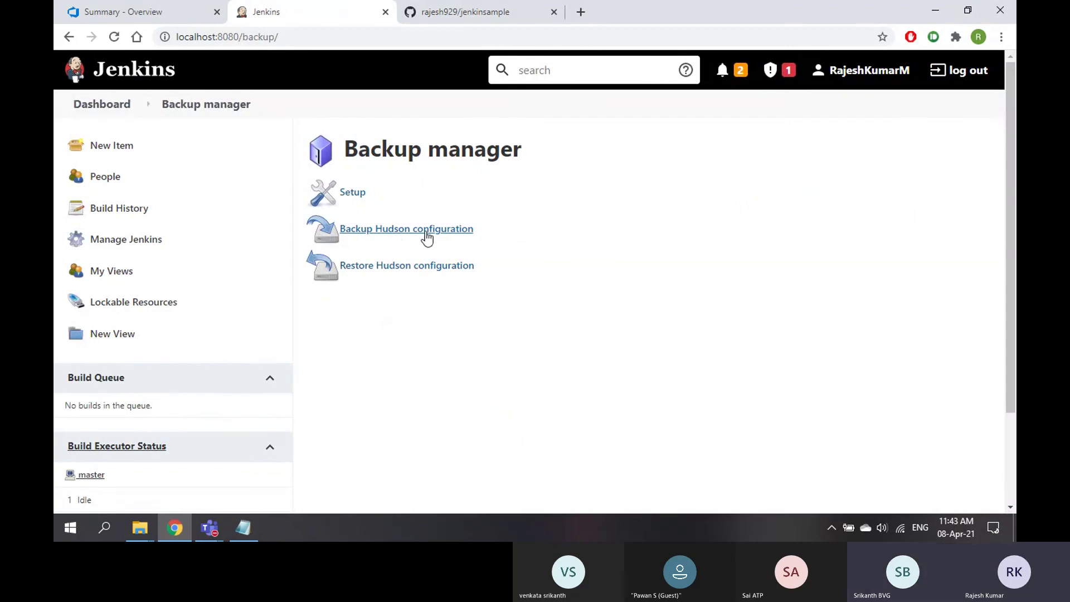
click(353, 197)
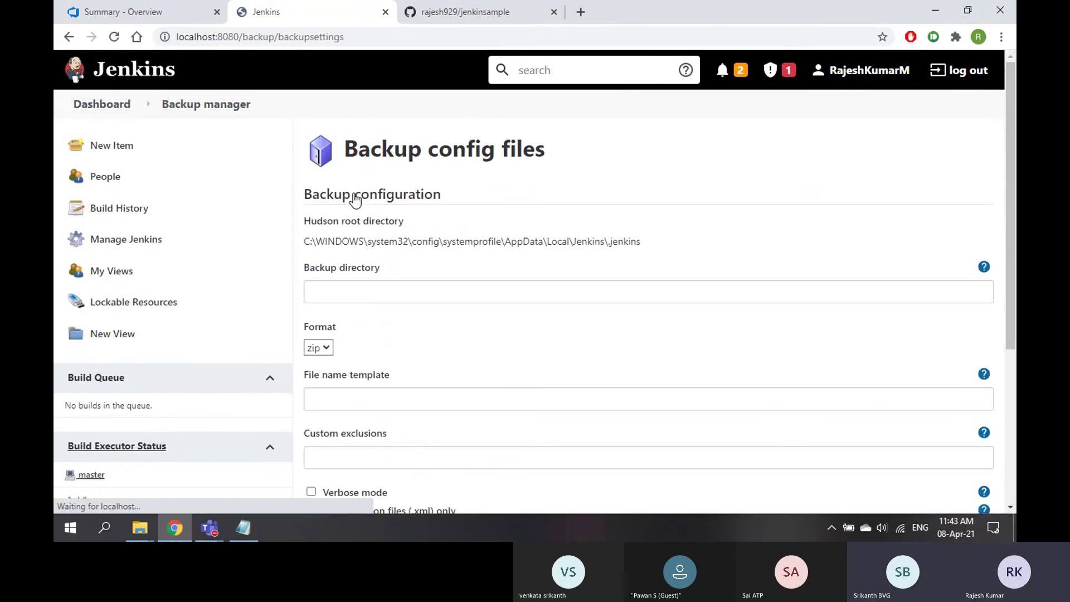
Examine the Hudson root directory path, the backup directory, format and file name fields, and the backup content options.
click(338, 289)
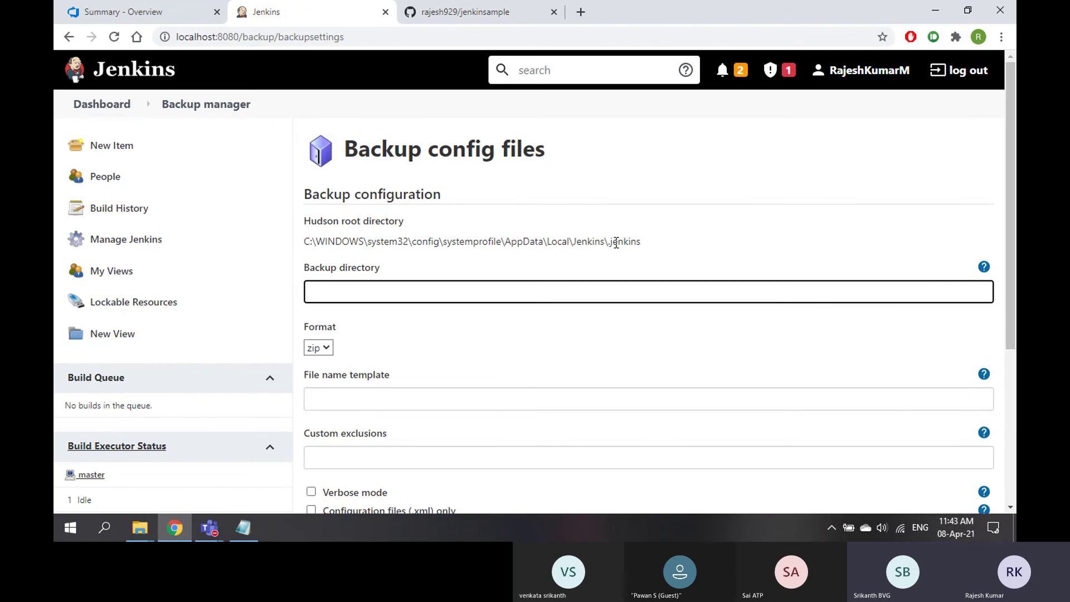
drag(572, 242, 639, 237)
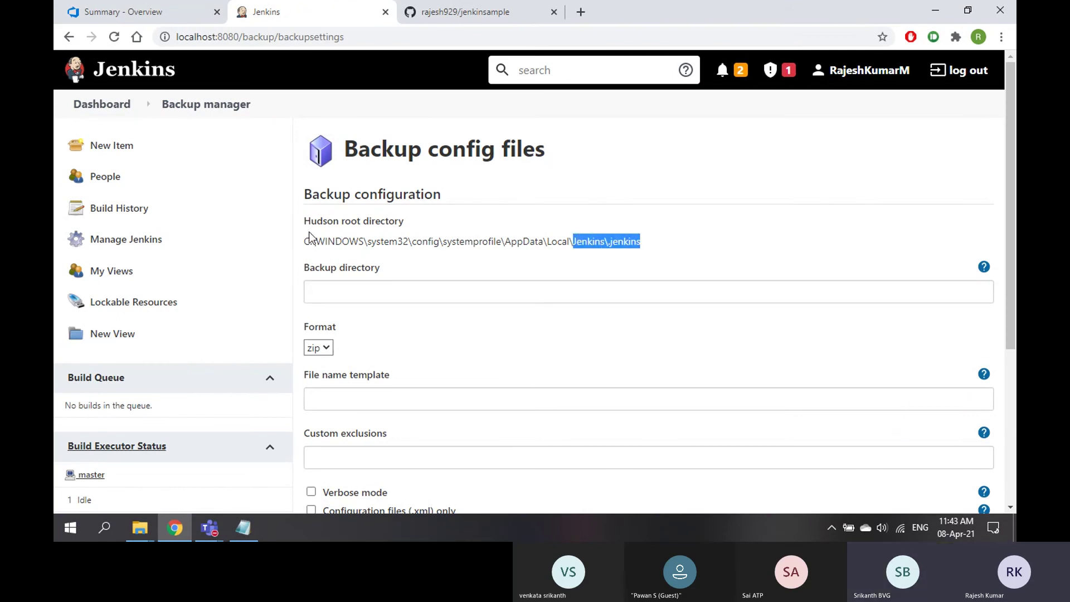
drag(303, 241, 543, 241)
scroll(358, 334, down, 2)
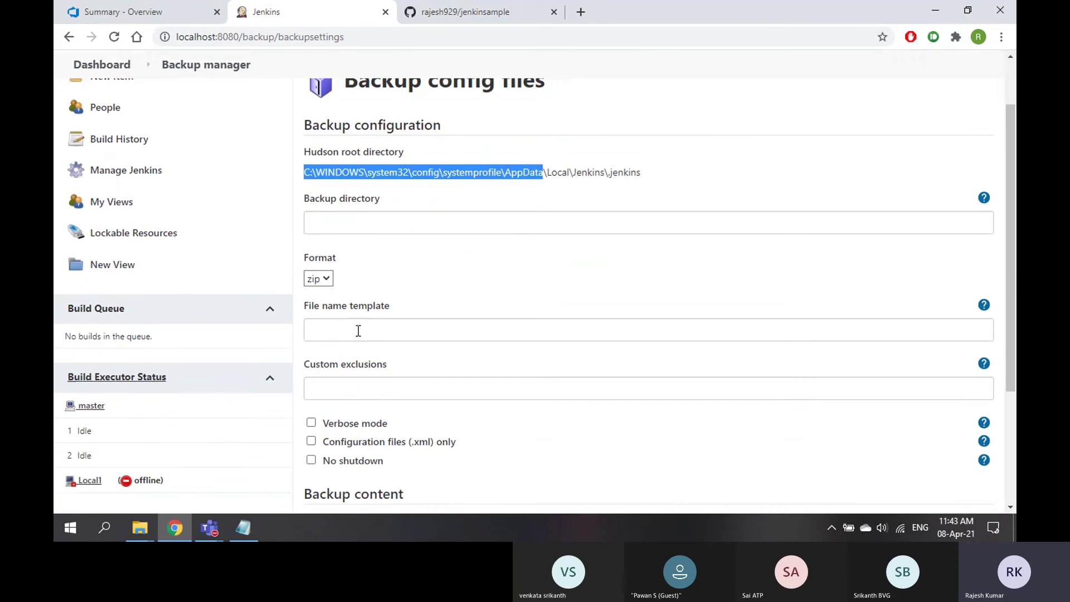
scroll(386, 295, down, 2)
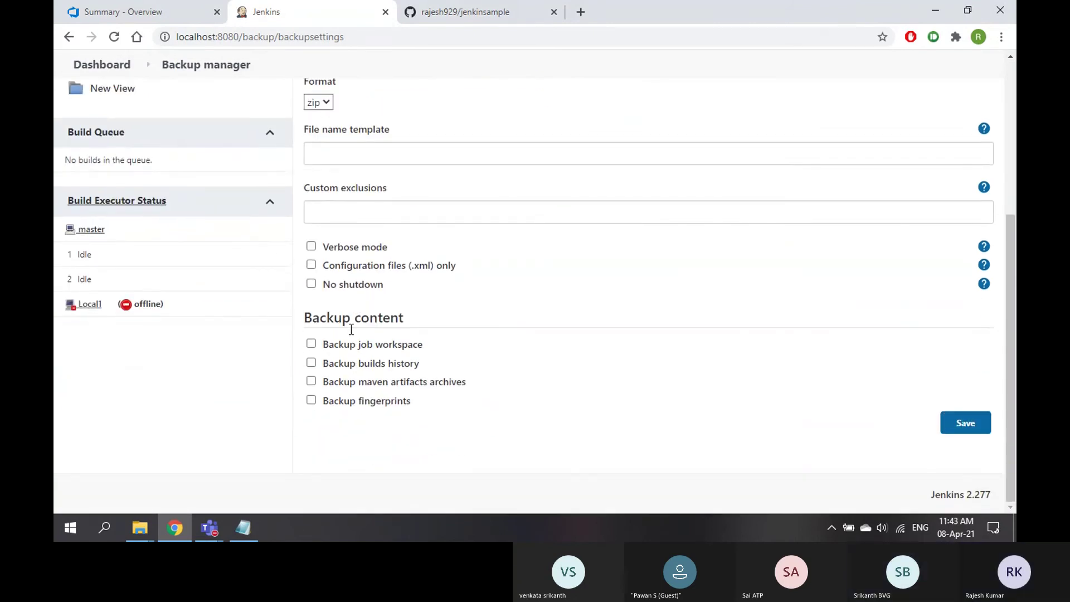
scroll(436, 399, up, 5)
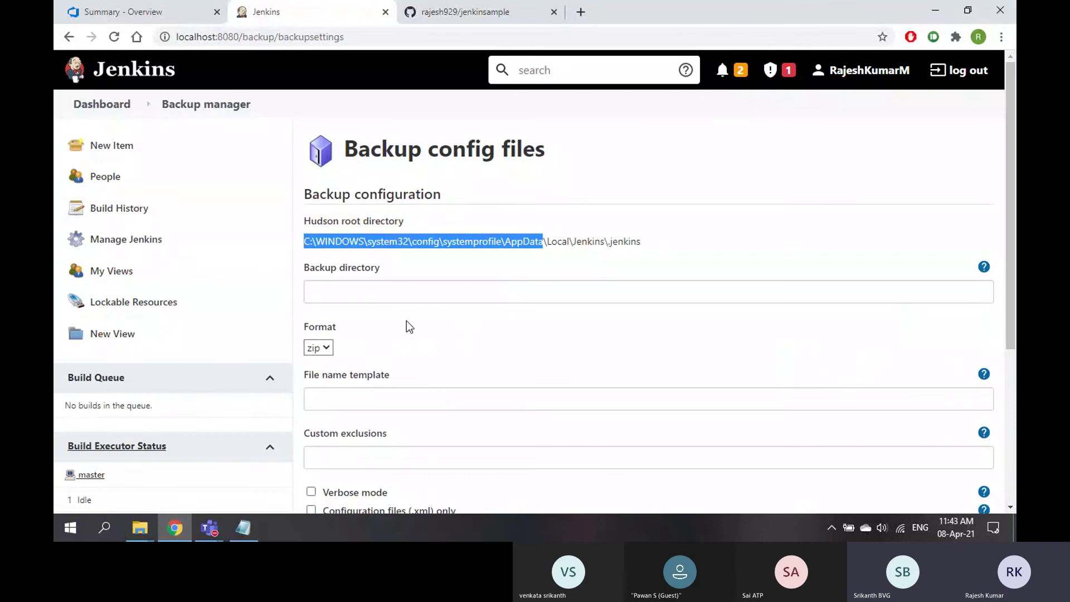
scroll(381, 263, down, 5)
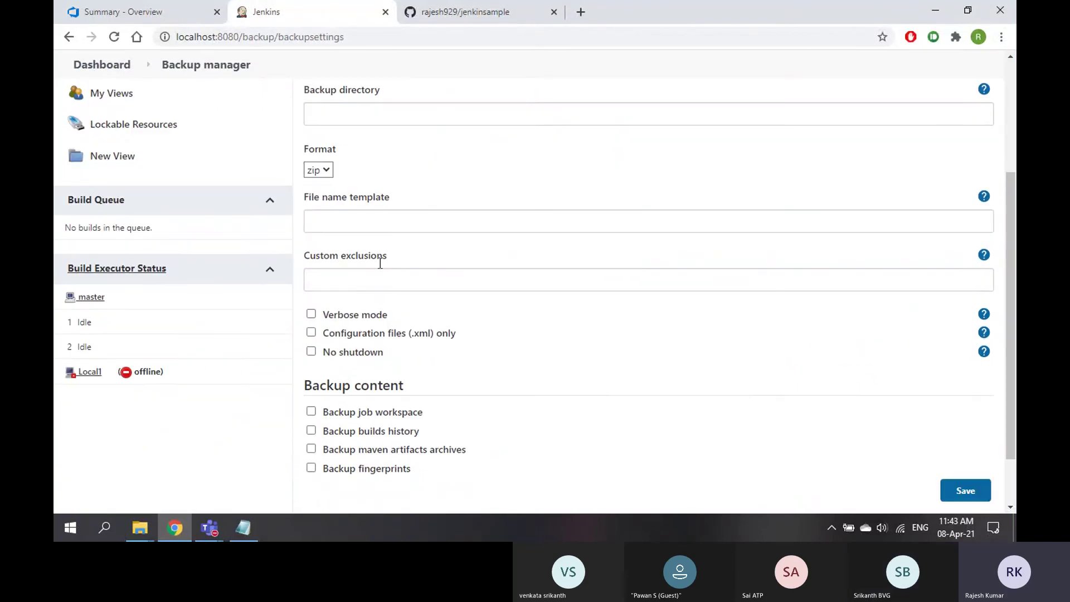
scroll(663, 357, up, 5)
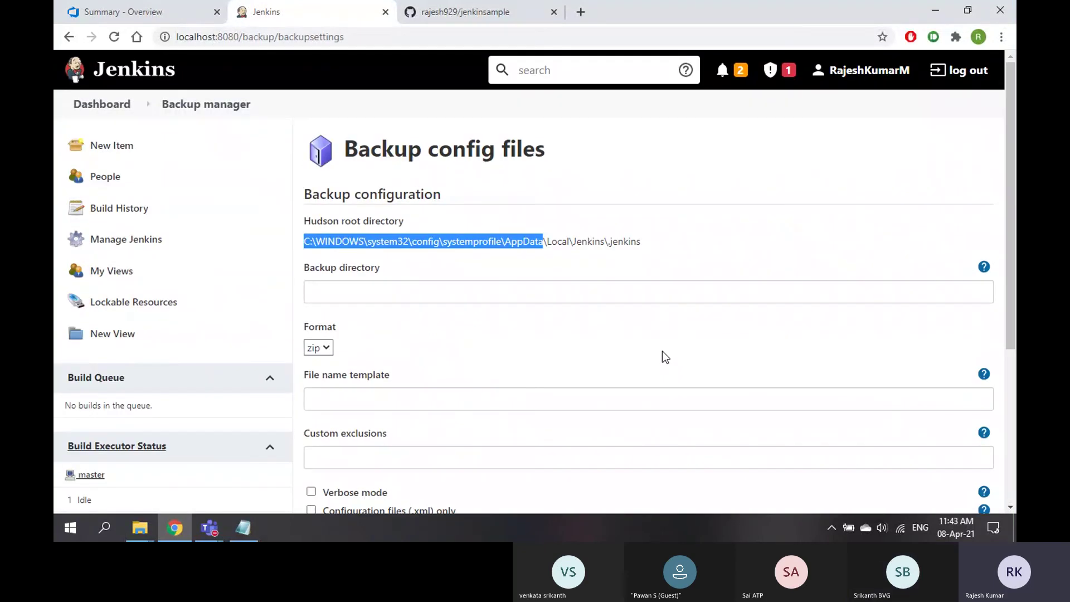
Return to Manage Jenkins and reopen the Backup manager overview page.
click(136, 250)
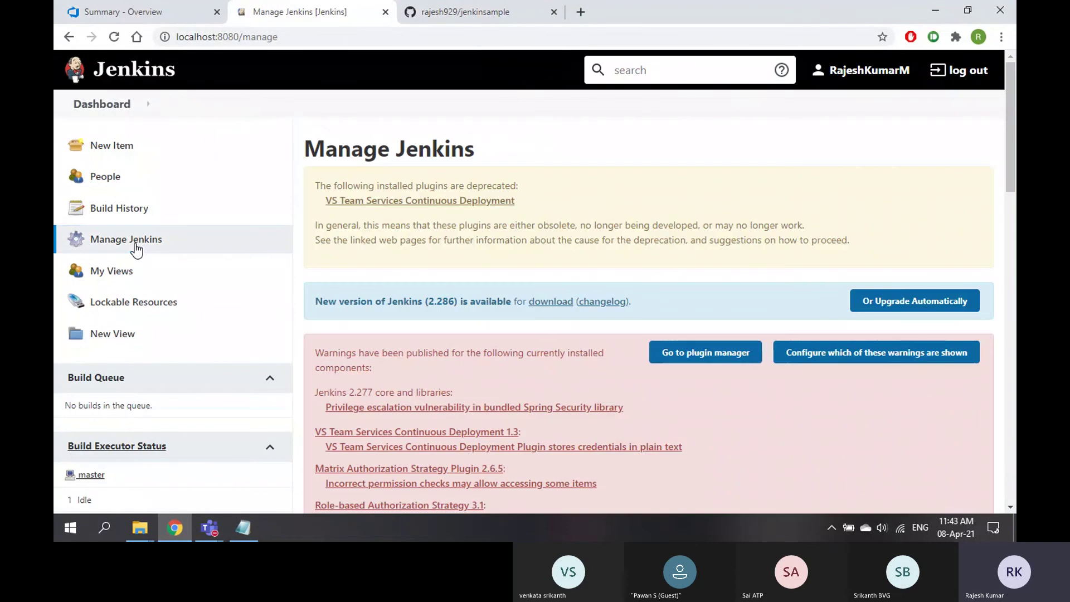
scroll(513, 343, down, 15)
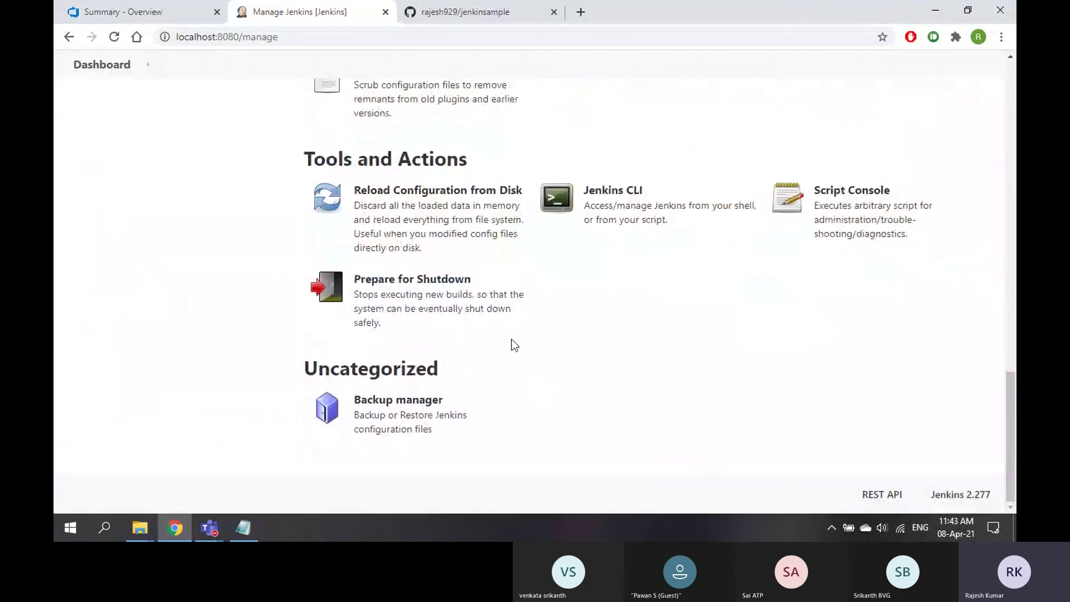
click(426, 417)
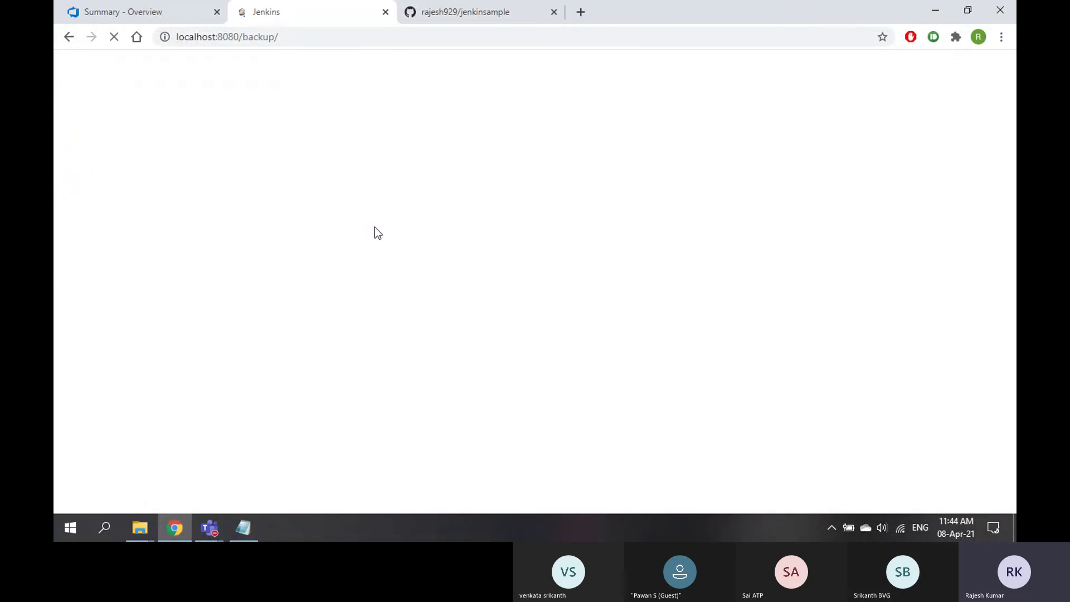
Switch to the File Explorer window for the Local folder and bring up the available actions for its Jenkins folder.
mouse_move(141, 519)
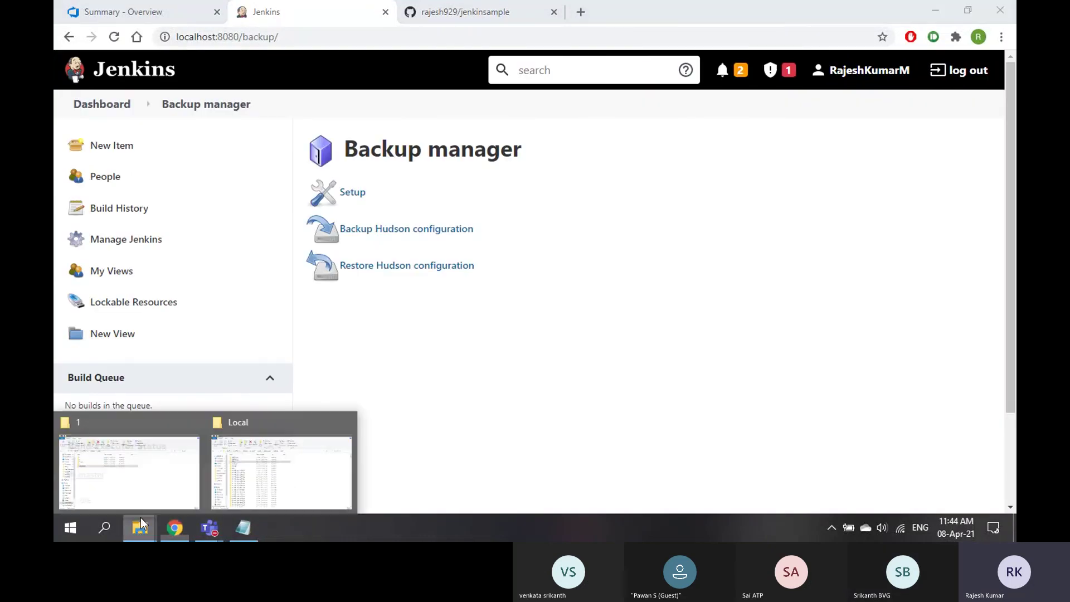
click(166, 476)
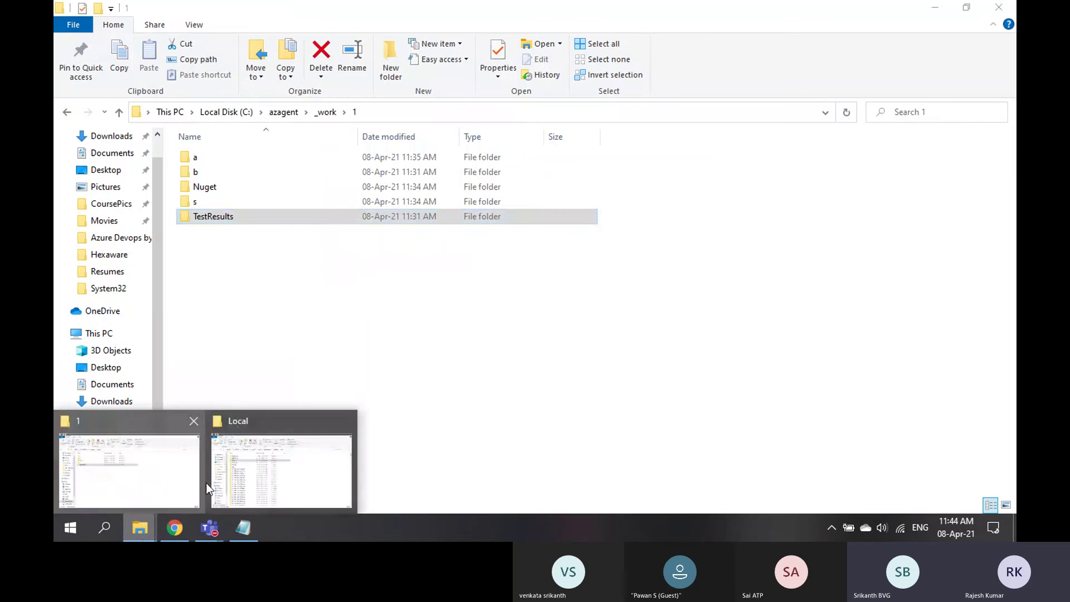
click(281, 429)
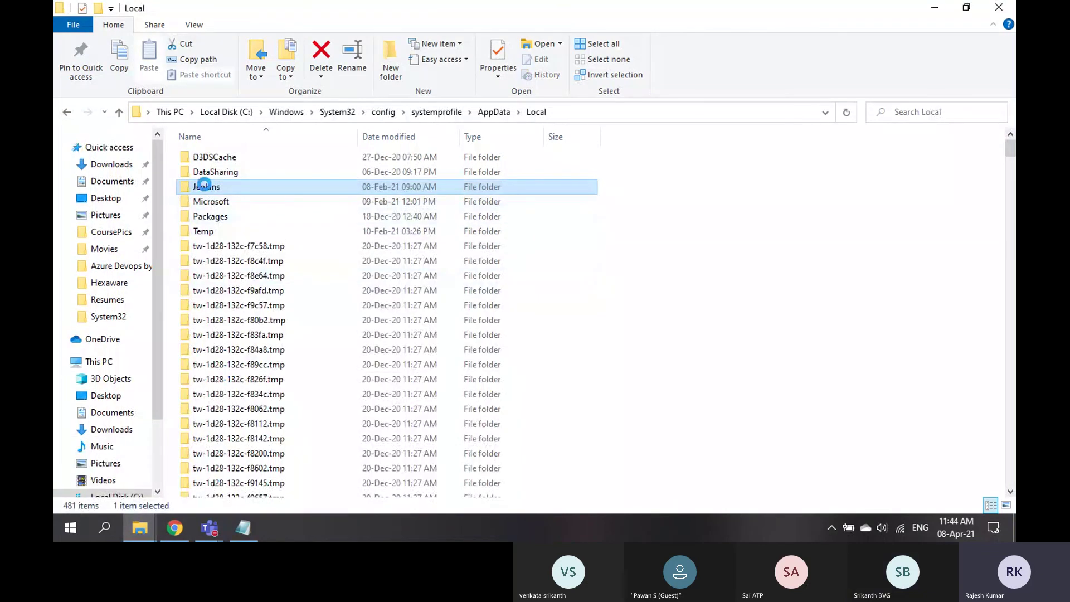
right_click(206, 189)
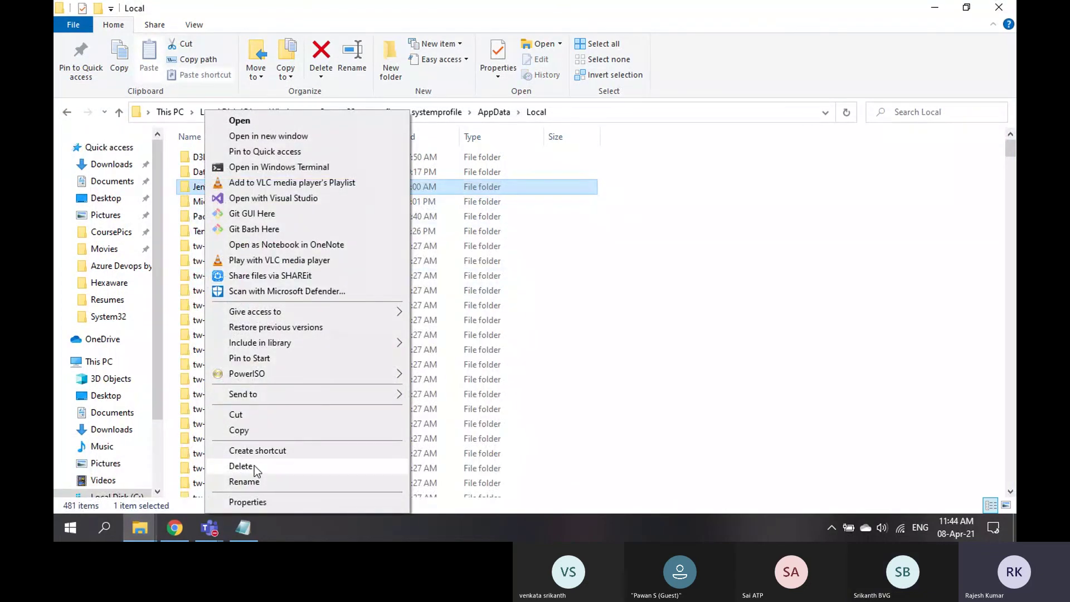
Switch back to Chrome, open the Jenkins Dashboard, and look briefly at the SampleProject_DotNetCore summary in Azure DevOps.
click(175, 527)
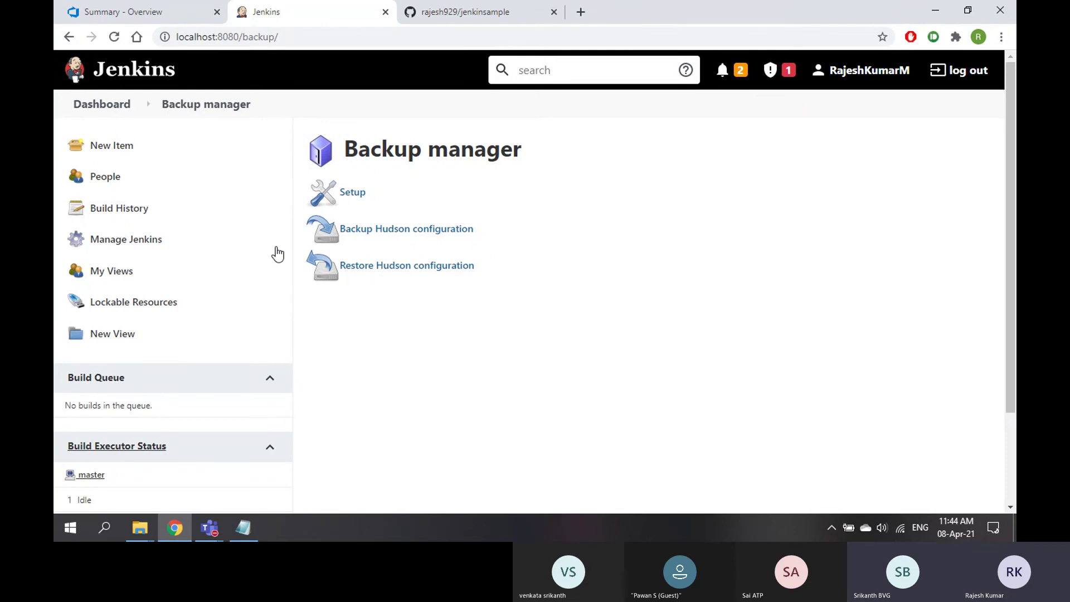
click(107, 110)
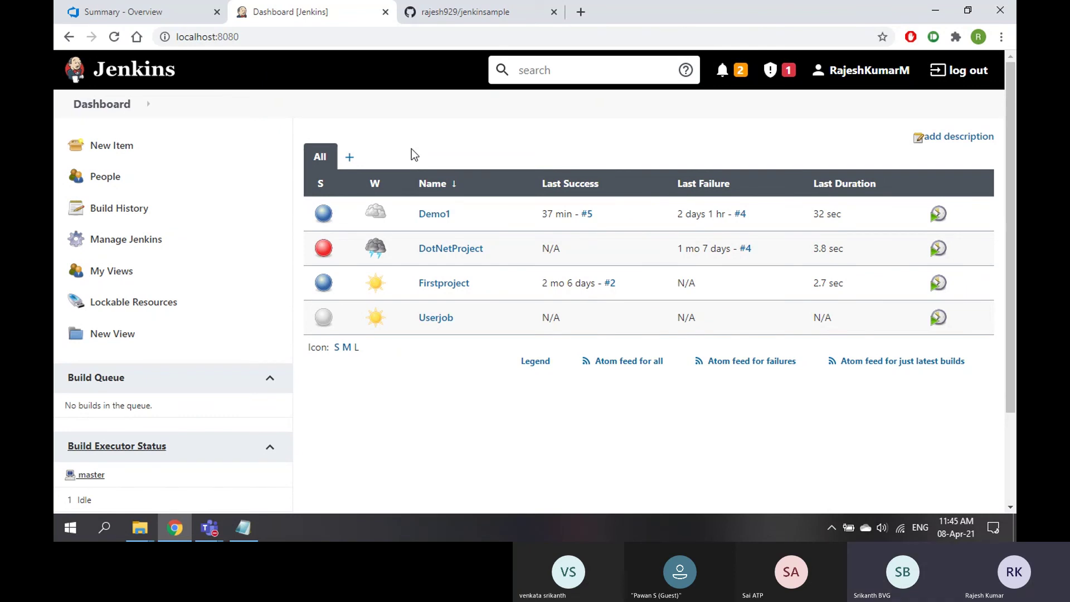
click(144, 13)
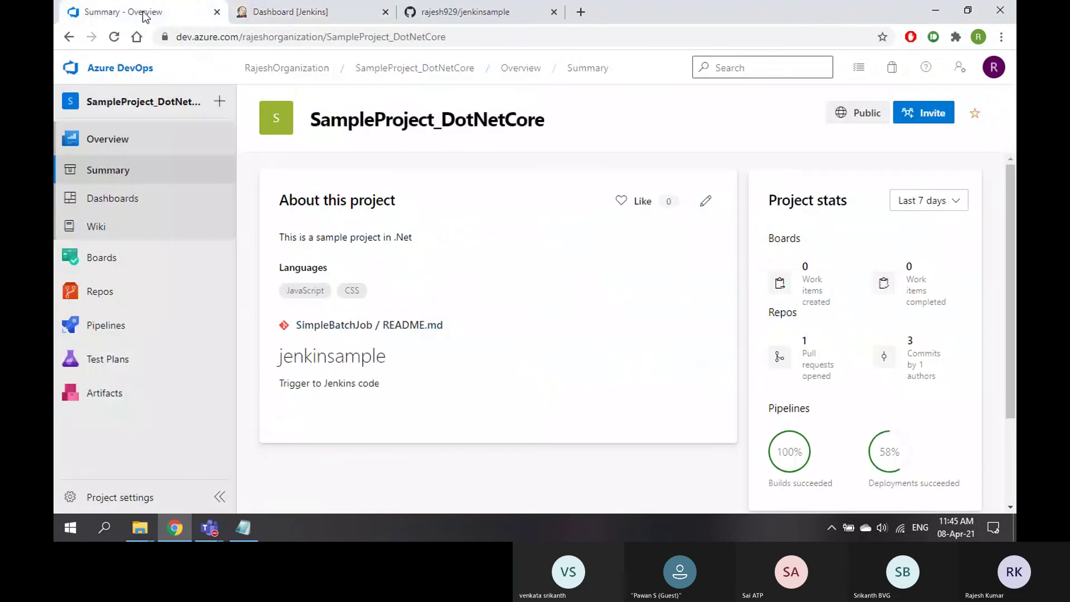
click(327, 12)
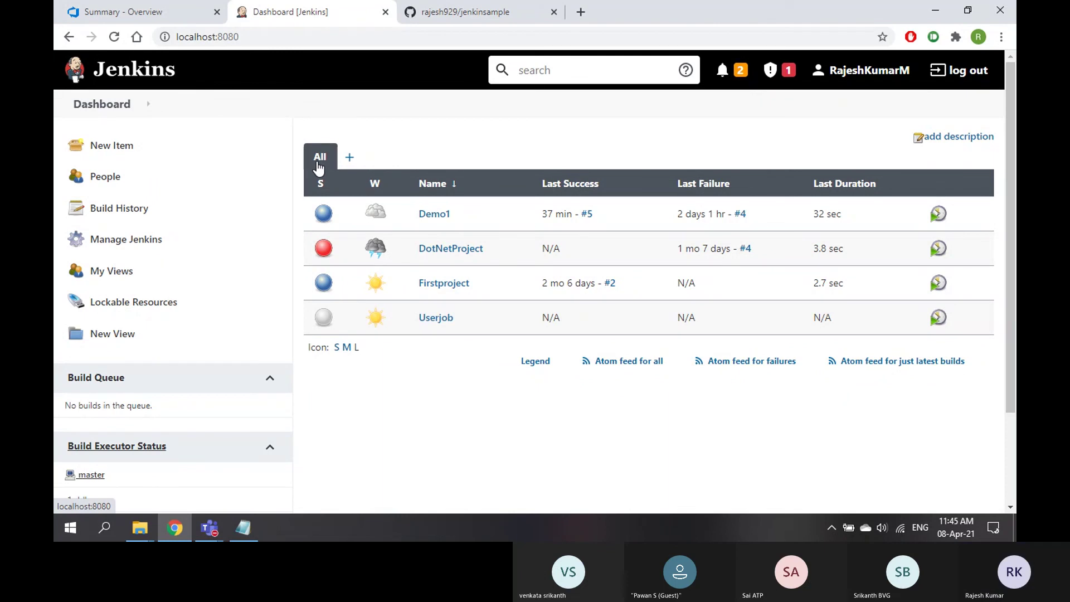
click(211, 525)
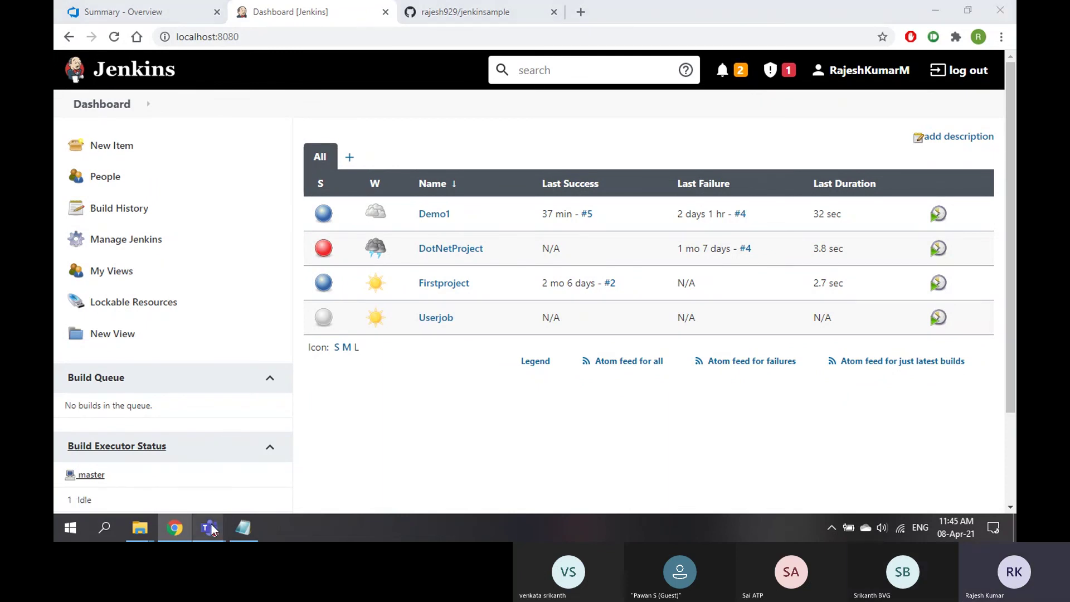
click(267, 441)
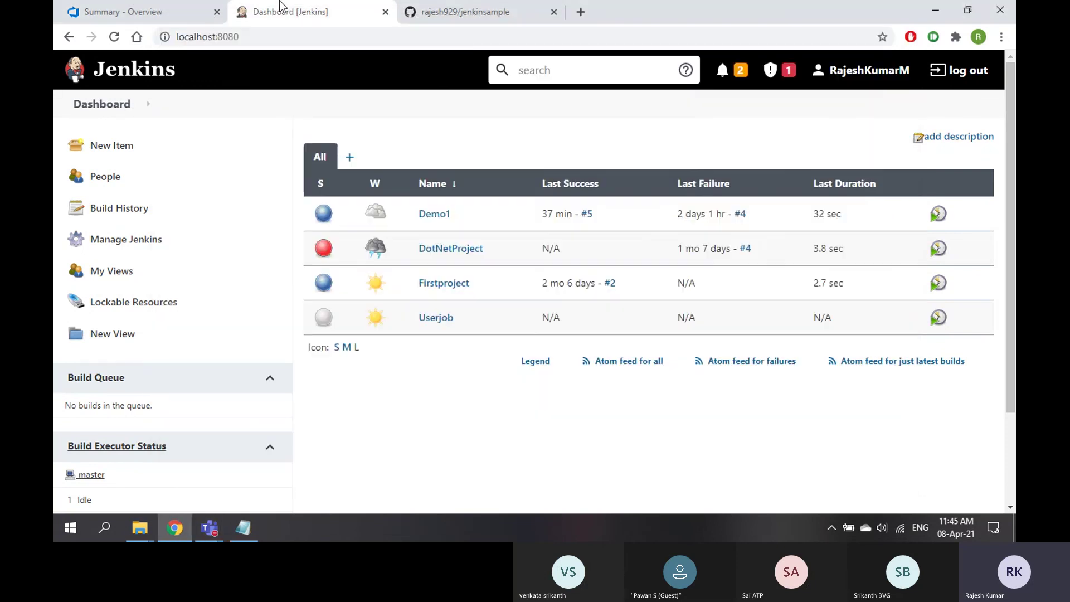
click(283, 8)
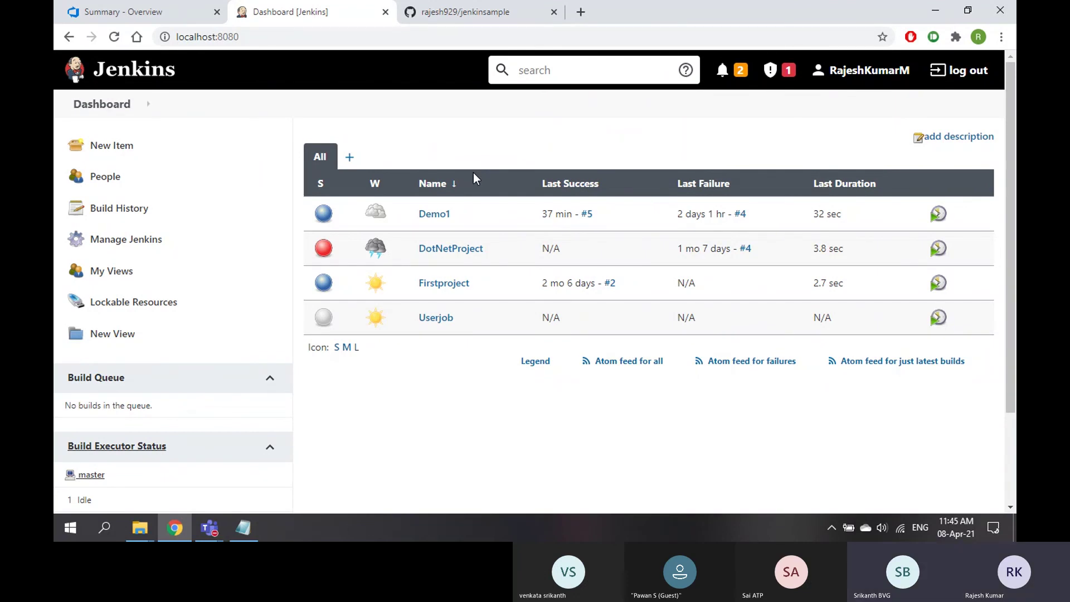
Open the Azure DevOps Service status page from the project's help options and examine the active event and service health by region.
click(139, 11)
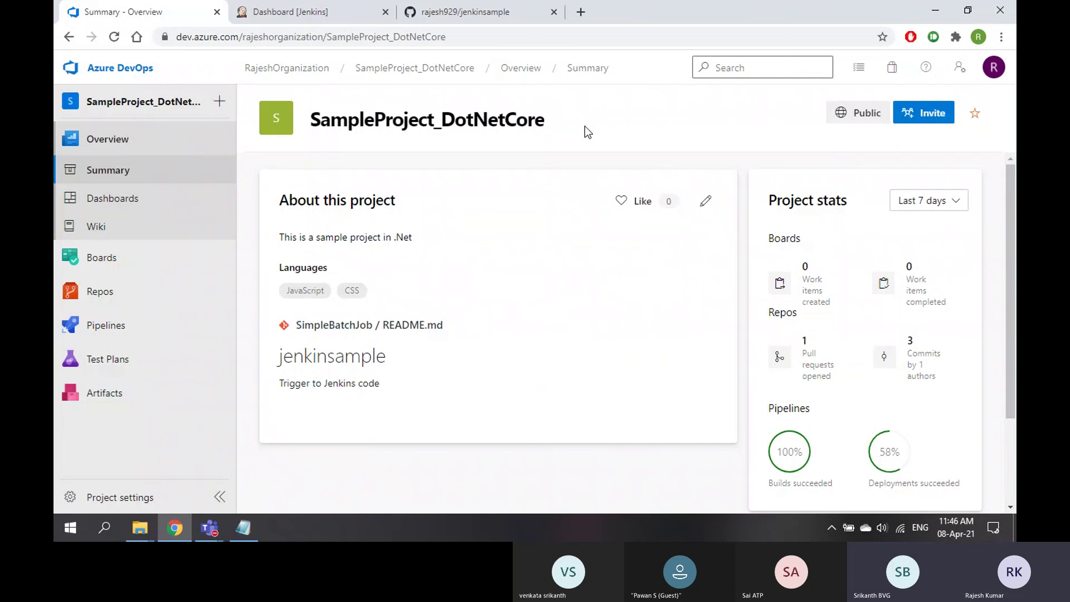
click(926, 67)
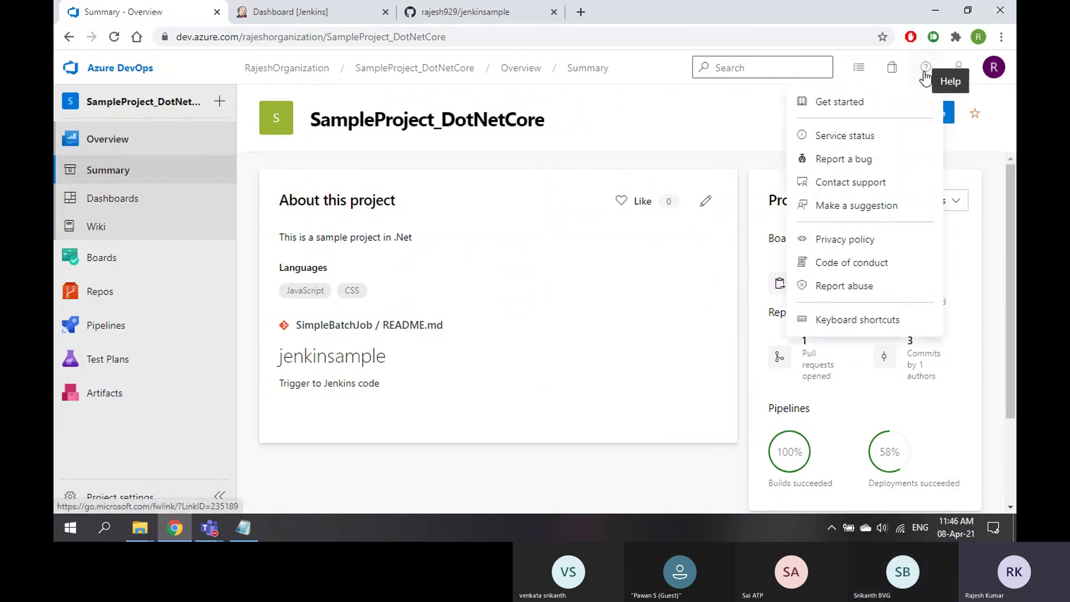
click(852, 137)
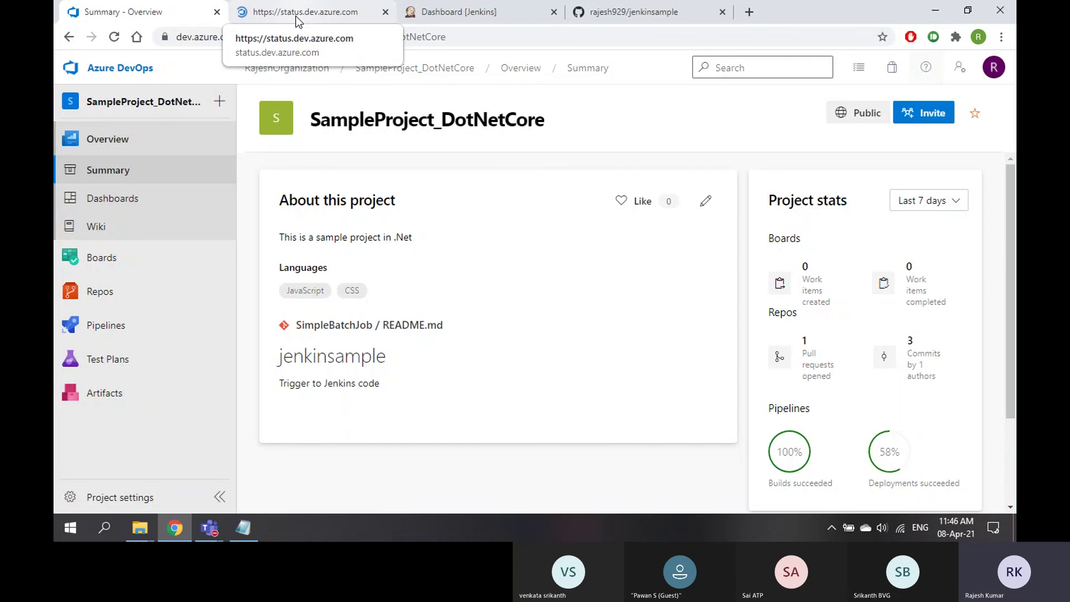
click(301, 13)
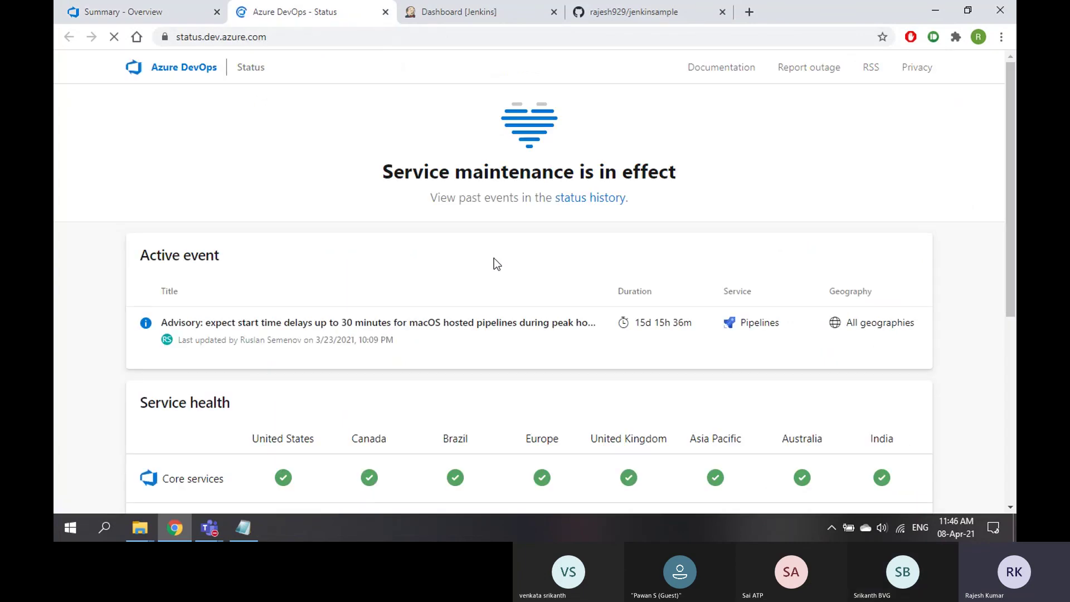
scroll(481, 266, down, 3)
scroll(423, 319, down, 2)
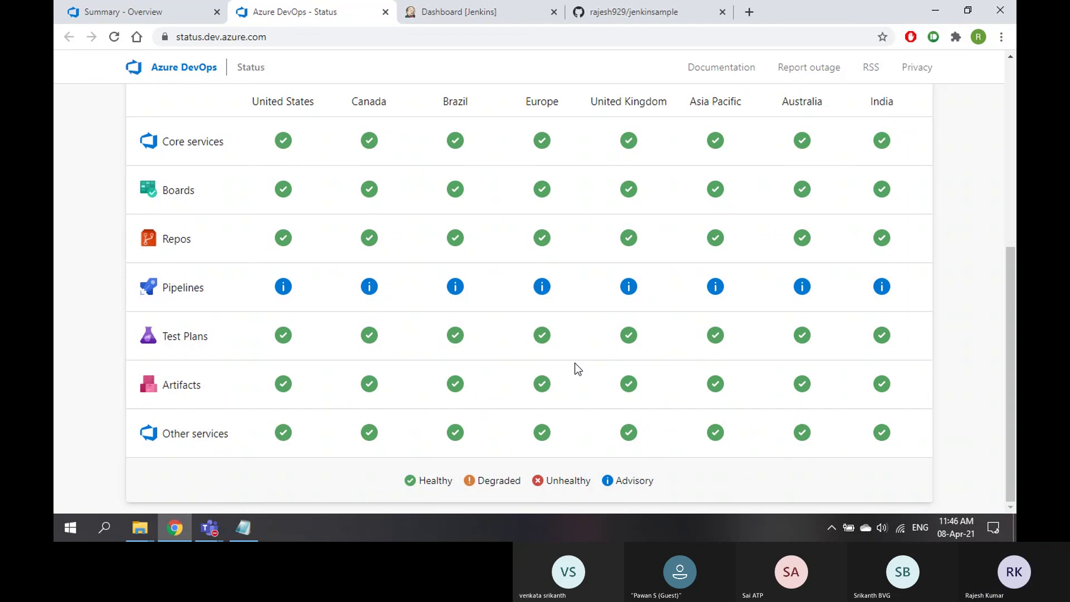
scroll(575, 363, up, 6)
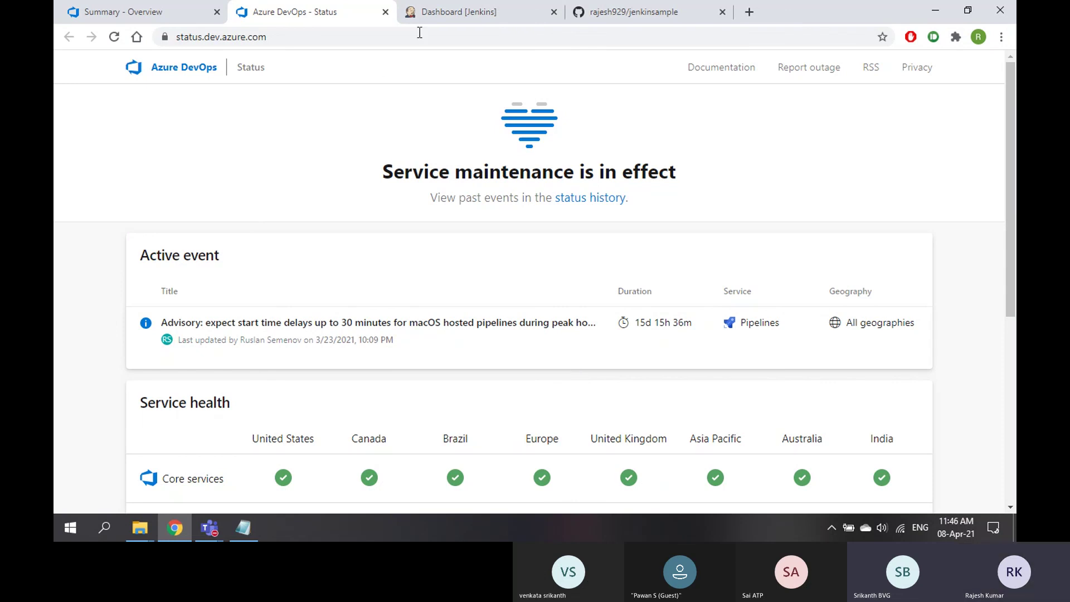
Switch to the Microsoft Teams meeting window and stop sharing the screen.
click(209, 536)
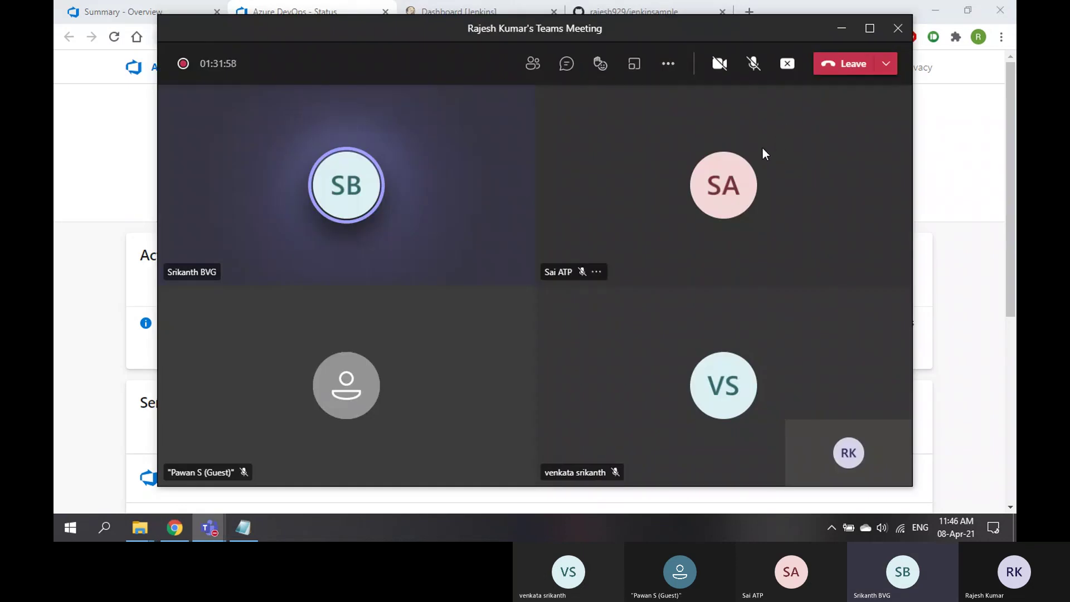
click(789, 68)
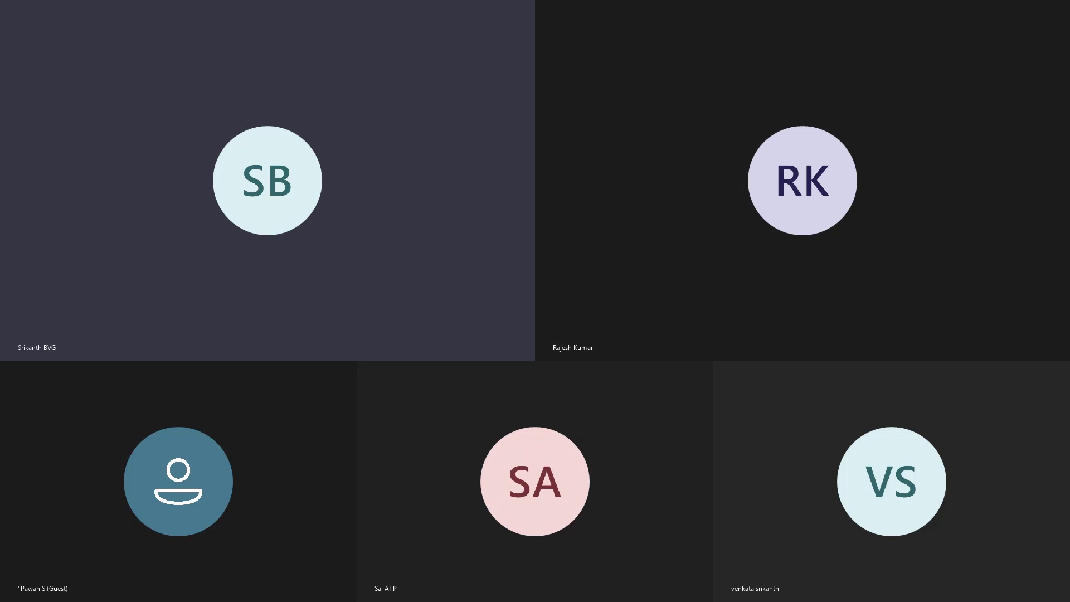